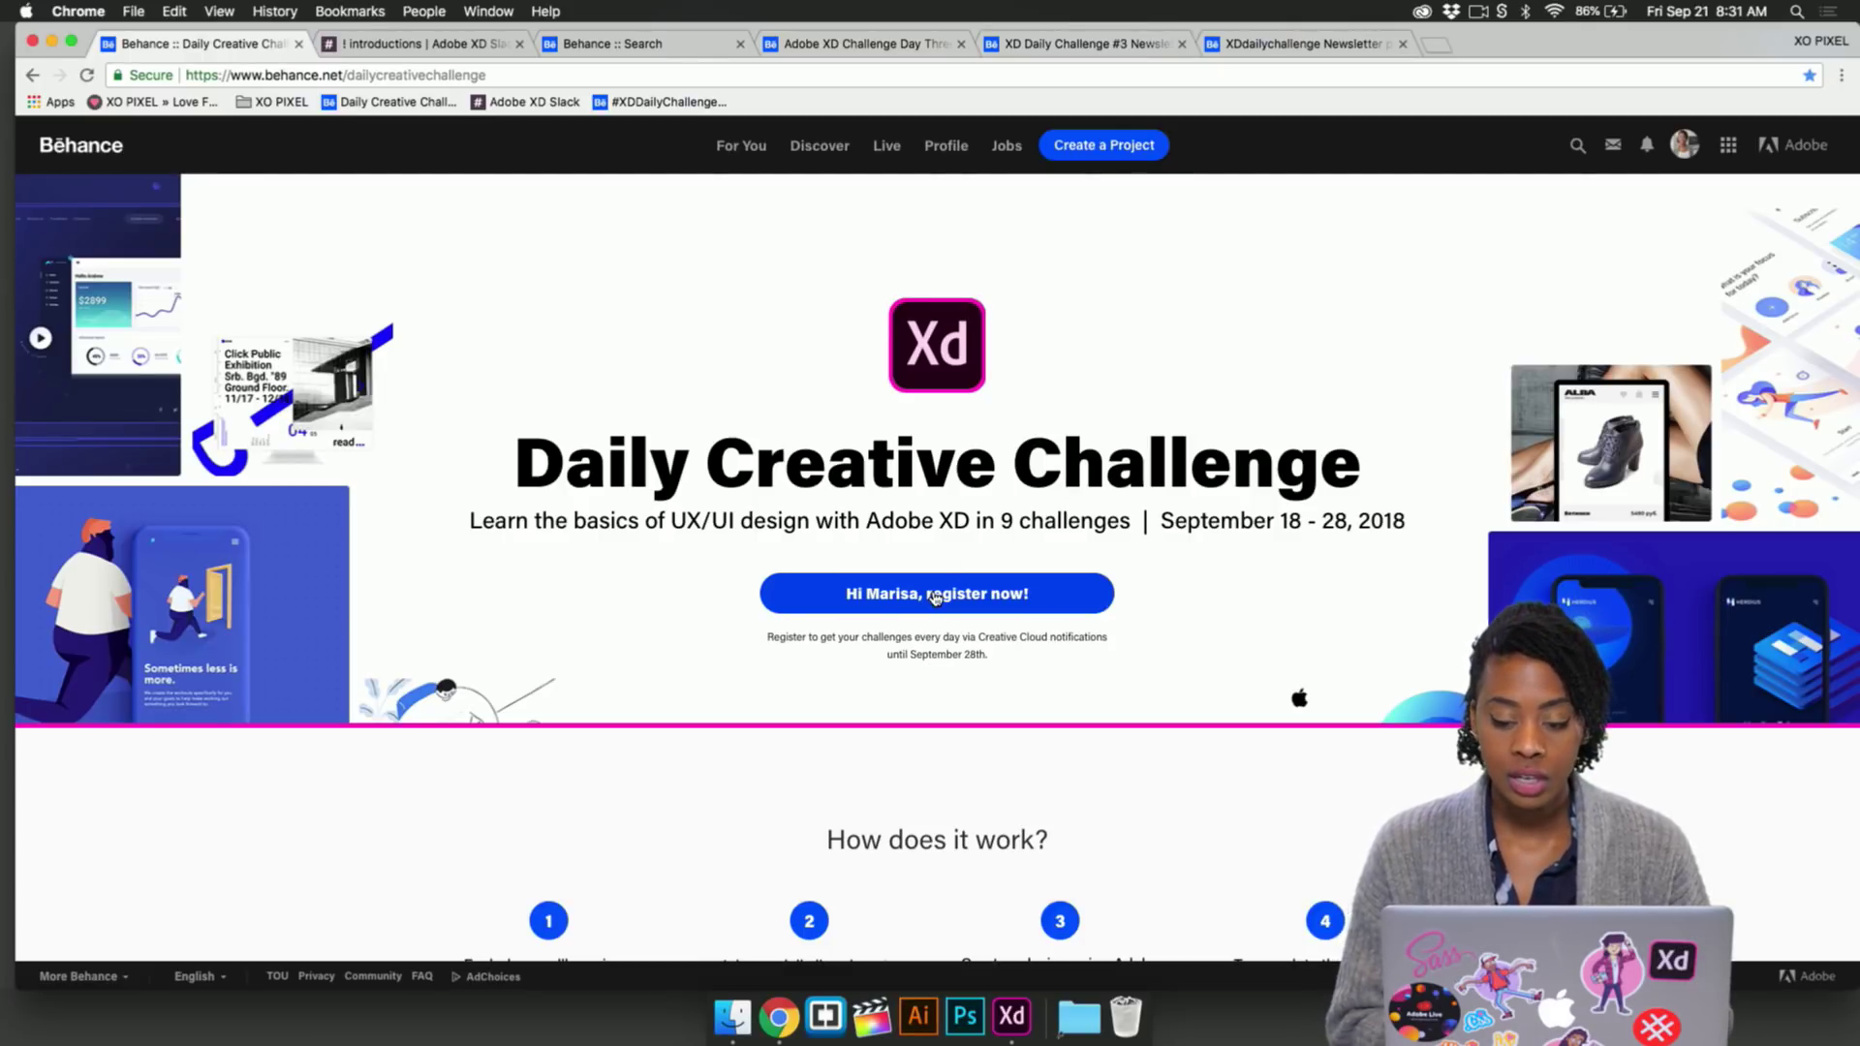
Check the Adobe Creative Cloud notifications for the XD Daily Creative Challenge #04 entry, and close the notification window
click(1423, 13)
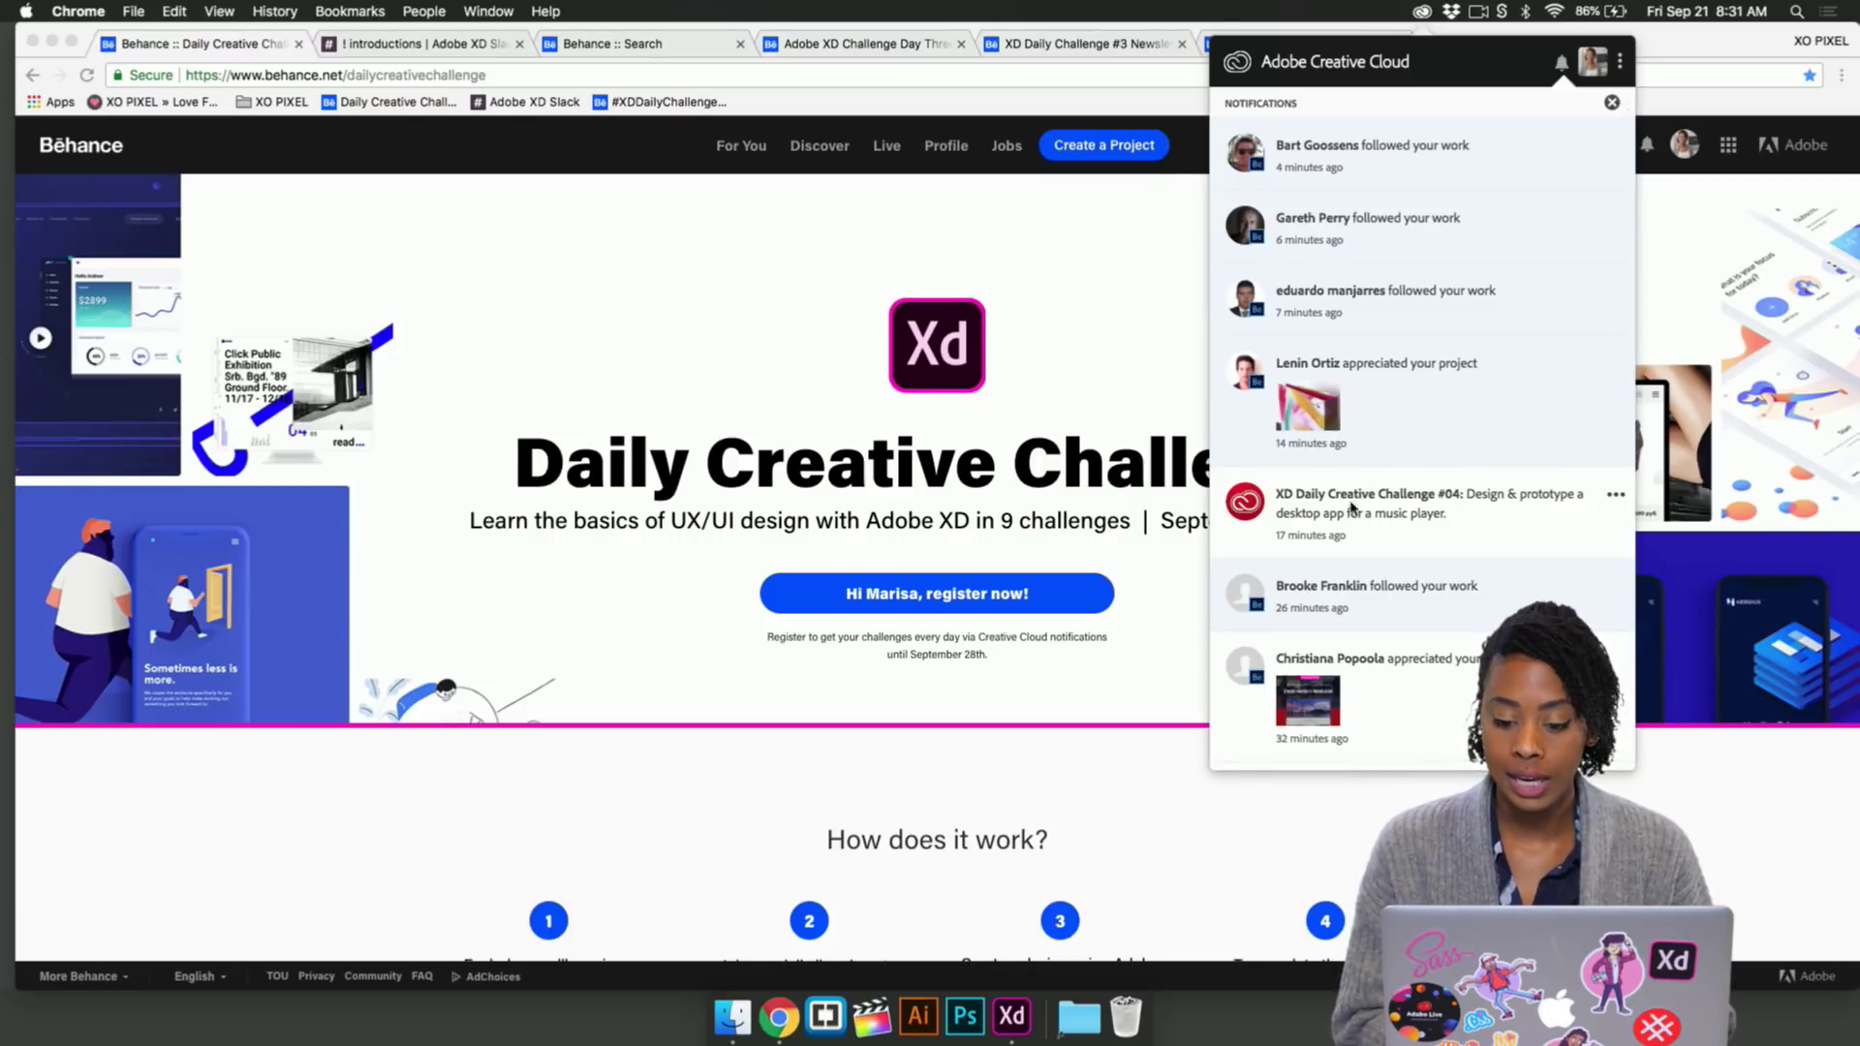
click(1560, 66)
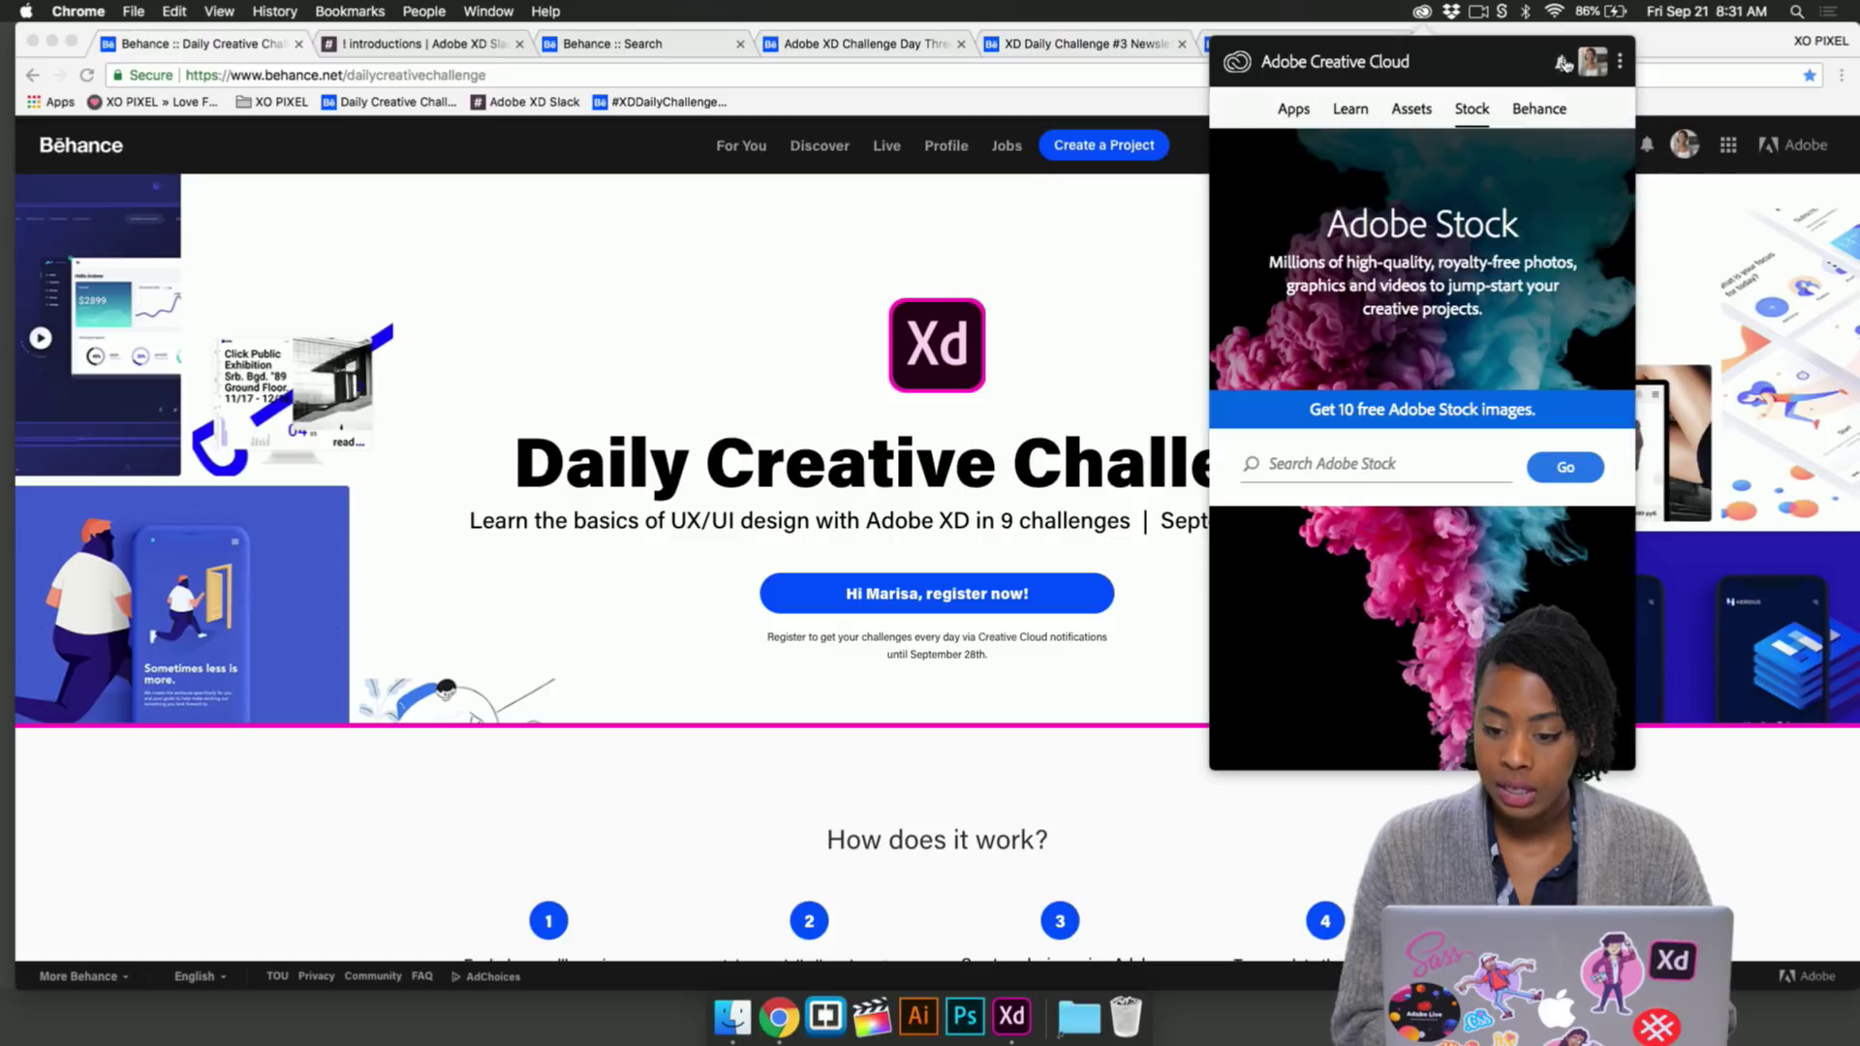
click(1562, 66)
click(1561, 66)
click(1116, 409)
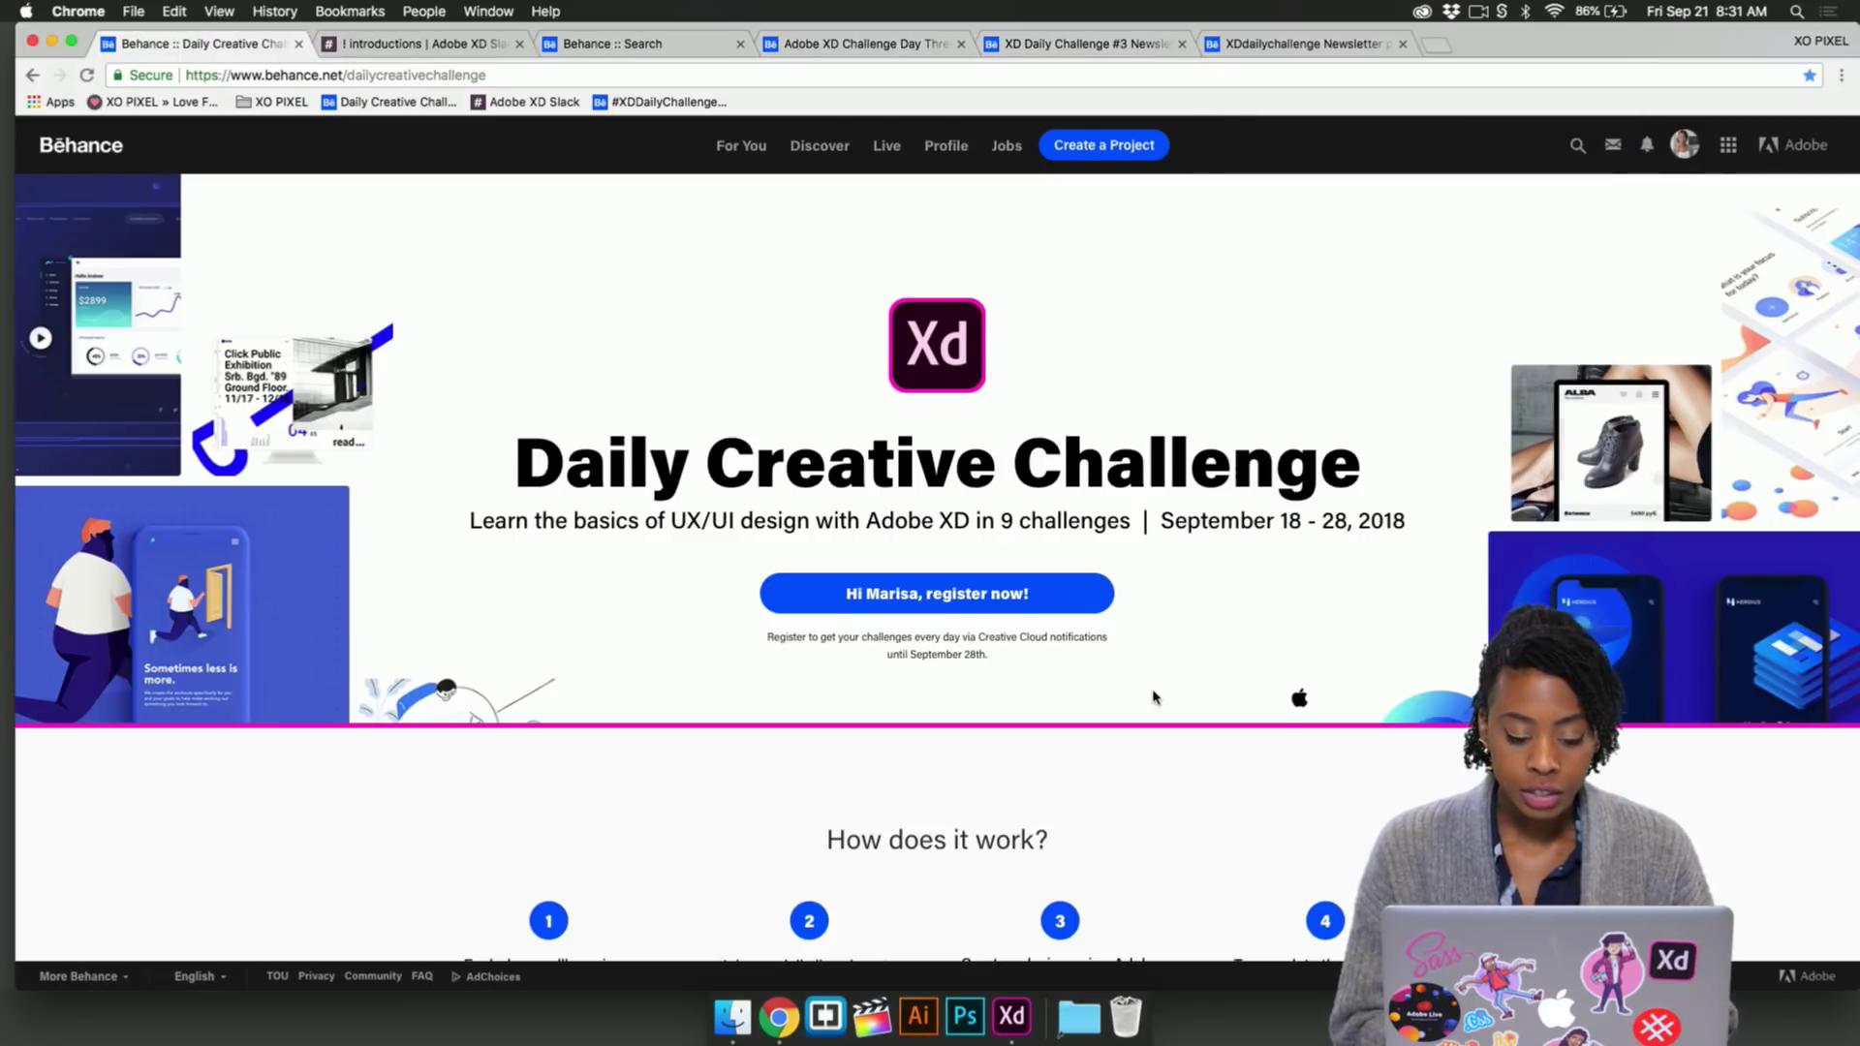
Look through the Daily Creative Challenge page, from the Next Steps section to the daily challenge templates and videos
scroll(1153, 698, down, 15)
scroll(1156, 694, down, 1)
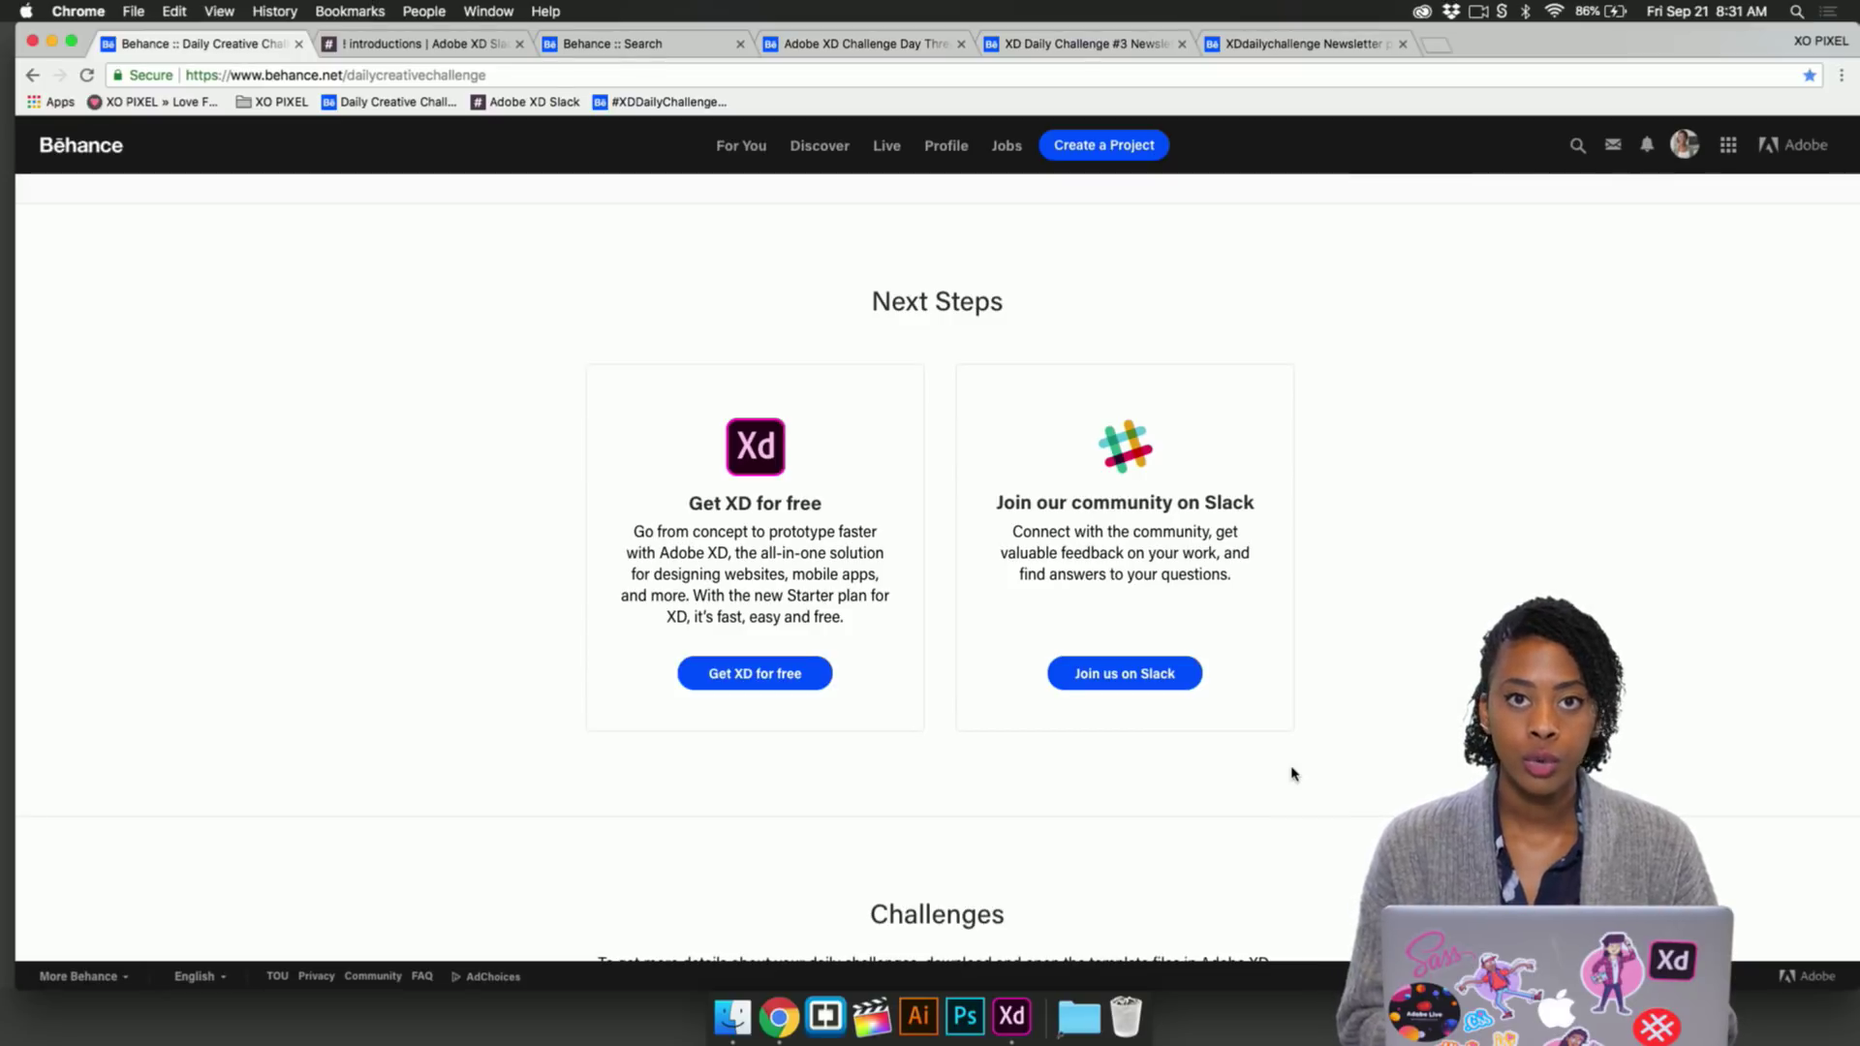
scroll(1294, 775, down, 6)
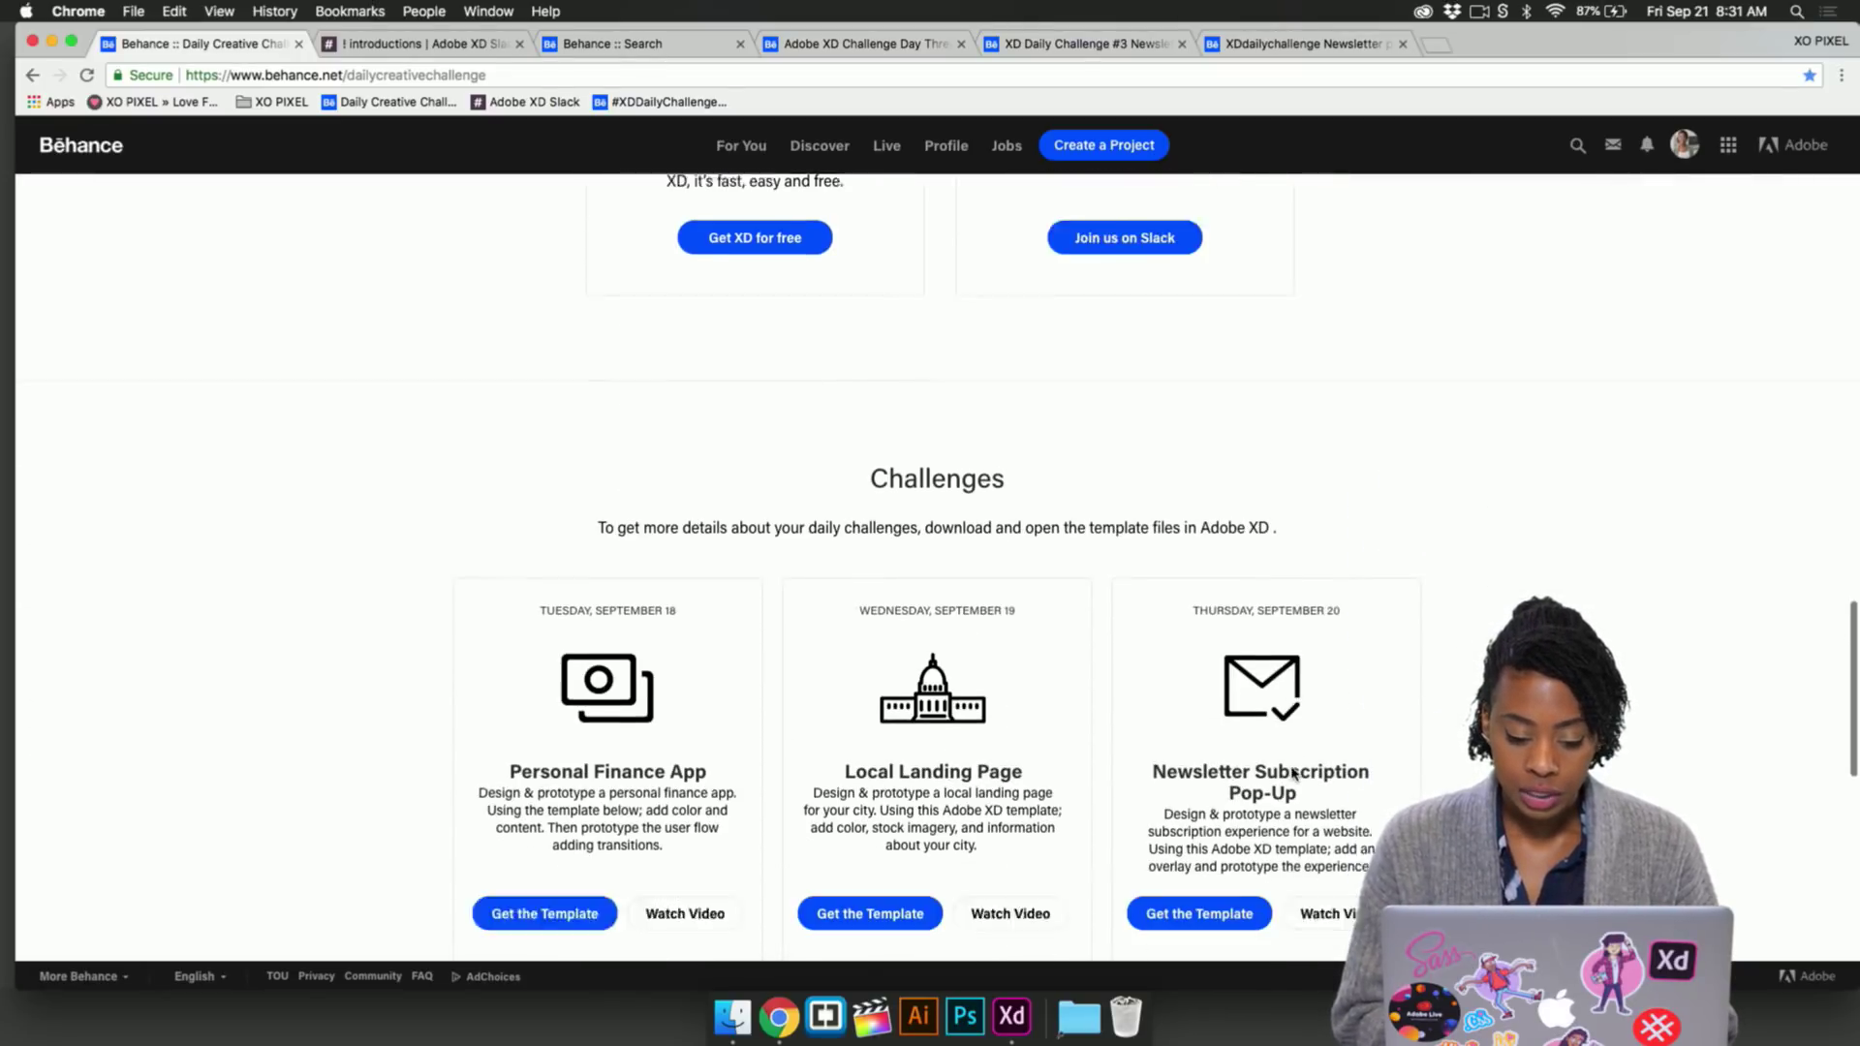
scroll(1292, 767, down, 4)
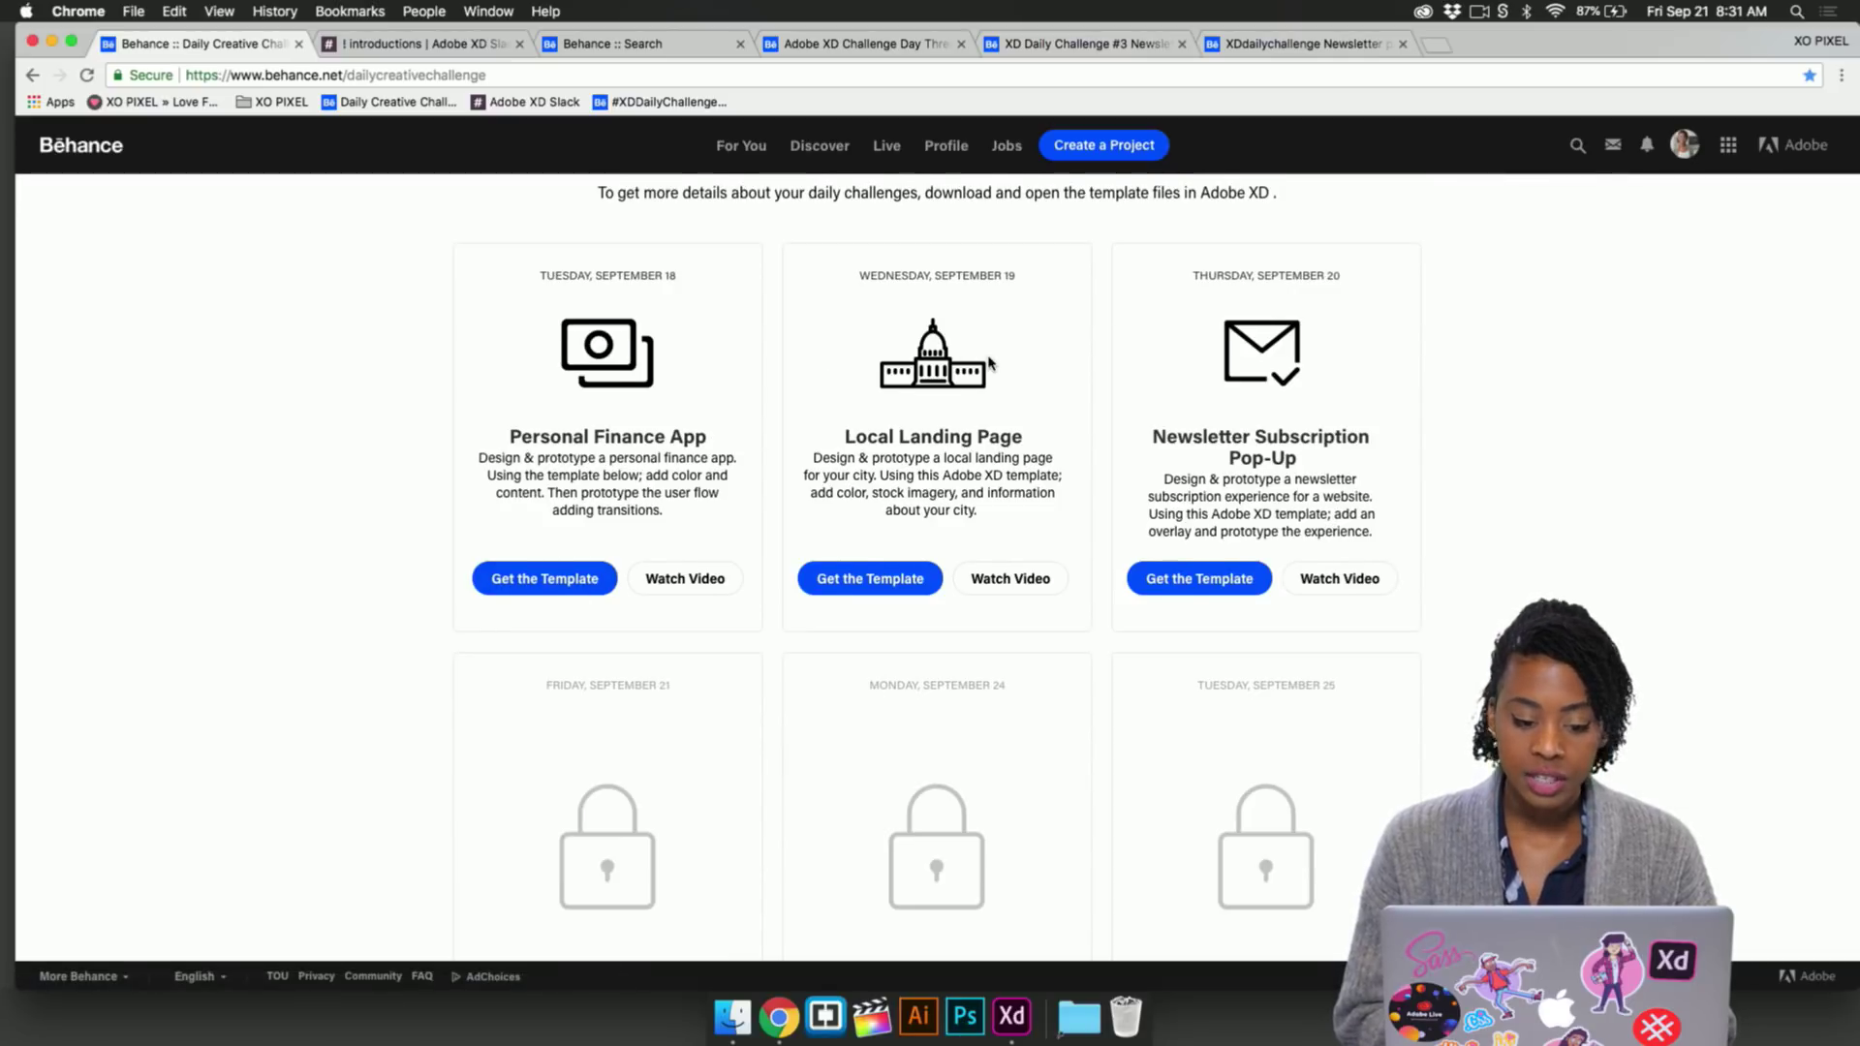
scroll(989, 364, up, 1)
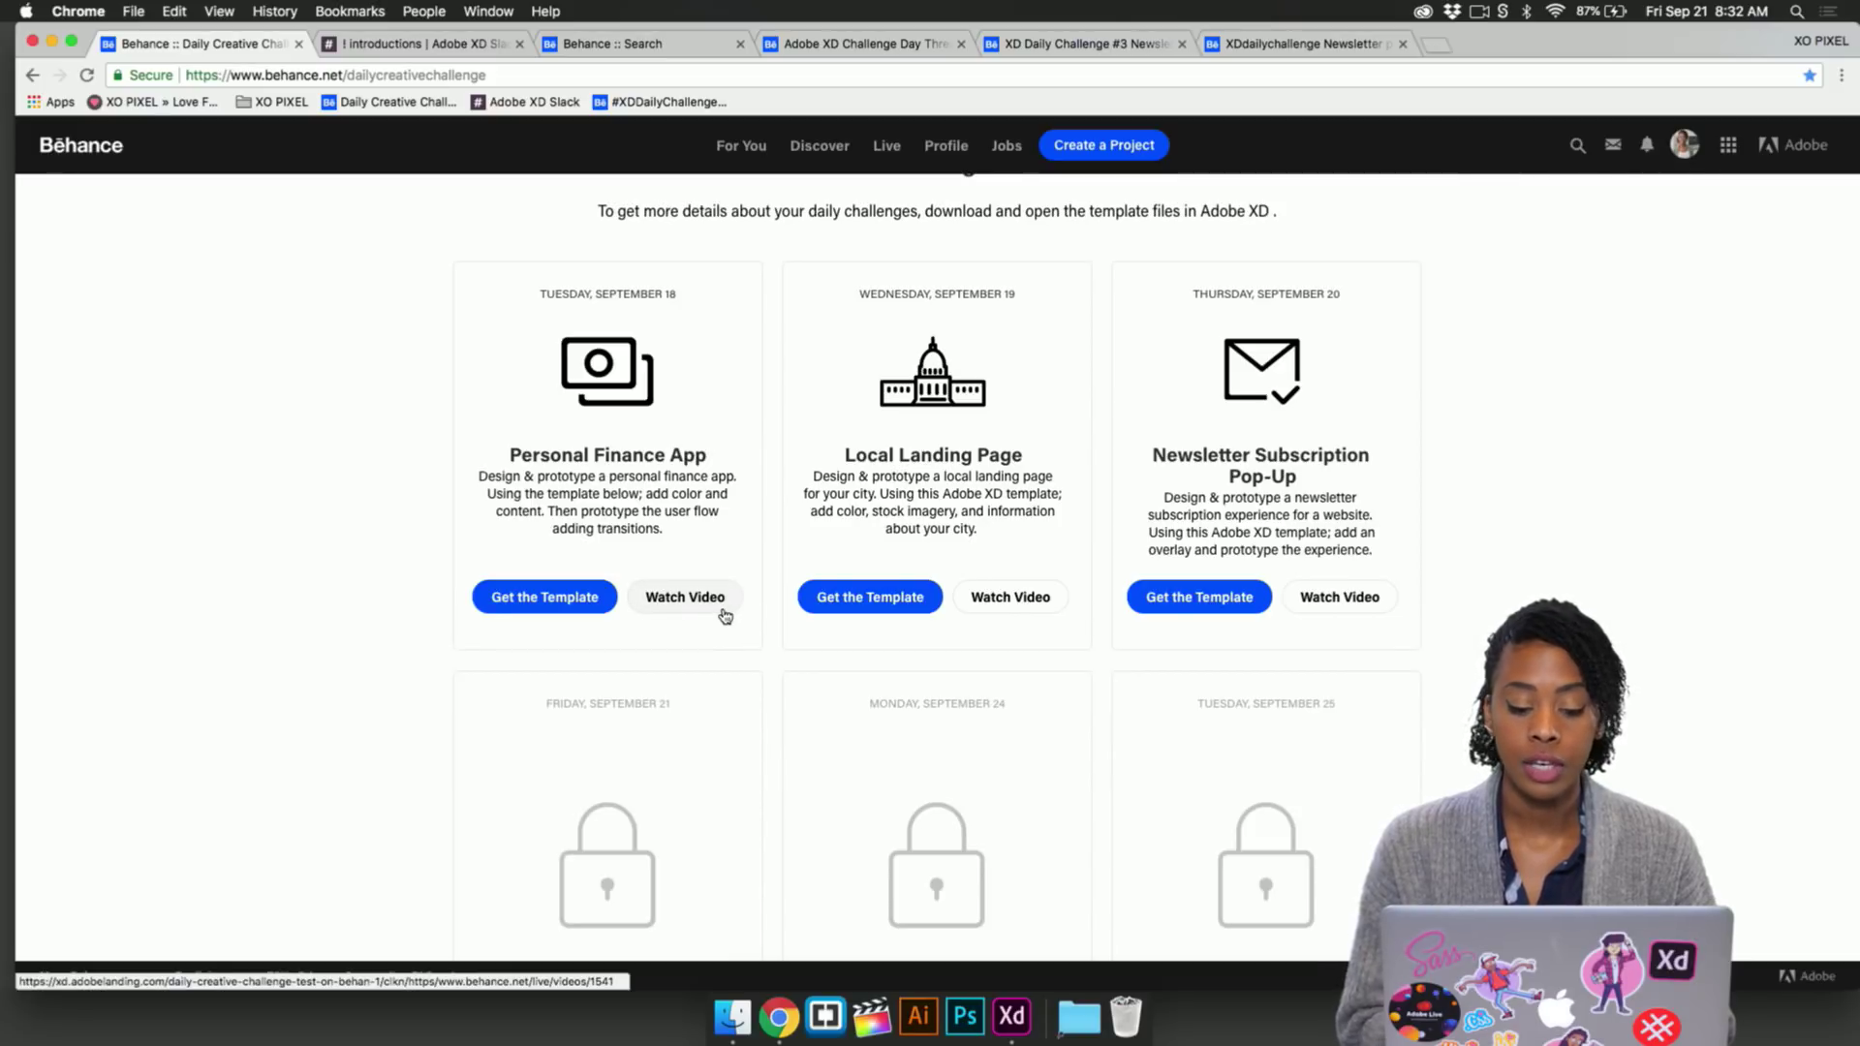
scroll(1046, 686, down, 3)
scroll(1046, 686, up, 2)
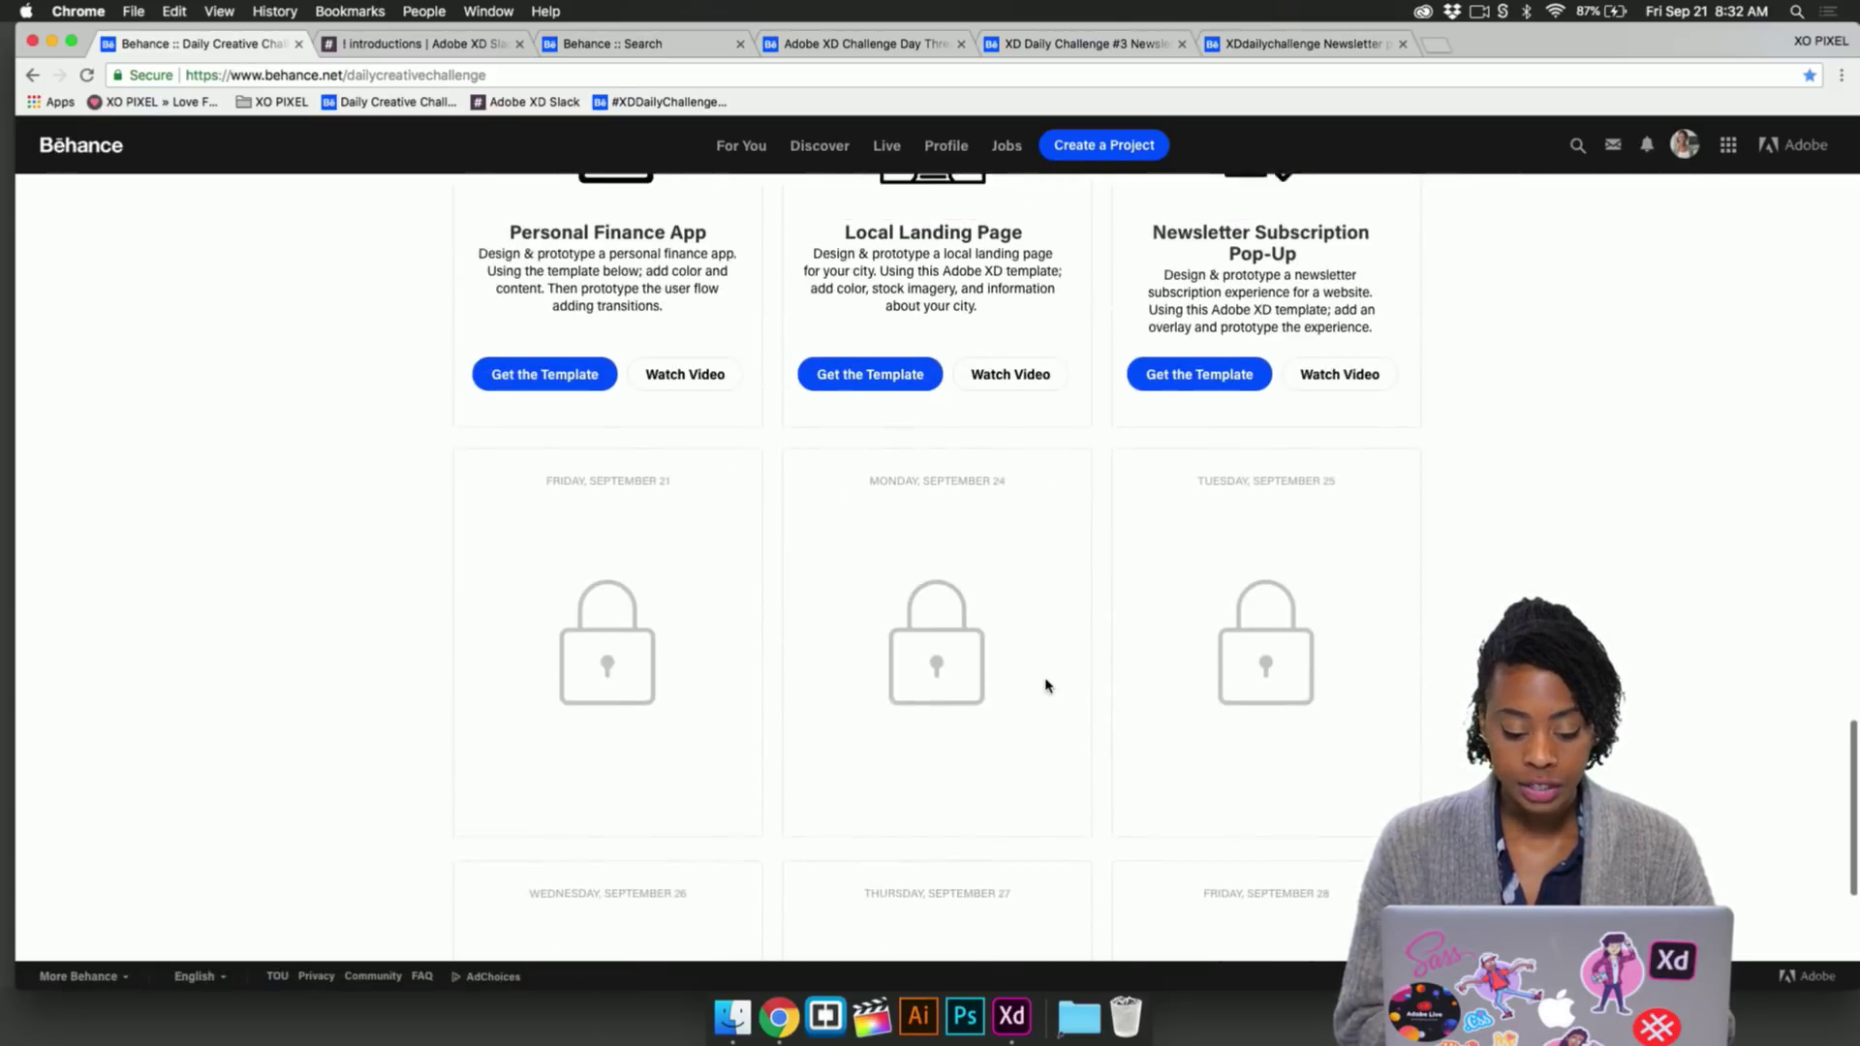
Switch to the Adobe XD Slack workspace and view the announcements, design_feedback and help_general channels
click(417, 44)
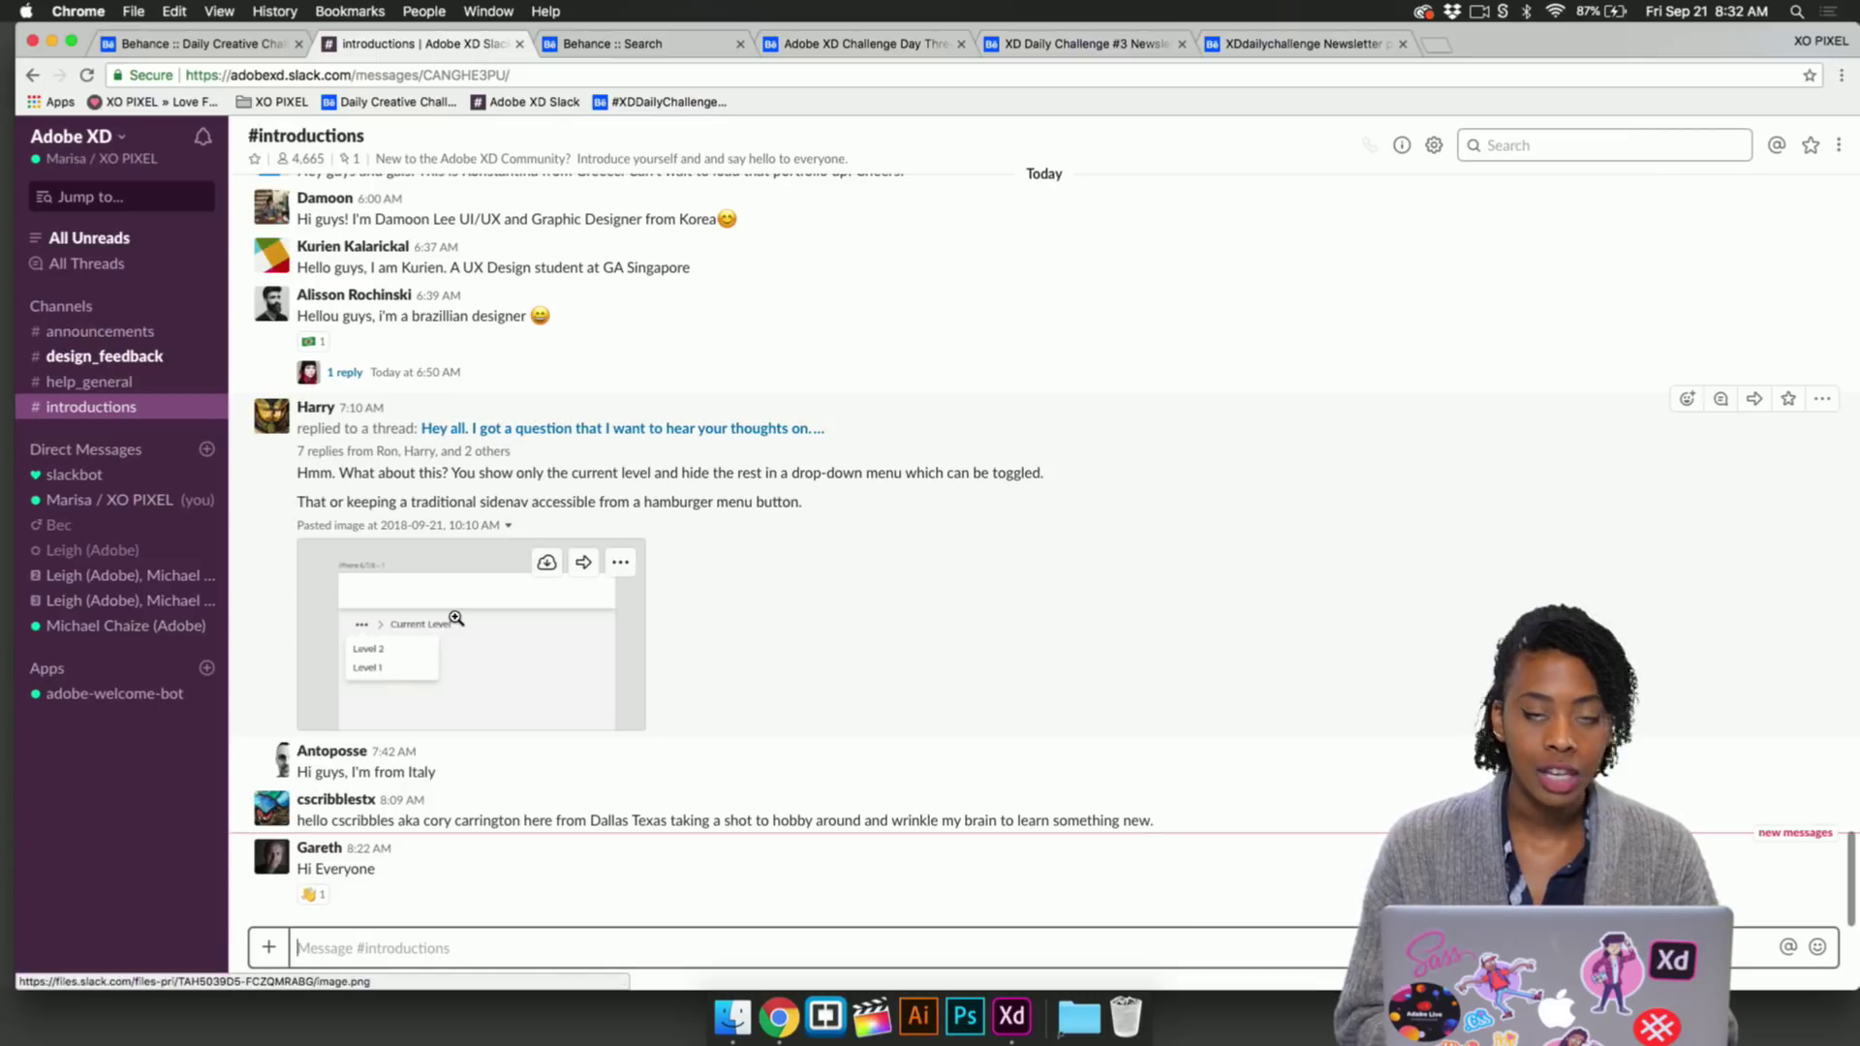
click(166, 335)
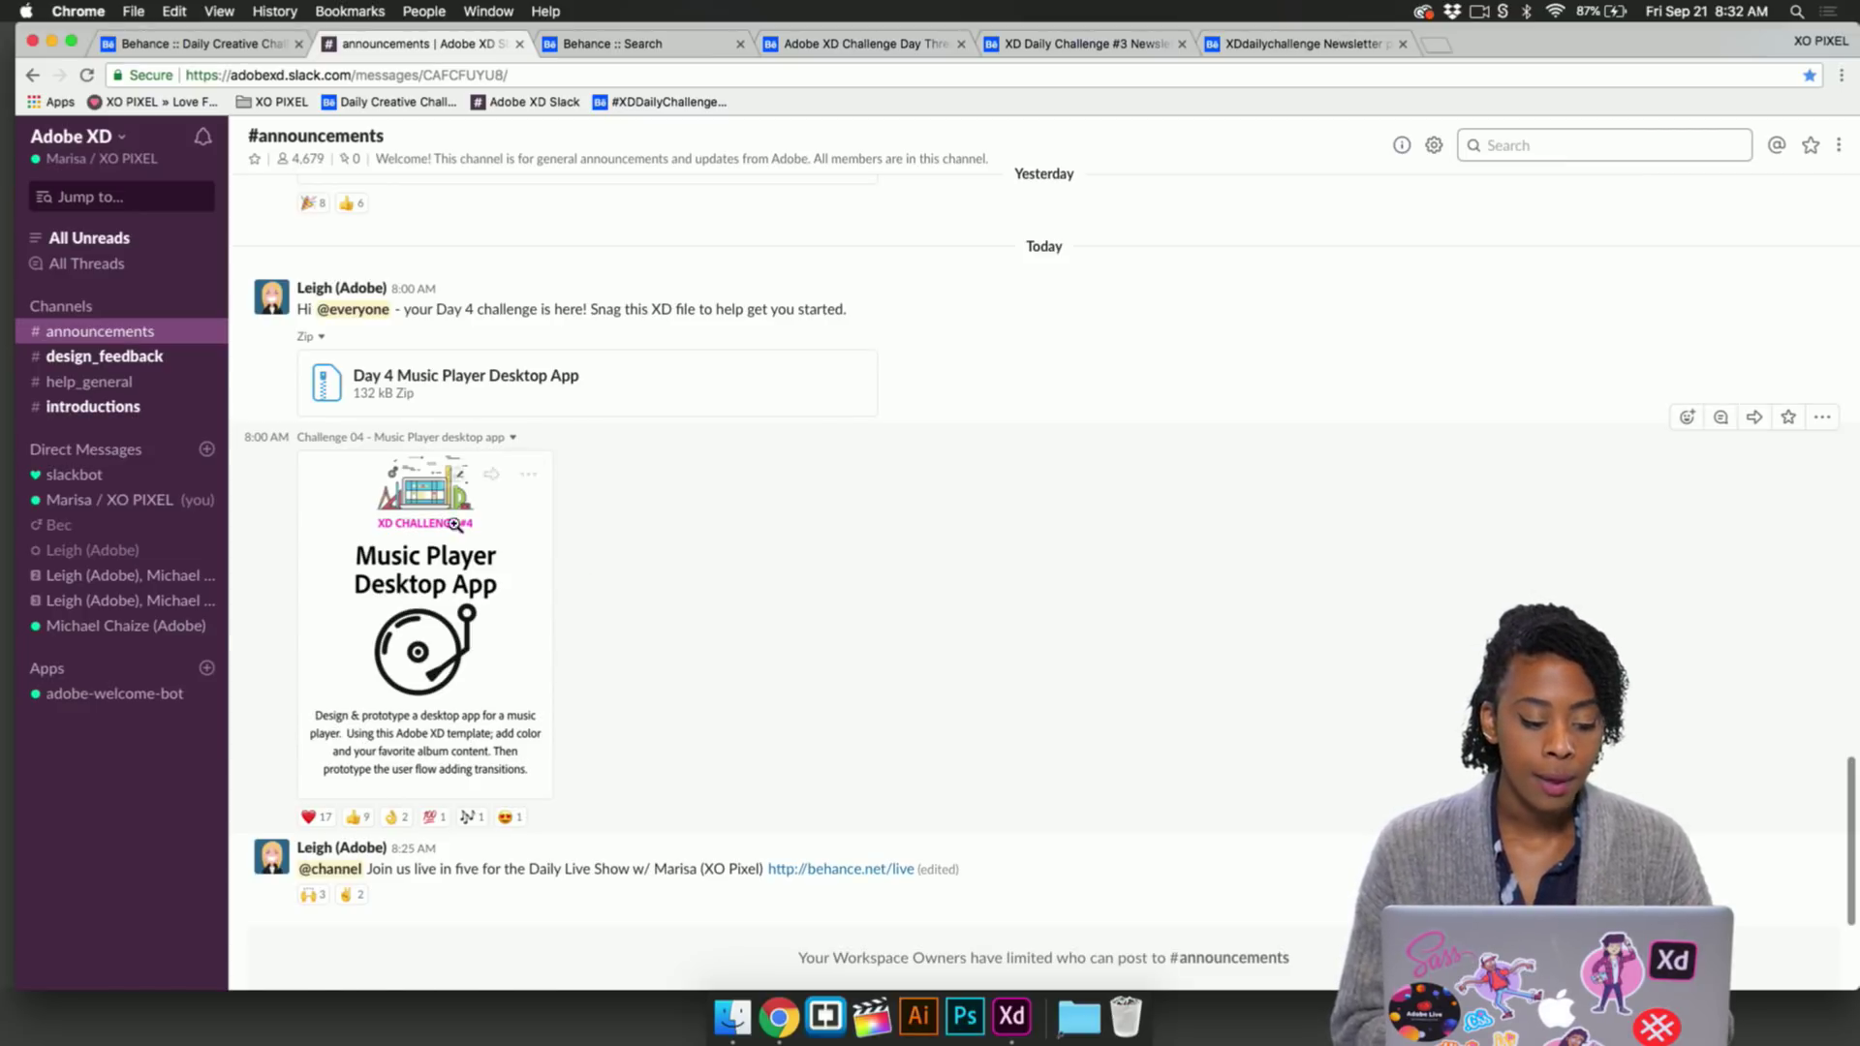
mouse_move(502, 685)
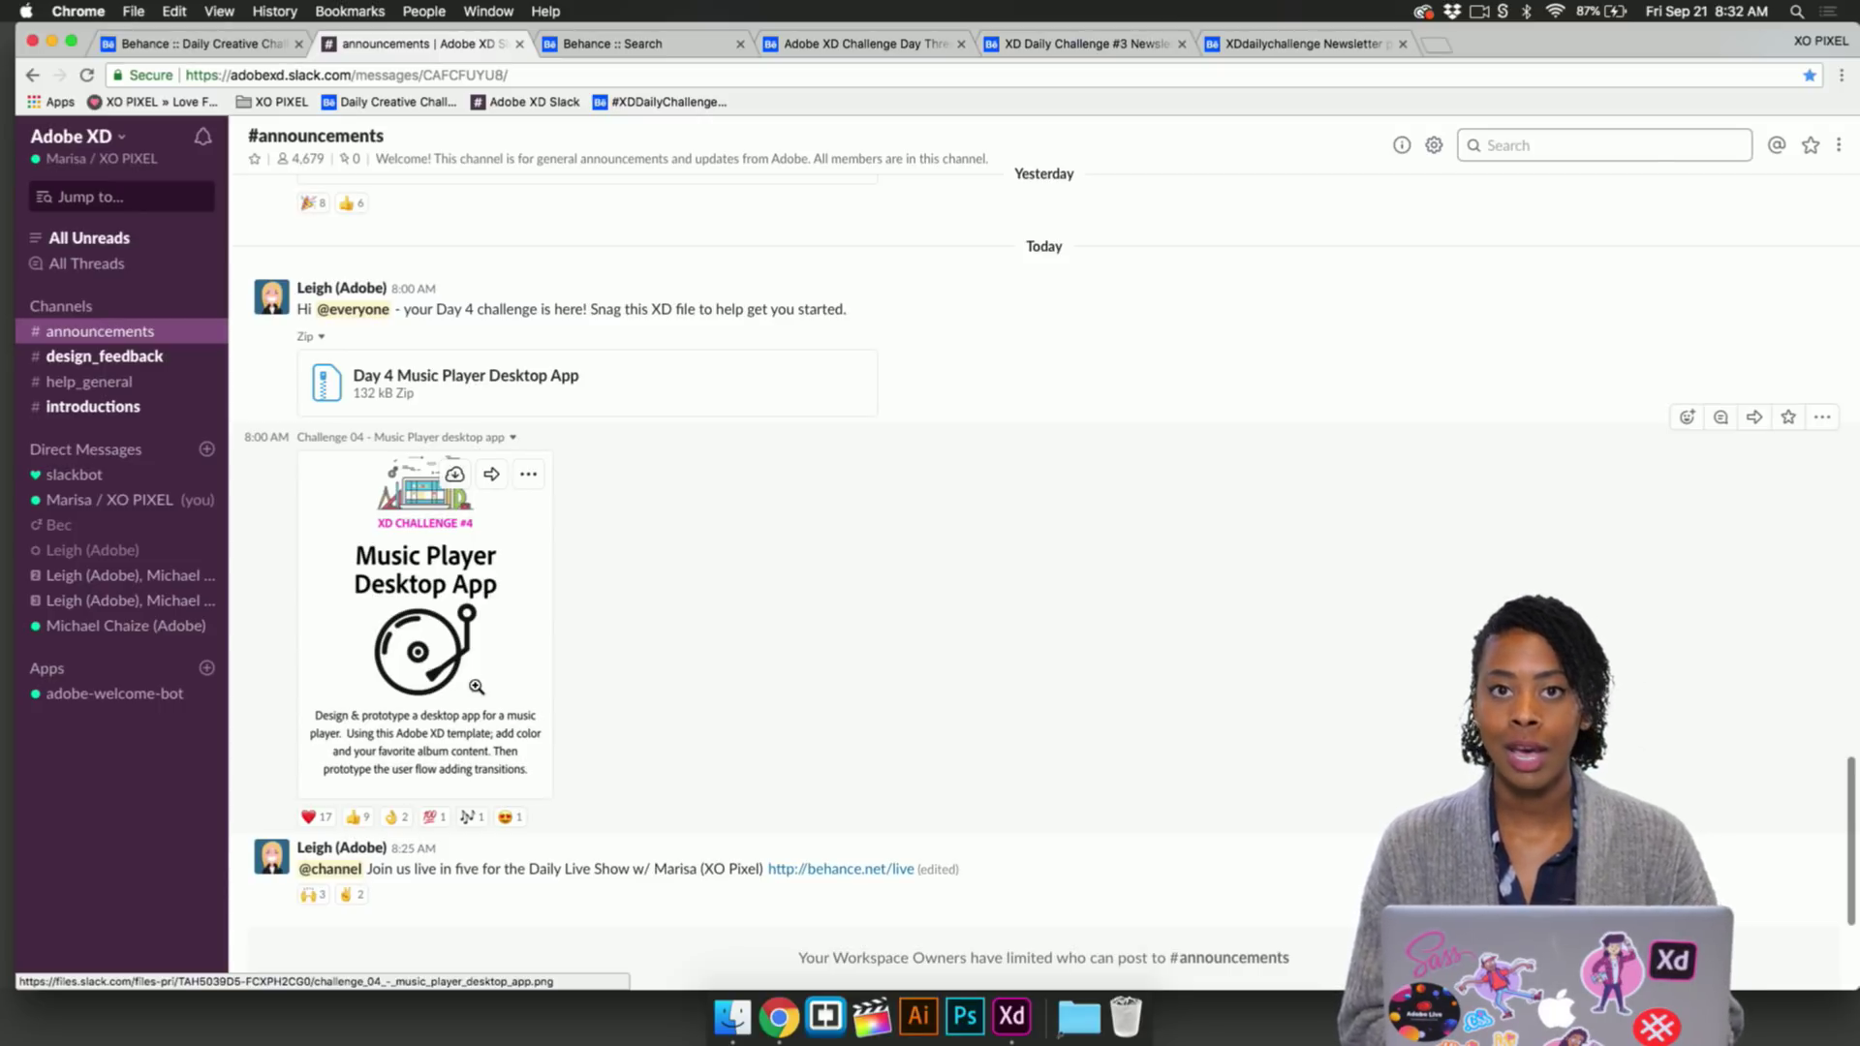
click(155, 359)
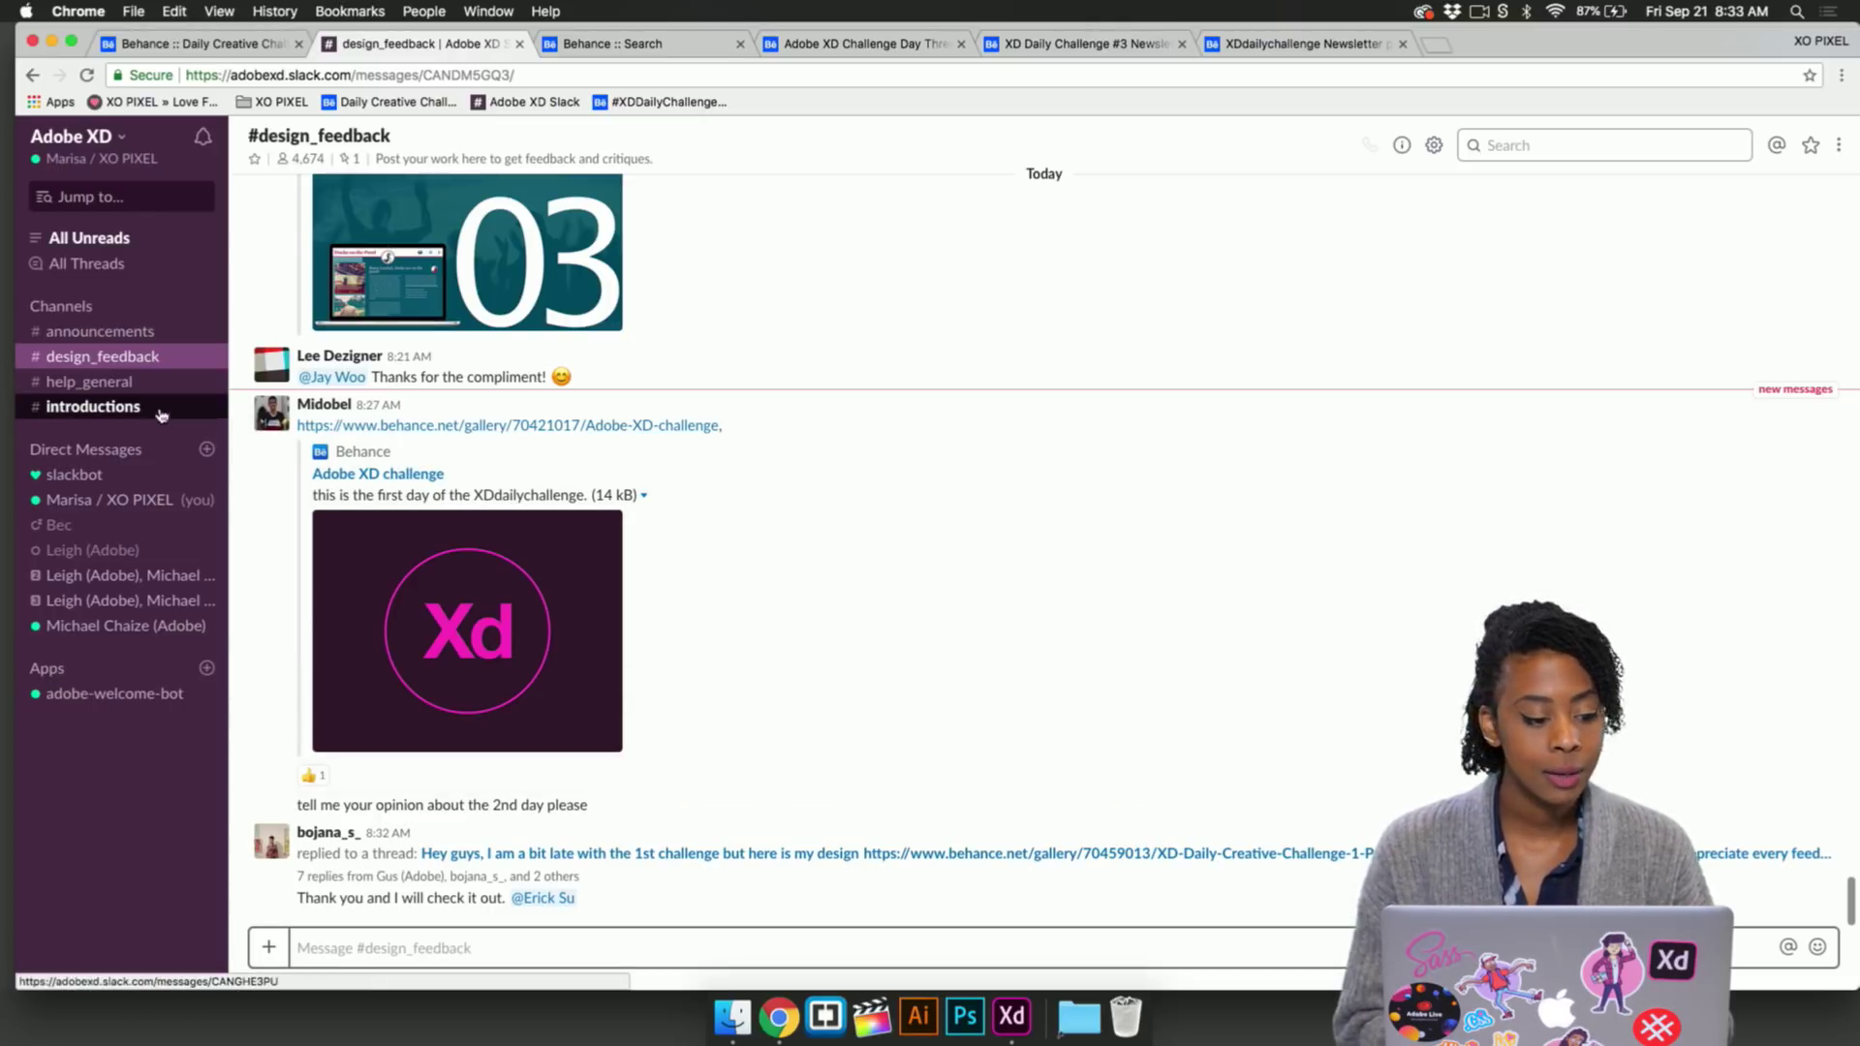
click(106, 386)
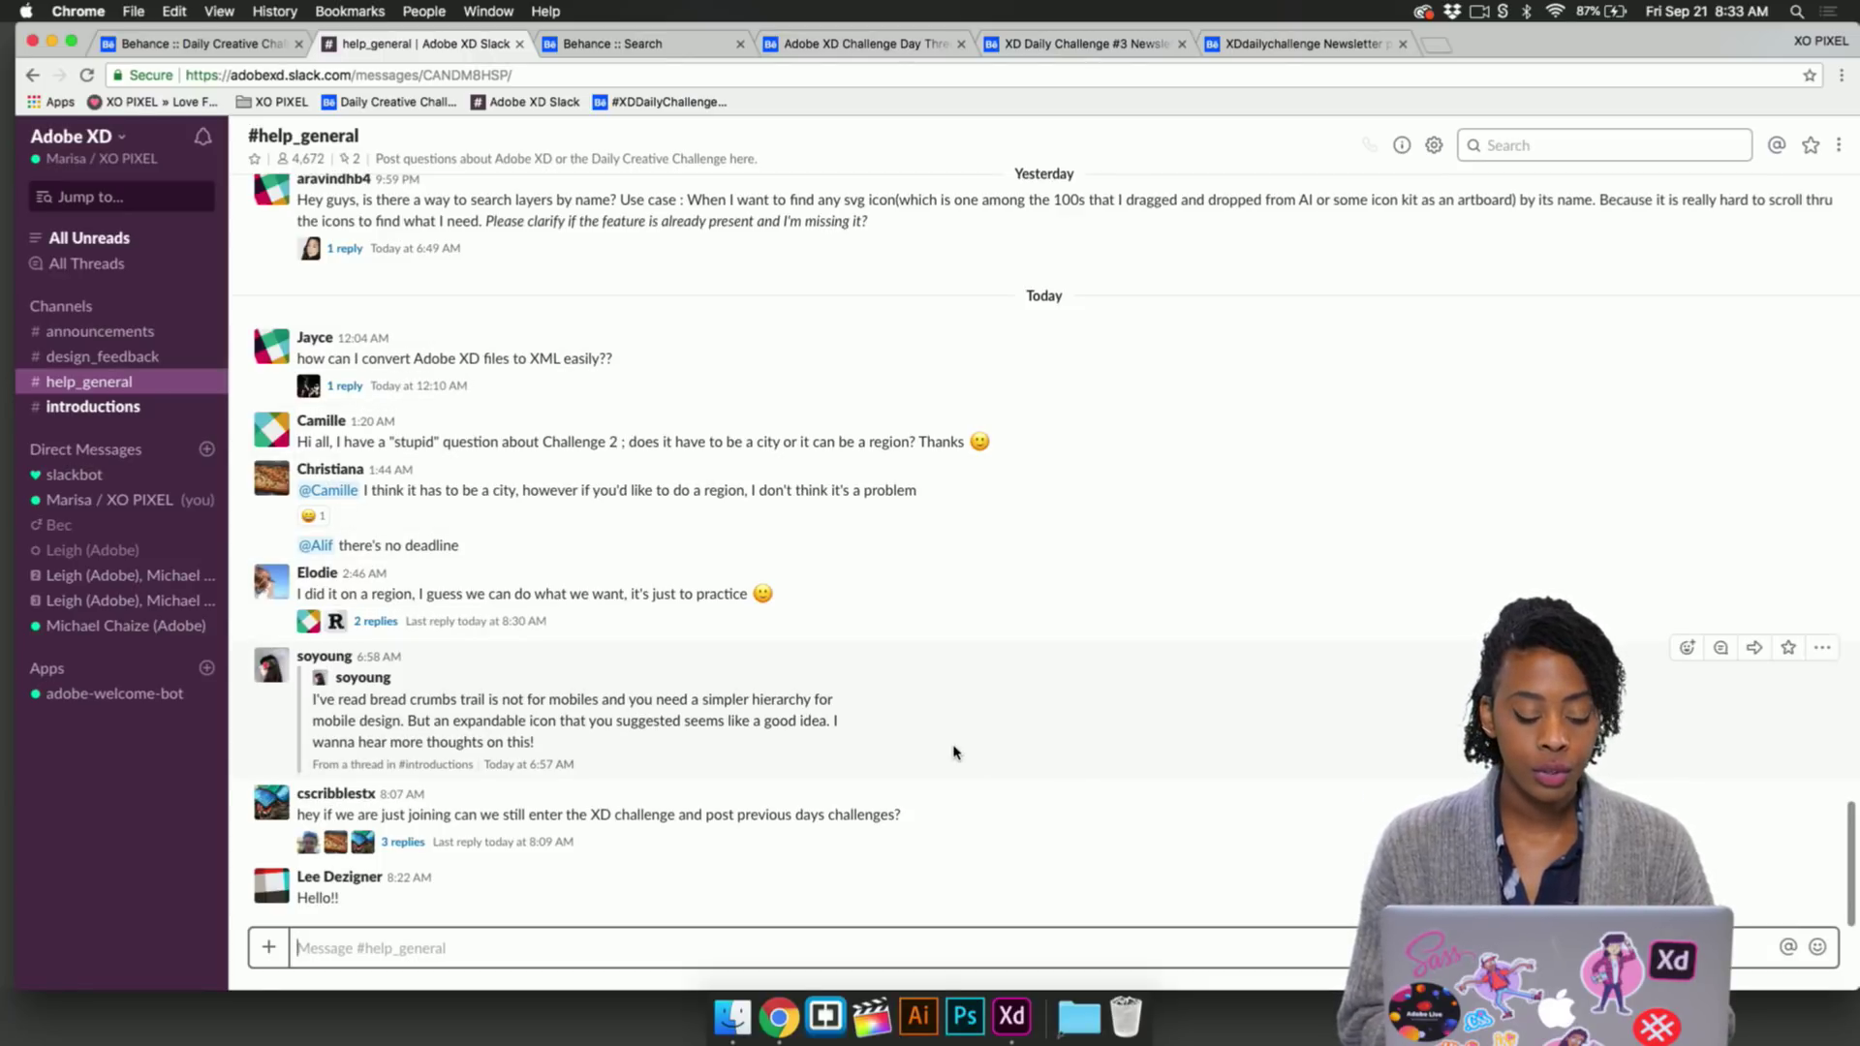
View the XDDAILYCHALLENGE projects on Behance and examine the Adobe XD Challenge Day Three - Newsletter Pop-up project down to its sign-up overlay
click(630, 45)
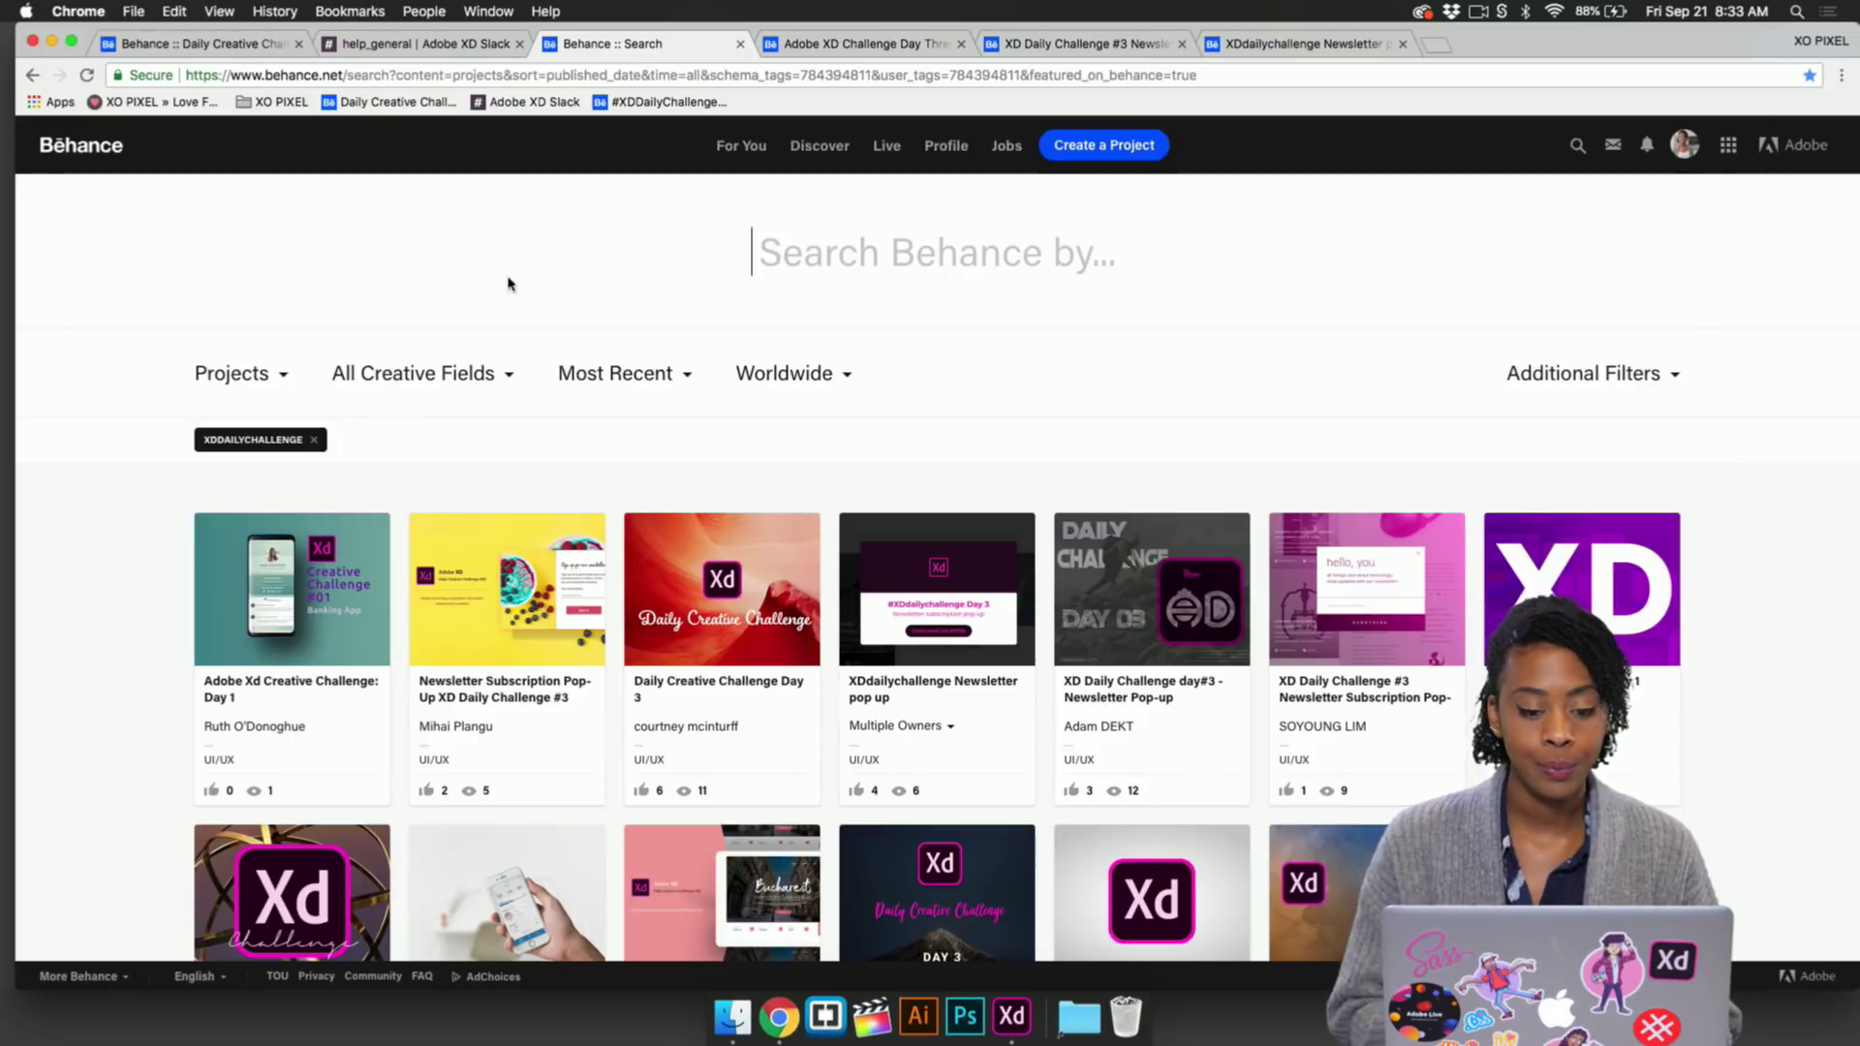
click(884, 49)
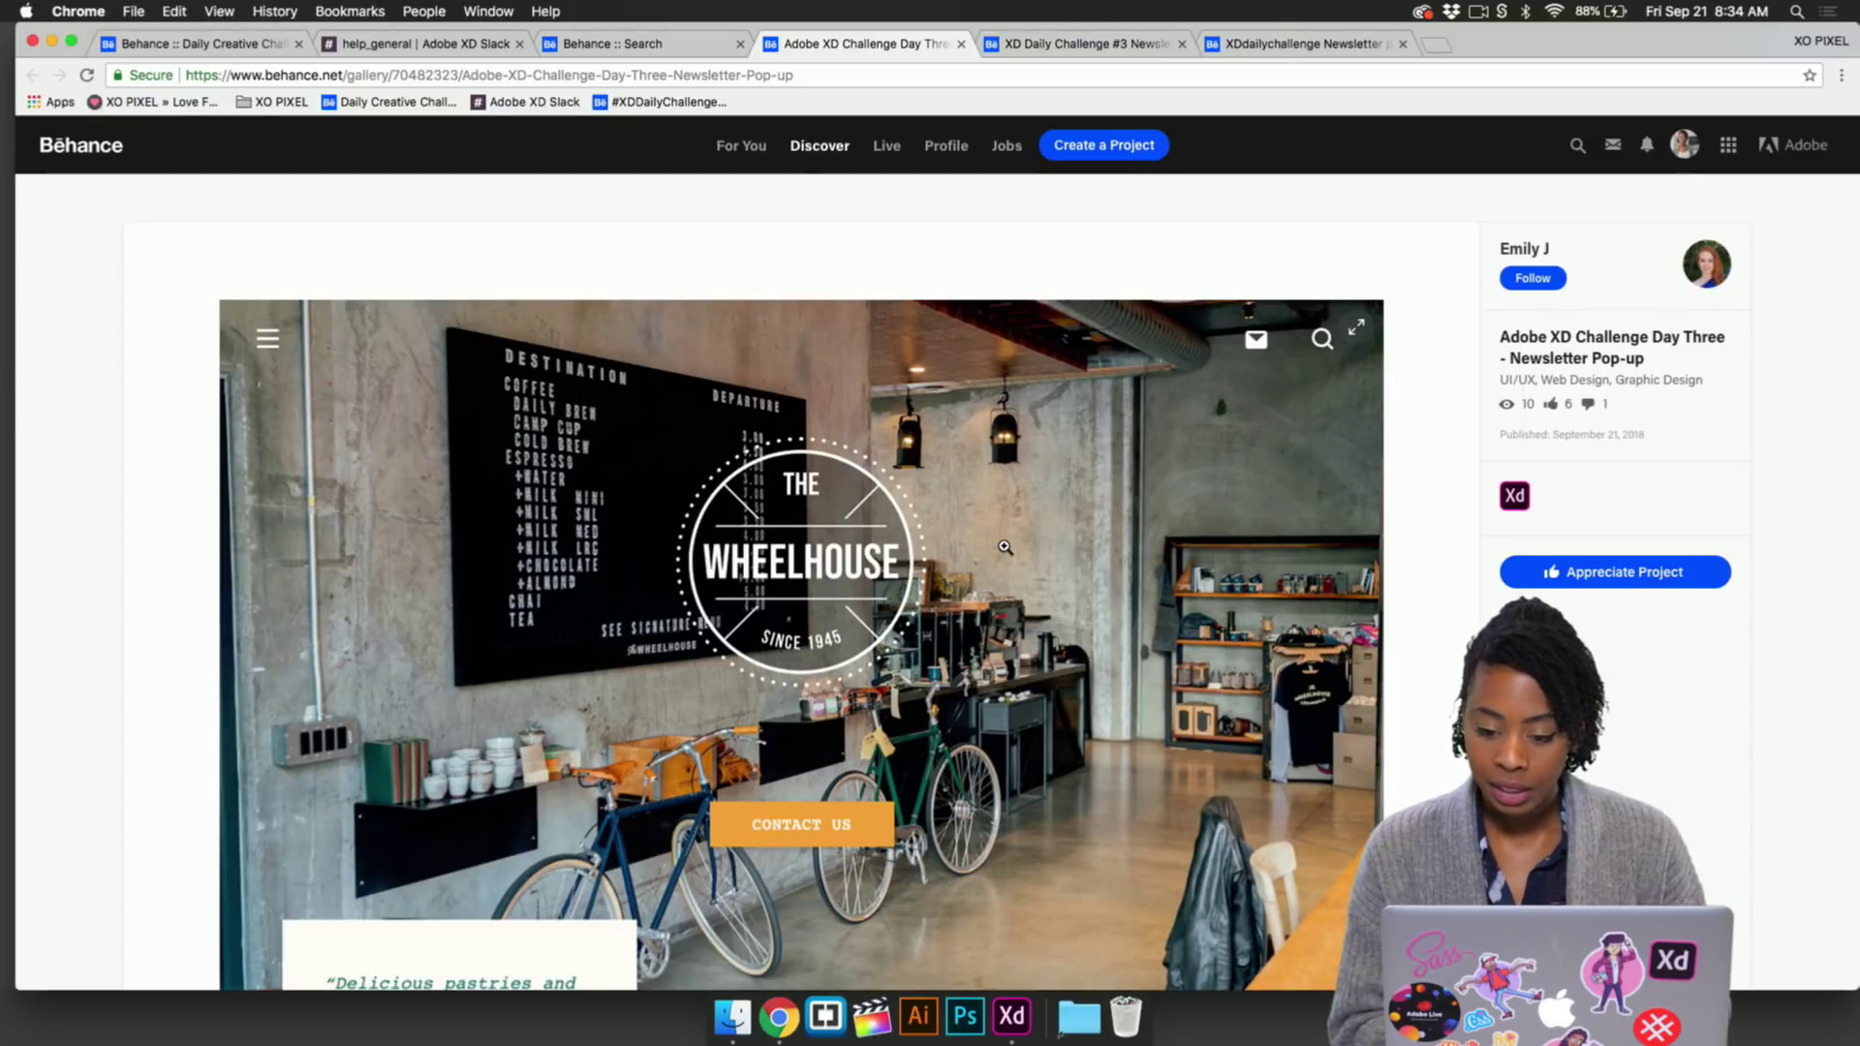
scroll(1006, 548, down, 3)
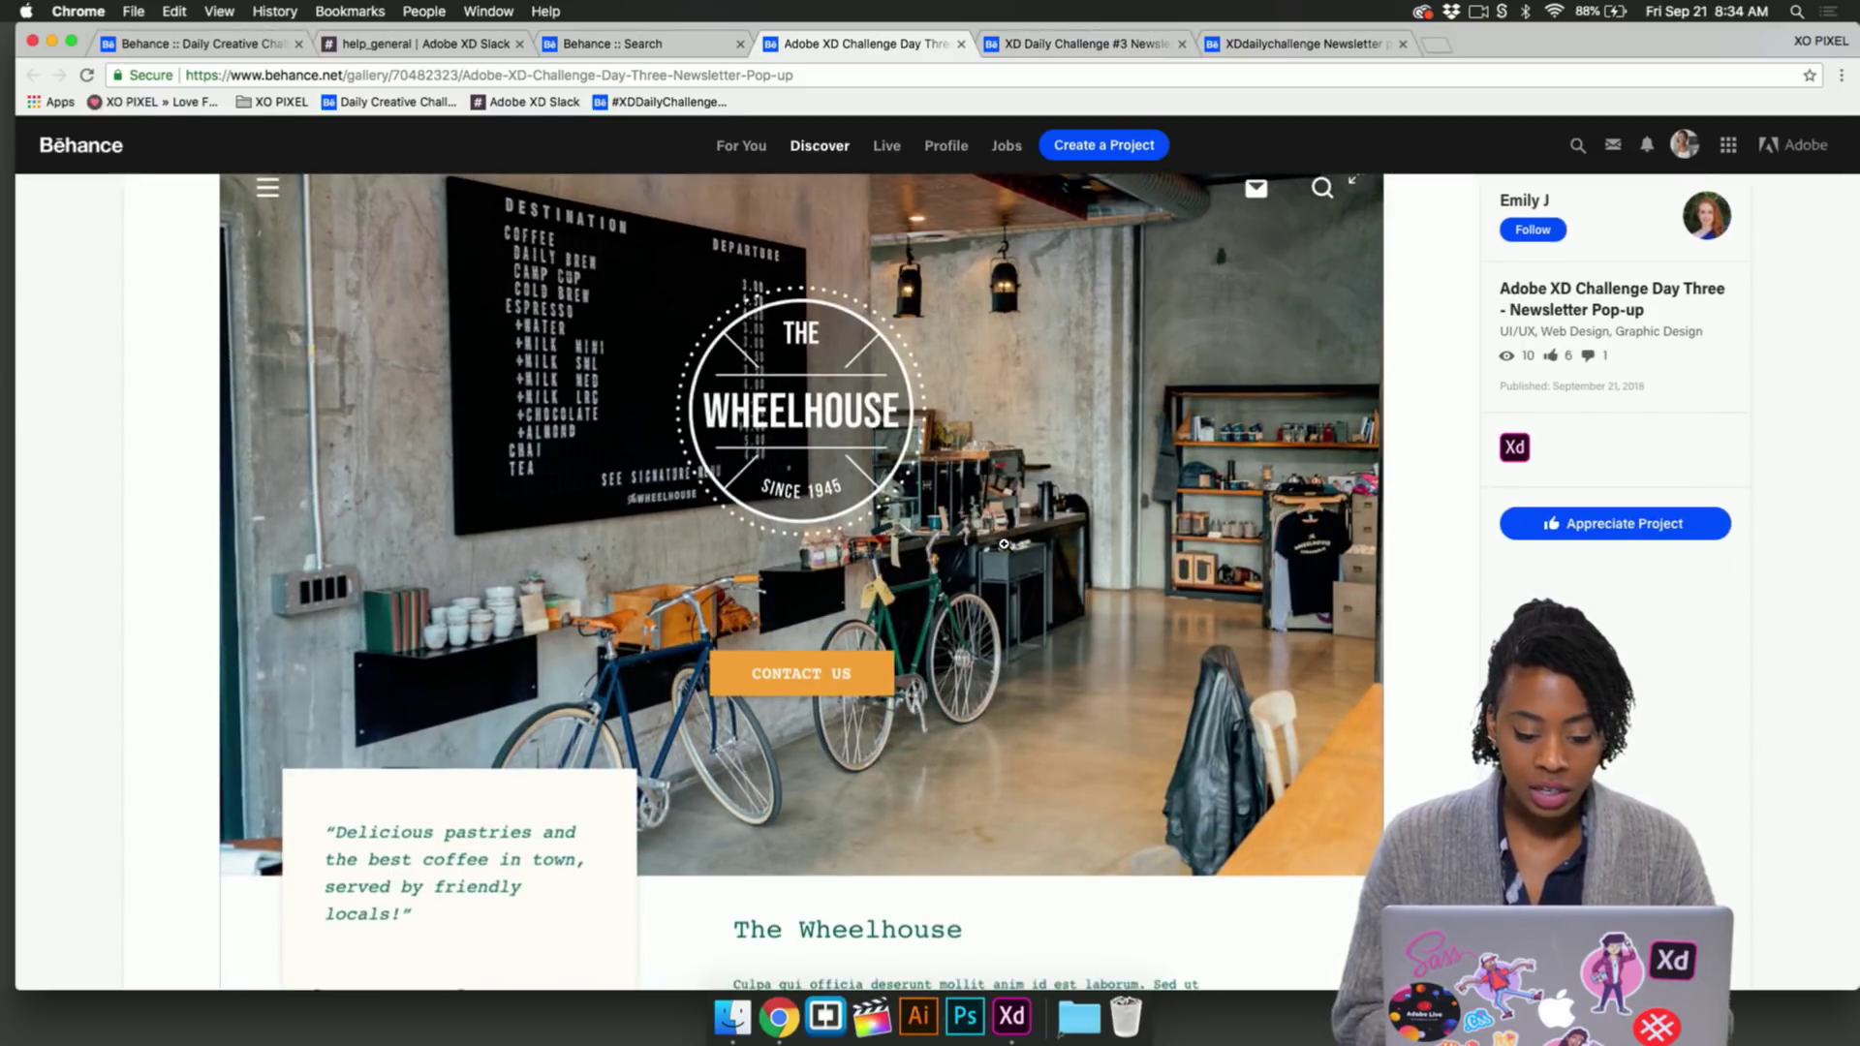
scroll(949, 593, down, 10)
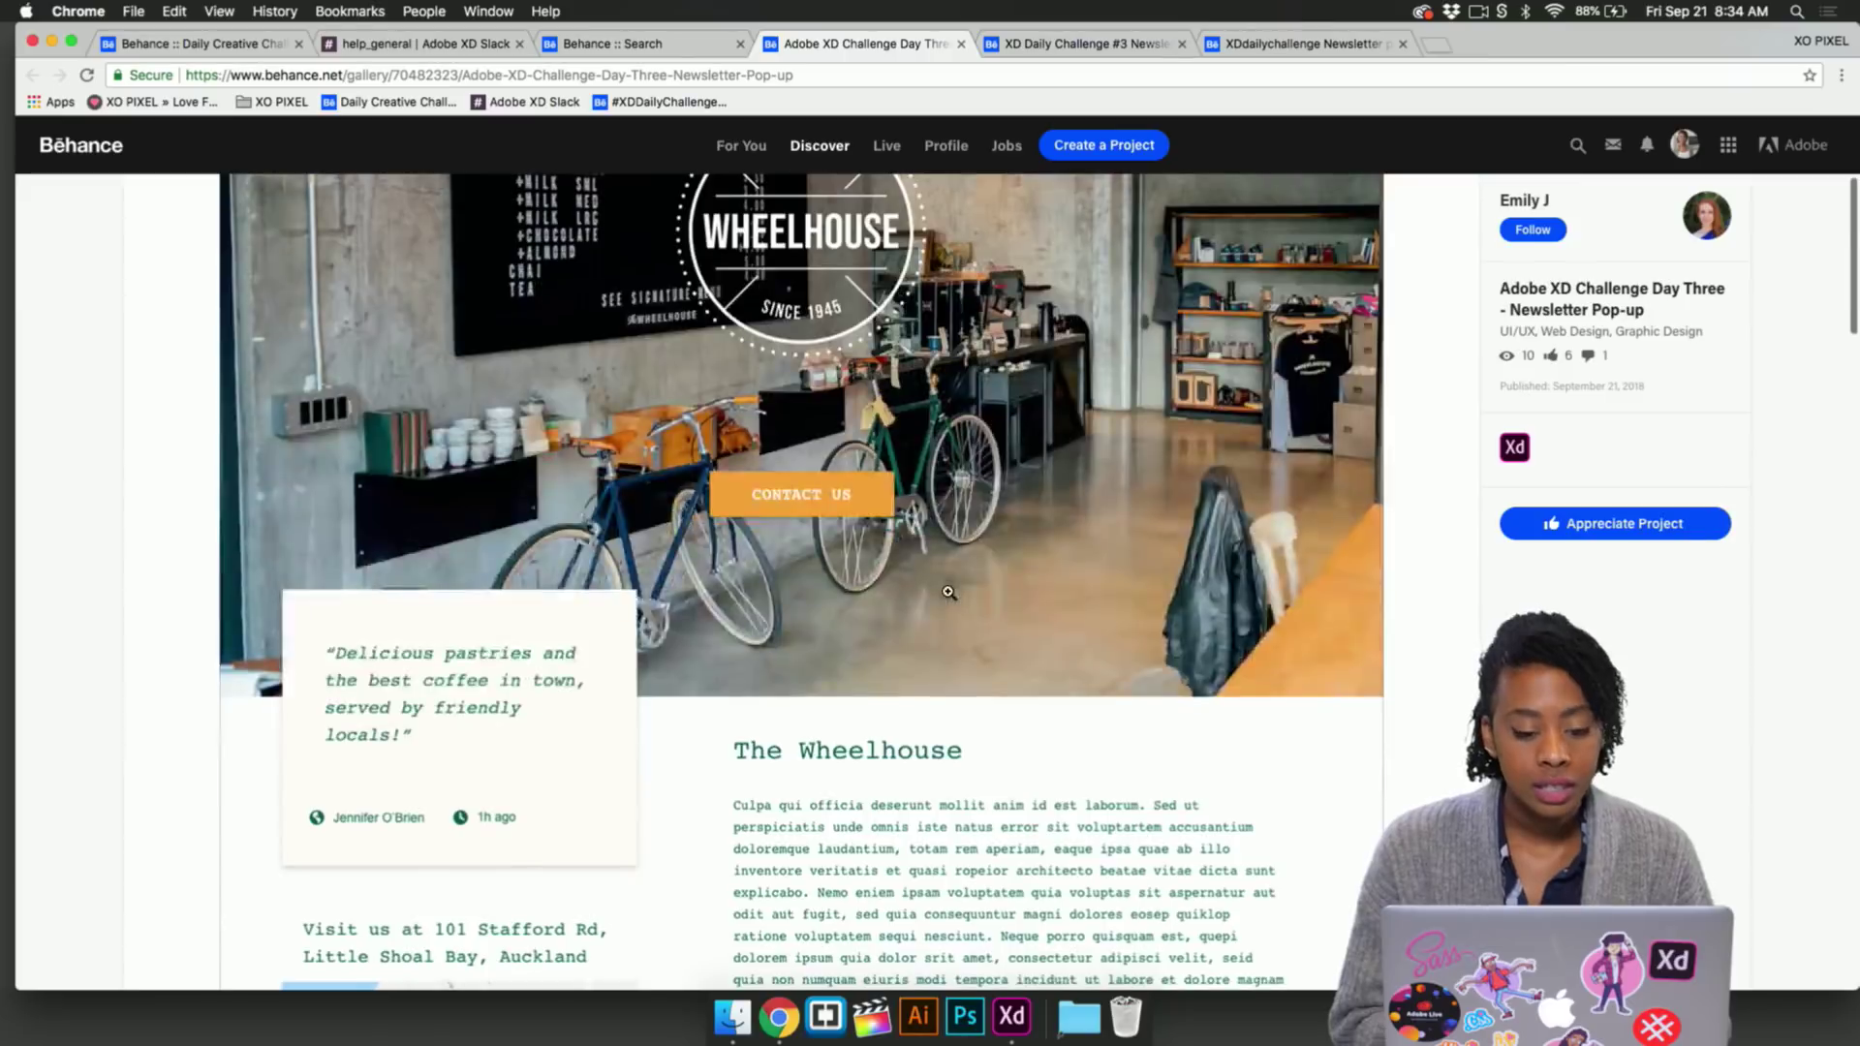
scroll(948, 592, down, 20)
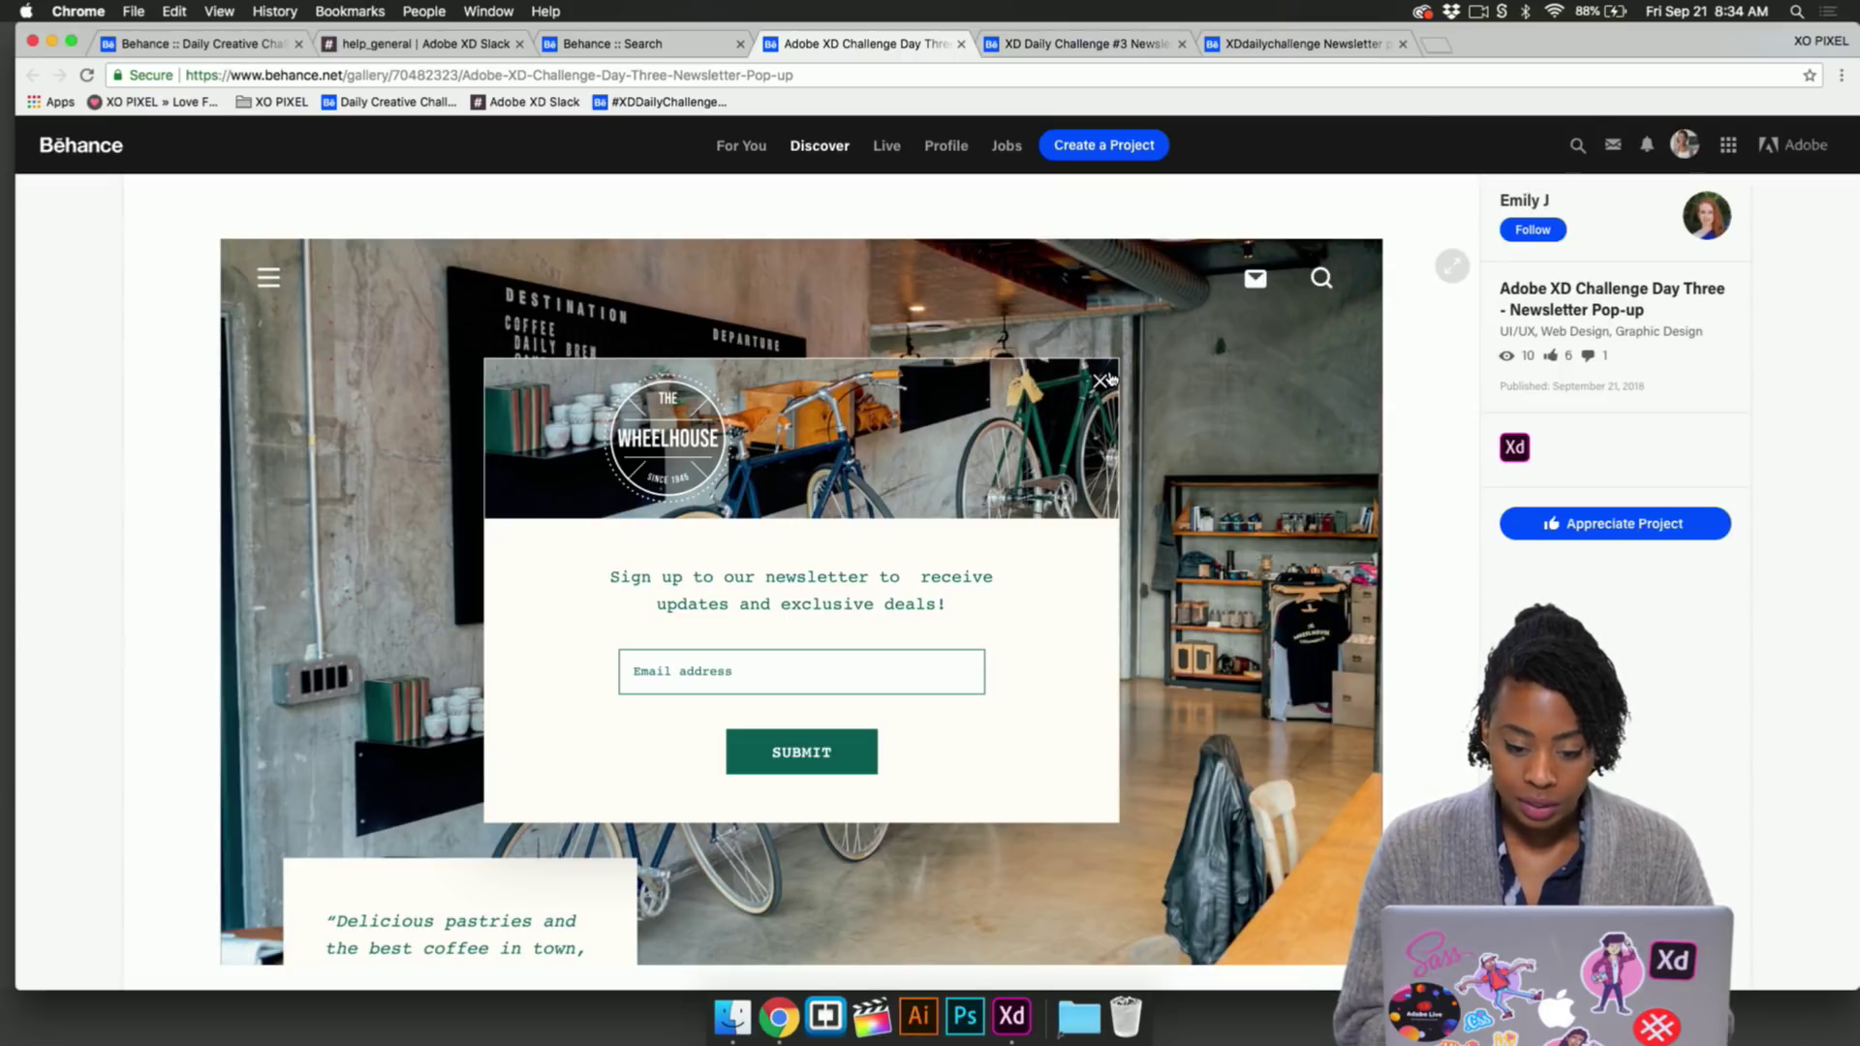
Appreciate the Day Three newsletter pop-up project and post a "Great work" comment addressed to its designer
click(1599, 524)
scroll(1160, 739, down, 12)
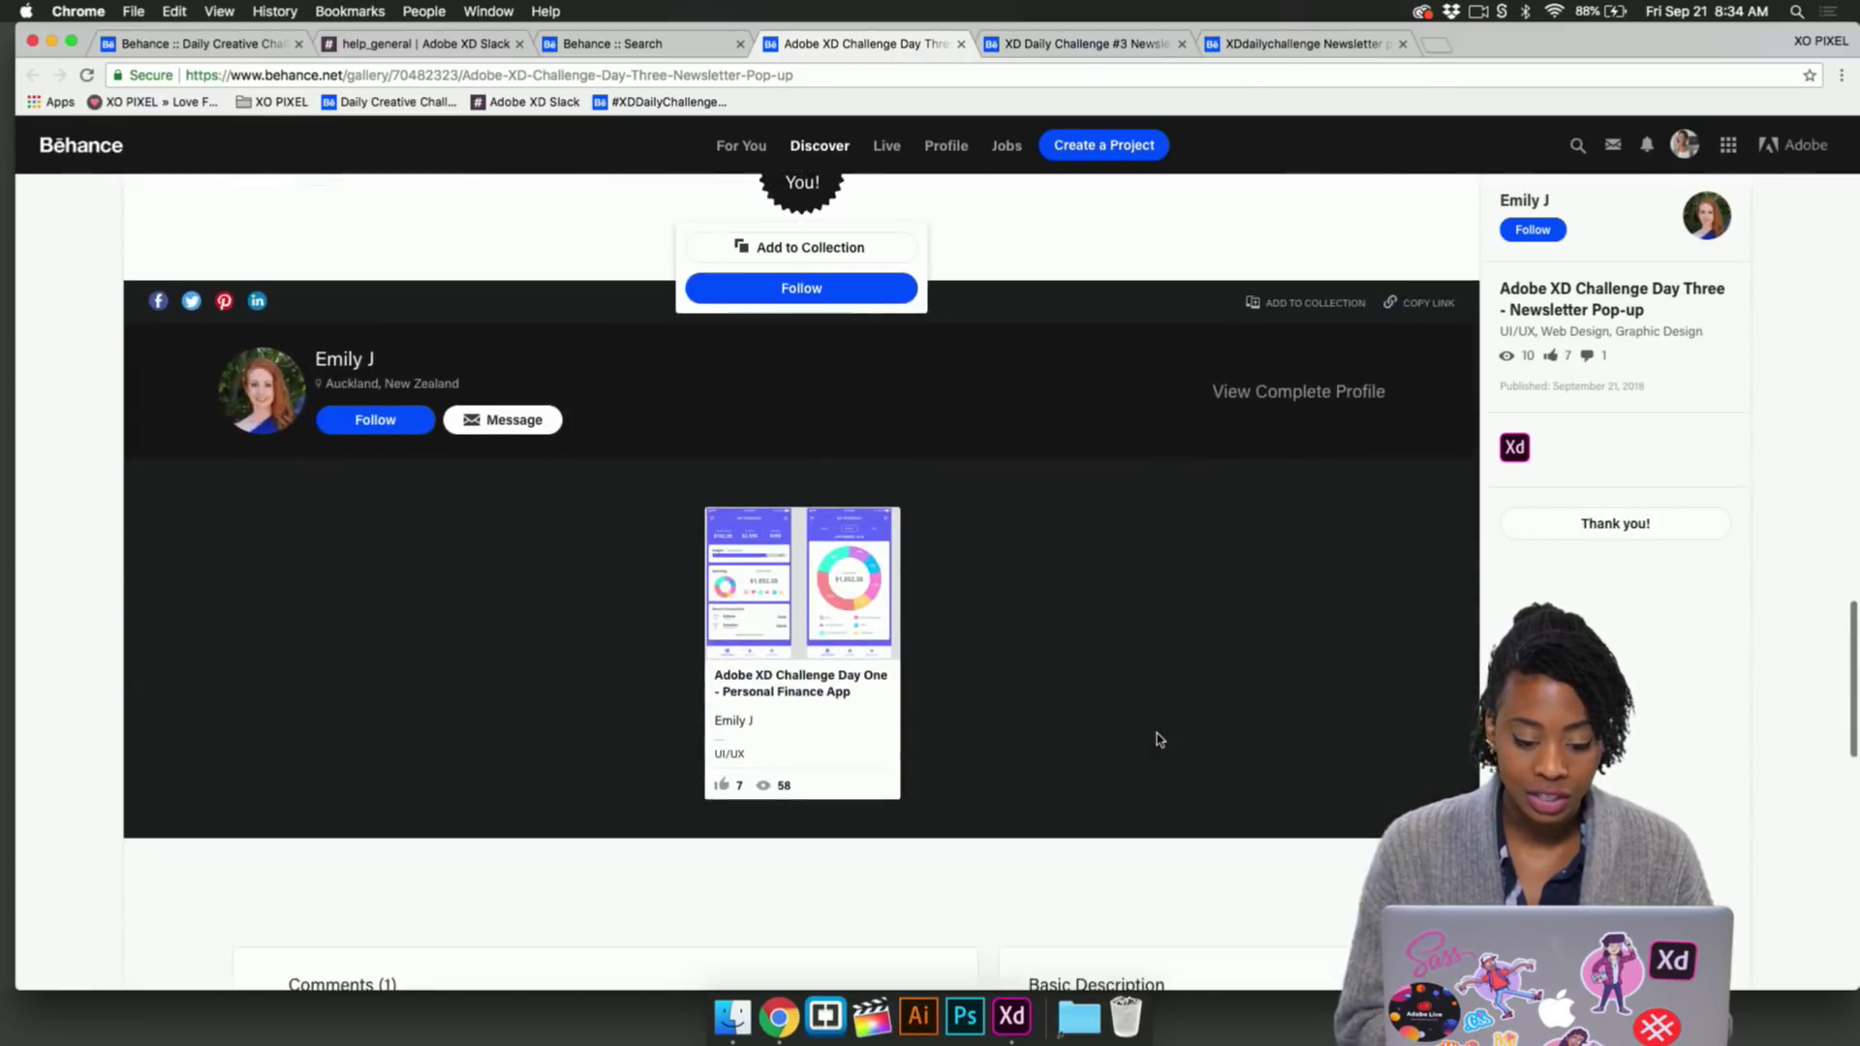
scroll(1159, 740, down, 6)
text(Great, work)
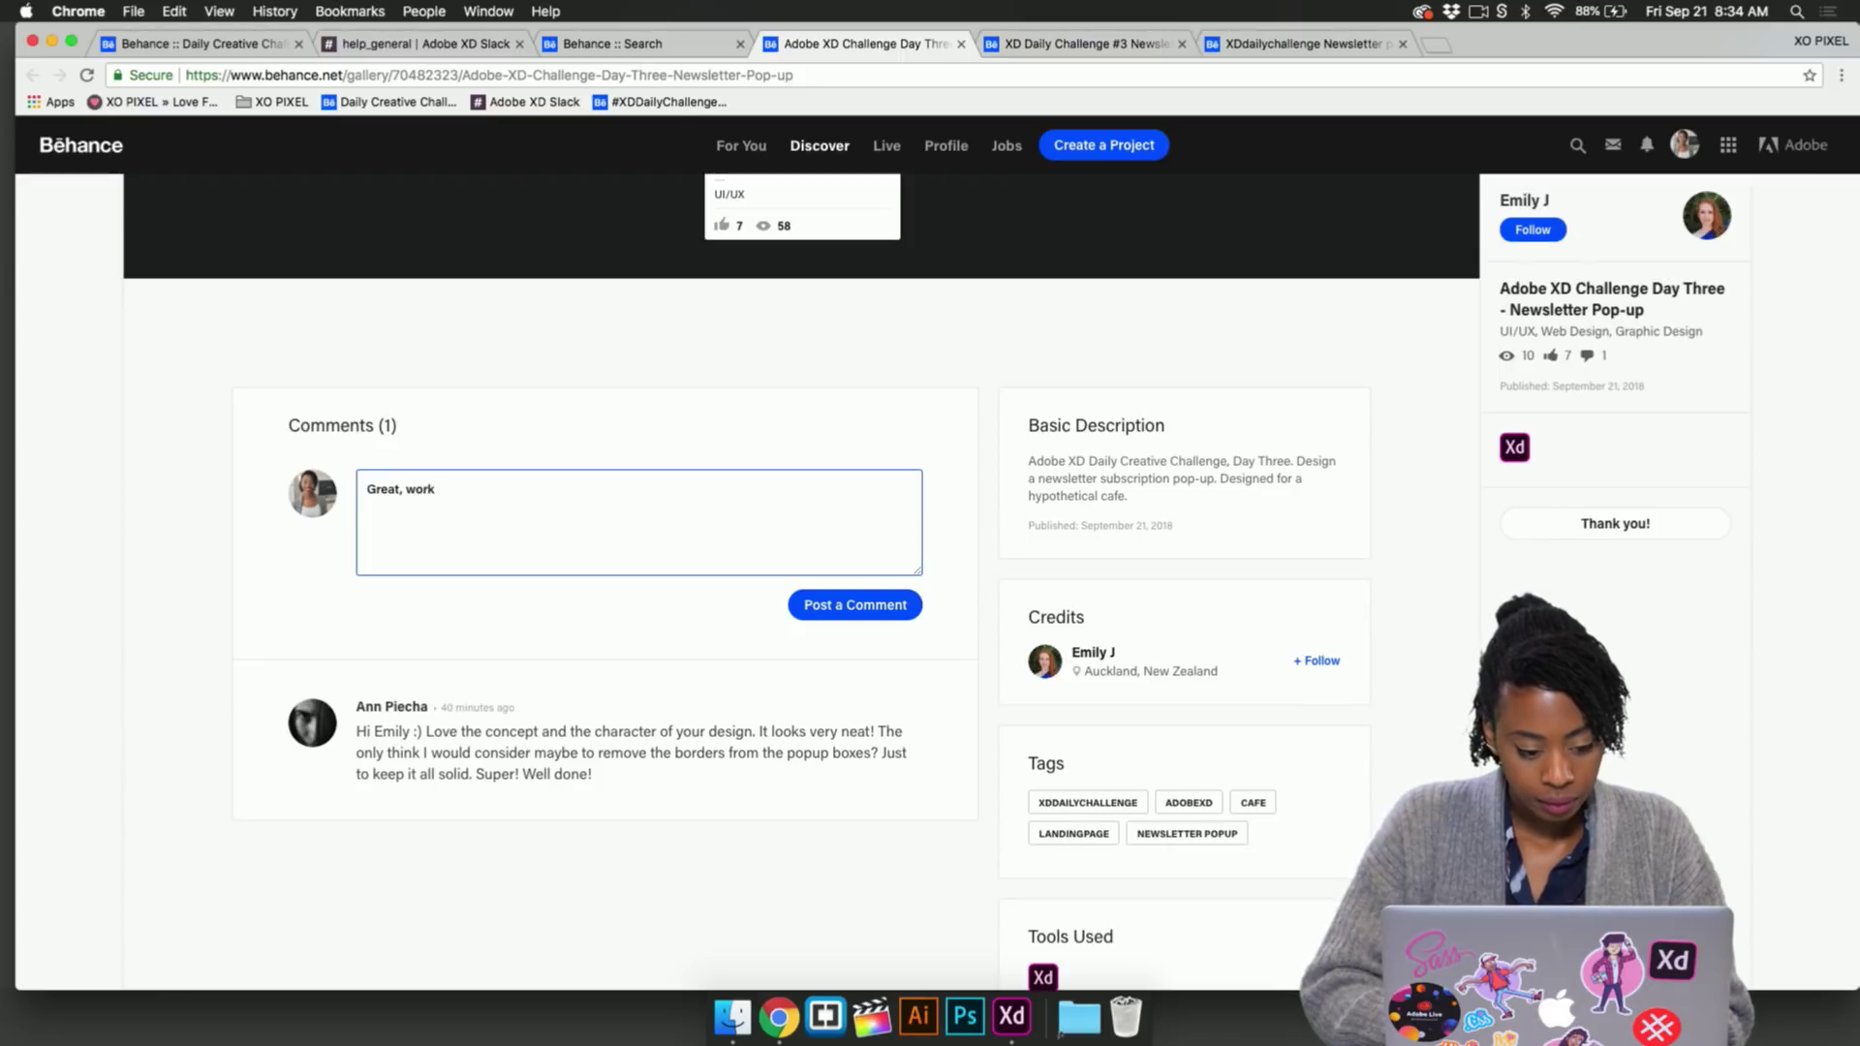
text(work, Emily!)
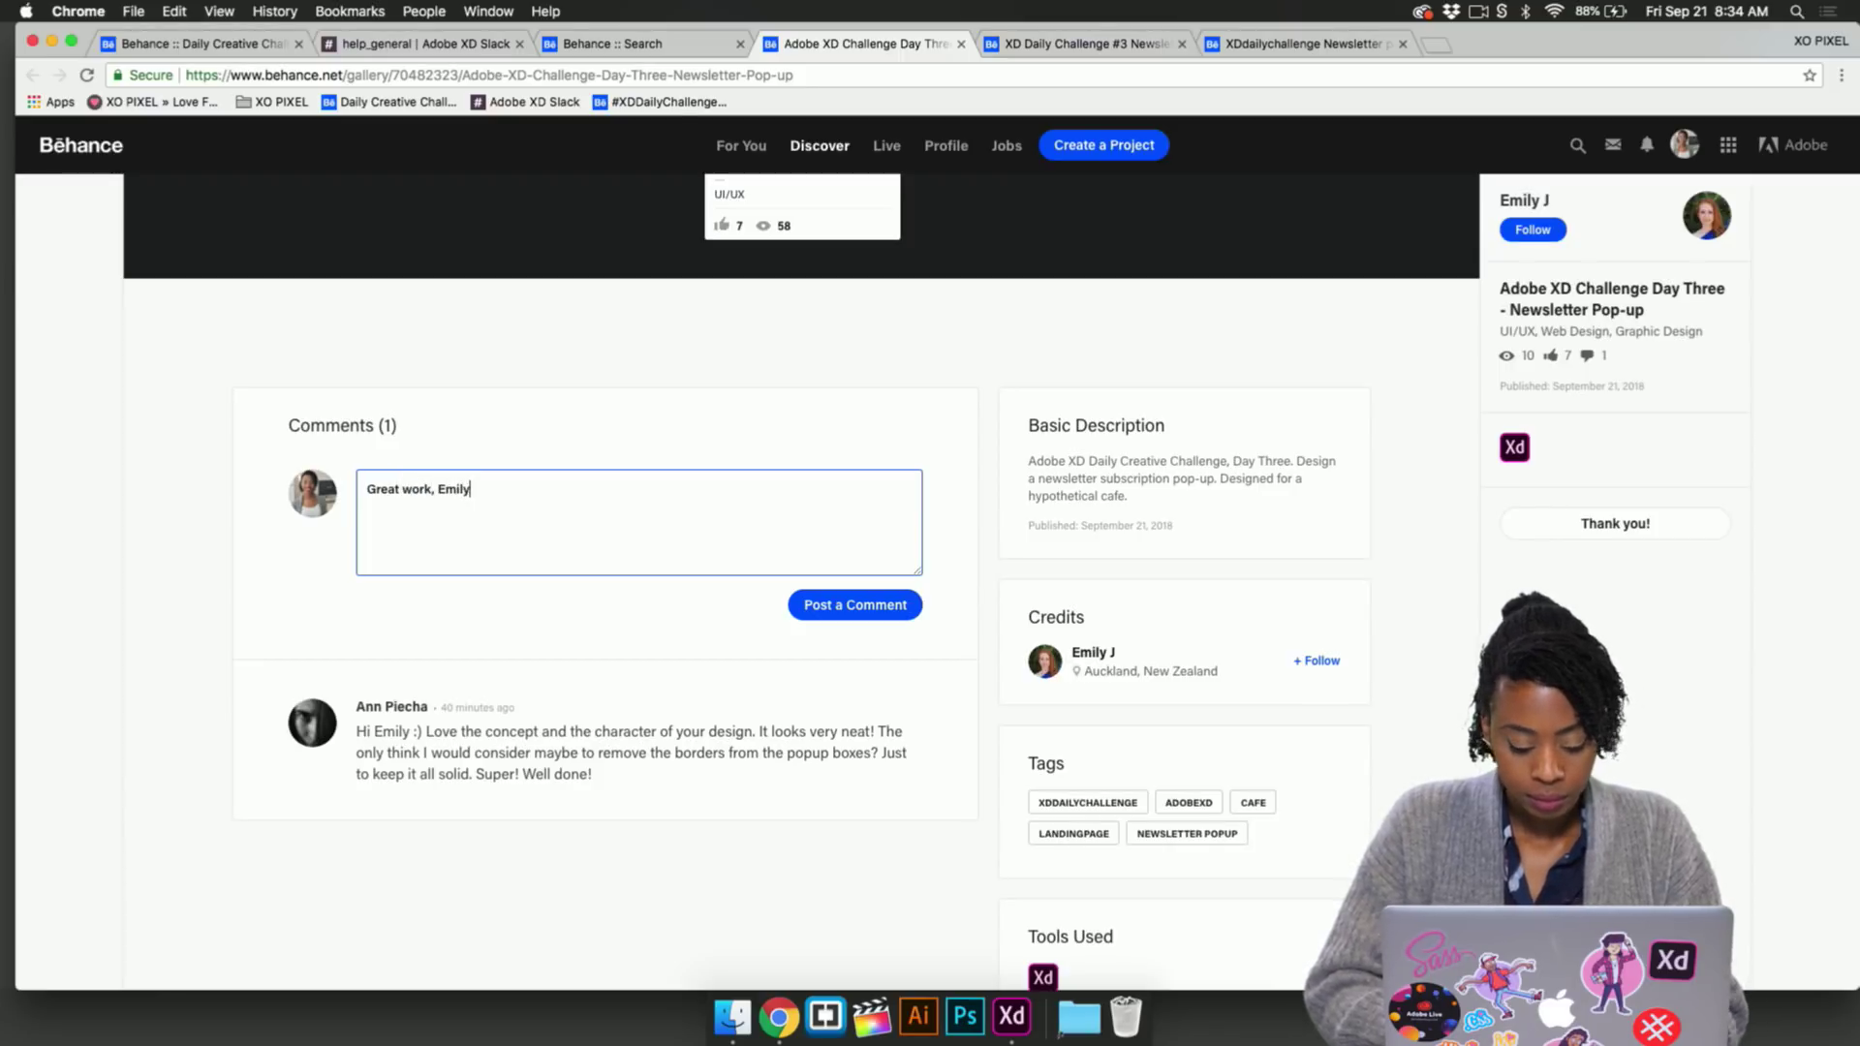
click(837, 616)
Examine the XD Daily Challenge #3 Newsletter Subscription Pop-Up project, including its layout and pop-up designs, and replay its prototype video
click(1085, 43)
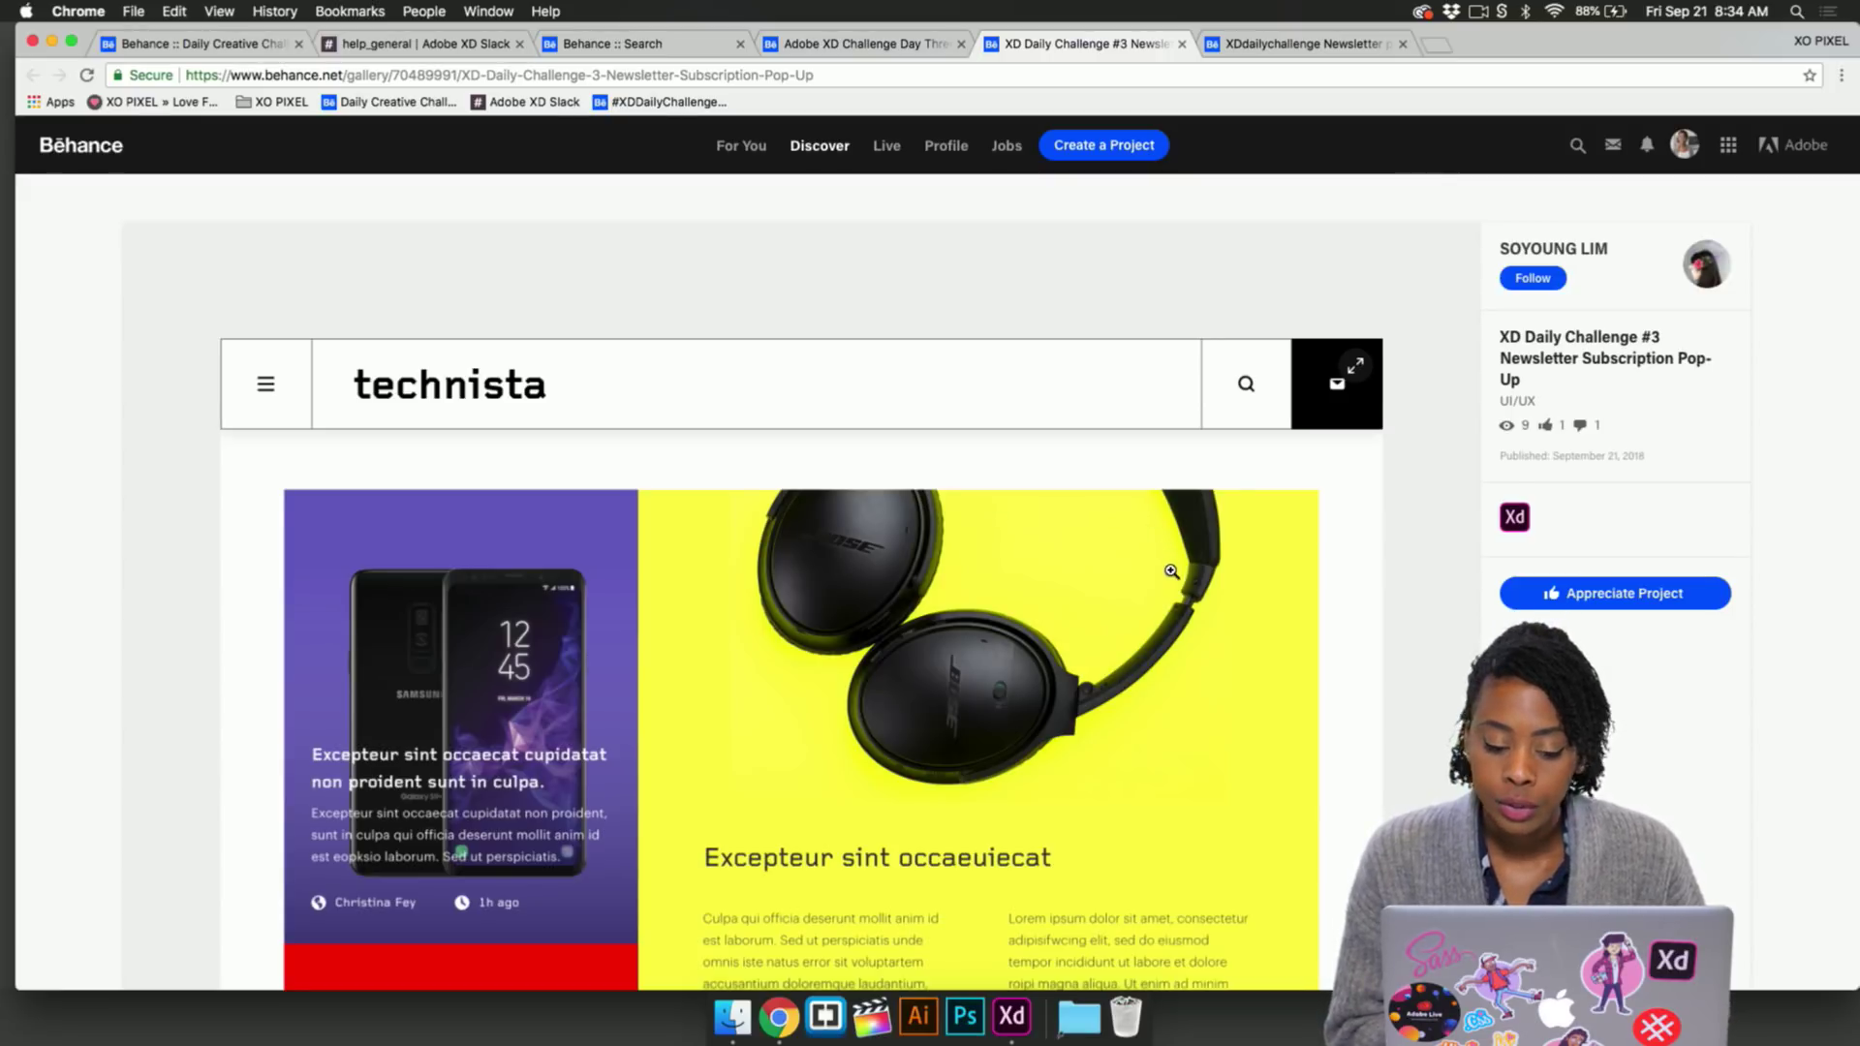
scroll(1171, 572, down, 7)
scroll(1171, 572, down, 1)
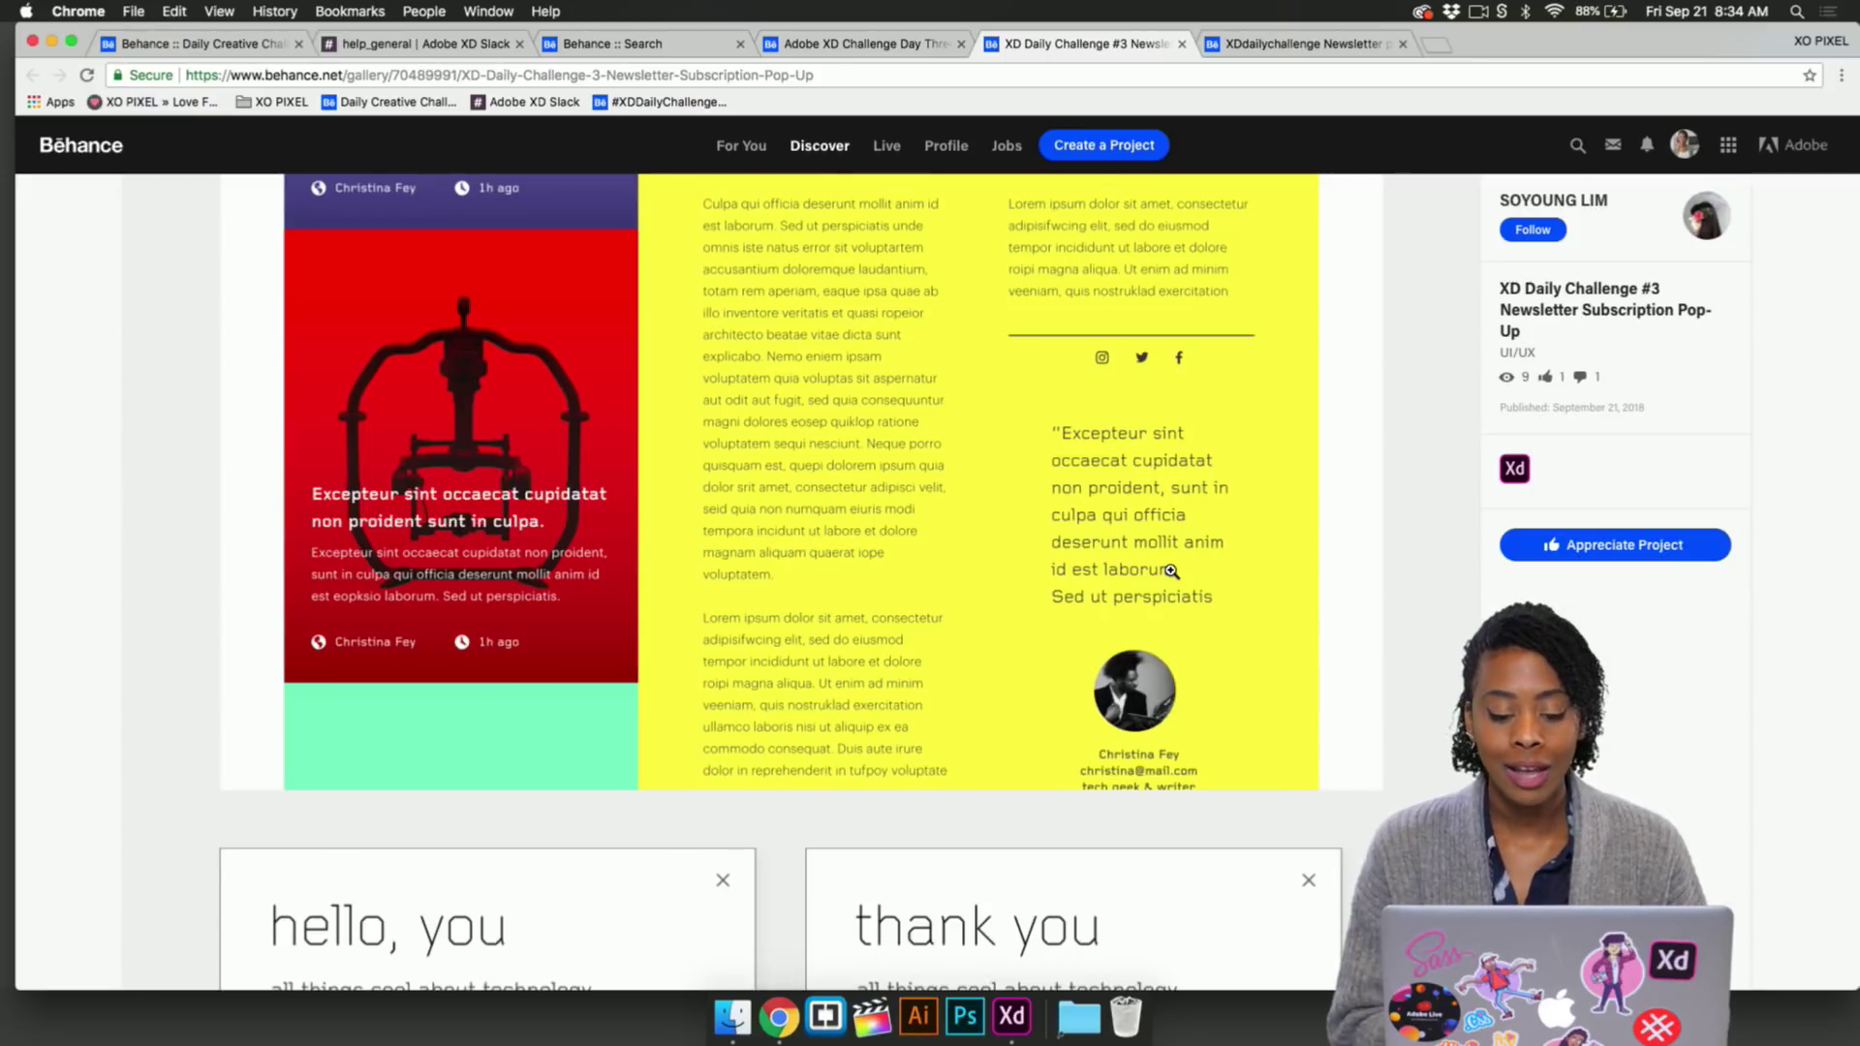
scroll(1171, 572, up, 8)
scroll(1171, 572, down, 1)
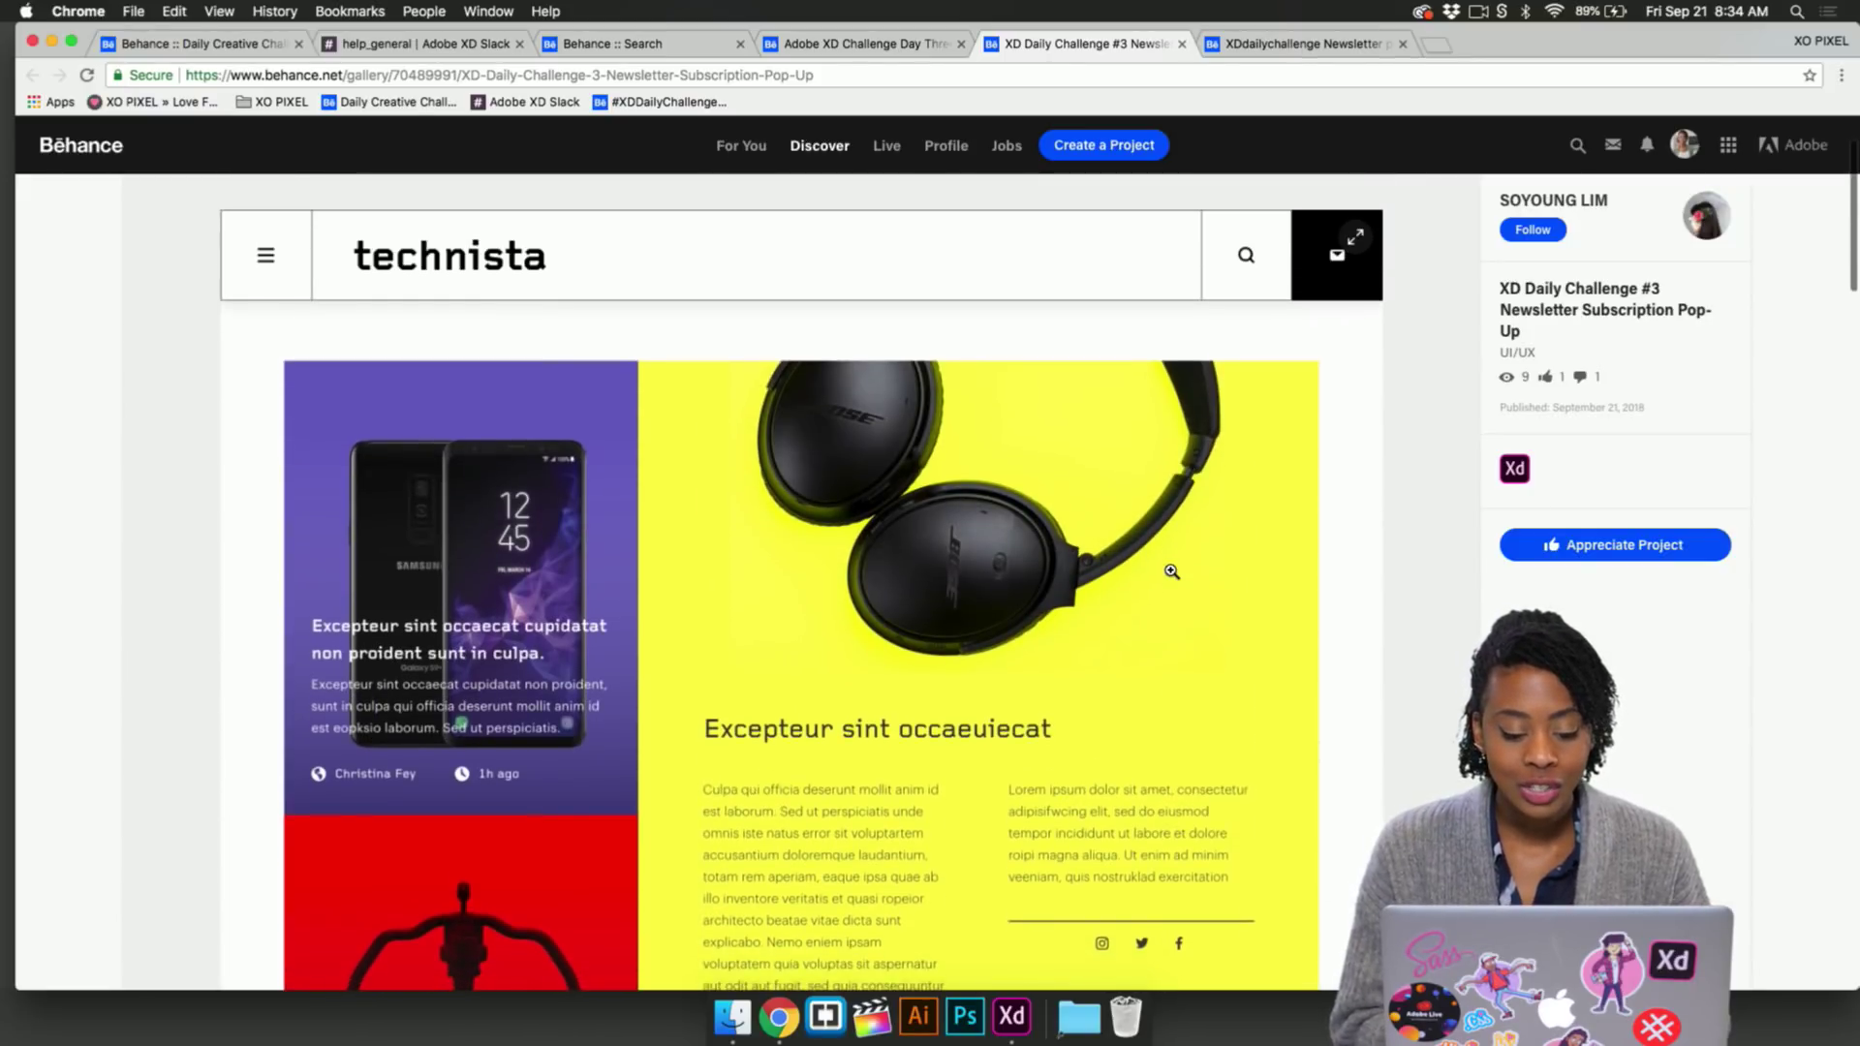
scroll(899, 747, down, 3)
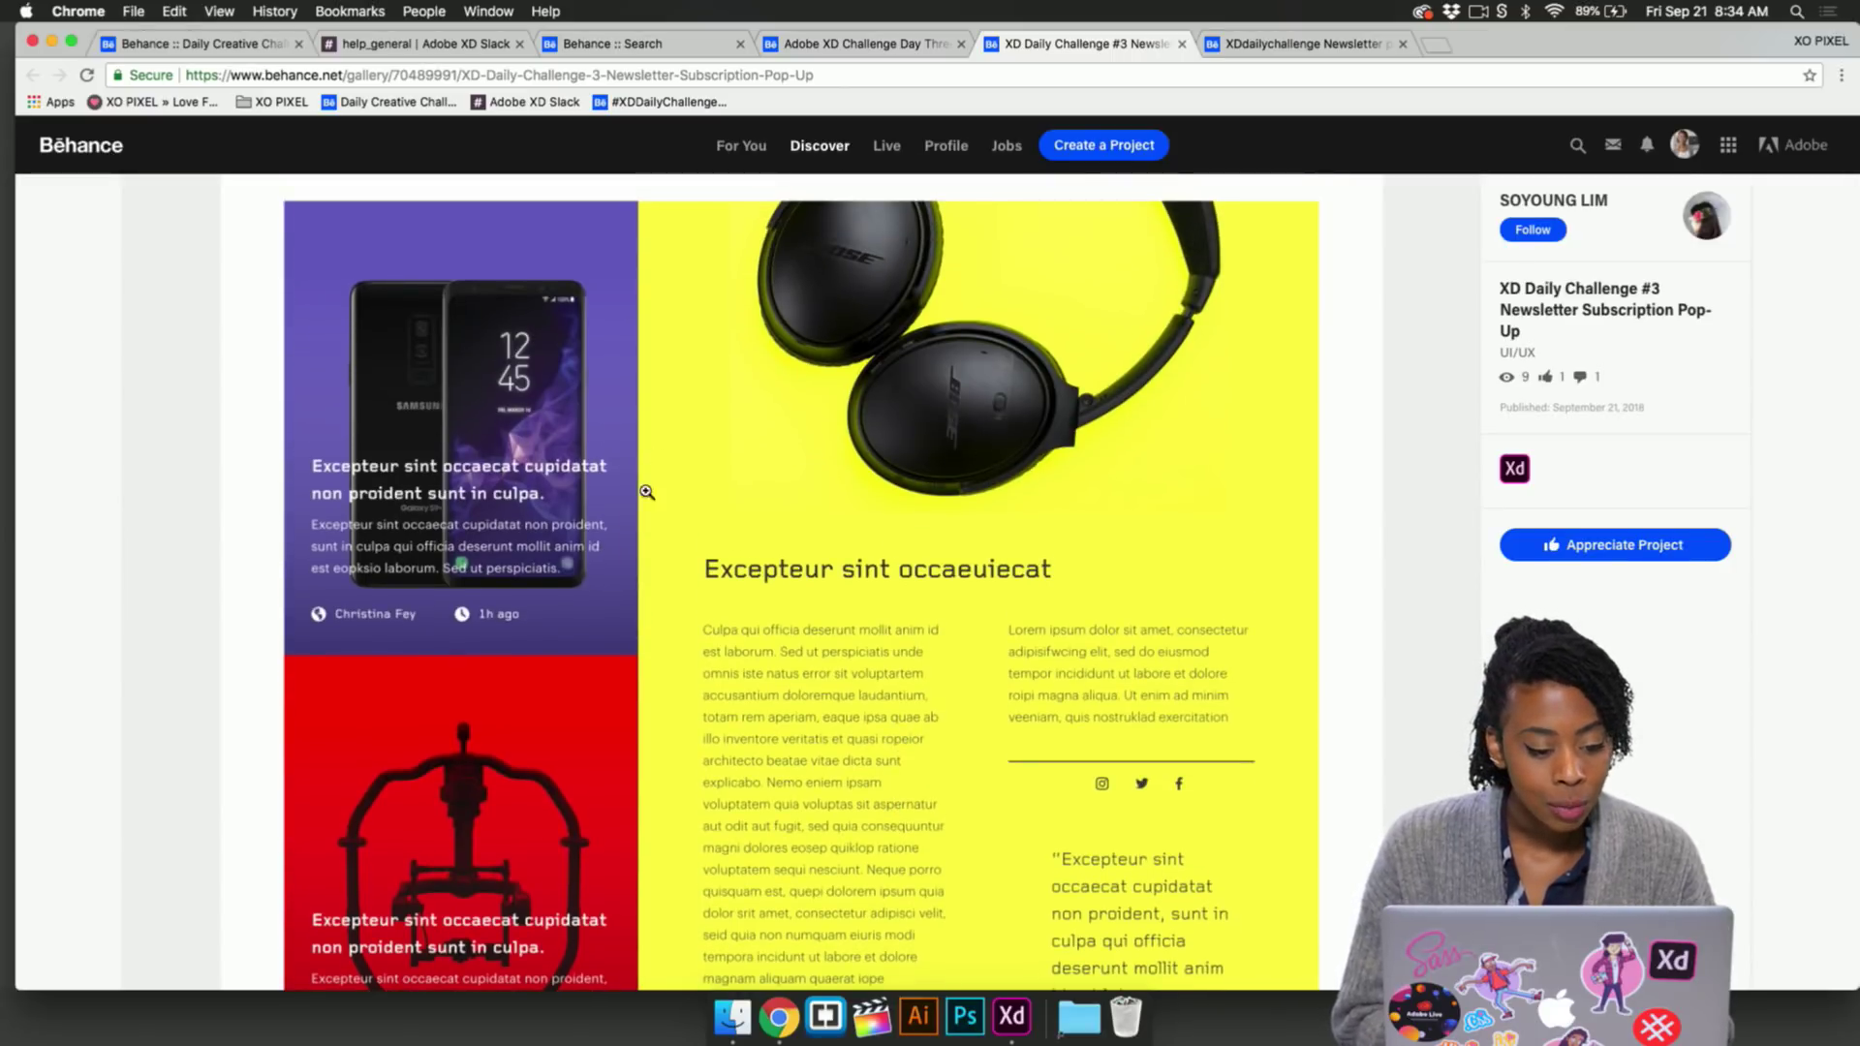
scroll(775, 630, down, 15)
scroll(875, 692, down, 15)
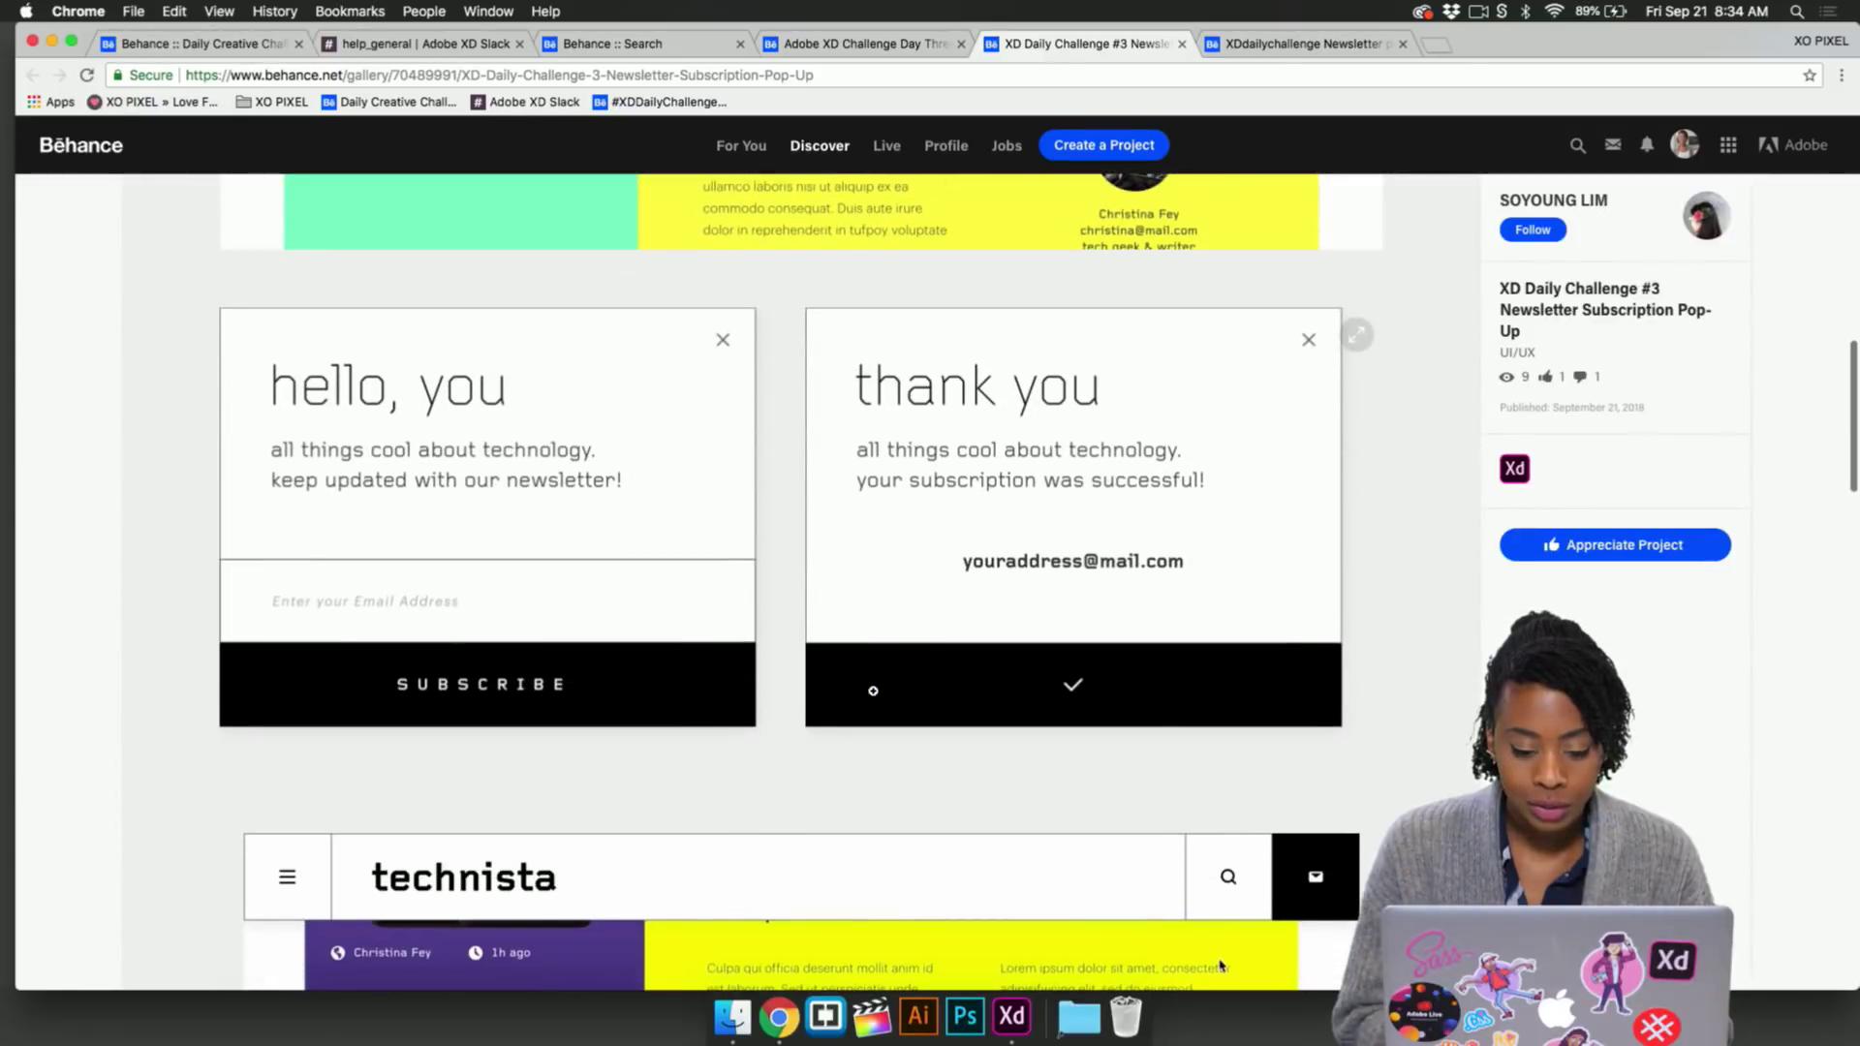
scroll(875, 693, down, 3)
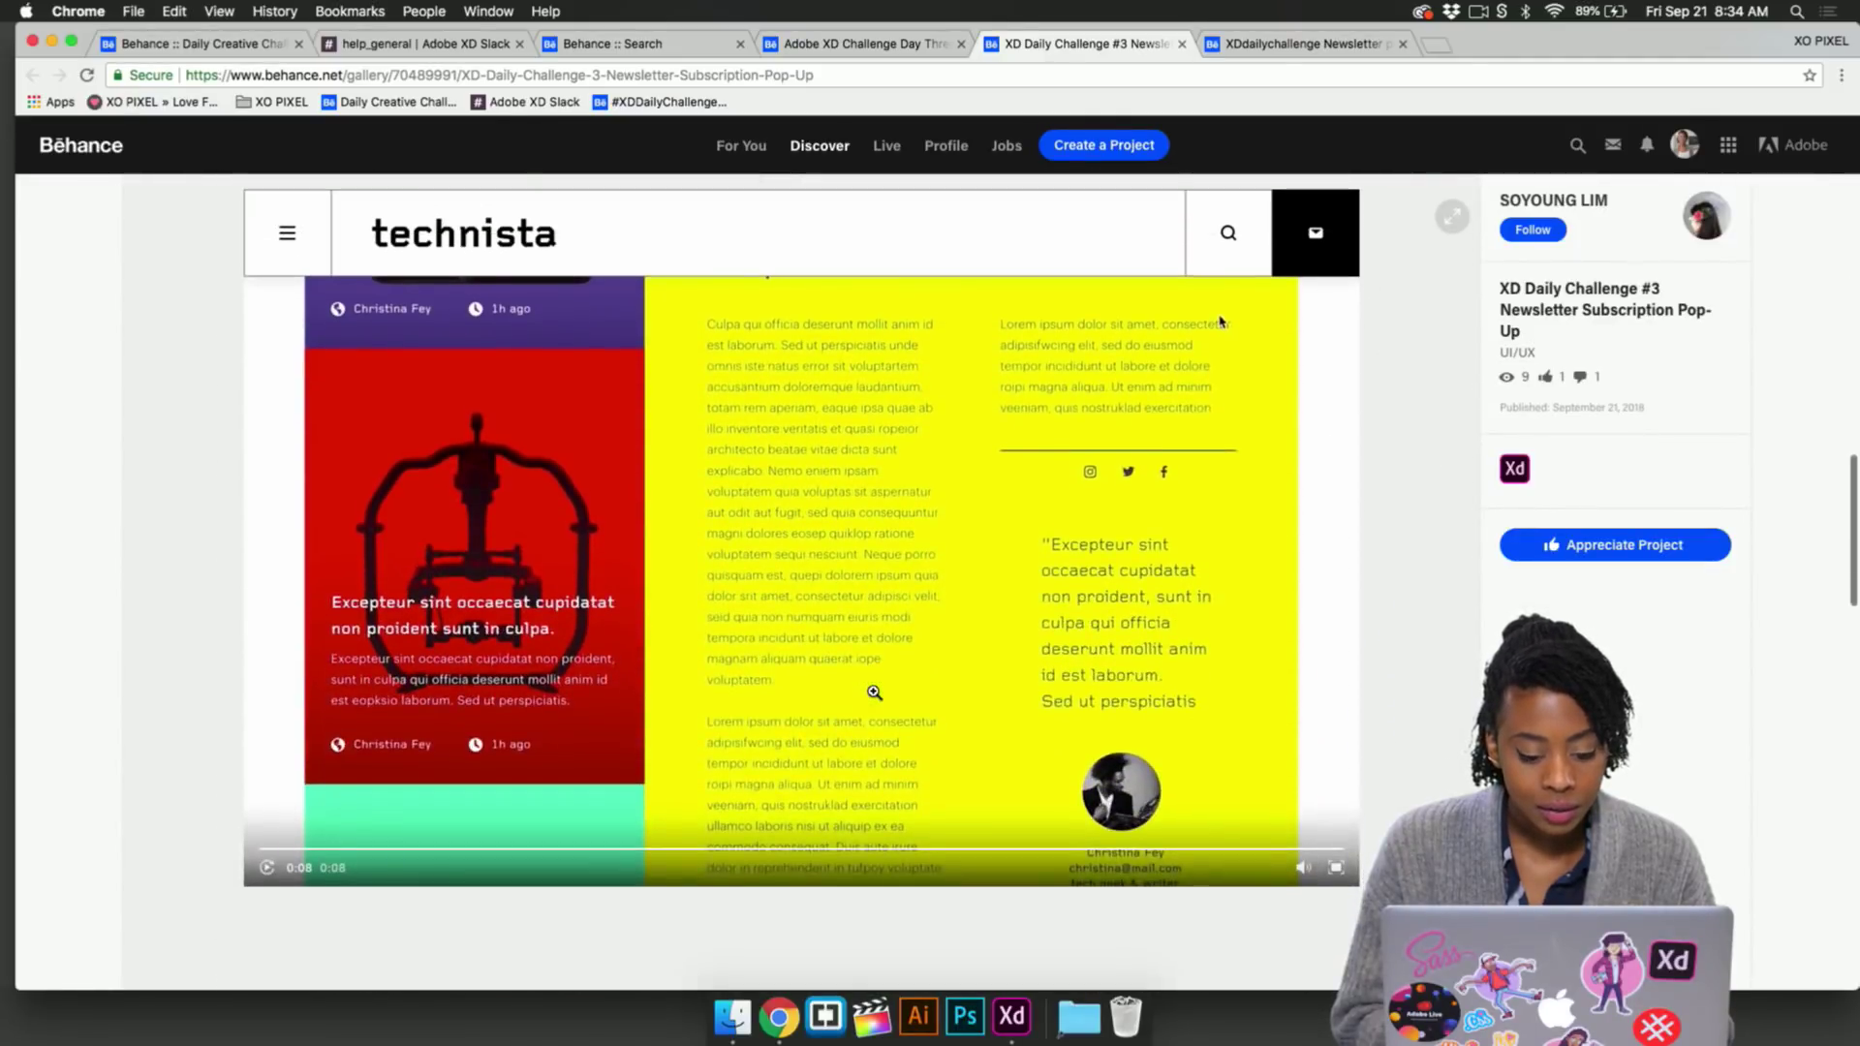
scroll(875, 693, up, 2)
scroll(269, 856, up, 1)
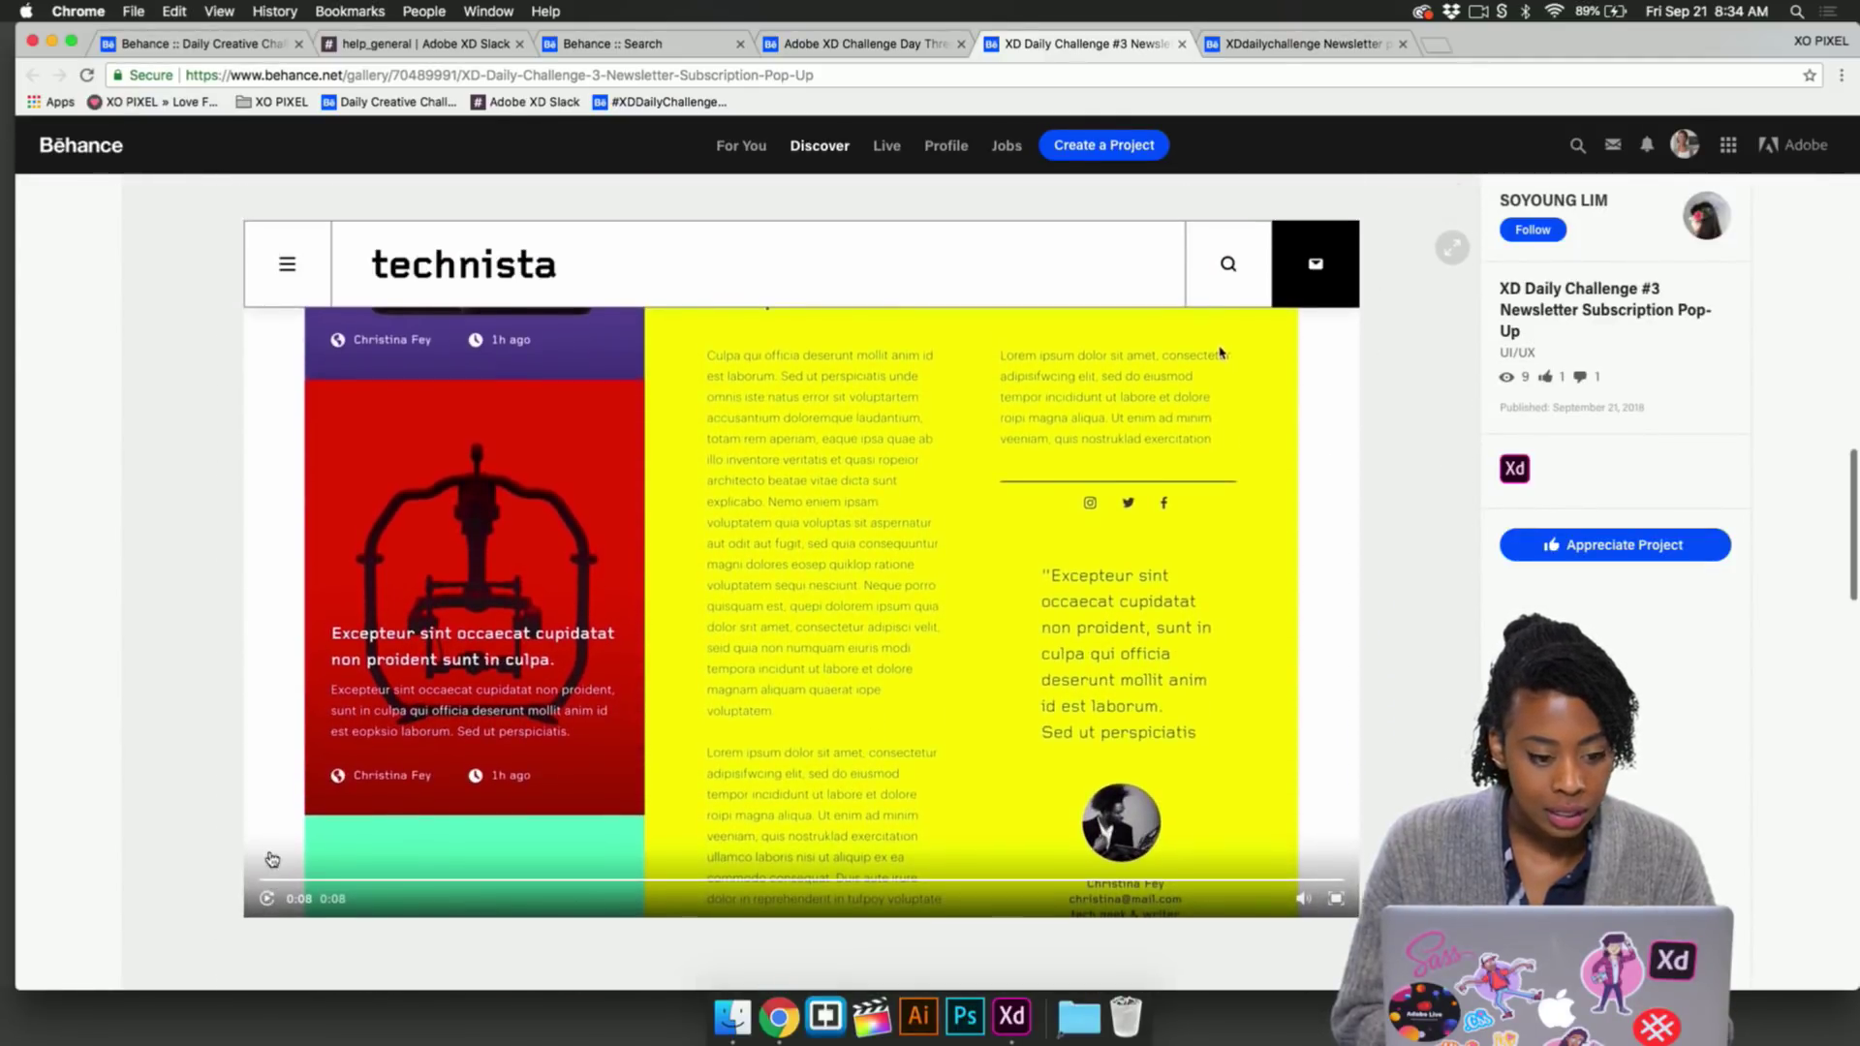
click(268, 910)
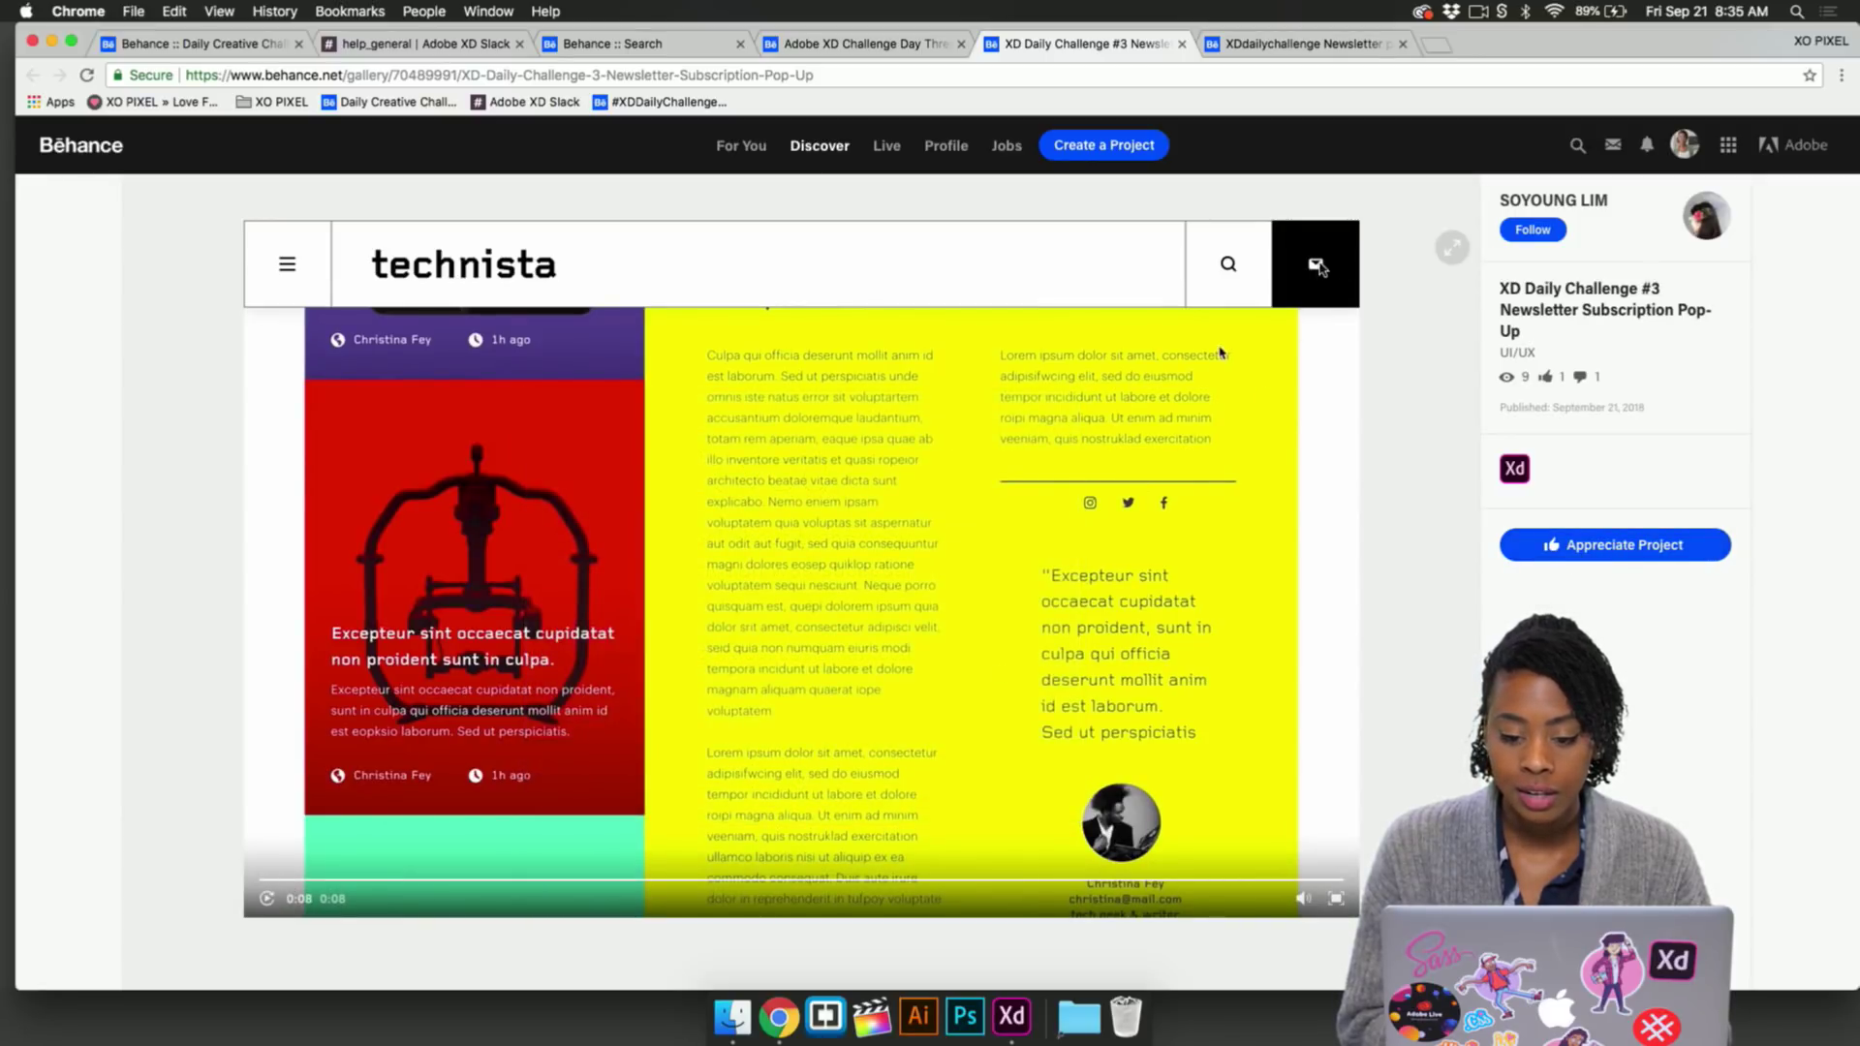
Appreciate the XD Daily Challenge #3 Newsletter Subscription Pop-Up project, returning to it from the Adobe XD product page
mouse_move(1514, 471)
click(1562, 560)
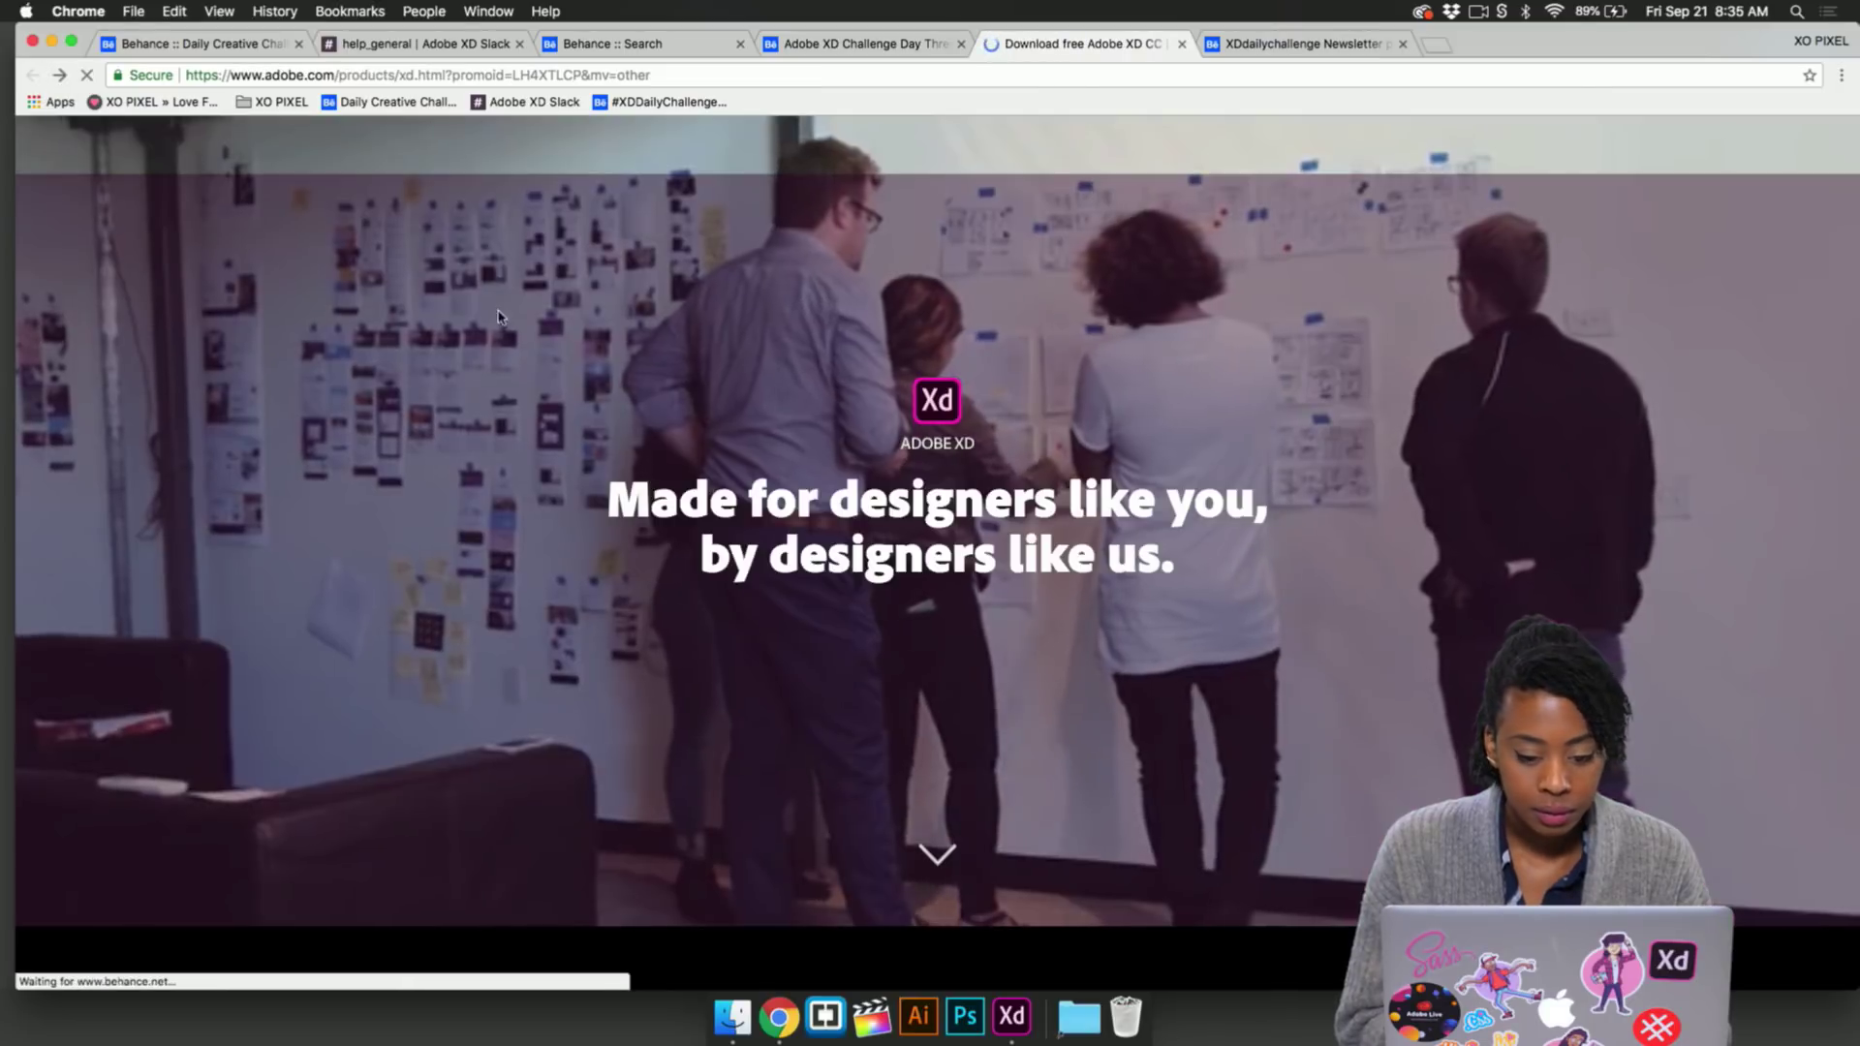
click(40, 75)
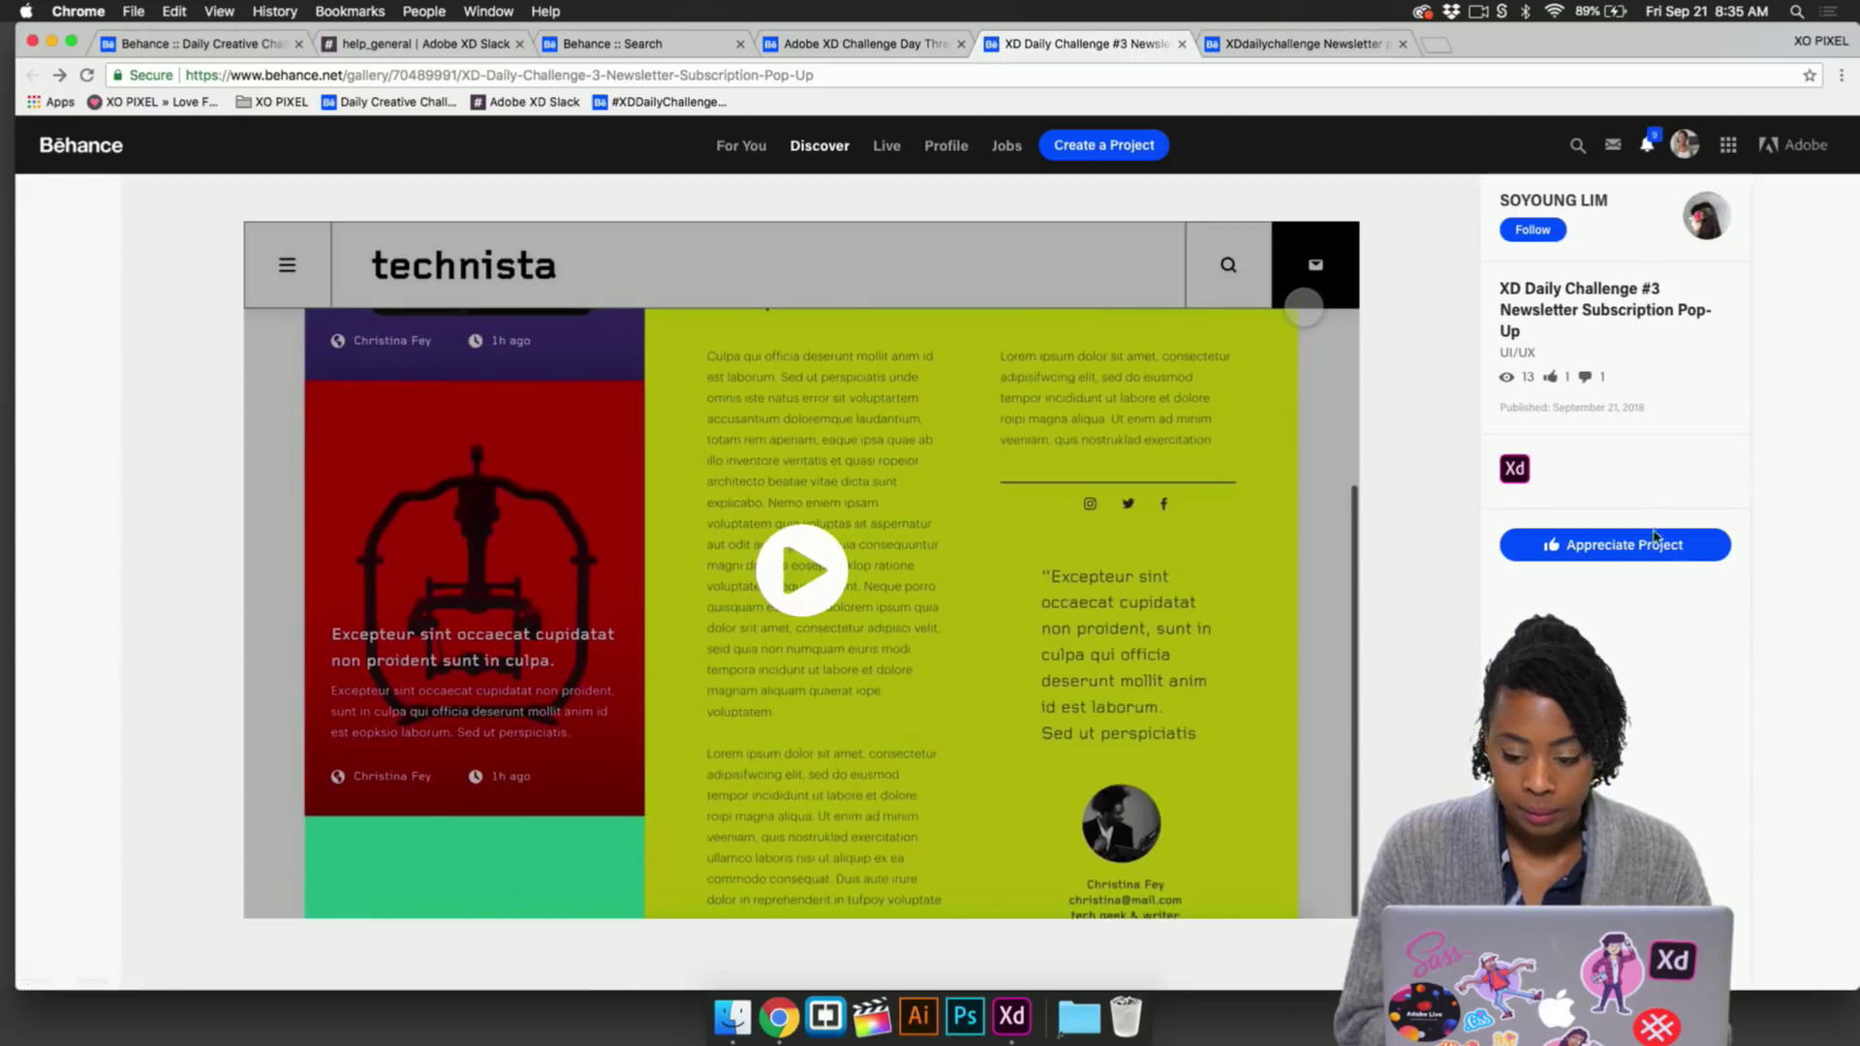
click(1656, 542)
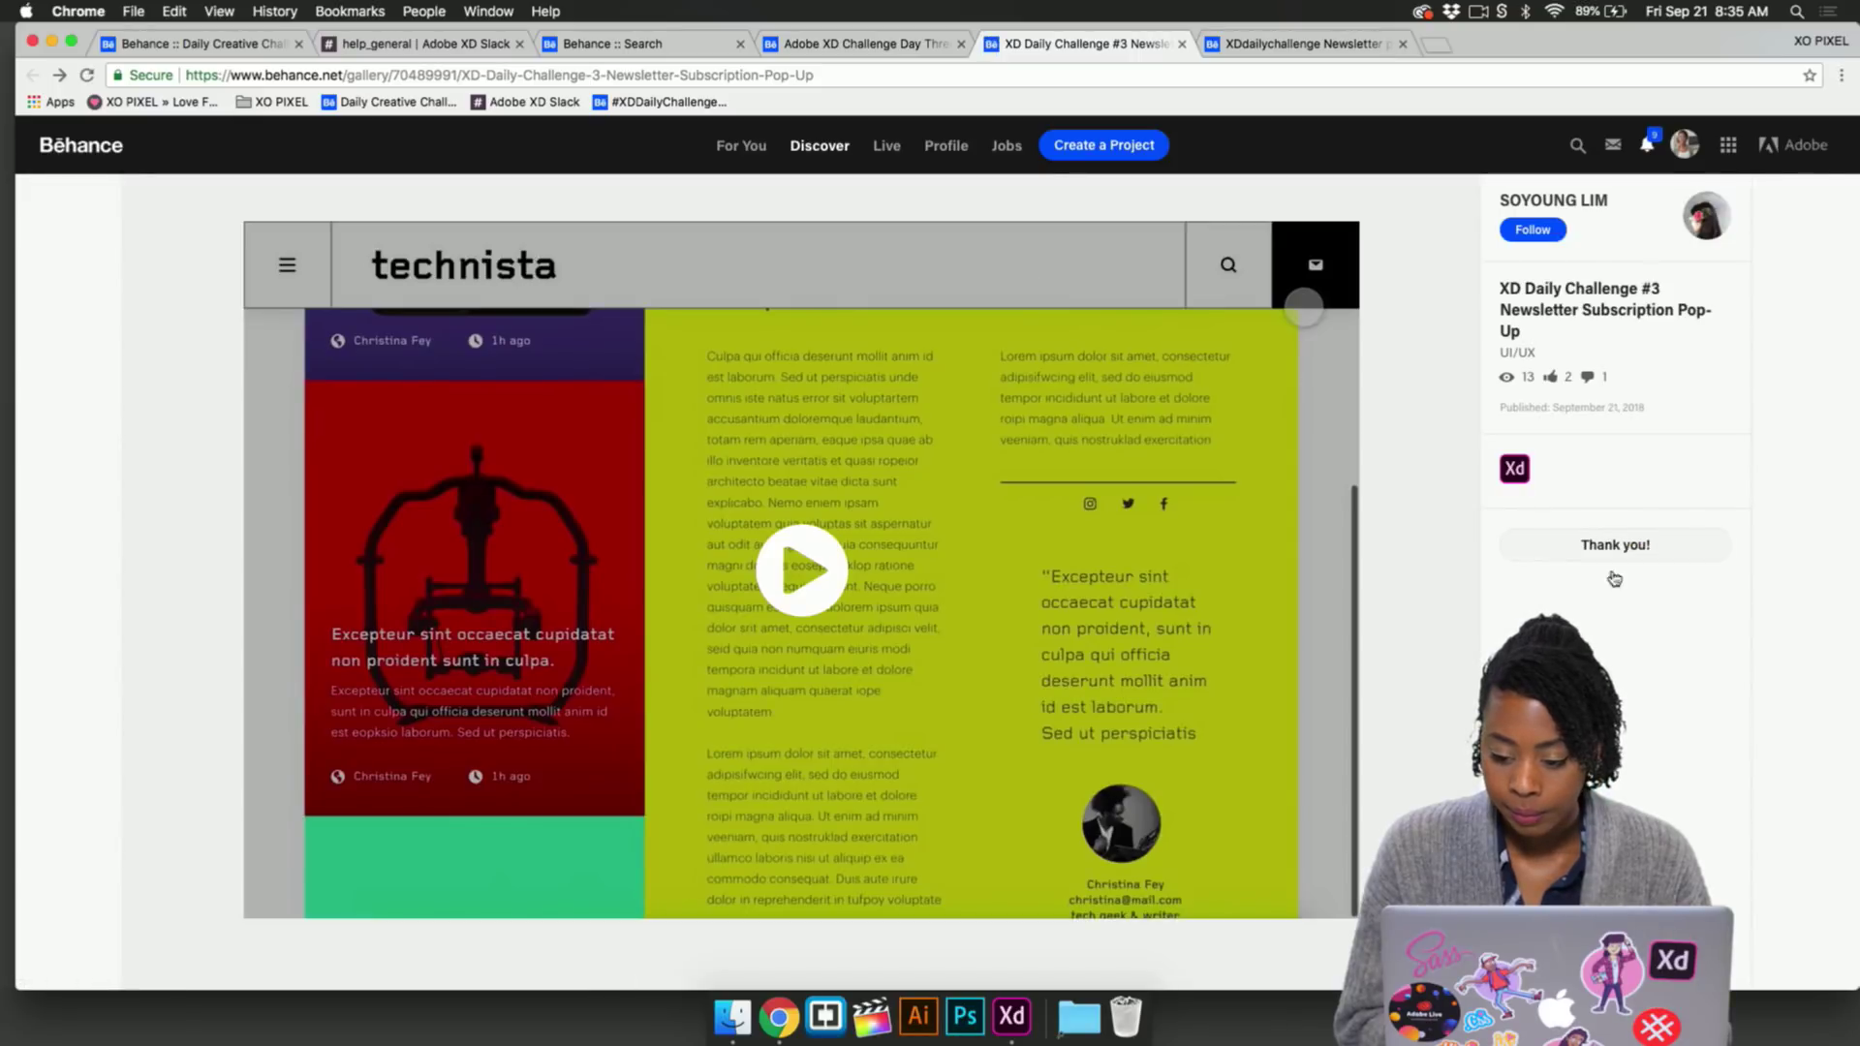
Post a "Great job" comment addressed to the designer on the XD Daily Challenge #3 Newsletter Subscription Pop-Up project
scroll(1141, 860, down, 10)
click(782, 497)
text(Great job, )
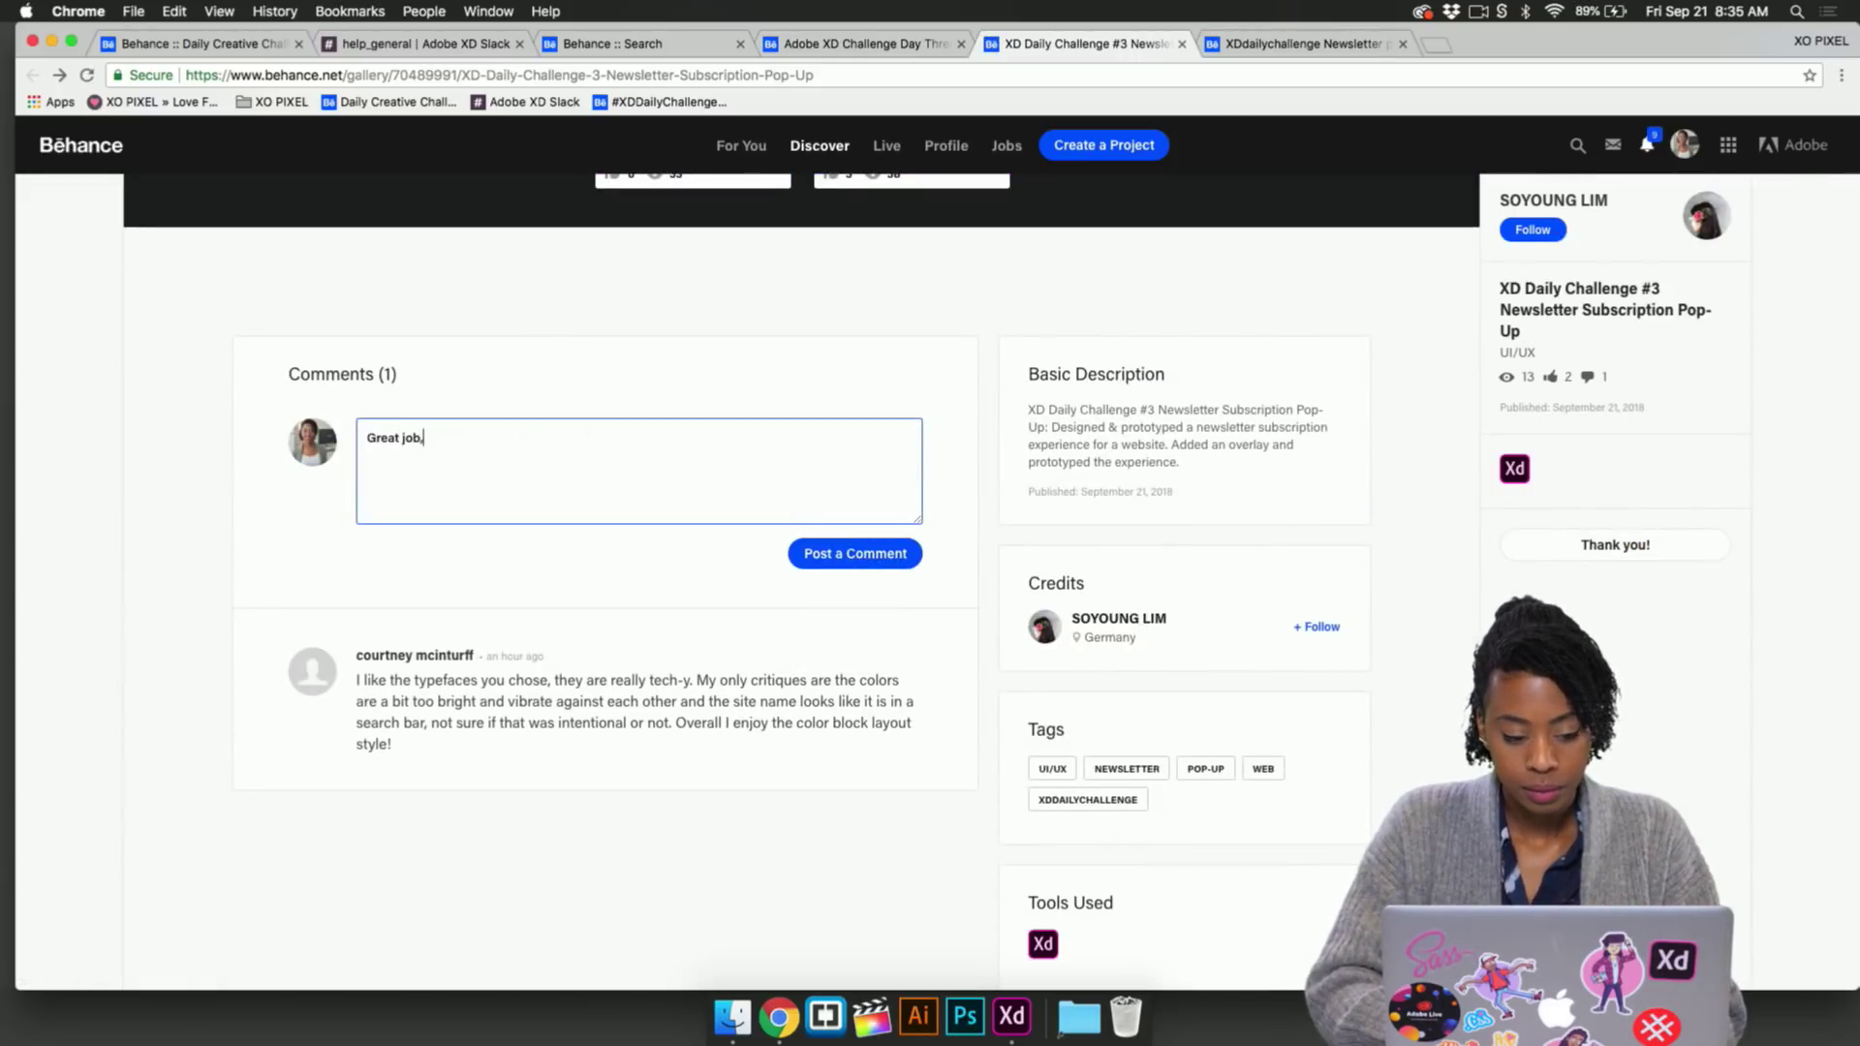
text(Soy)
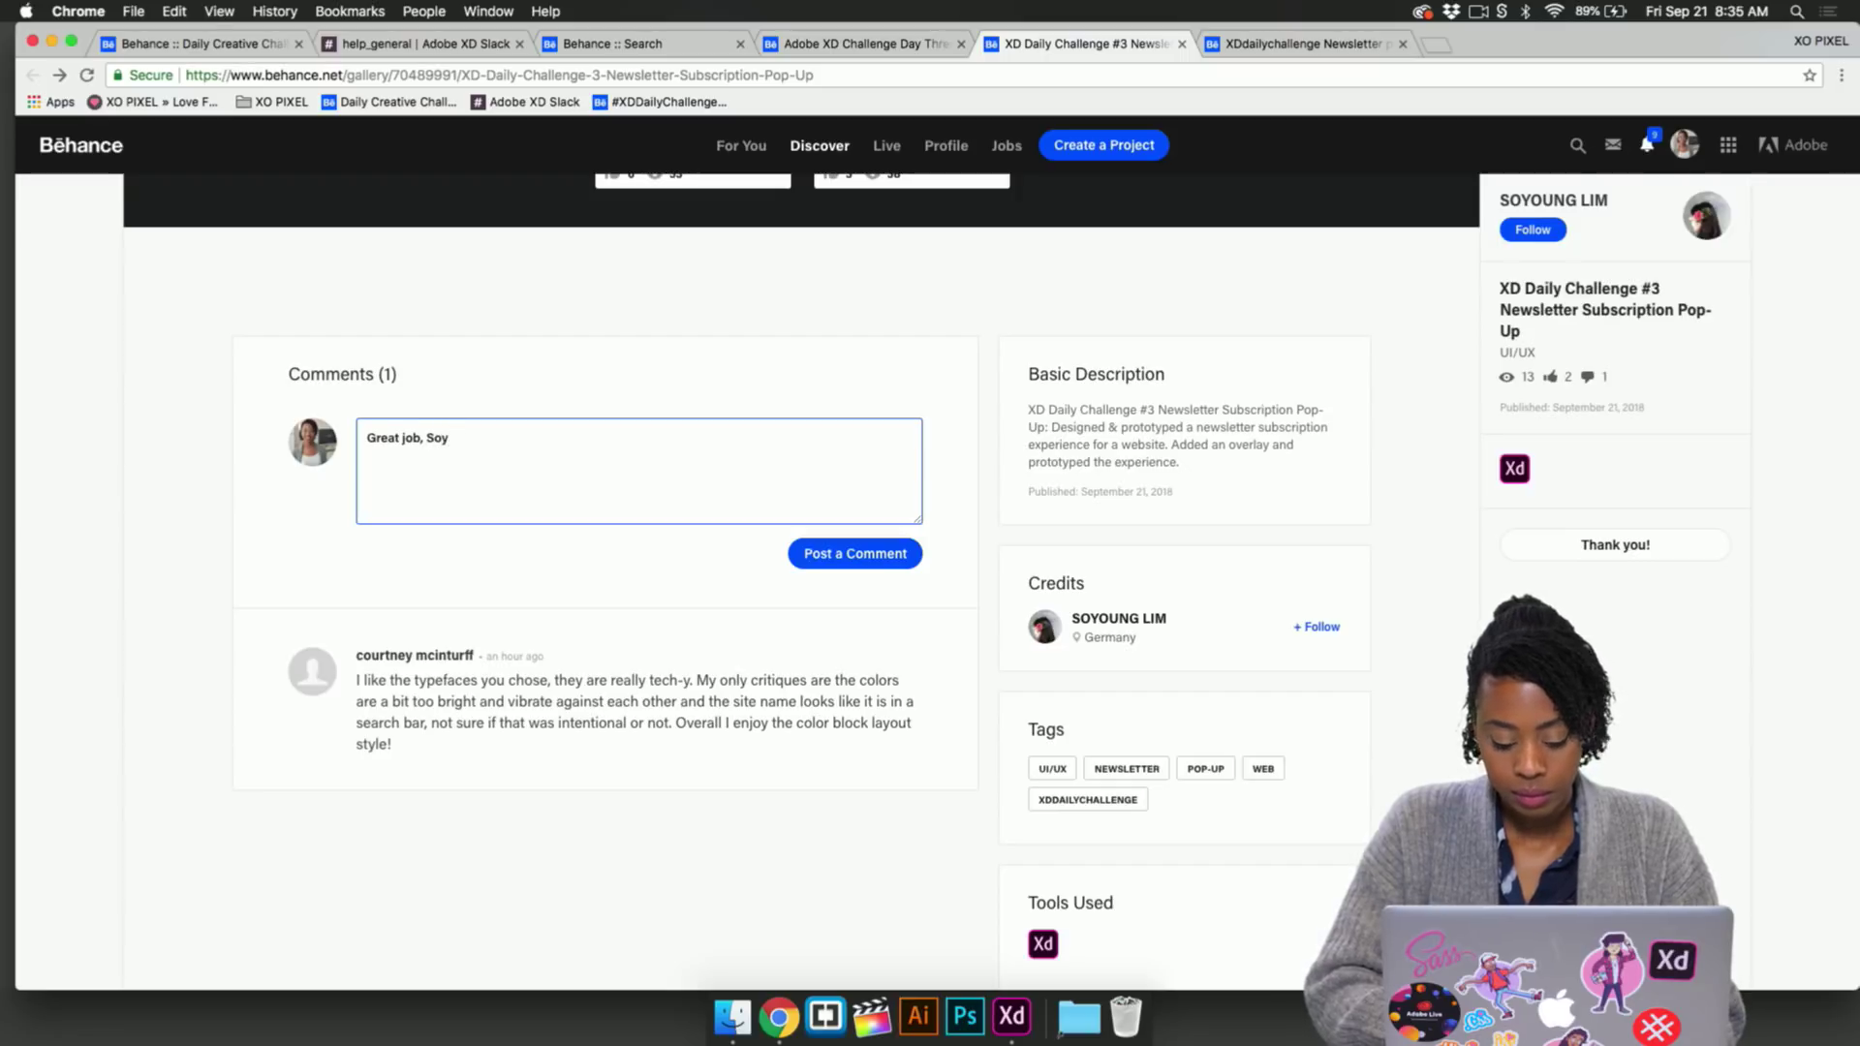
text(oung!)
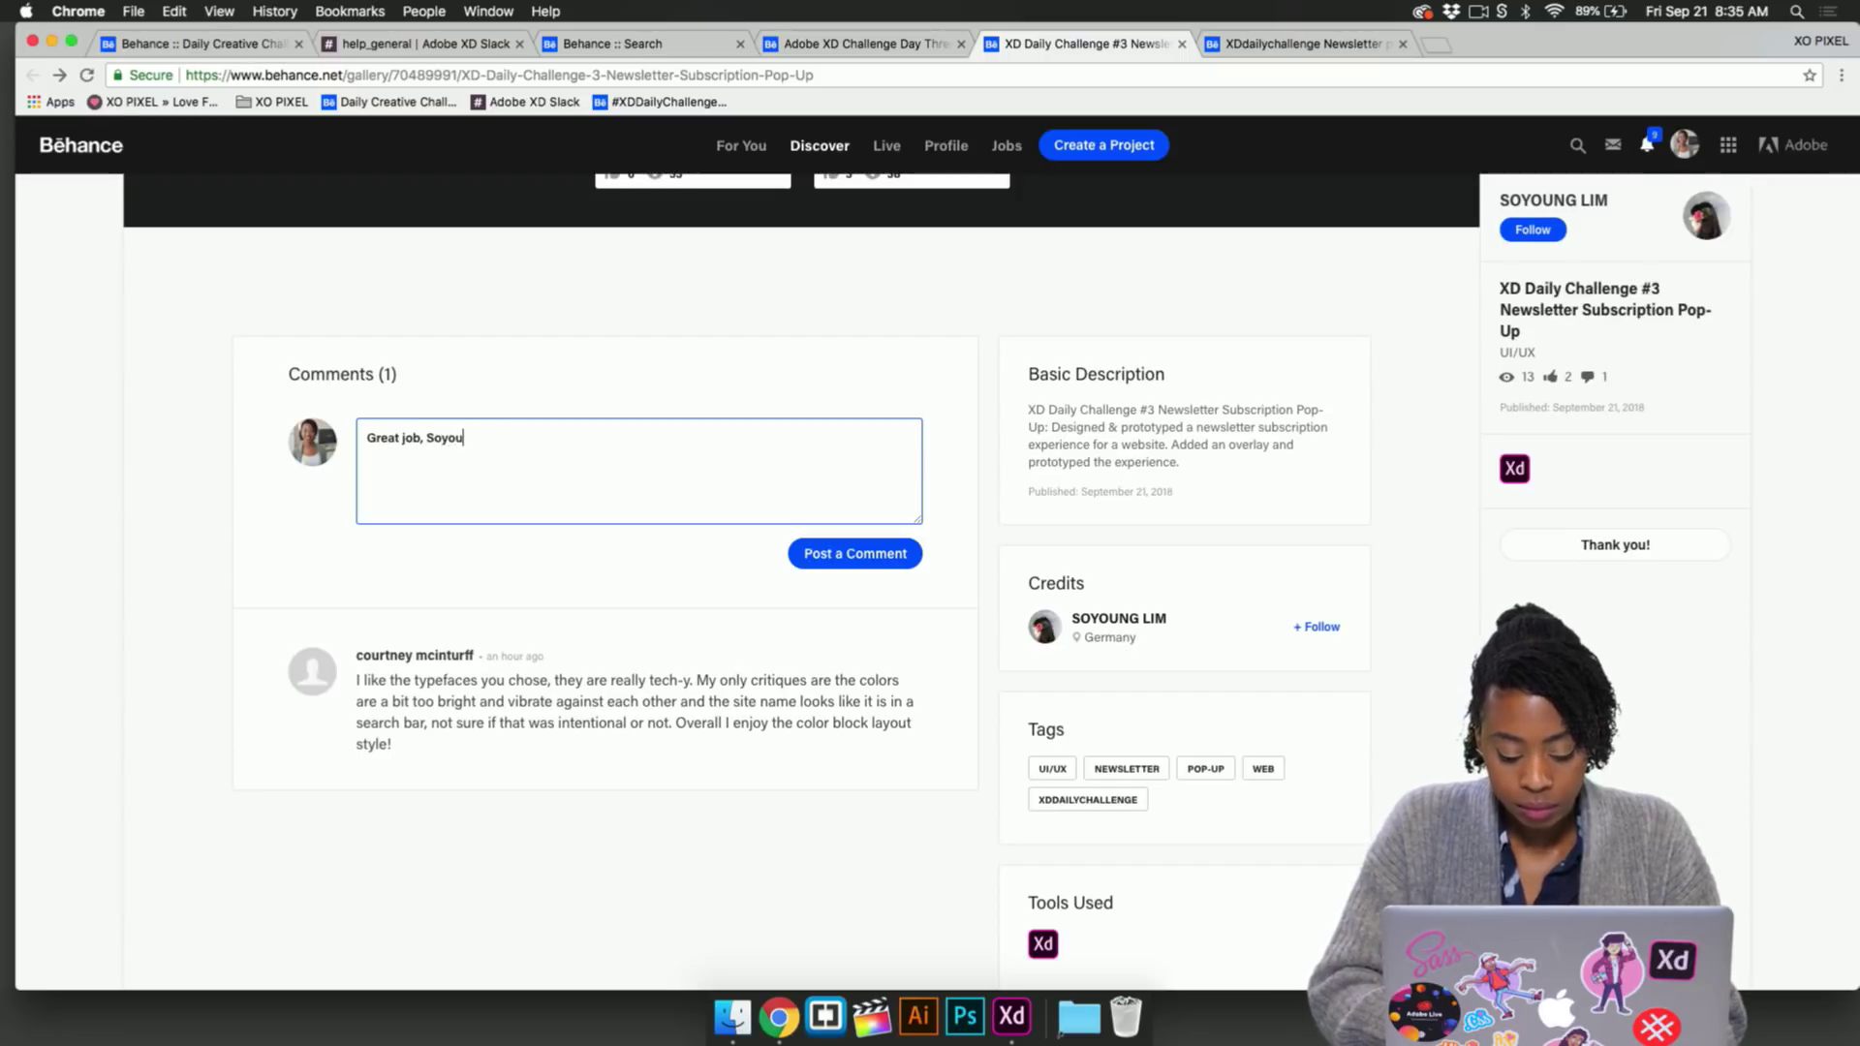
click(870, 560)
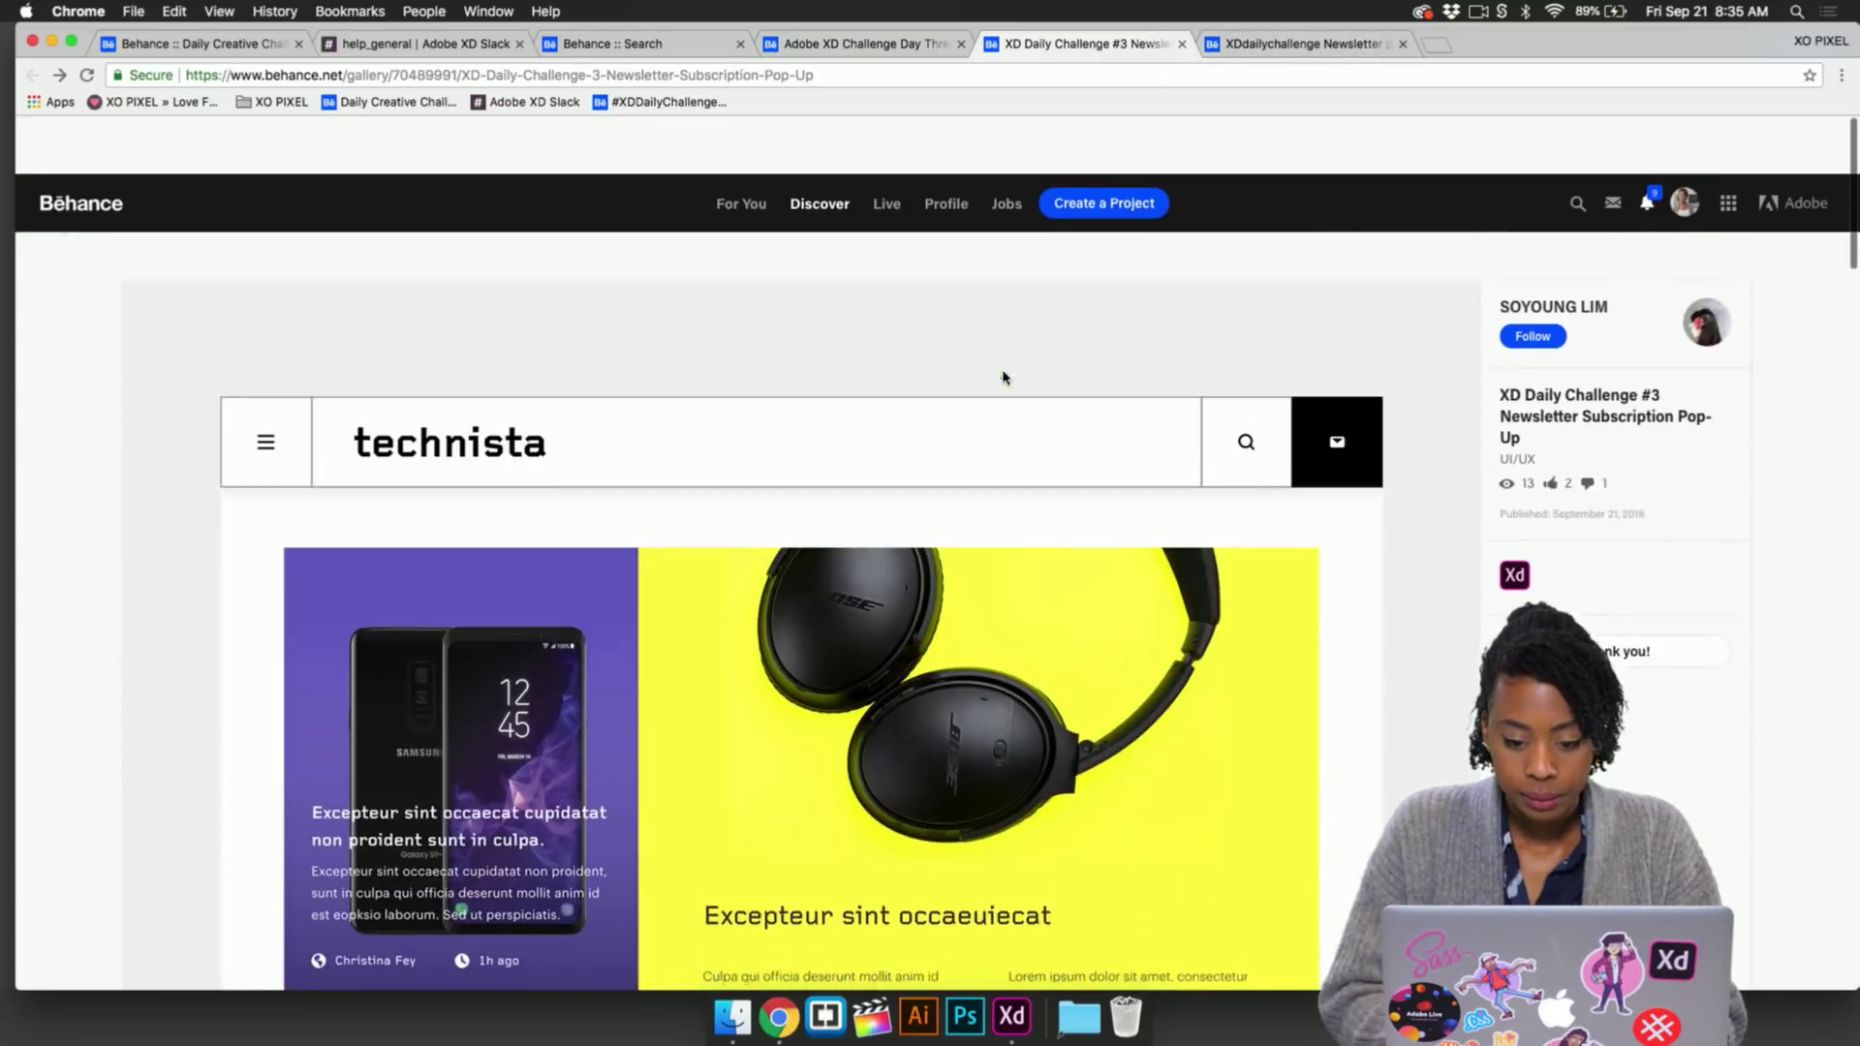
Glance at the XDdailychallenge Newsletter pop up project and switch to the mb_Day_4_Music_Player_Desktop_App document in Adobe XD
click(1230, 44)
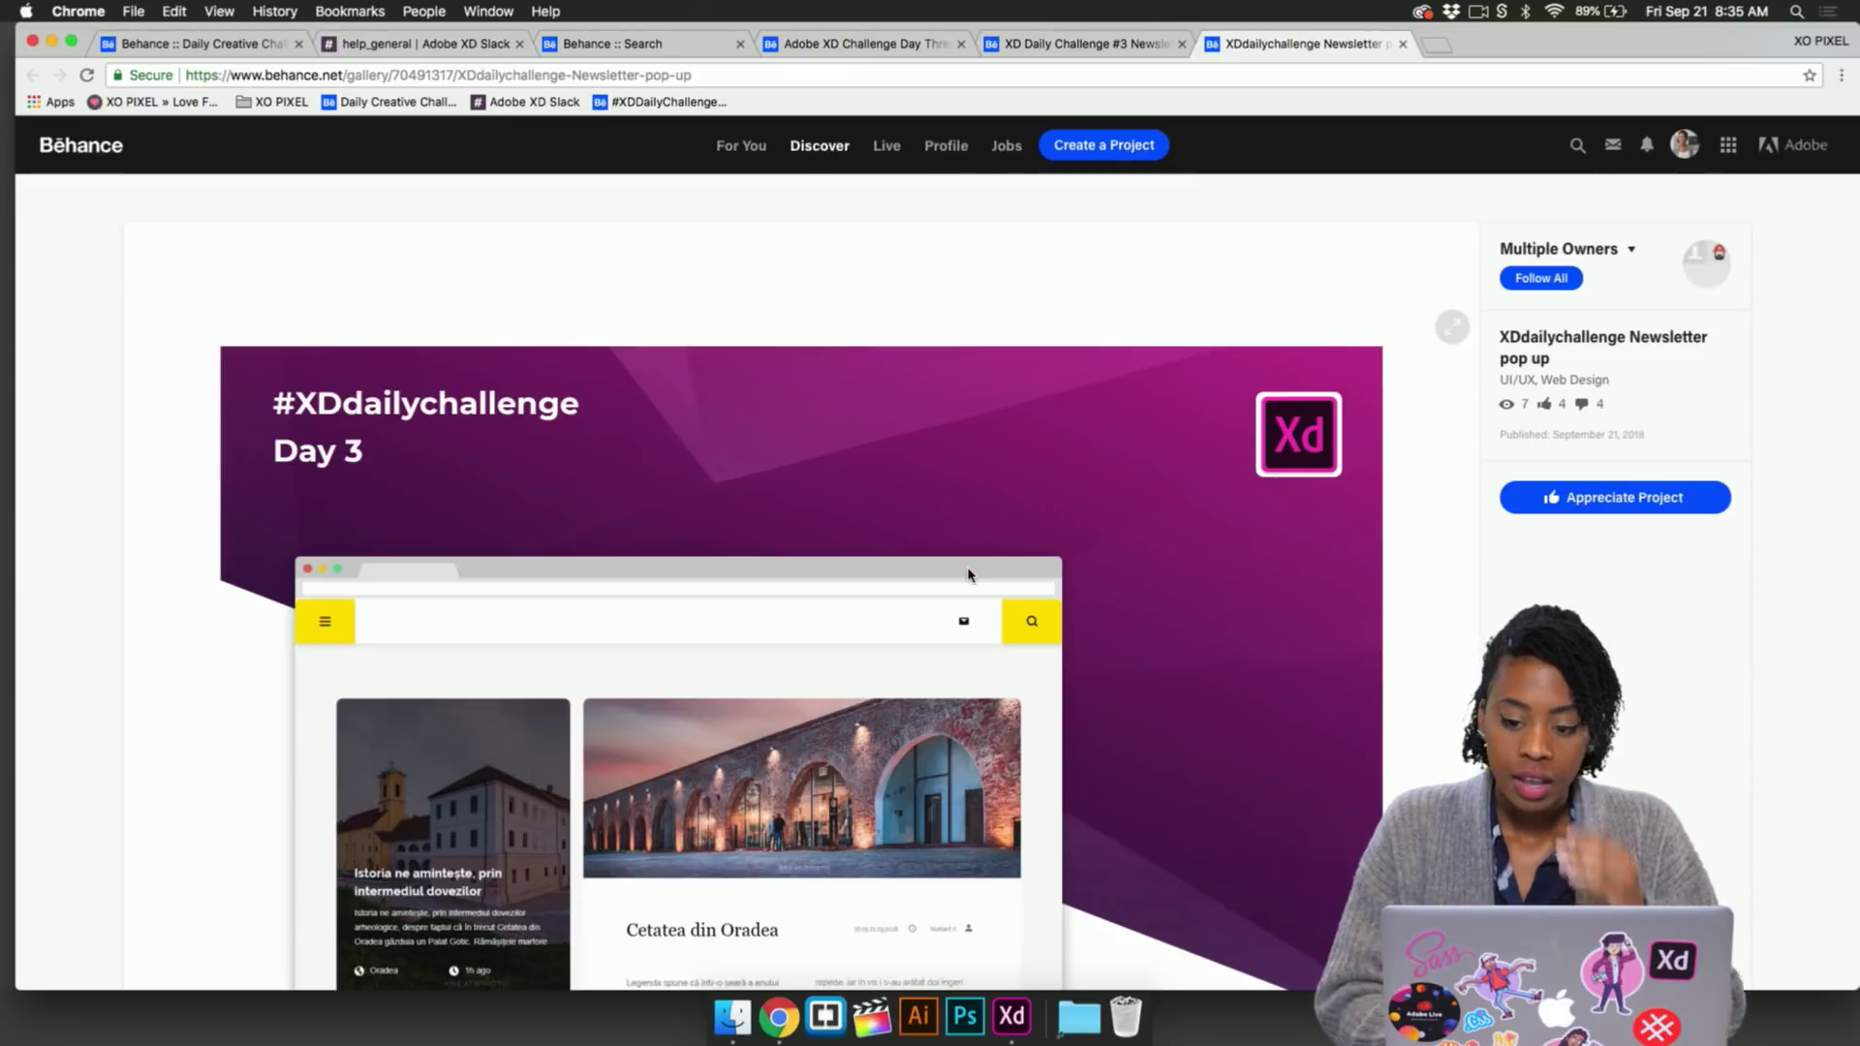
click(1139, 44)
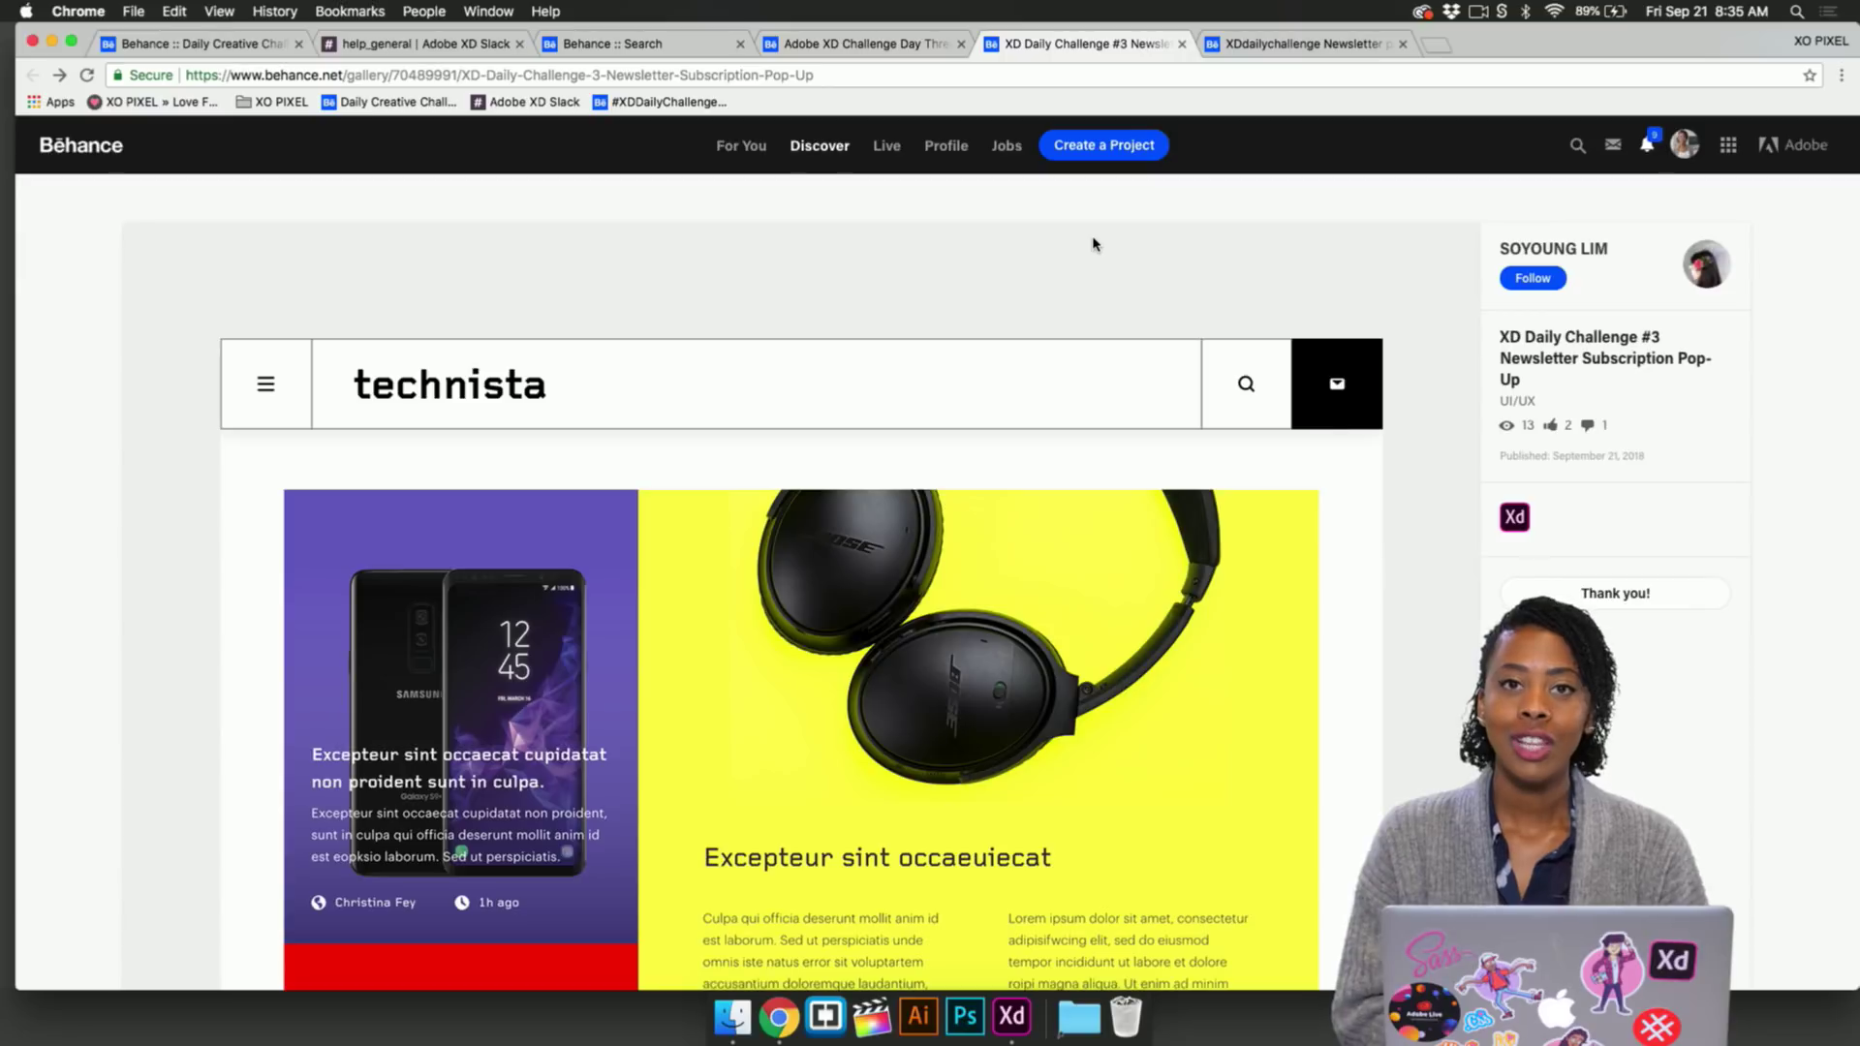
key(ctrl+Up)
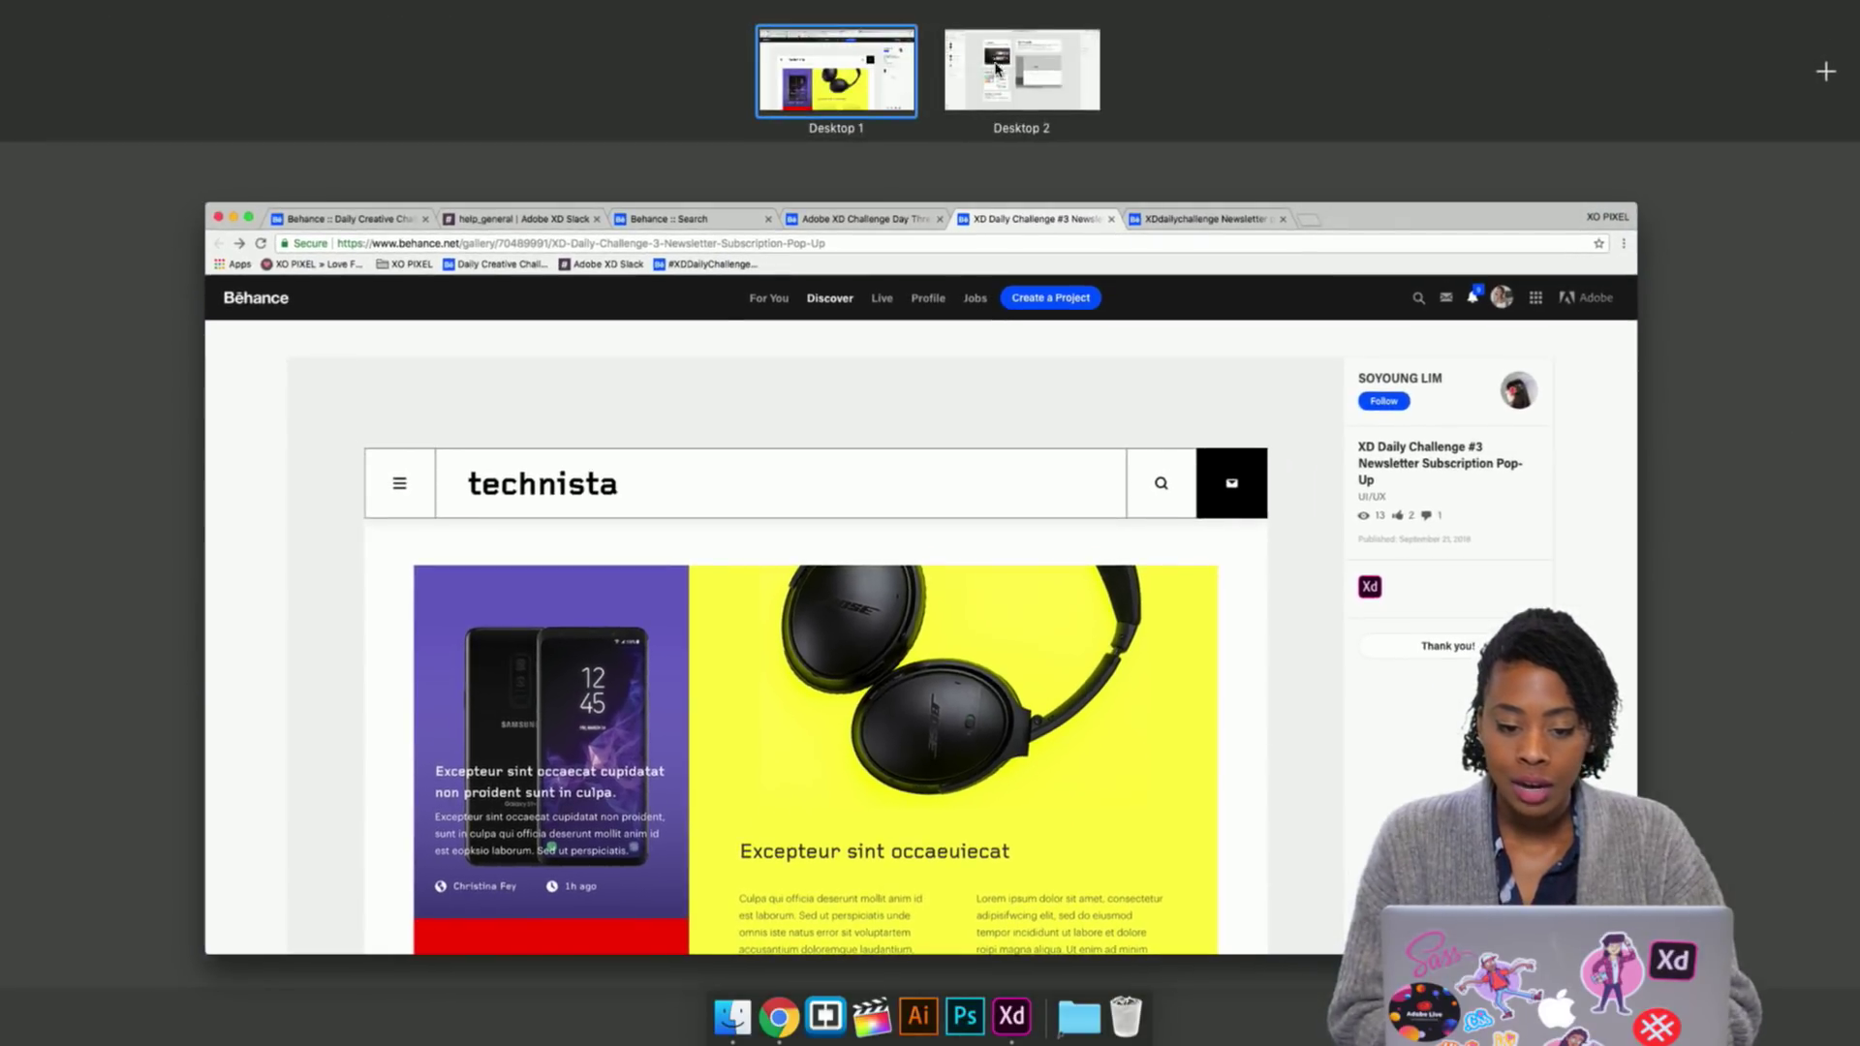
click(1017, 94)
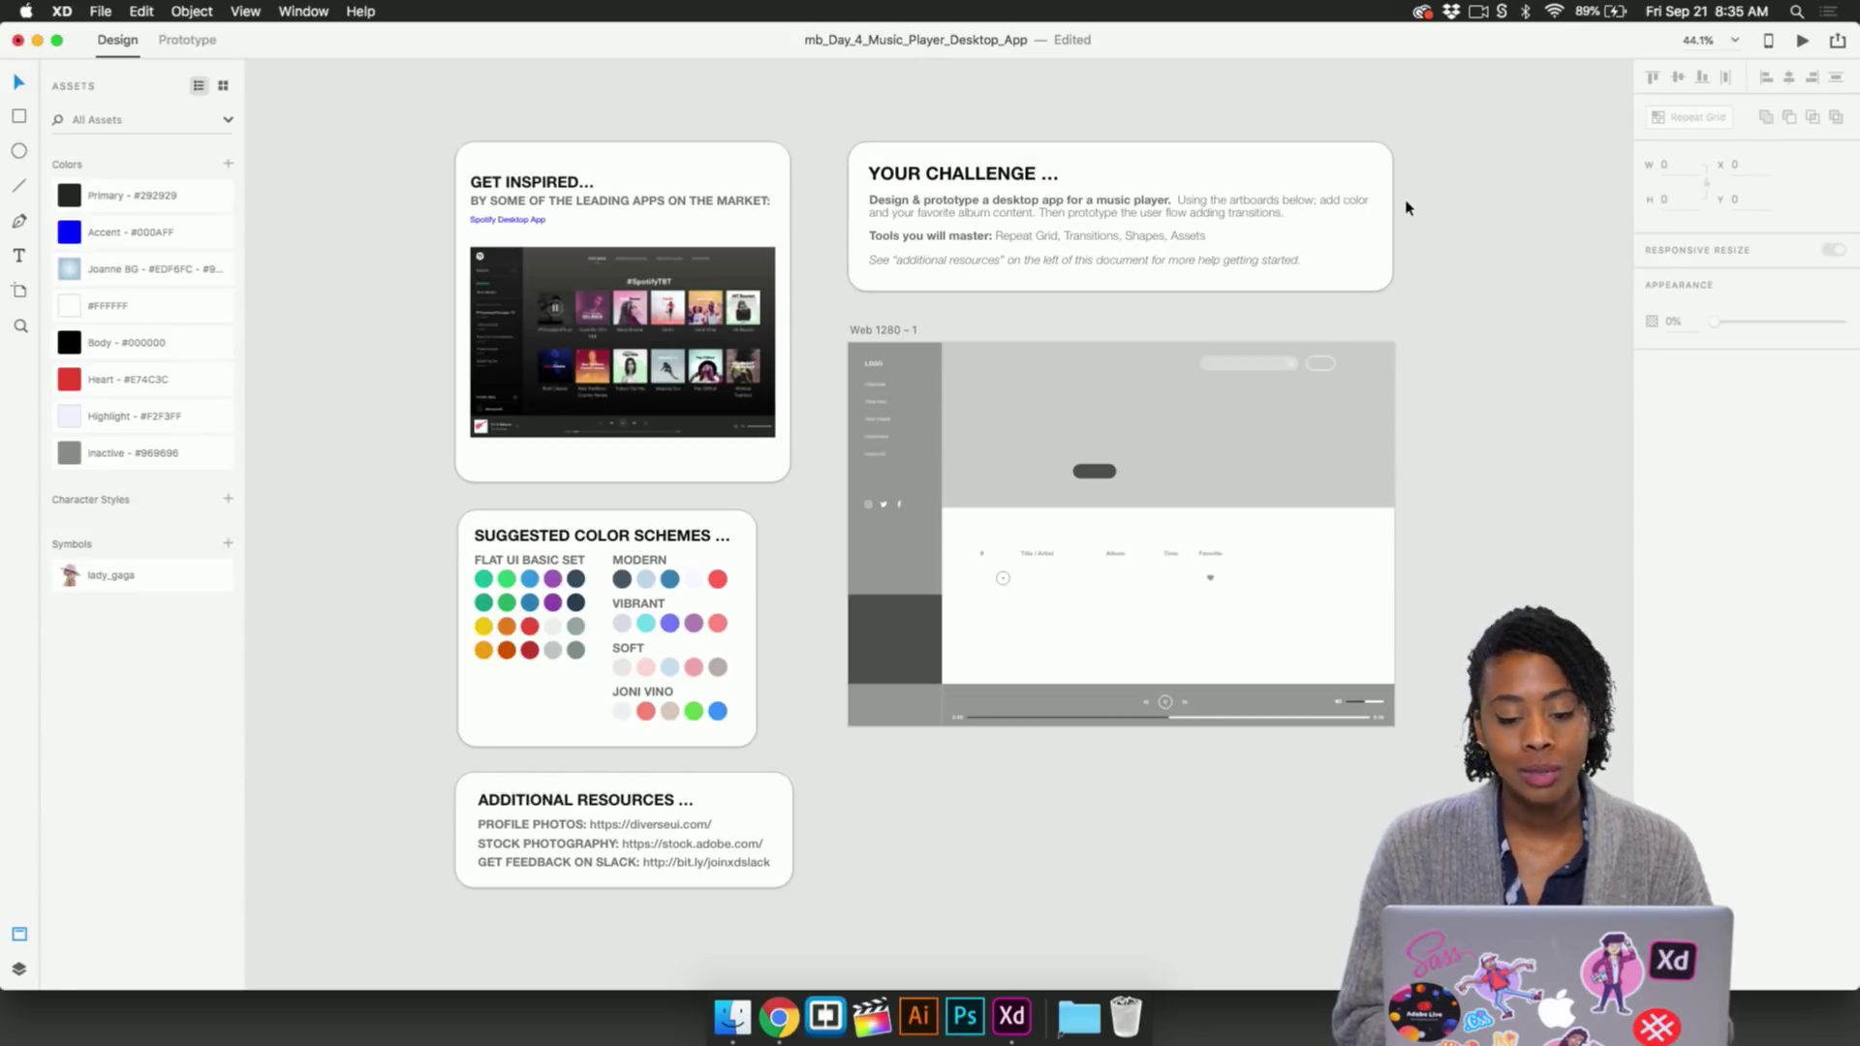
Examine the Day 4 music player brief, its inspiration and resource cards, and the Web 1280 – 1 wireframe from header to playback bar
scroll(763, 314, up, 3)
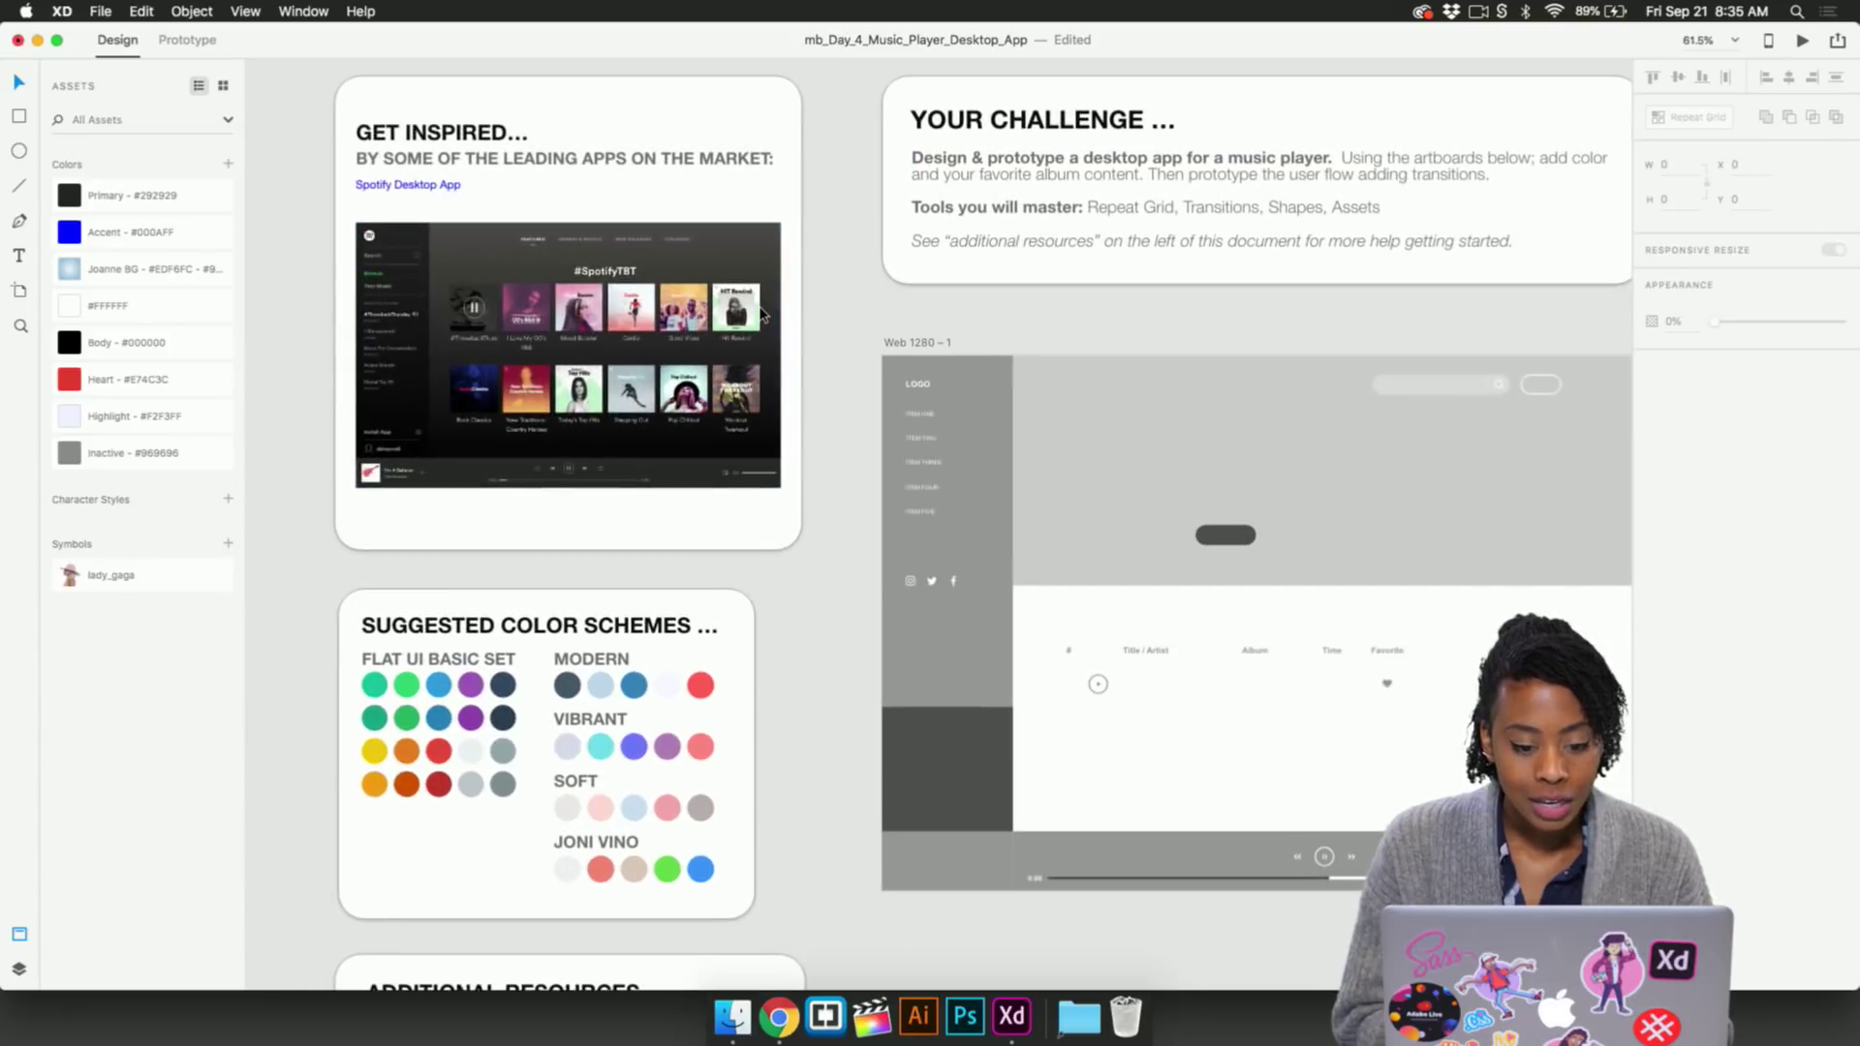
scroll(763, 315, down, 2)
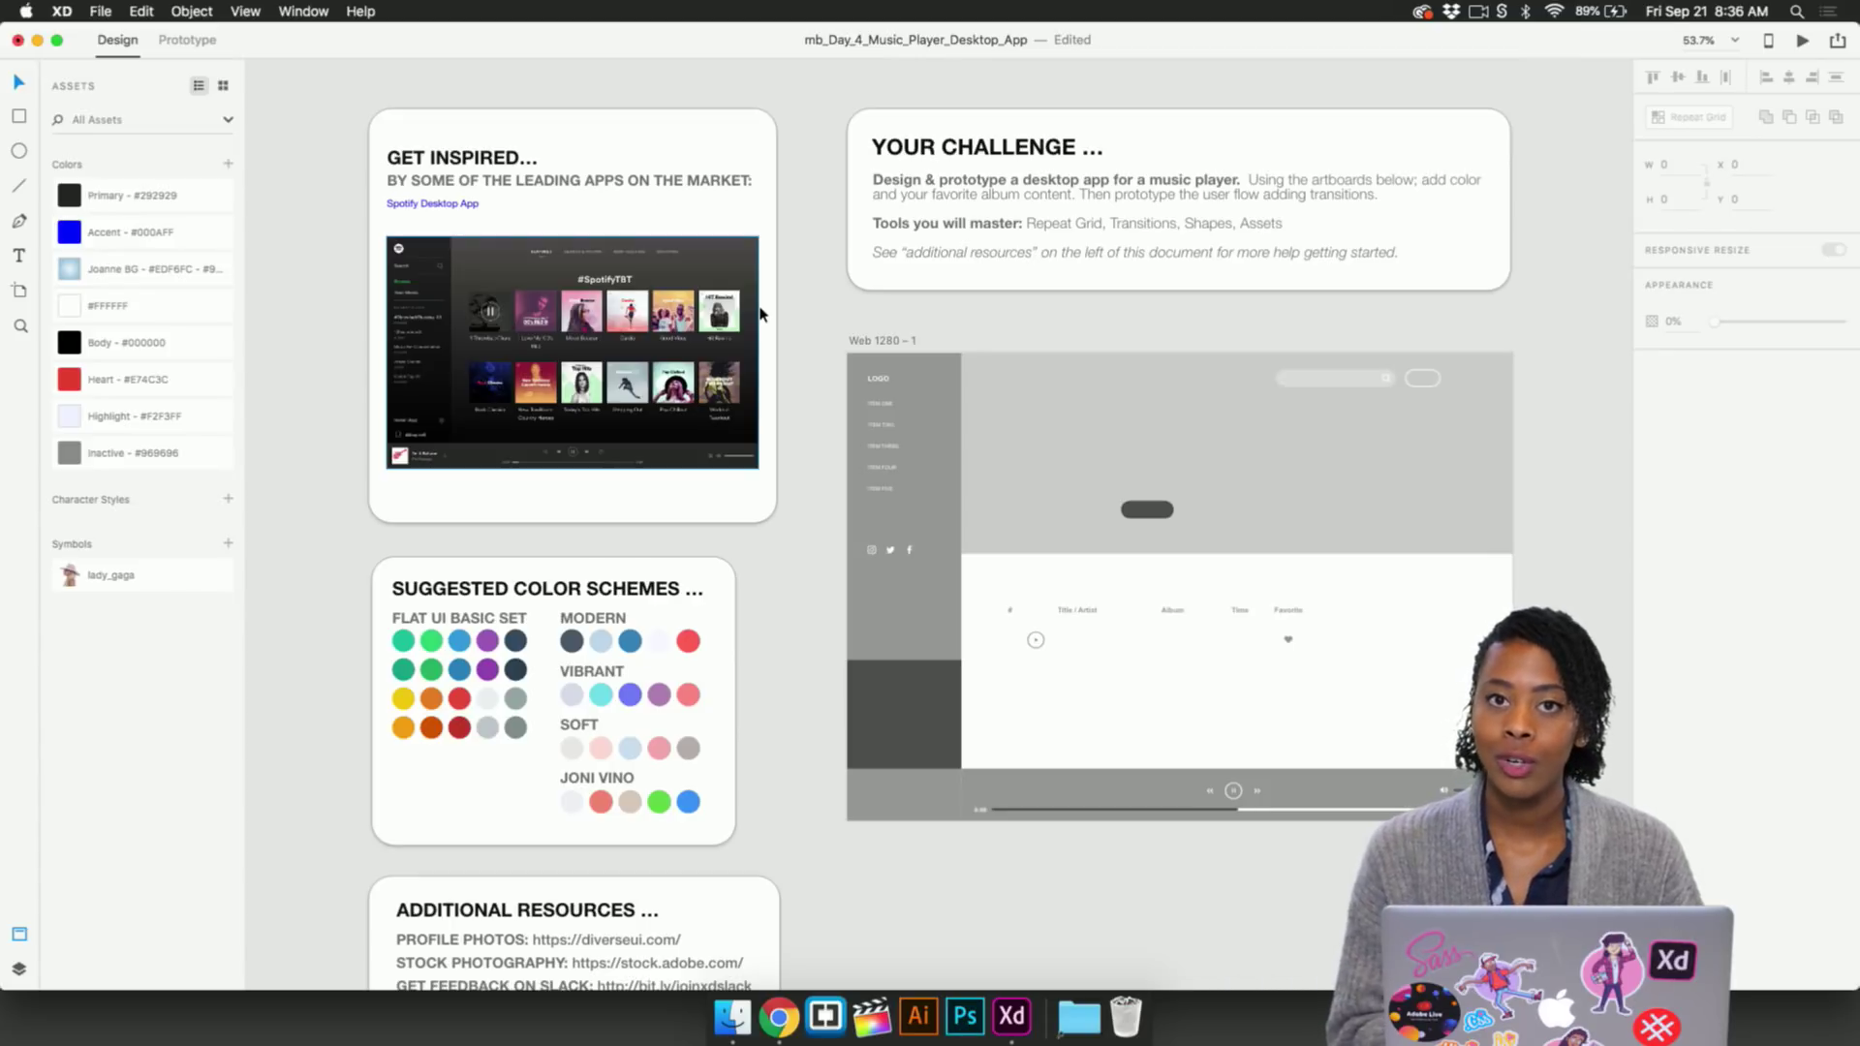
scroll(1084, 374, right, 3)
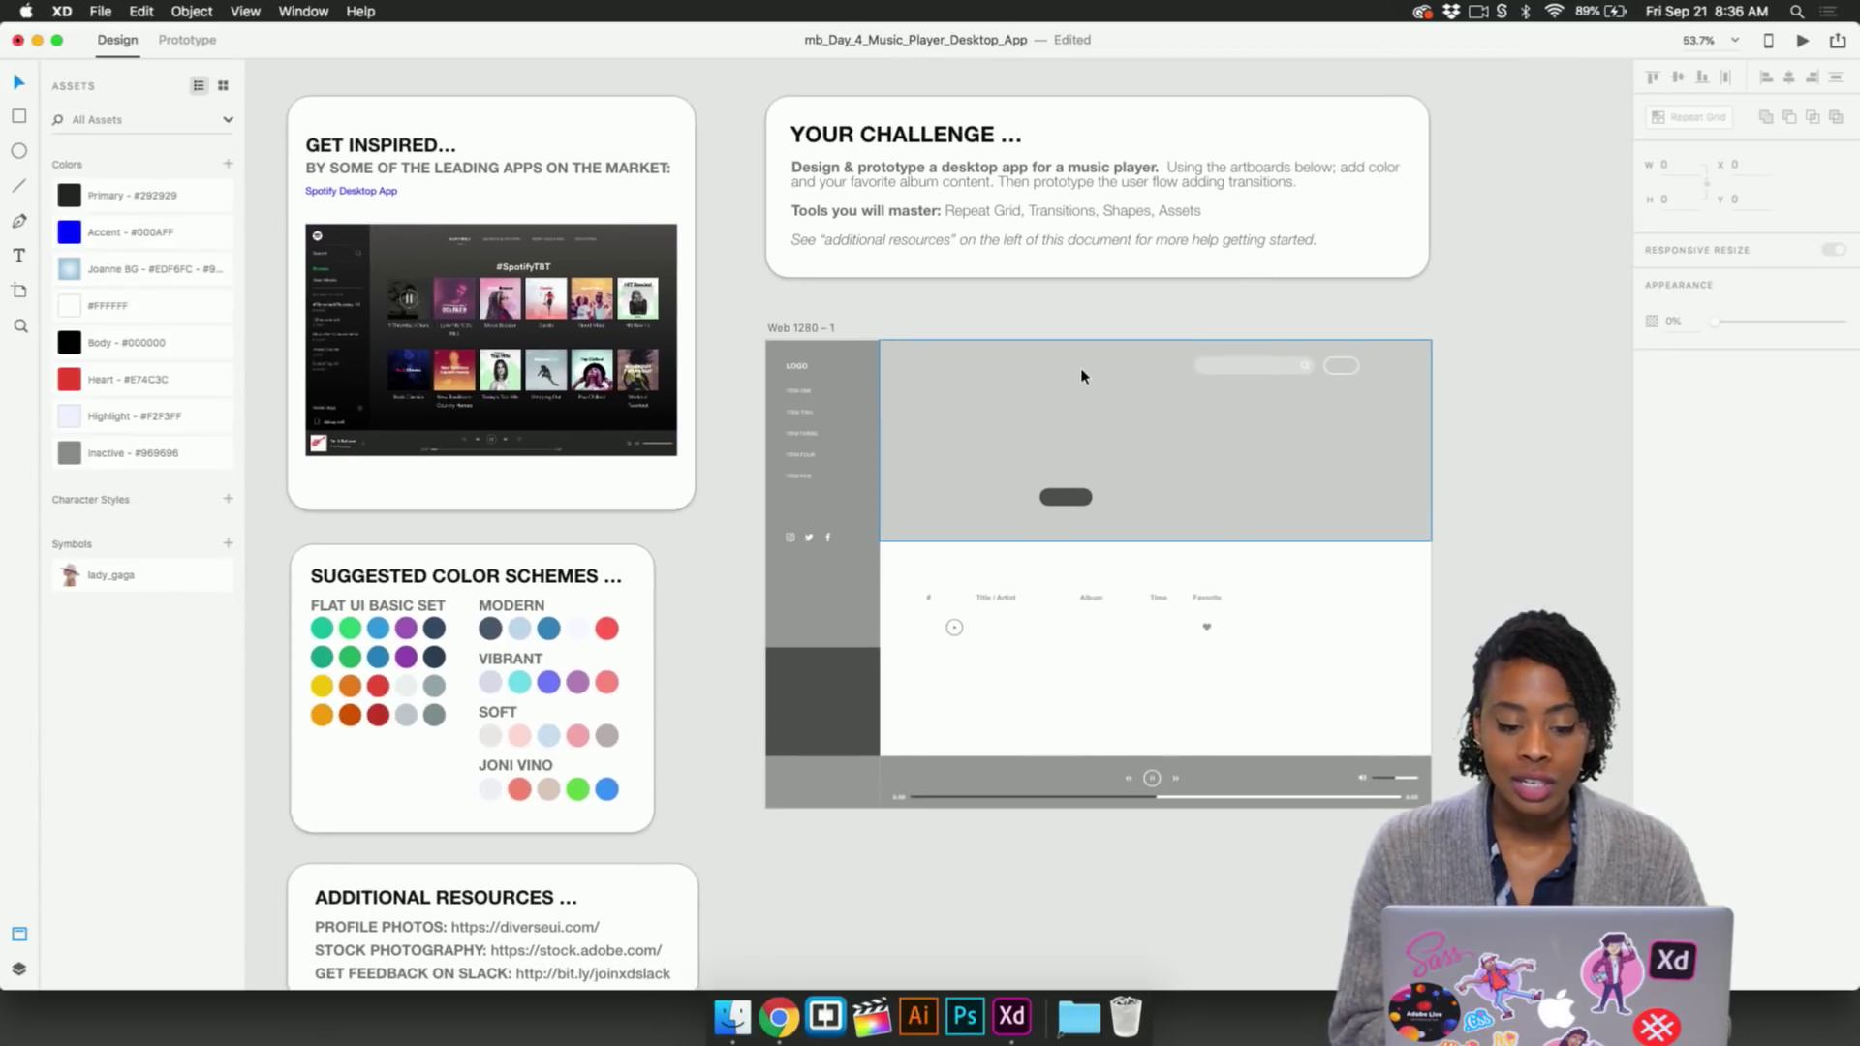
scroll(1460, 568, right, 4)
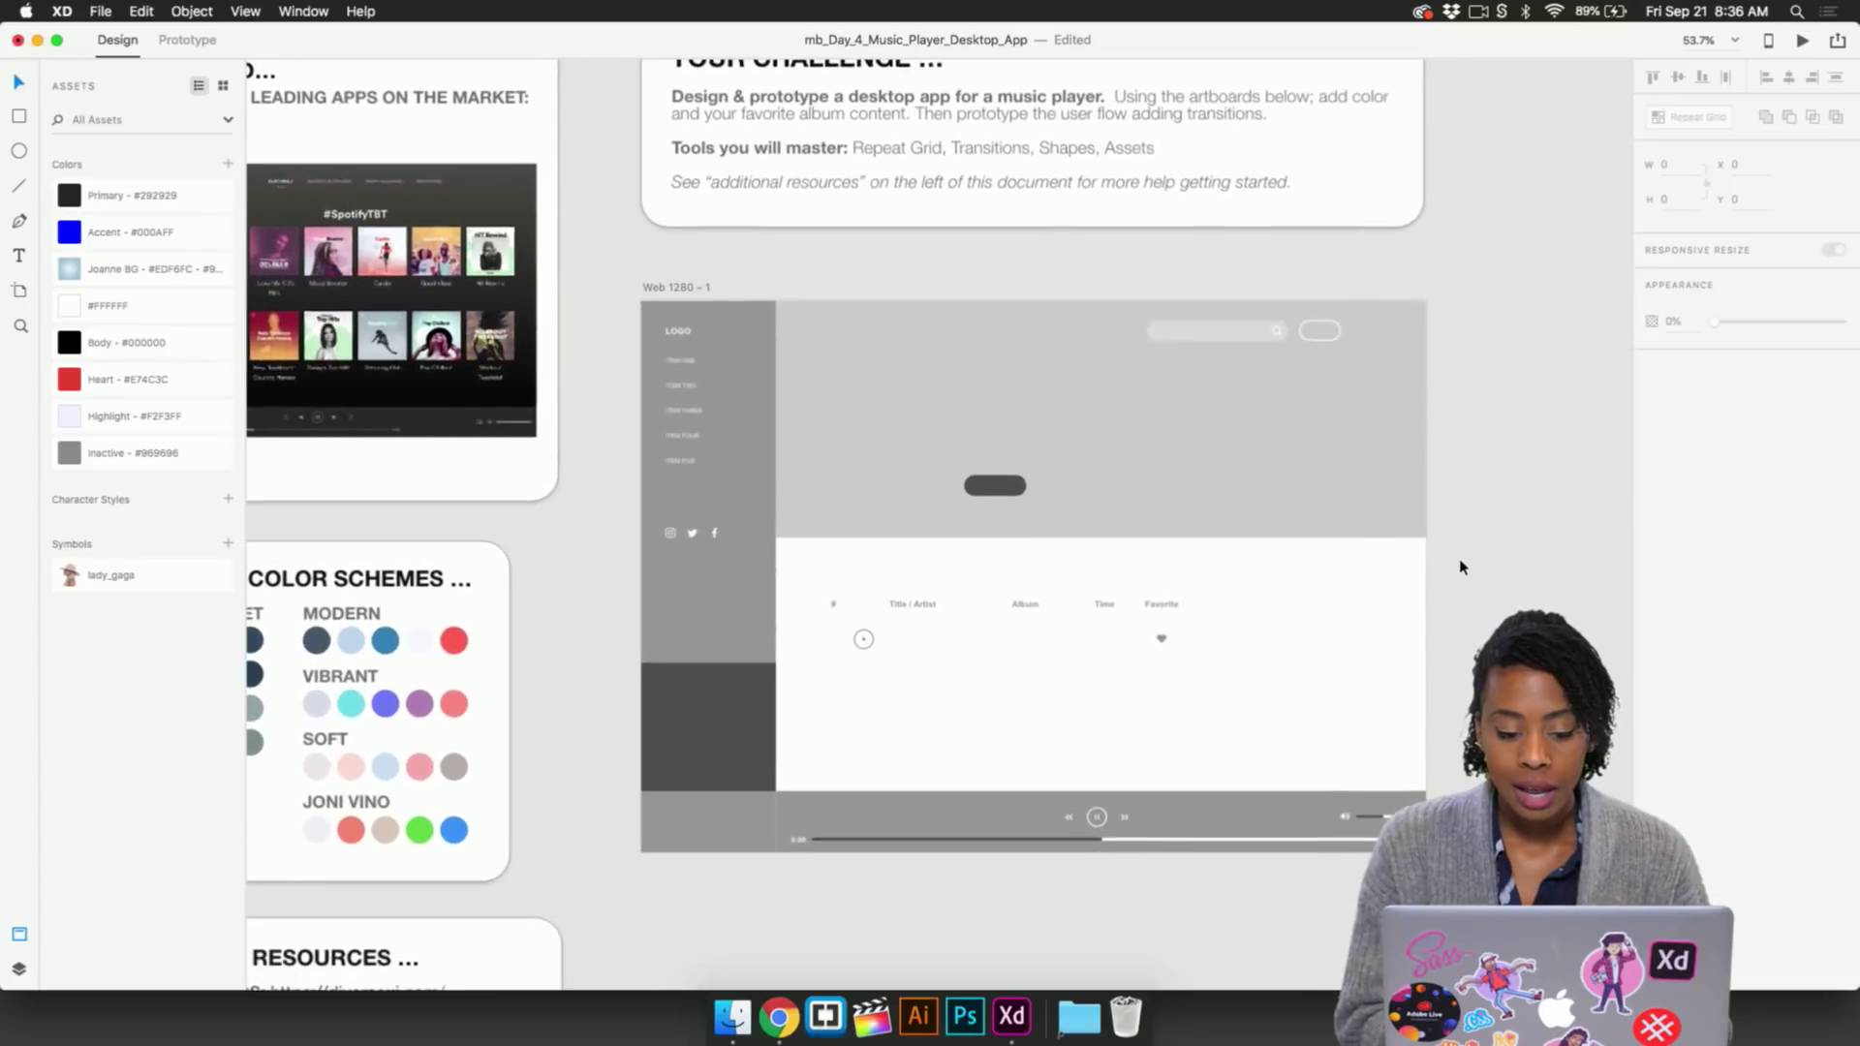
scroll(1084, 421, up, 3)
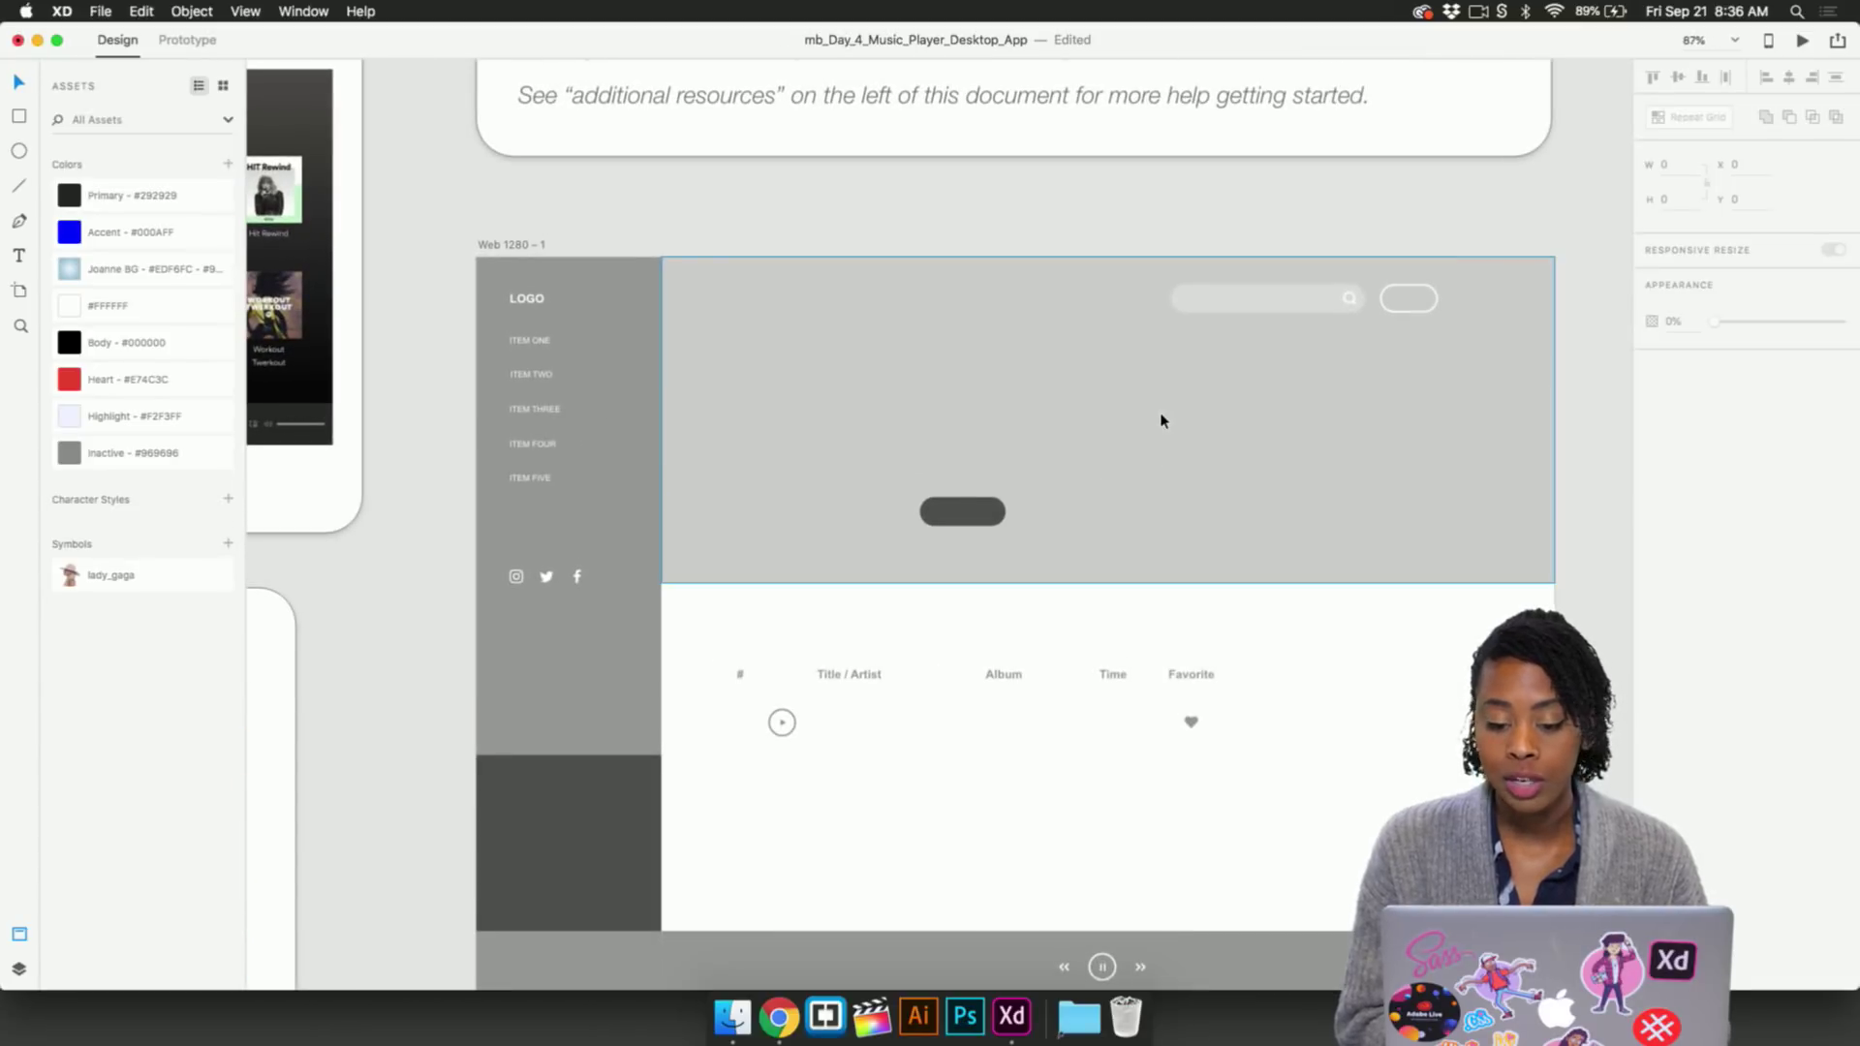
scroll(1162, 419, down, 2)
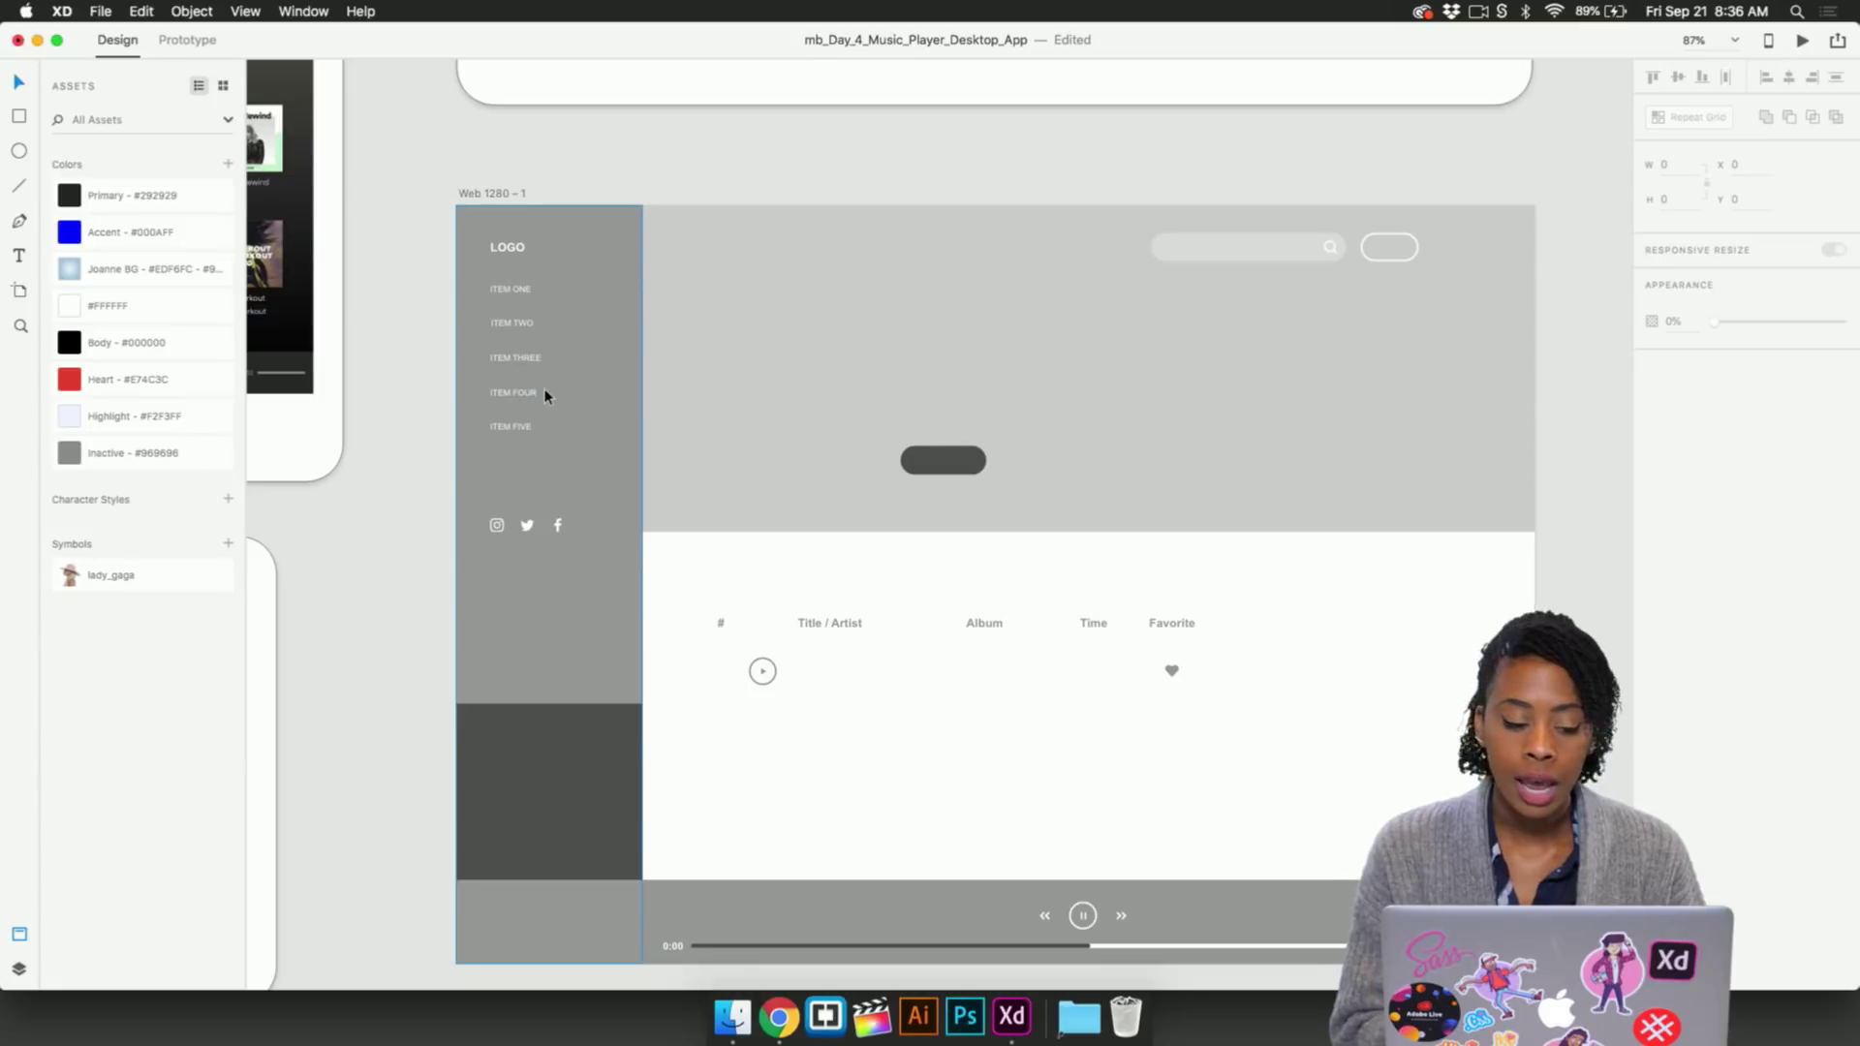
scroll(576, 591, down, 5)
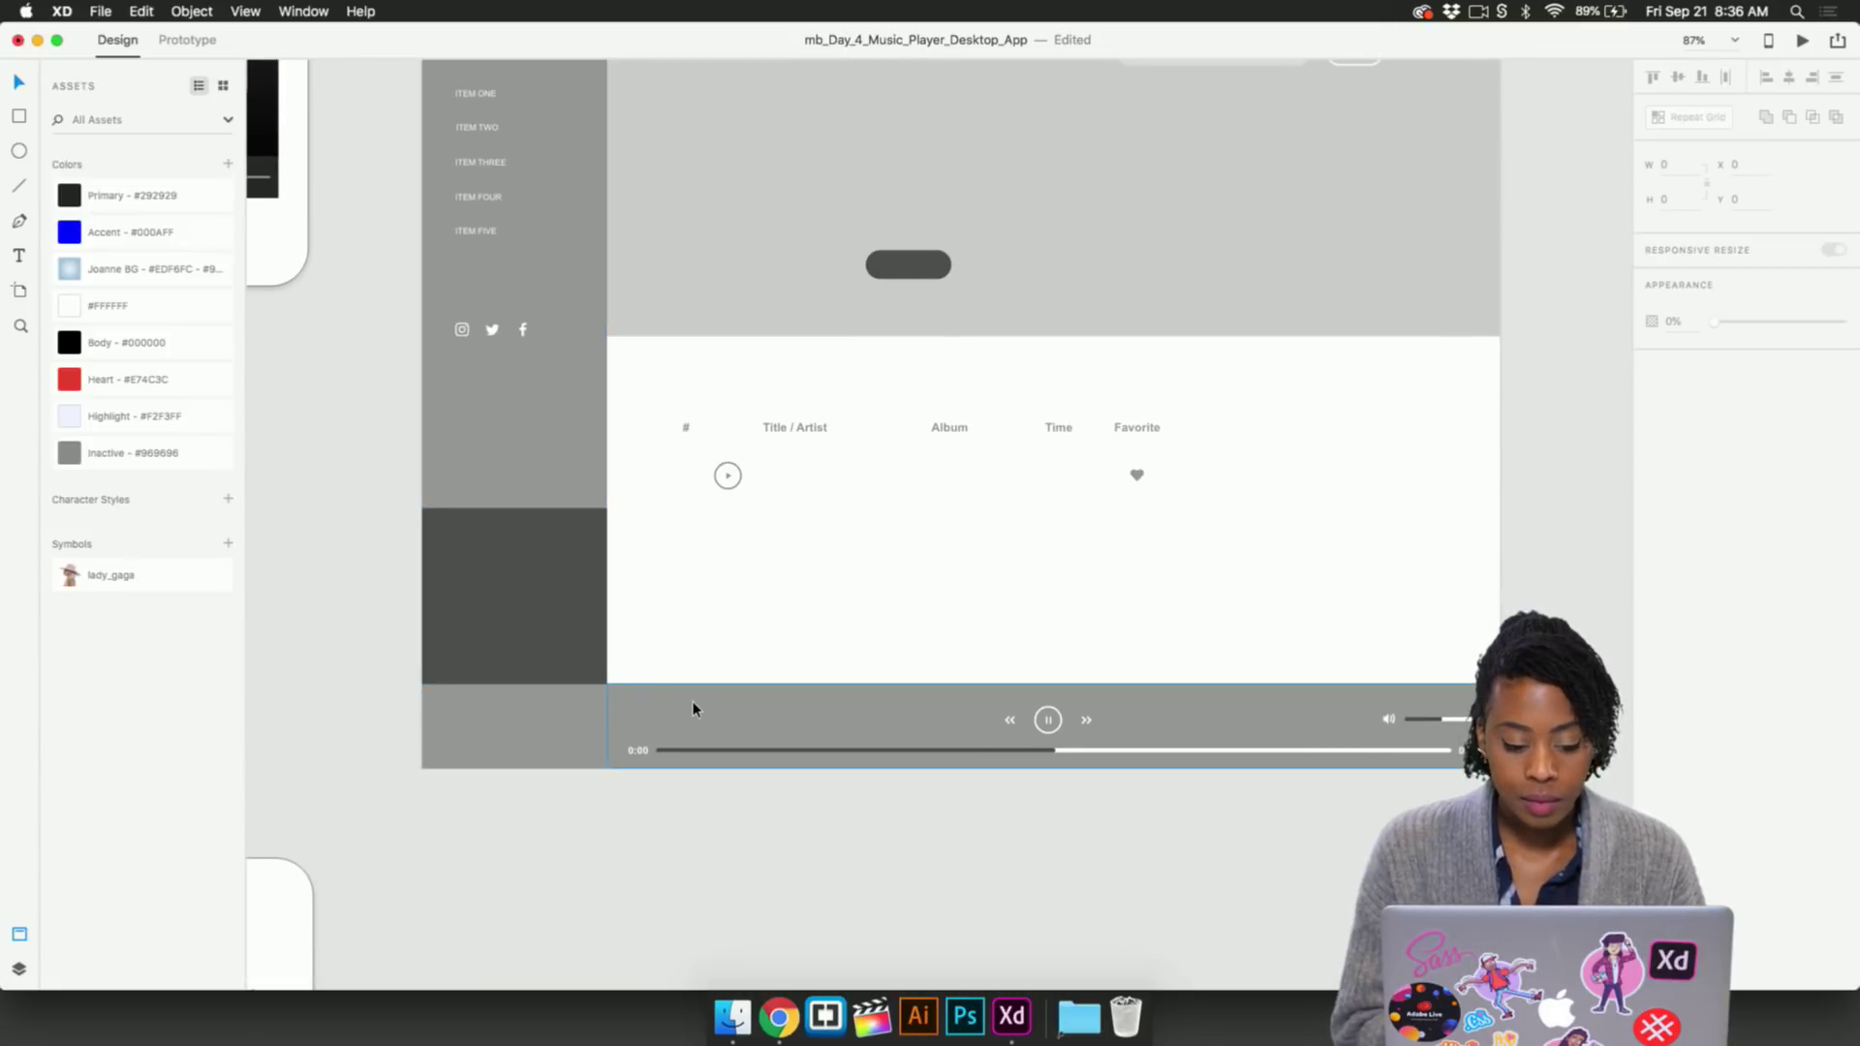
scroll(693, 702, up, 2)
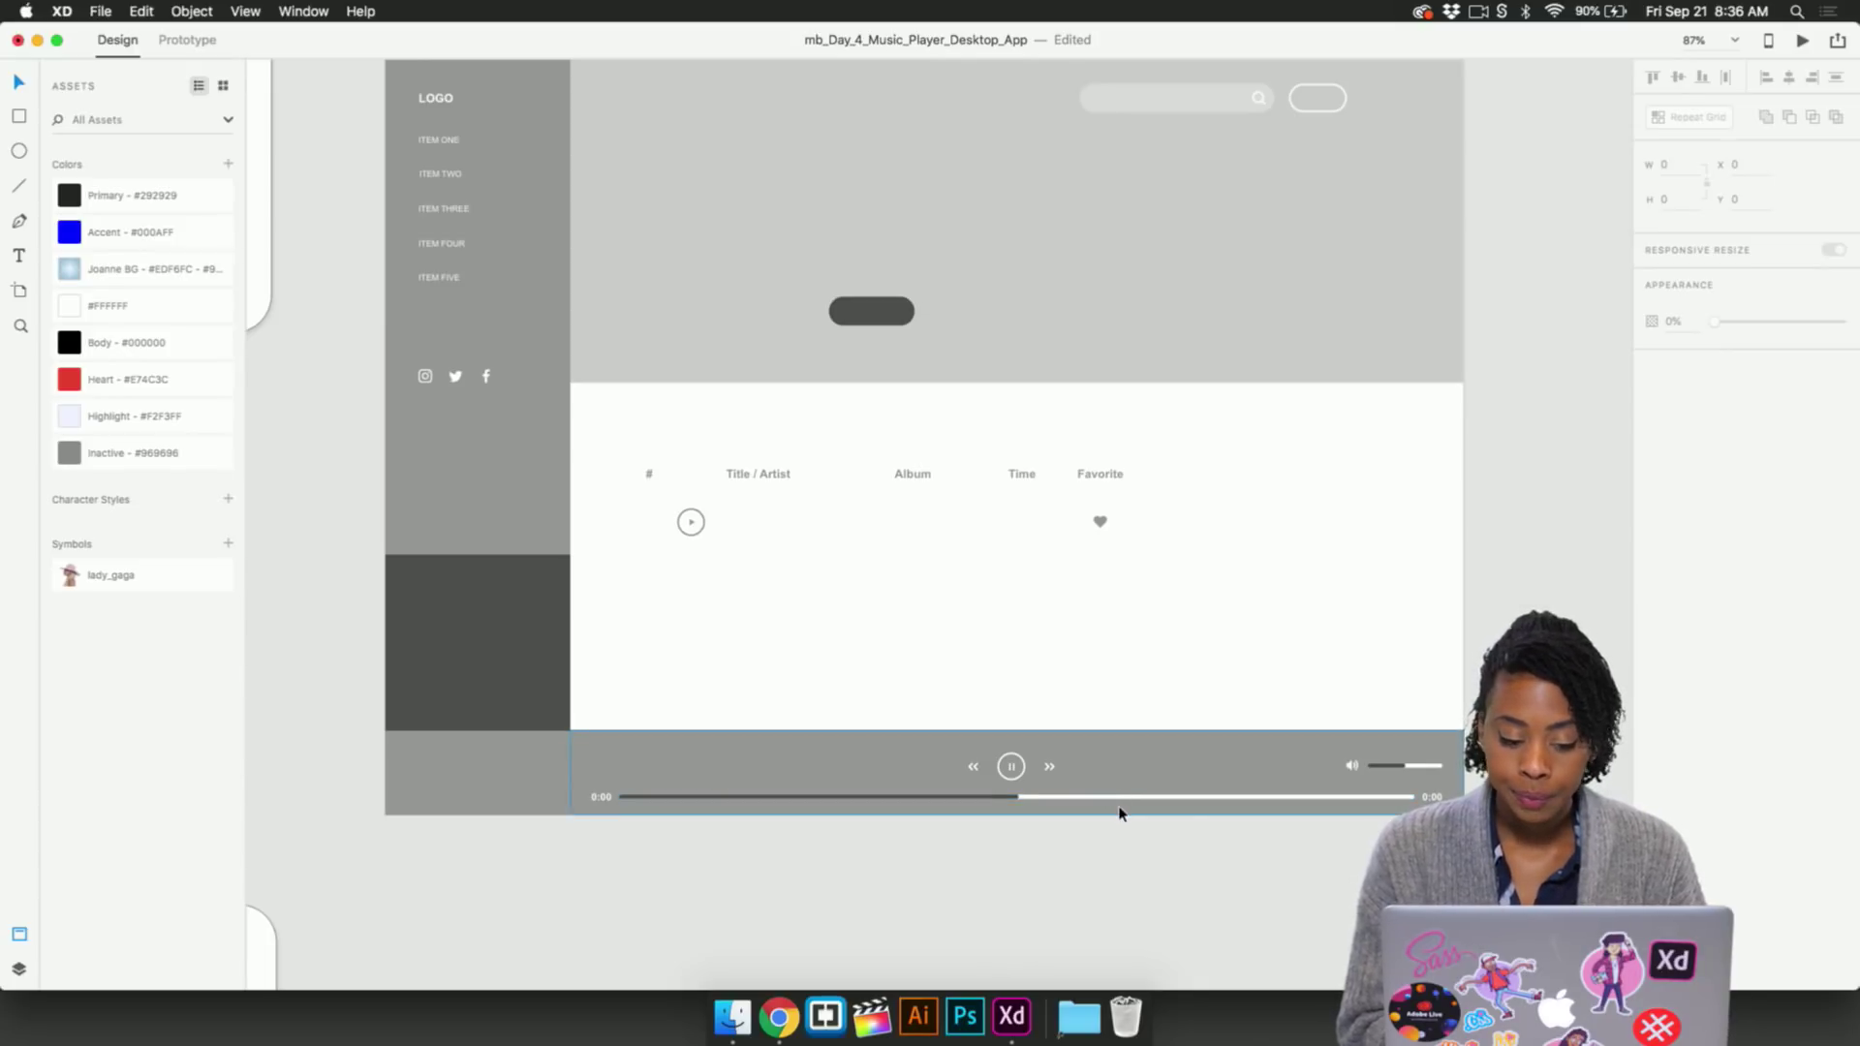
scroll(1119, 816, down, 2)
scroll(1114, 826, down, 3)
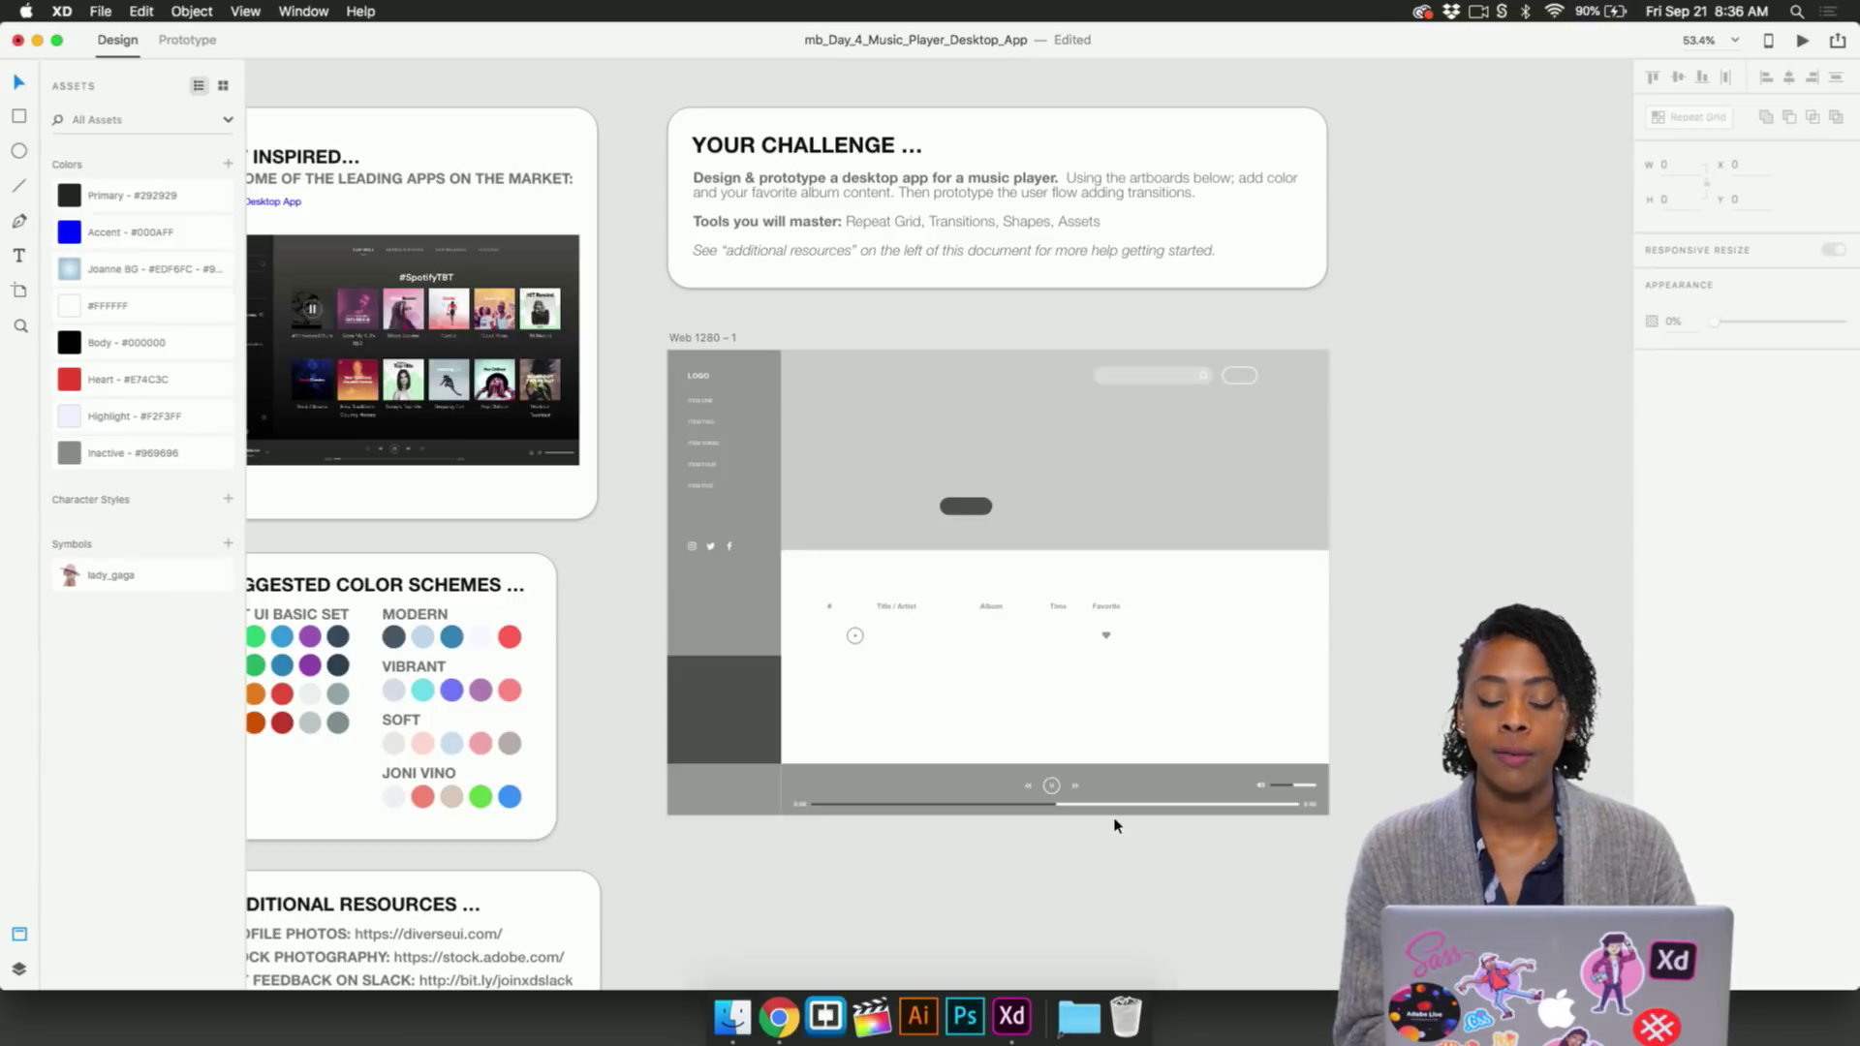
Examine the Music Player – 1 artboard, including its Joanne album header, playlist and Similar Artists section
scroll(1114, 825, right, 10)
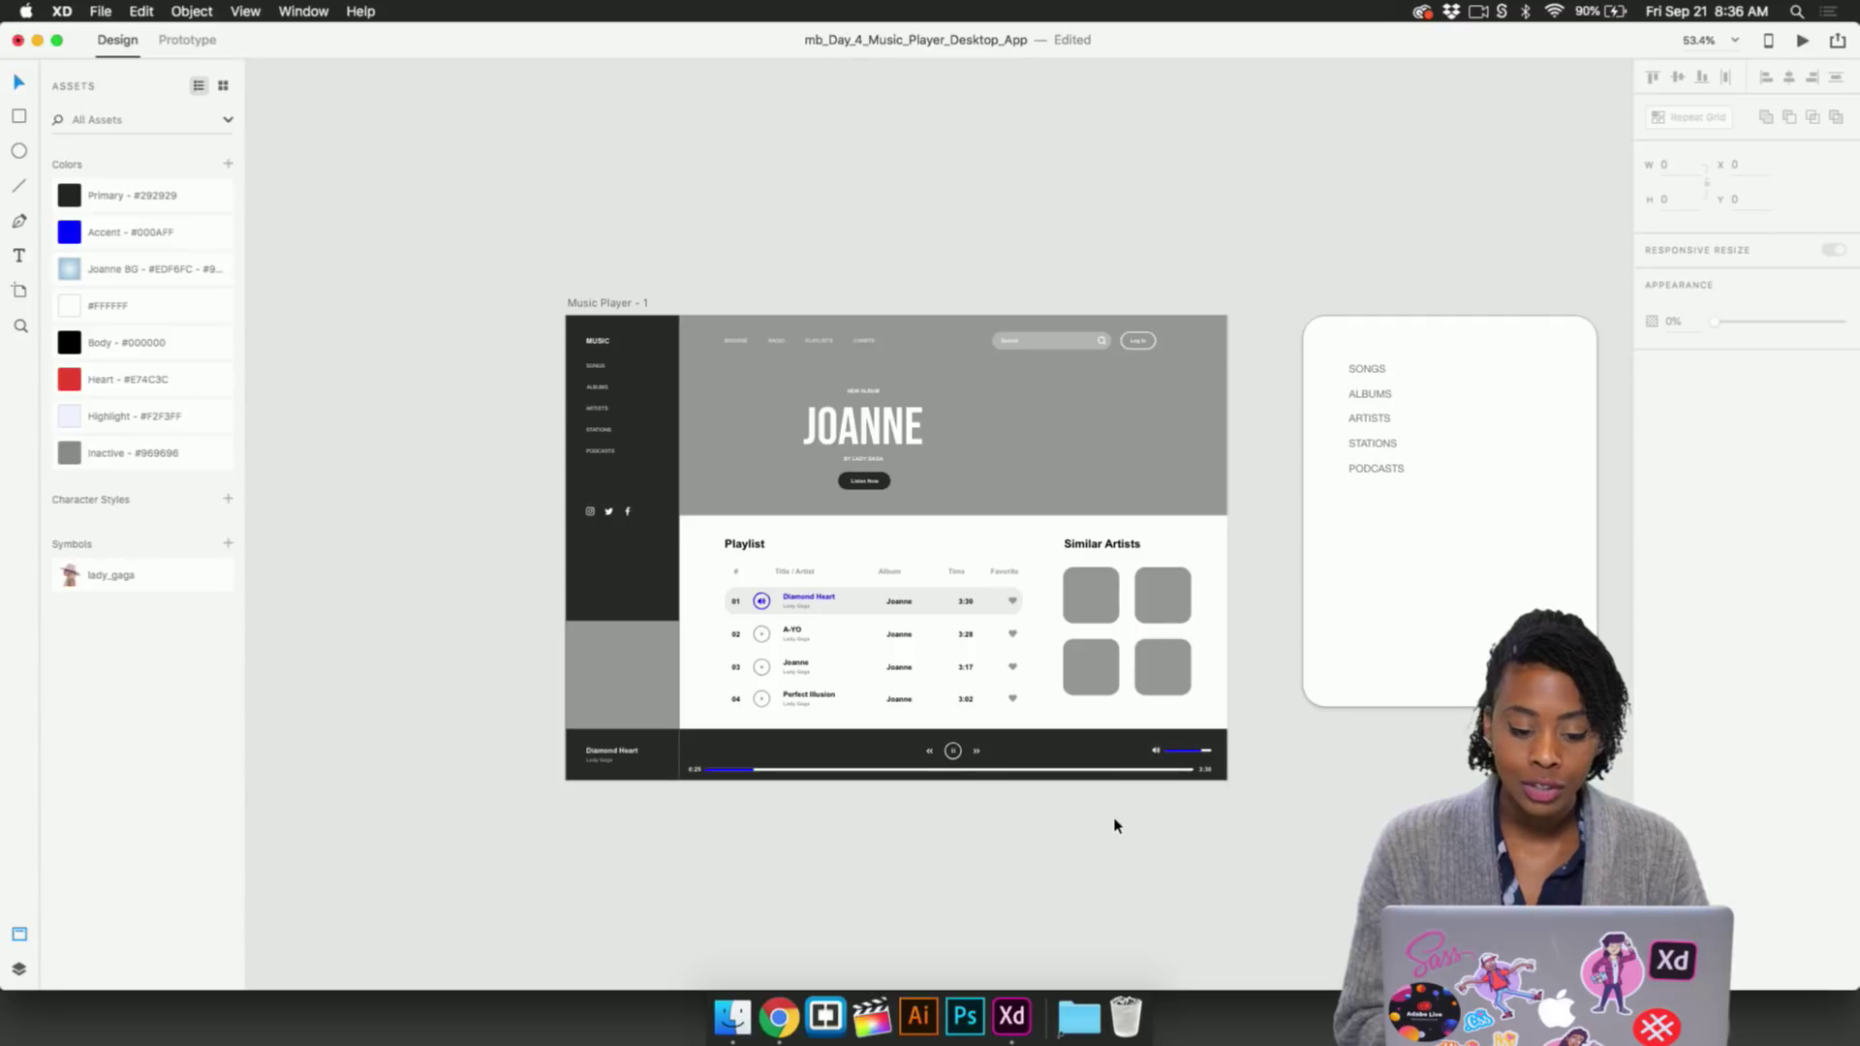
scroll(1114, 826, up, 2)
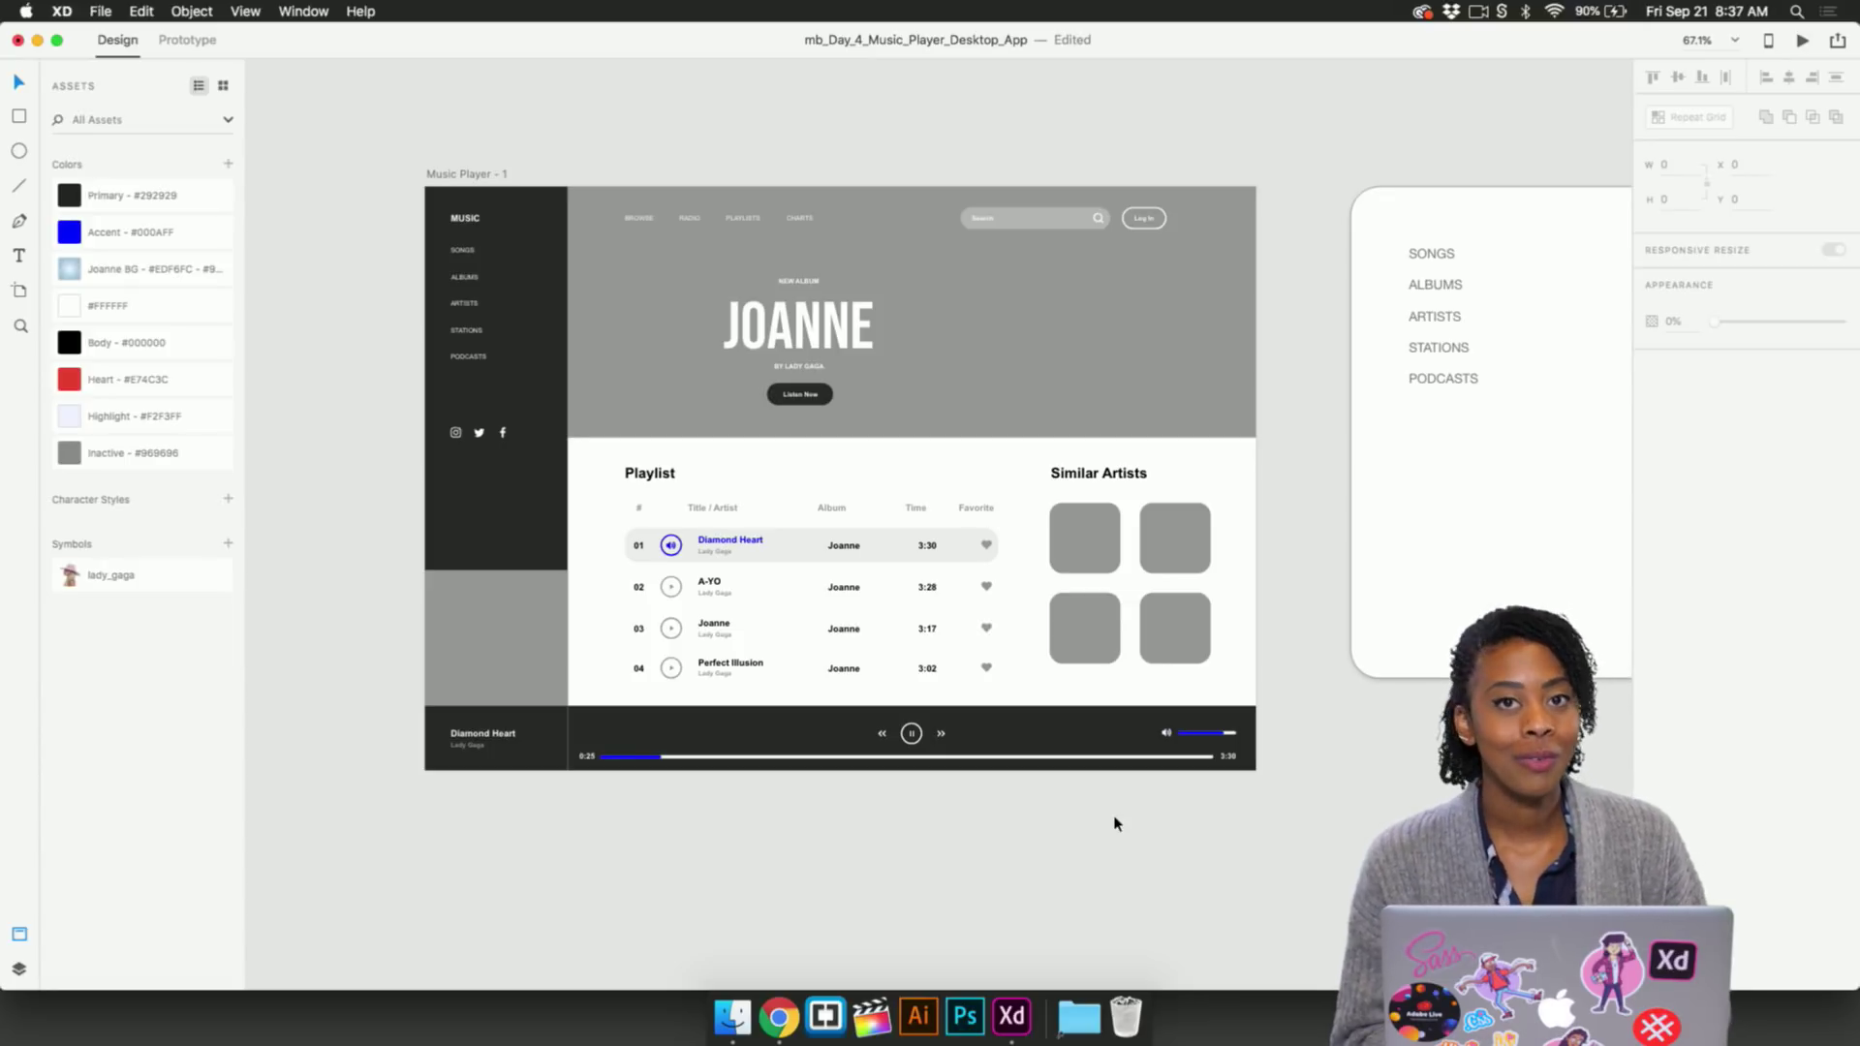
scroll(1029, 427, up, 1)
scroll(1028, 429, up, 1)
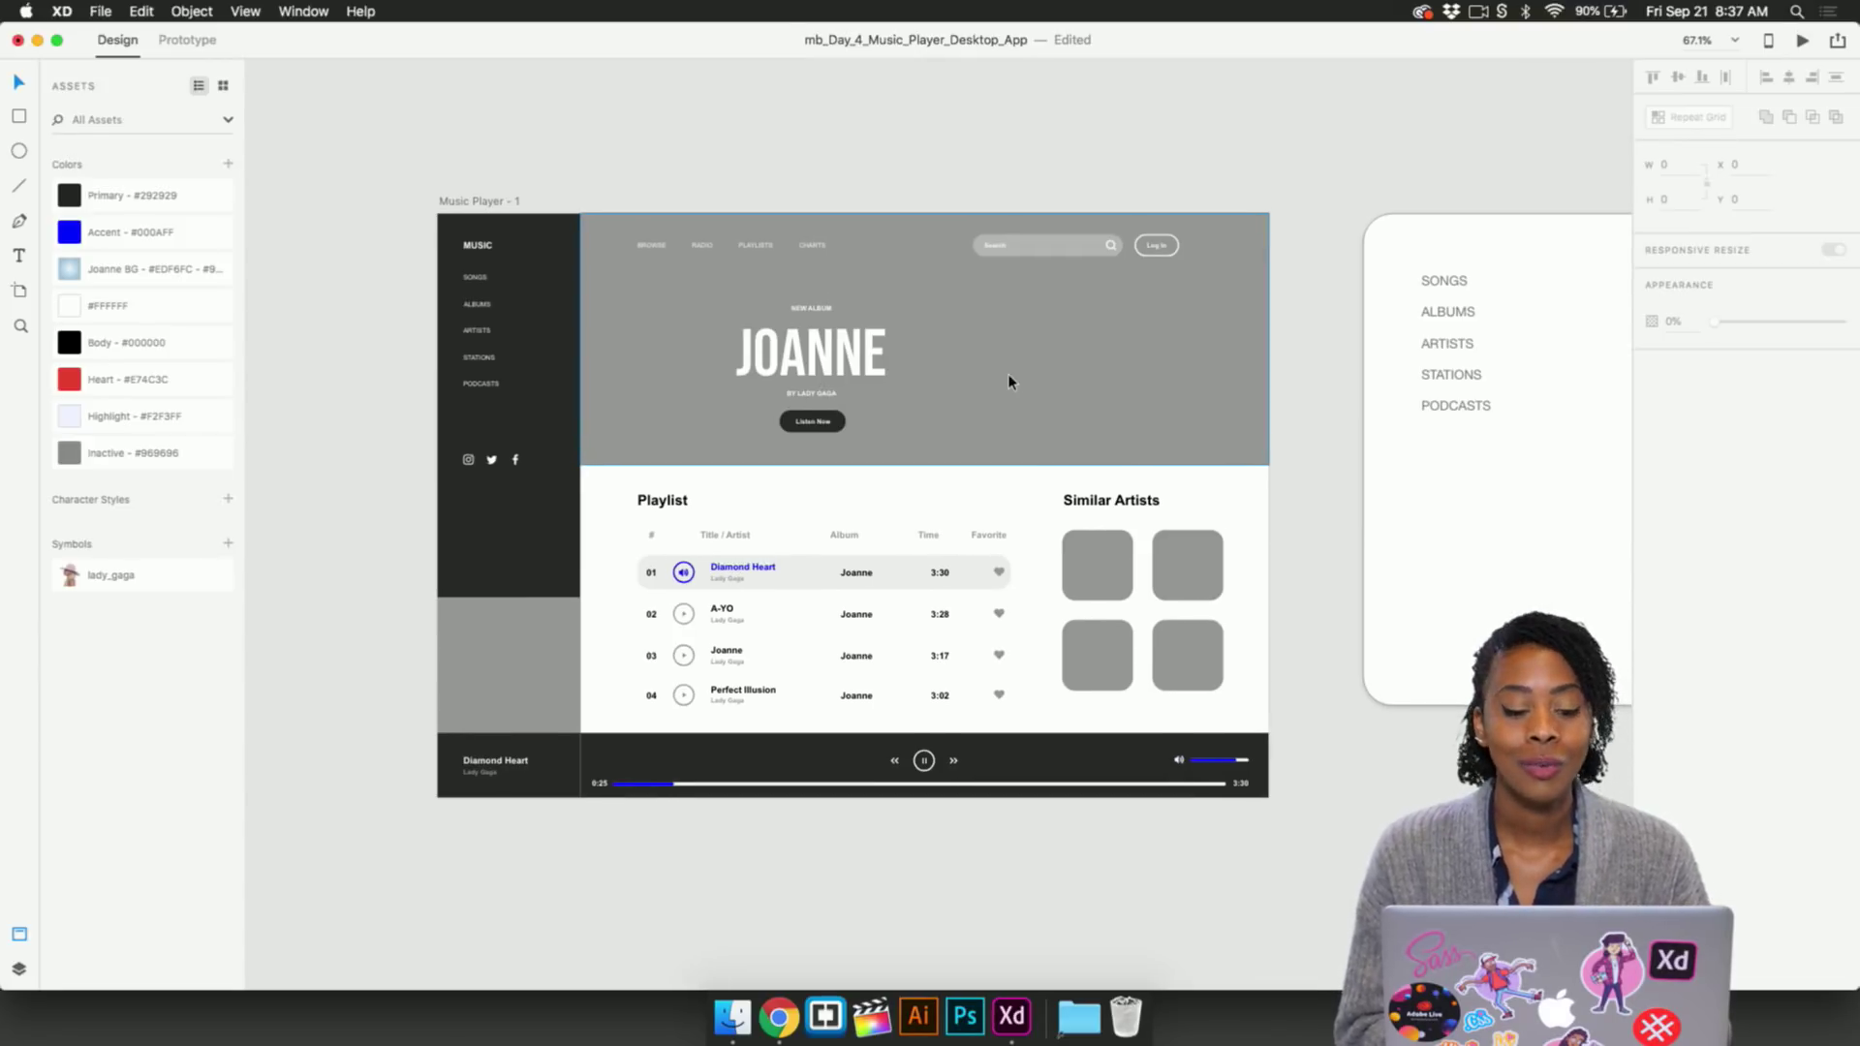
click(953, 277)
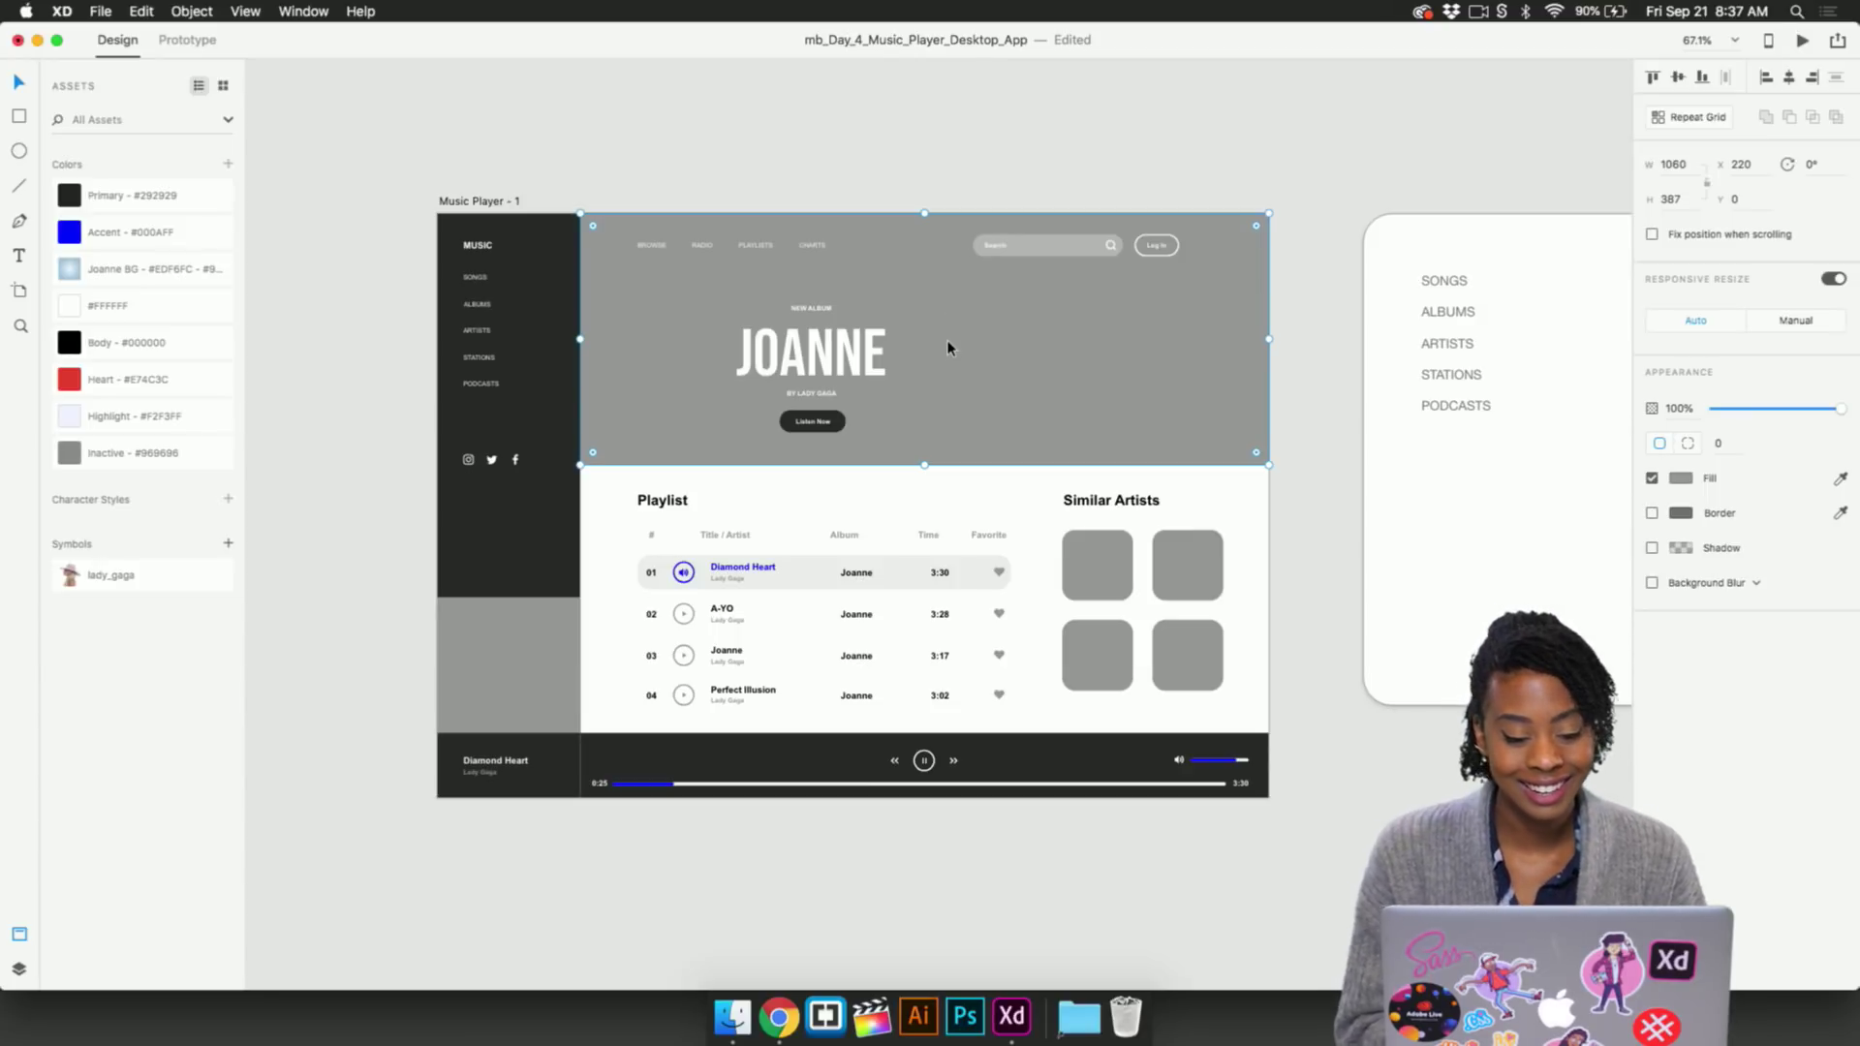
click(951, 182)
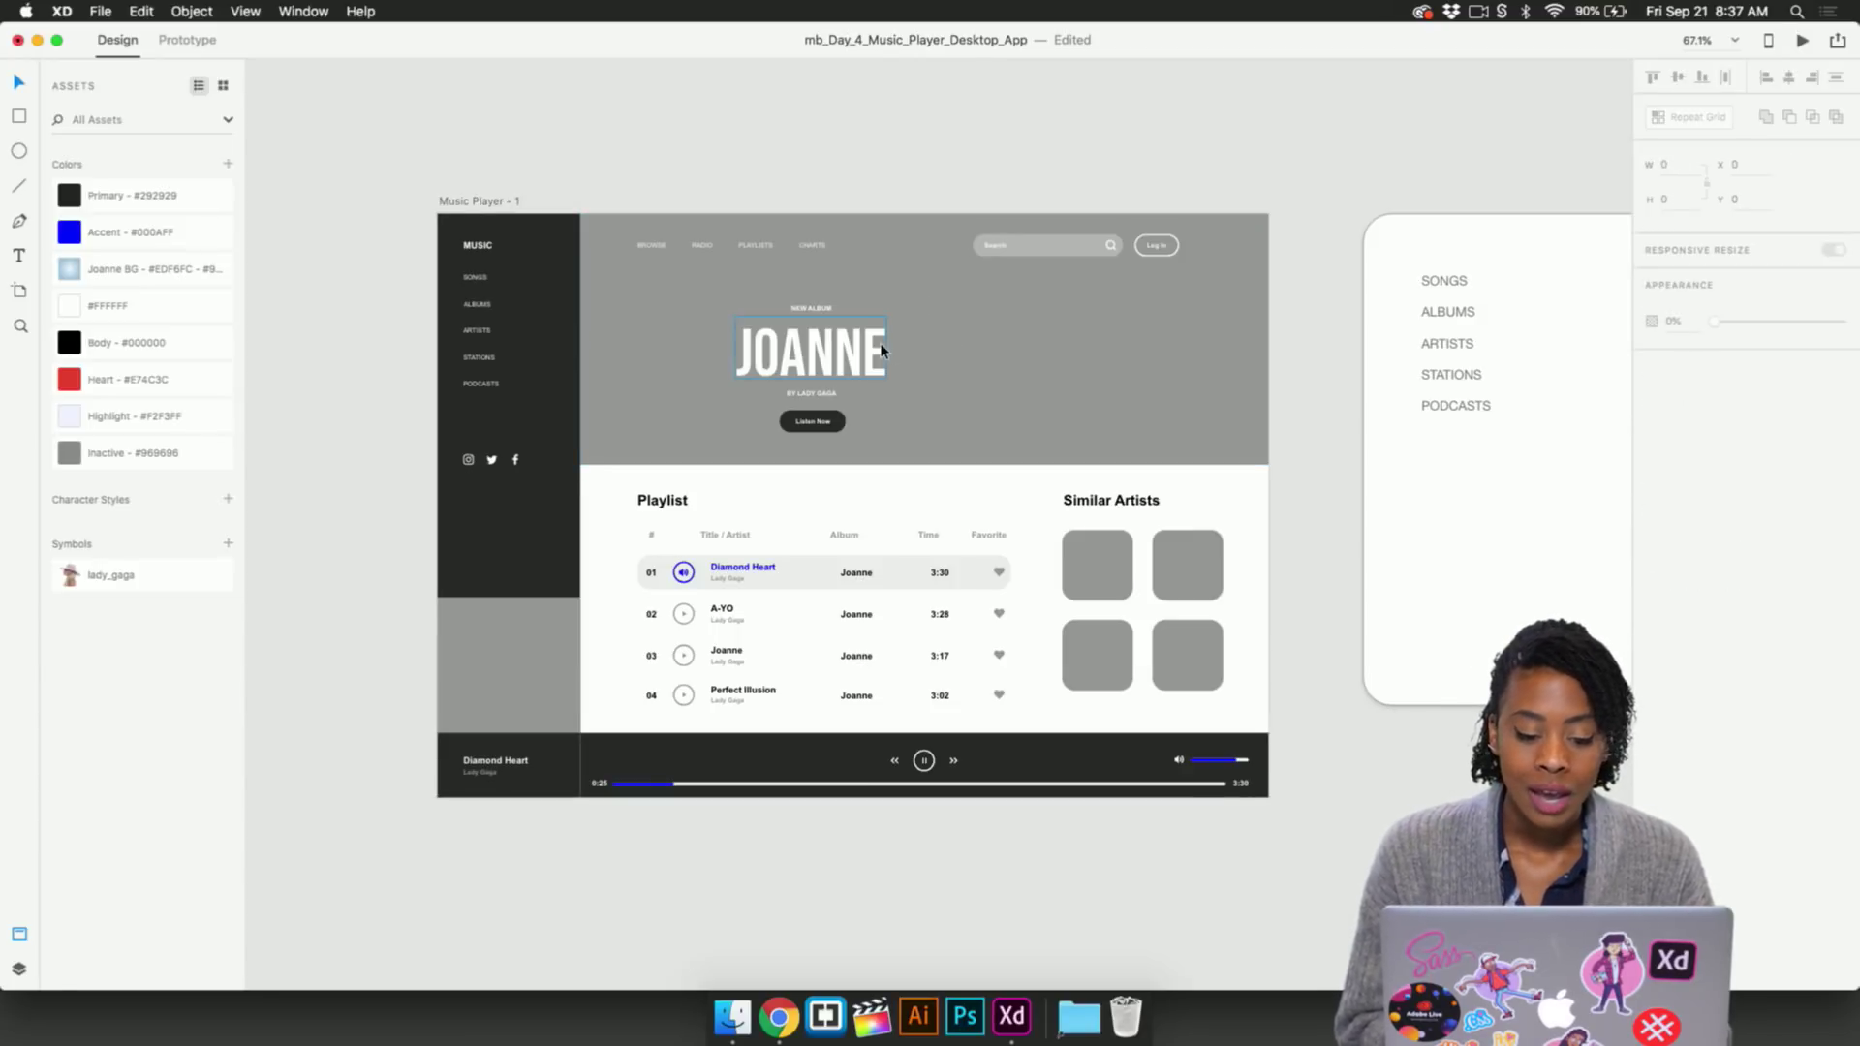
Fill the gray header rectangle behind the JOANNE title with the Joanne BG gradient from the document's saved colors
scroll(881, 349, up, 3)
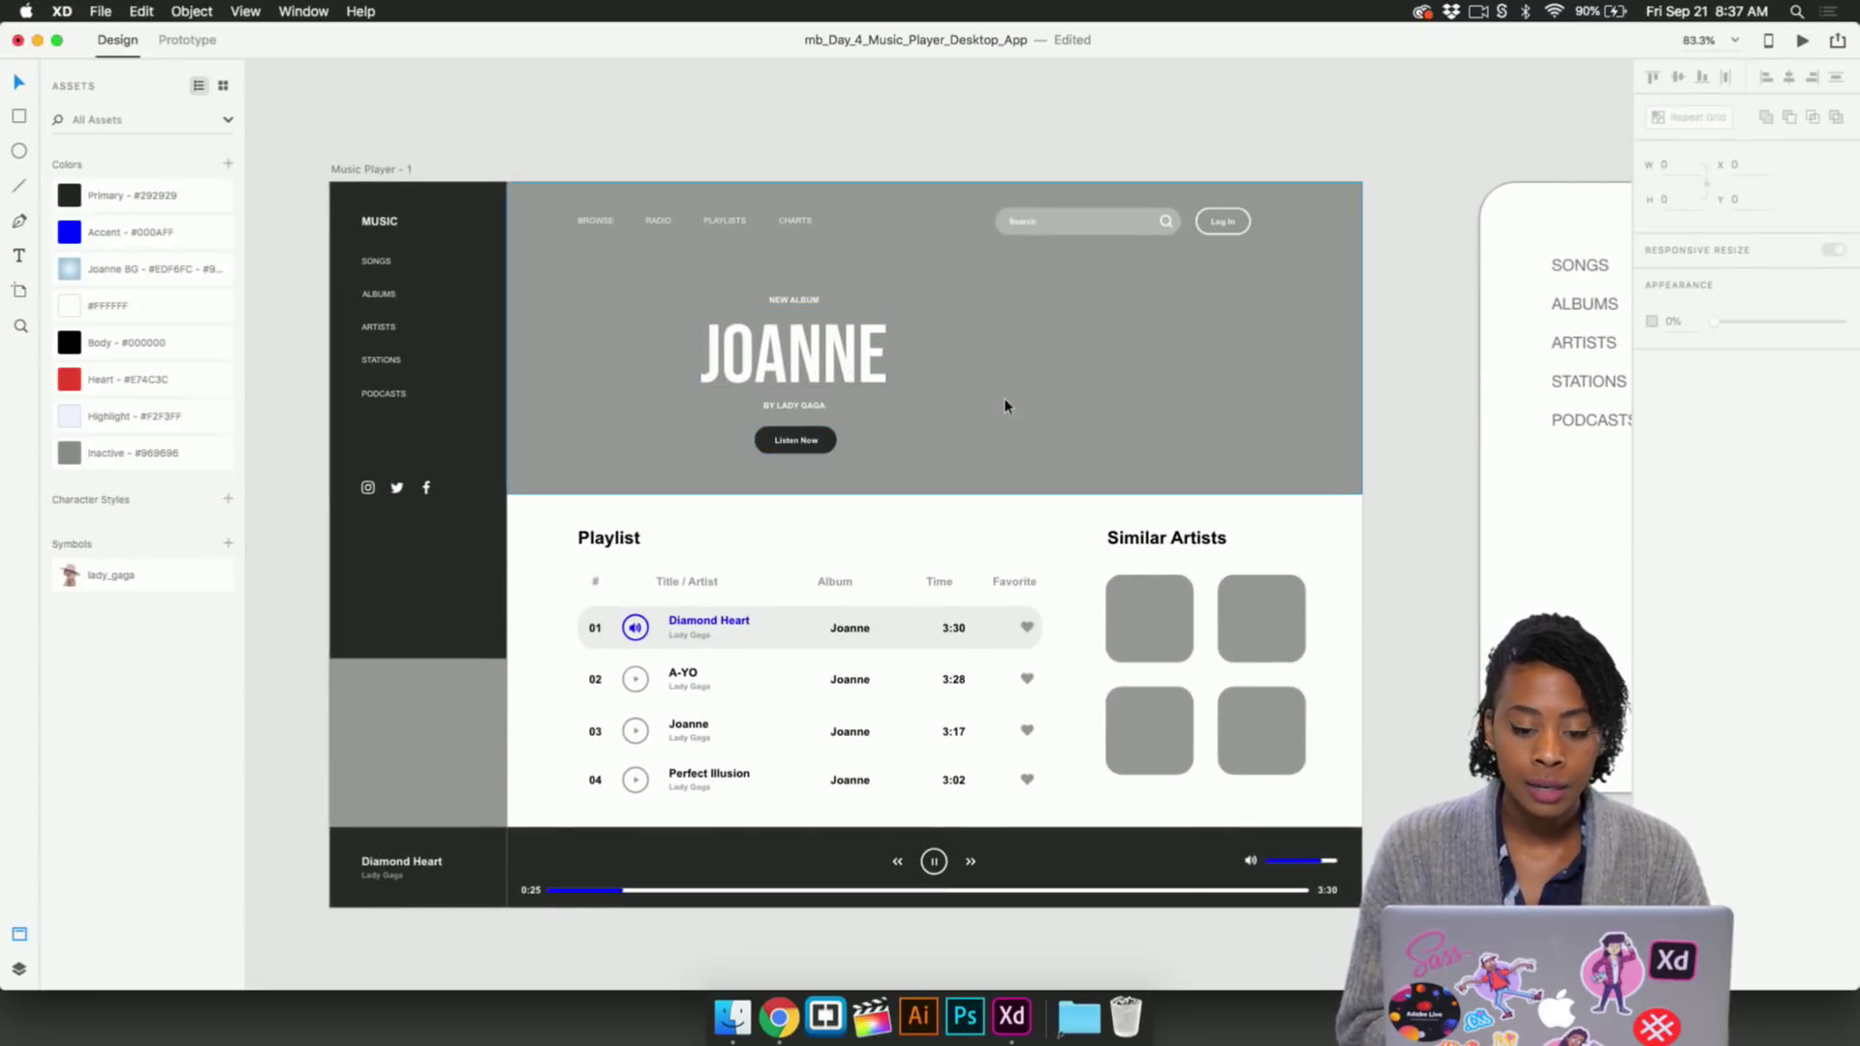
click(1070, 369)
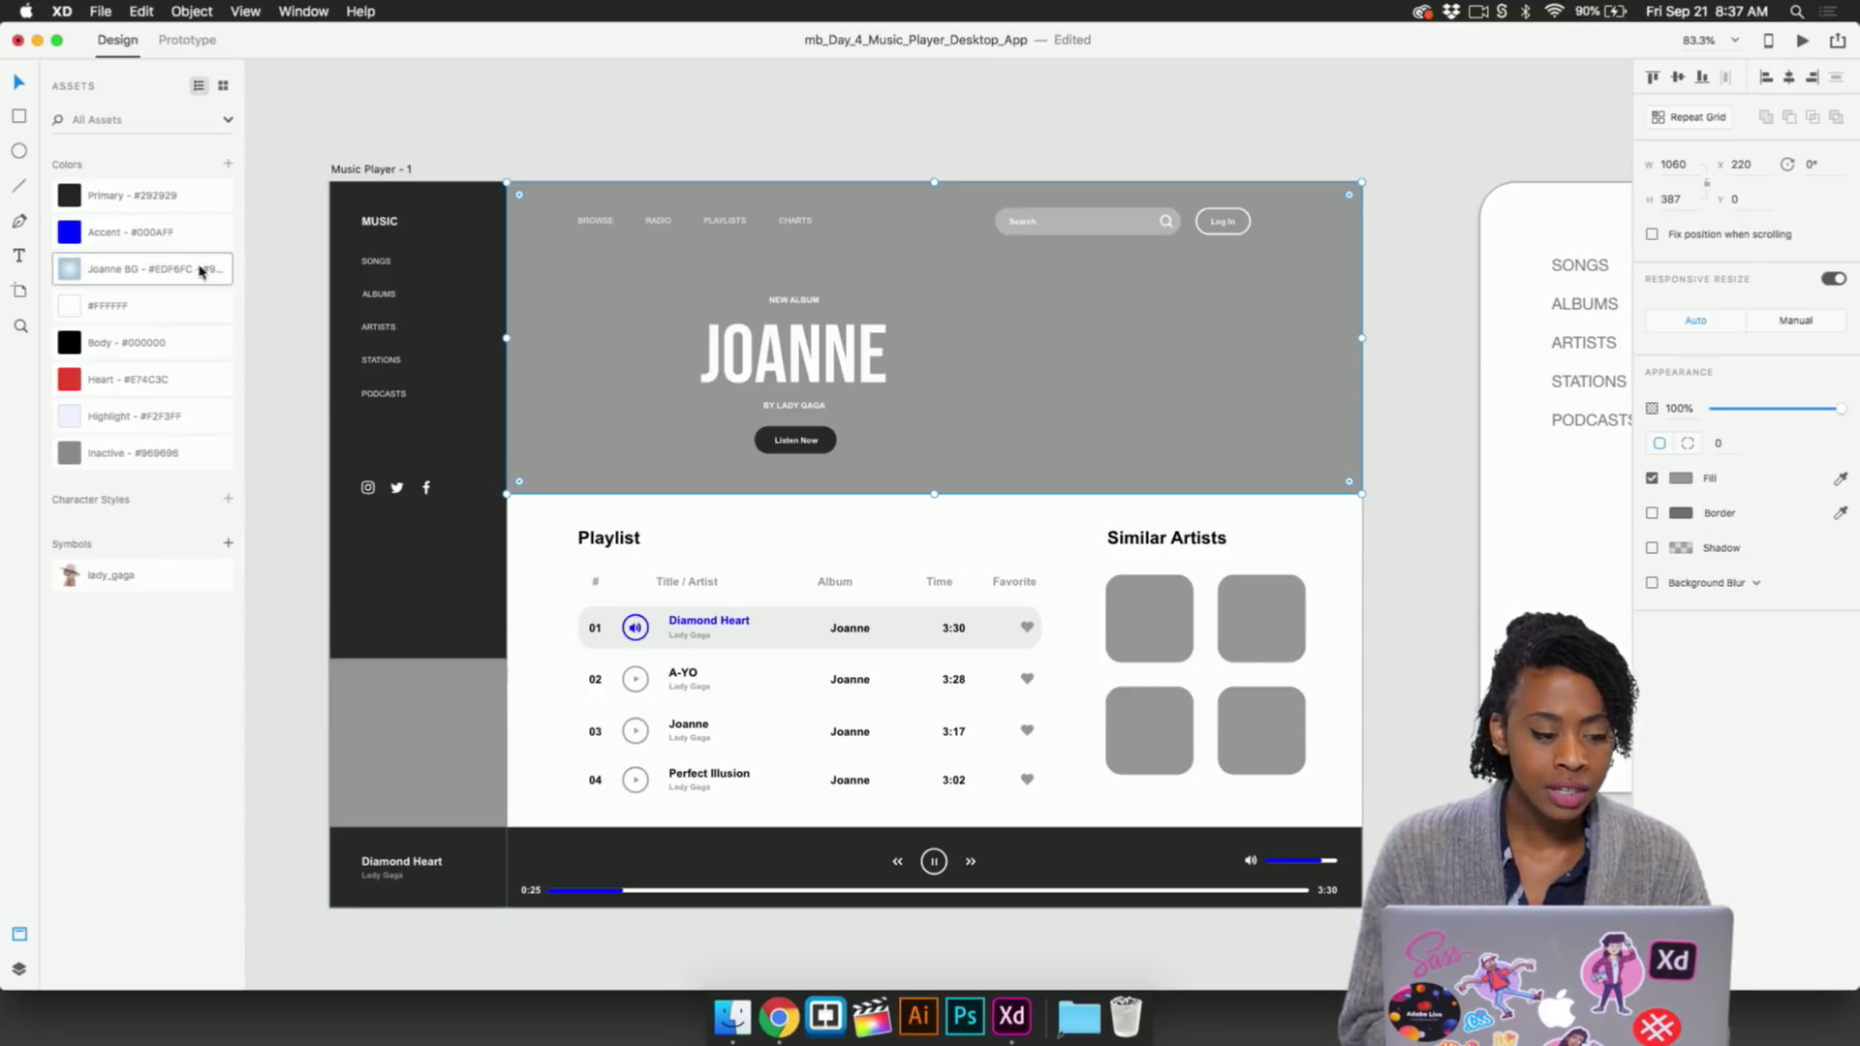
click(66, 280)
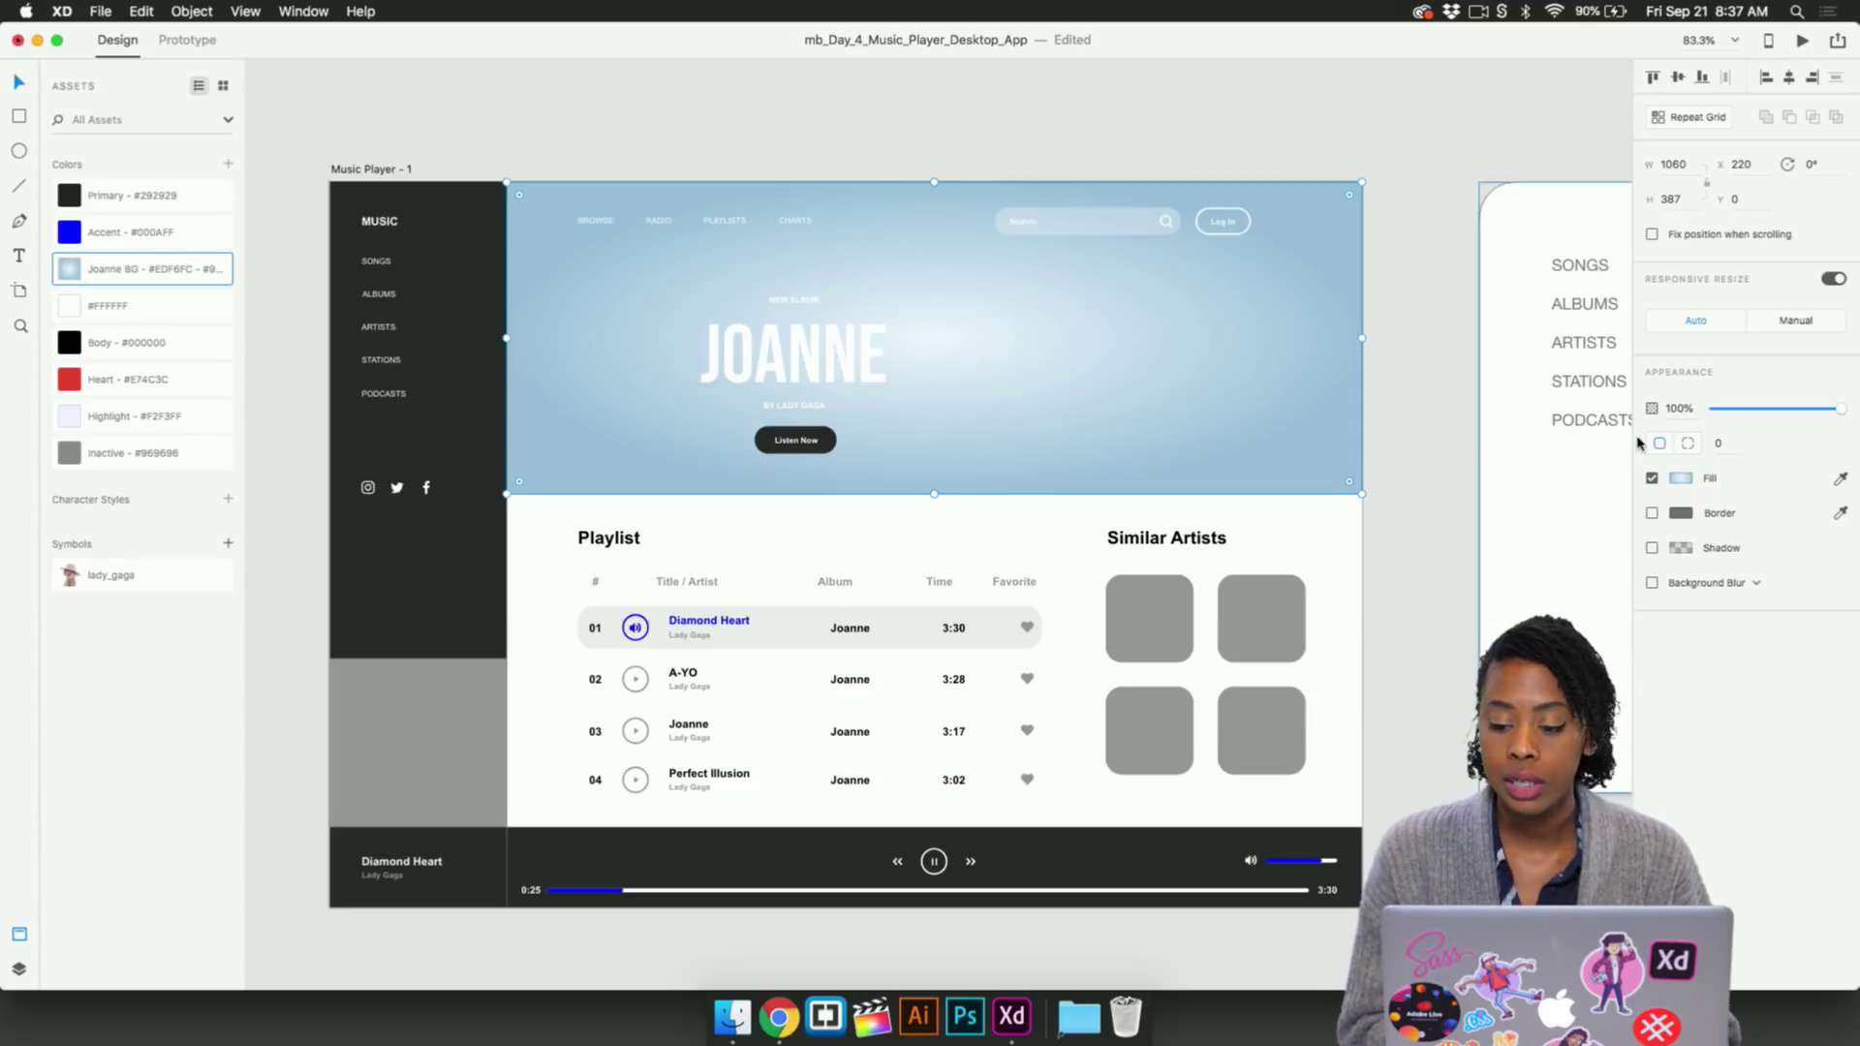
Keep the header fill as a Radial Gradient and shift its center slightly to the right of the rectangle's middle
click(1682, 478)
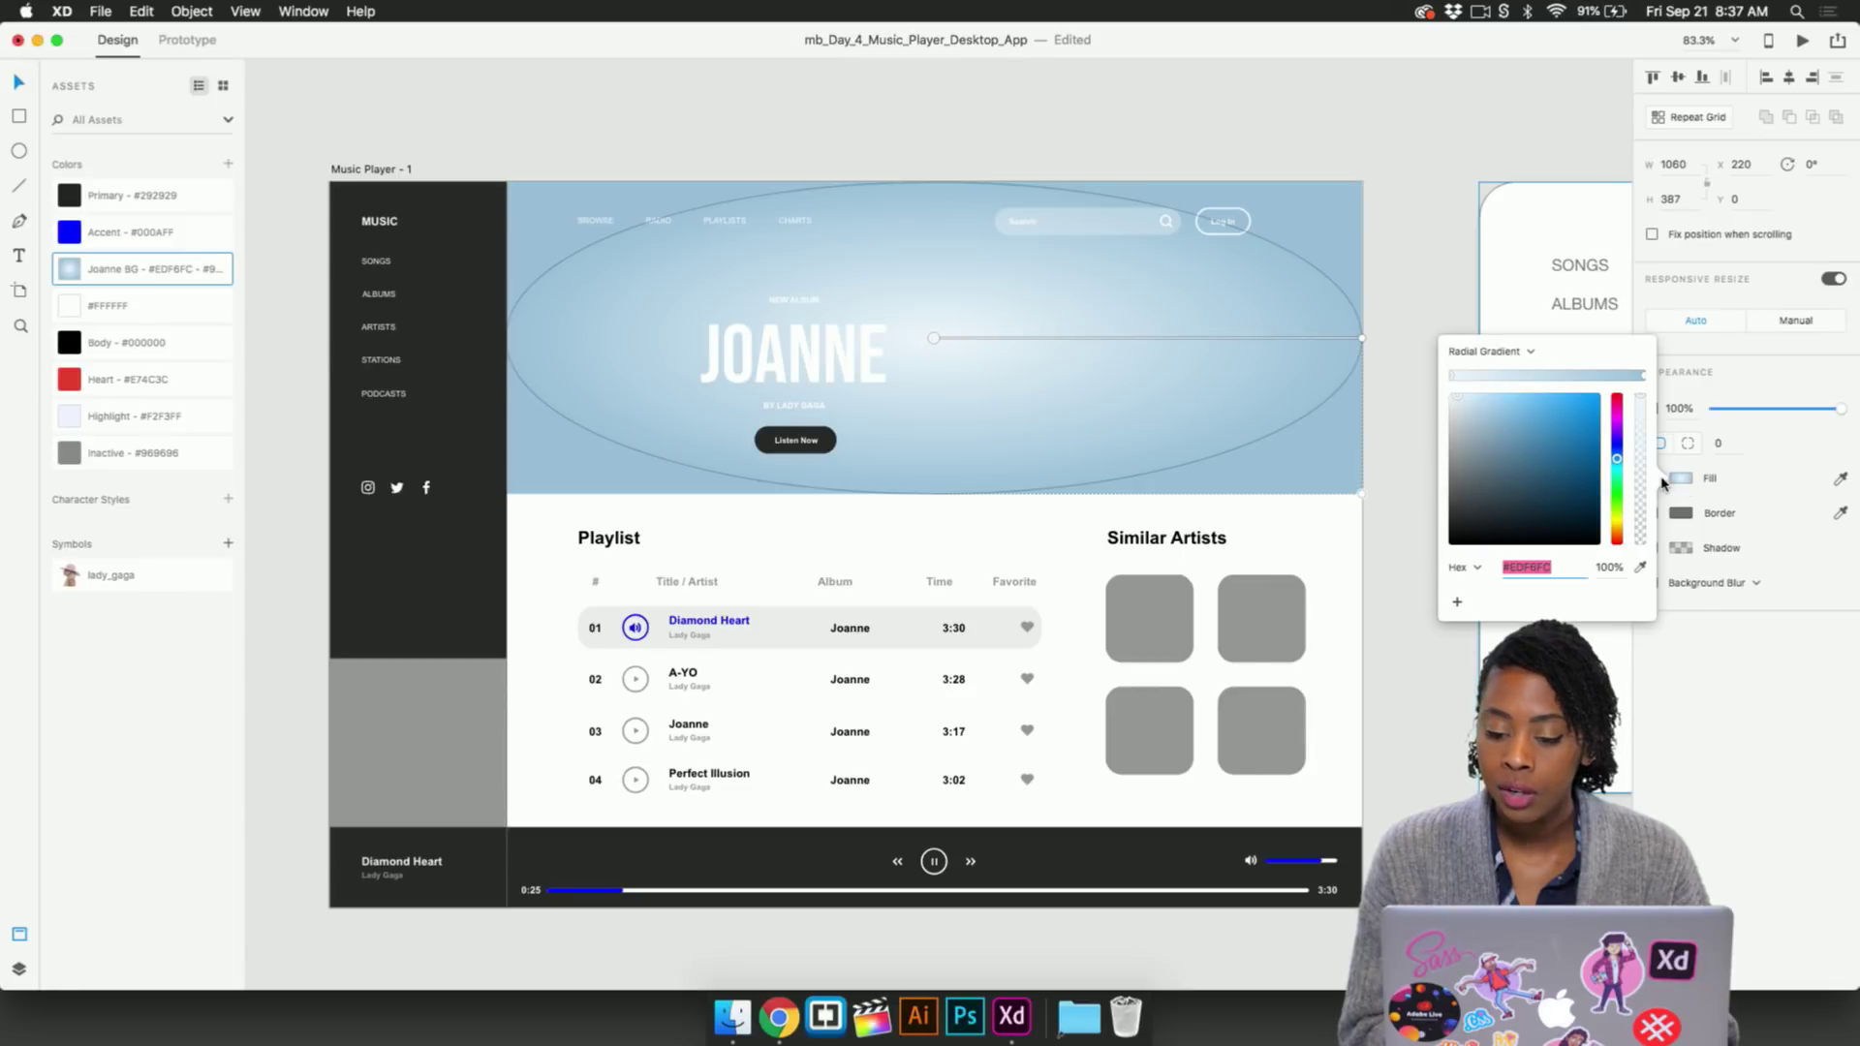
click(1533, 353)
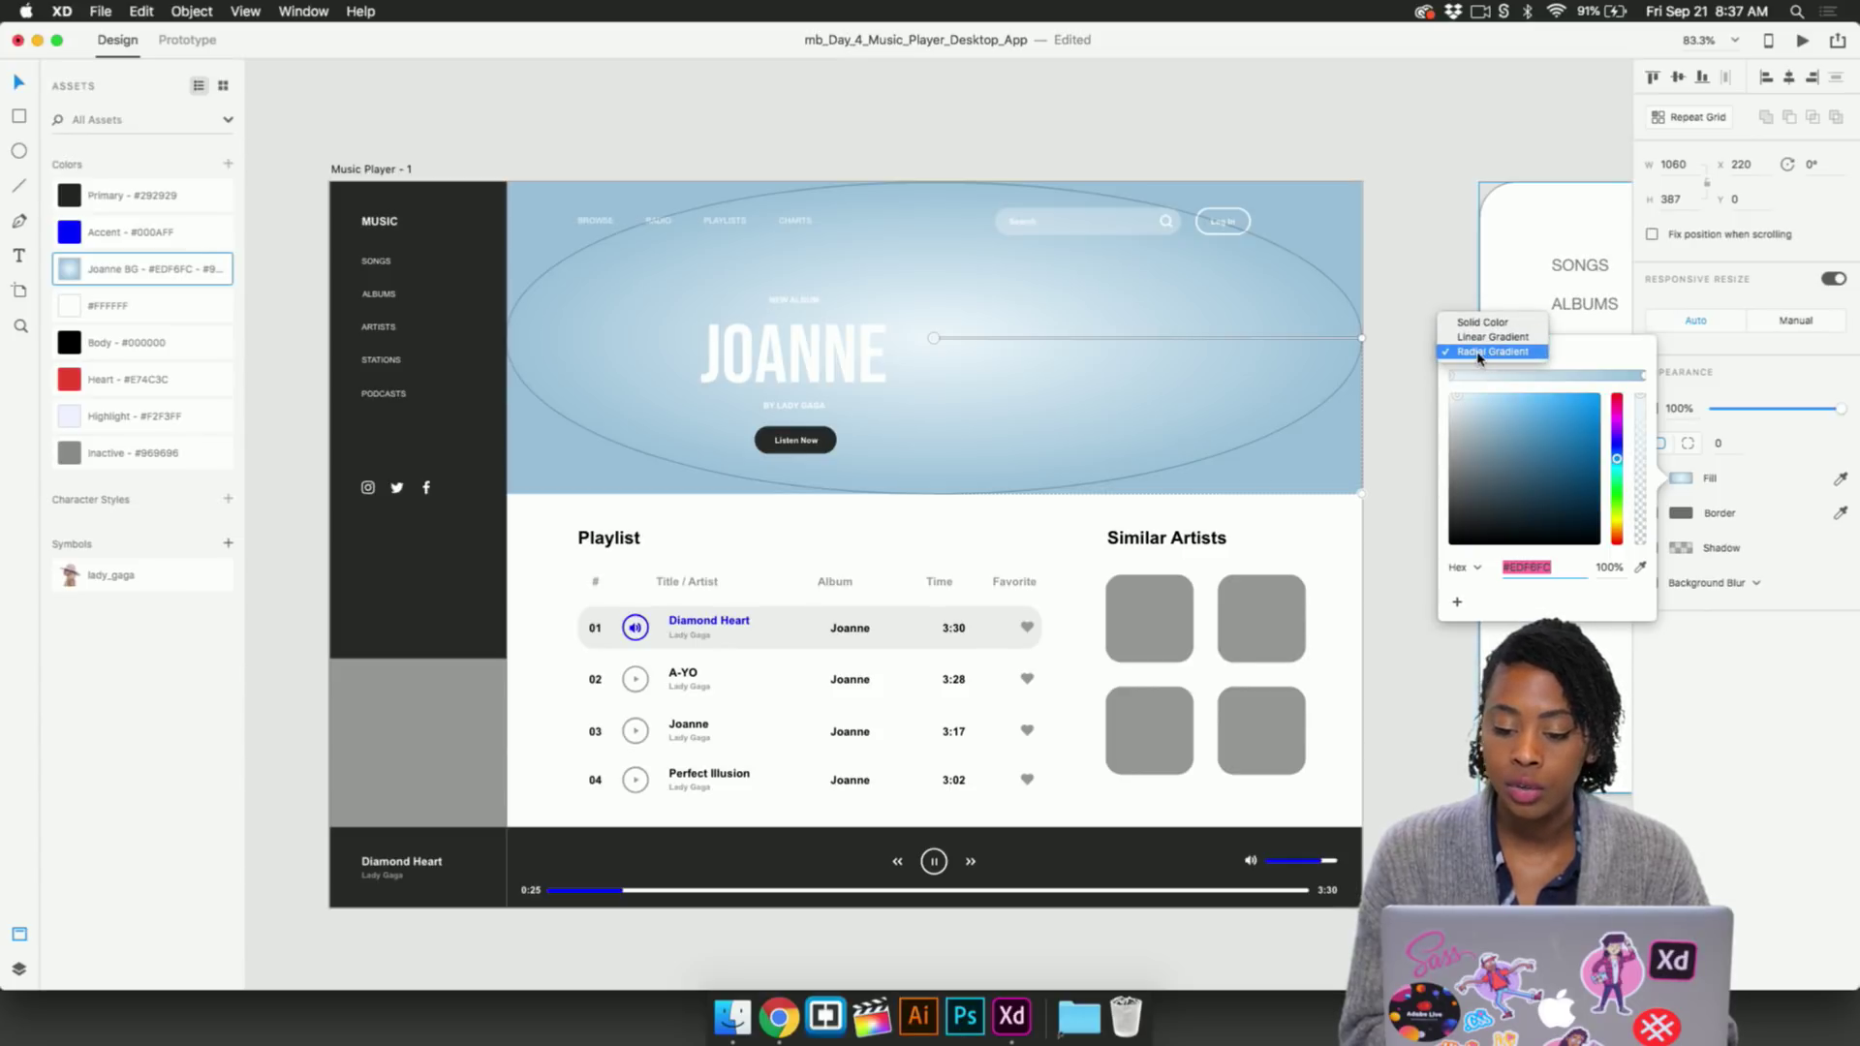
click(1599, 366)
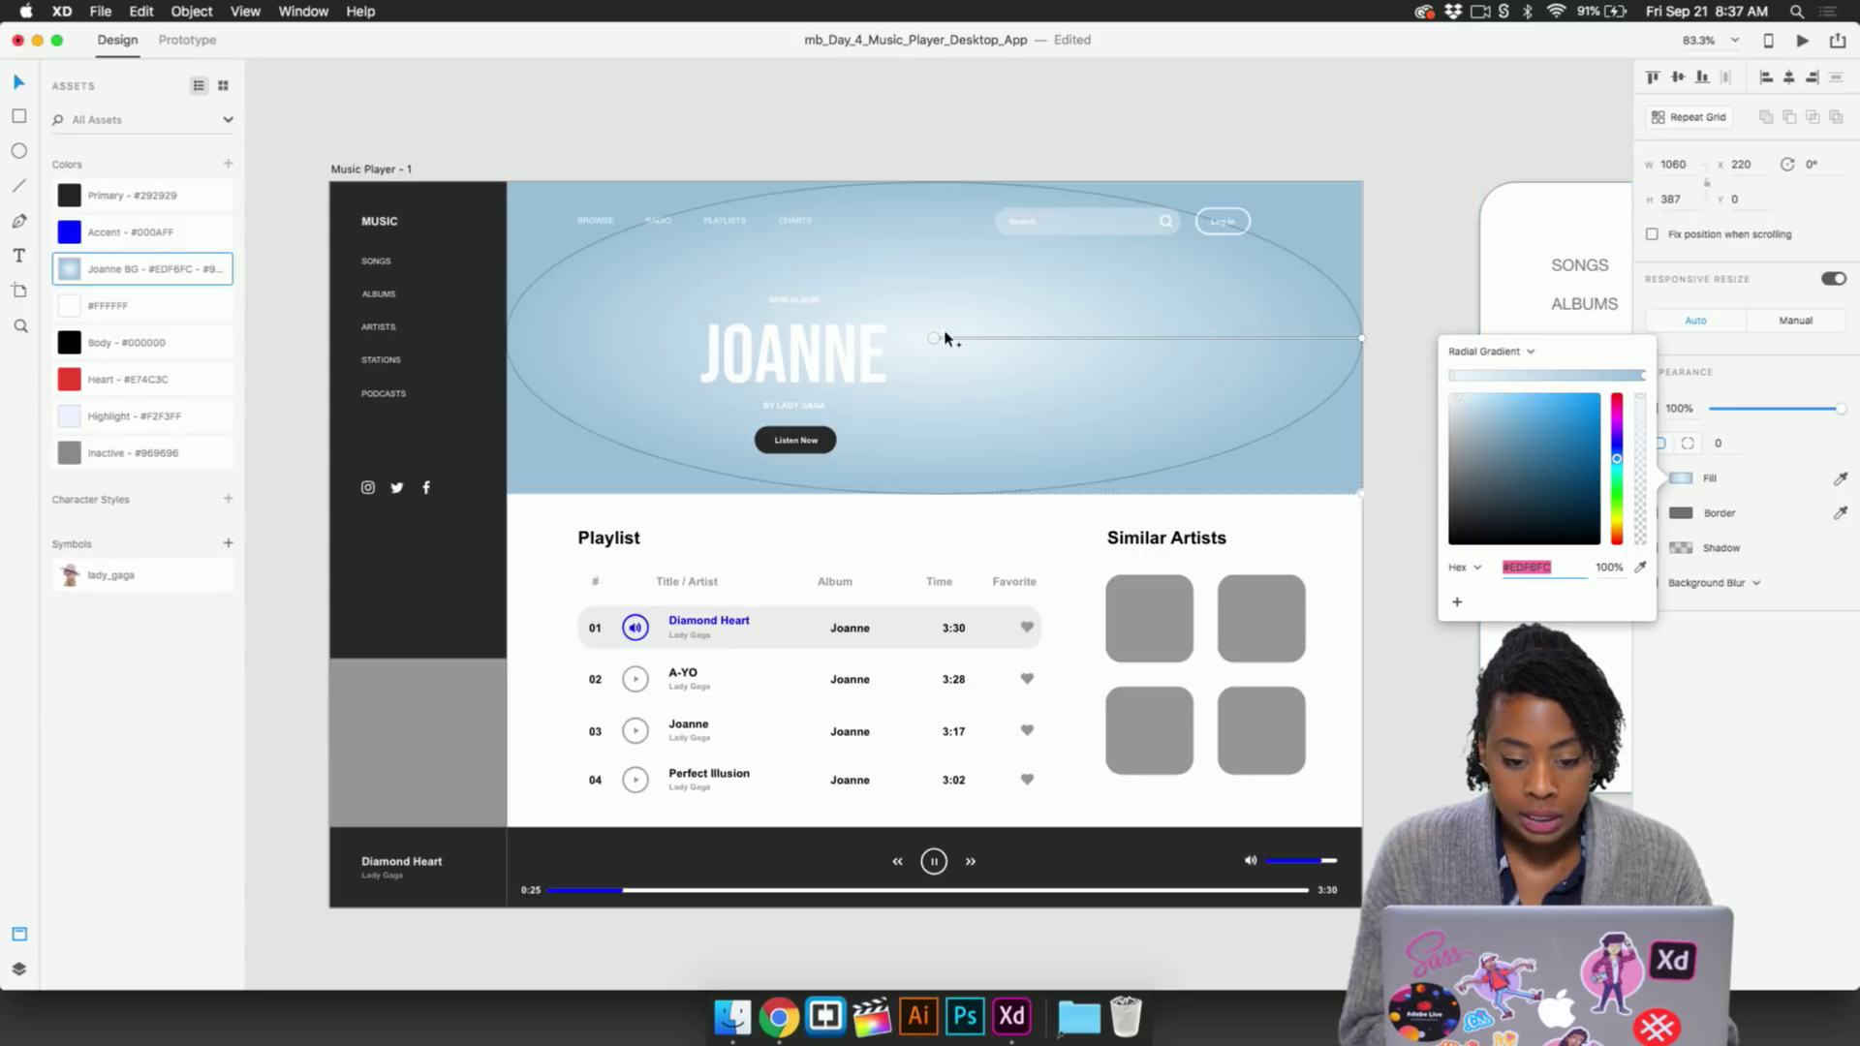
drag(933, 338, 985, 340)
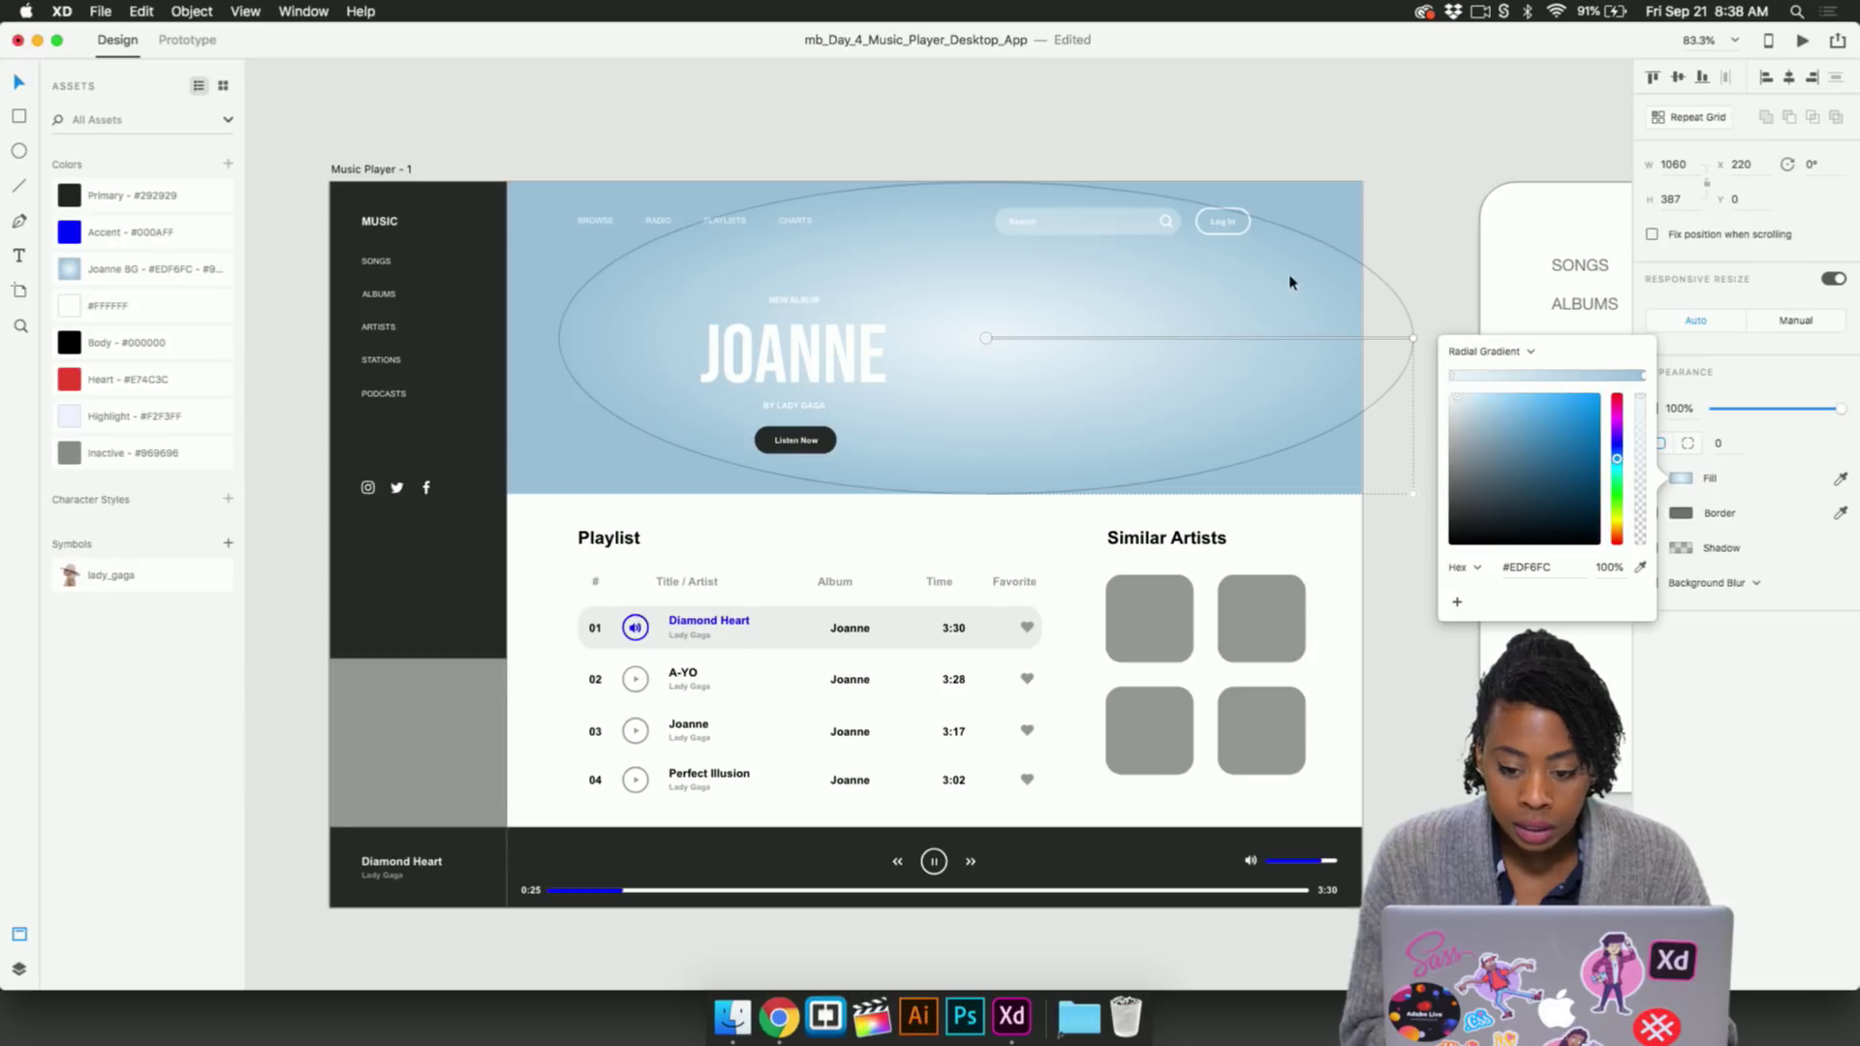
click(1444, 227)
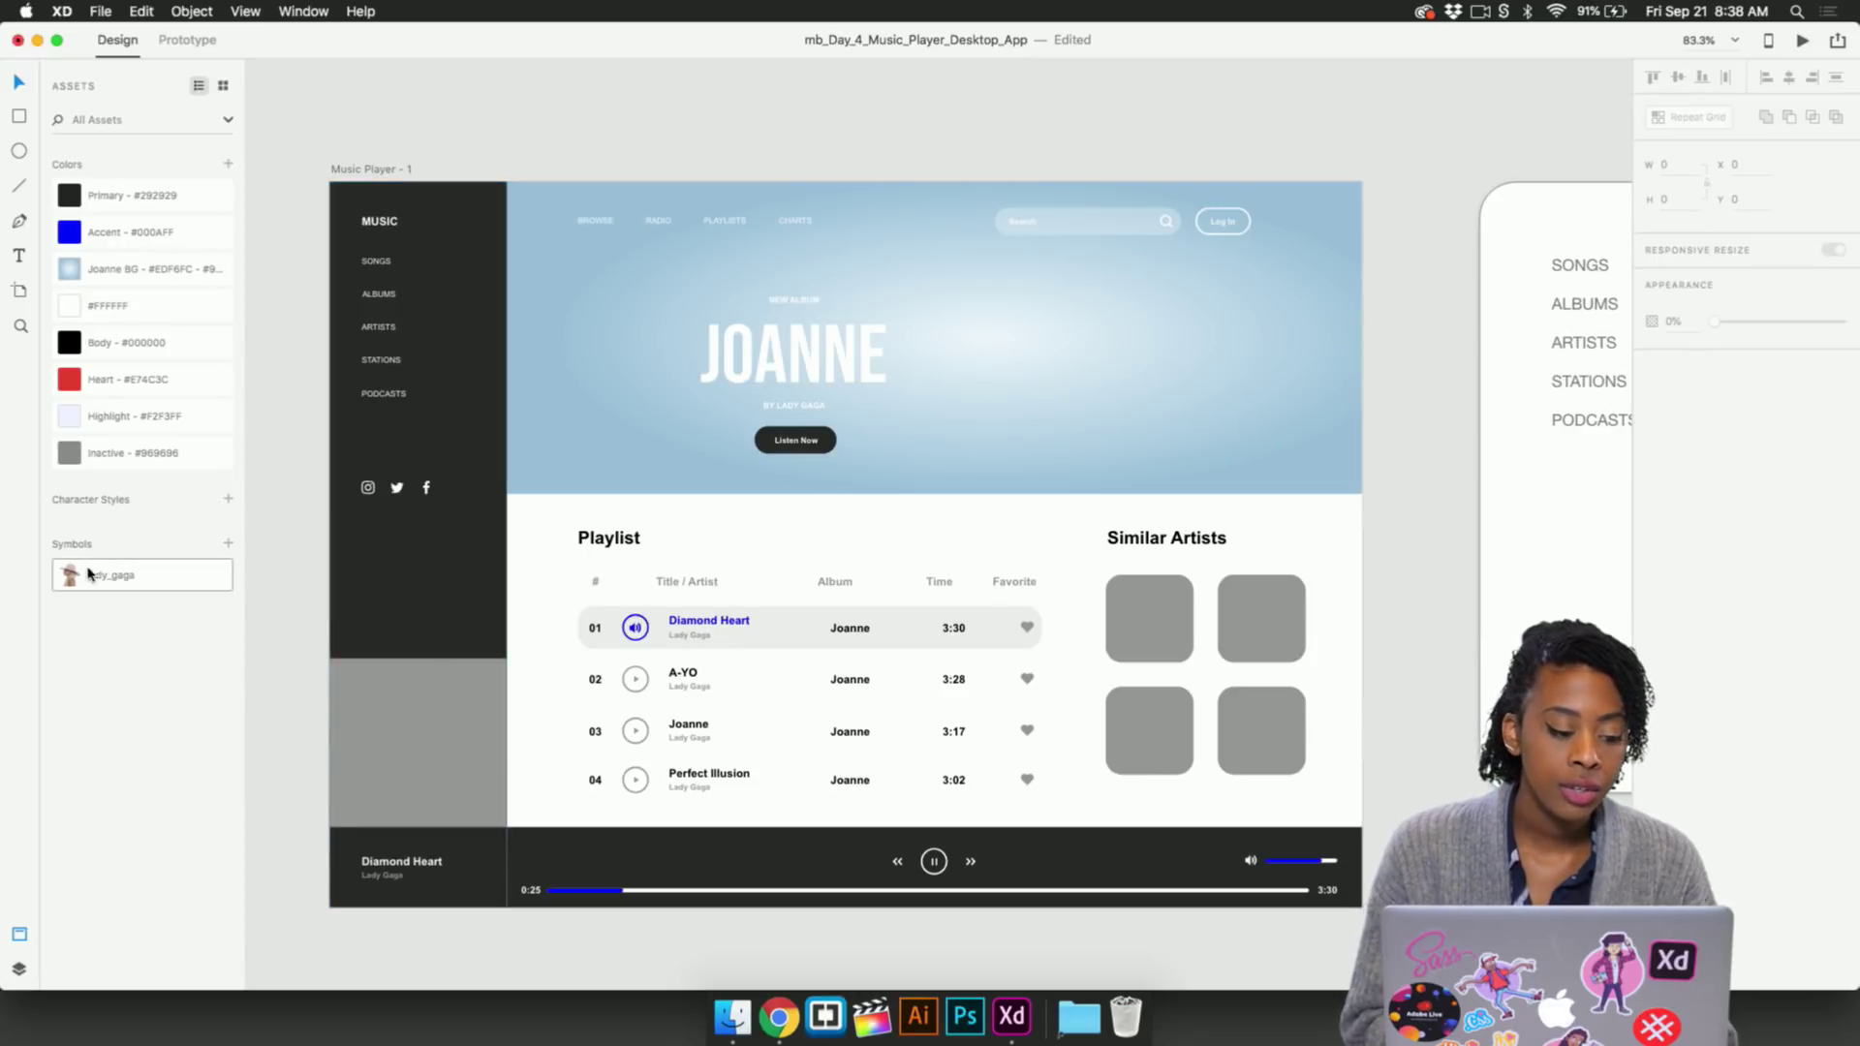
Place the lady_gaga symbol on the Music Player – 1 artboard and ungroup the symbol
drag(70, 579, 968, 441)
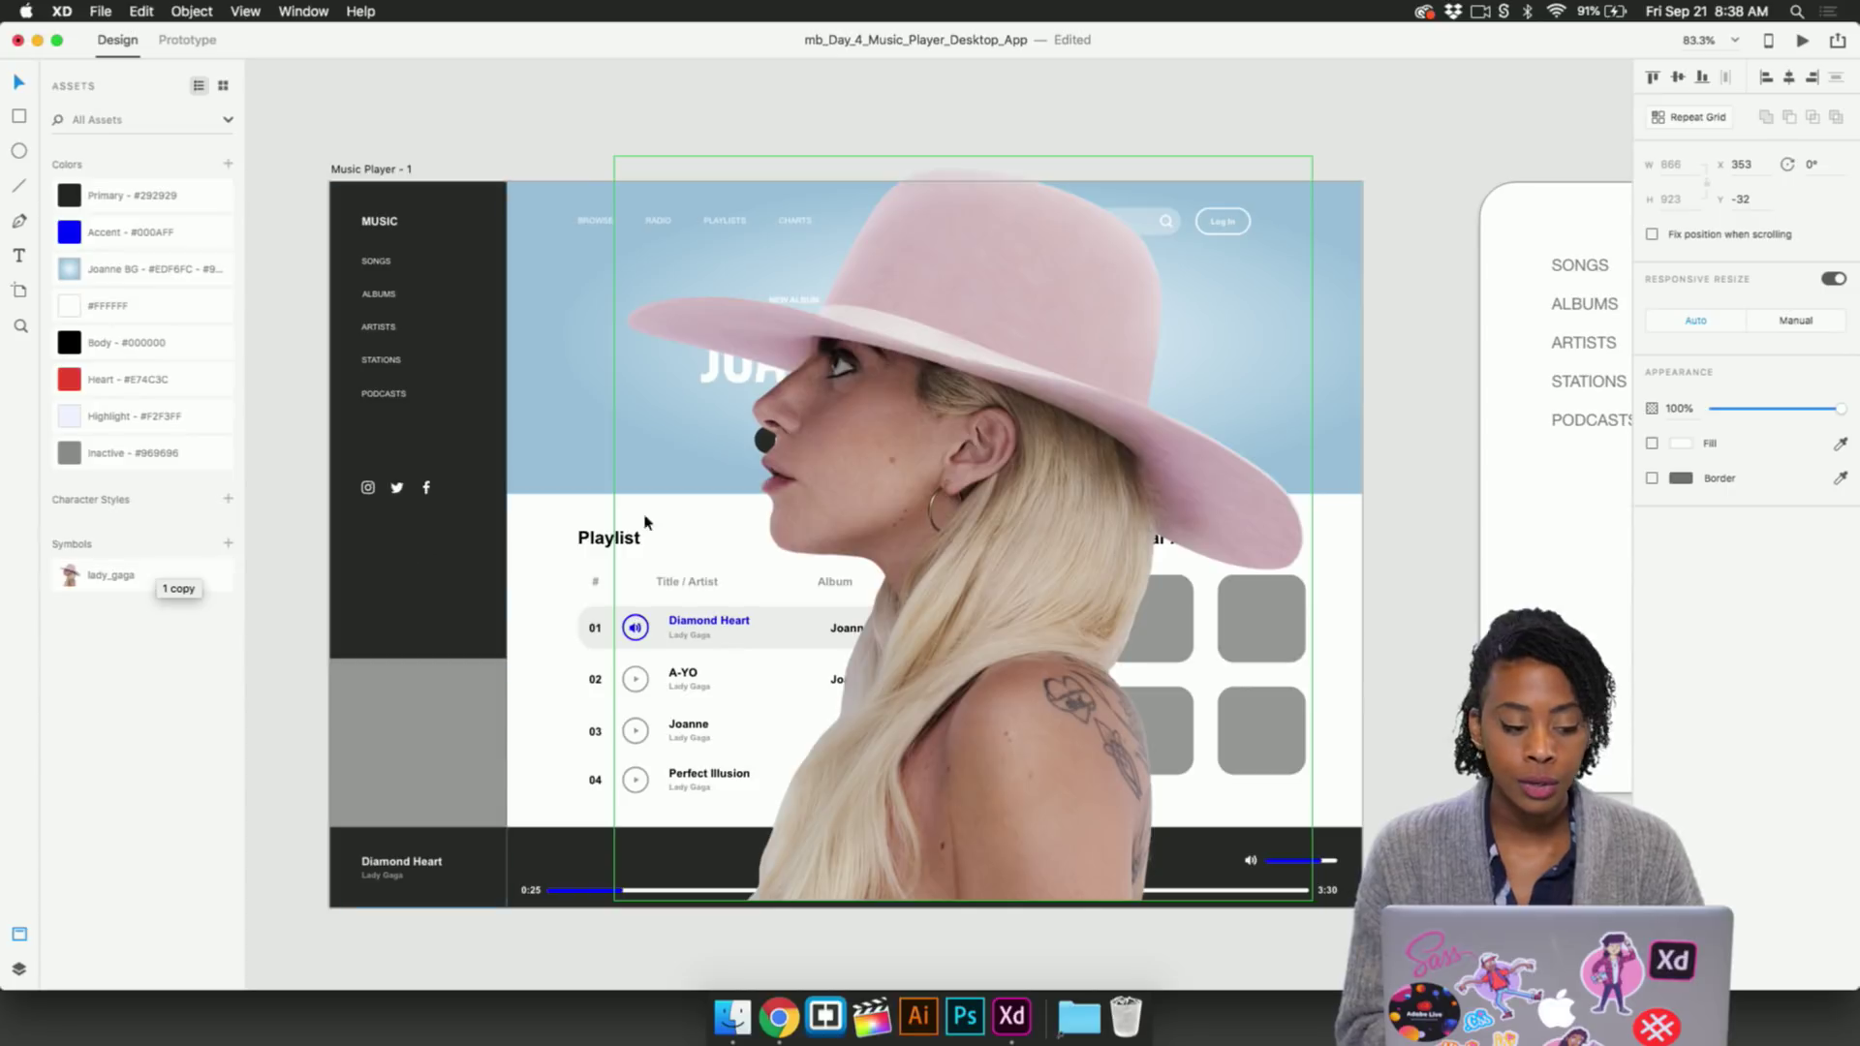
right_click(997, 370)
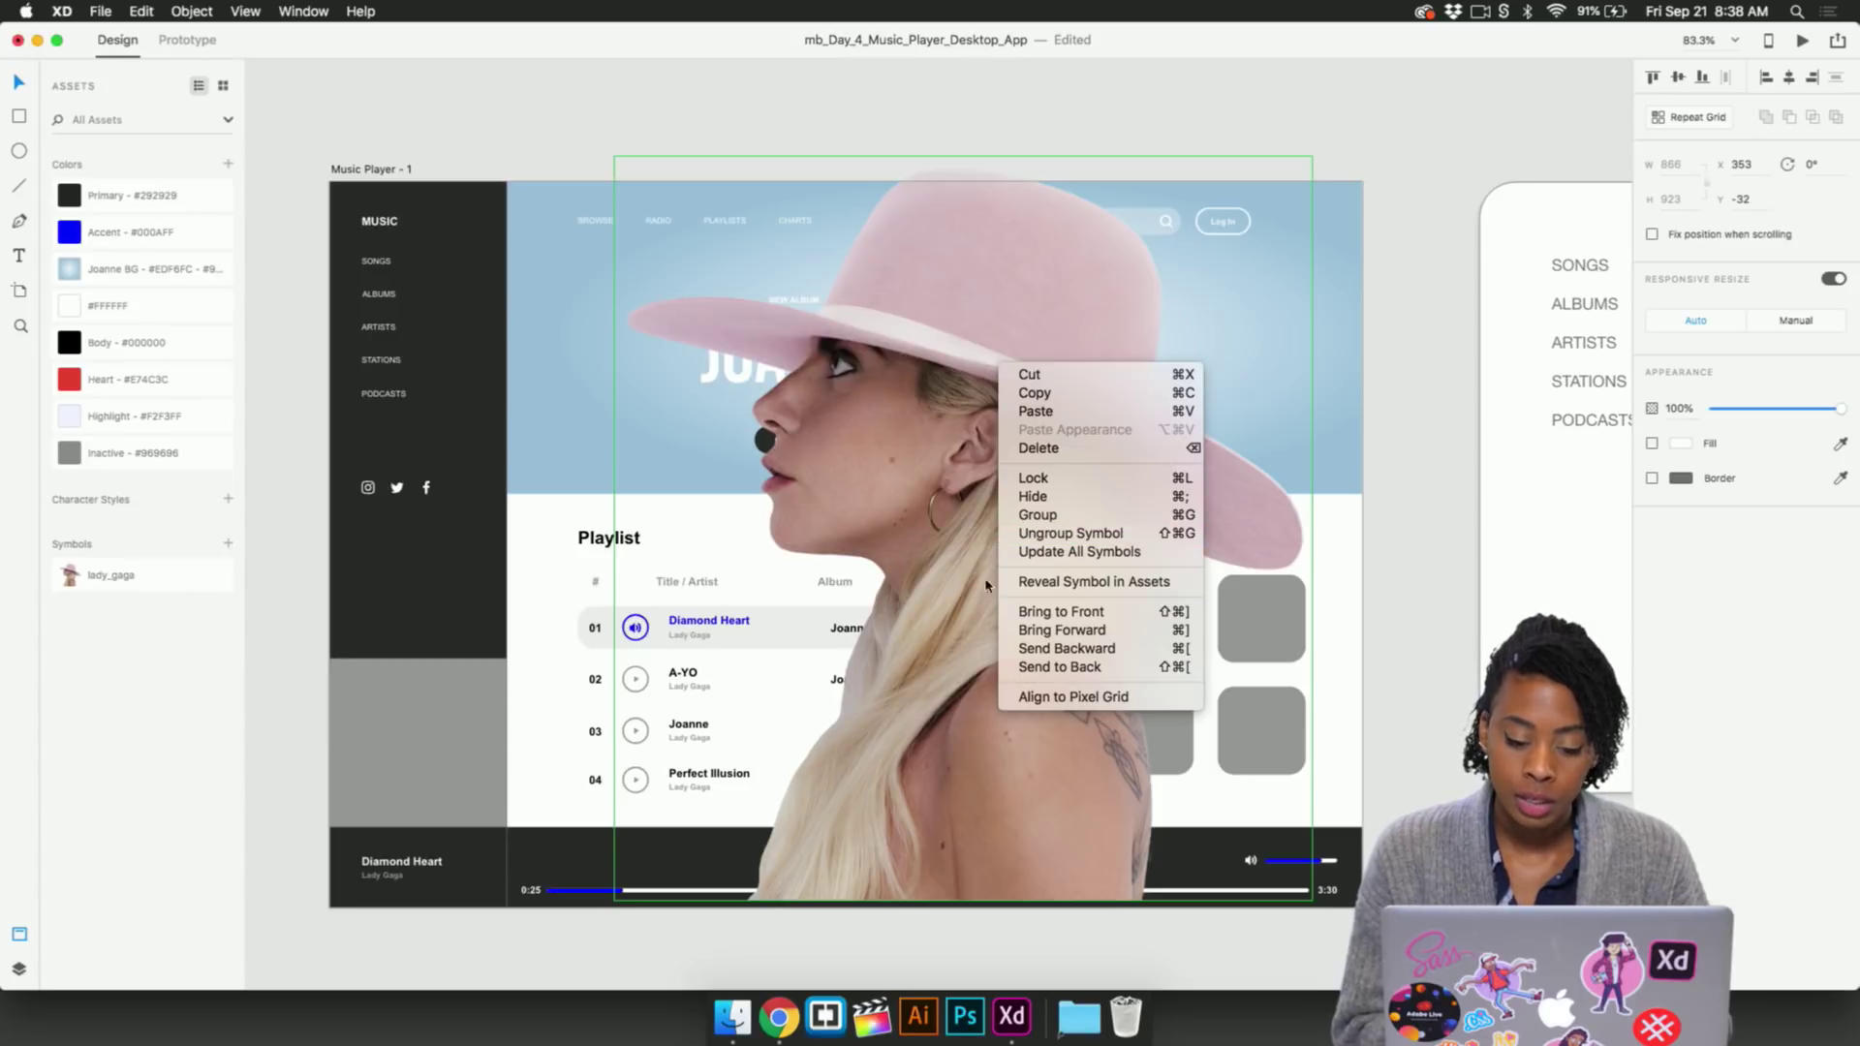
click(1101, 534)
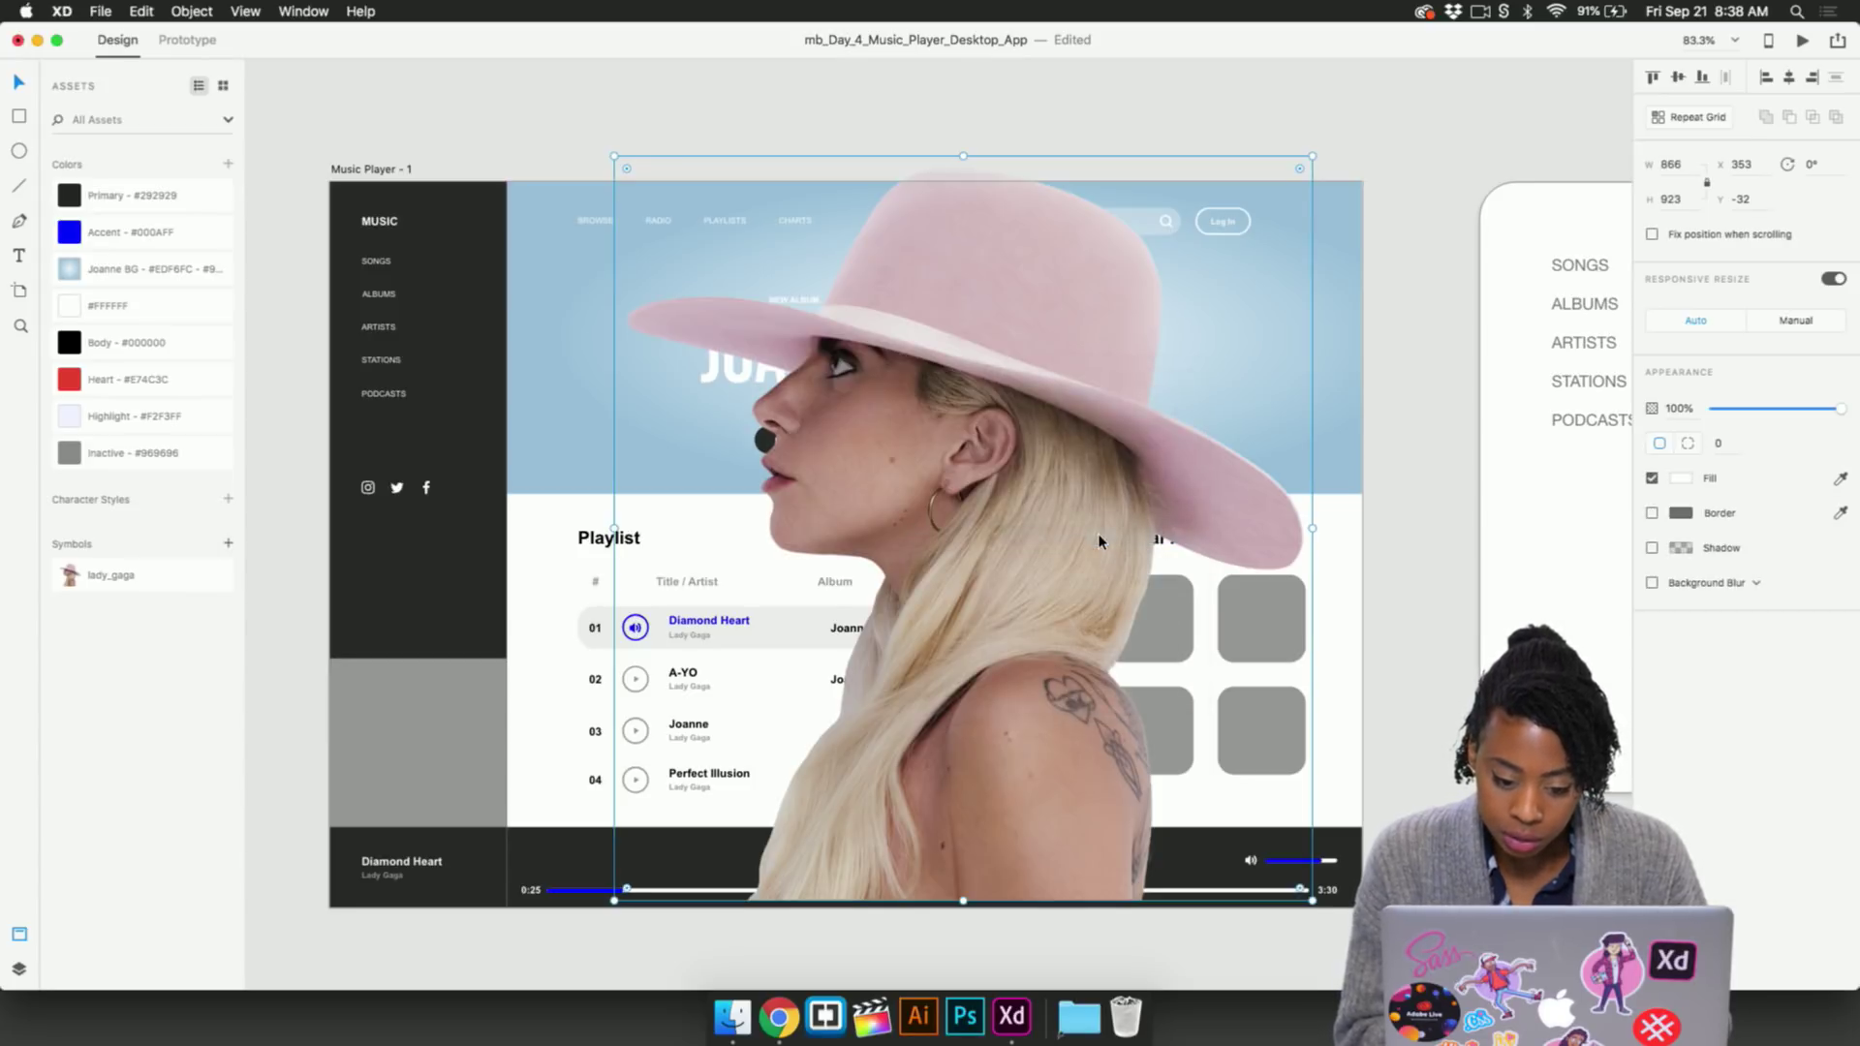
Scale the singer image to about 271 × 289 and position it beside the JOANNE title, resting on the header's lower edge
drag(1312, 900, 889, 518)
drag(801, 414, 1075, 496)
drag(1174, 544, 1127, 518)
drag(1128, 239, 1107, 260)
mouse_move(1043, 332)
mouse_down()
mouse_move(1084, 336)
mouse_move(1056, 348)
mouse_up()
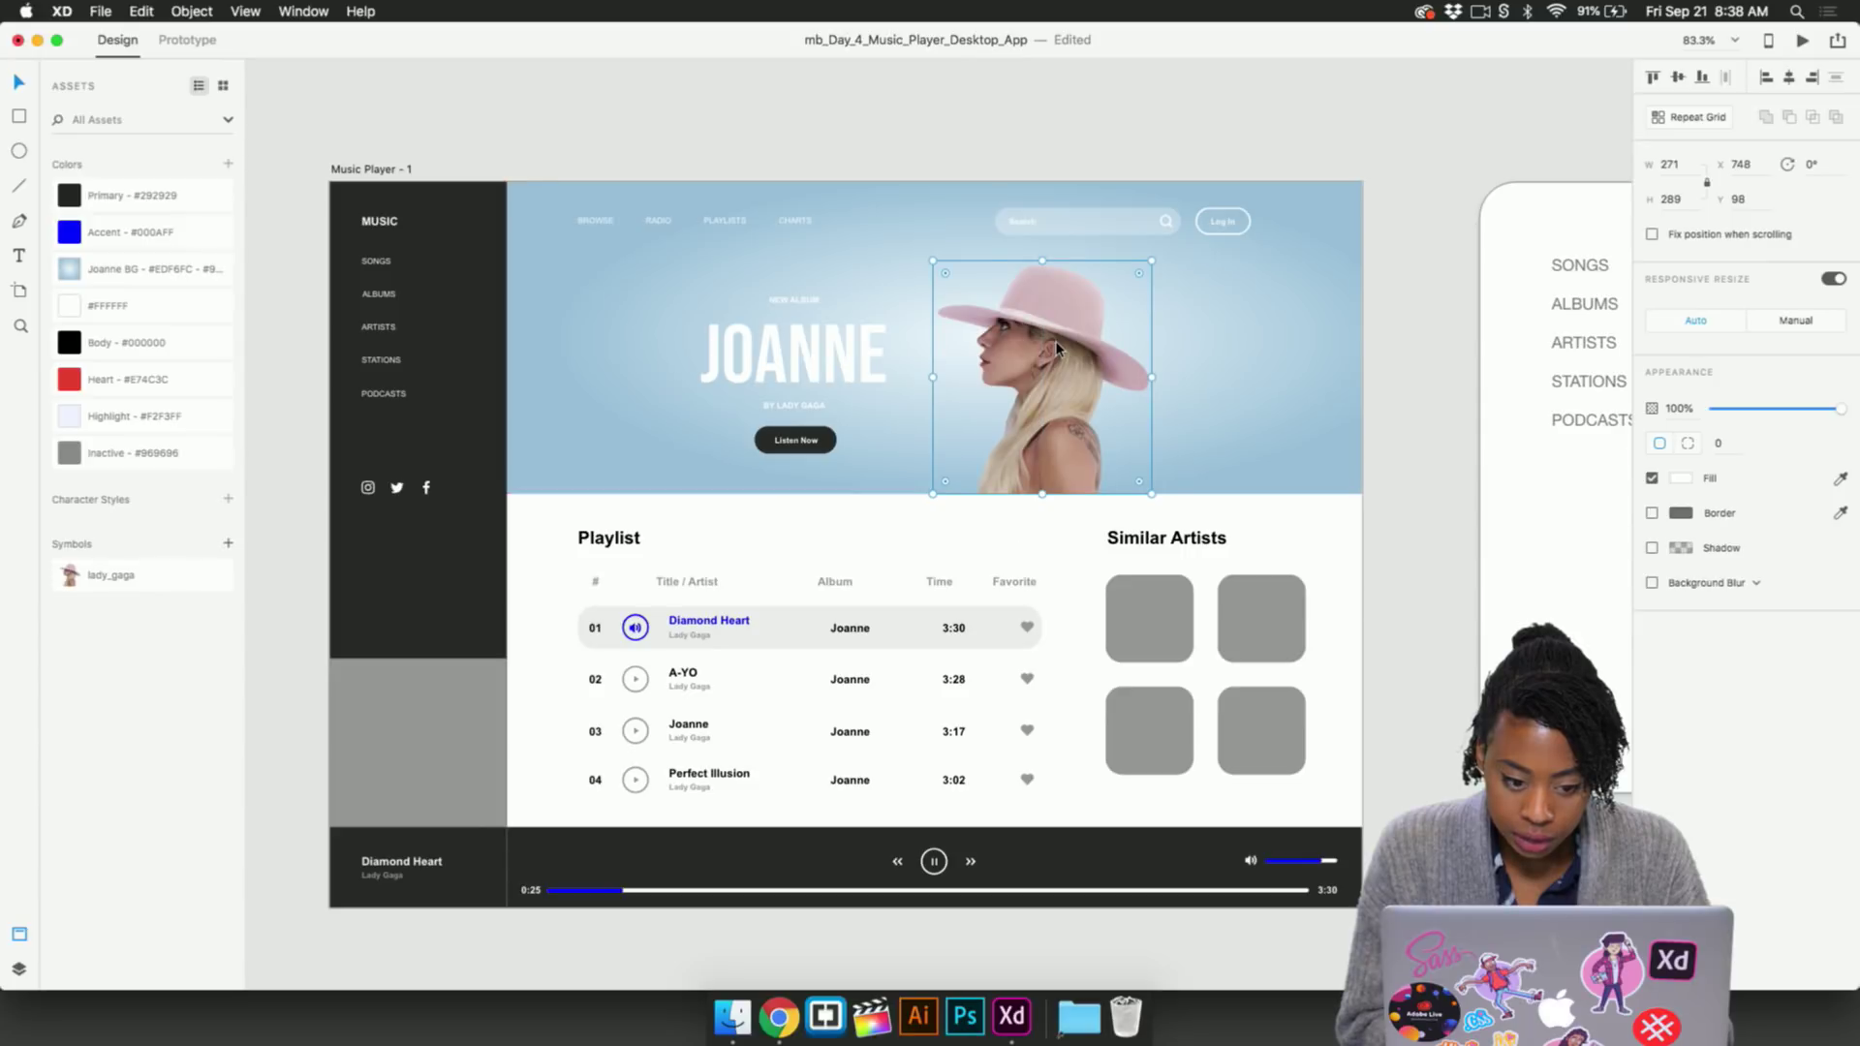
click(969, 166)
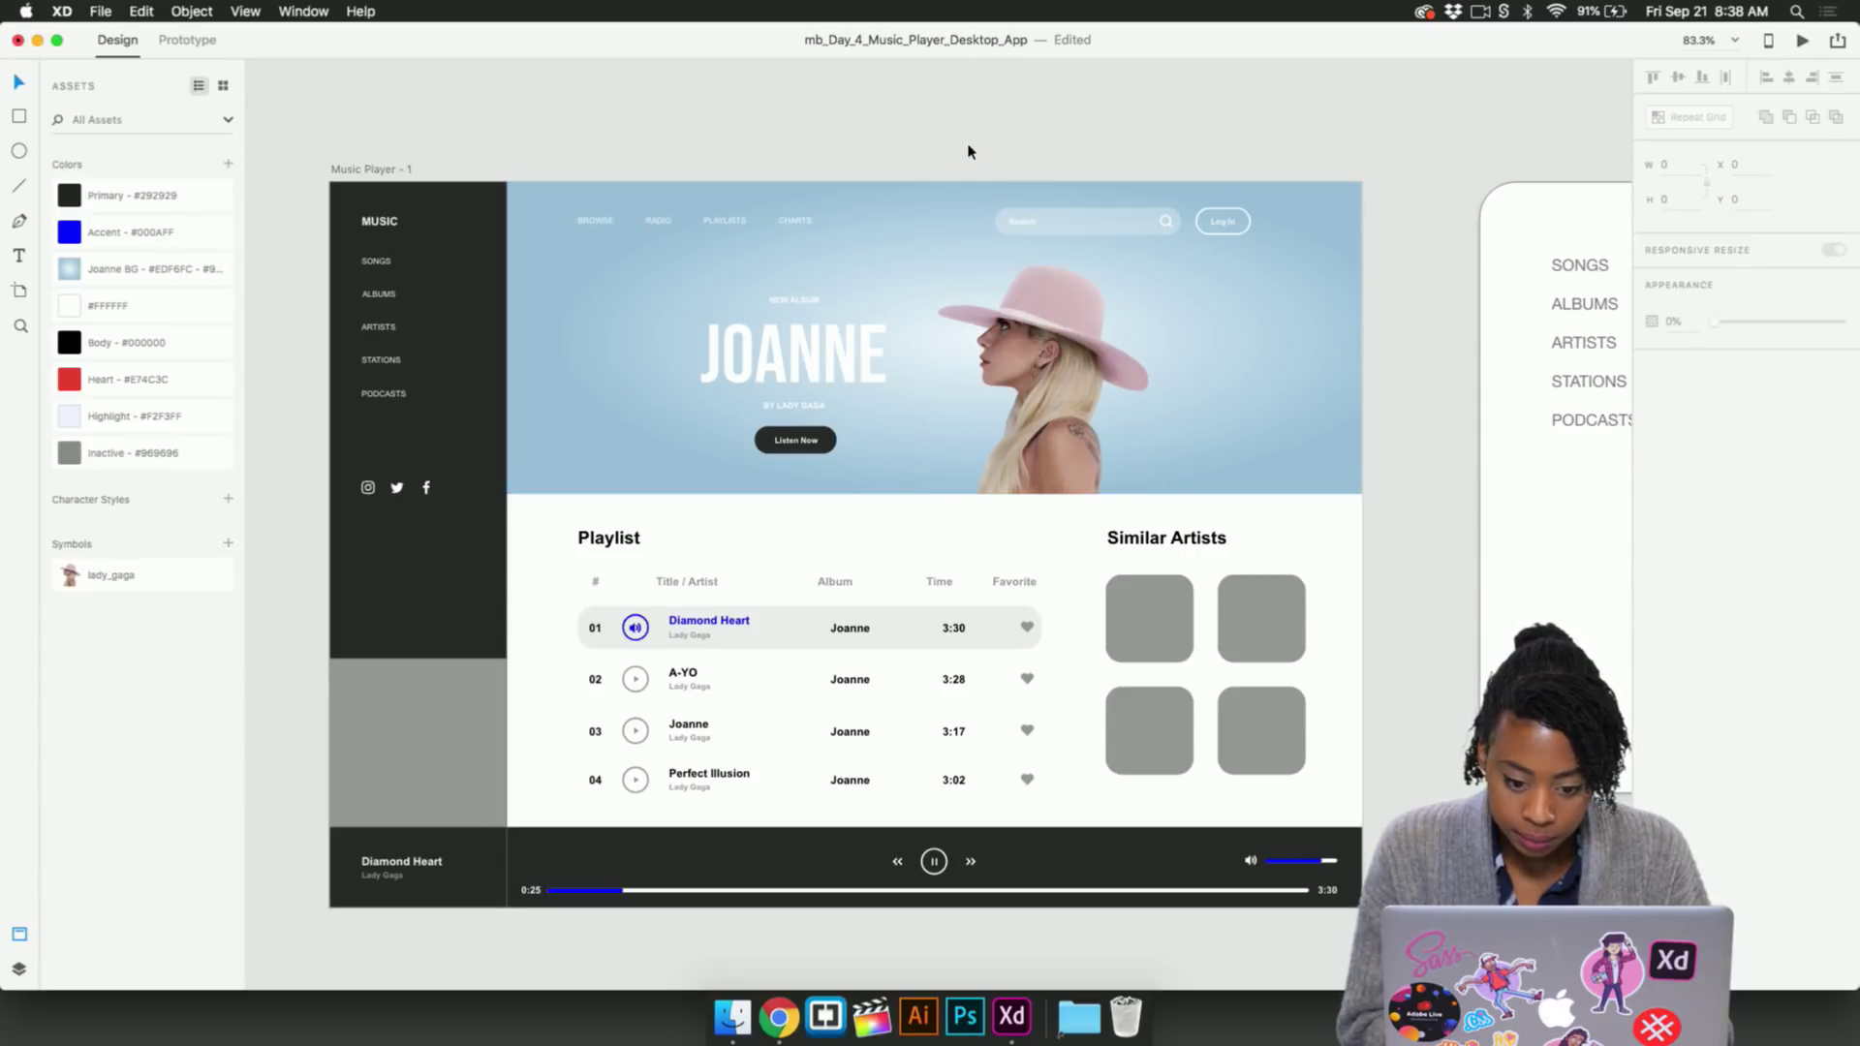
Fill the Listen Now button with the Accent #000AFF color from the document's saved colors
click(830, 441)
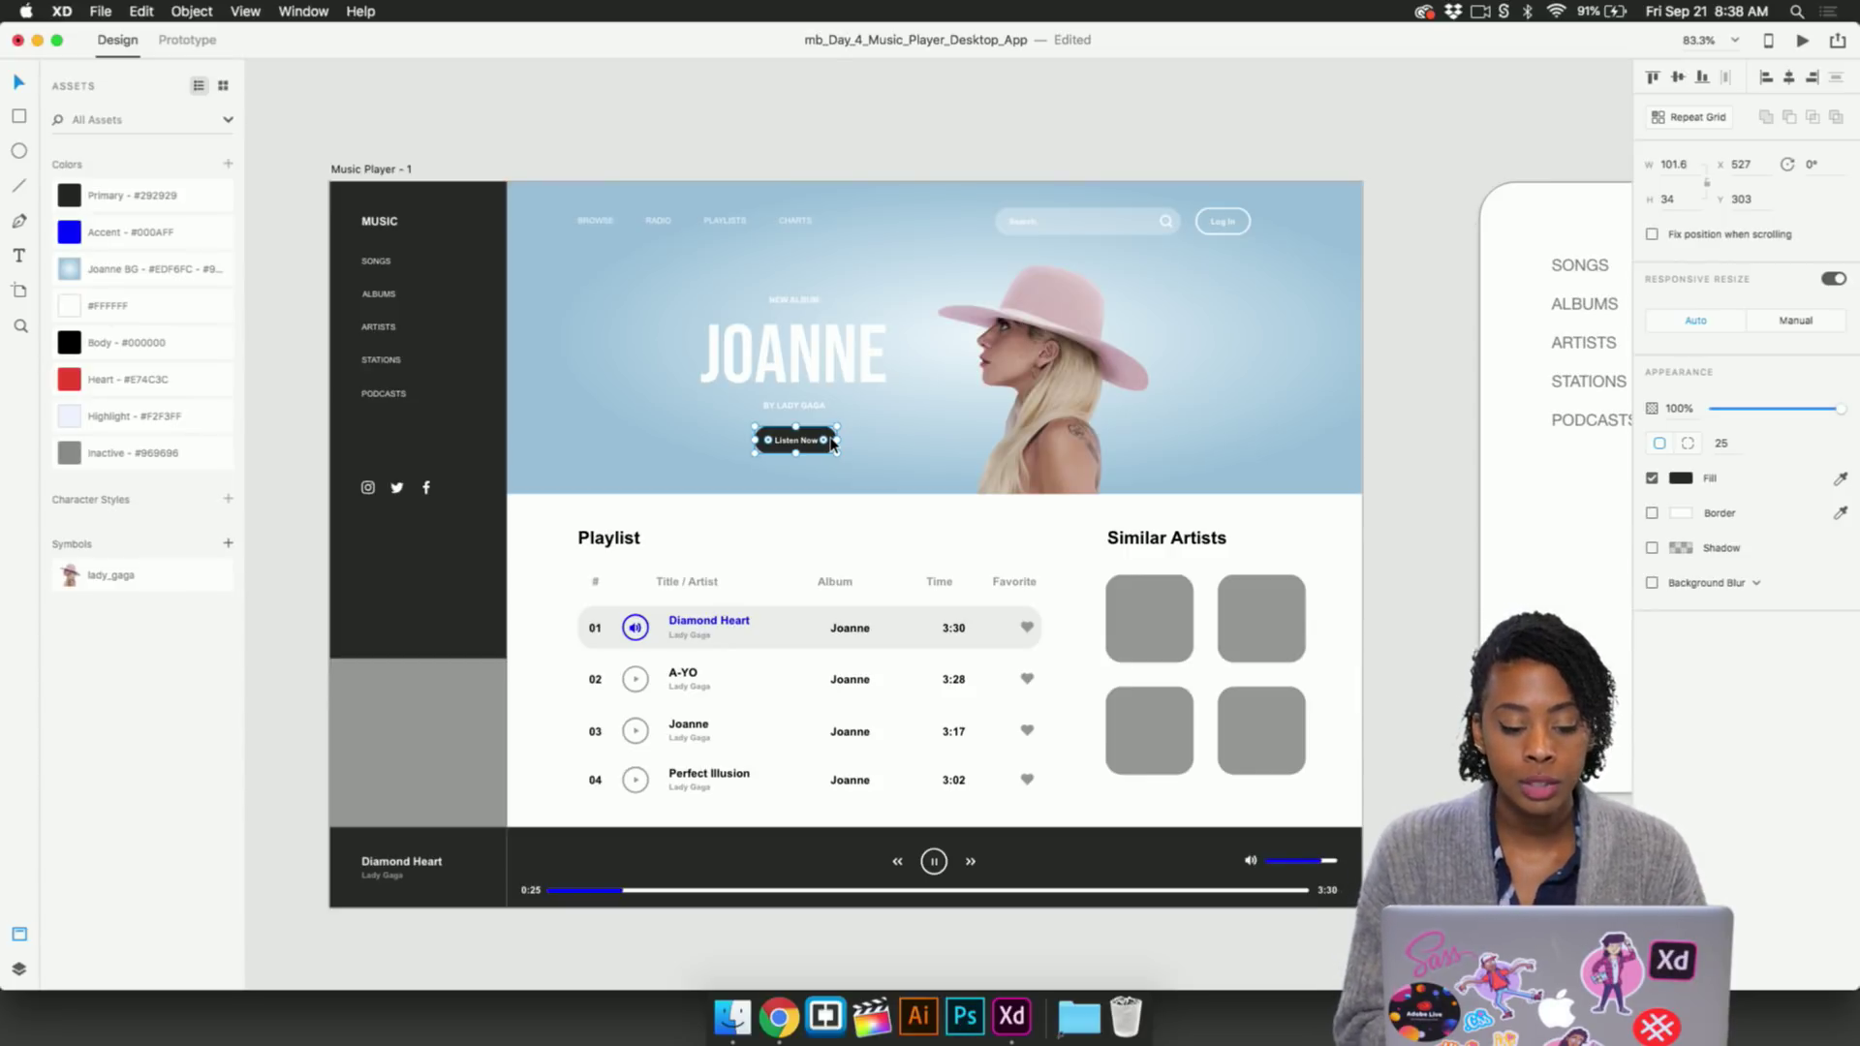
scroll(830, 441, up, 2)
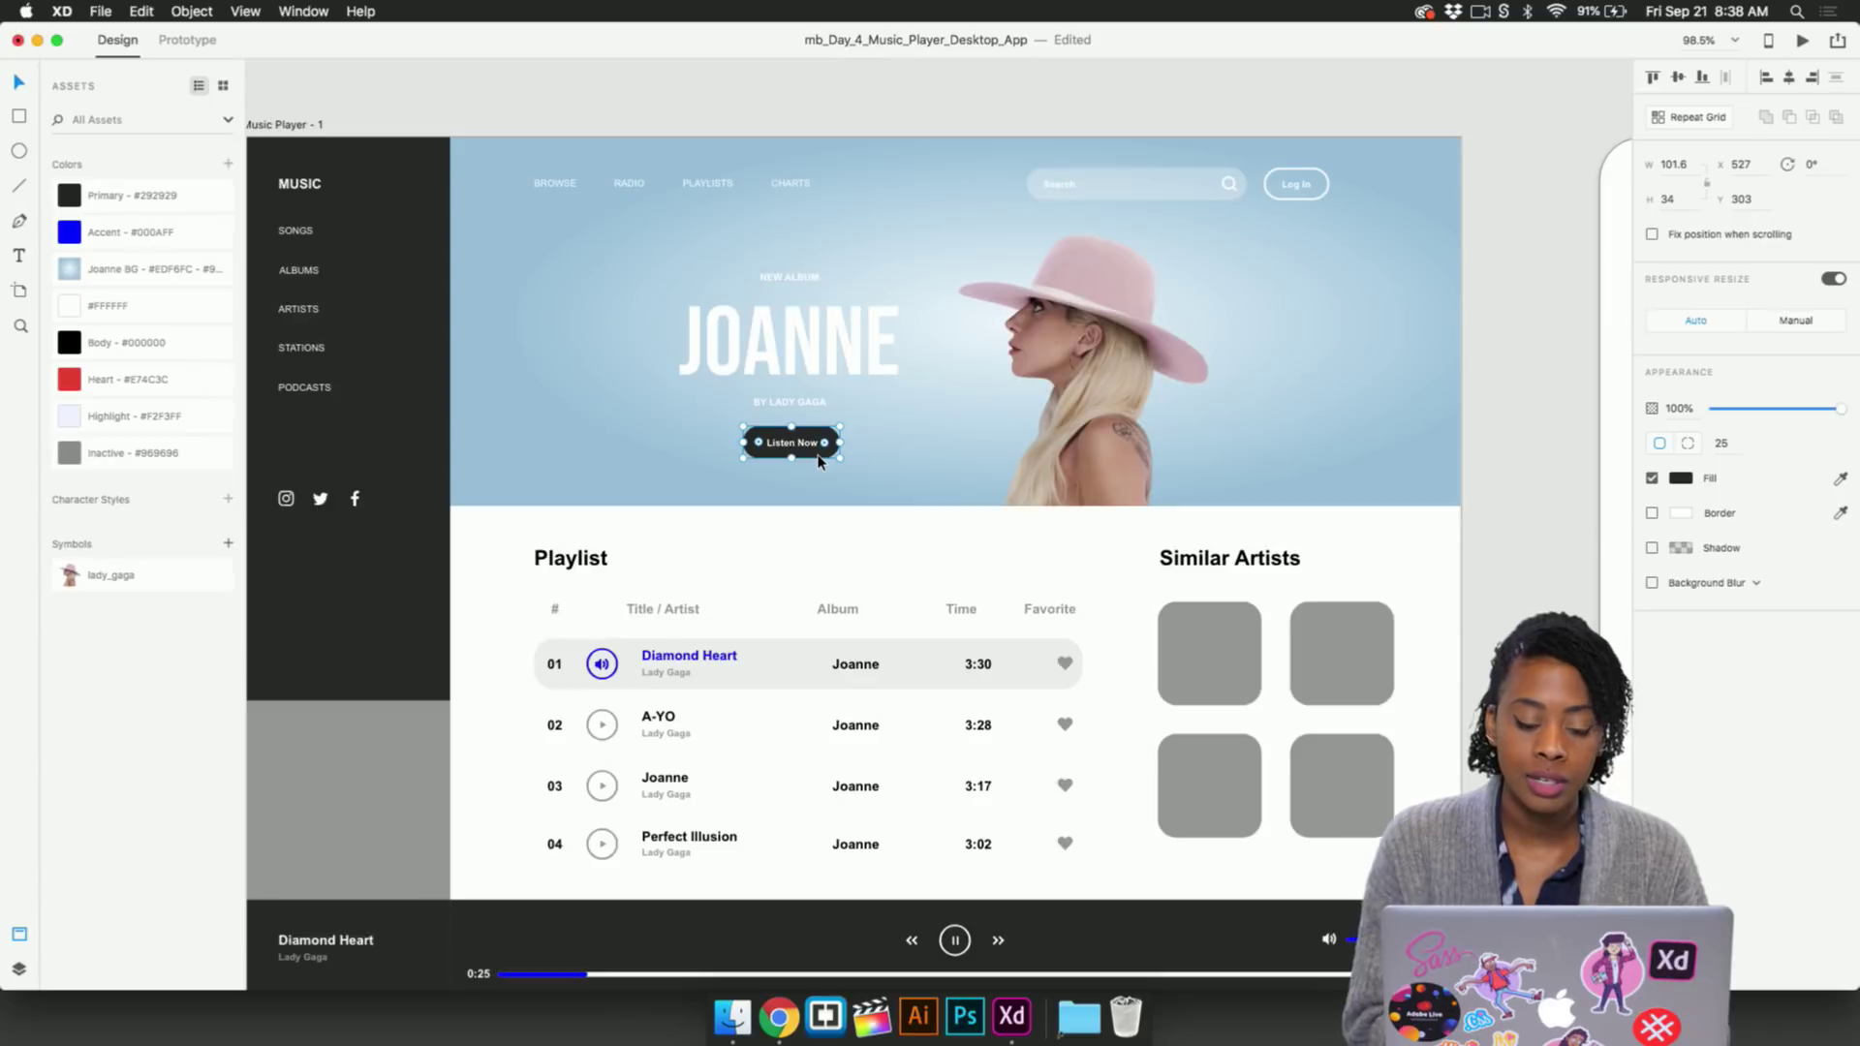
scroll(818, 459, up, 5)
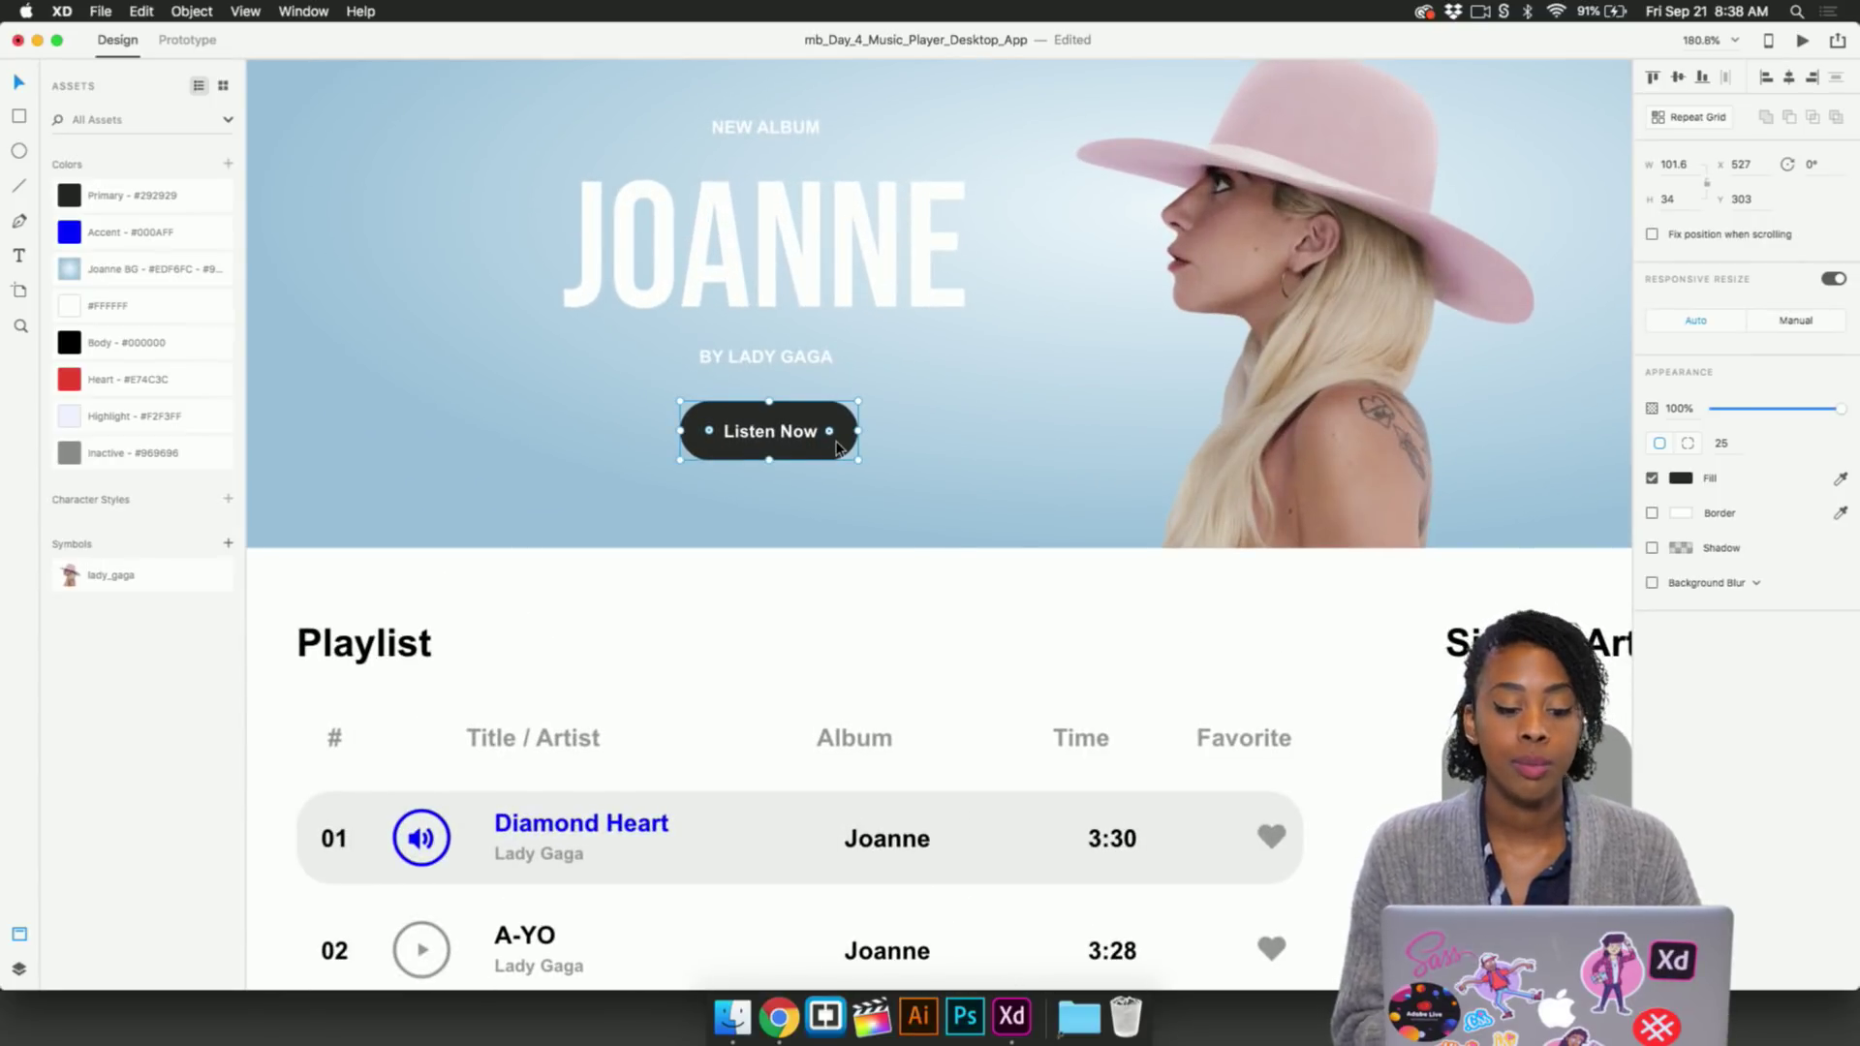
click(69, 232)
click(617, 462)
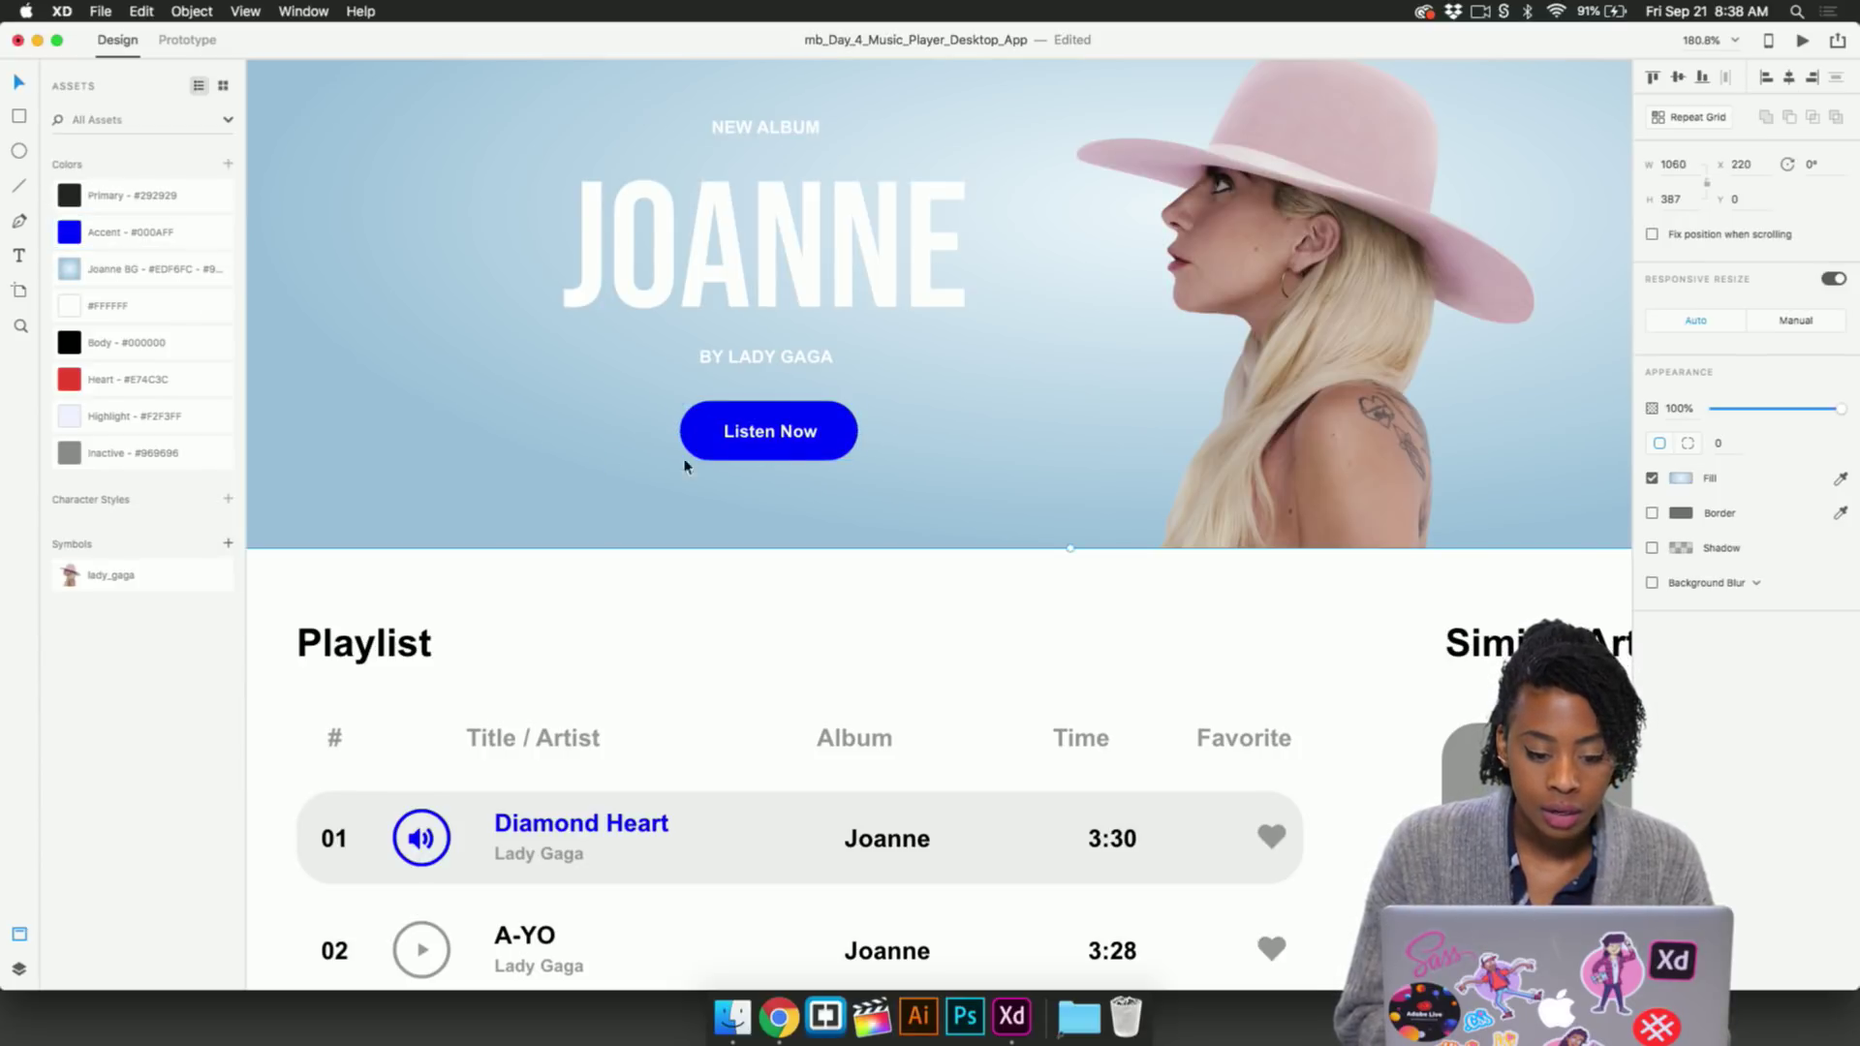
Delete the ALBUMS, ARTISTS, STATIONS and PODCASTS entries from the sidebar menu, keeping only SONGS
scroll(845, 461, down, 6)
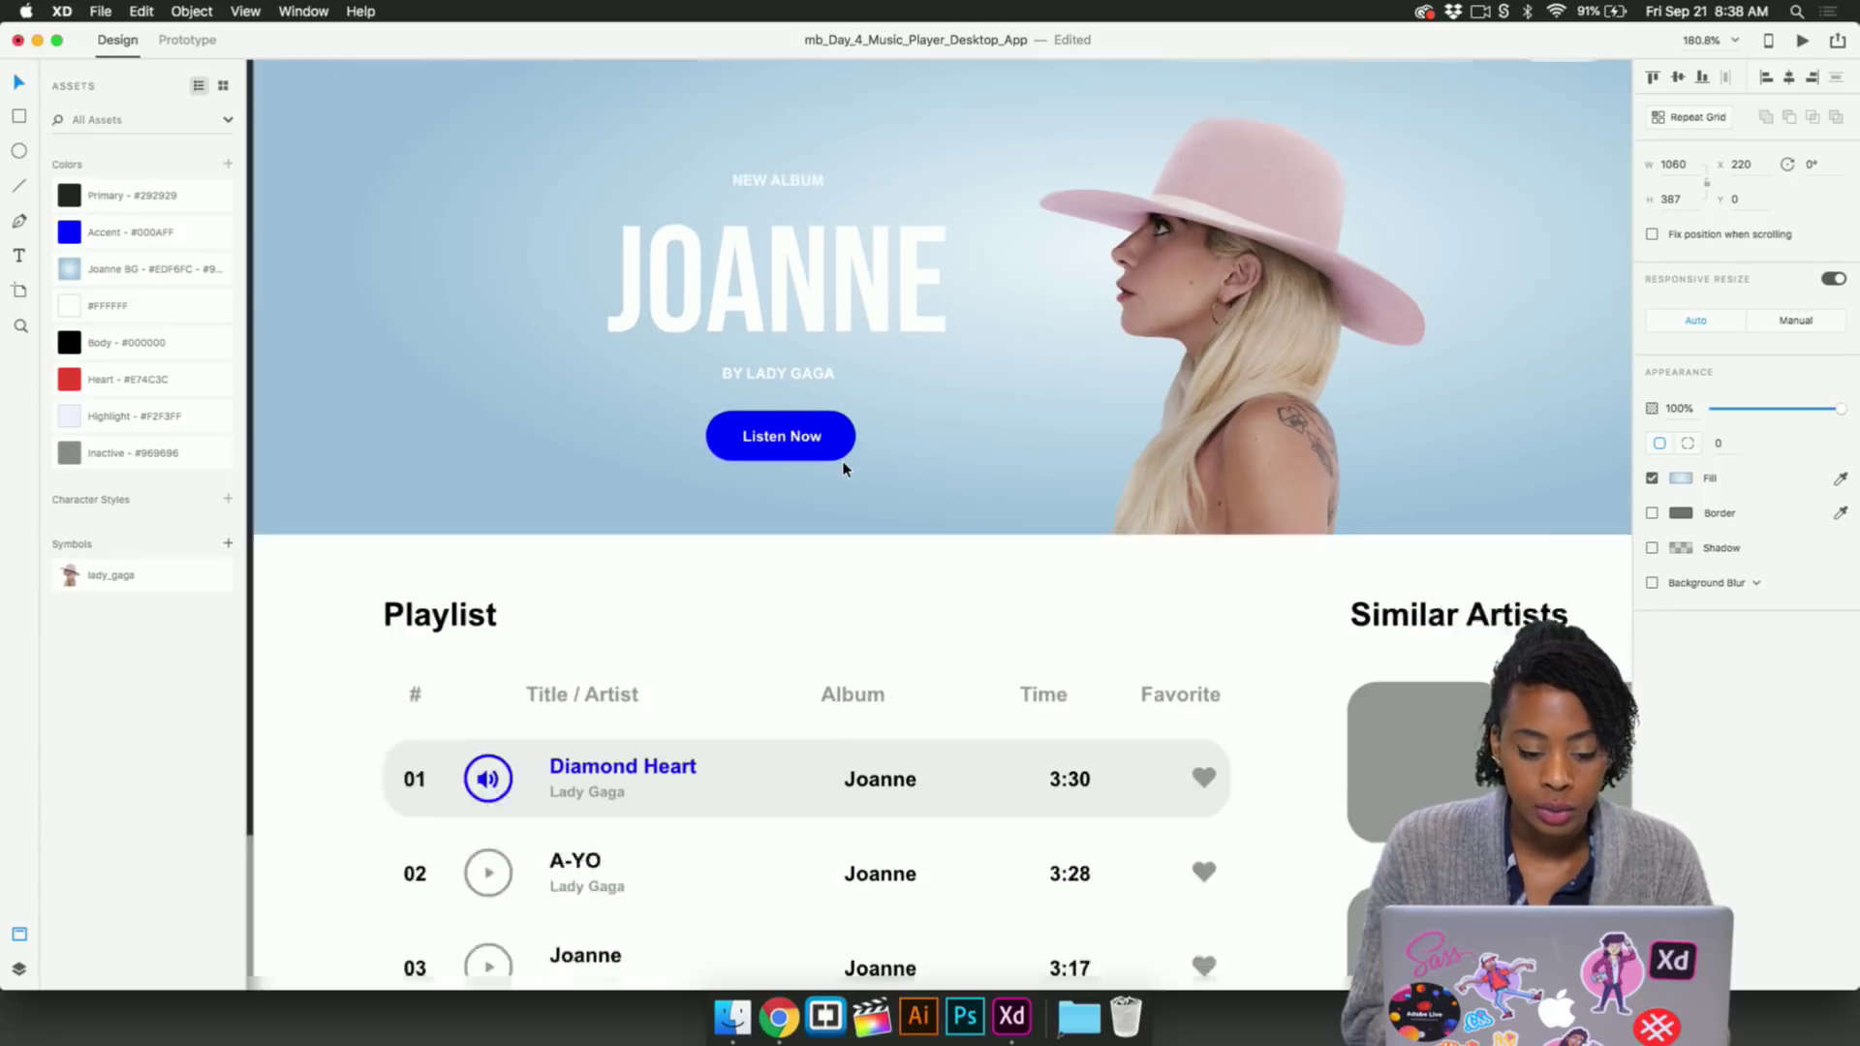
scroll(843, 470, down, 2)
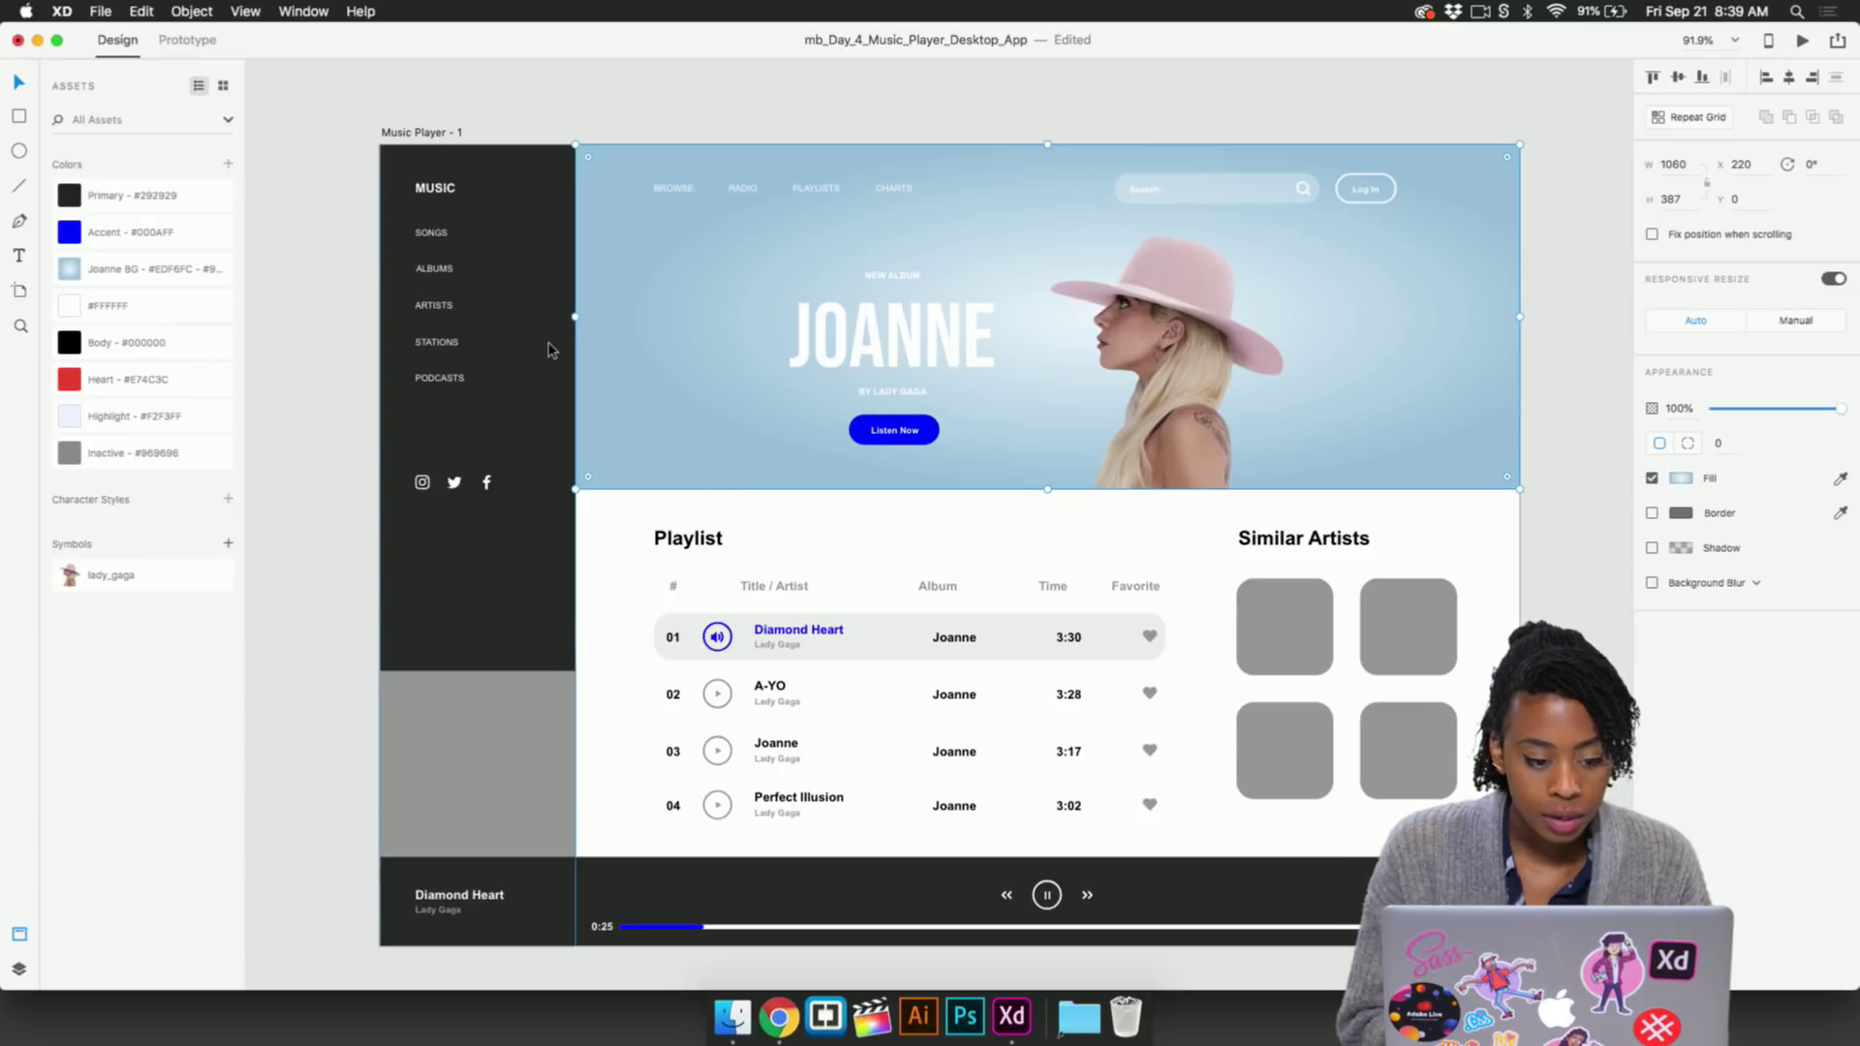
scroll(552, 351, up, 1)
scroll(552, 350, left, 1)
scroll(557, 153, up, 4)
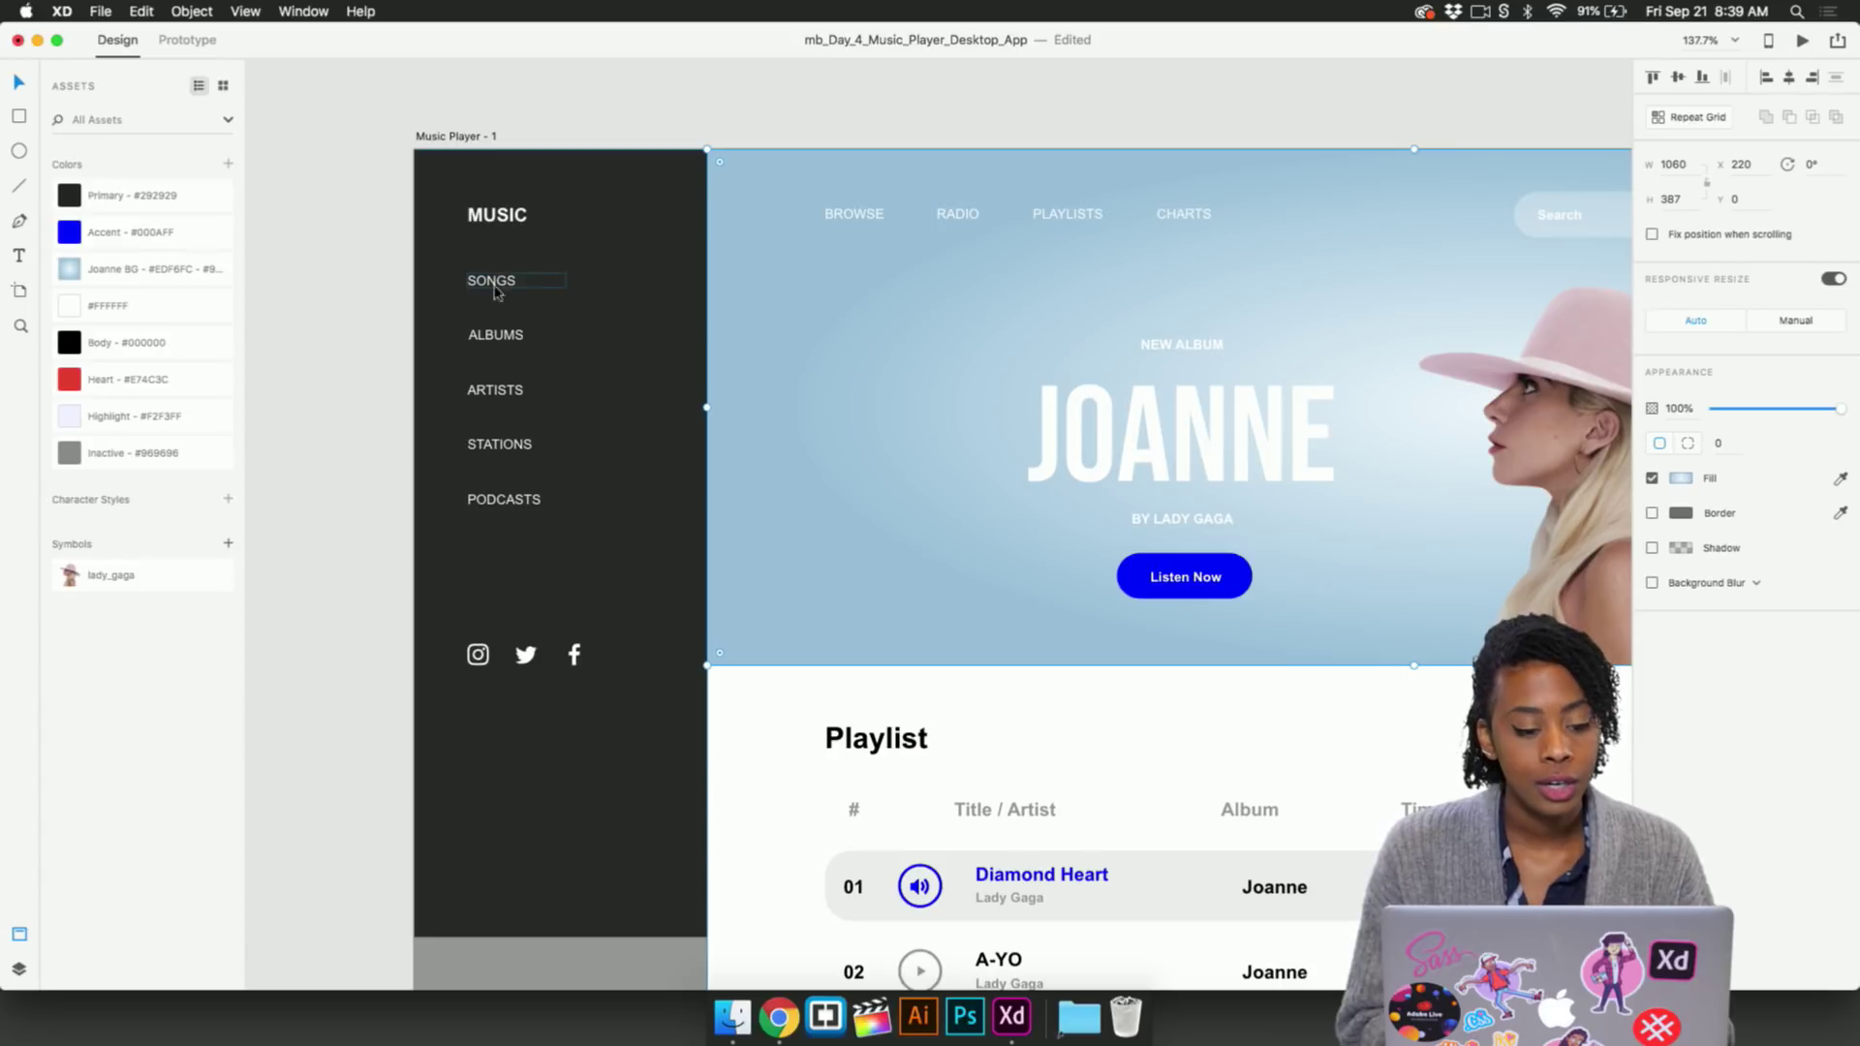
scroll(494, 341, down, 5)
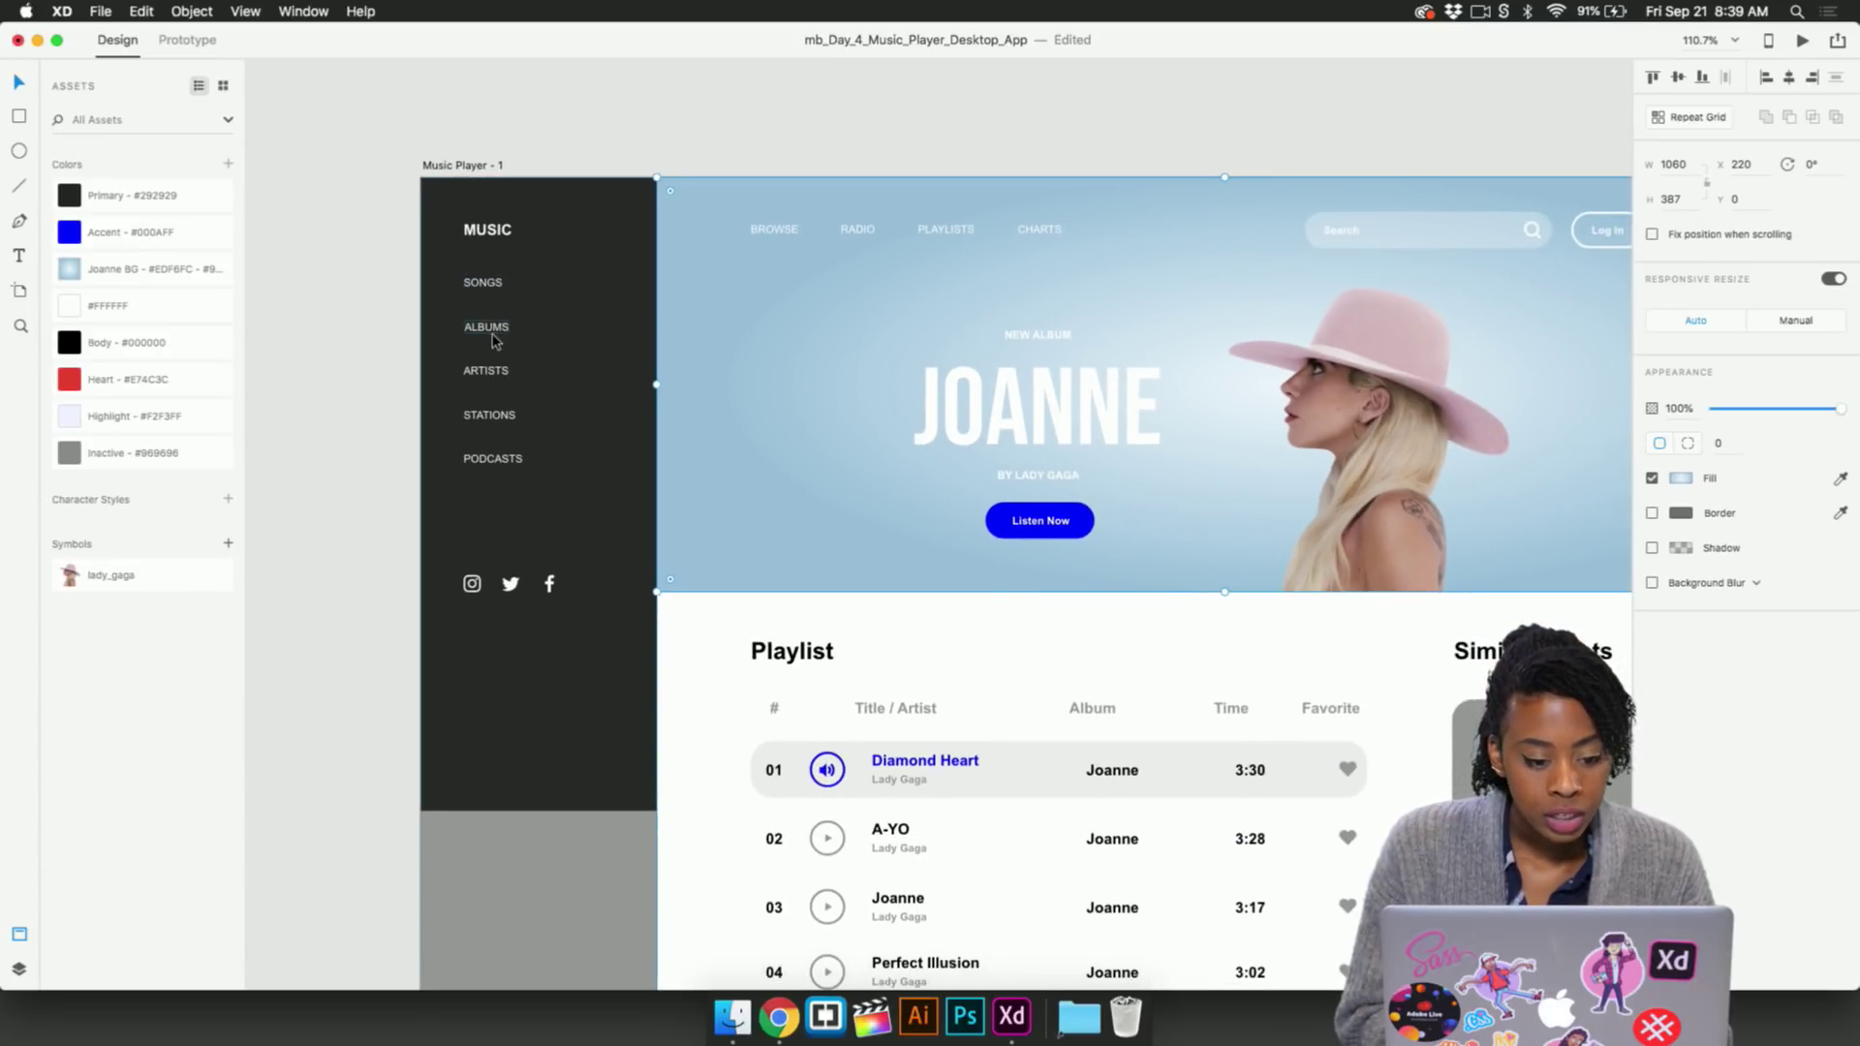
click(494, 334)
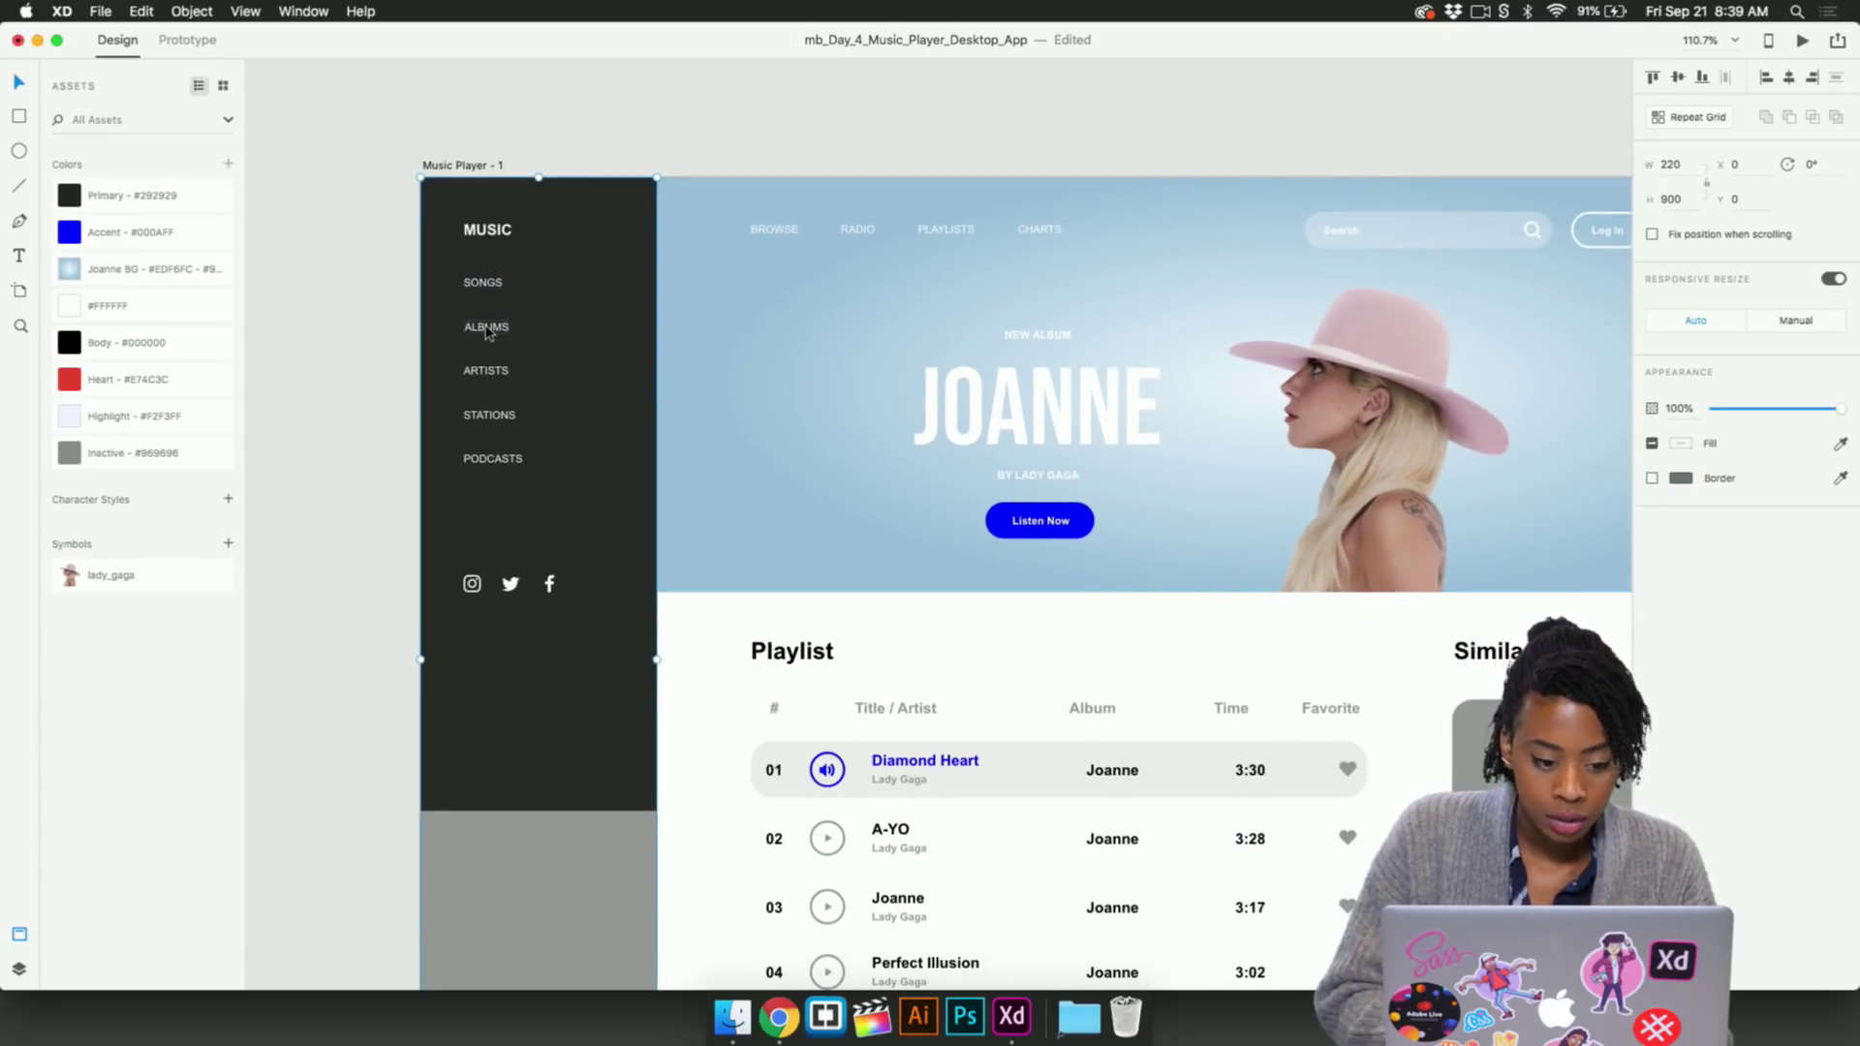
double_click(488, 329)
shift+click(498, 379)
shift+click(494, 419)
shift+click(500, 465)
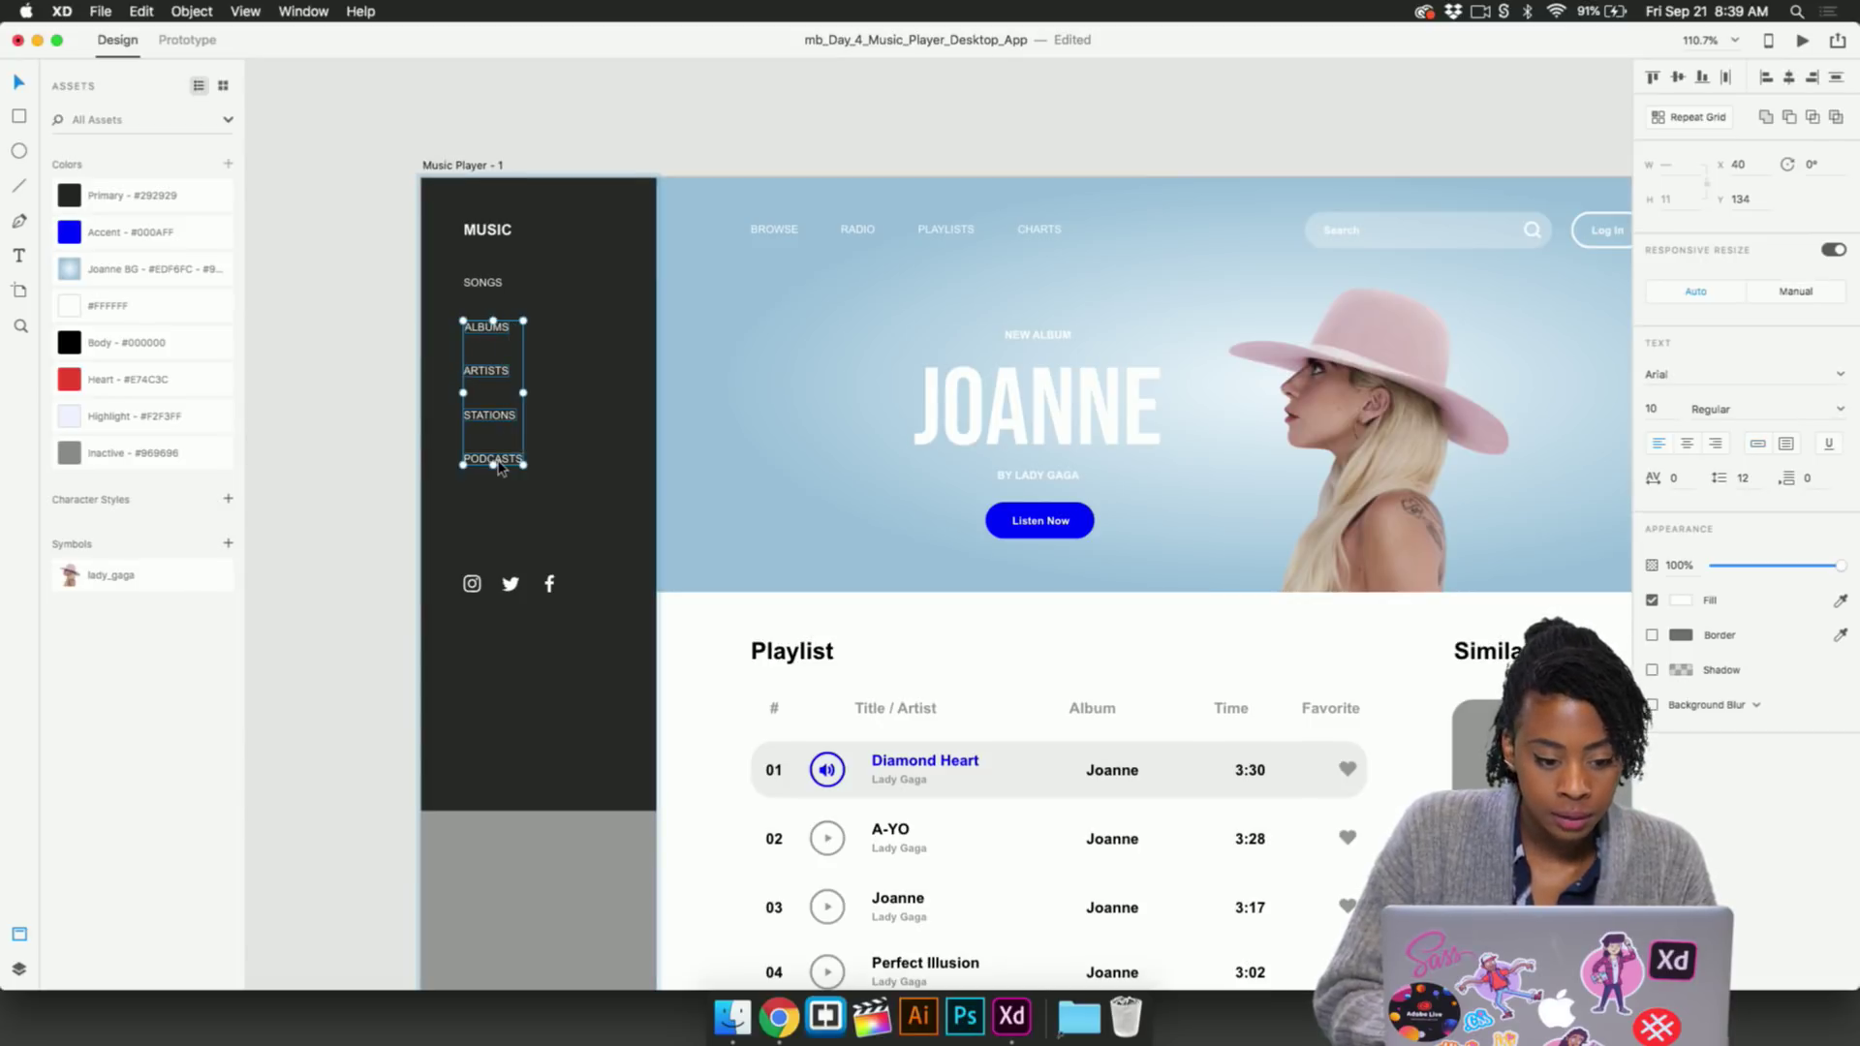
key(Delete)
Add a "Songs" point text in the sidebar below the SONGS entry and scale it to font size 23
click(494, 289)
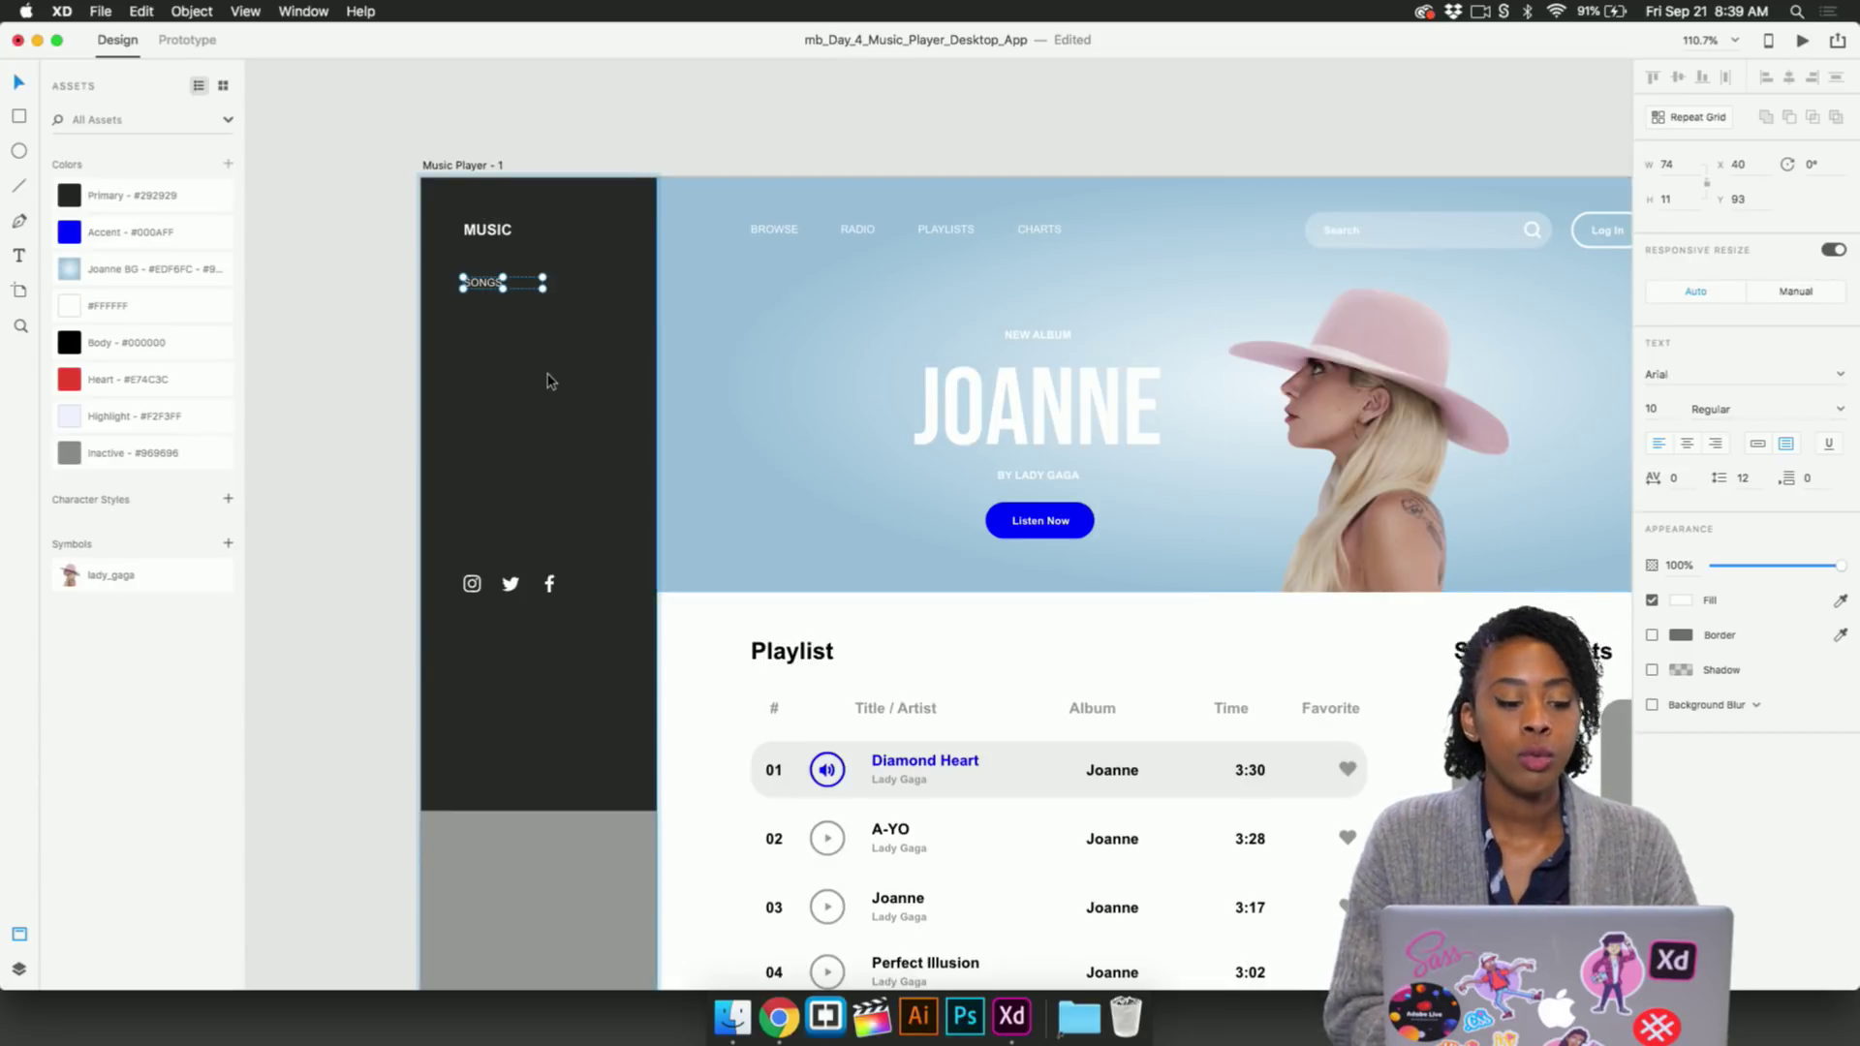
key(t)
click(492, 358)
text(Songs)
key(Escape)
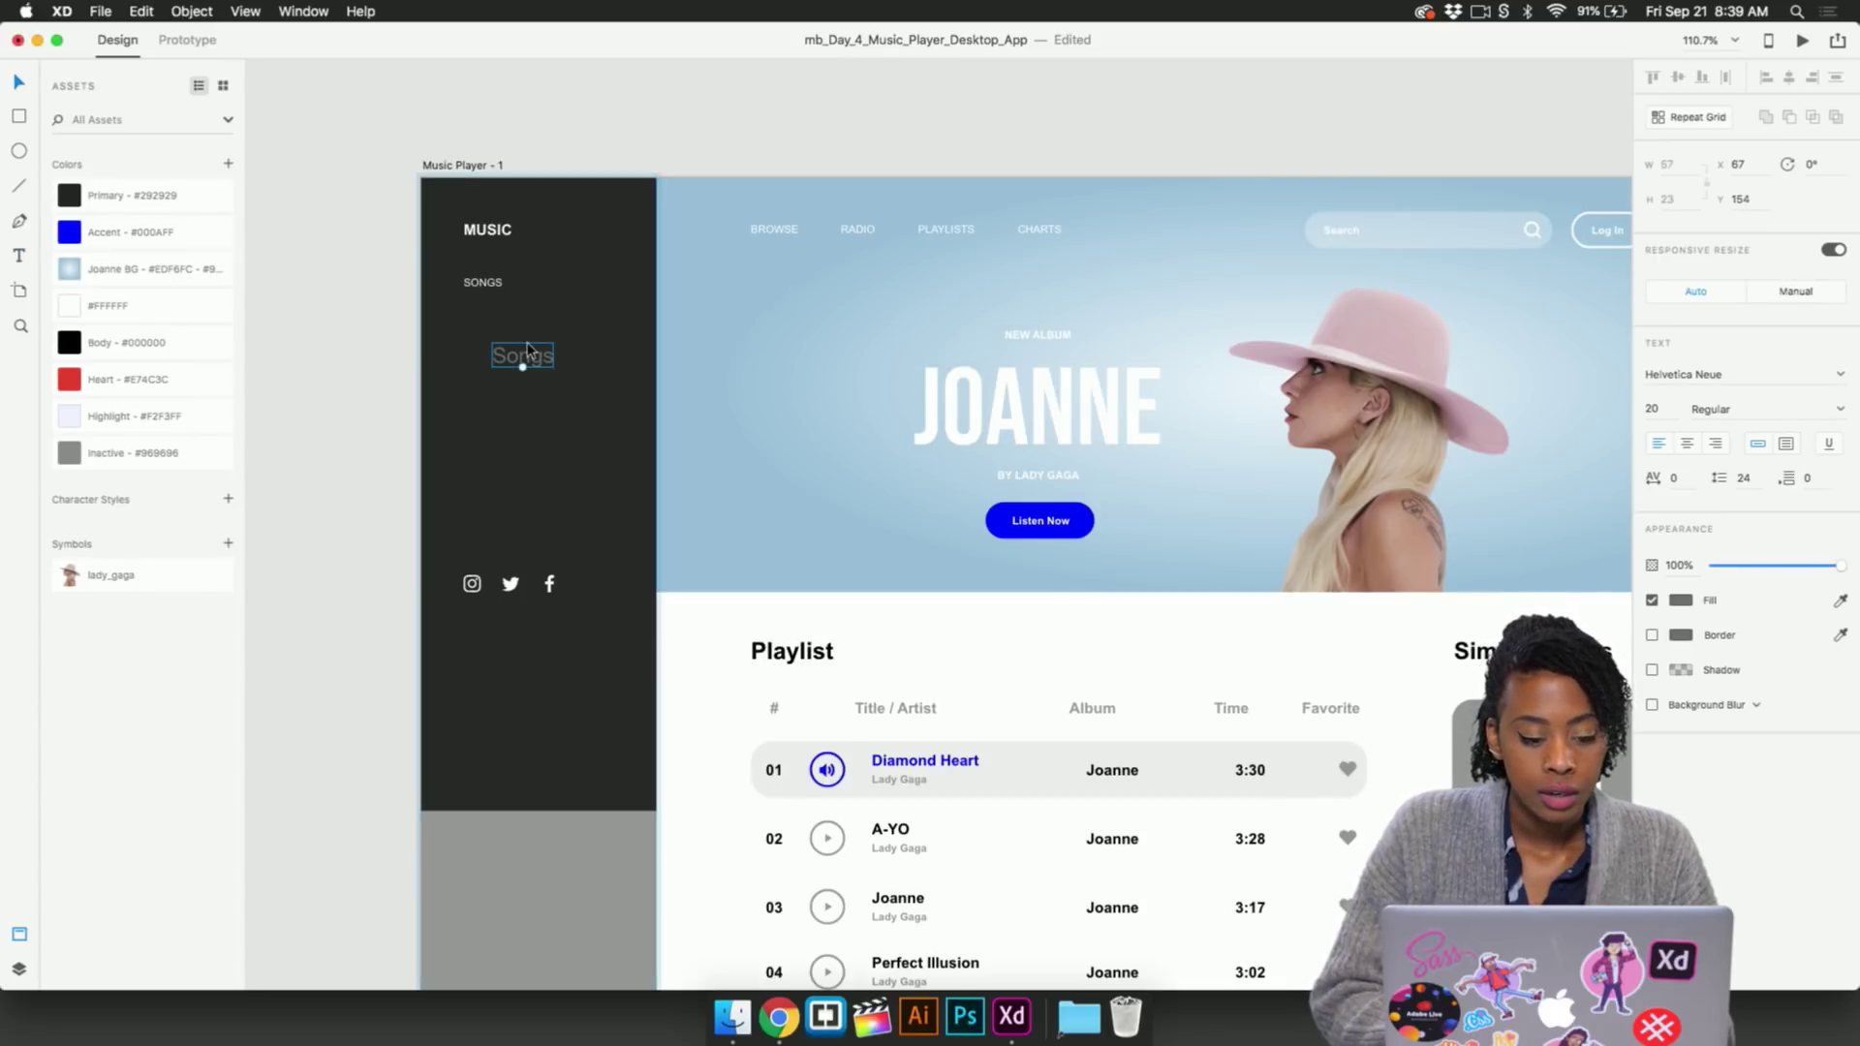
drag(536, 357, 546, 358)
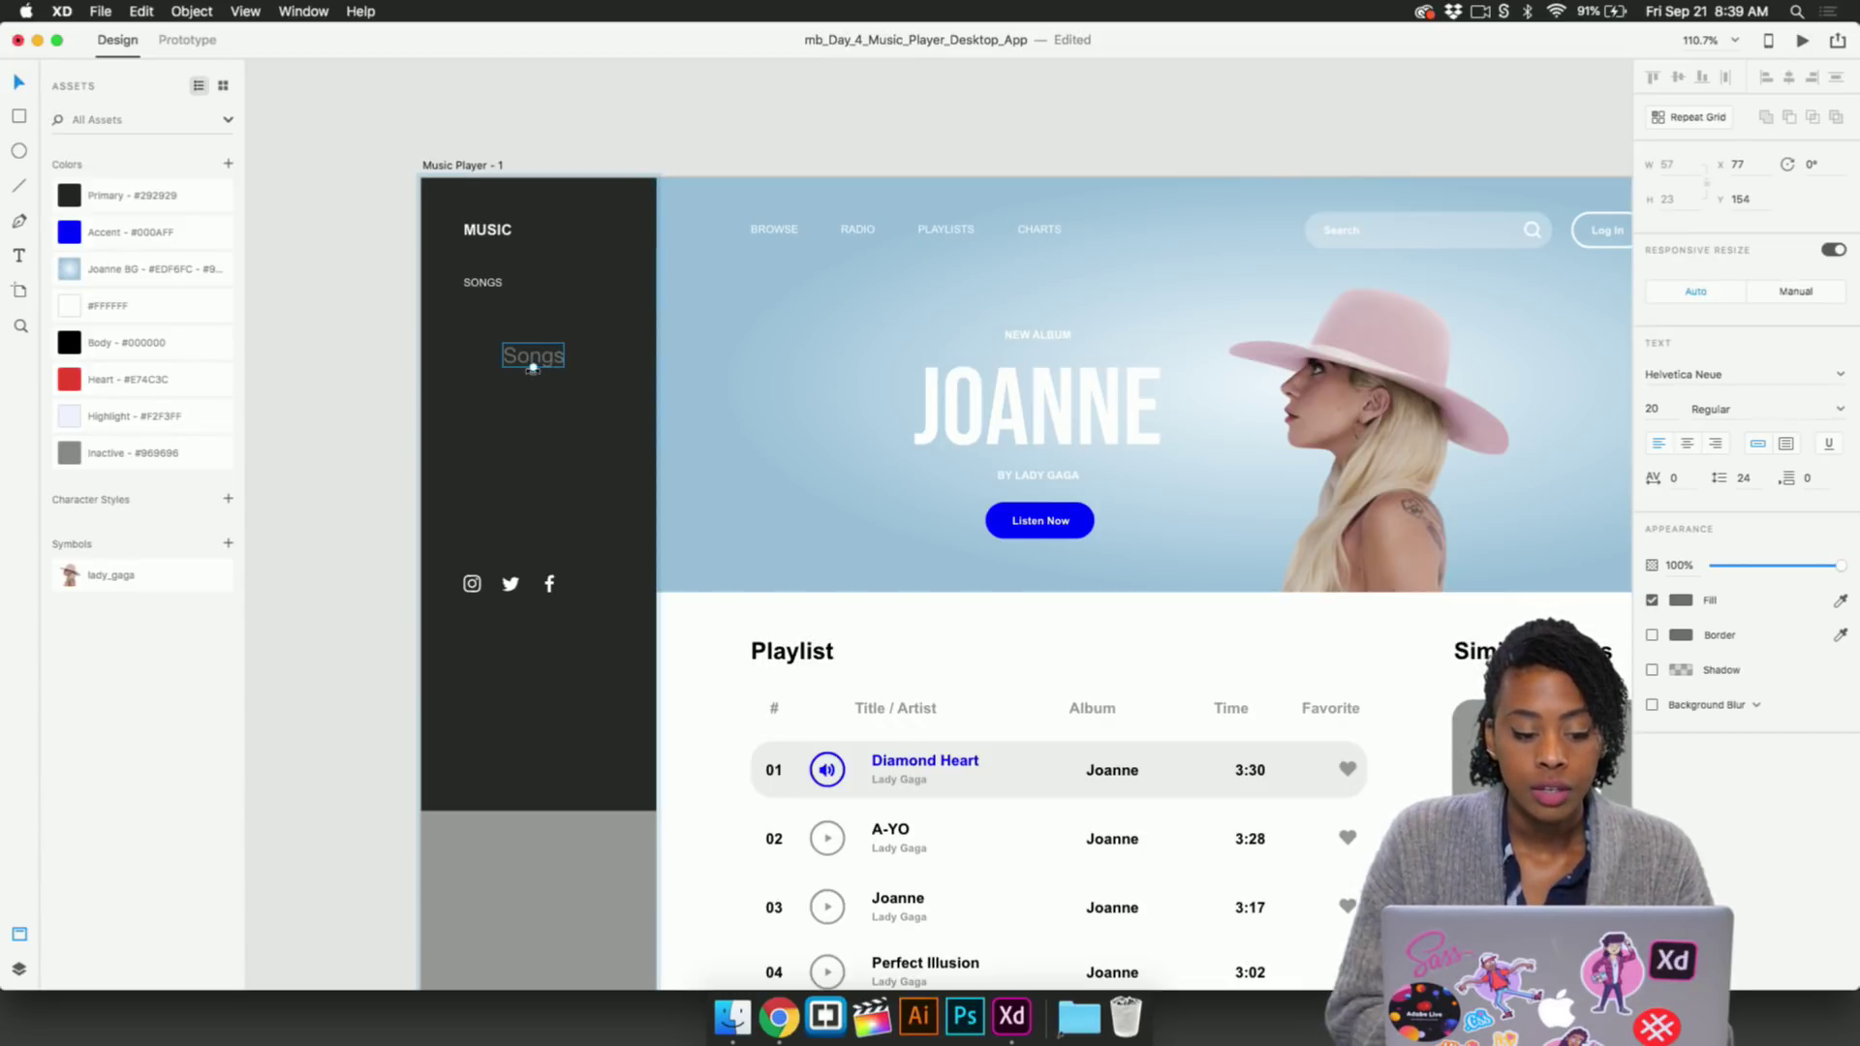
drag(533, 369, 534, 372)
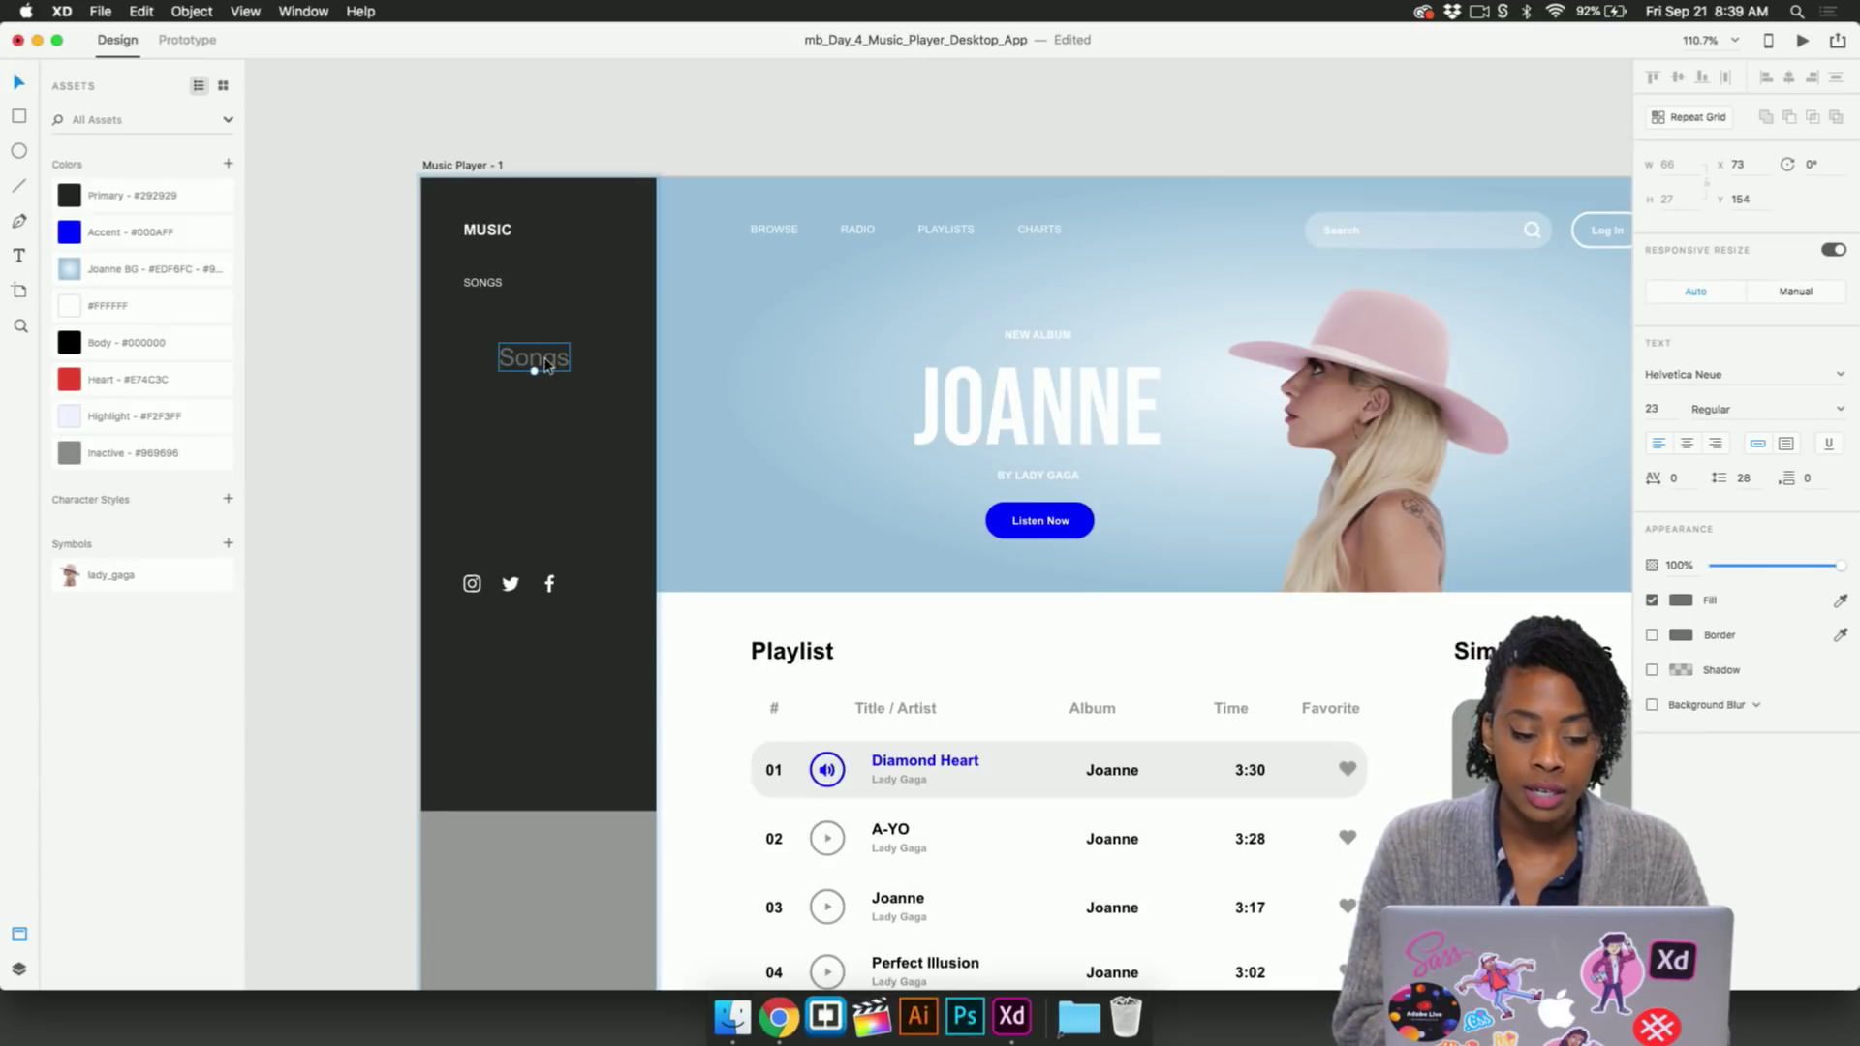
Convert the sample "Songs" text to area text with a box about 109 wide, and delete it after testing
click(1787, 448)
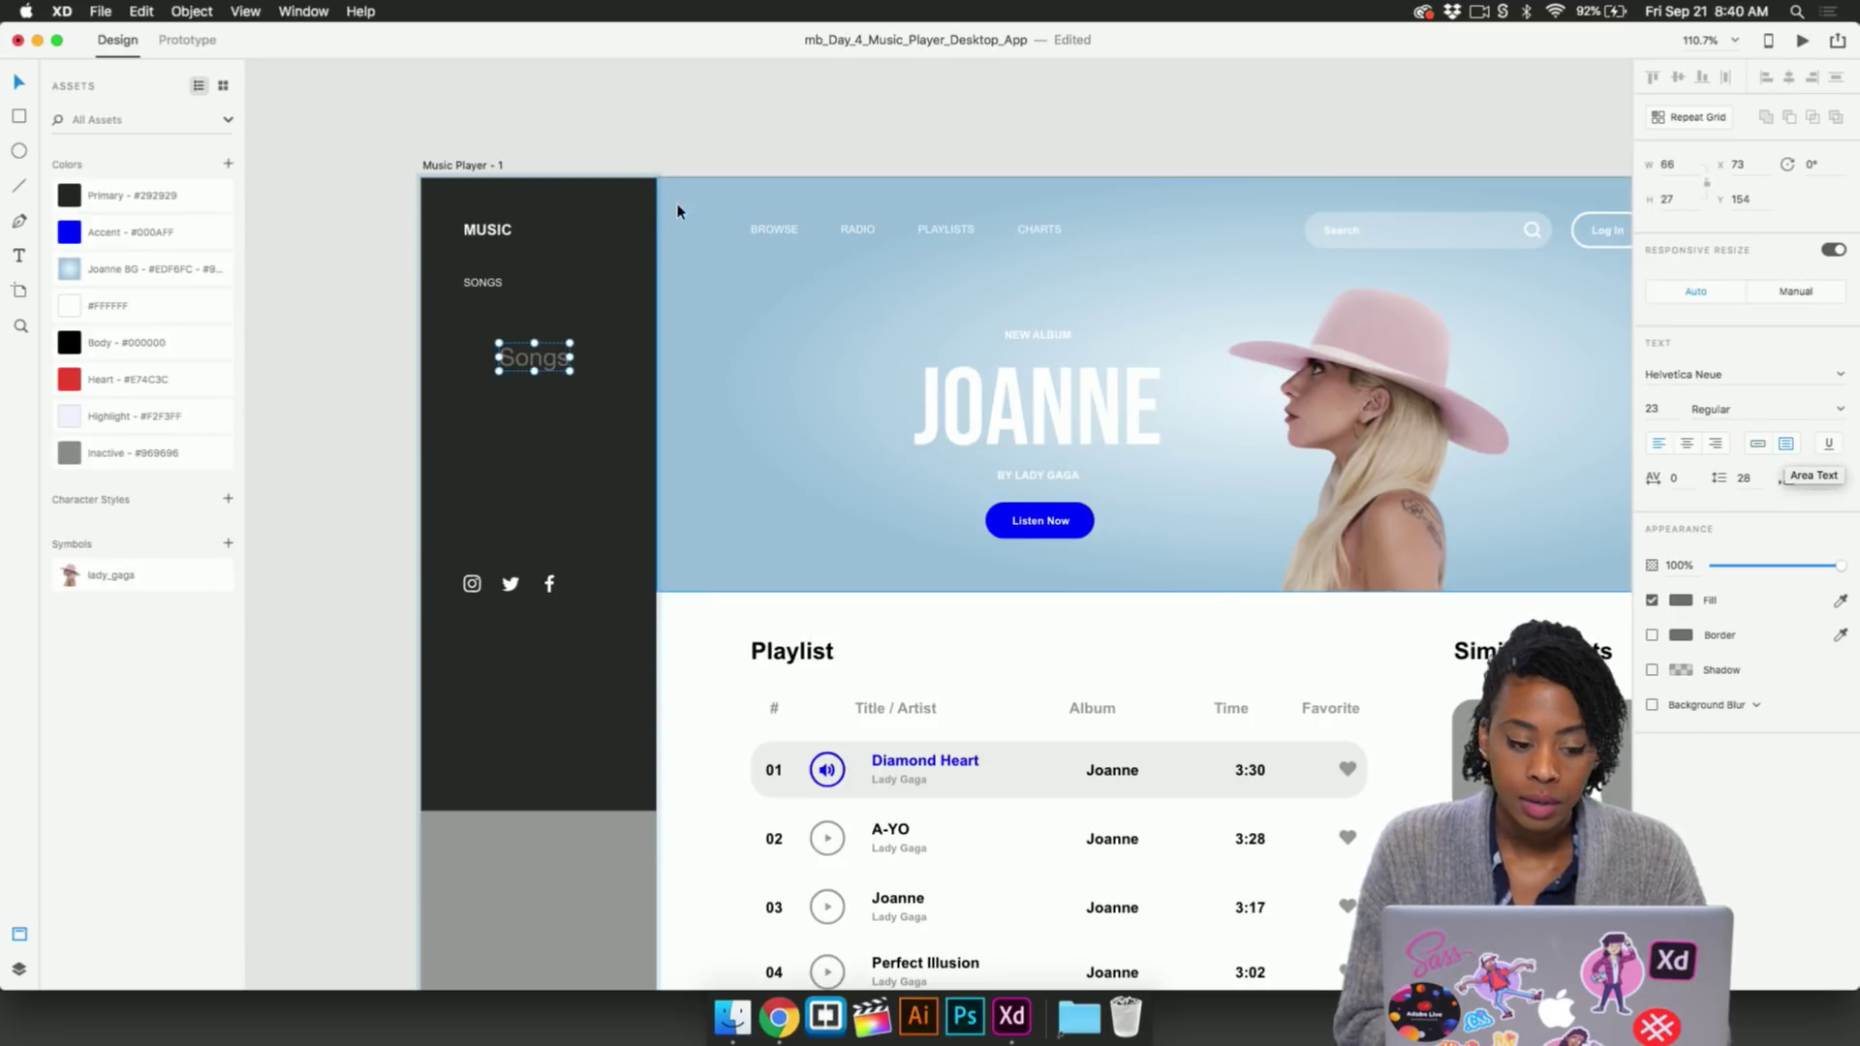
drag(571, 357, 616, 359)
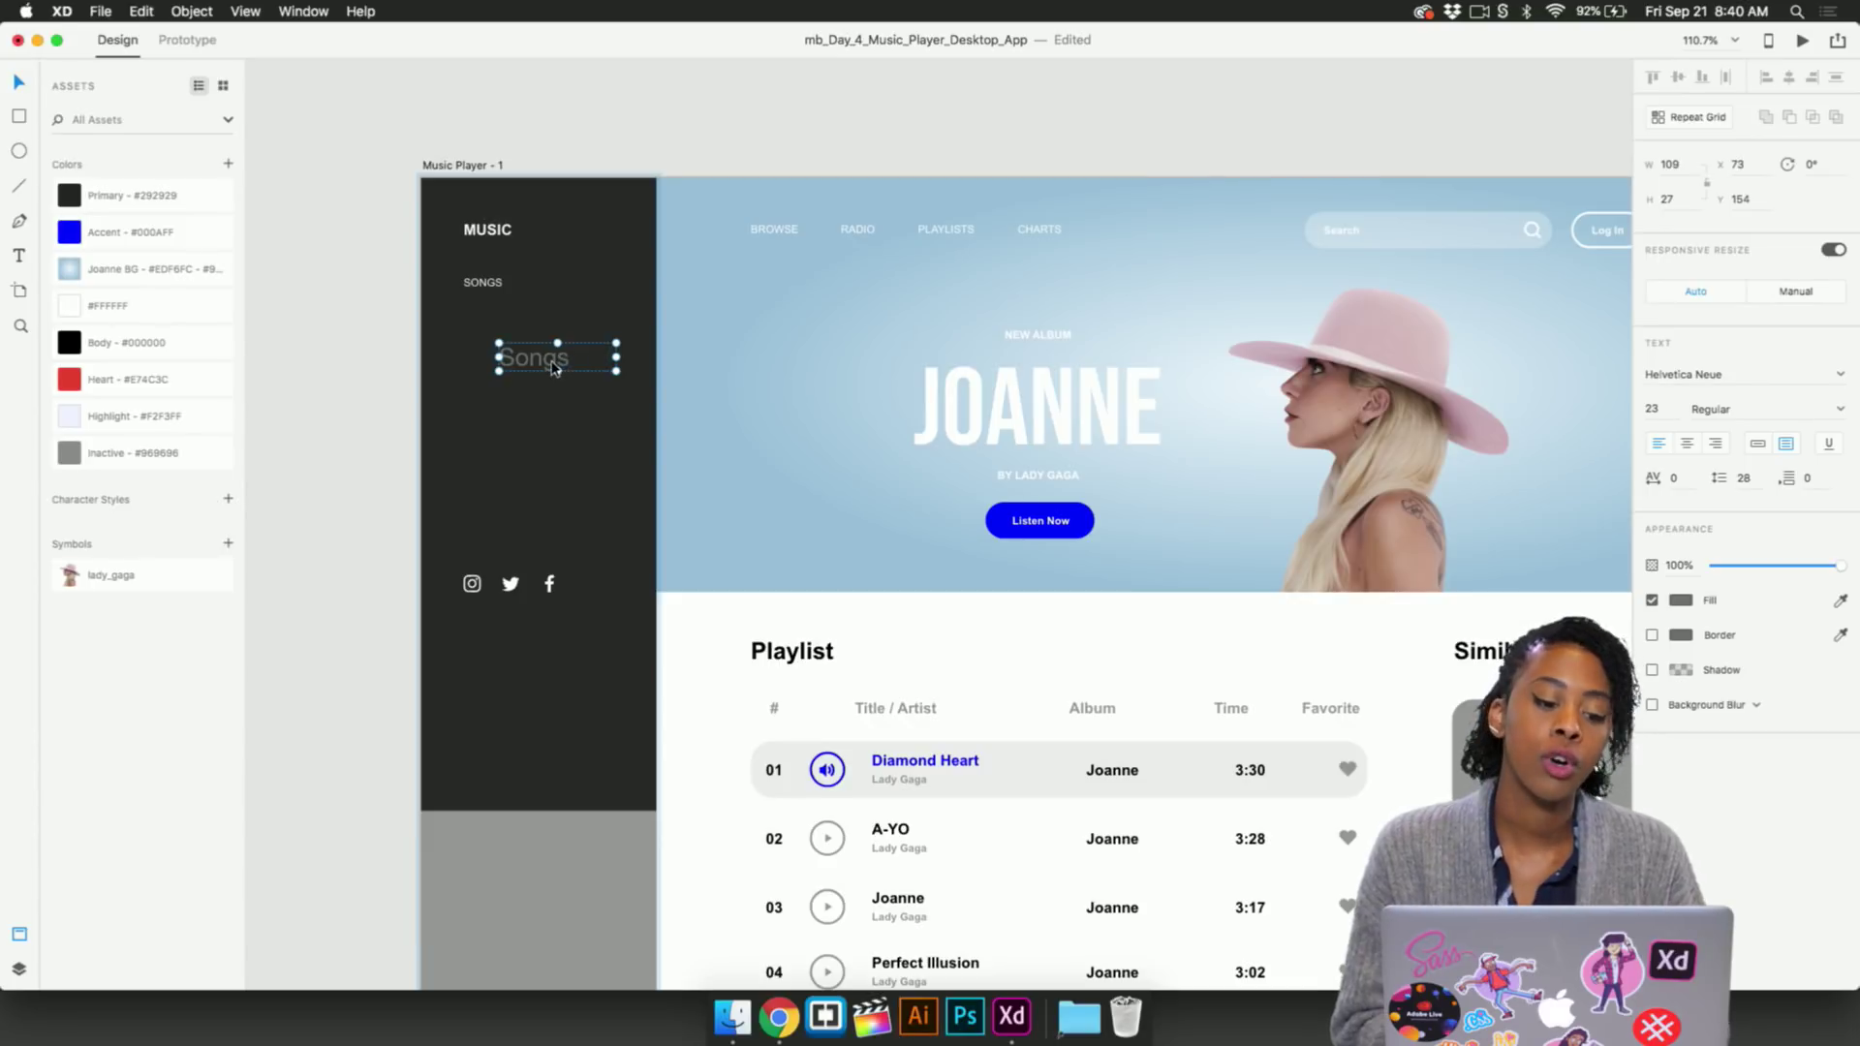
drag(557, 358, 536, 378)
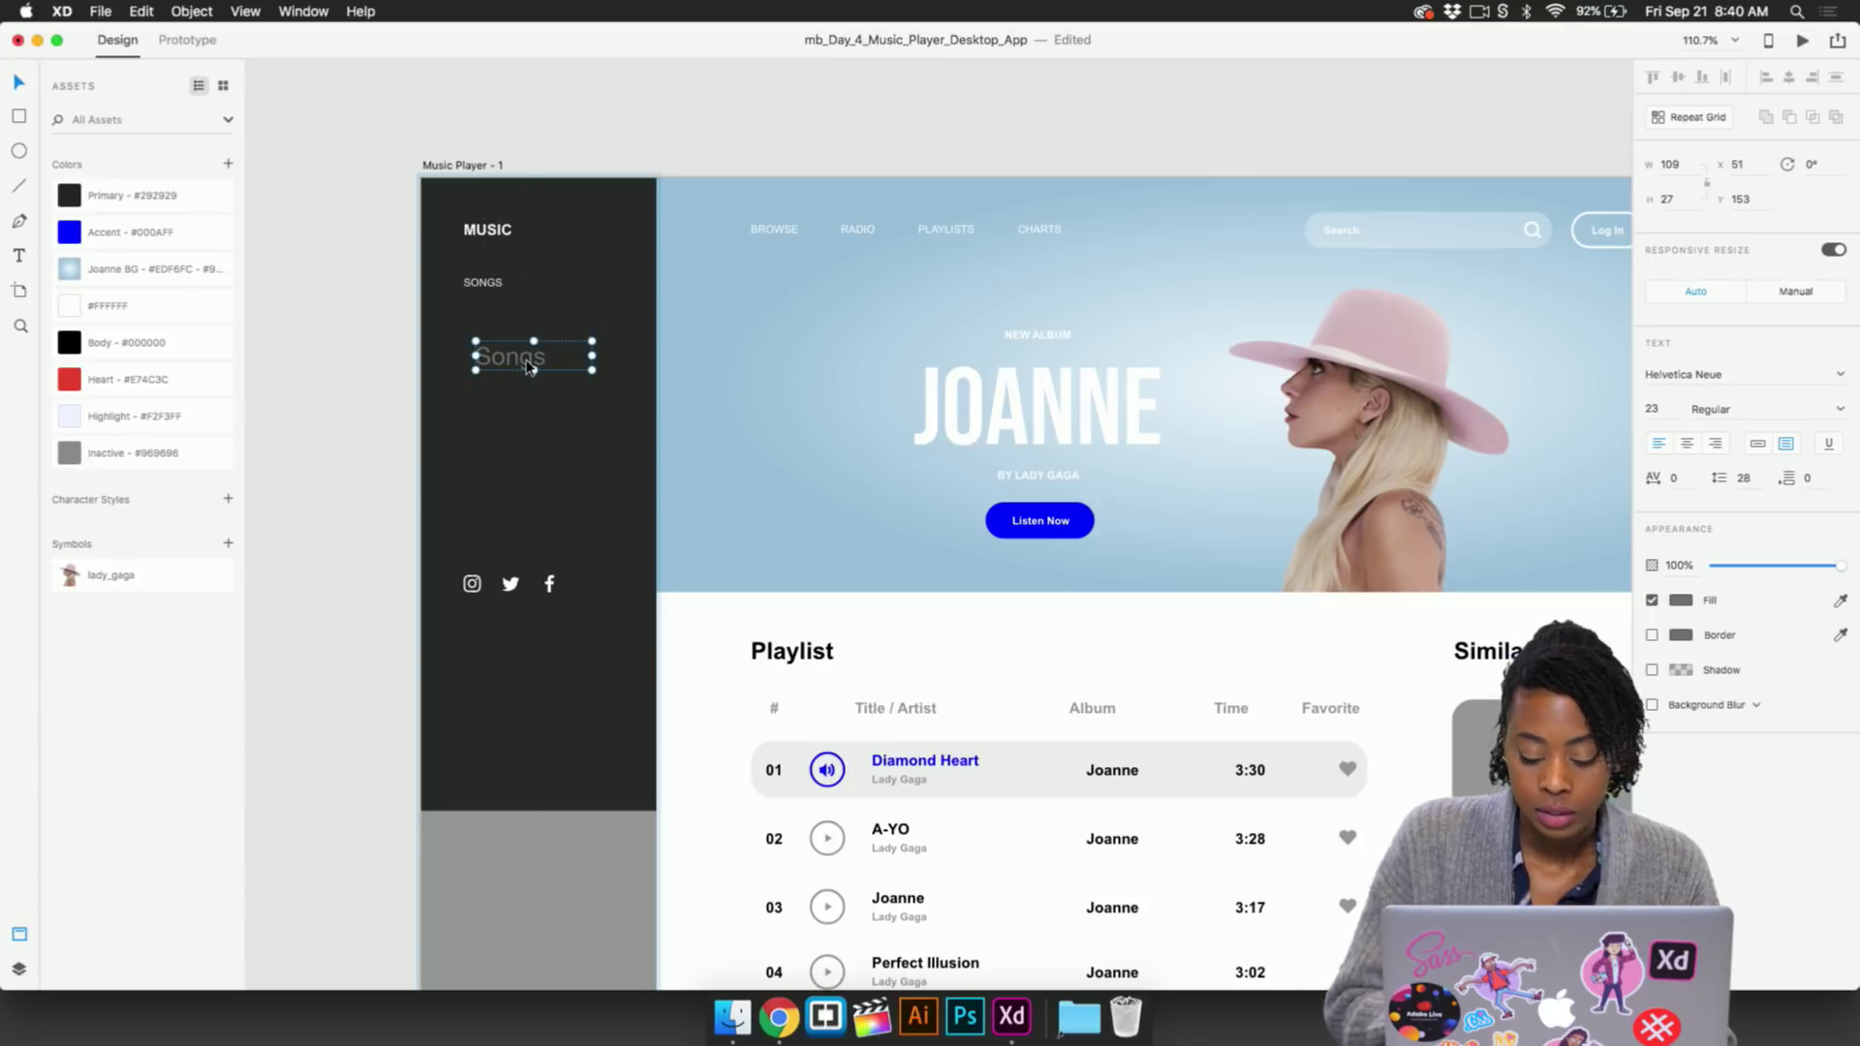
key(Delete)
Switch the sidebar's SONGS entry to point text and back to area text, with its box 74 wide
click(490, 293)
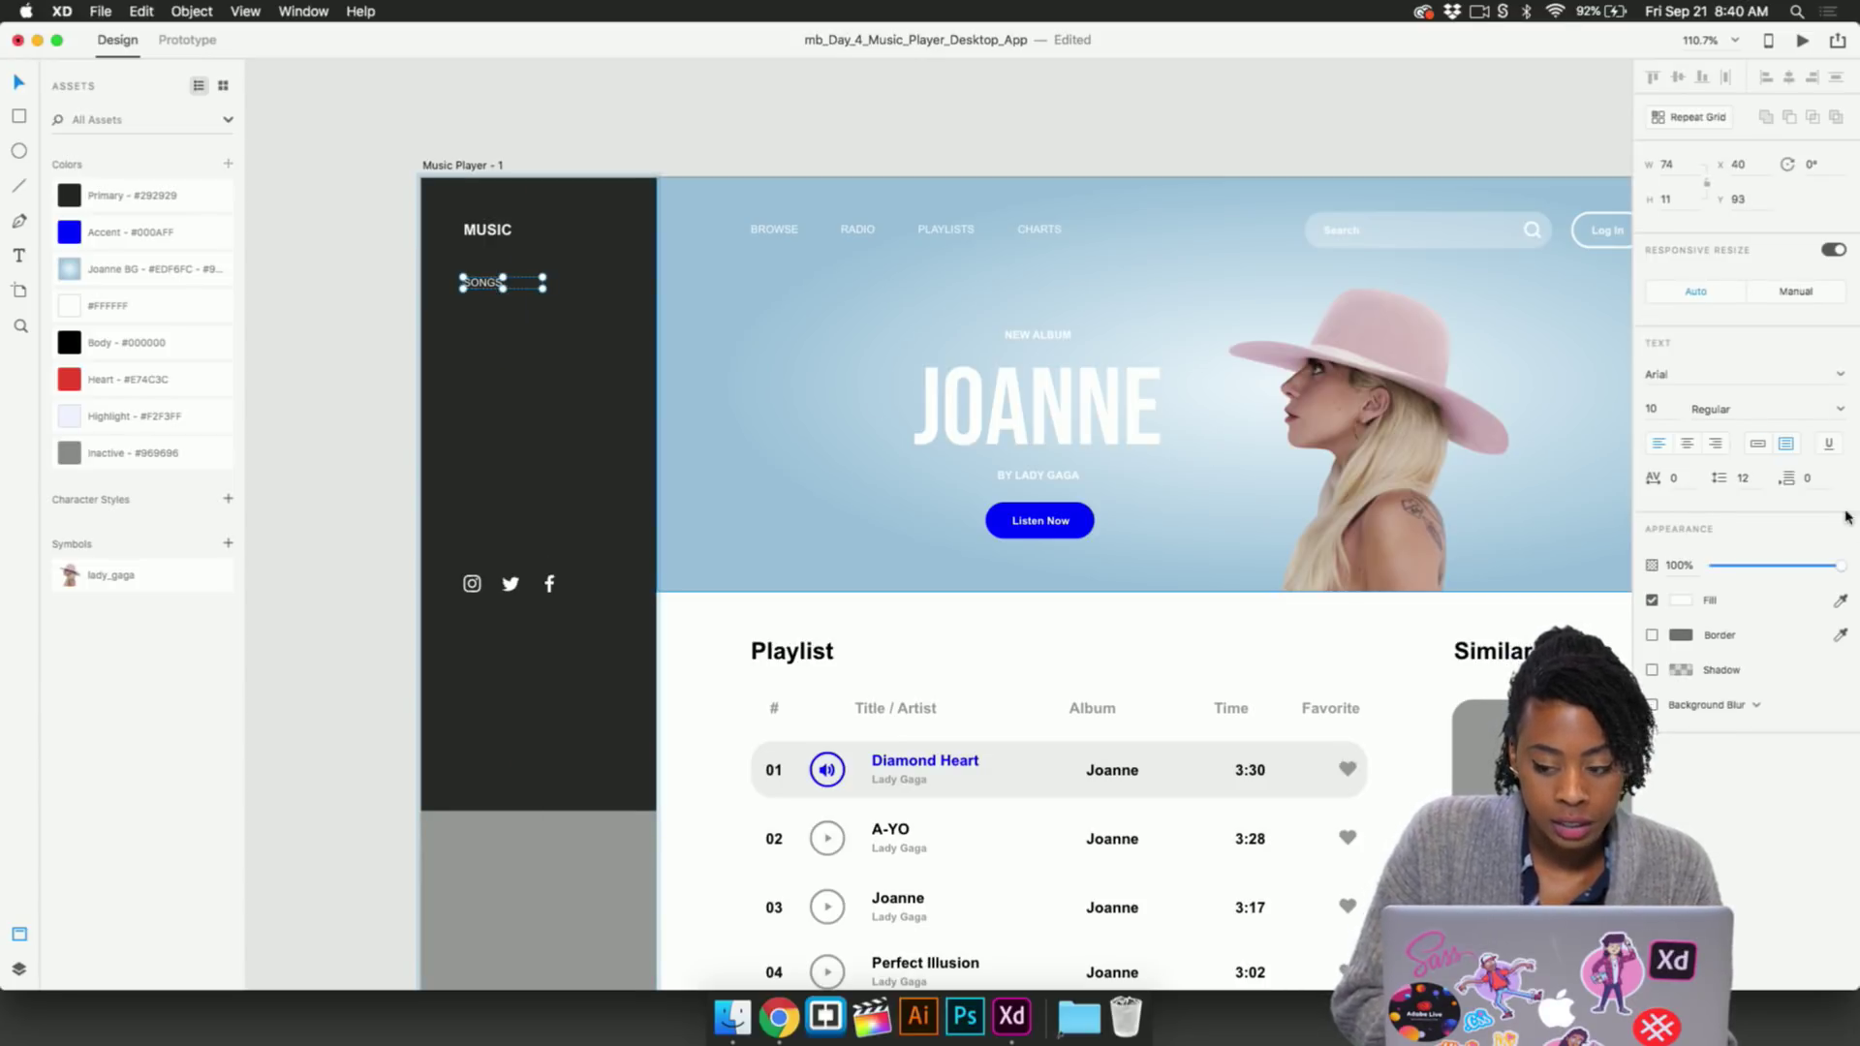
click(1755, 448)
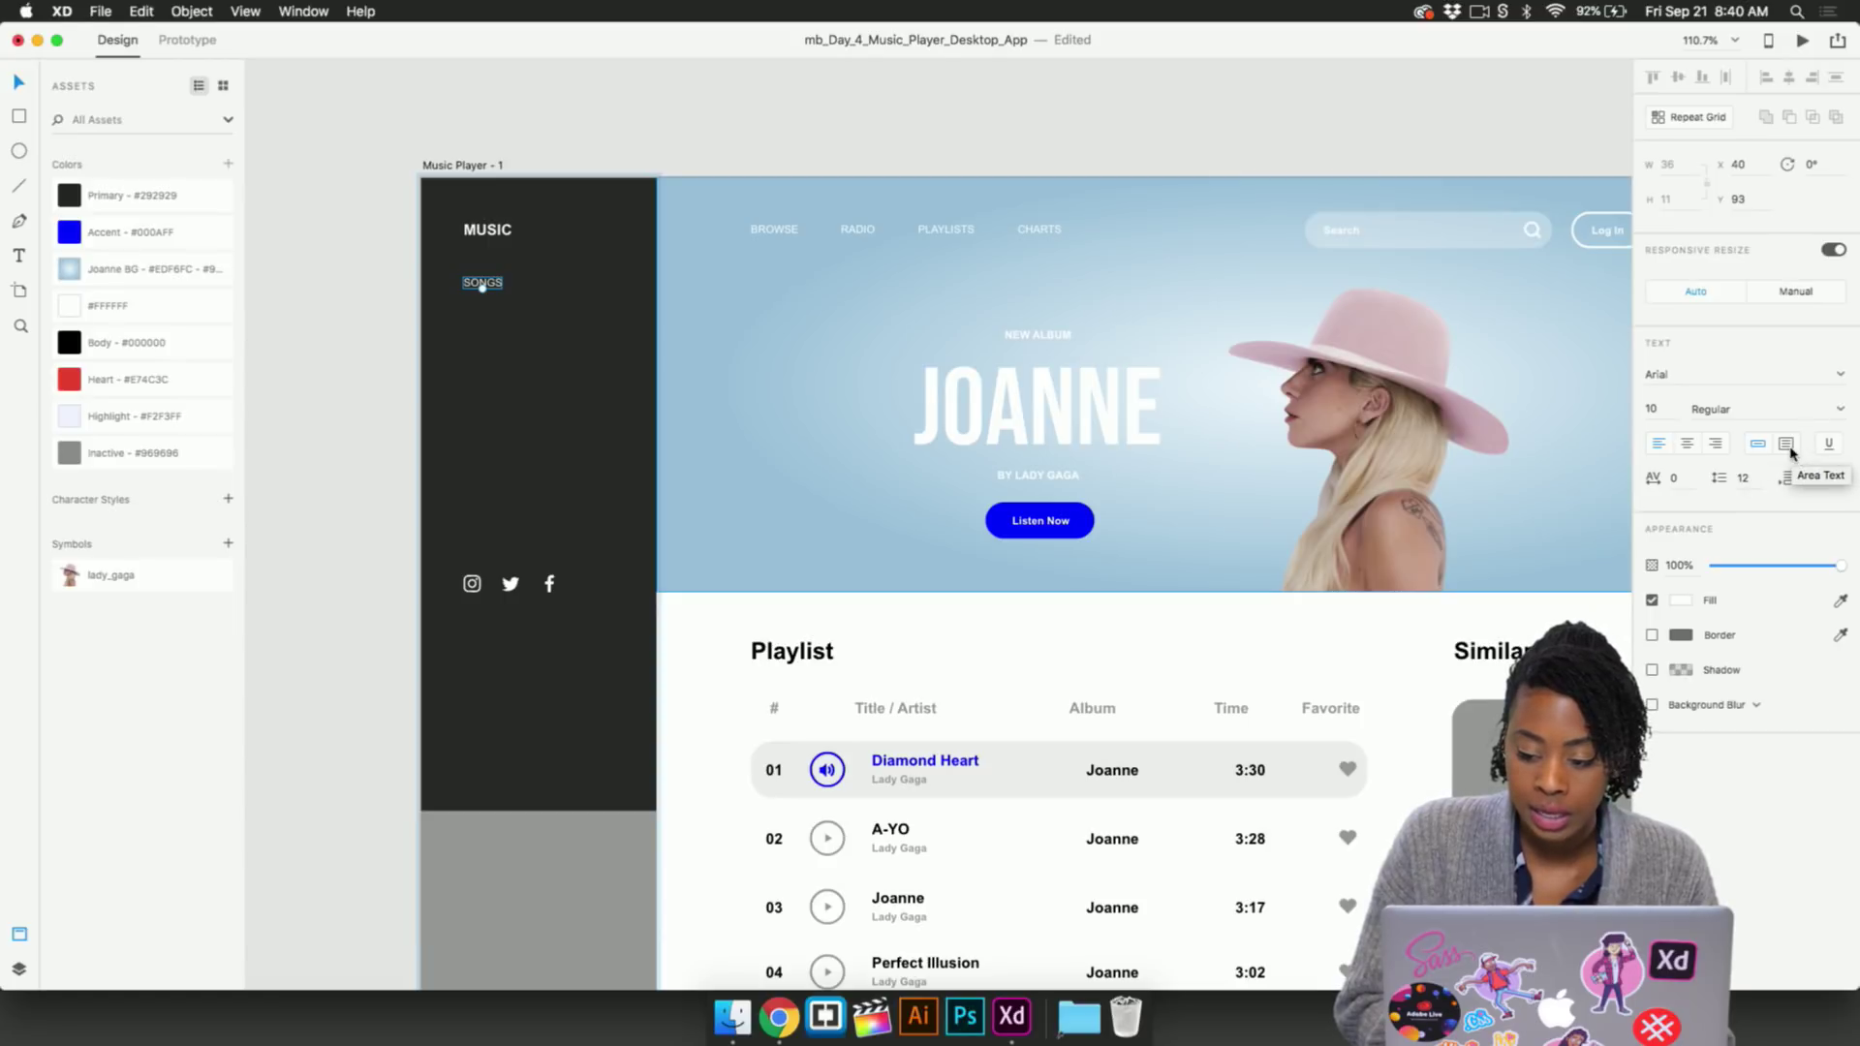
click(1787, 443)
scroll(706, 291, up, 1)
scroll(346, 255, up, 5)
drag(634, 313, 712, 313)
scroll(403, 322, down, 1)
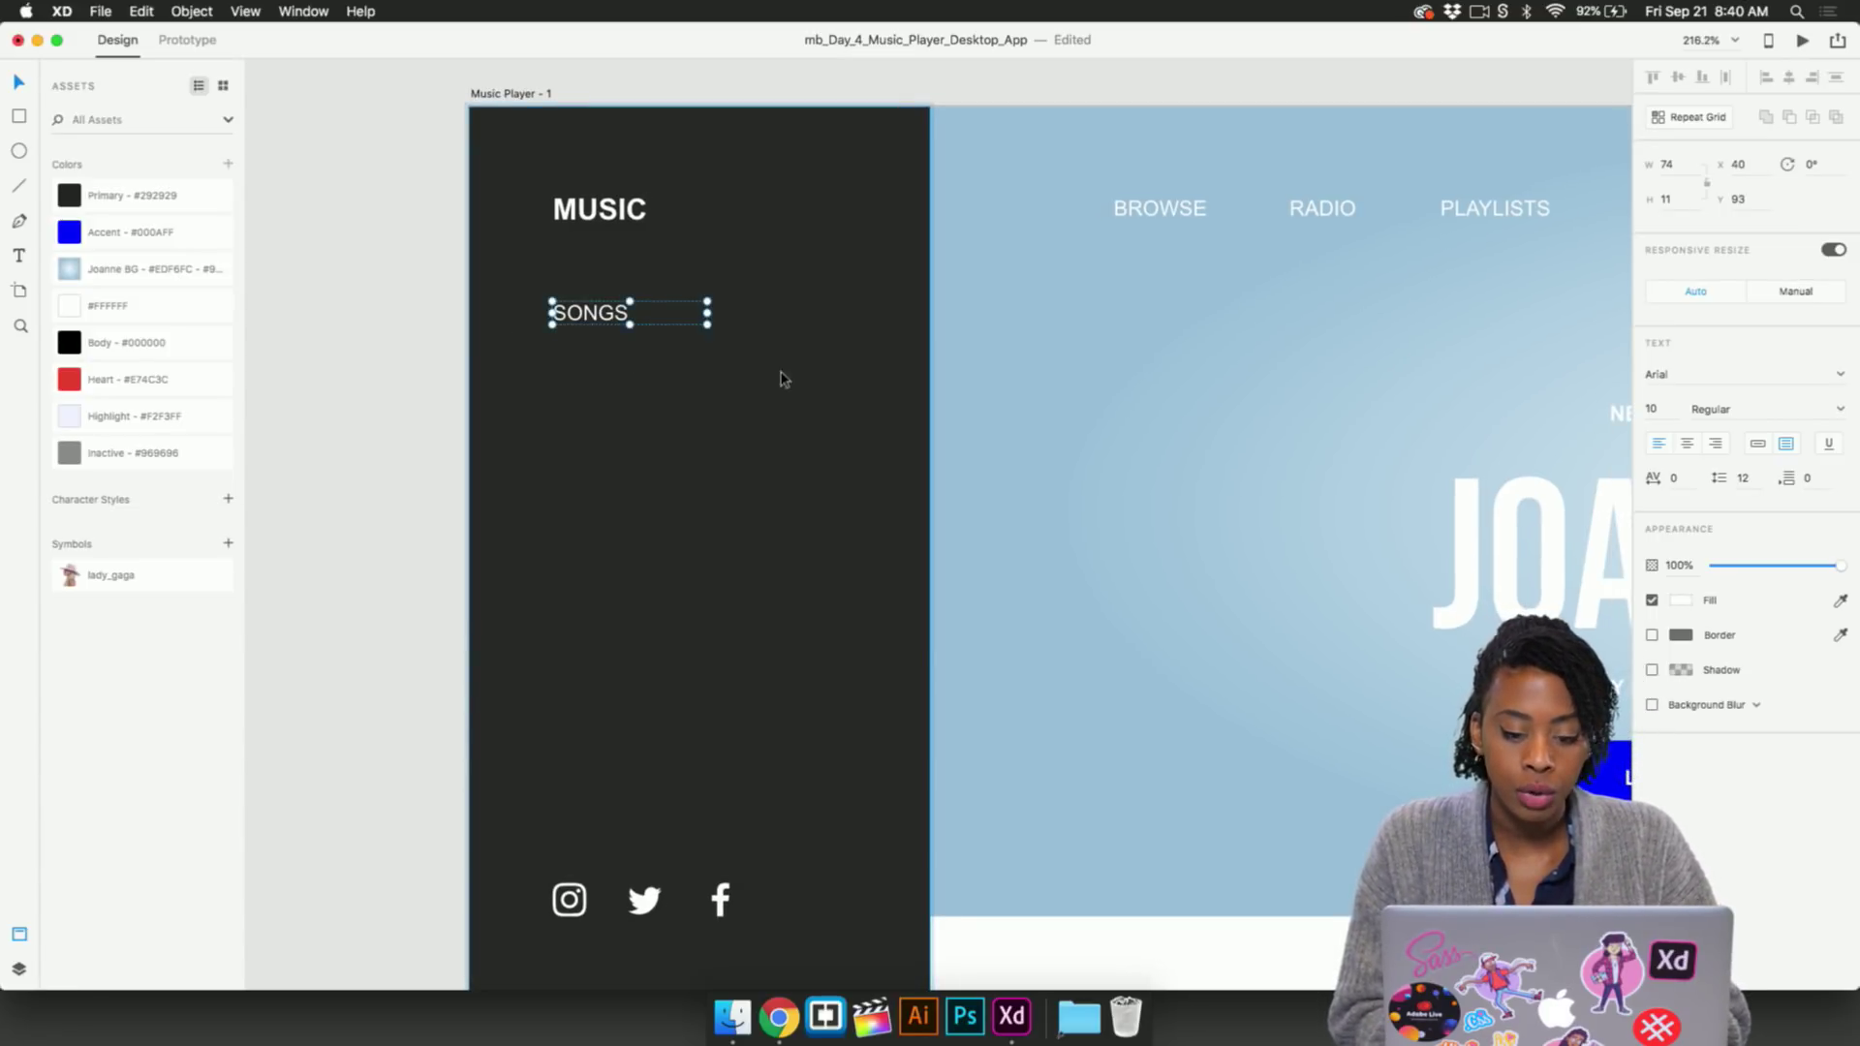
Turn the SONGS entry into a Repeat Grid and extend it downward to five entries
click(1691, 118)
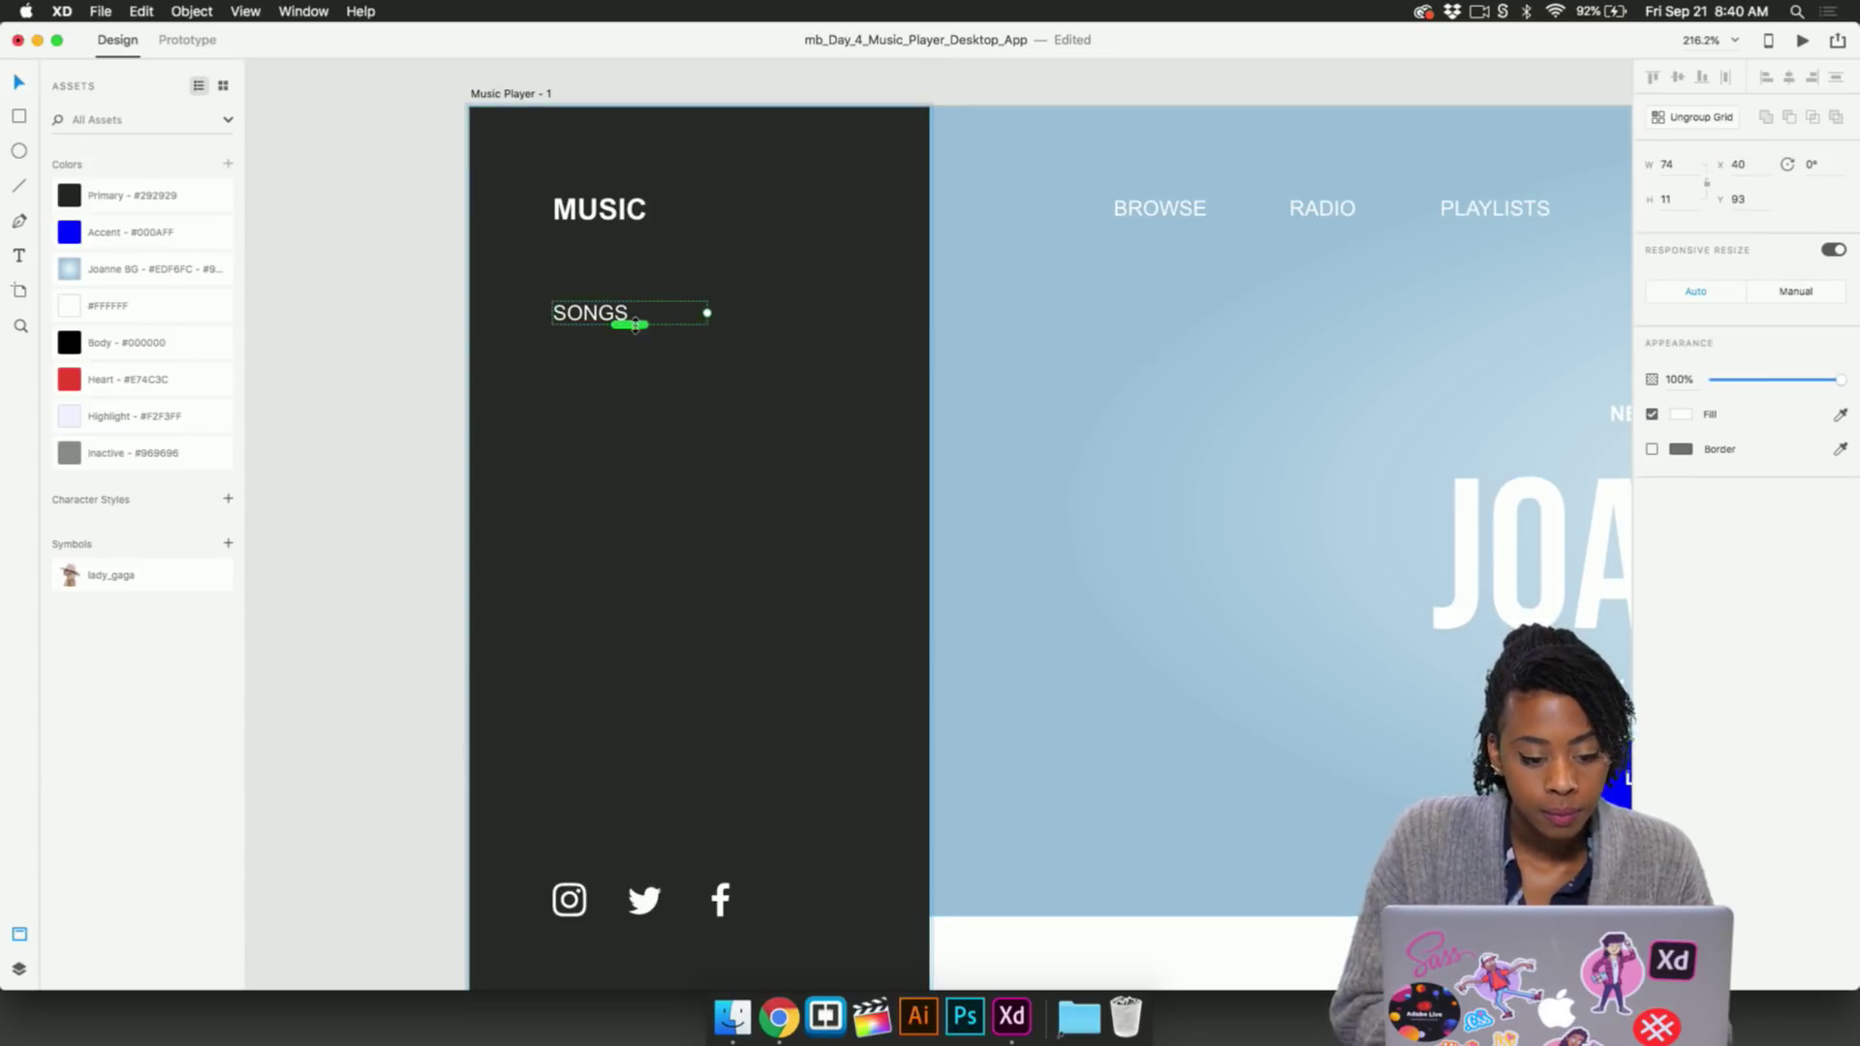
drag(634, 325, 634, 623)
scroll(634, 623, down, 3)
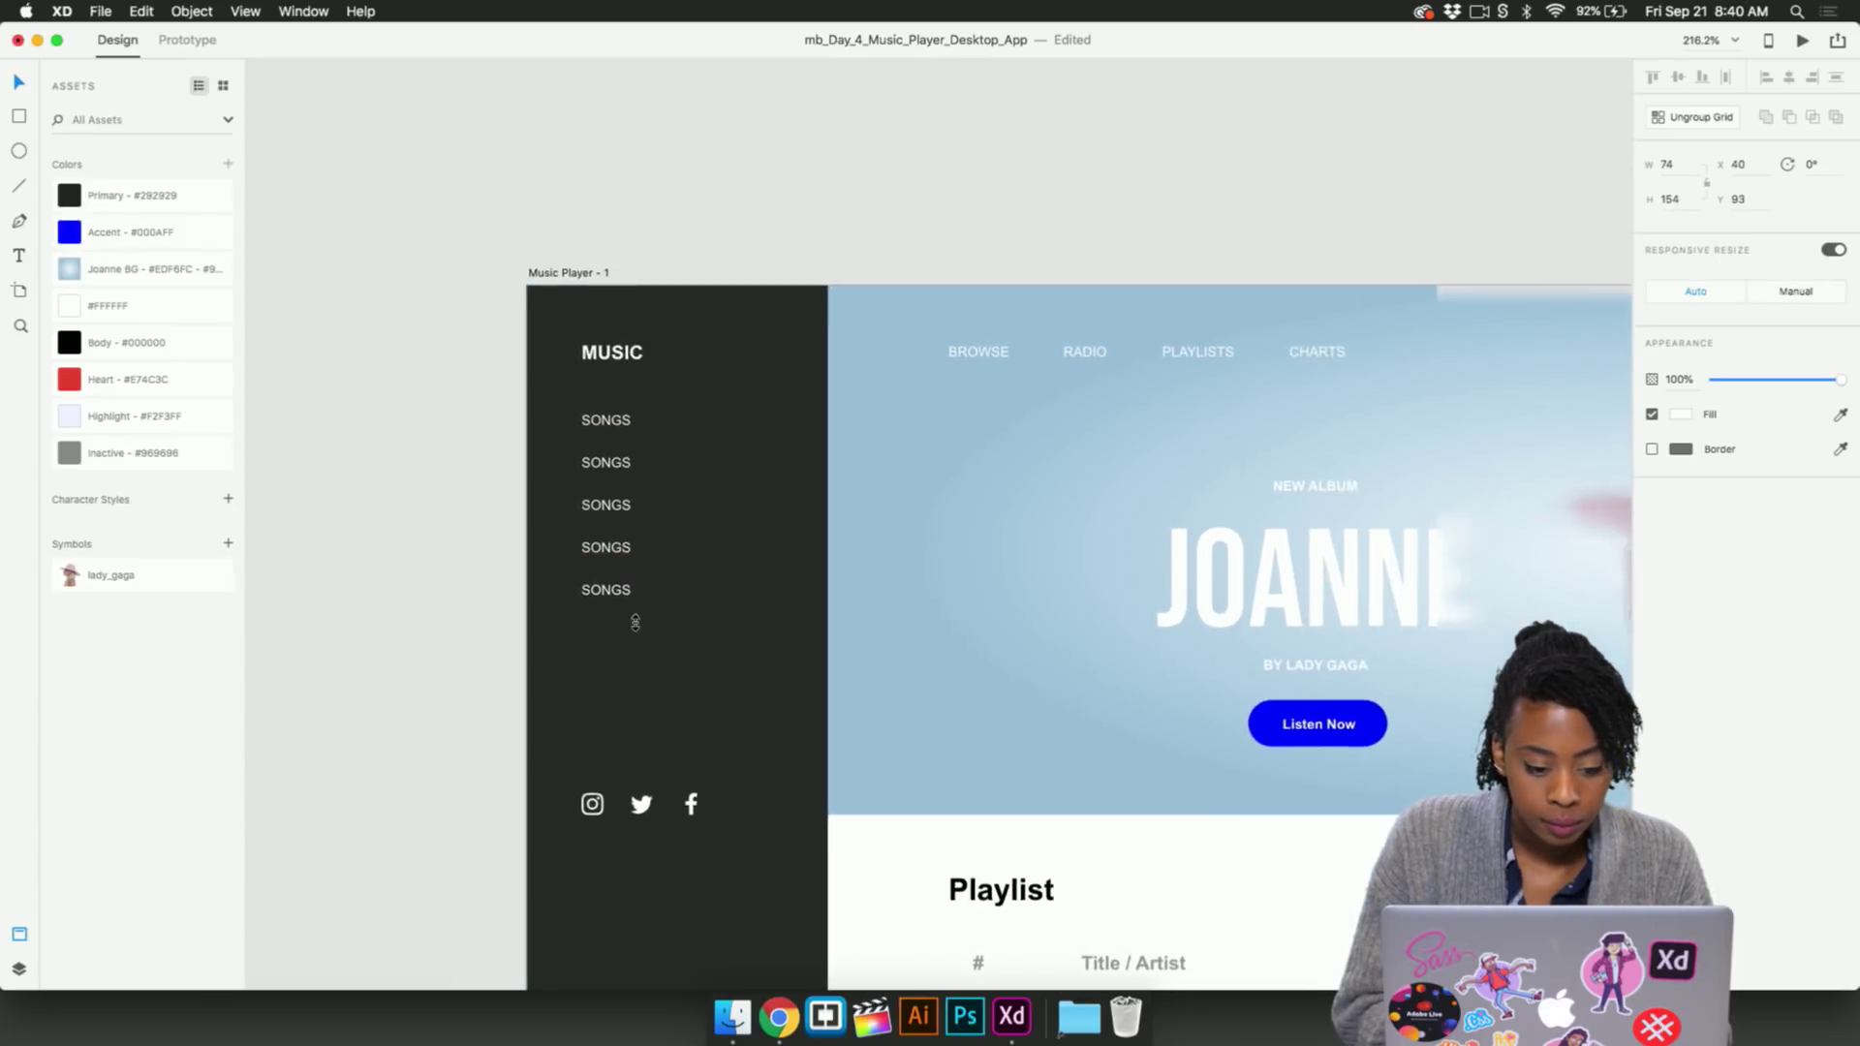
scroll(636, 622, right, 15)
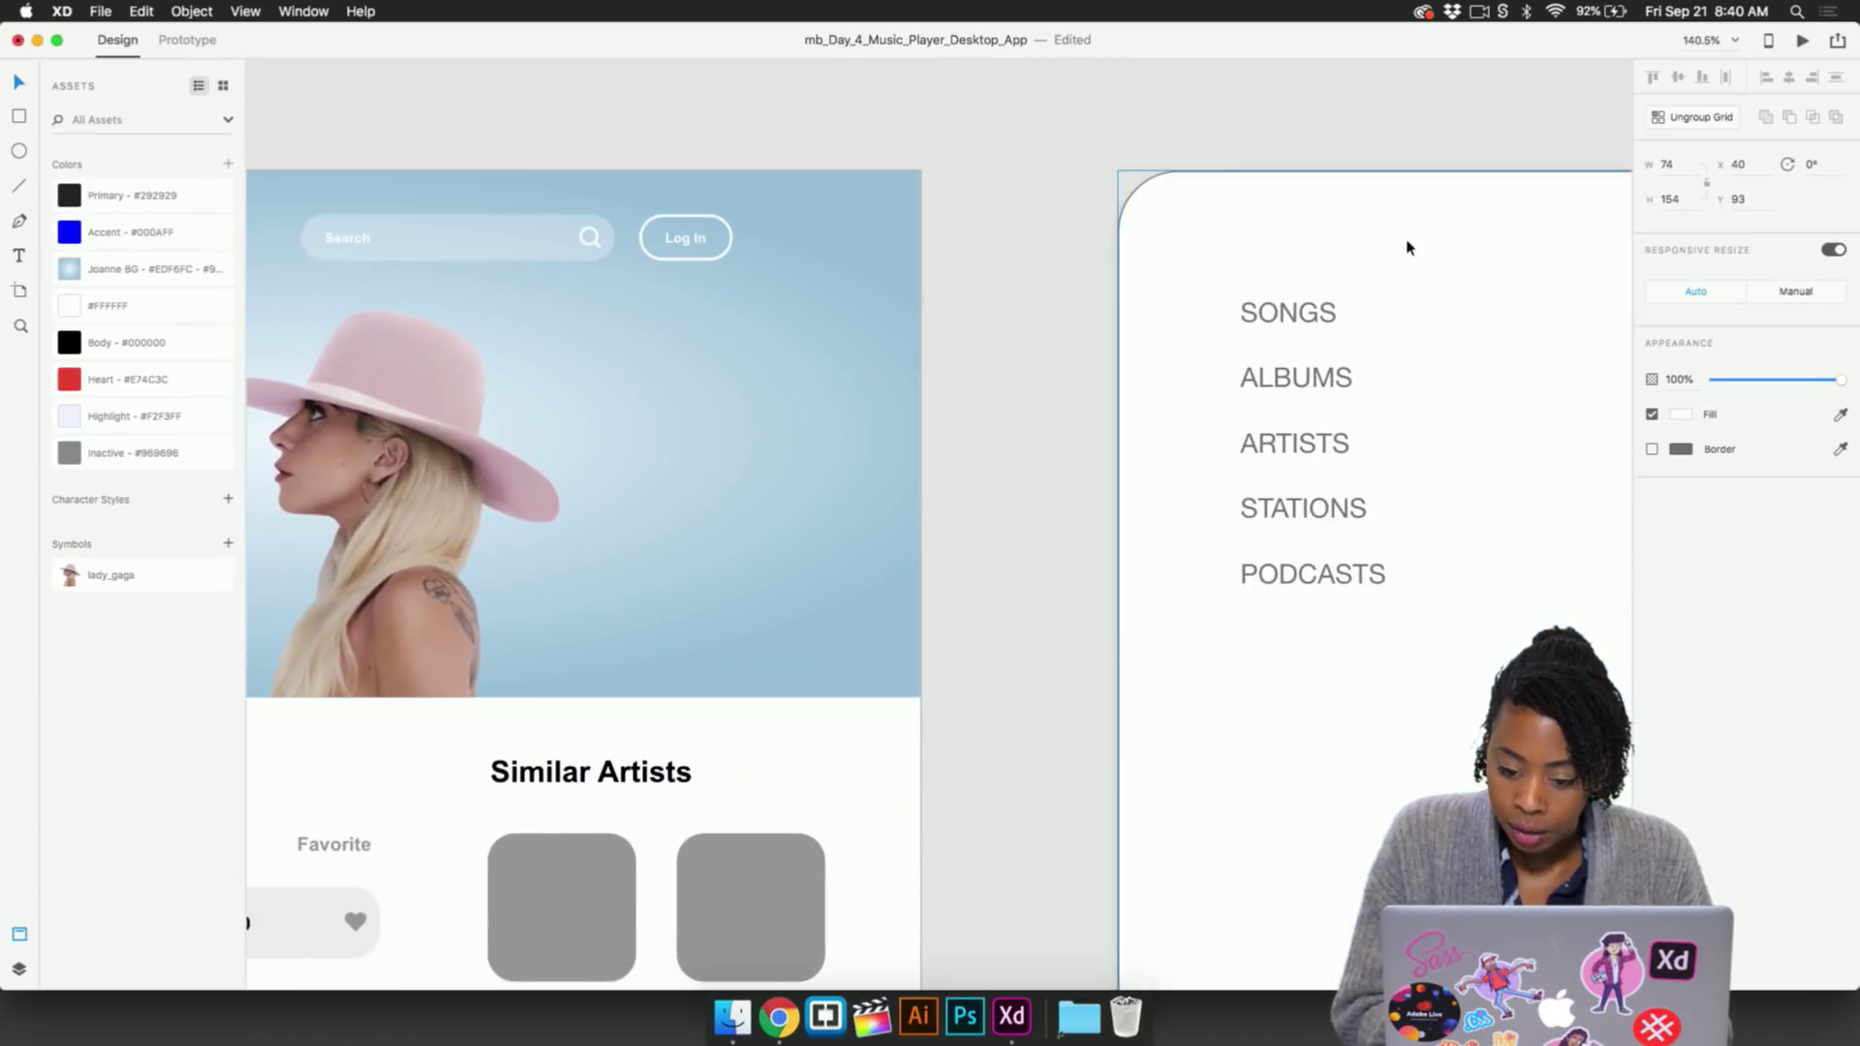
scroll(1308, 588, left, 15)
scroll(801, 515, up, 2)
scroll(627, 459, up, 3)
Adjust the vertical gap between the repeated SONGS entries to 18
click(627, 459)
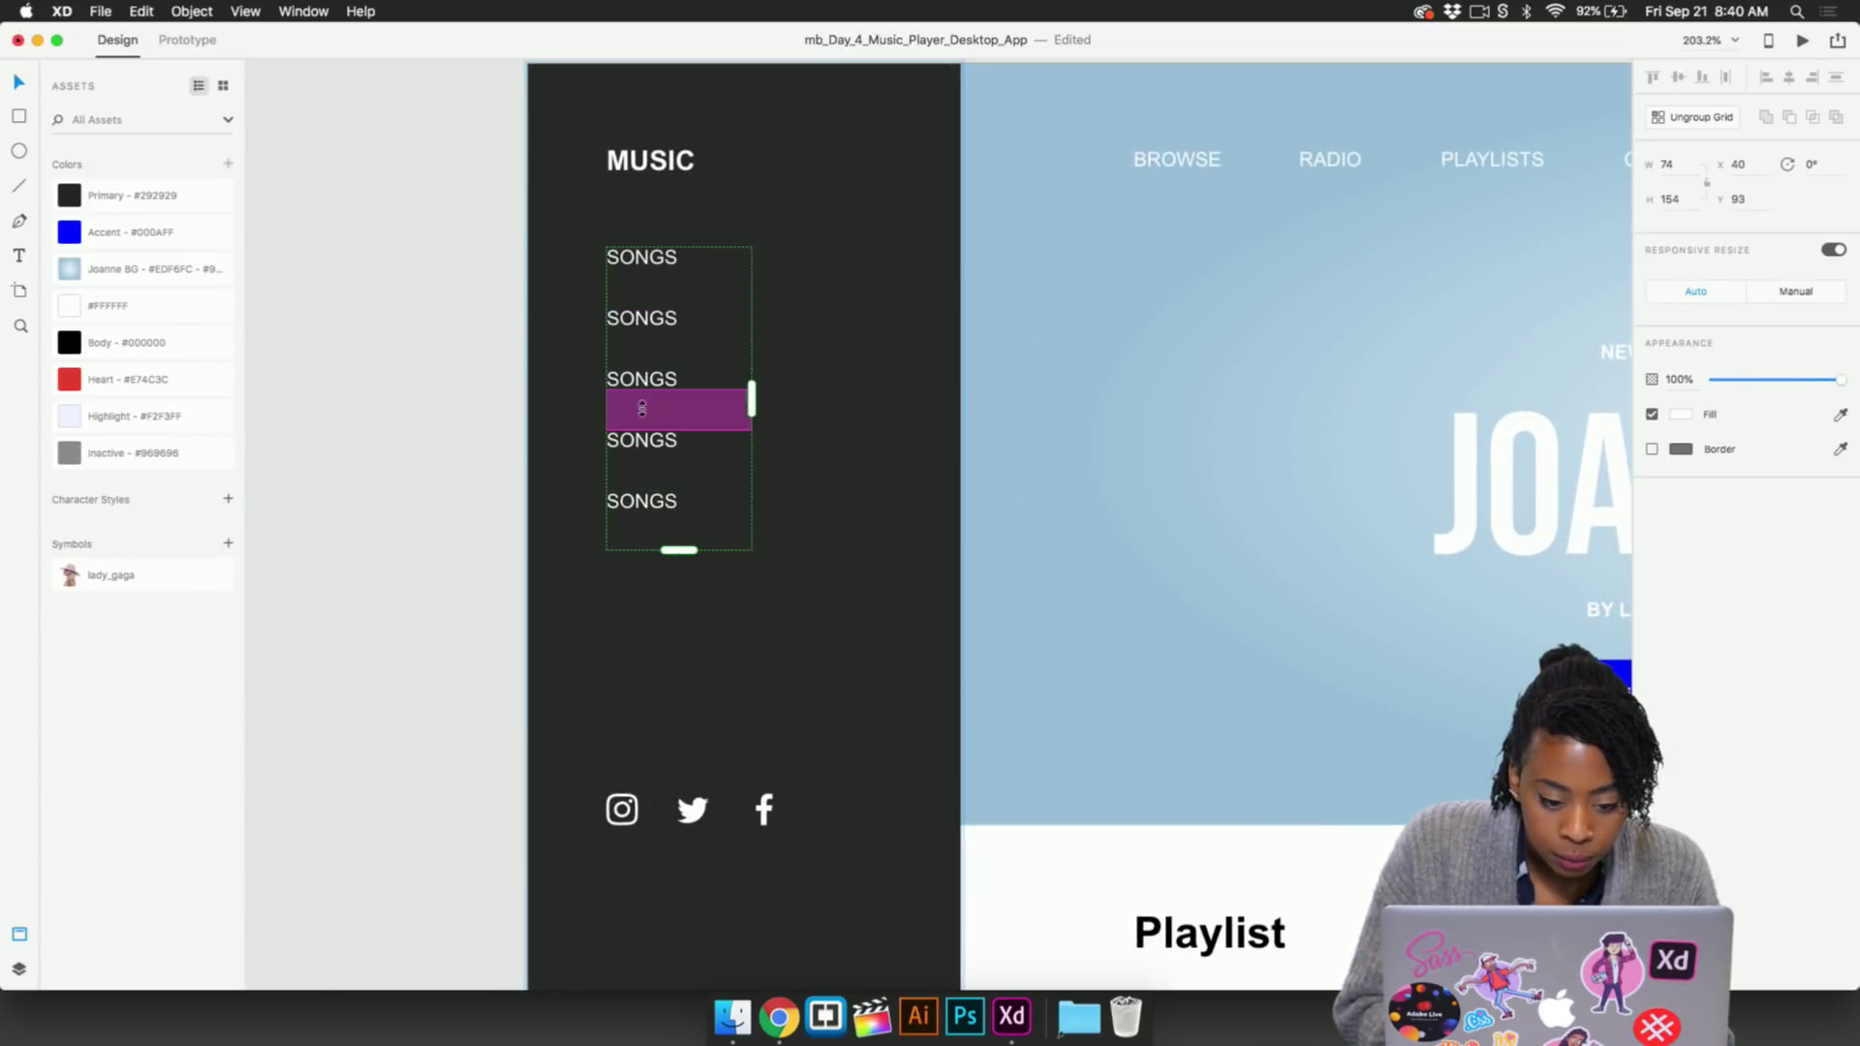
drag(683, 551, 669, 439)
click(461, 510)
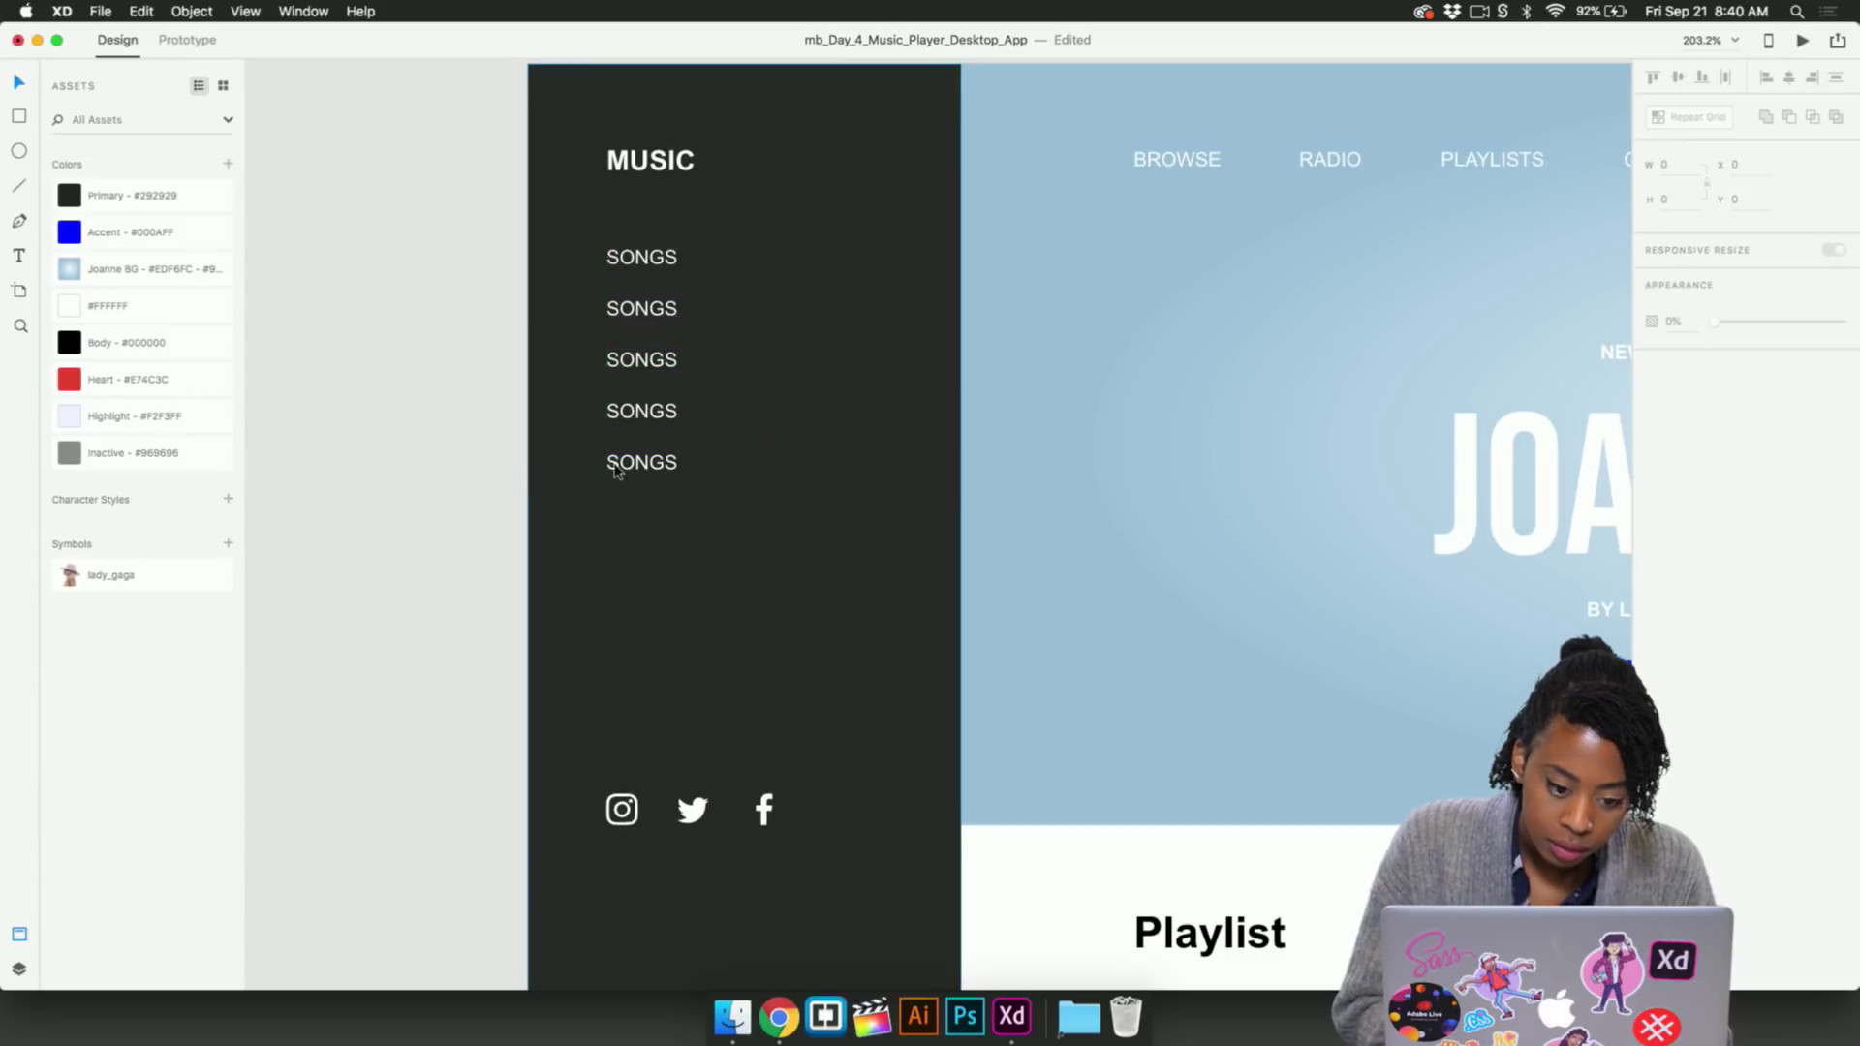
click(647, 418)
click(649, 418)
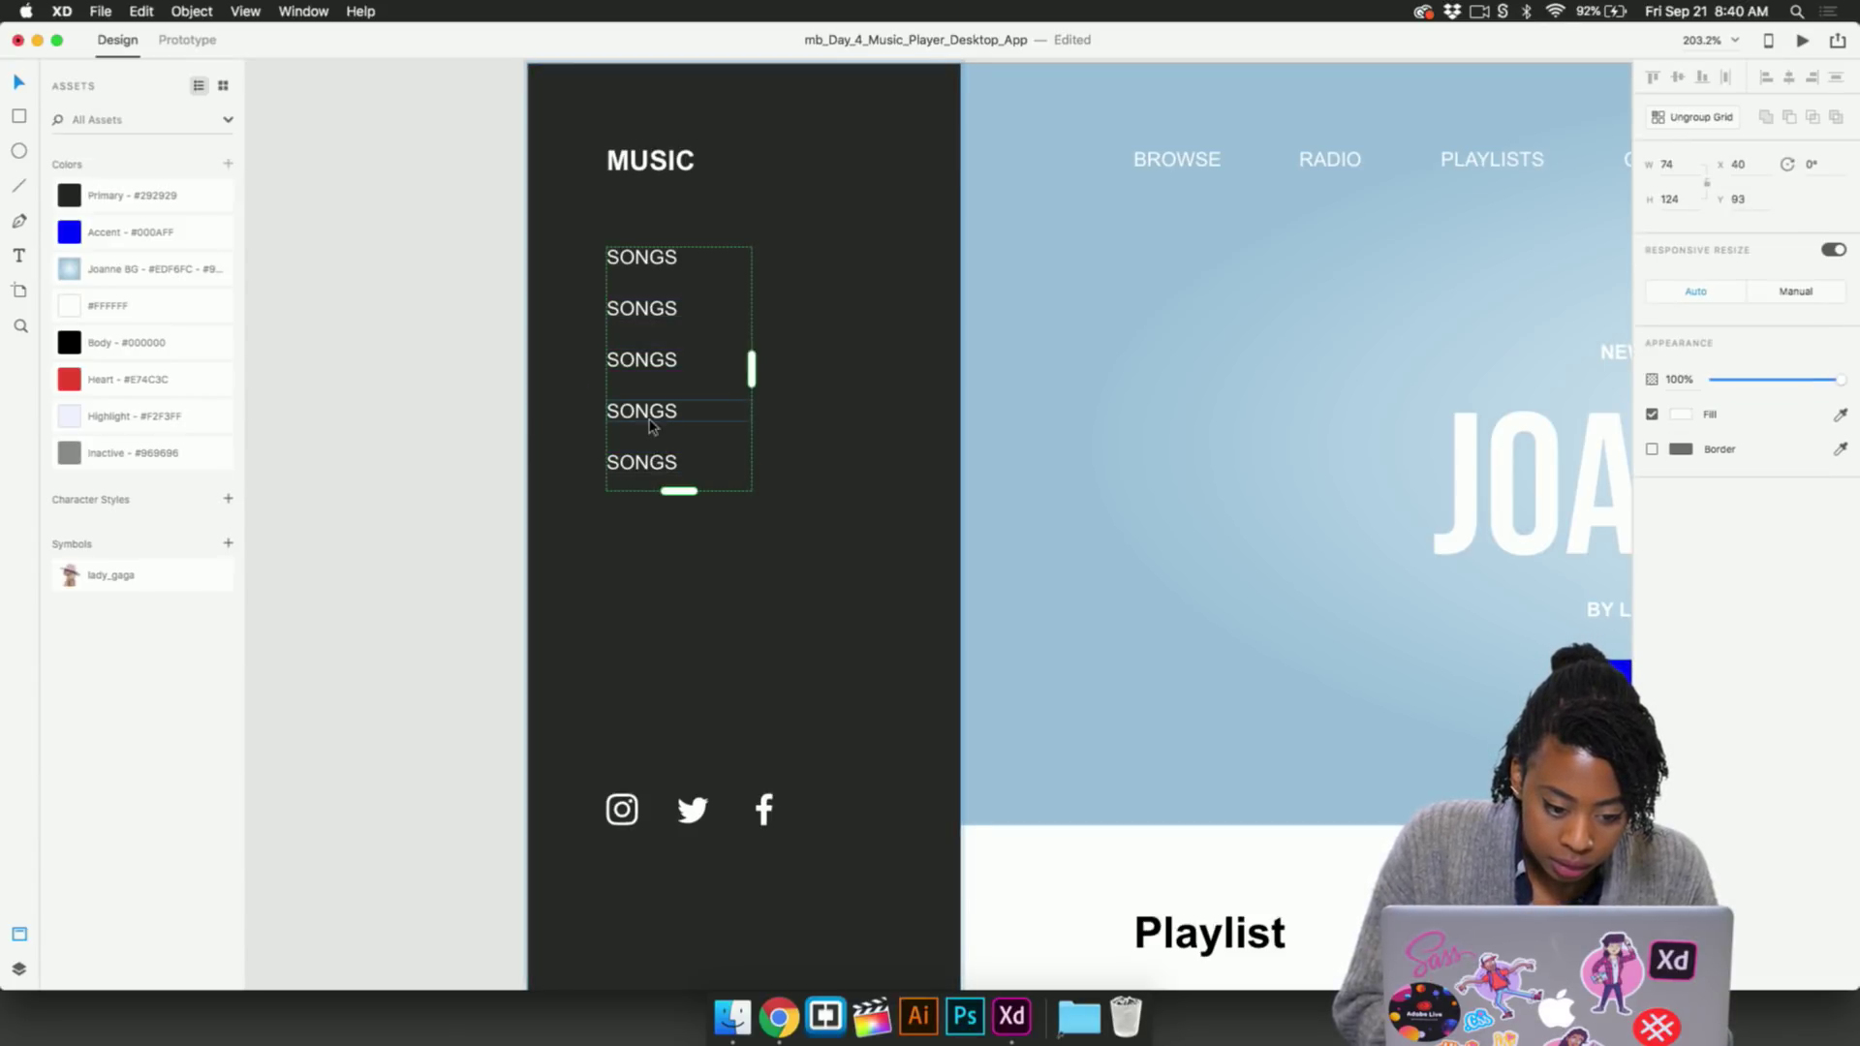
drag(650, 440, 650, 457)
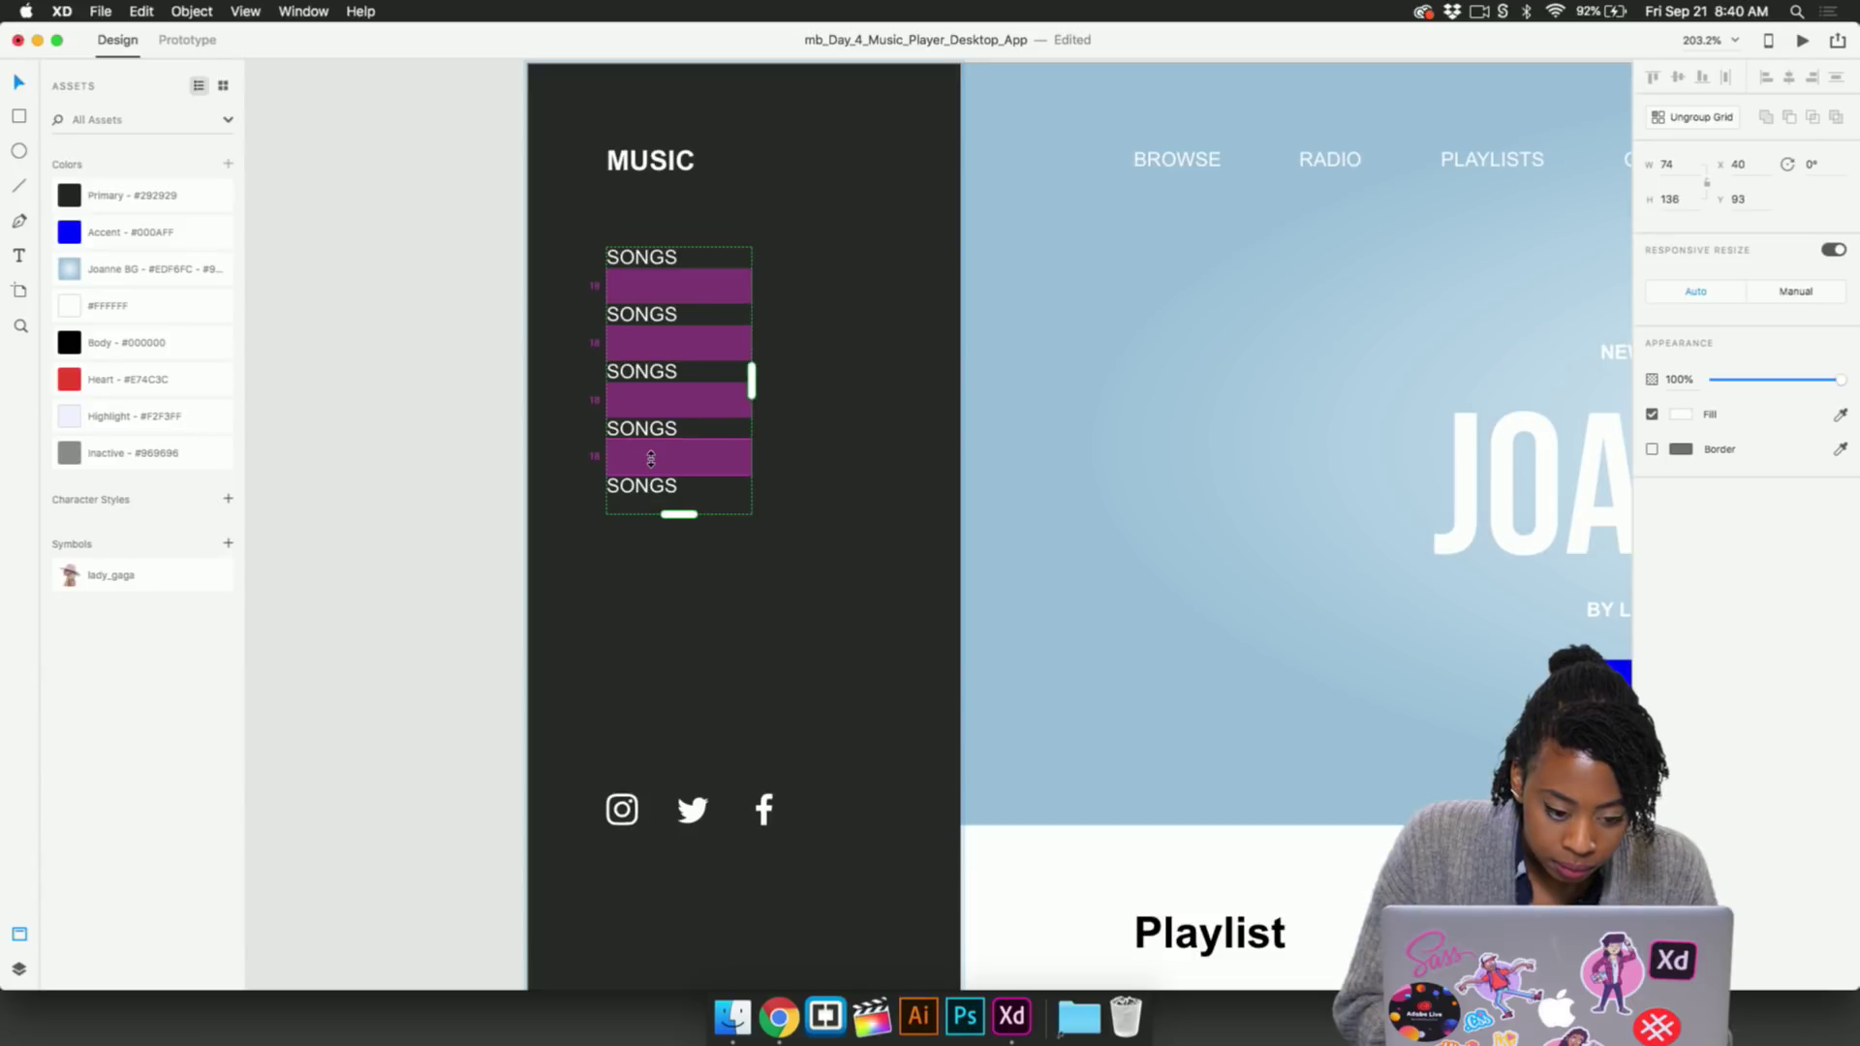
click(461, 511)
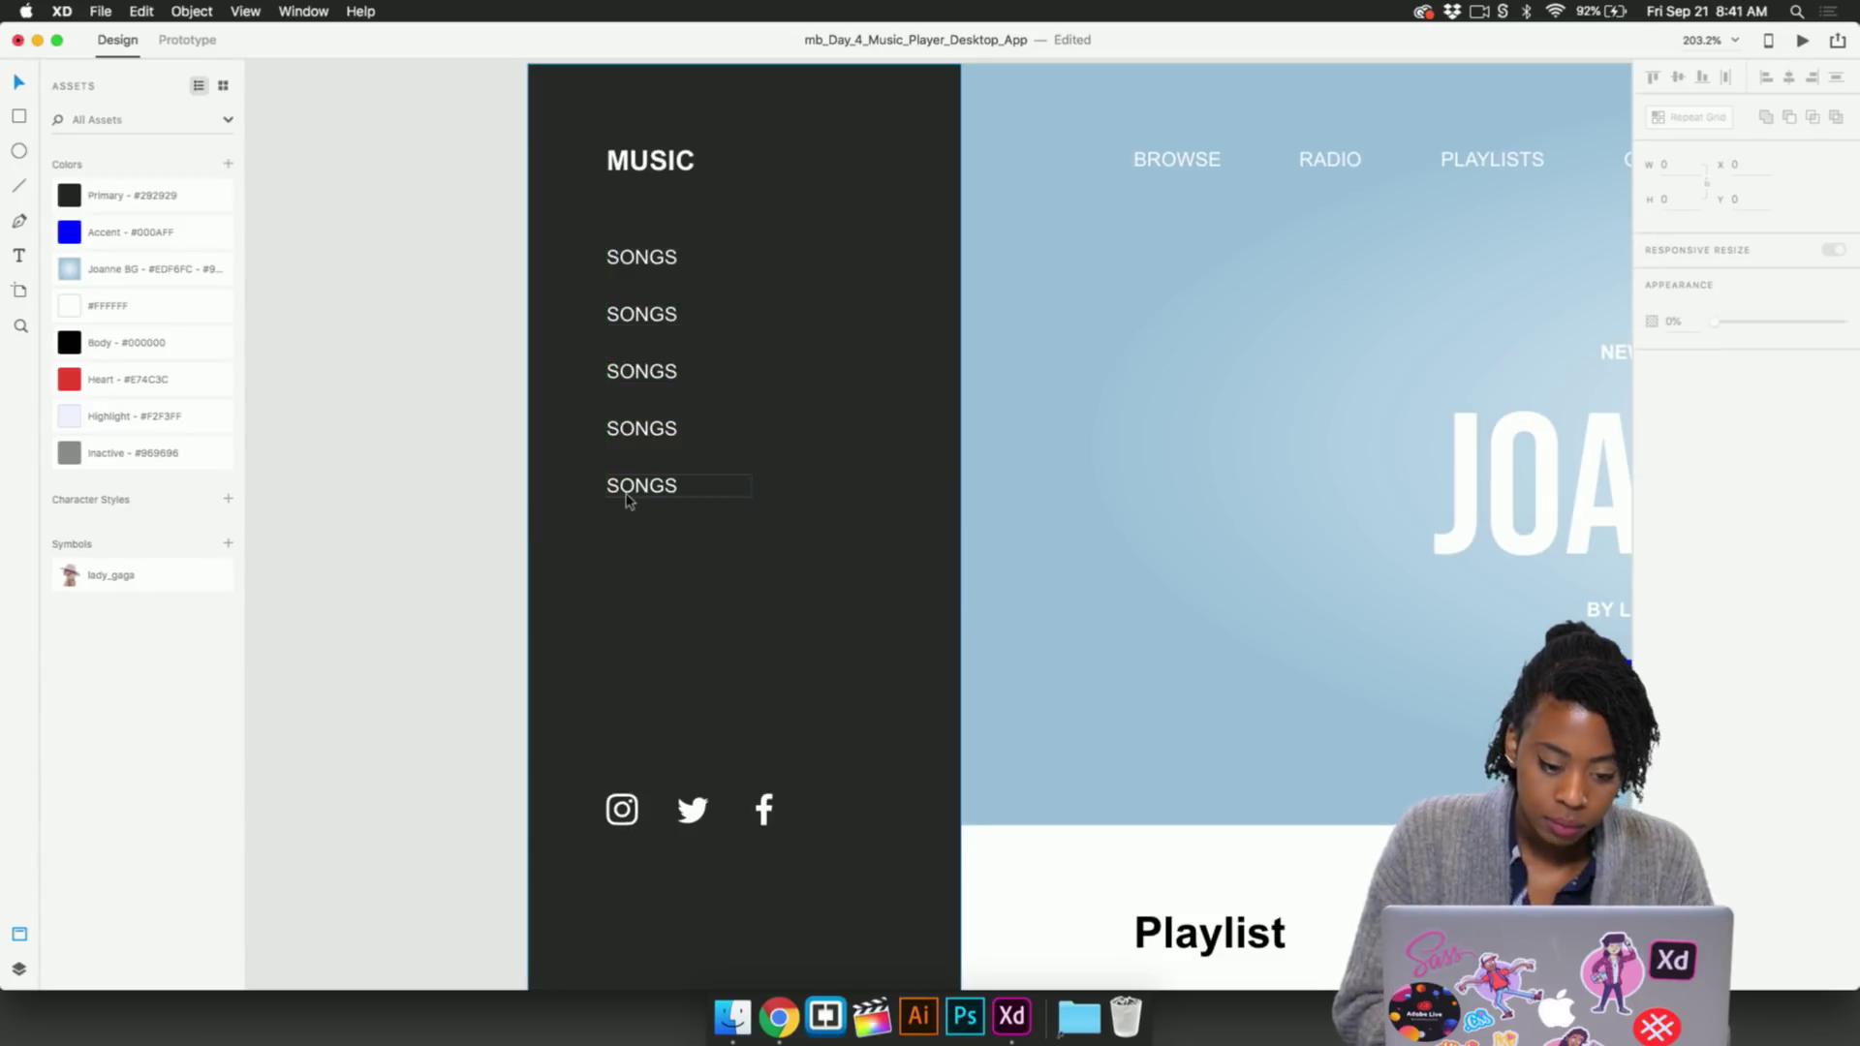
Set the vertical gap between the repeated SONGS entries to 20
click(635, 446)
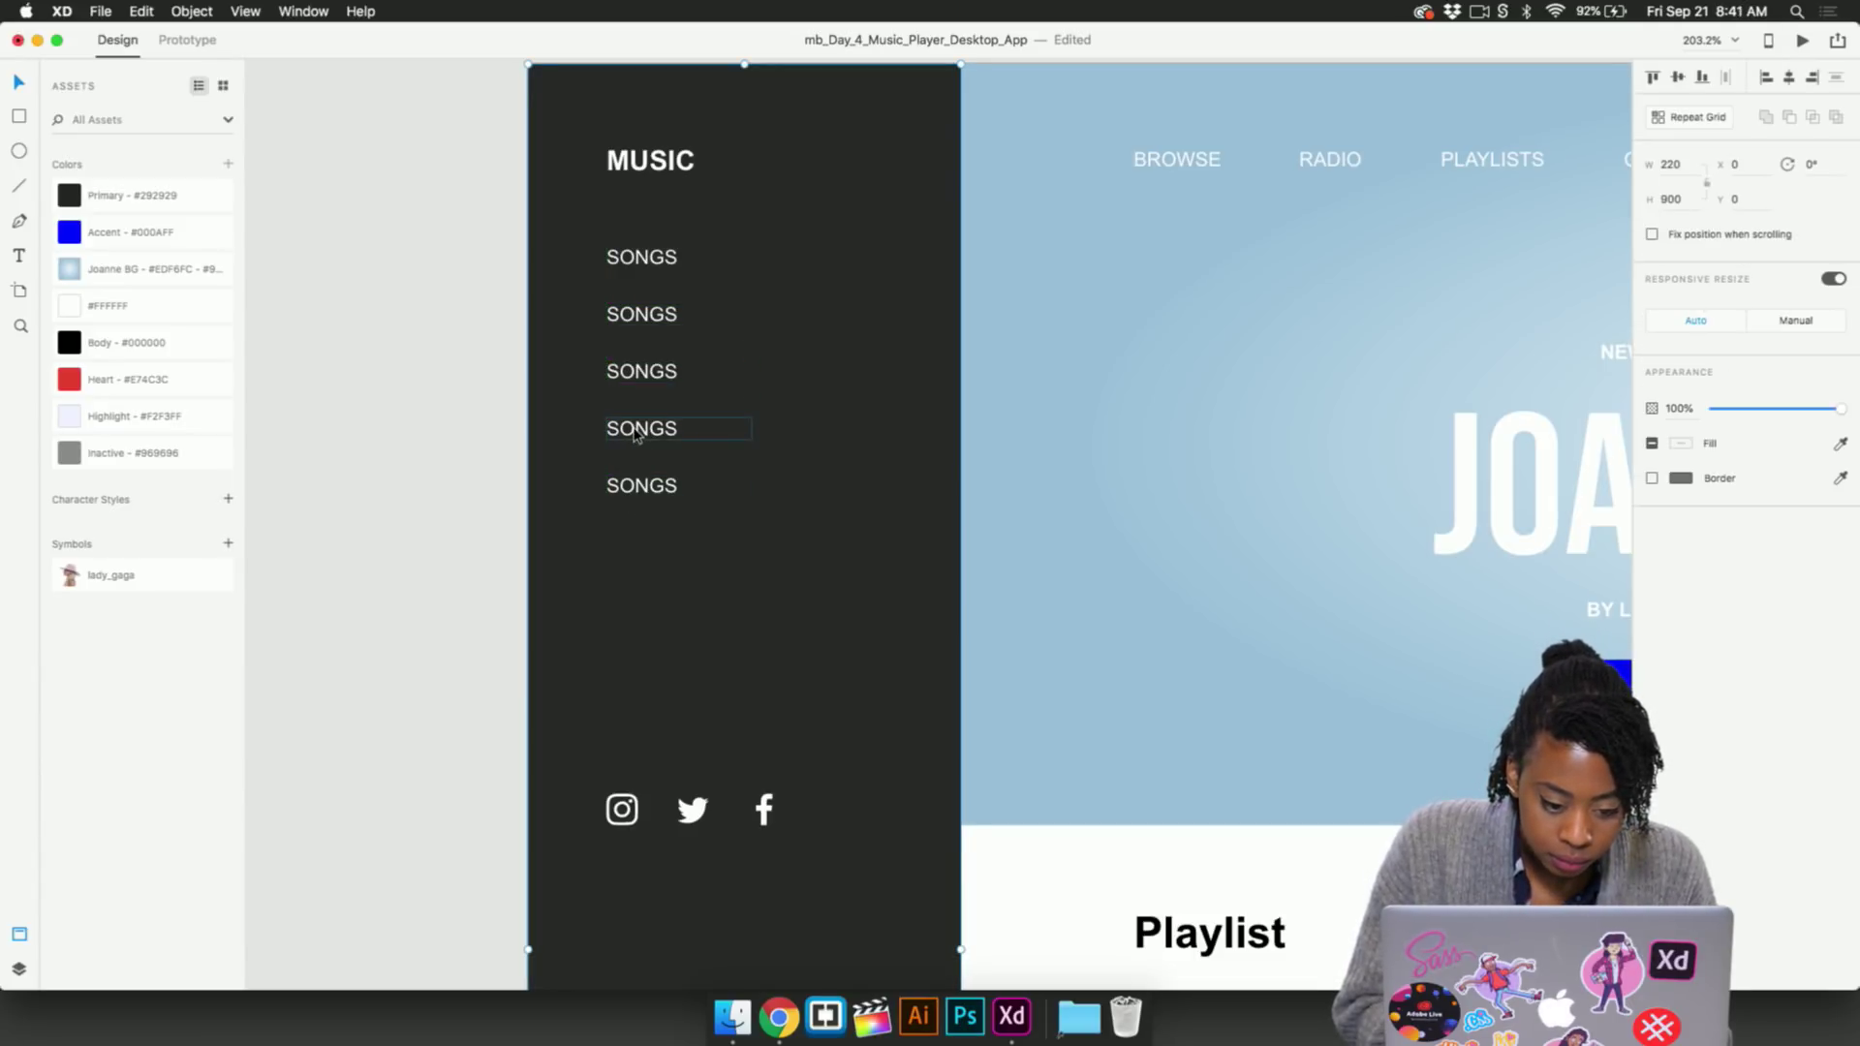
click(635, 431)
drag(641, 466, 641, 468)
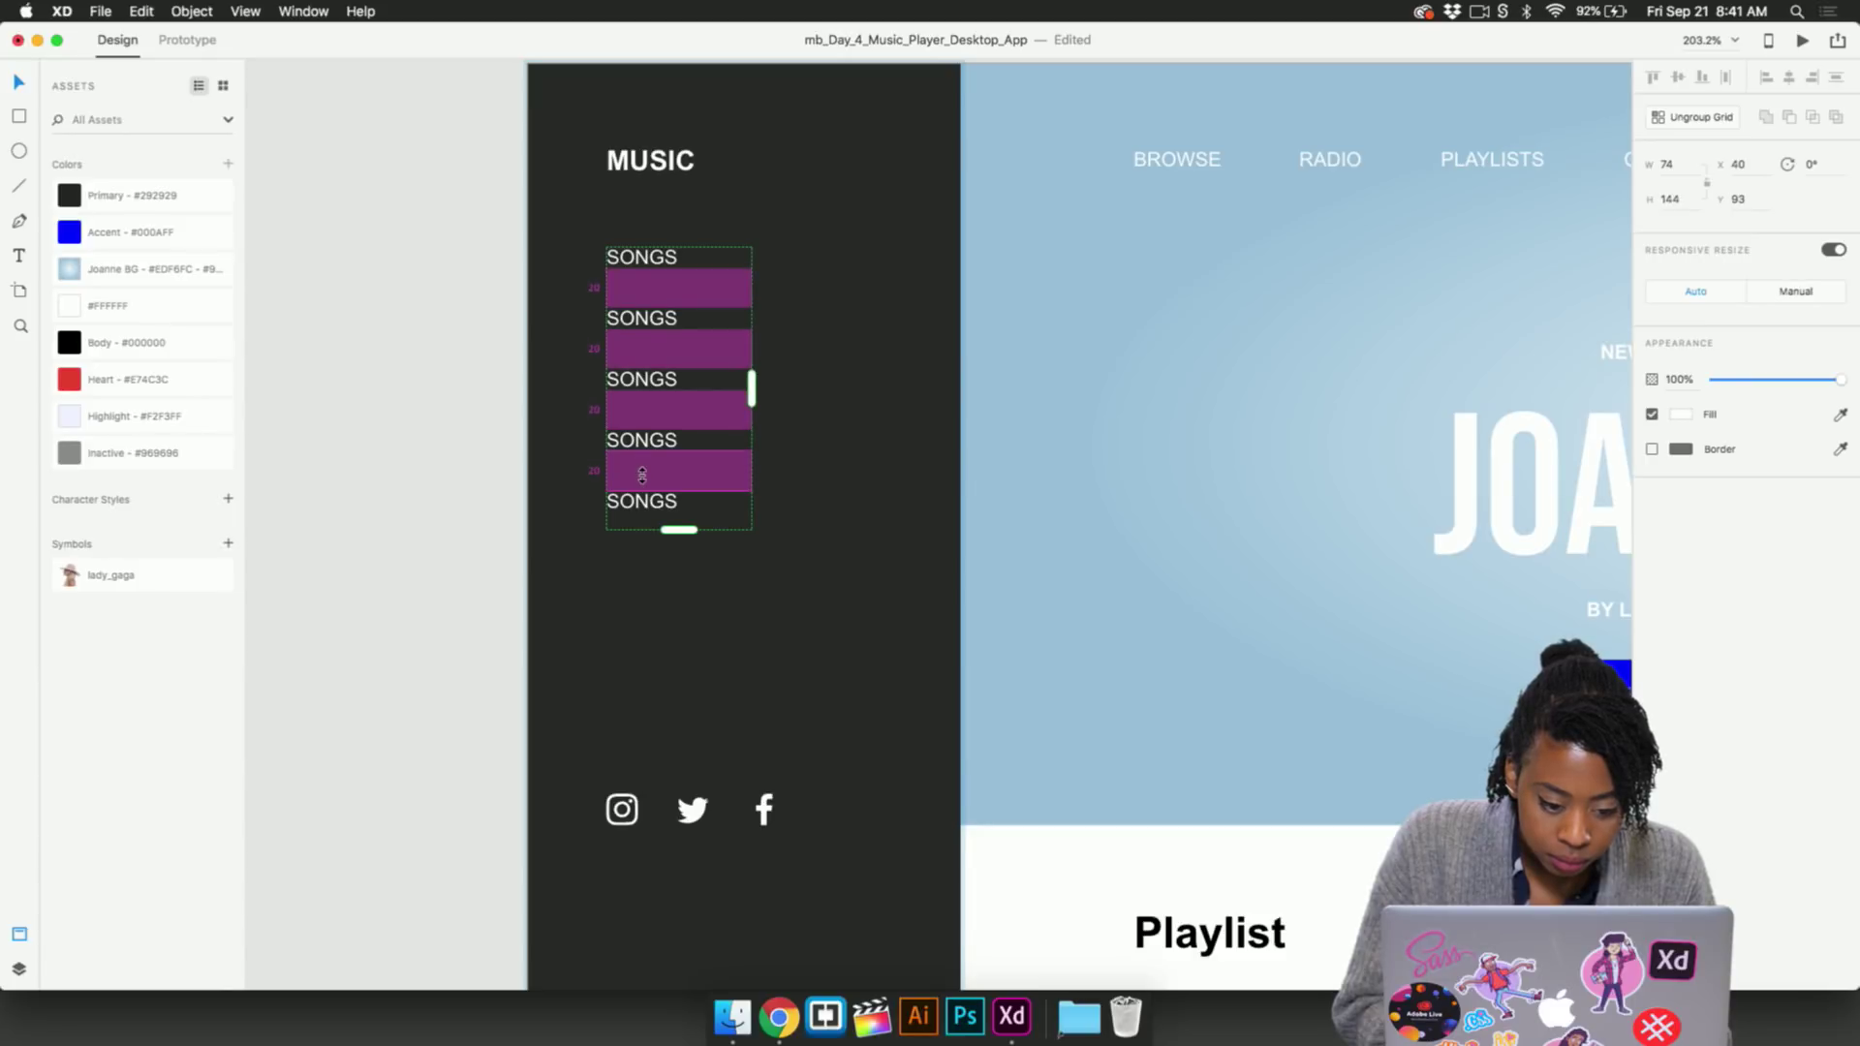
click(486, 476)
Copy the SONGS-to-PODCASTS text list from the neighboring artboard and paste it on the empty canvas beside Music Player – 1
scroll(486, 477, down, 5)
scroll(485, 476, up, 8)
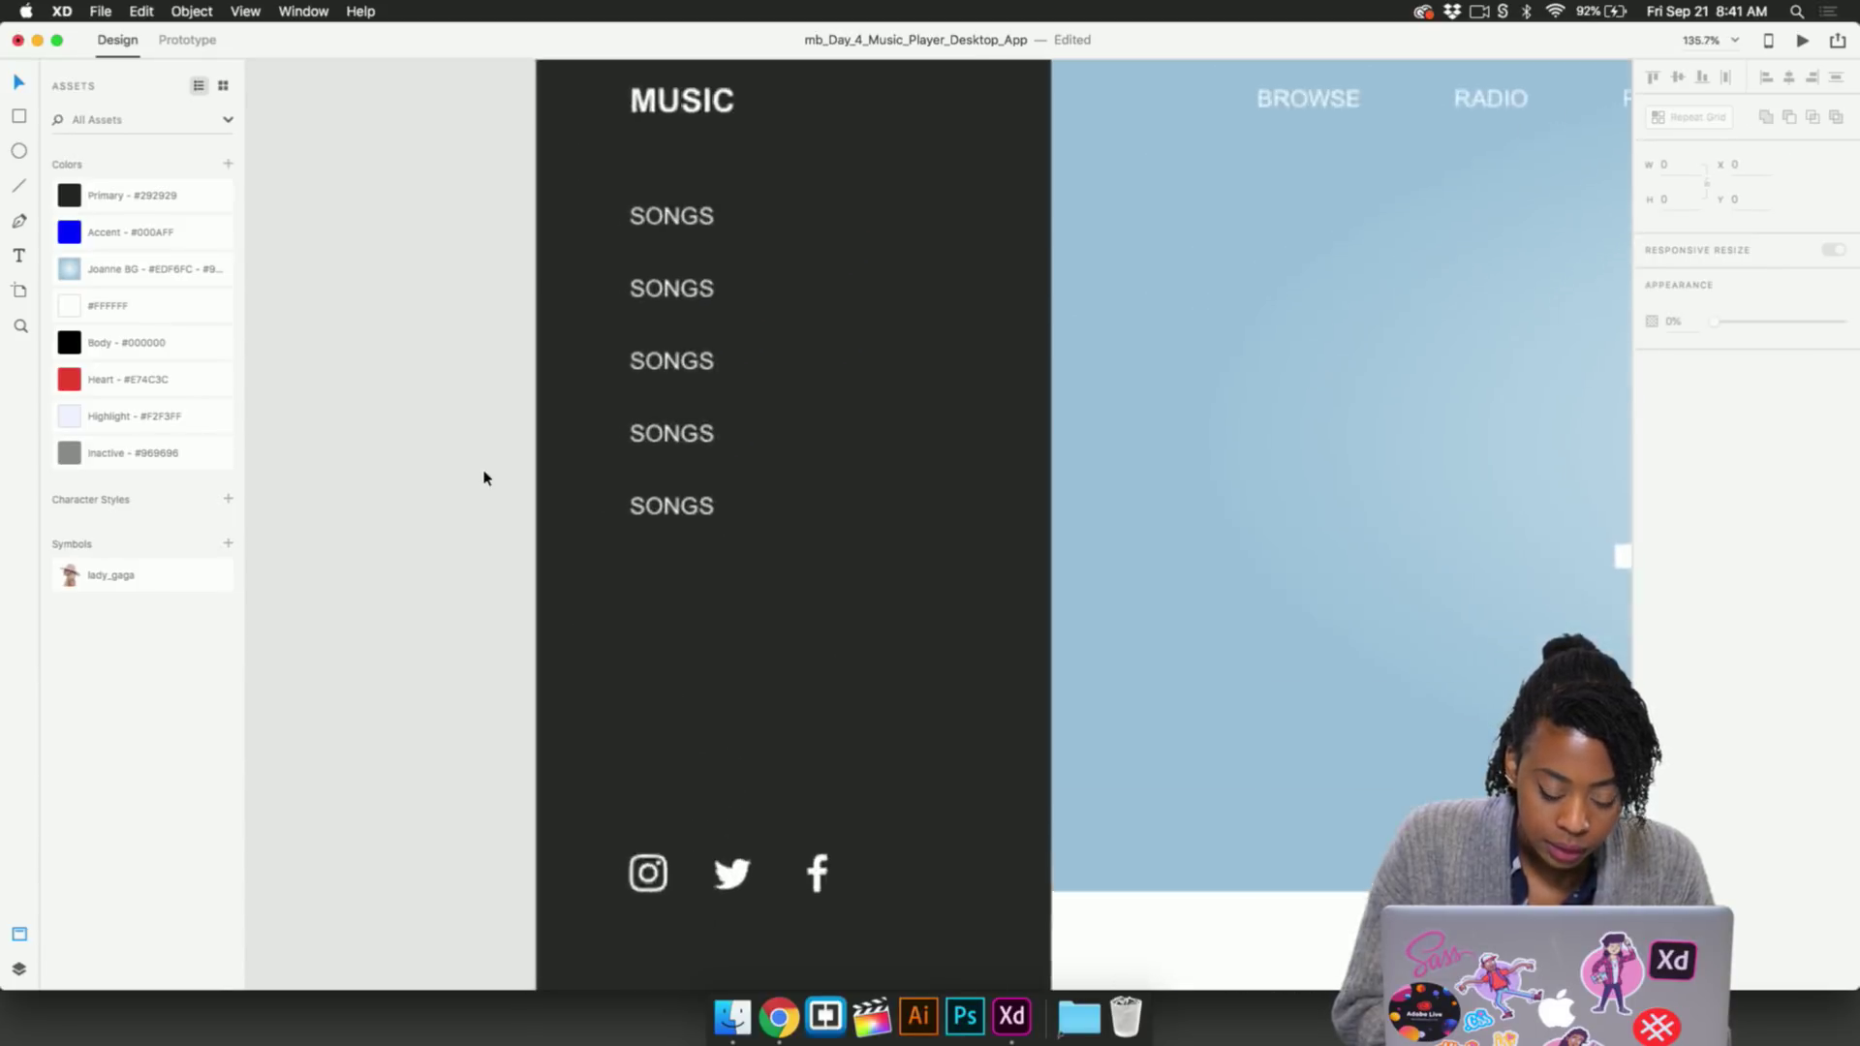
click(720, 270)
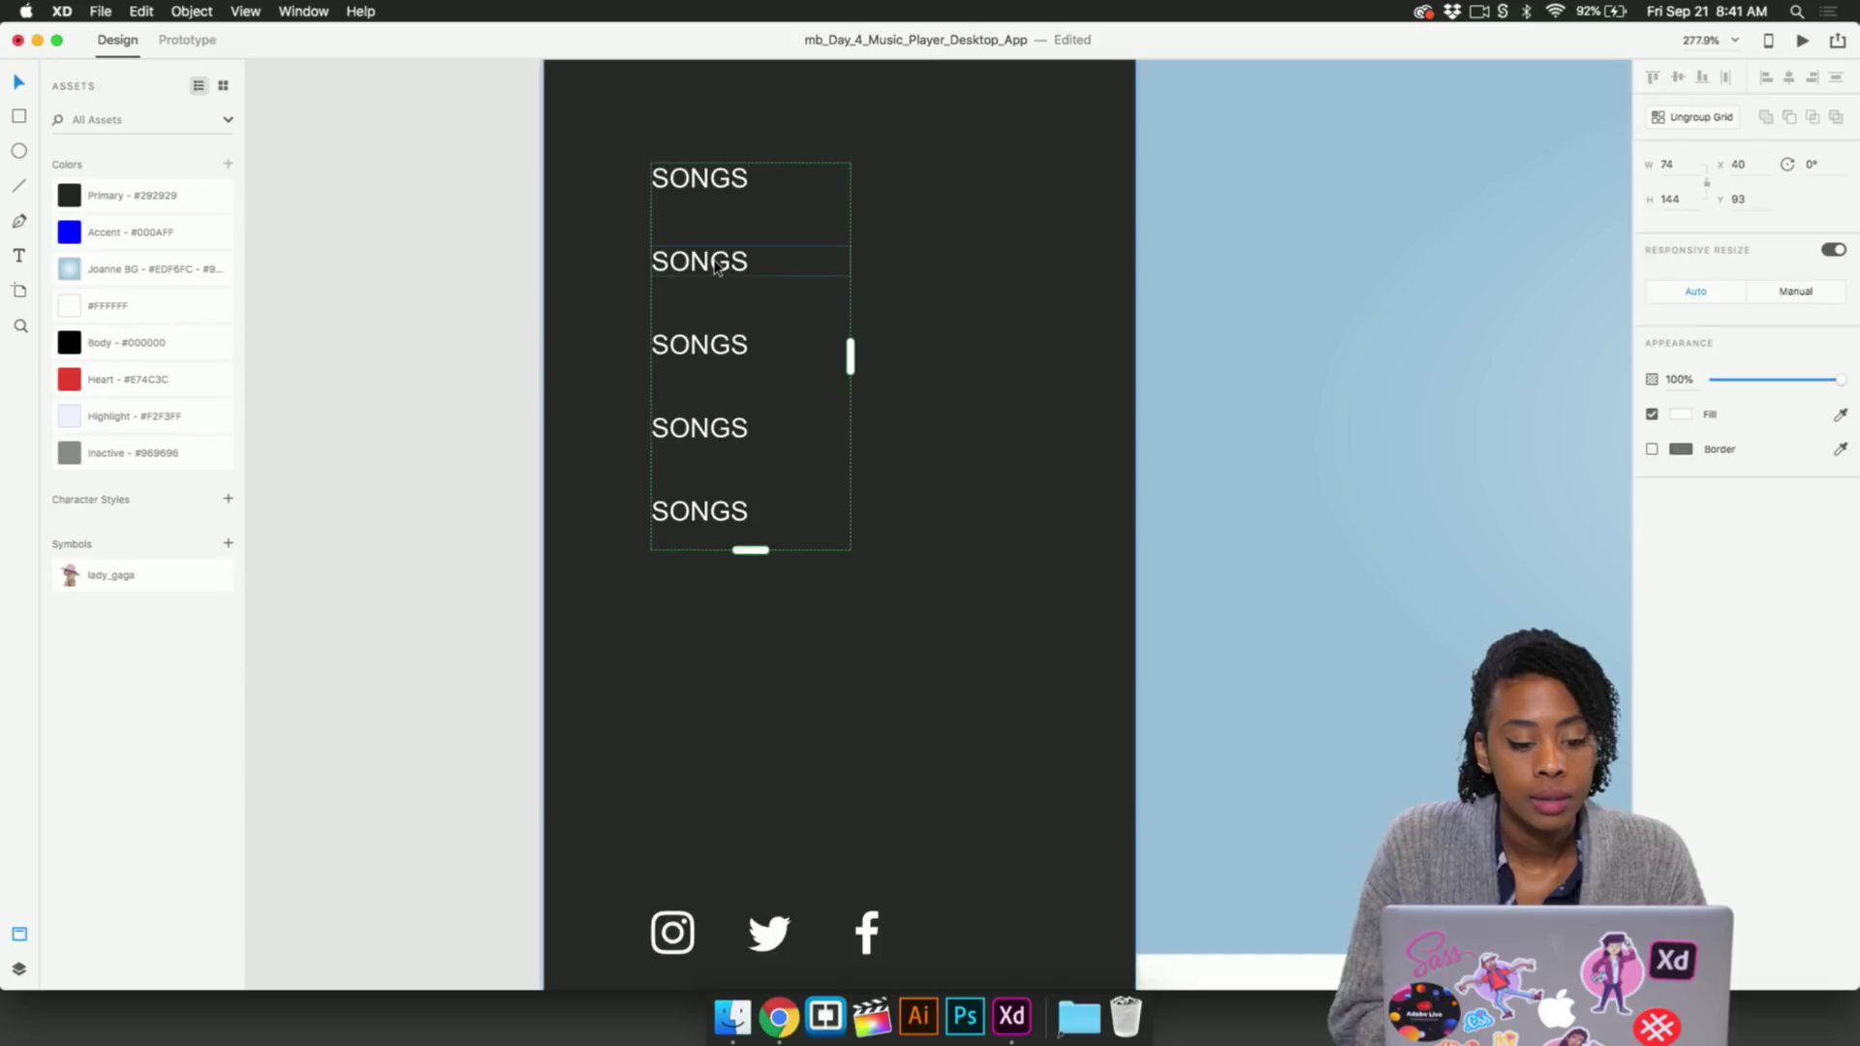
scroll(722, 196, down, 5)
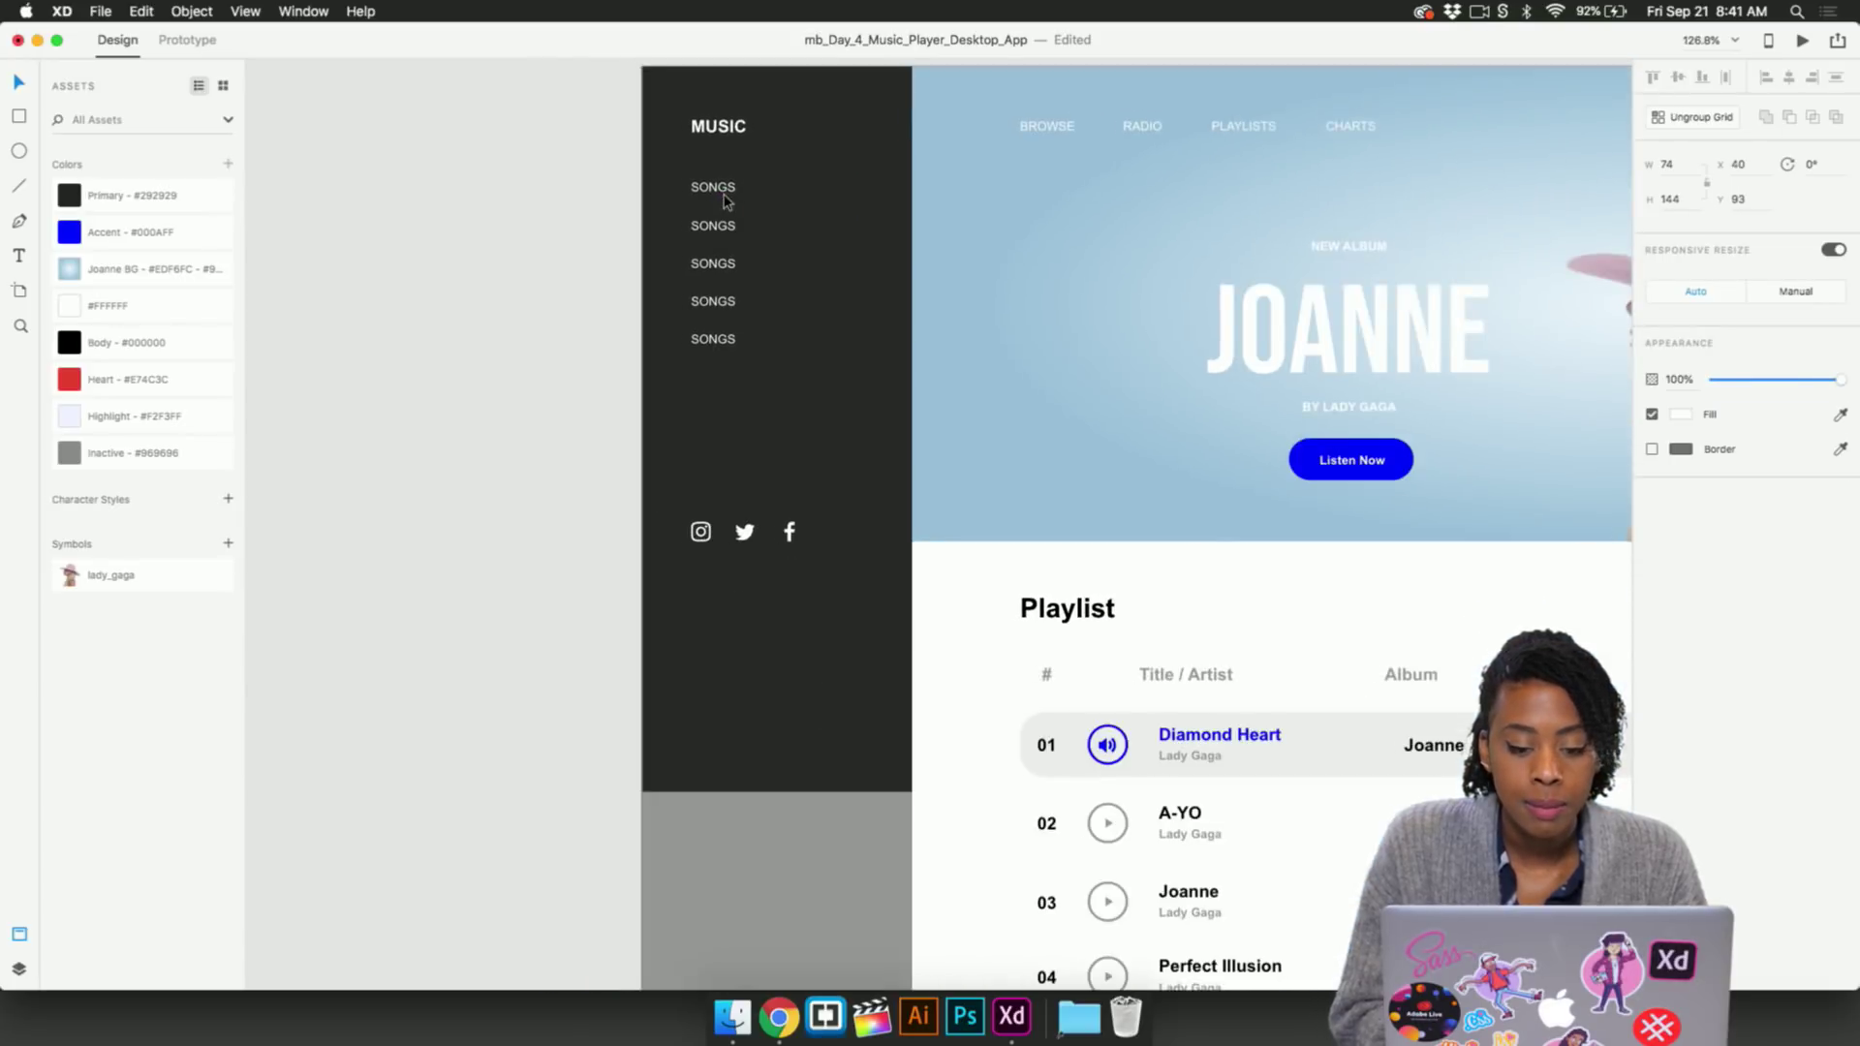
scroll(724, 195, up, 4)
click(1124, 316)
key(super+c)
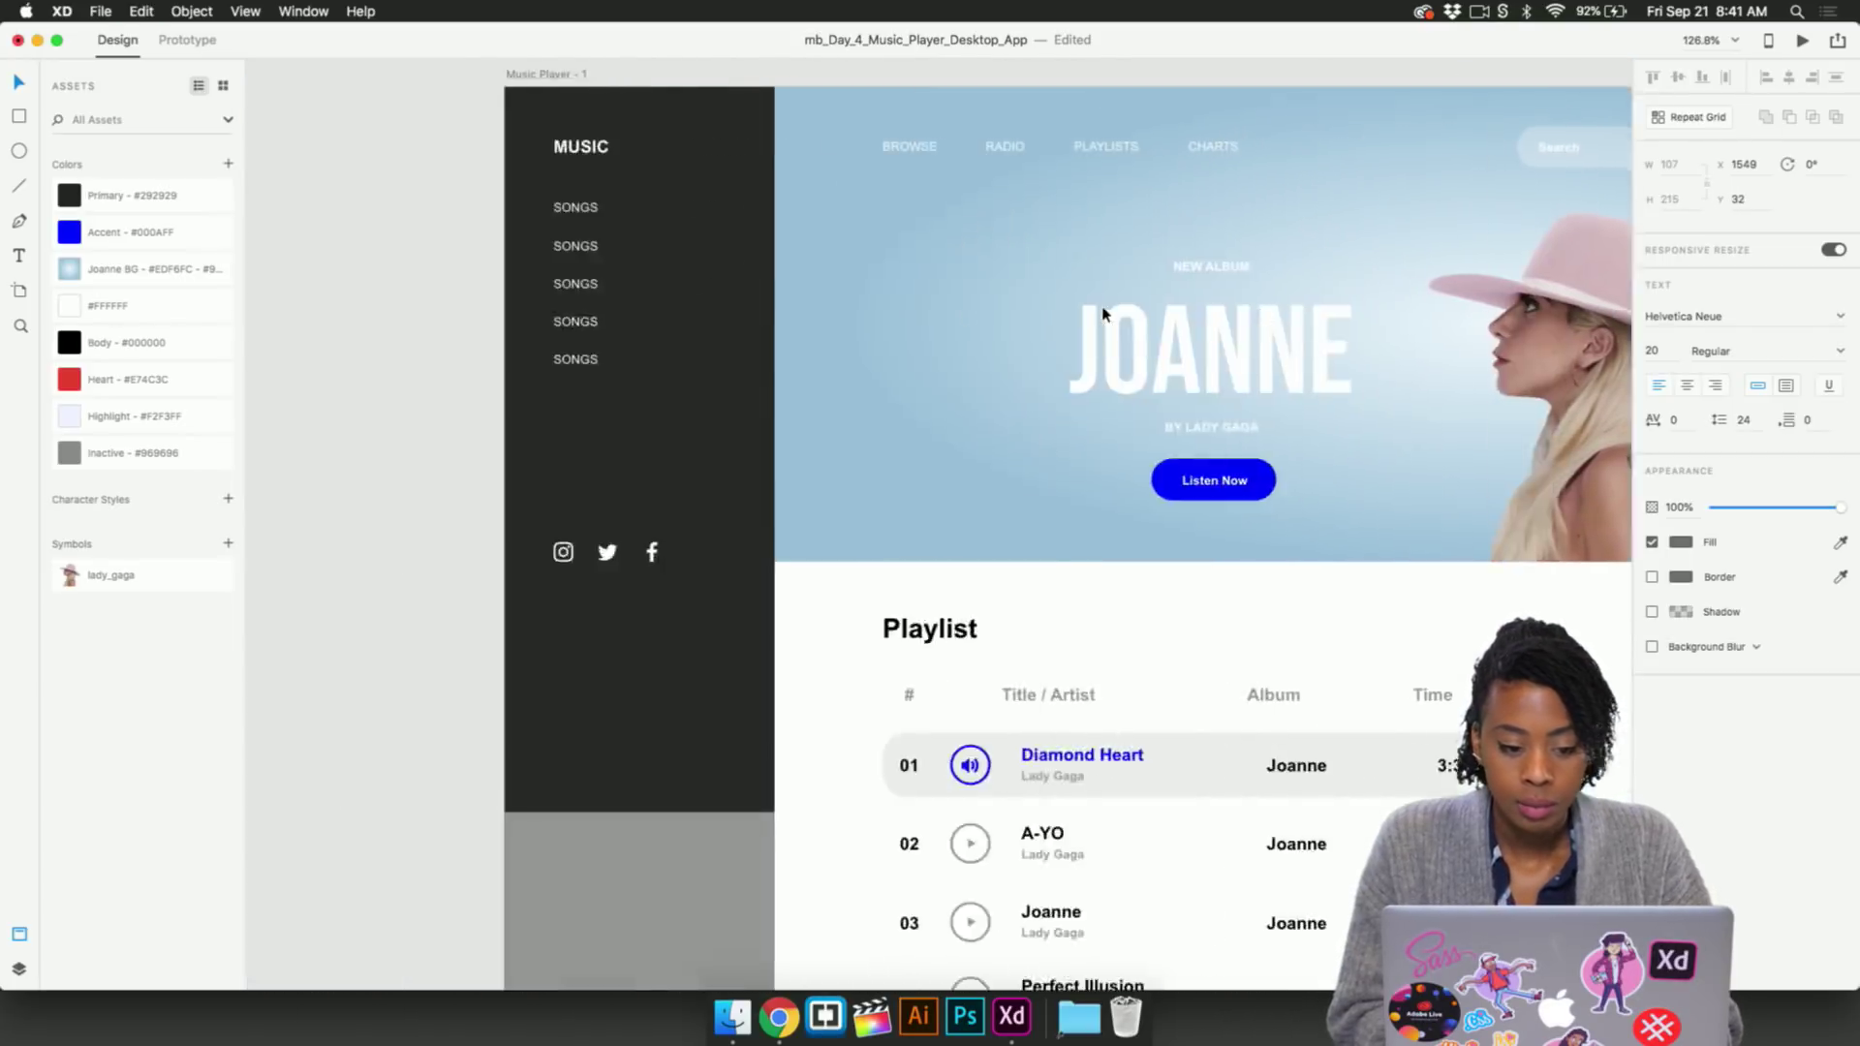
scroll(1065, 316, left, 8)
key(super+v)
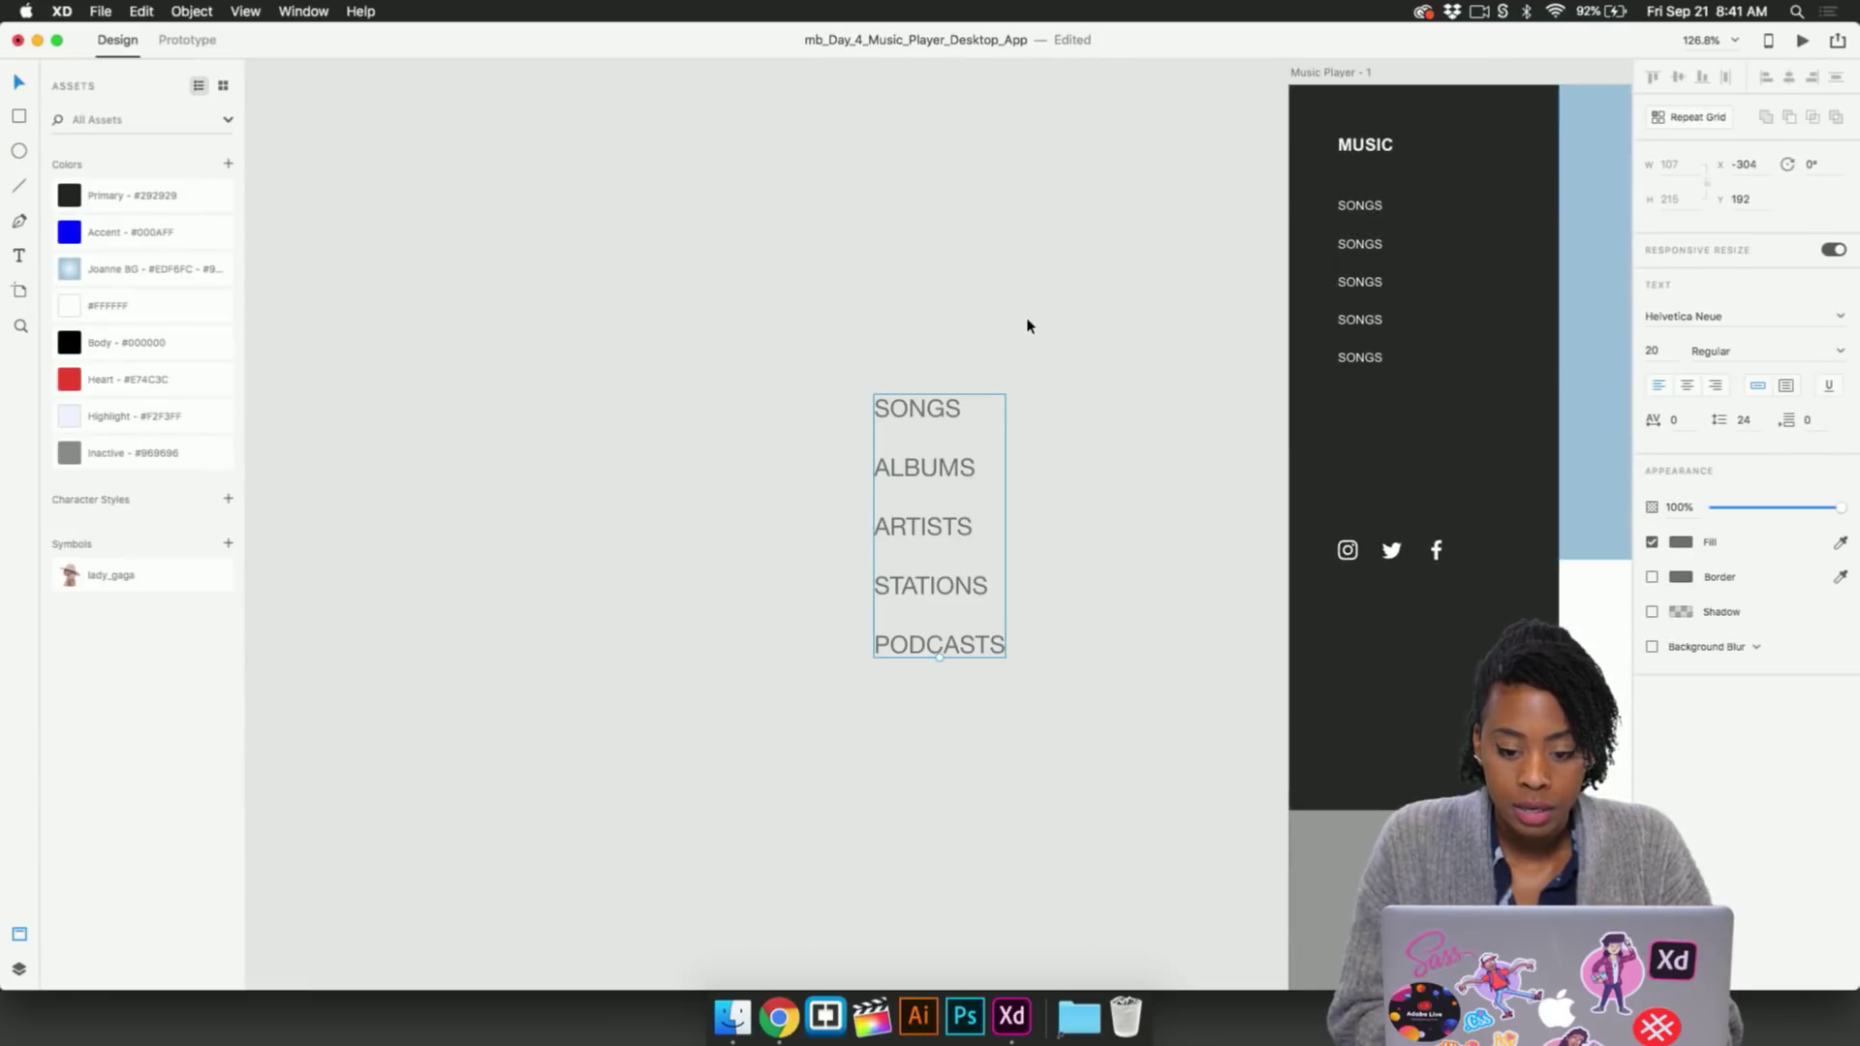
Move the pasted SONGS-to-PODCASTS text list up beside the MUSIC sidebar menu as a reference
drag(947, 405, 1092, 170)
scroll(1093, 169, right, 6)
scroll(1062, 227, up, 5)
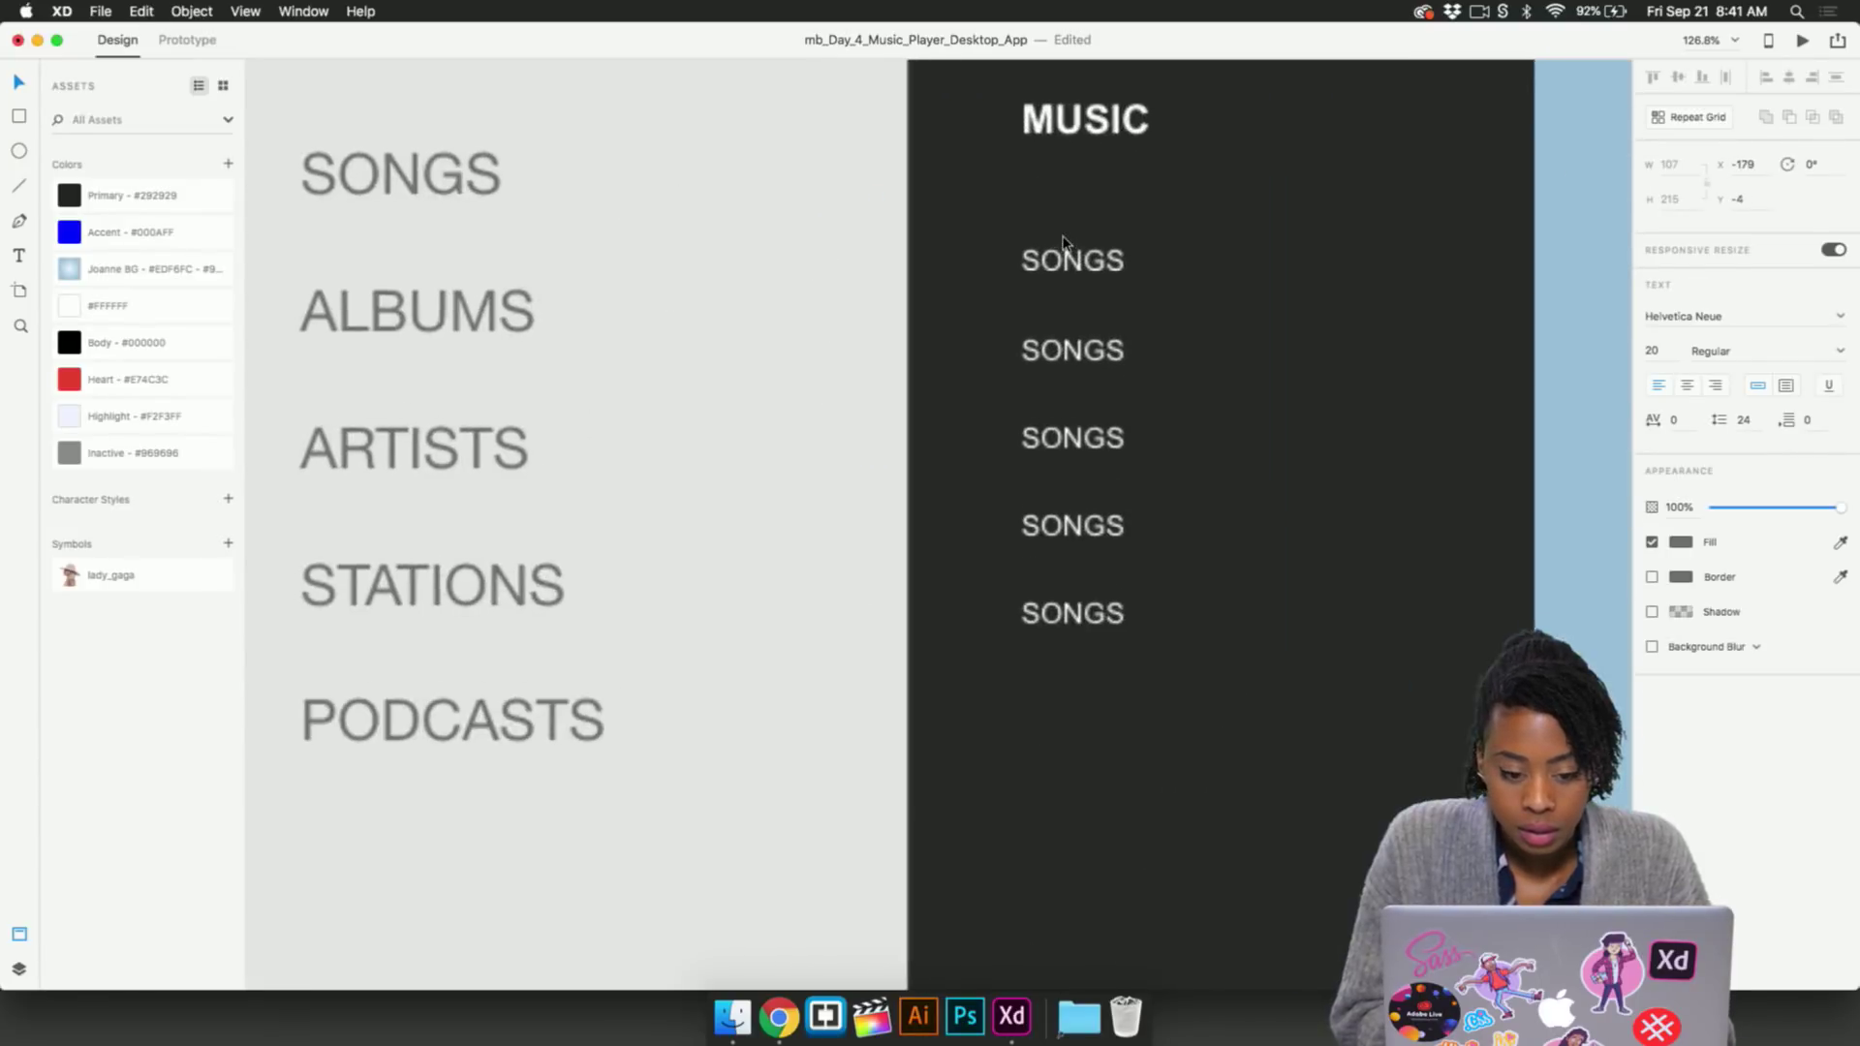
Change the second and third SONGS entries in the sidebar Repeat Grid to ALBUMS and ARTISTS
click(1078, 351)
double_click(1078, 351)
double_click(1078, 349)
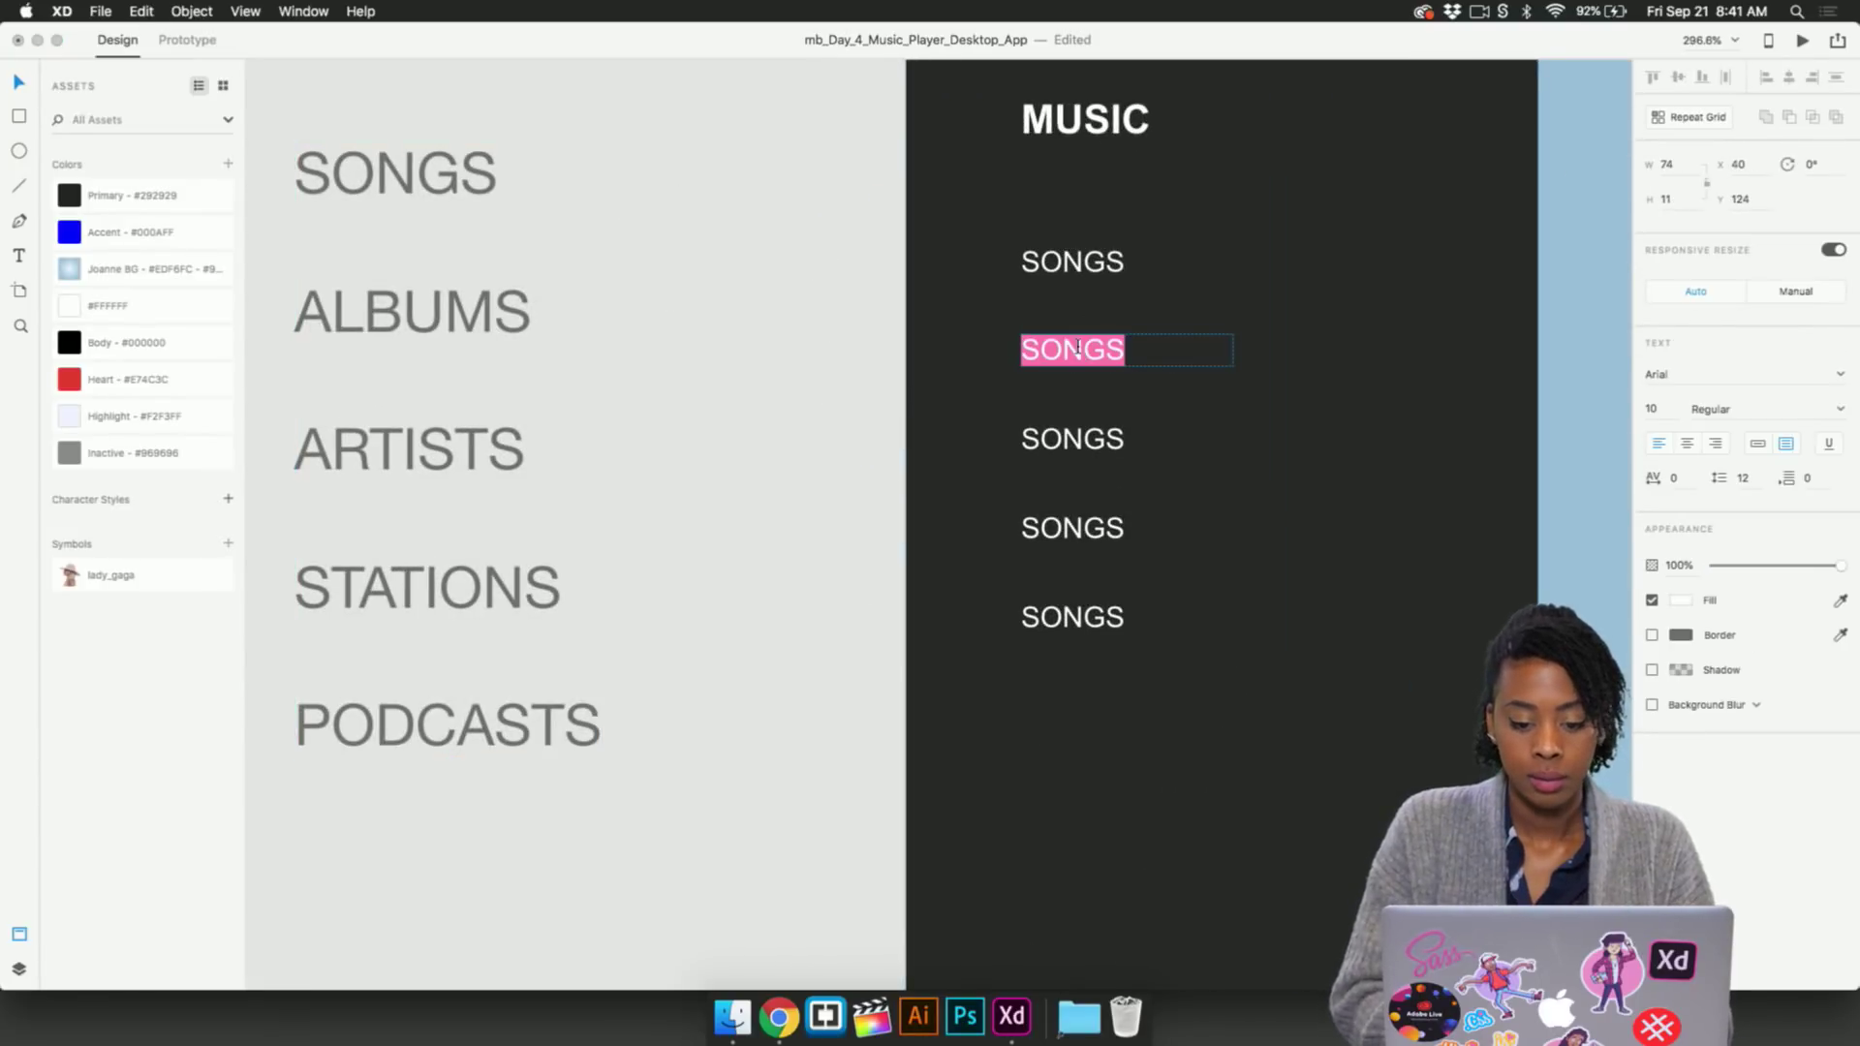
text(a)
text(ALBU)
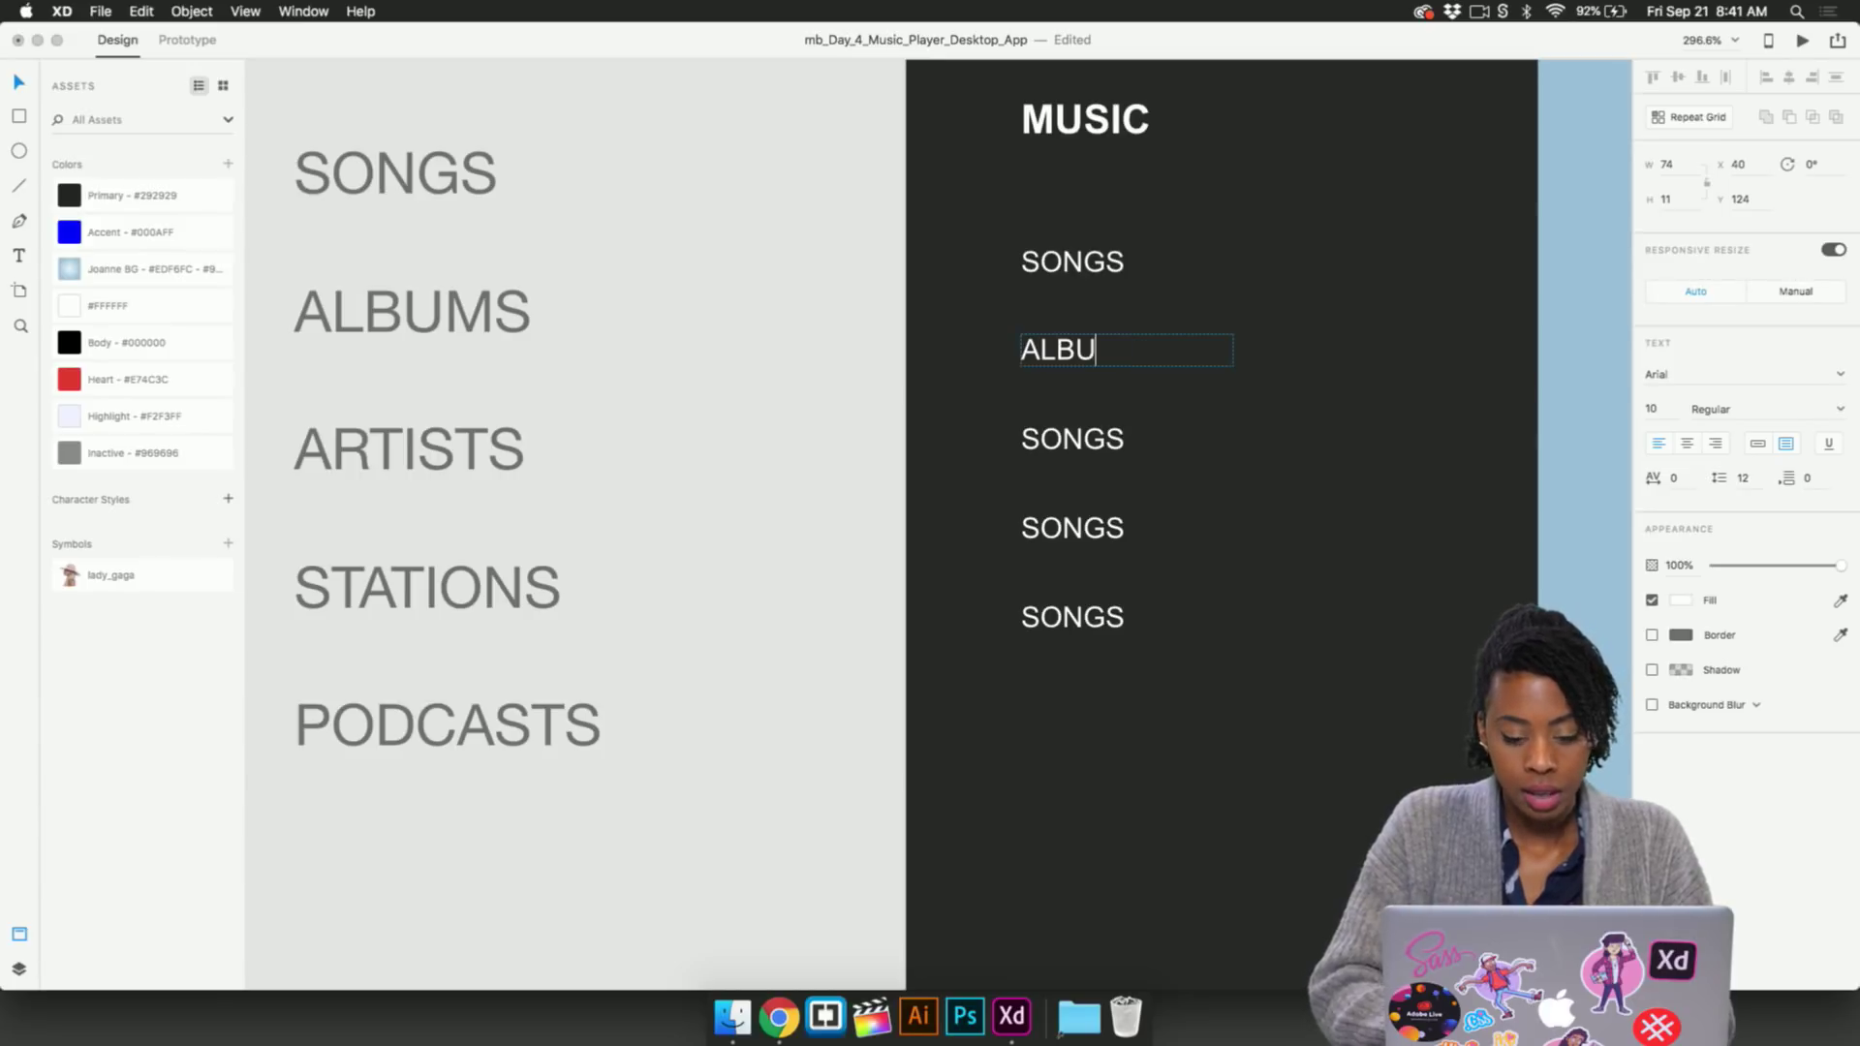
text(MS)
double_click(1107, 444)
text(ARTISTS)
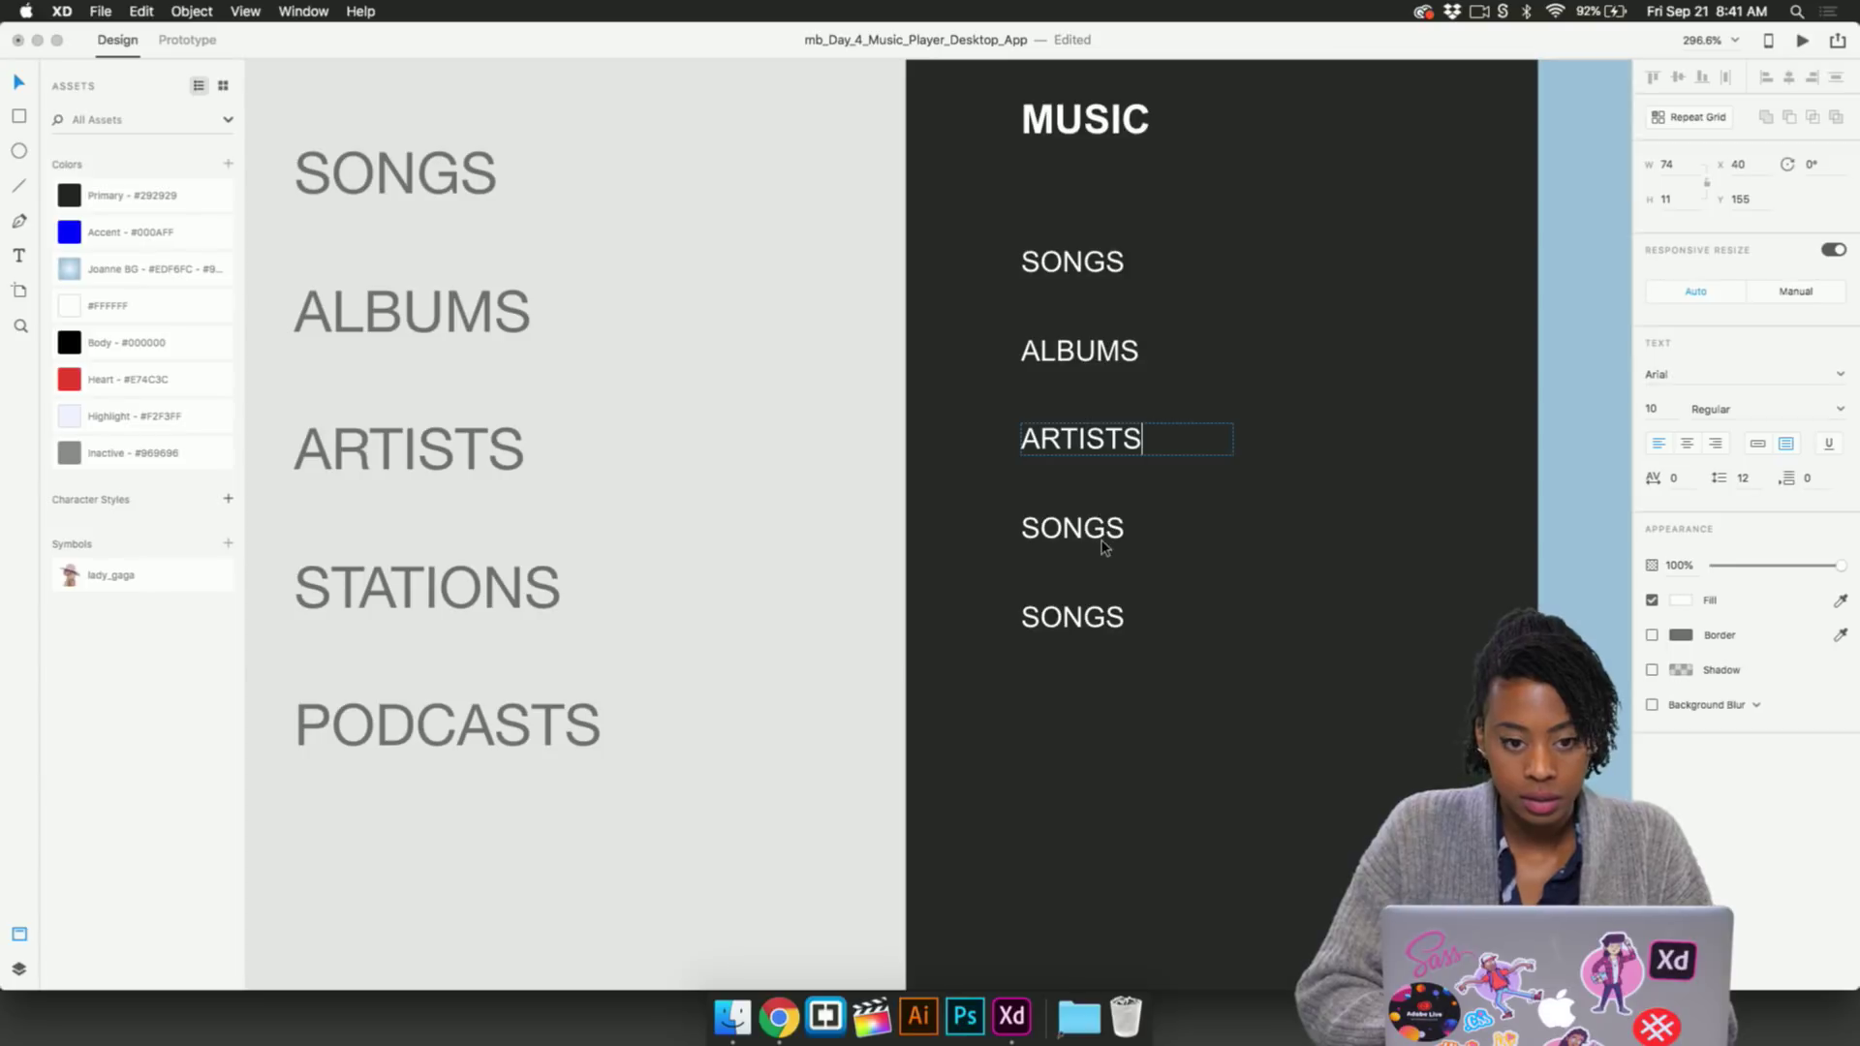
Change the fourth and fifth SONGS entries in the sidebar Repeat Grid to STATIONS and PODCASTS
double_click(1101, 531)
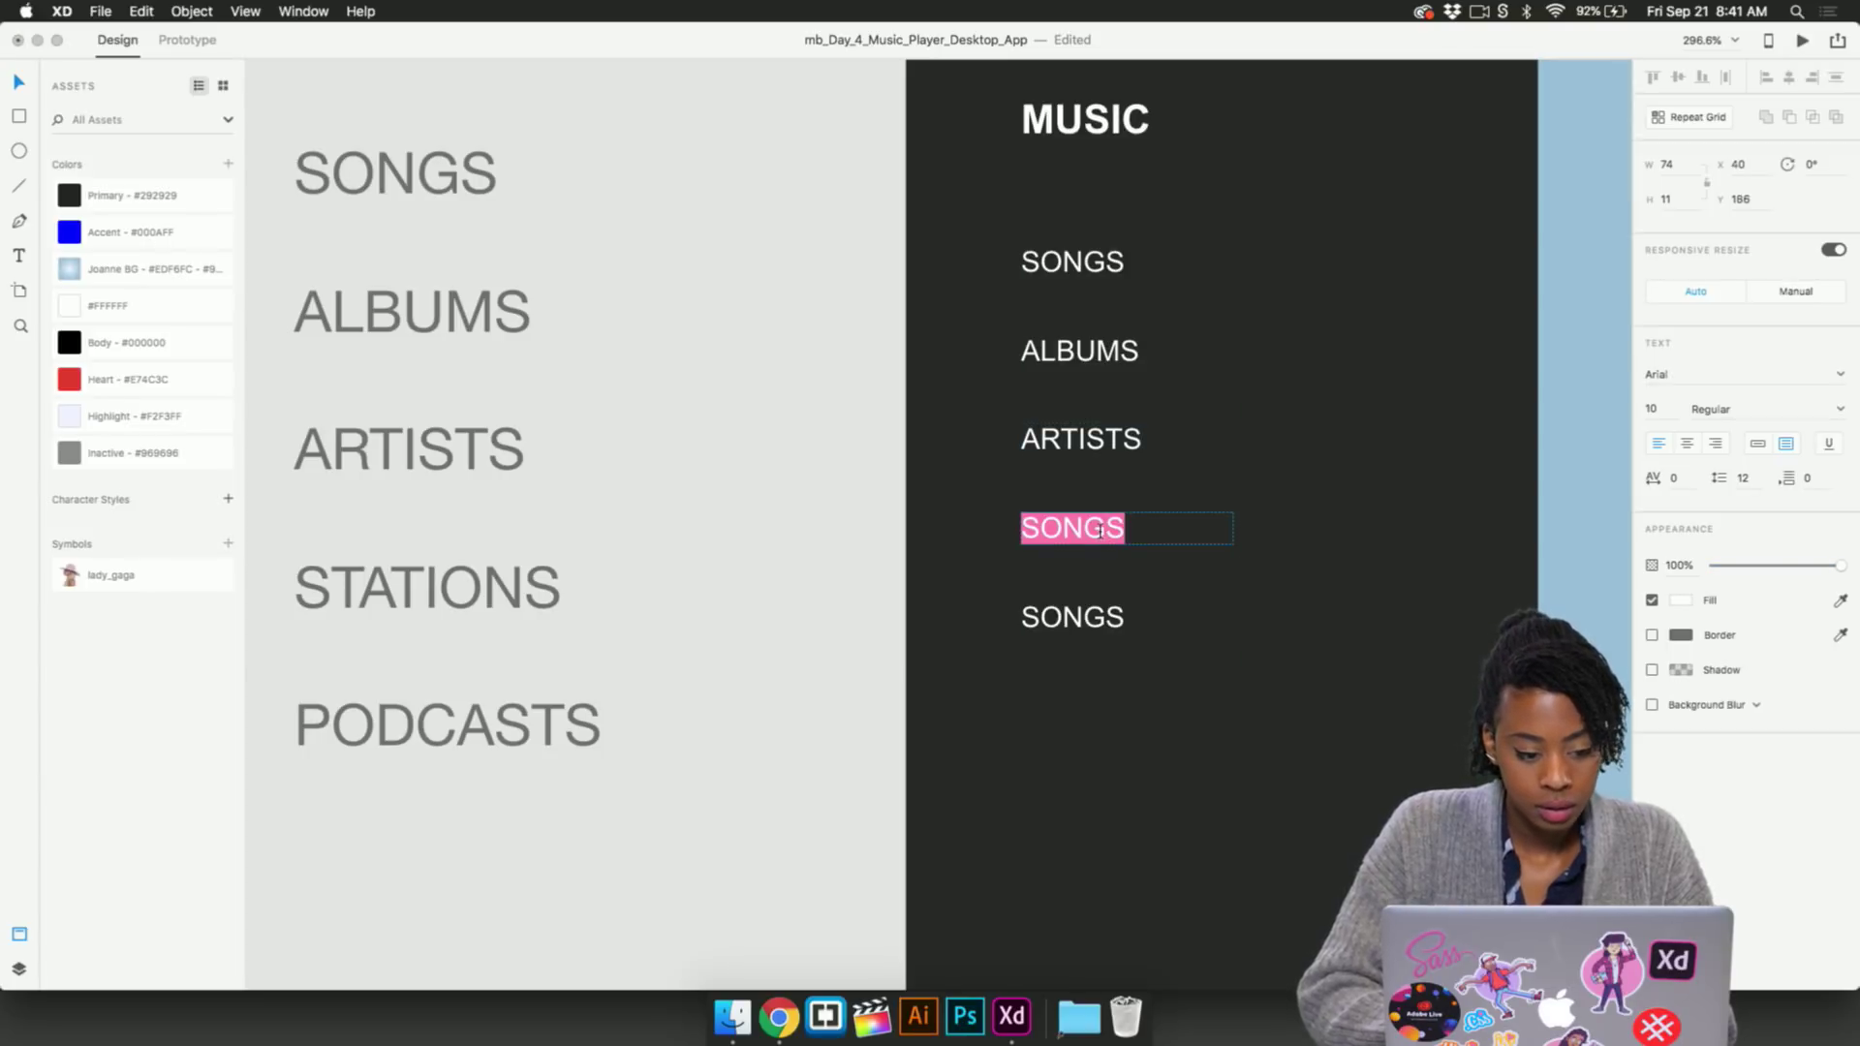
text(STATIONS)
double_click(1089, 616)
text(POSCASTS)
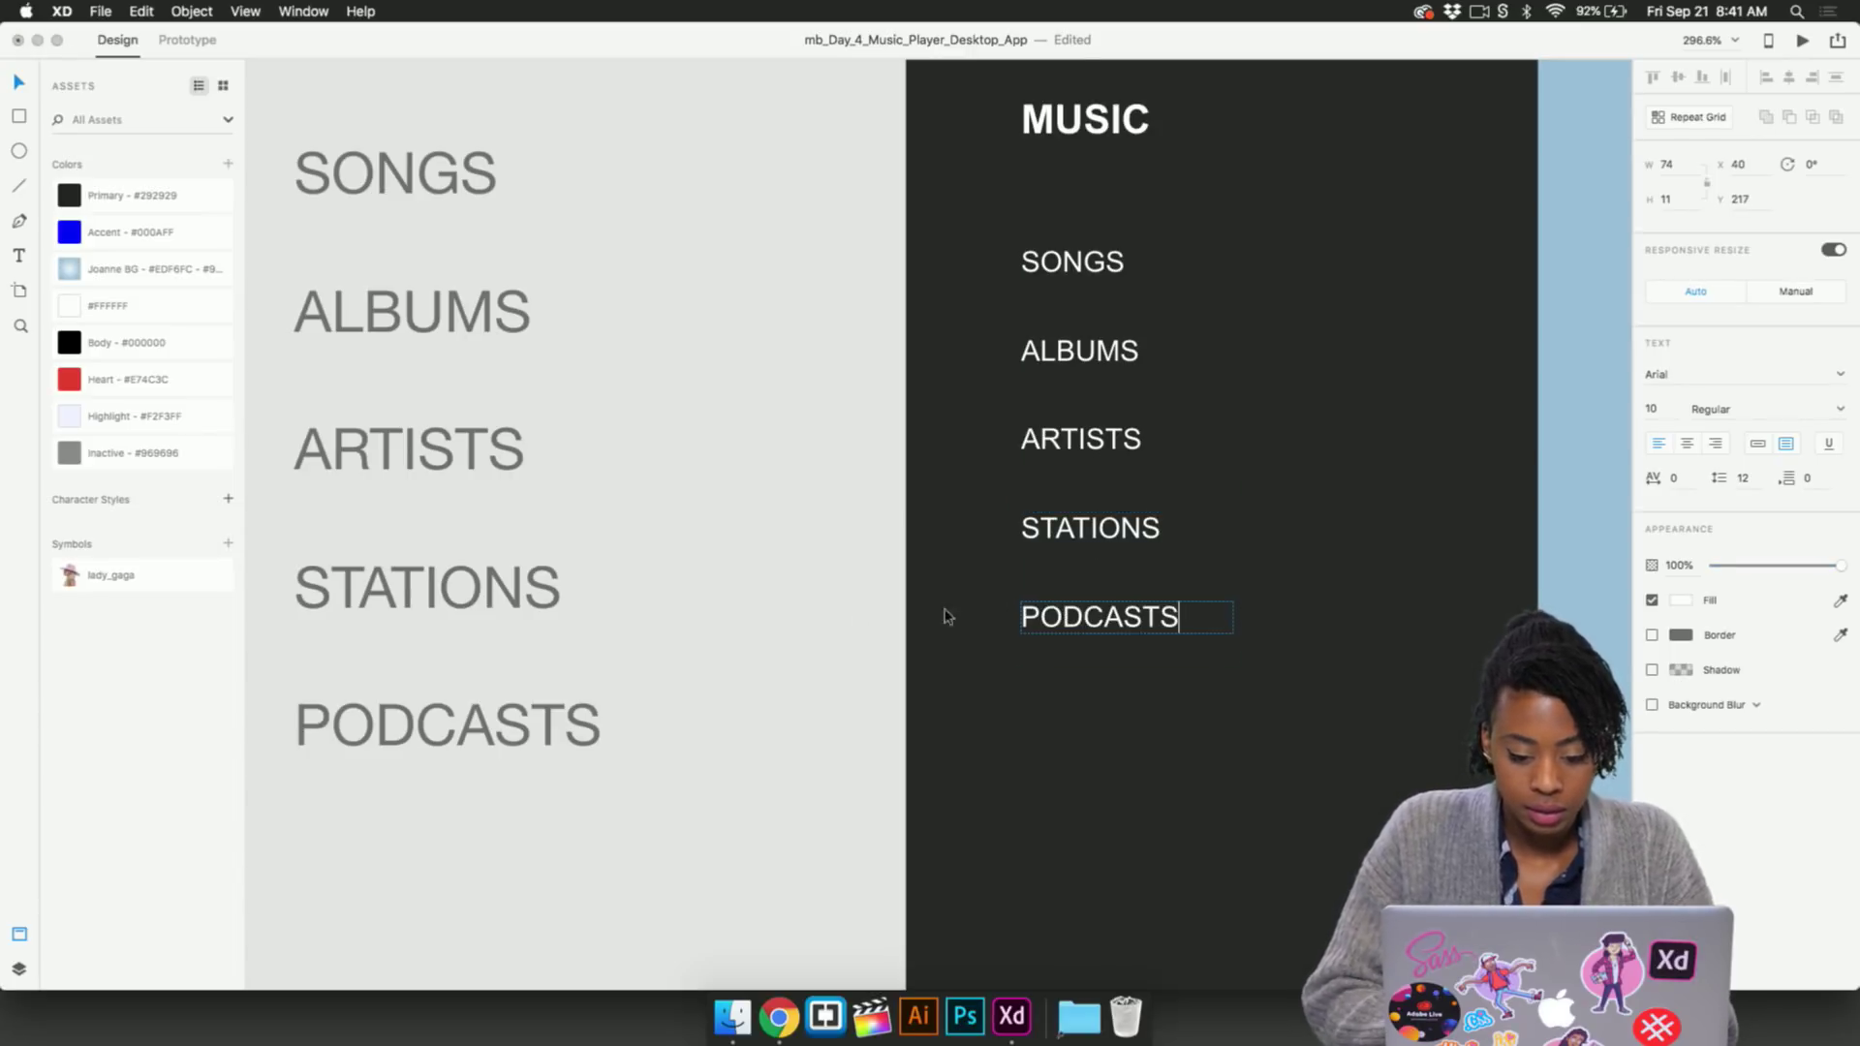
key(Escape)
key(Escape)
Delete the gray reference text list from the empty canvas beside Music Player – 1
scroll(809, 621, down, 5)
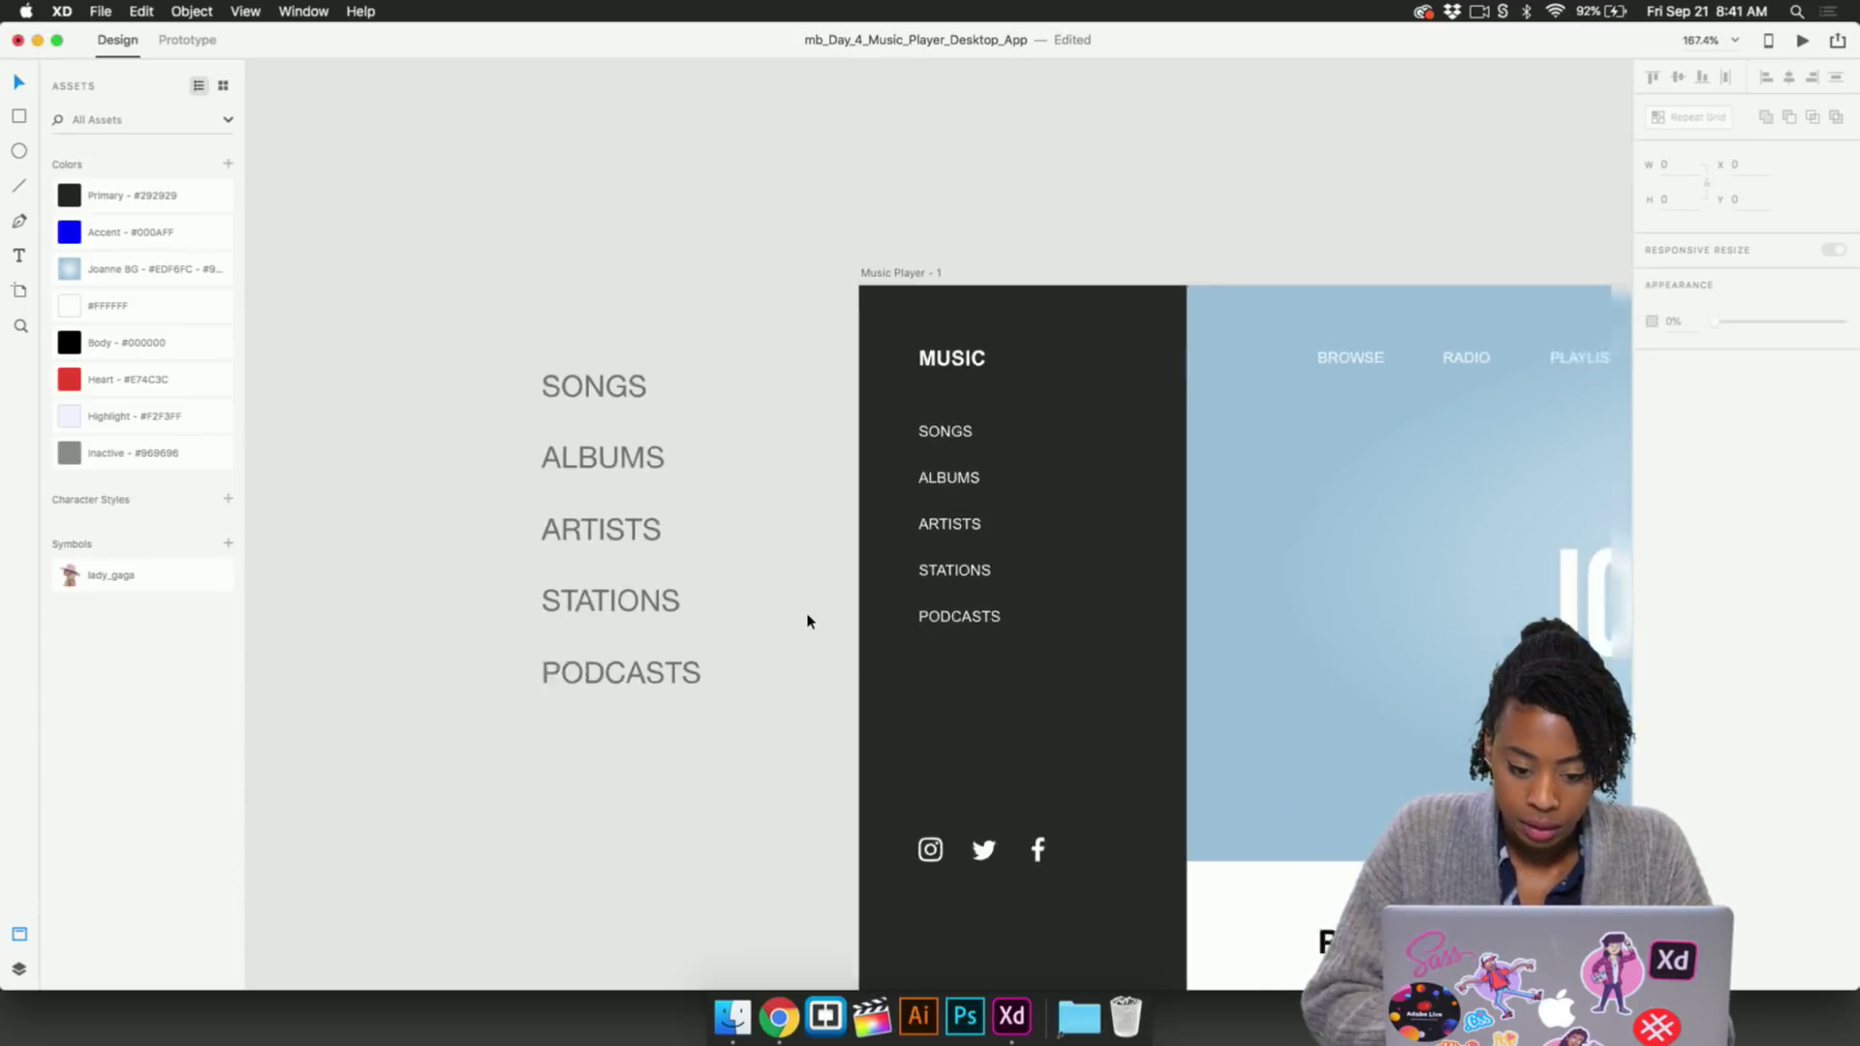
click(639, 565)
key(Delete)
Fill the gray album art square above Diamond Heart with the Joanne BG gradient from the saved colors
scroll(640, 565, down, 4)
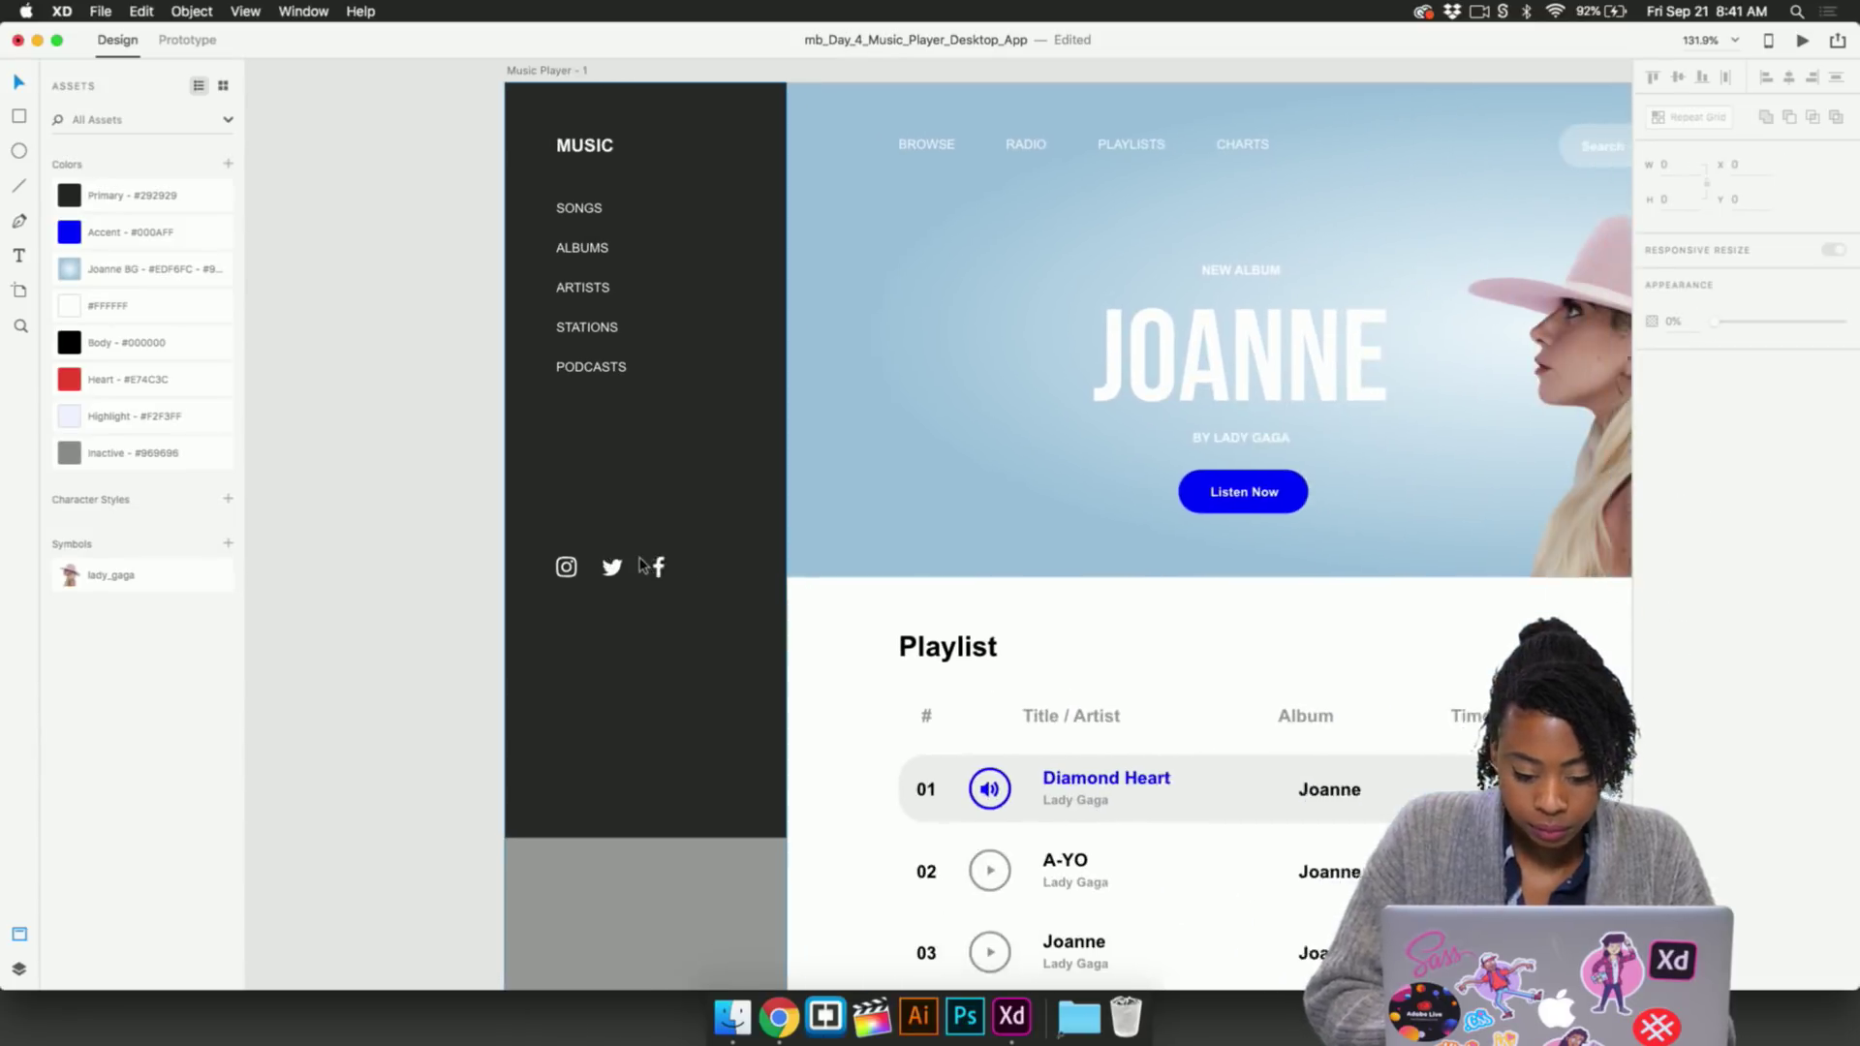
scroll(639, 583, left, 1)
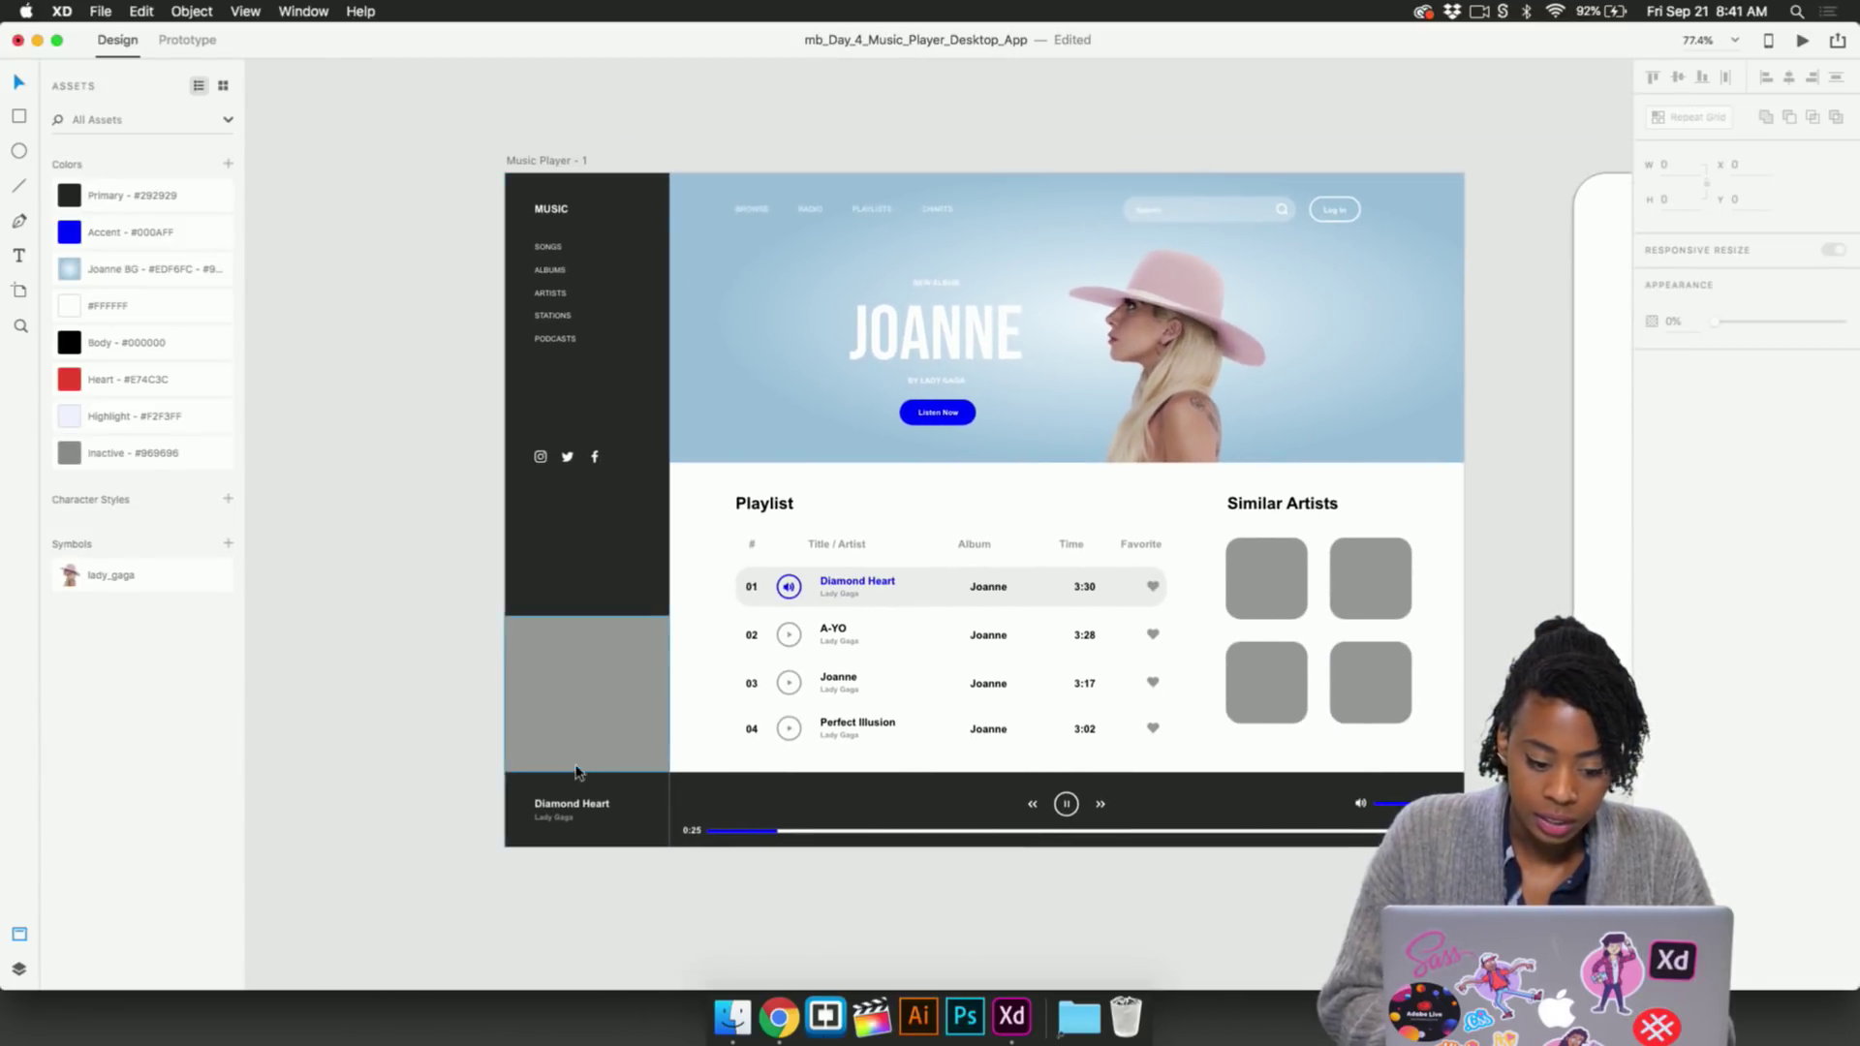
click(562, 741)
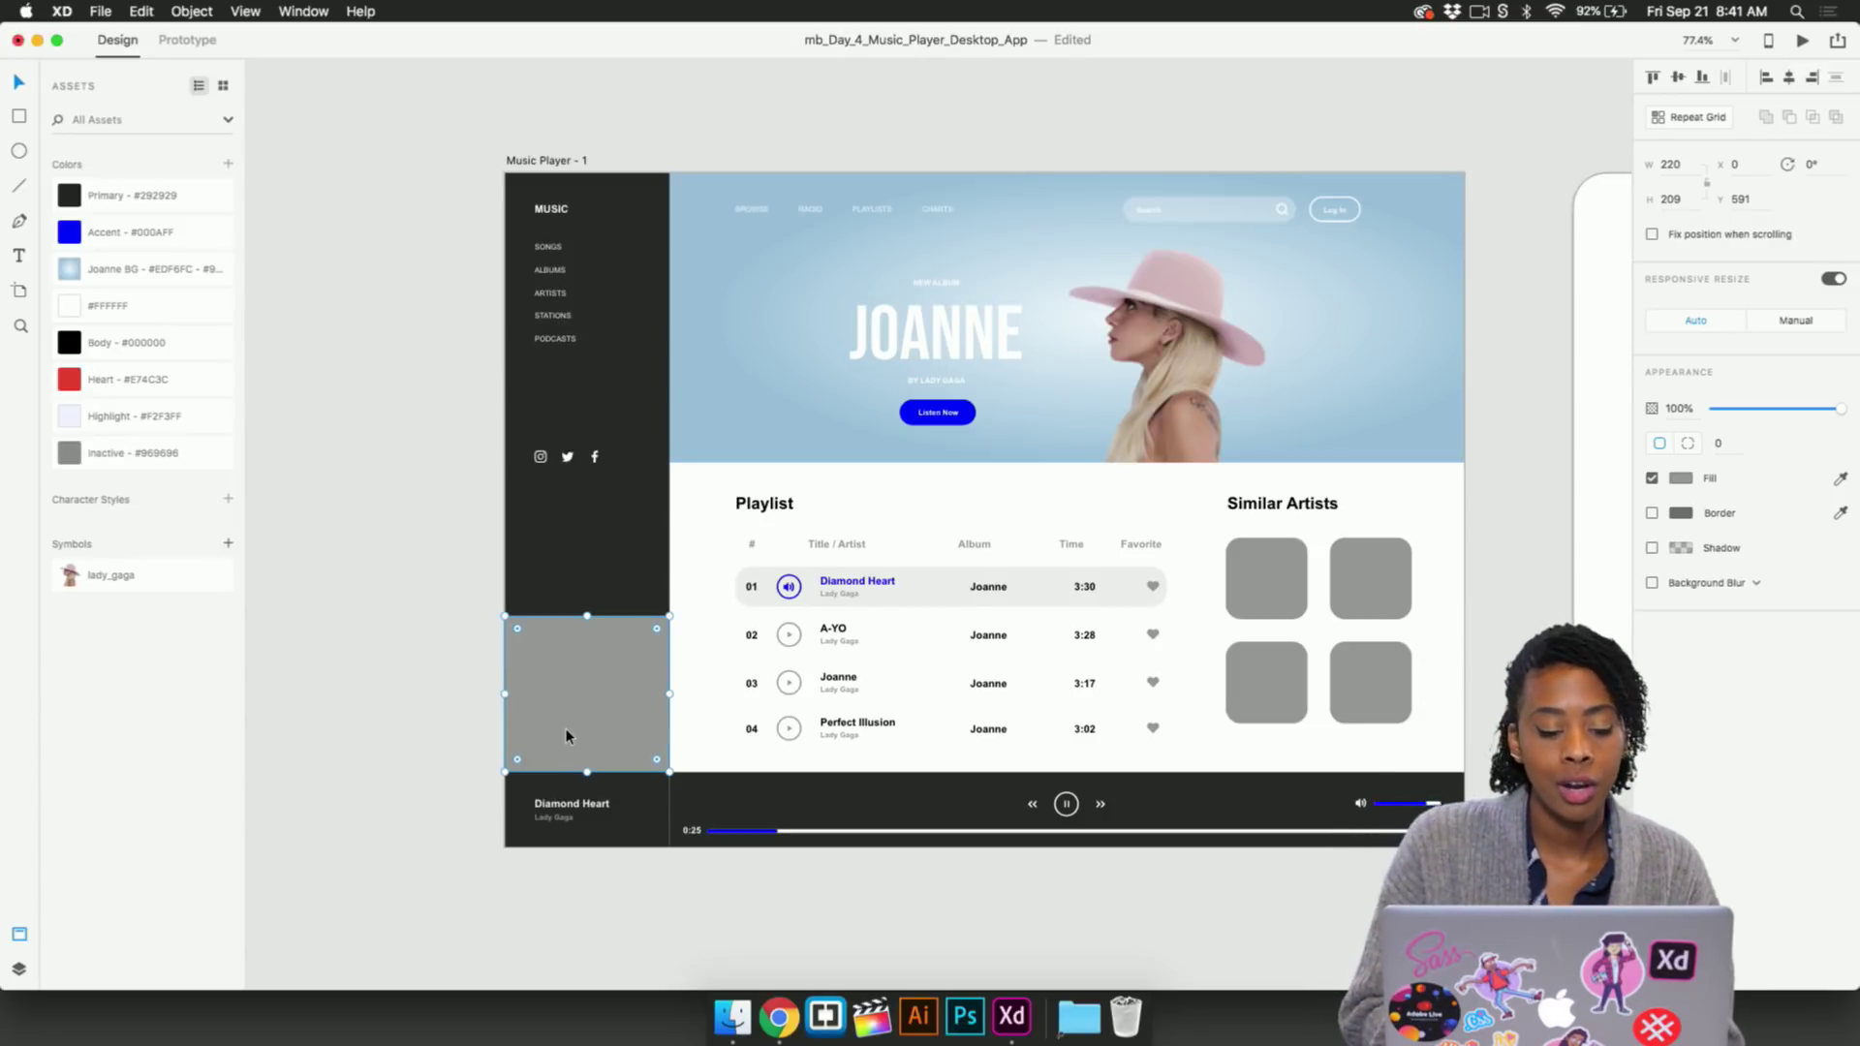
scroll(566, 728, up, 2)
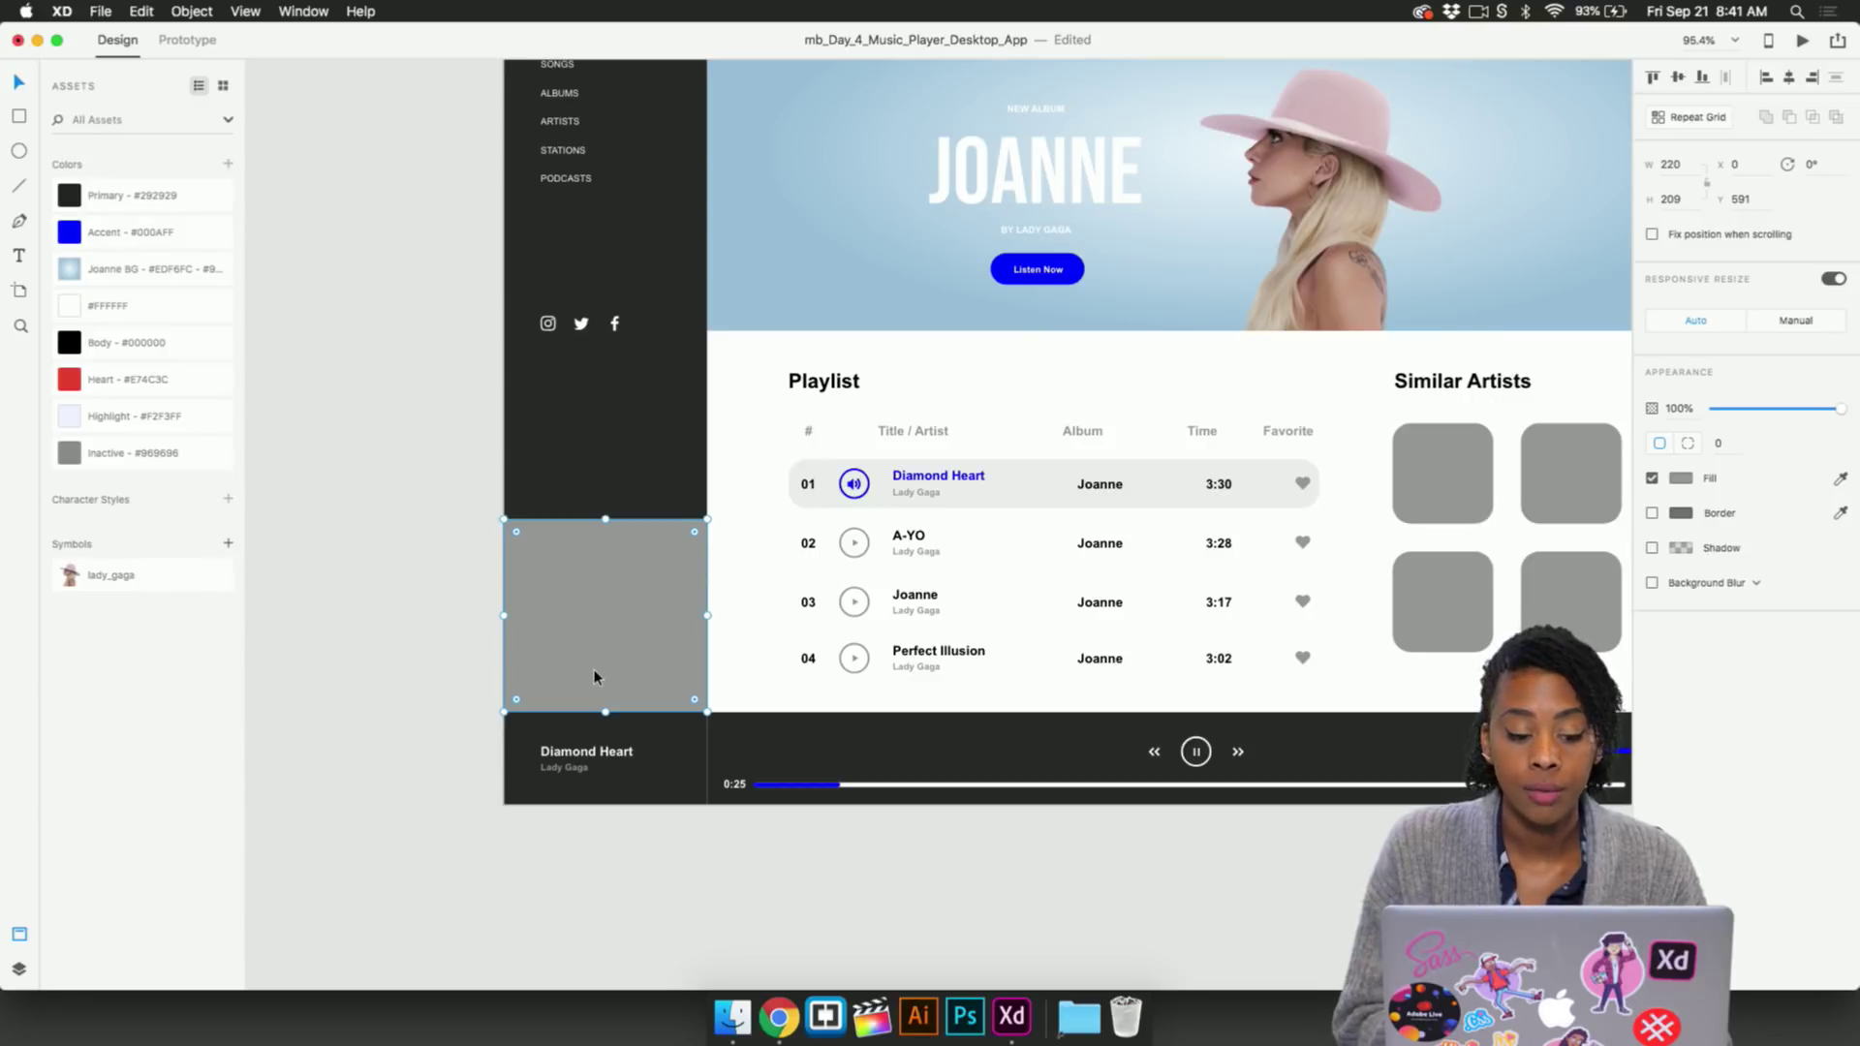
click(70, 273)
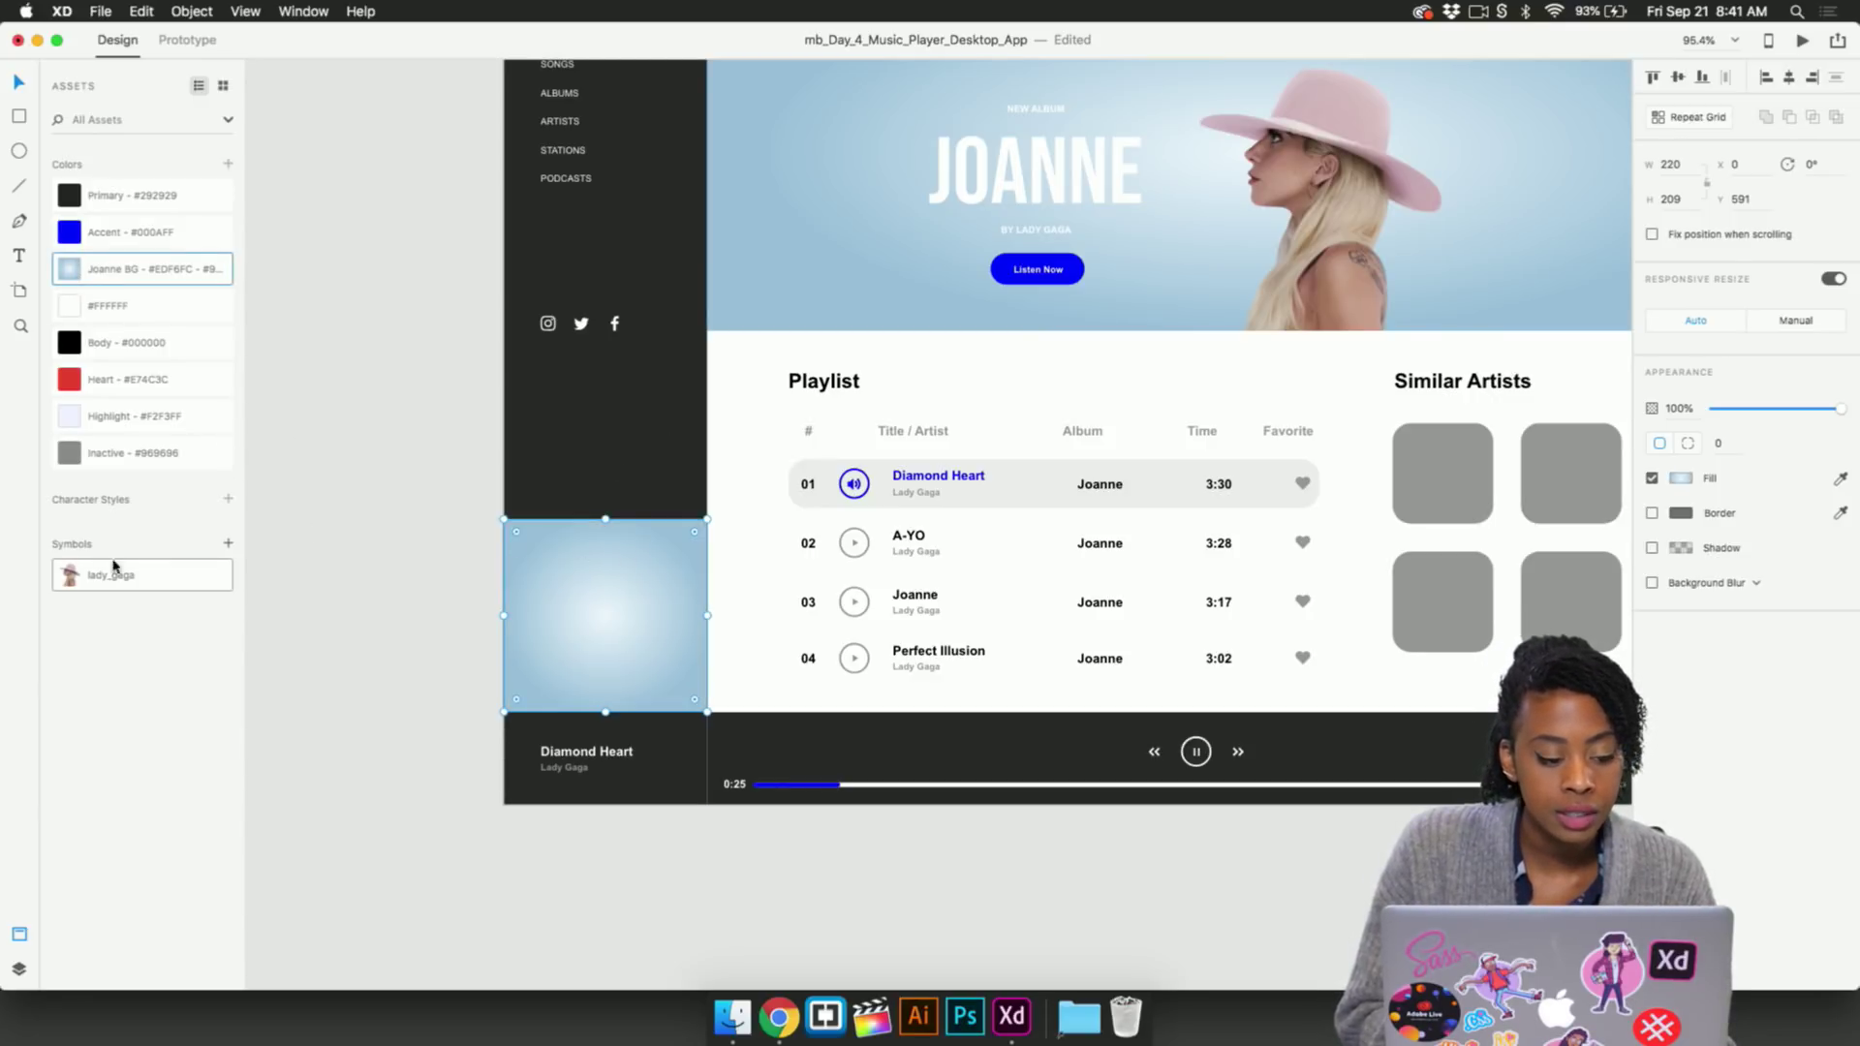
Place a copy of the header's Lady Gaga picture over the blue album art square above Diamond Heart
click(1244, 284)
drag(1244, 284, 553, 758)
scroll(637, 692, up, 5)
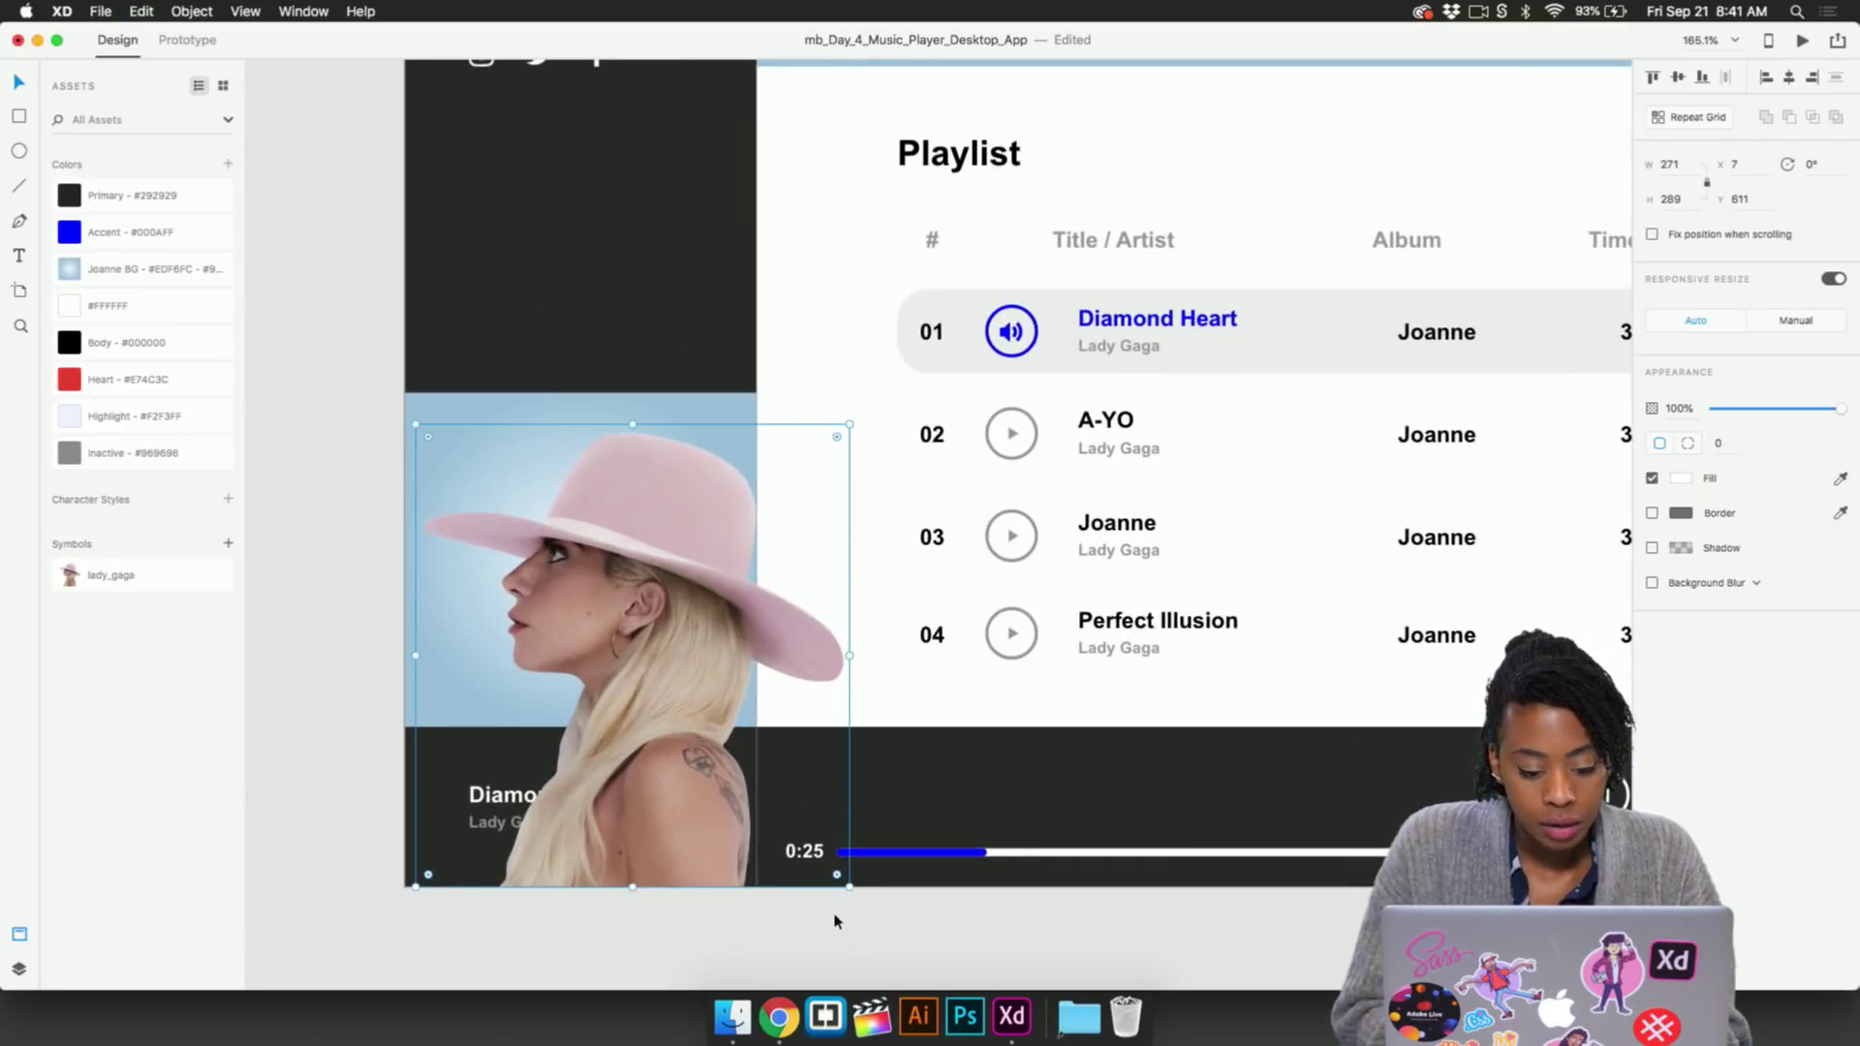
Scale the copied Lady Gaga picture proportionally to about 188 by 200 and center it on the bottom edge of the blue square
drag(848, 886, 699, 728)
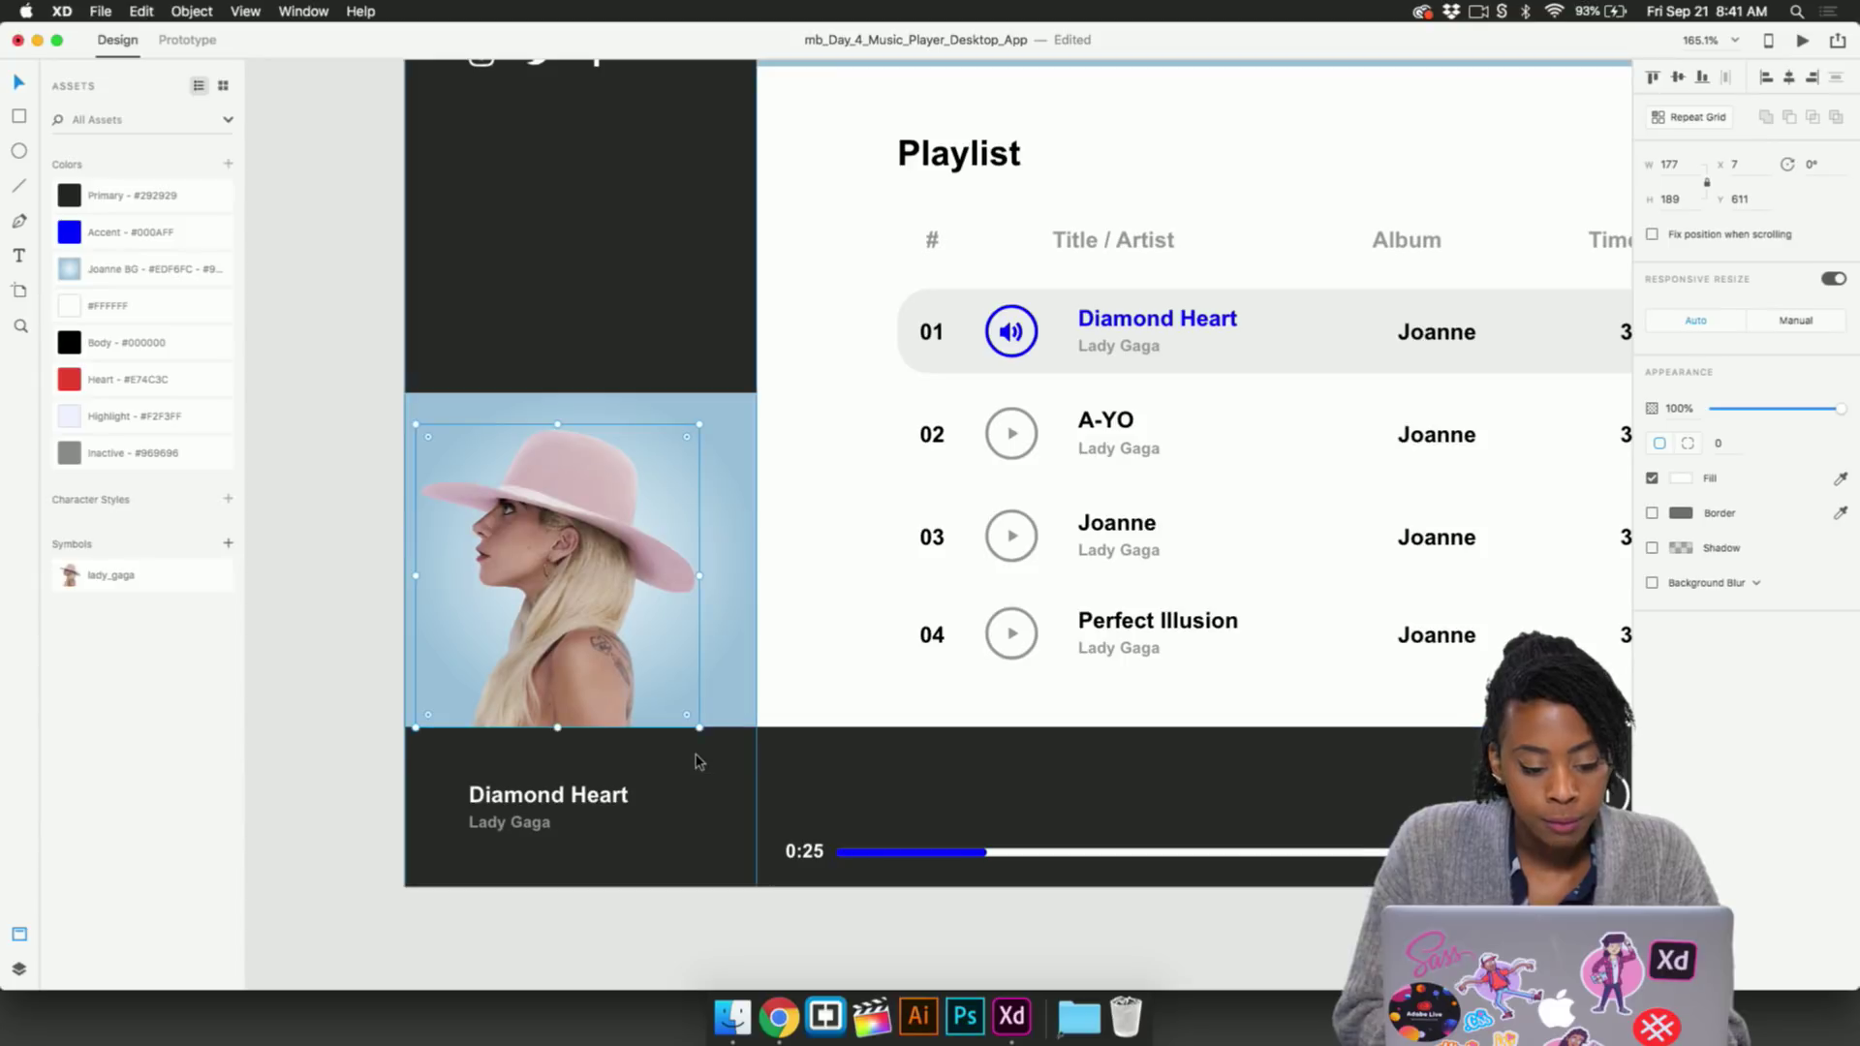
drag(701, 423, 718, 406)
drag(627, 466, 641, 467)
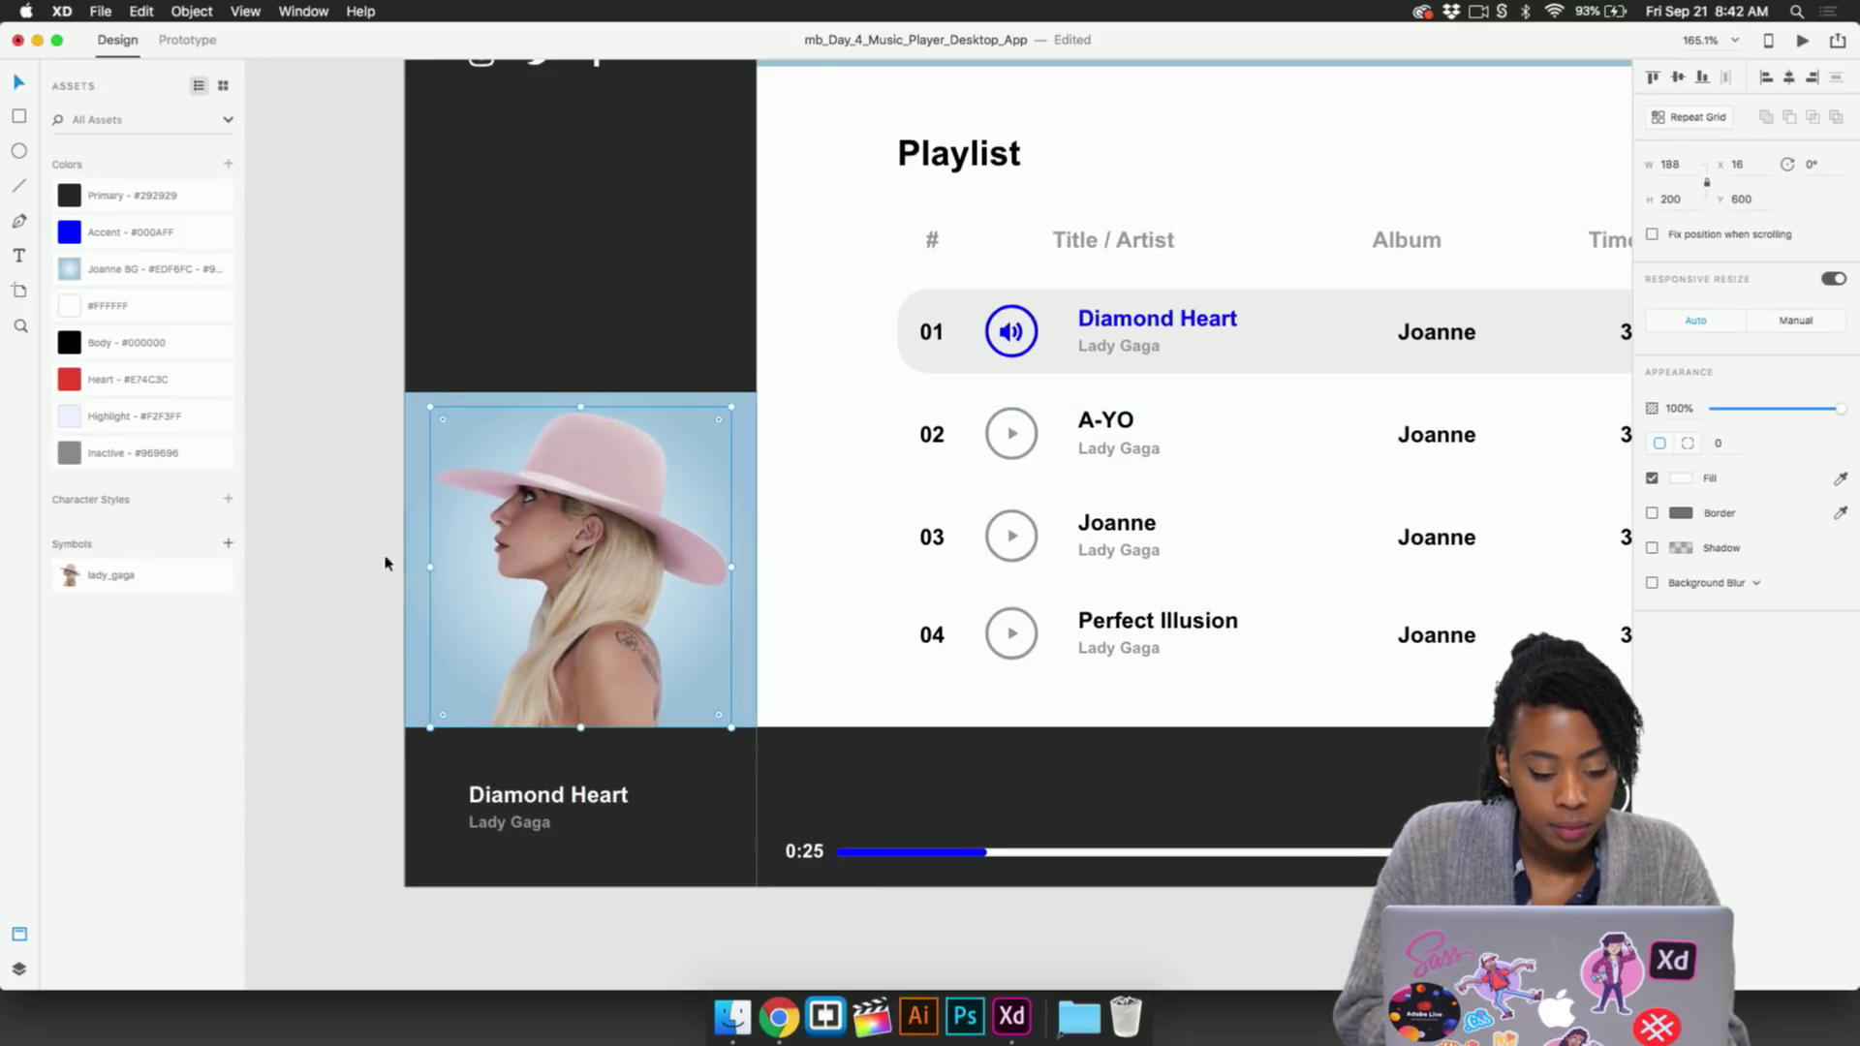
click(313, 583)
Examine the whole Music Player – 1 artboard and the gray placeholder grid under Similar Artists
scroll(313, 583, down, 5)
scroll(313, 583, up, 4)
scroll(313, 583, down, 1)
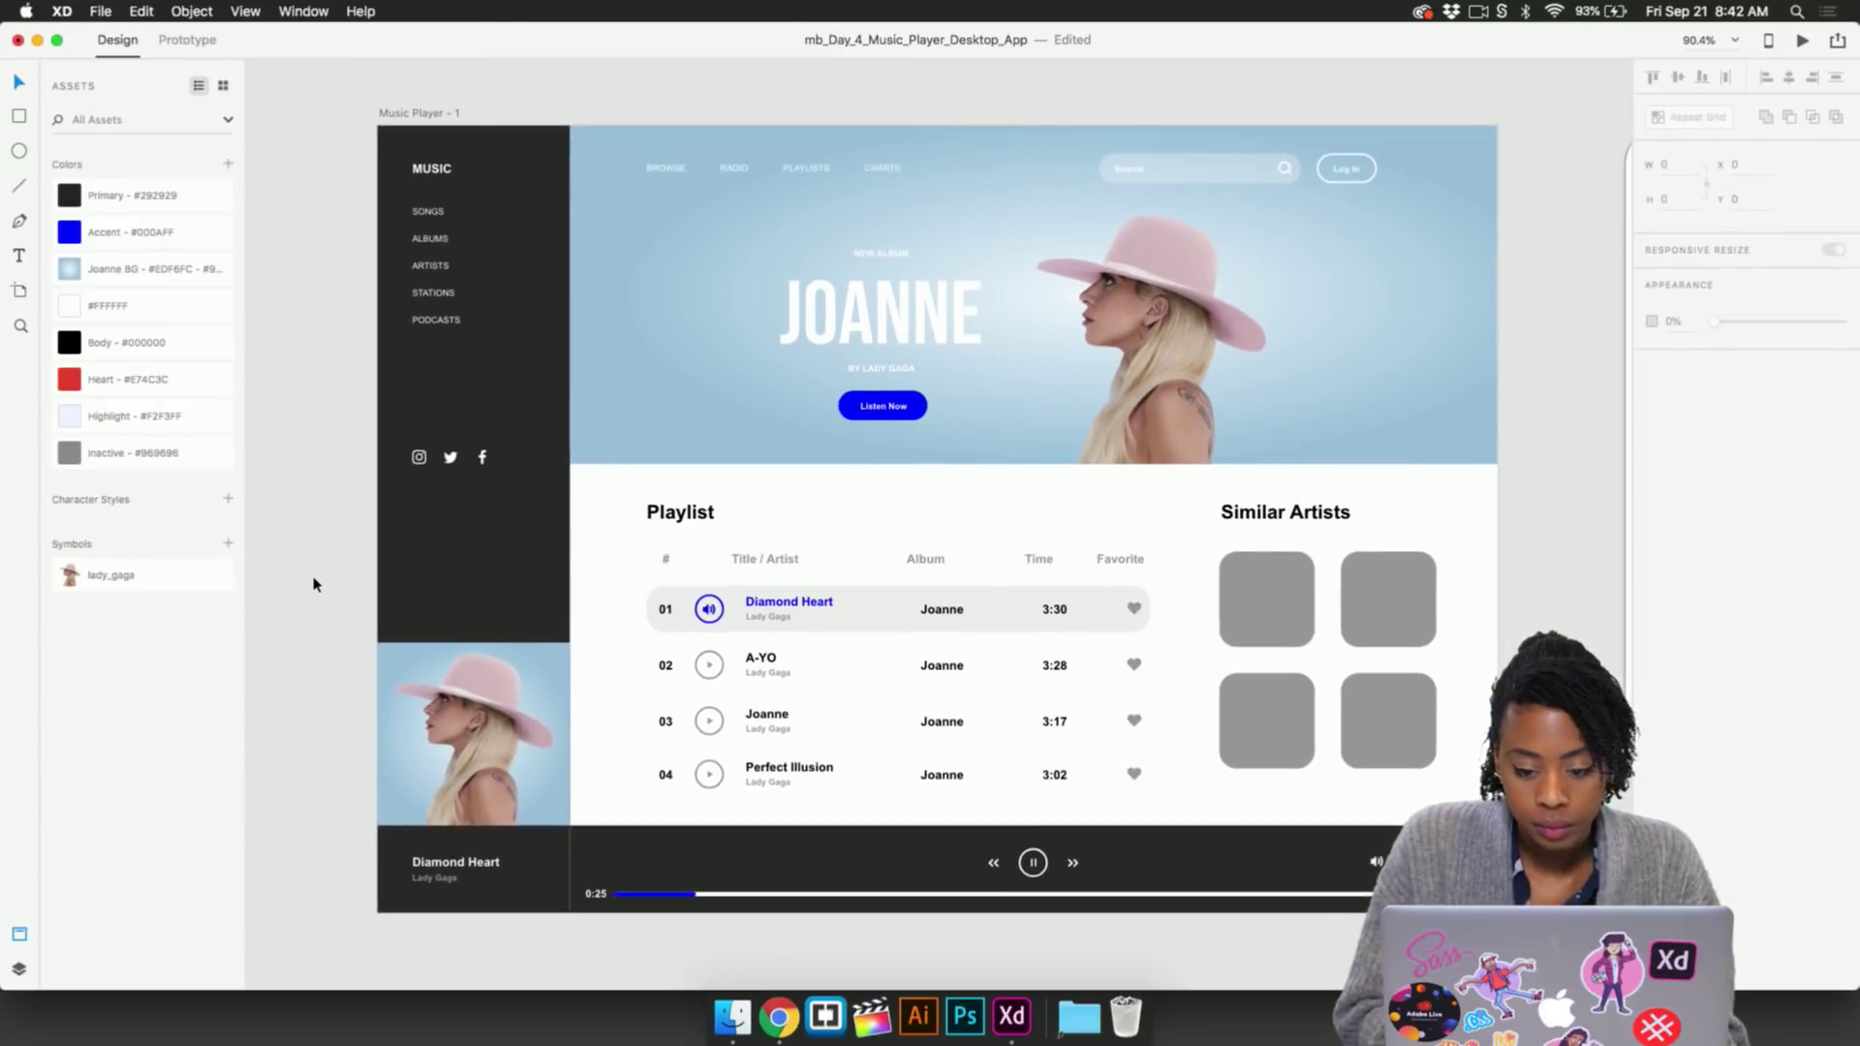
scroll(313, 584, right, 2)
scroll(313, 583, down, 1)
scroll(313, 584, left, 2)
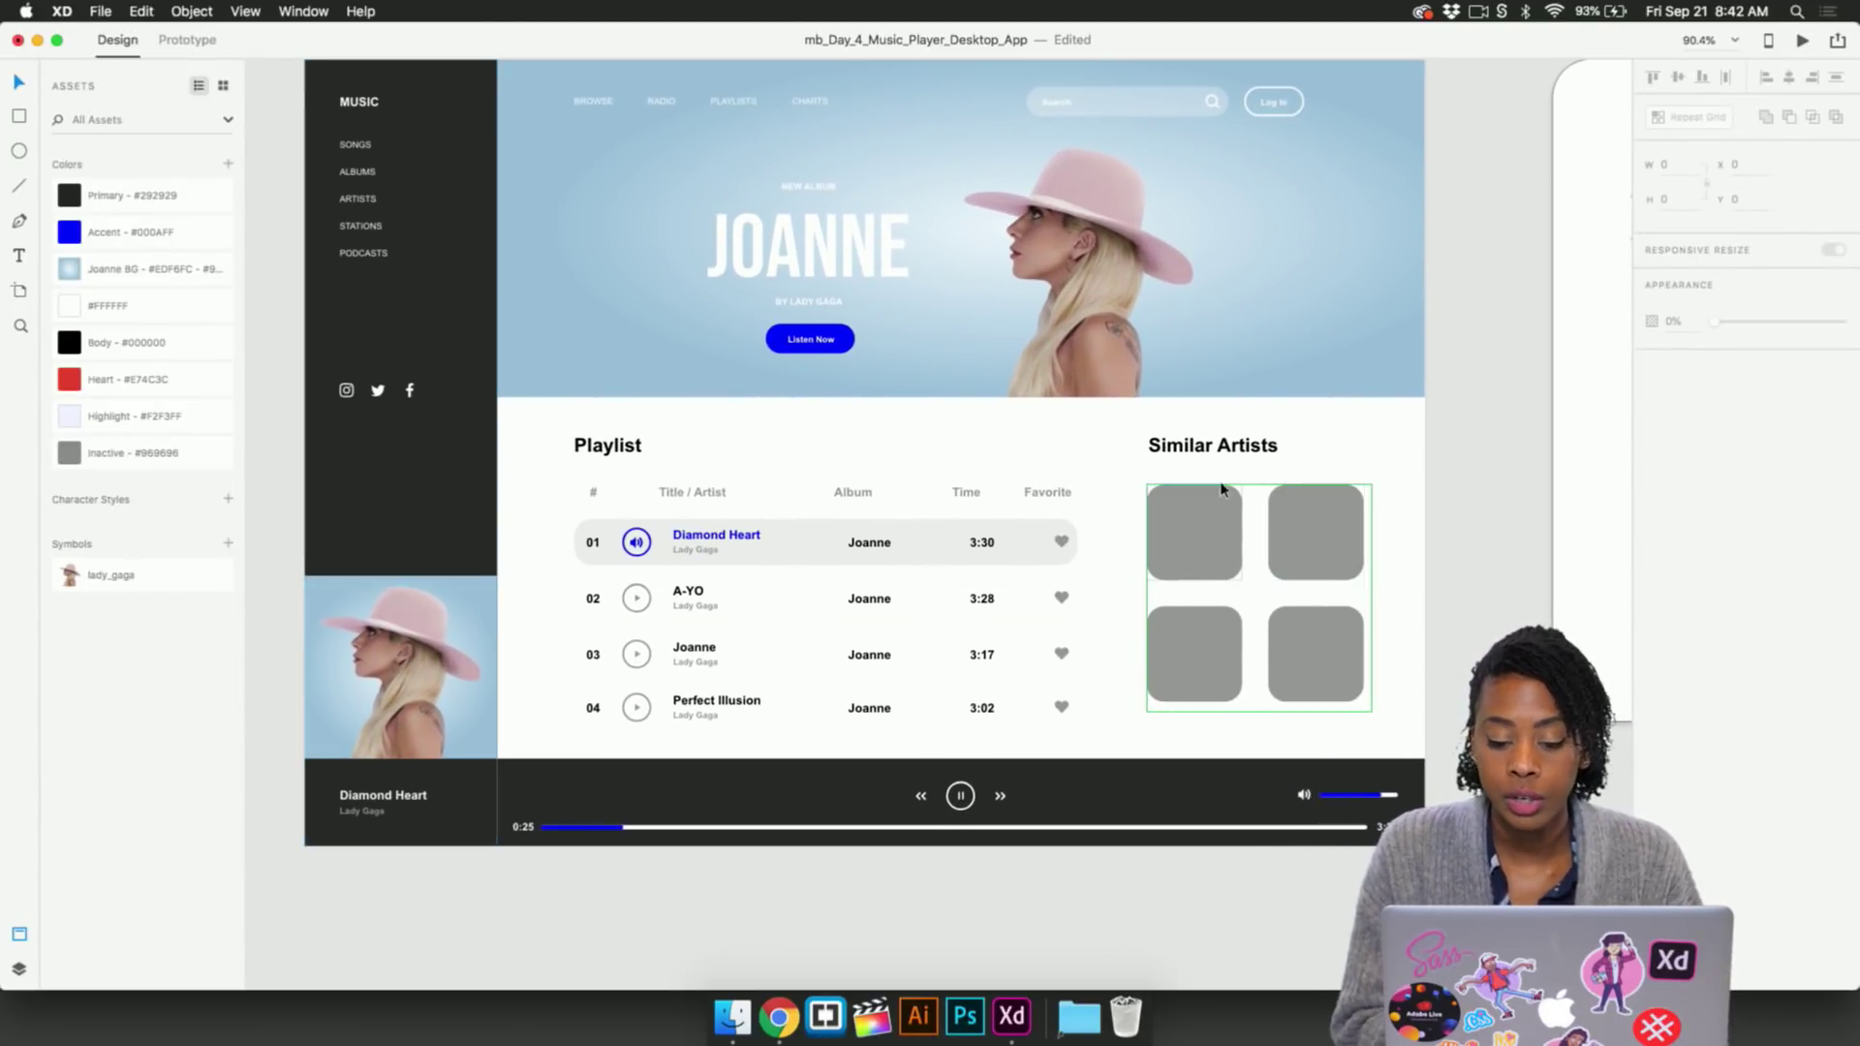
click(1235, 552)
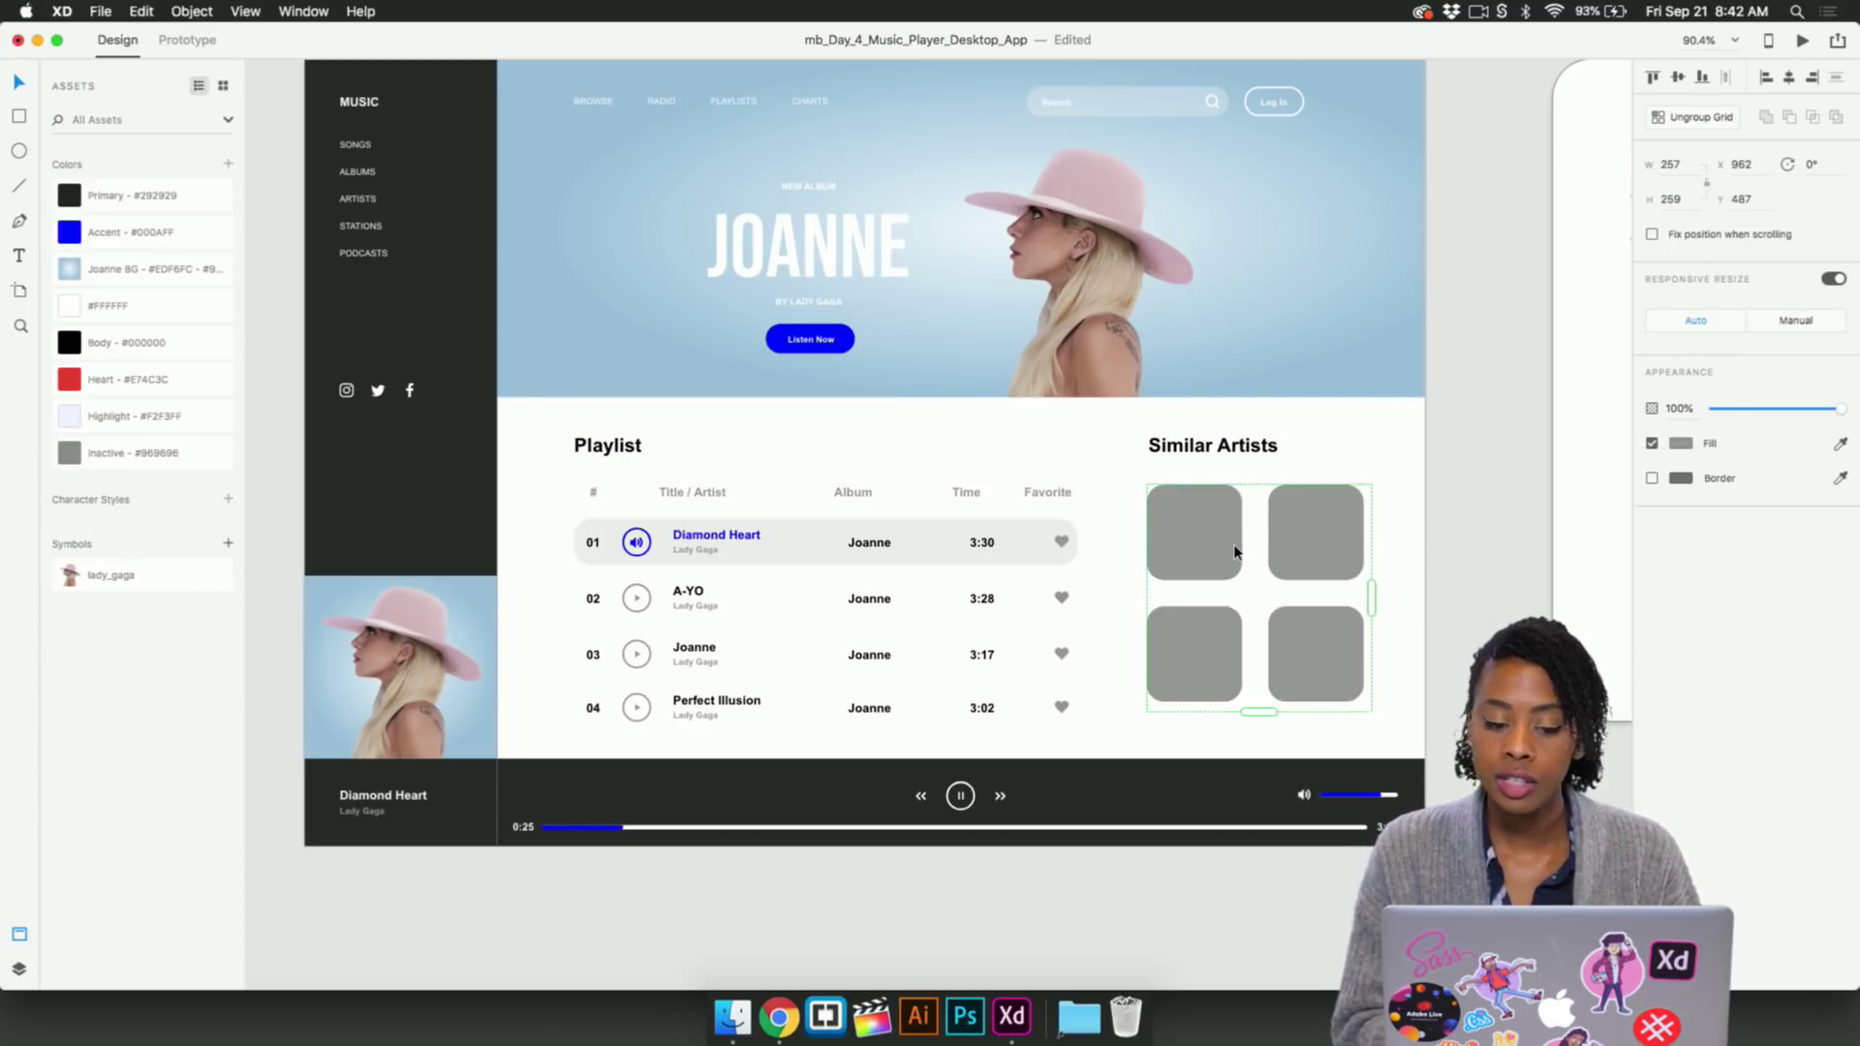
key(Escape)
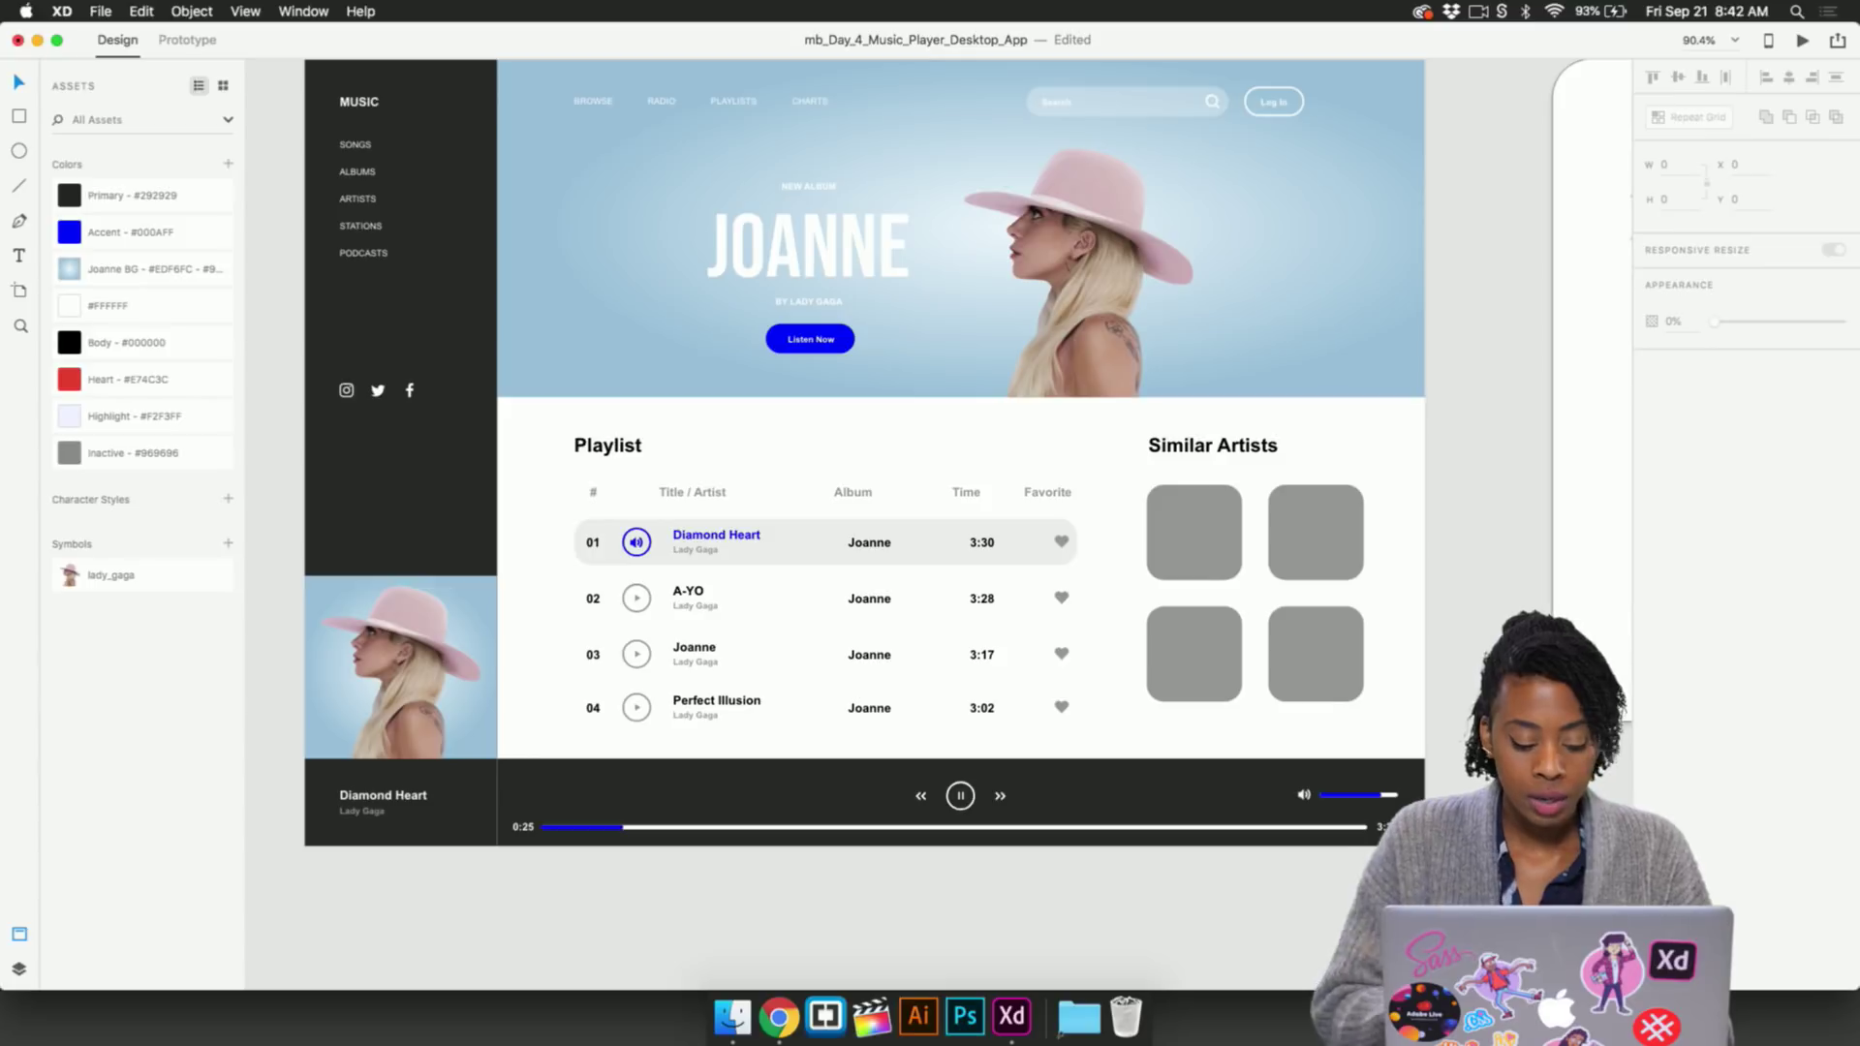
Switch to Finder and open the photos folder inside Week 1, Day 4 of the XD Daily Creative Challenge folder
click(1072, 1017)
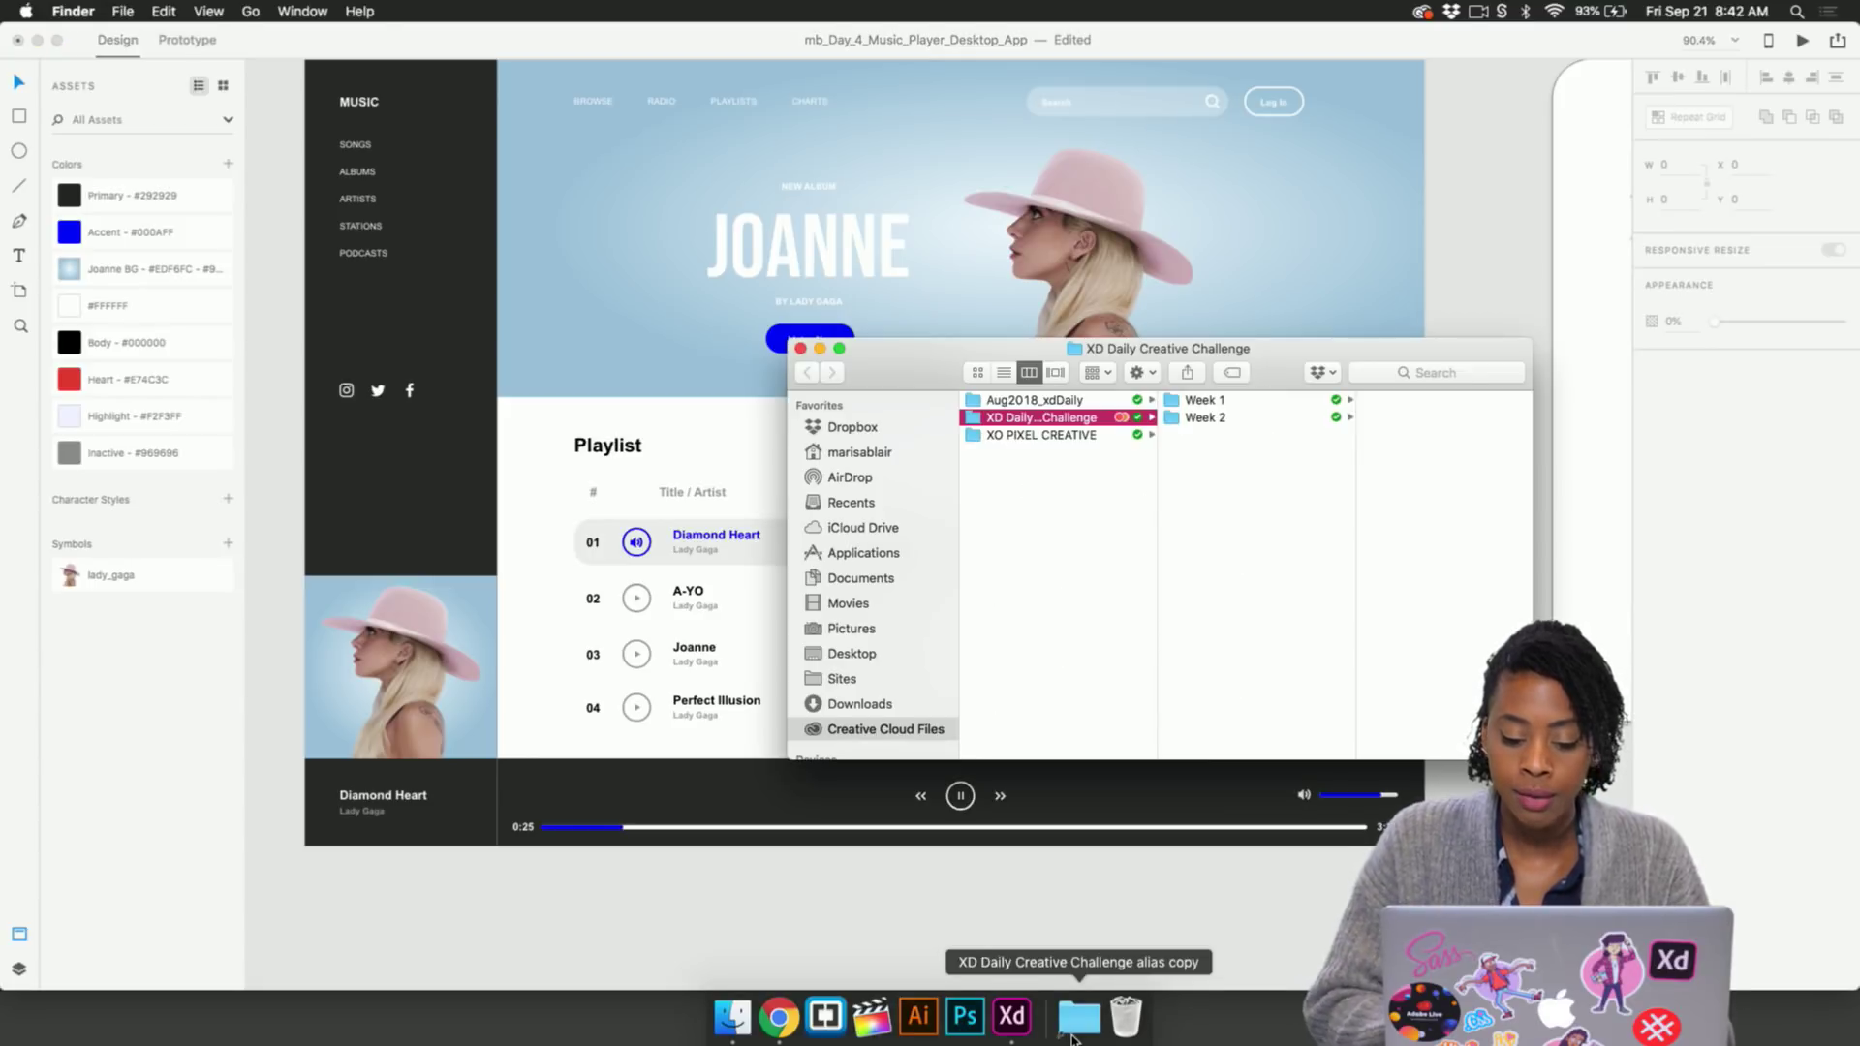
click(1250, 405)
drag(1281, 355, 838, 493)
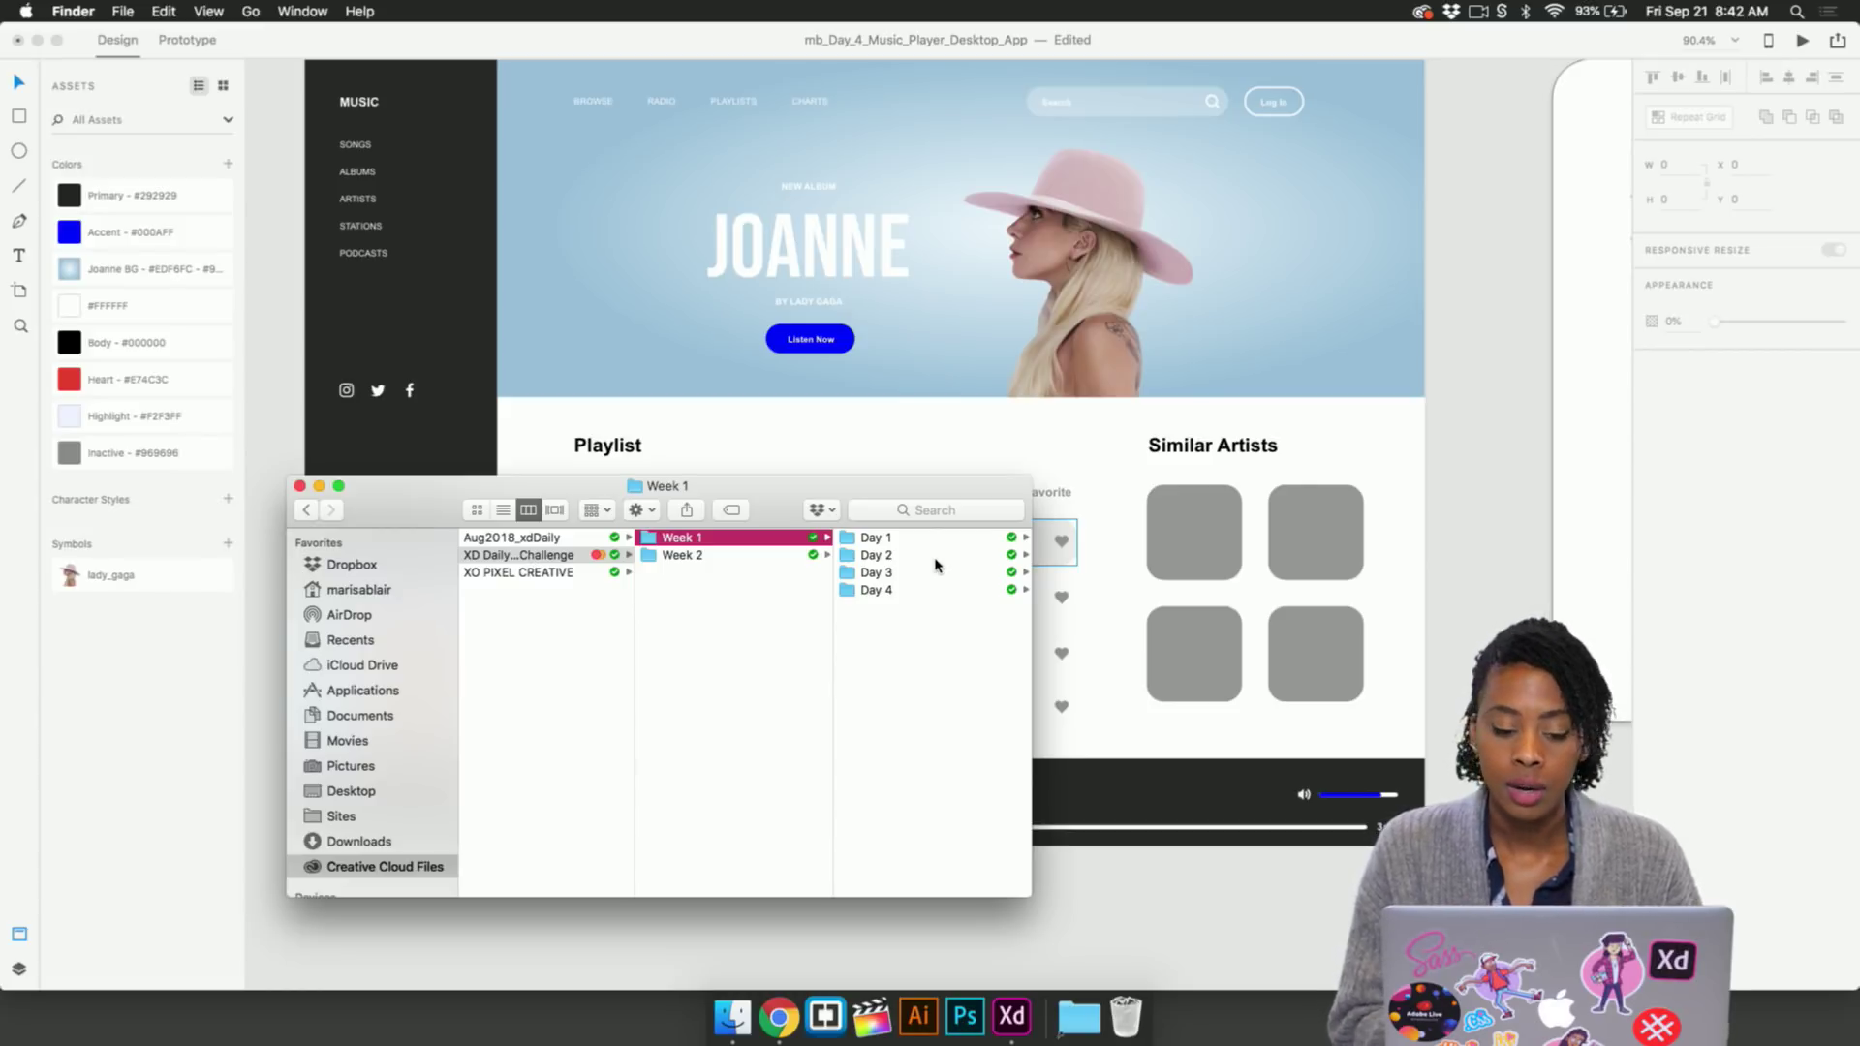
click(875, 589)
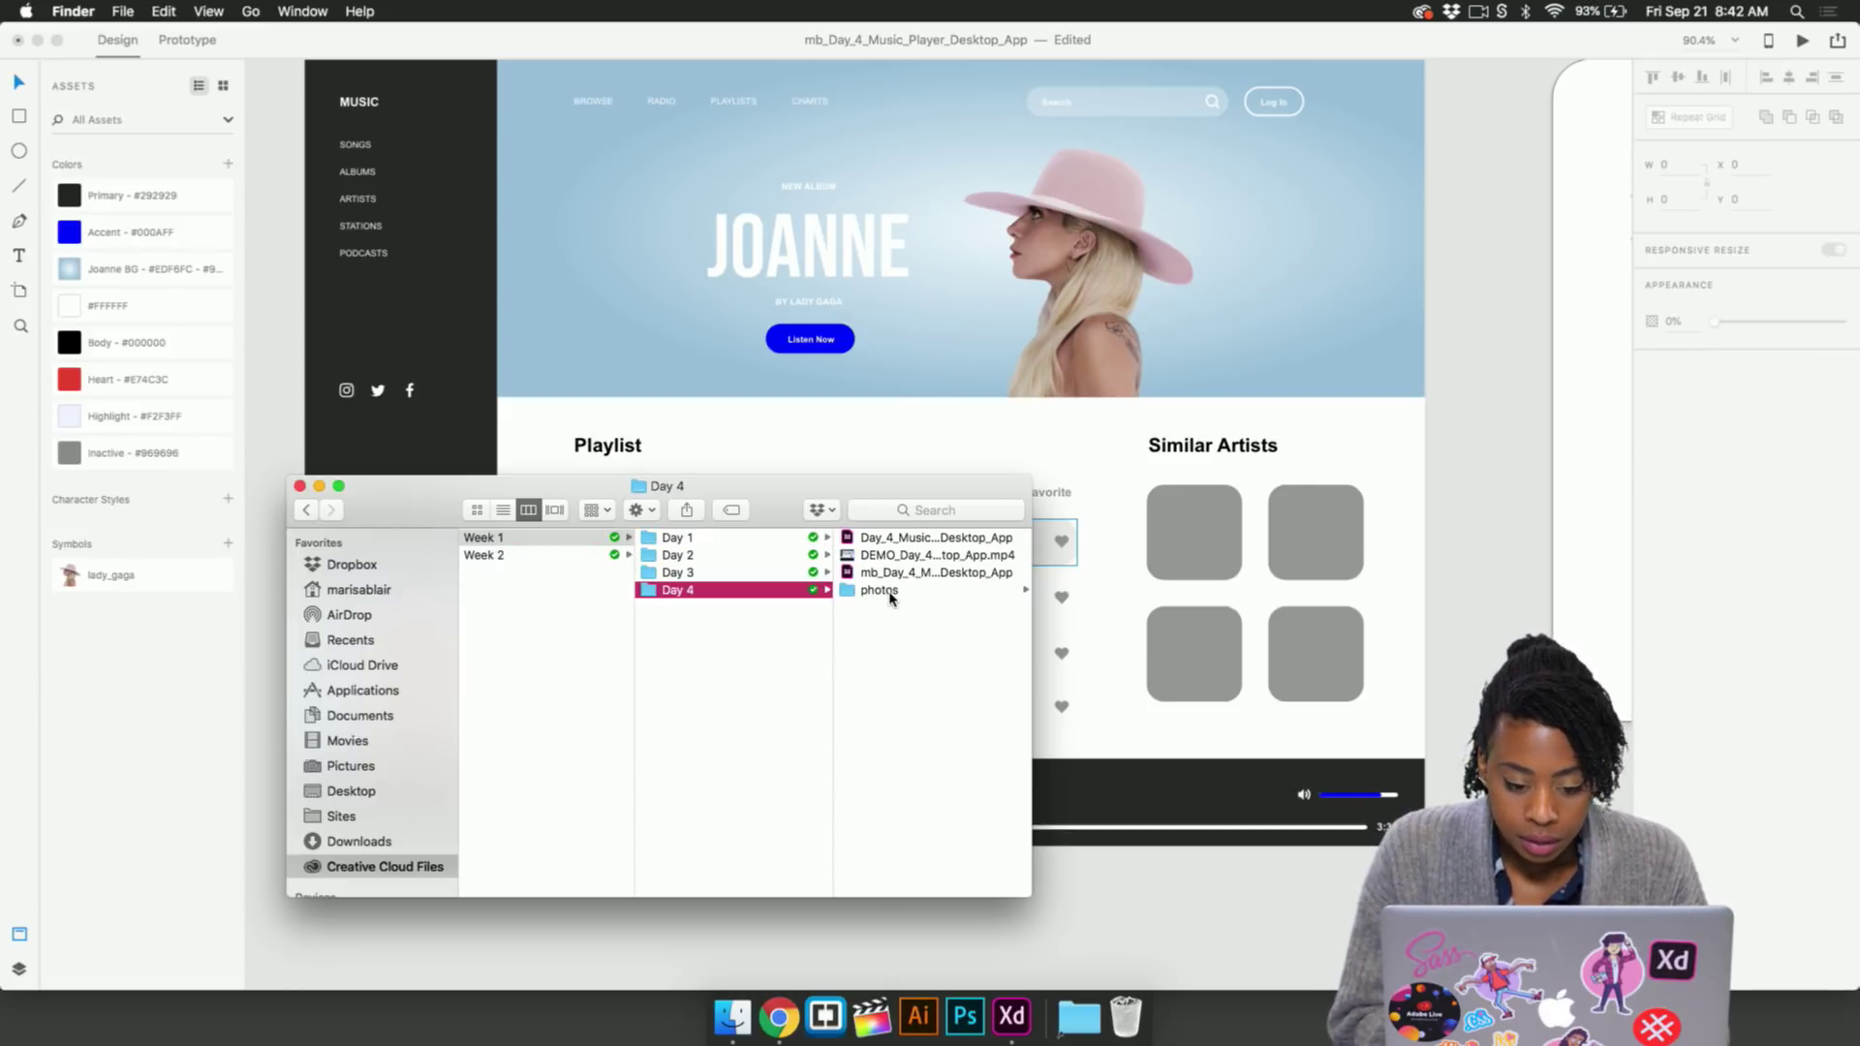
click(879, 590)
Fill the four Similar Artists placeholders with beyonce-album.jpg, katy-perry-album.png, madonna.jpg and rihanna from the photos folder
click(911, 543)
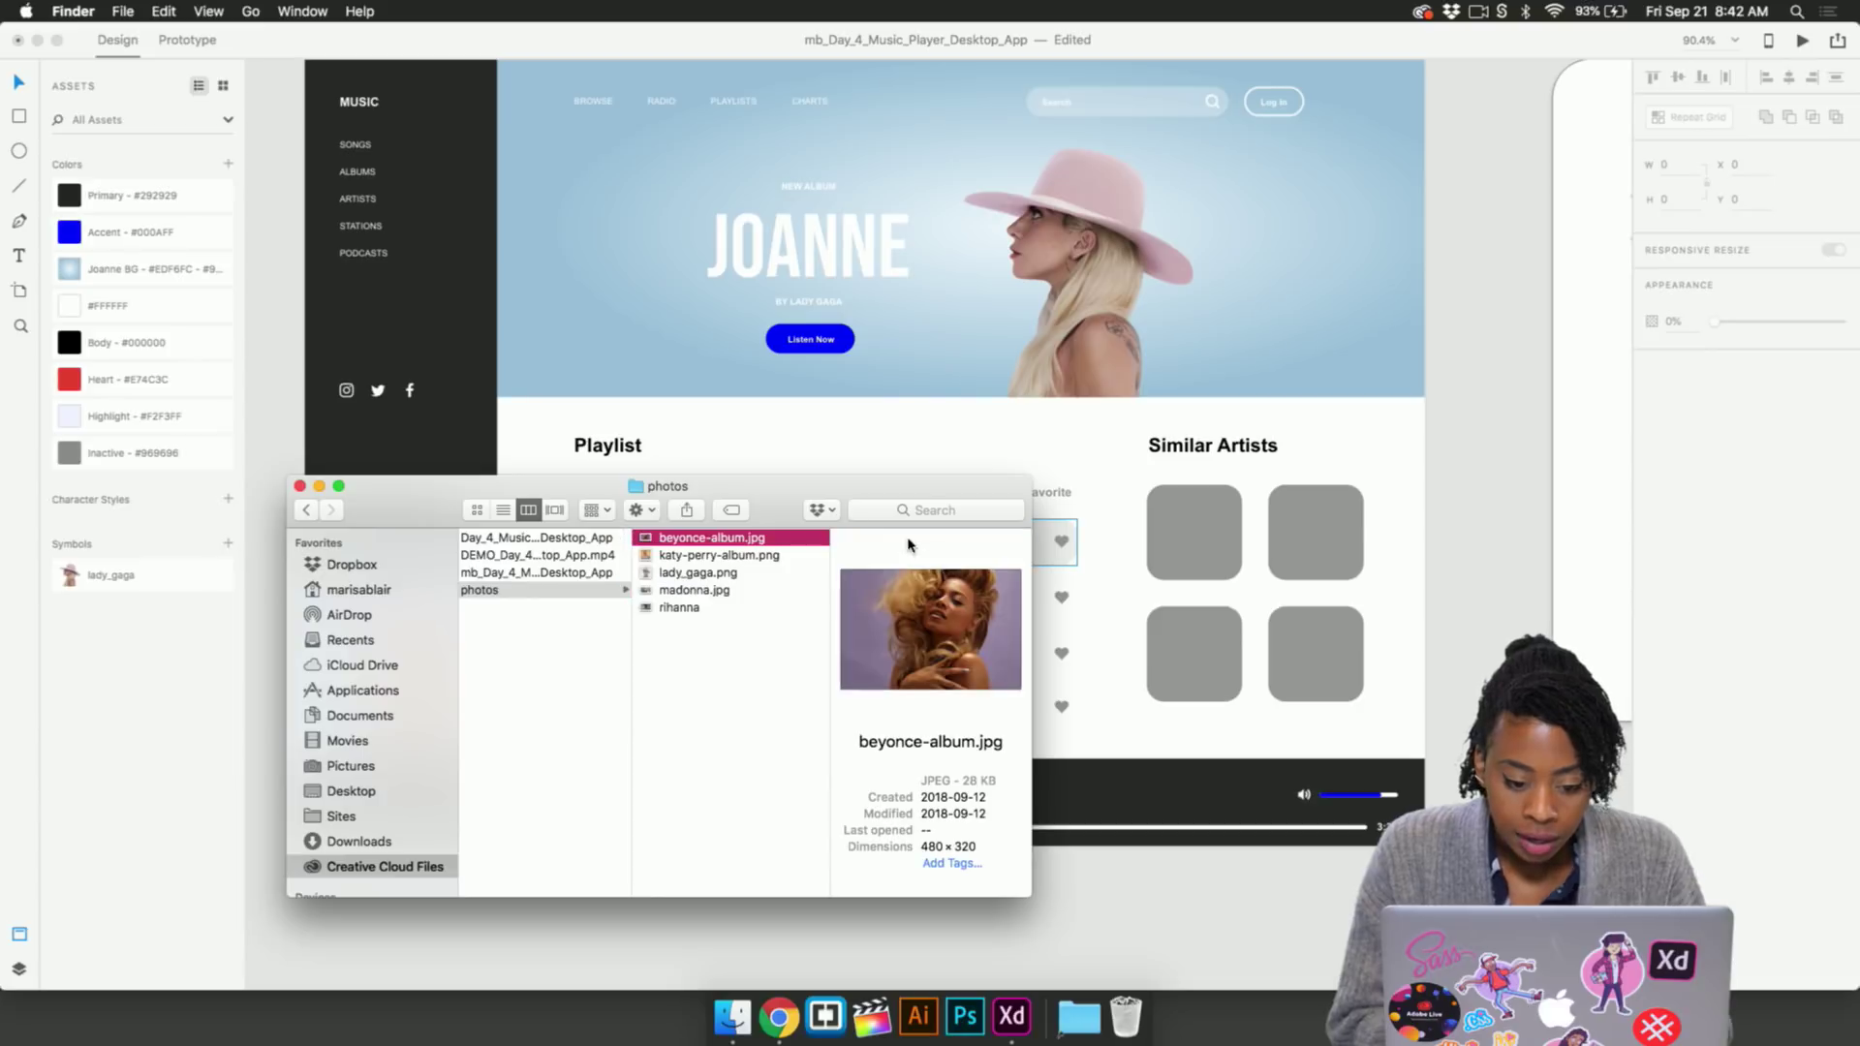
click(775, 560)
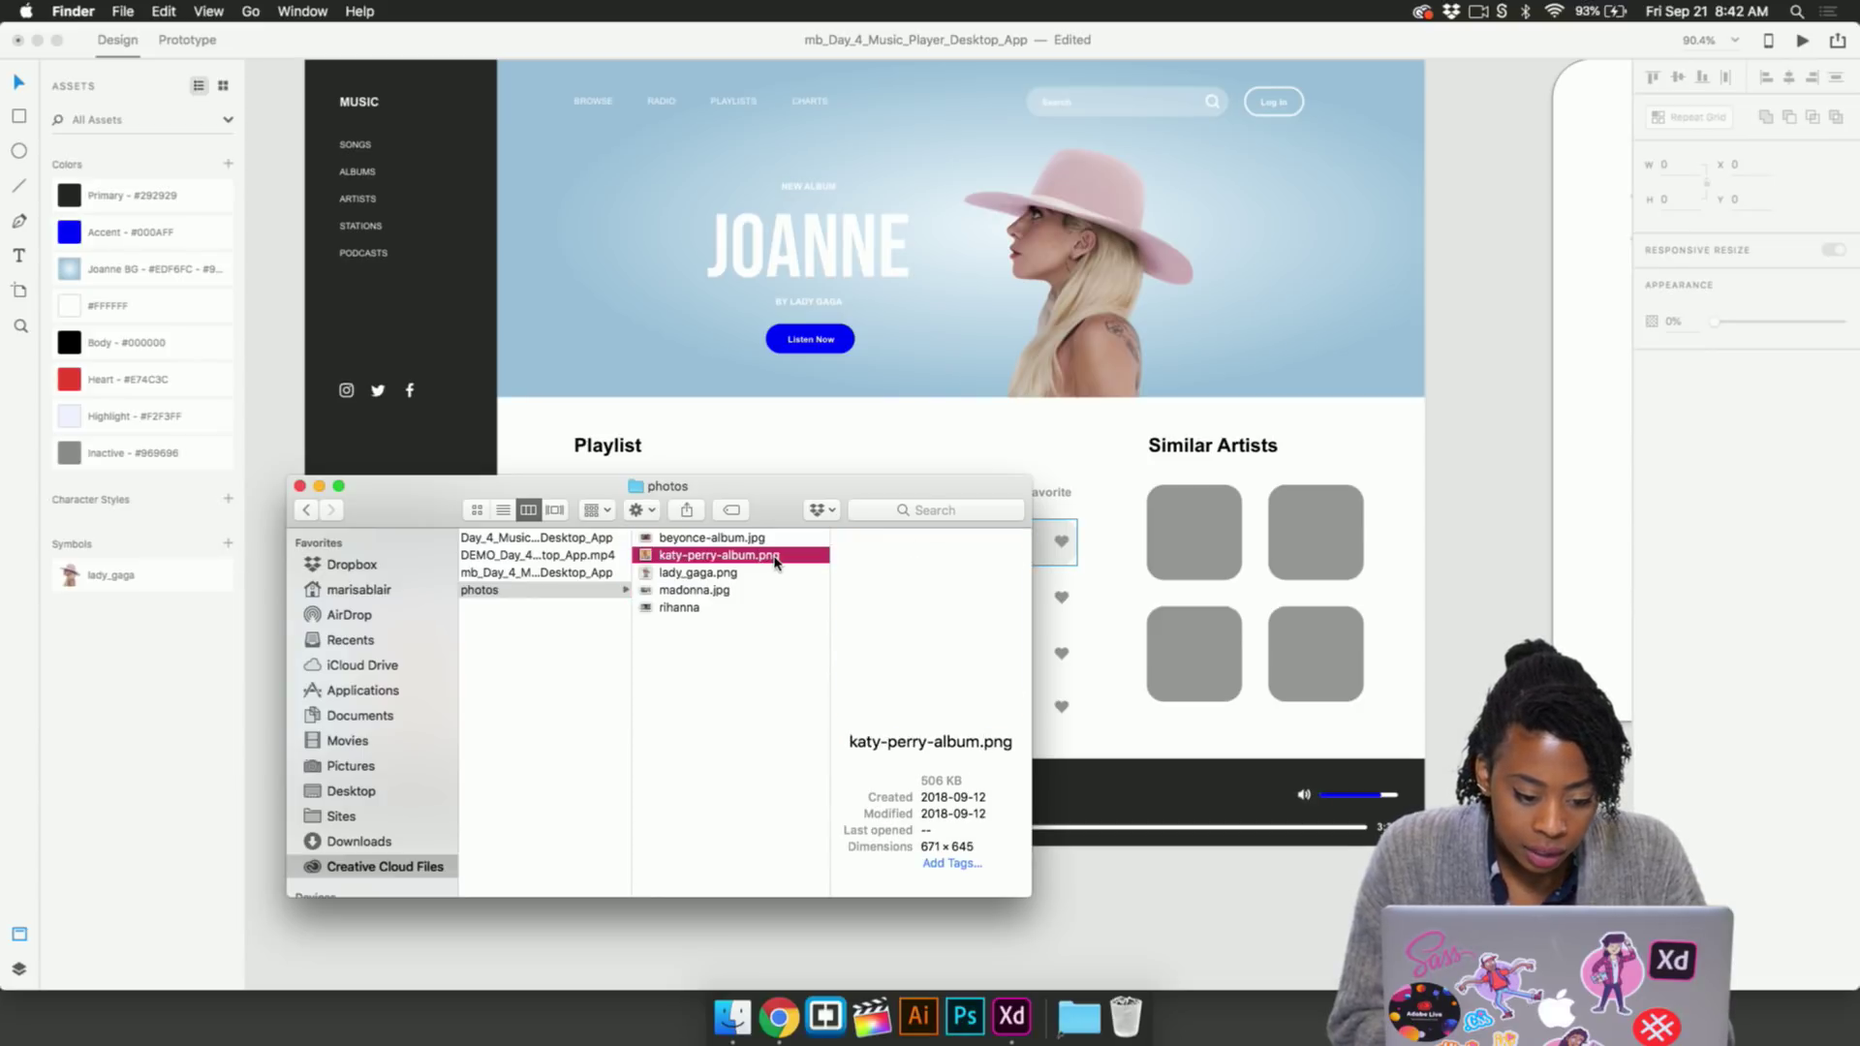
click(712, 593)
click(694, 607)
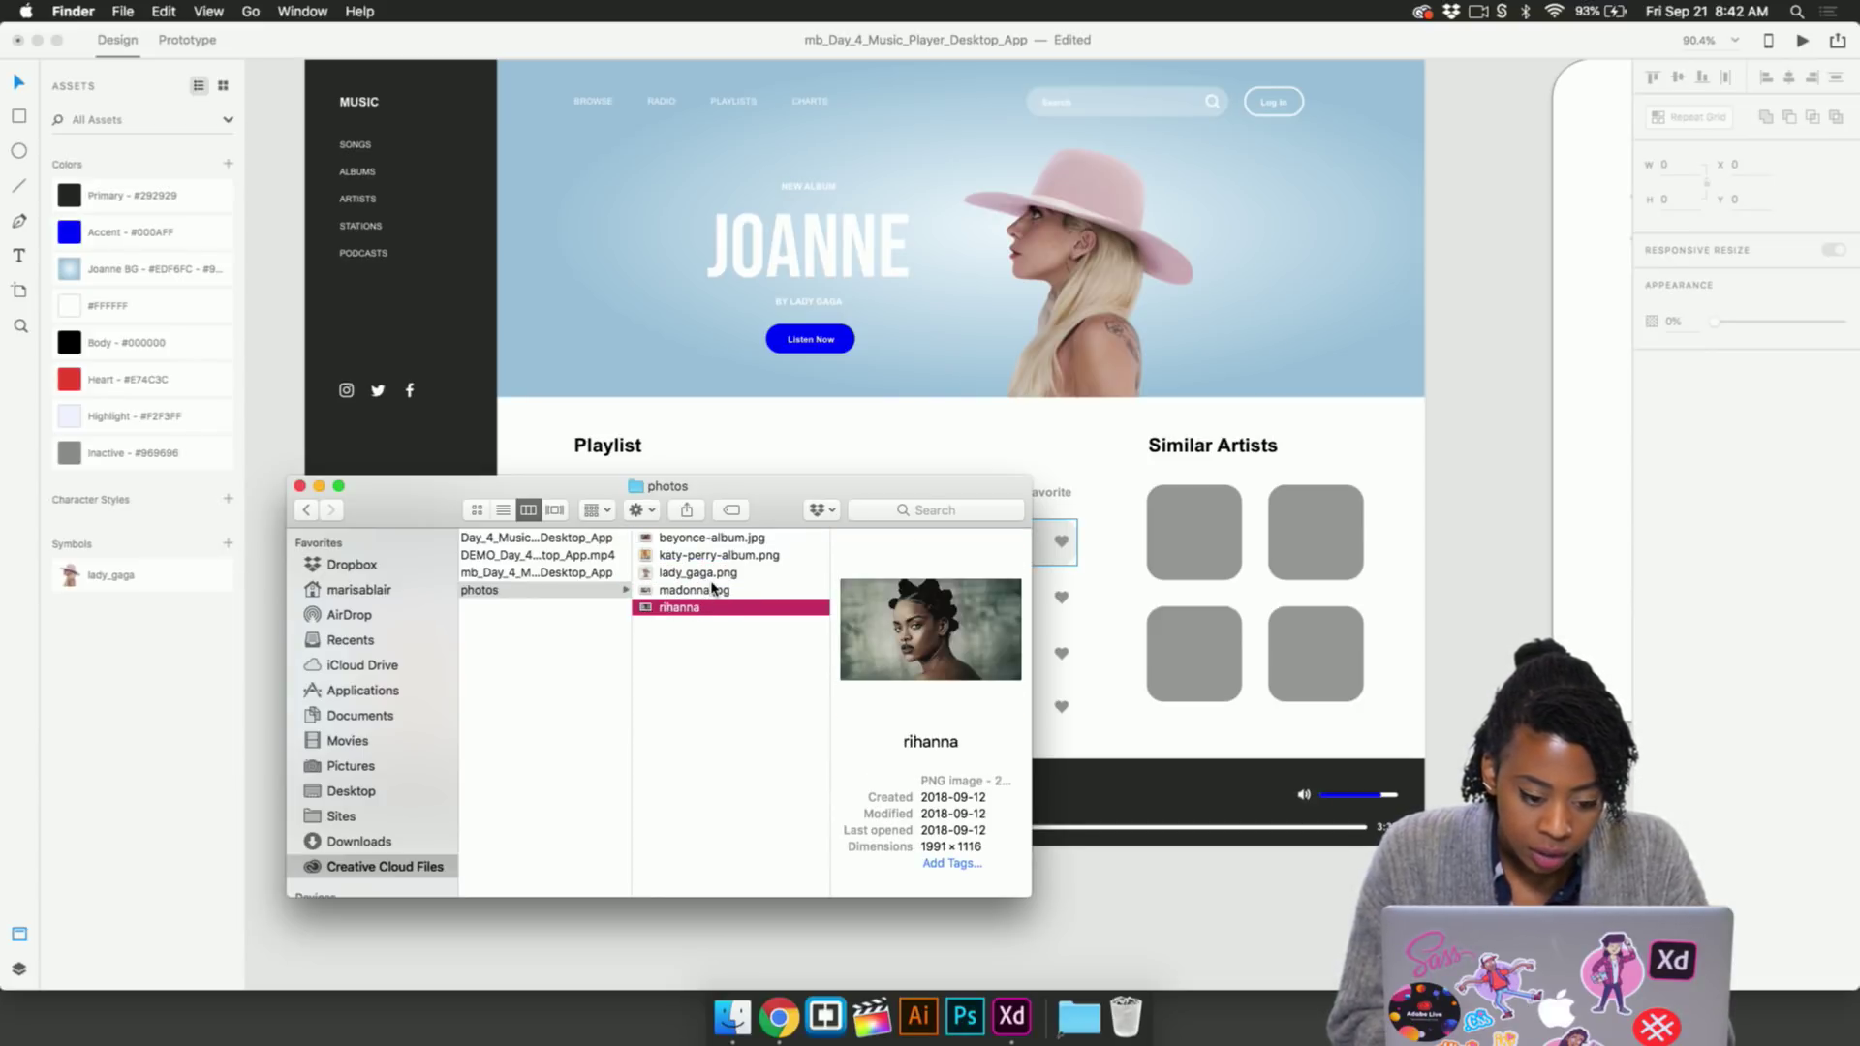
shift+click(708, 591)
super+click(730, 556)
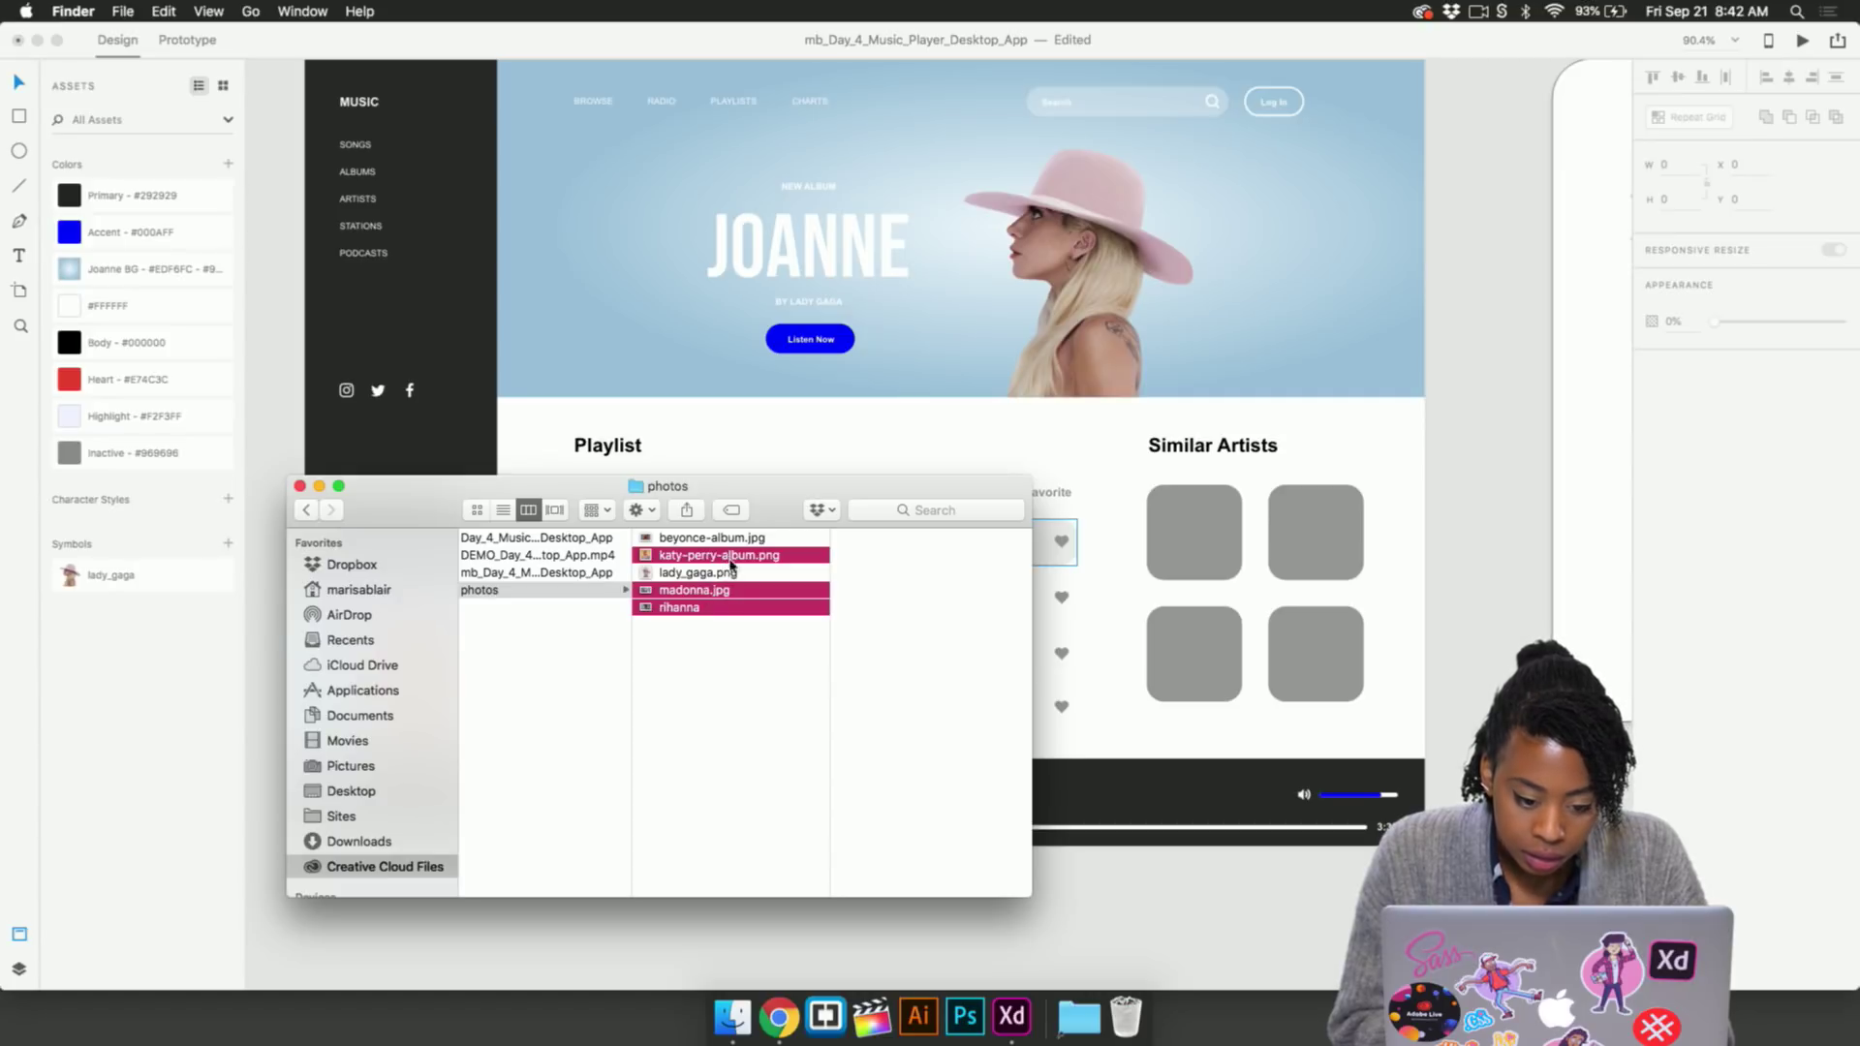
super+click(736, 539)
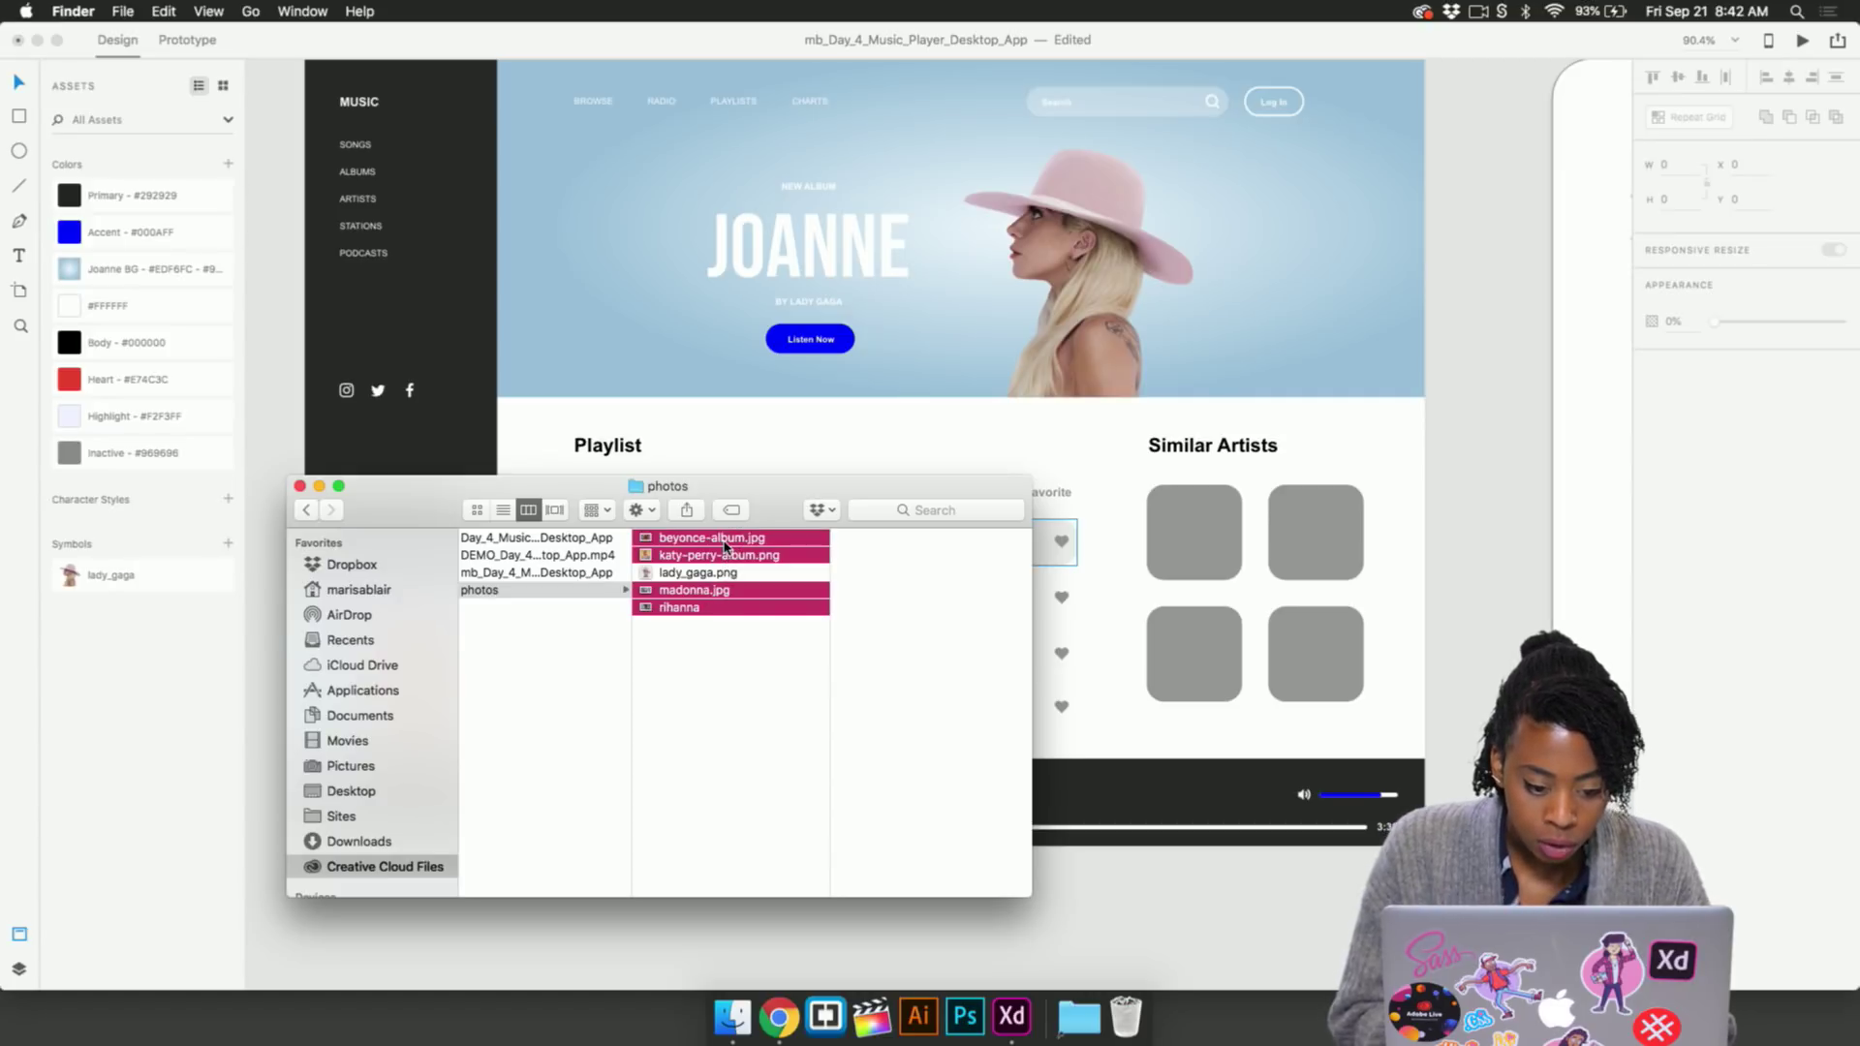
drag(703, 541, 1199, 523)
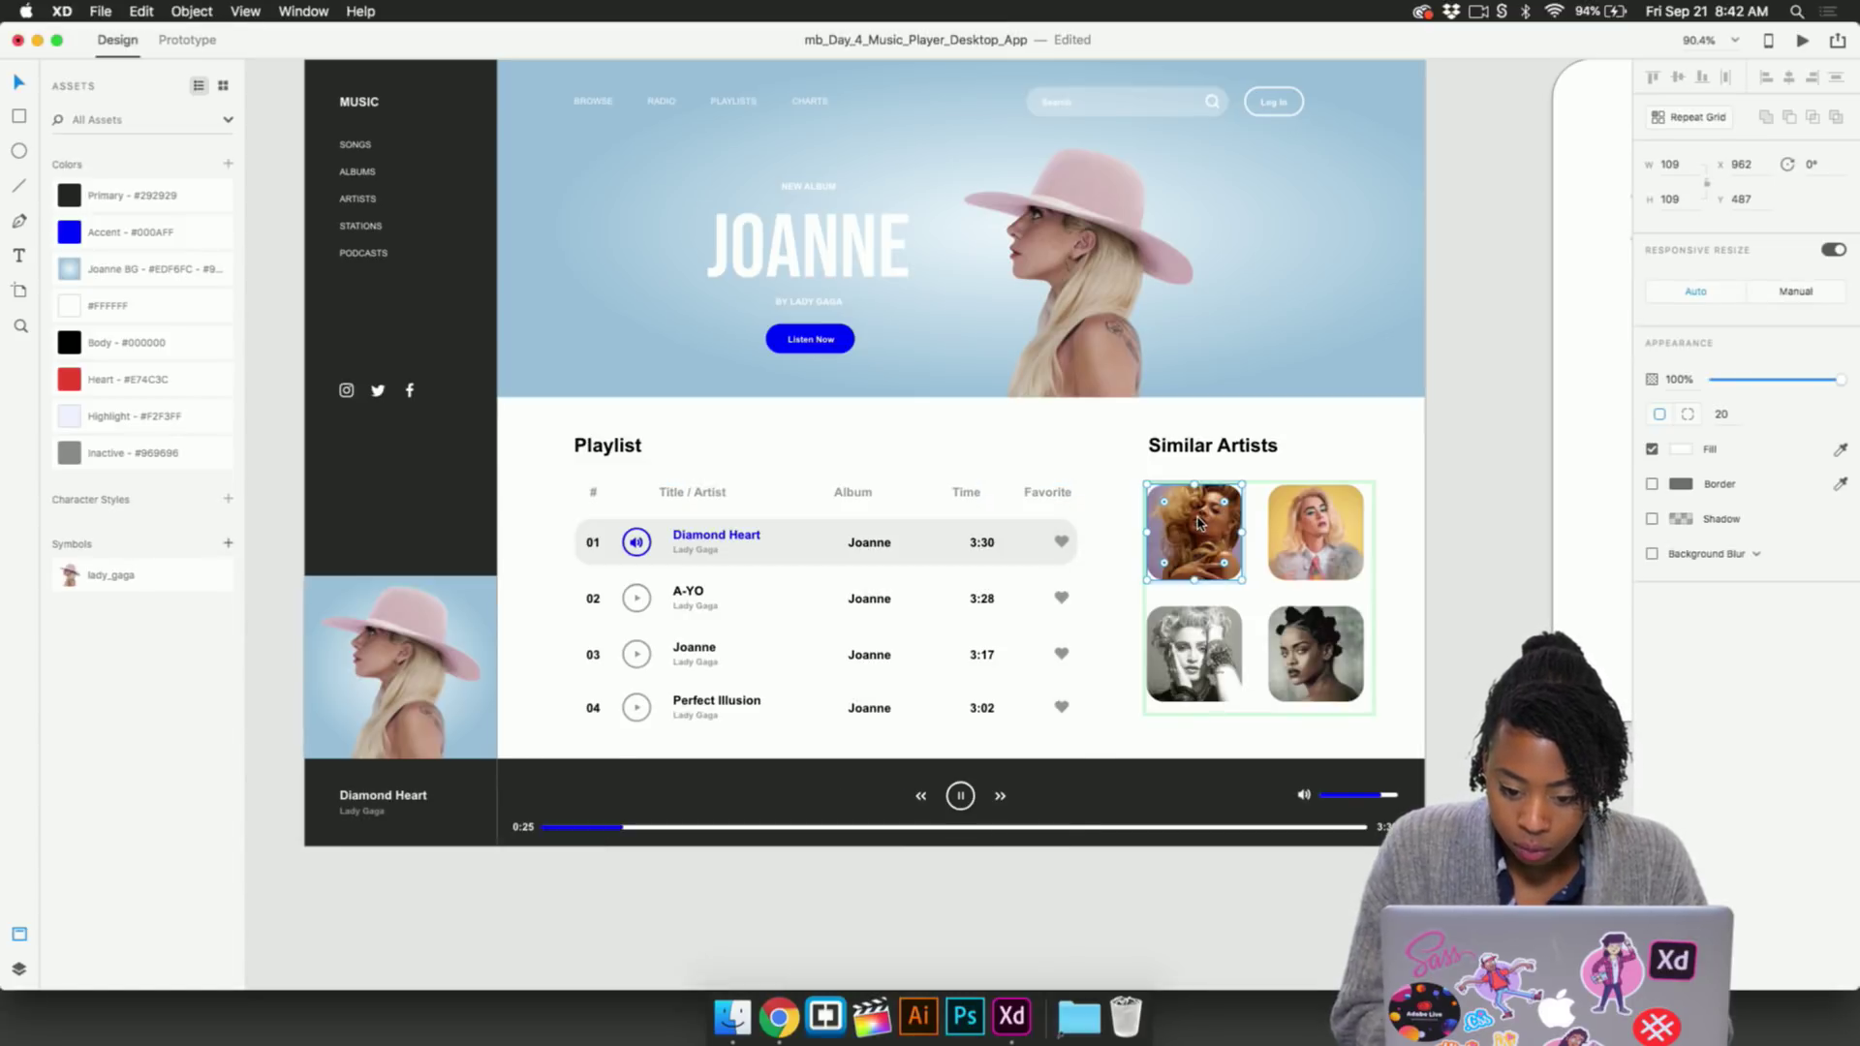
click(1445, 717)
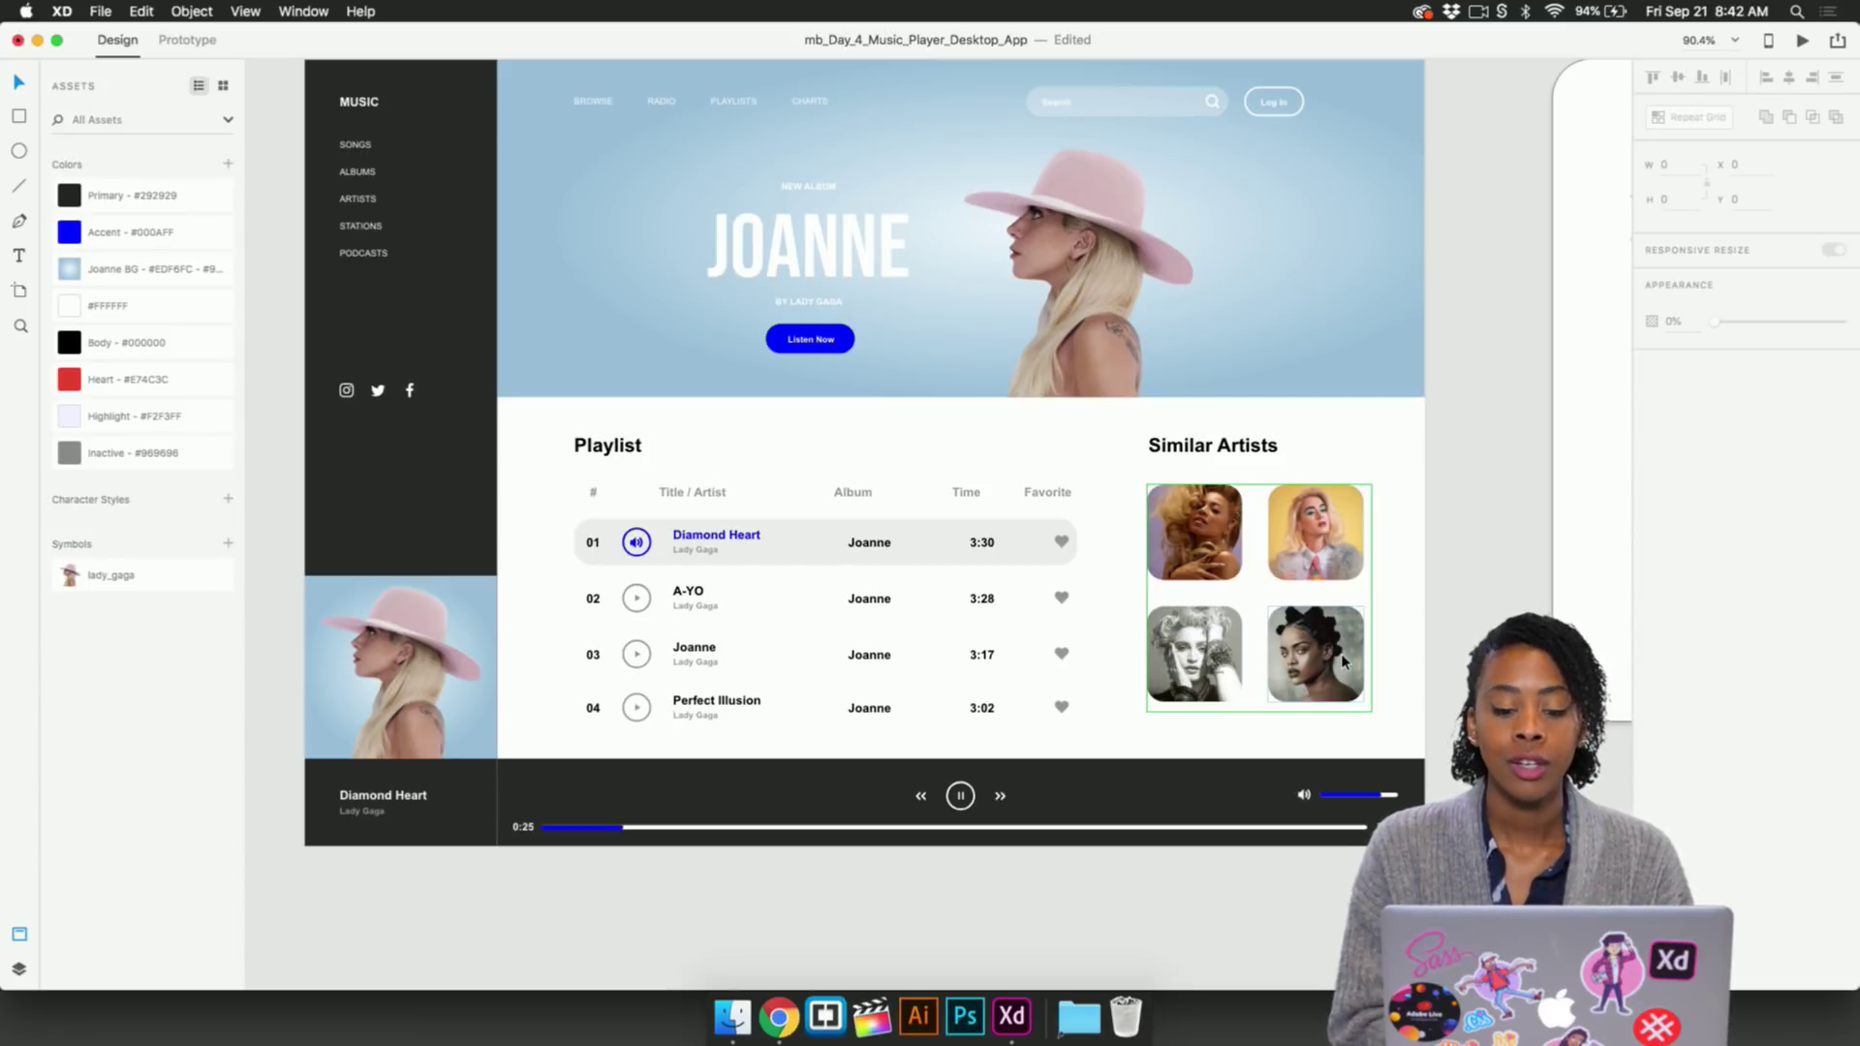
Recolor the favorite heart in the Perfect Illusion row with the saved Heart color #E74C3C
scroll(1033, 647, up, 5)
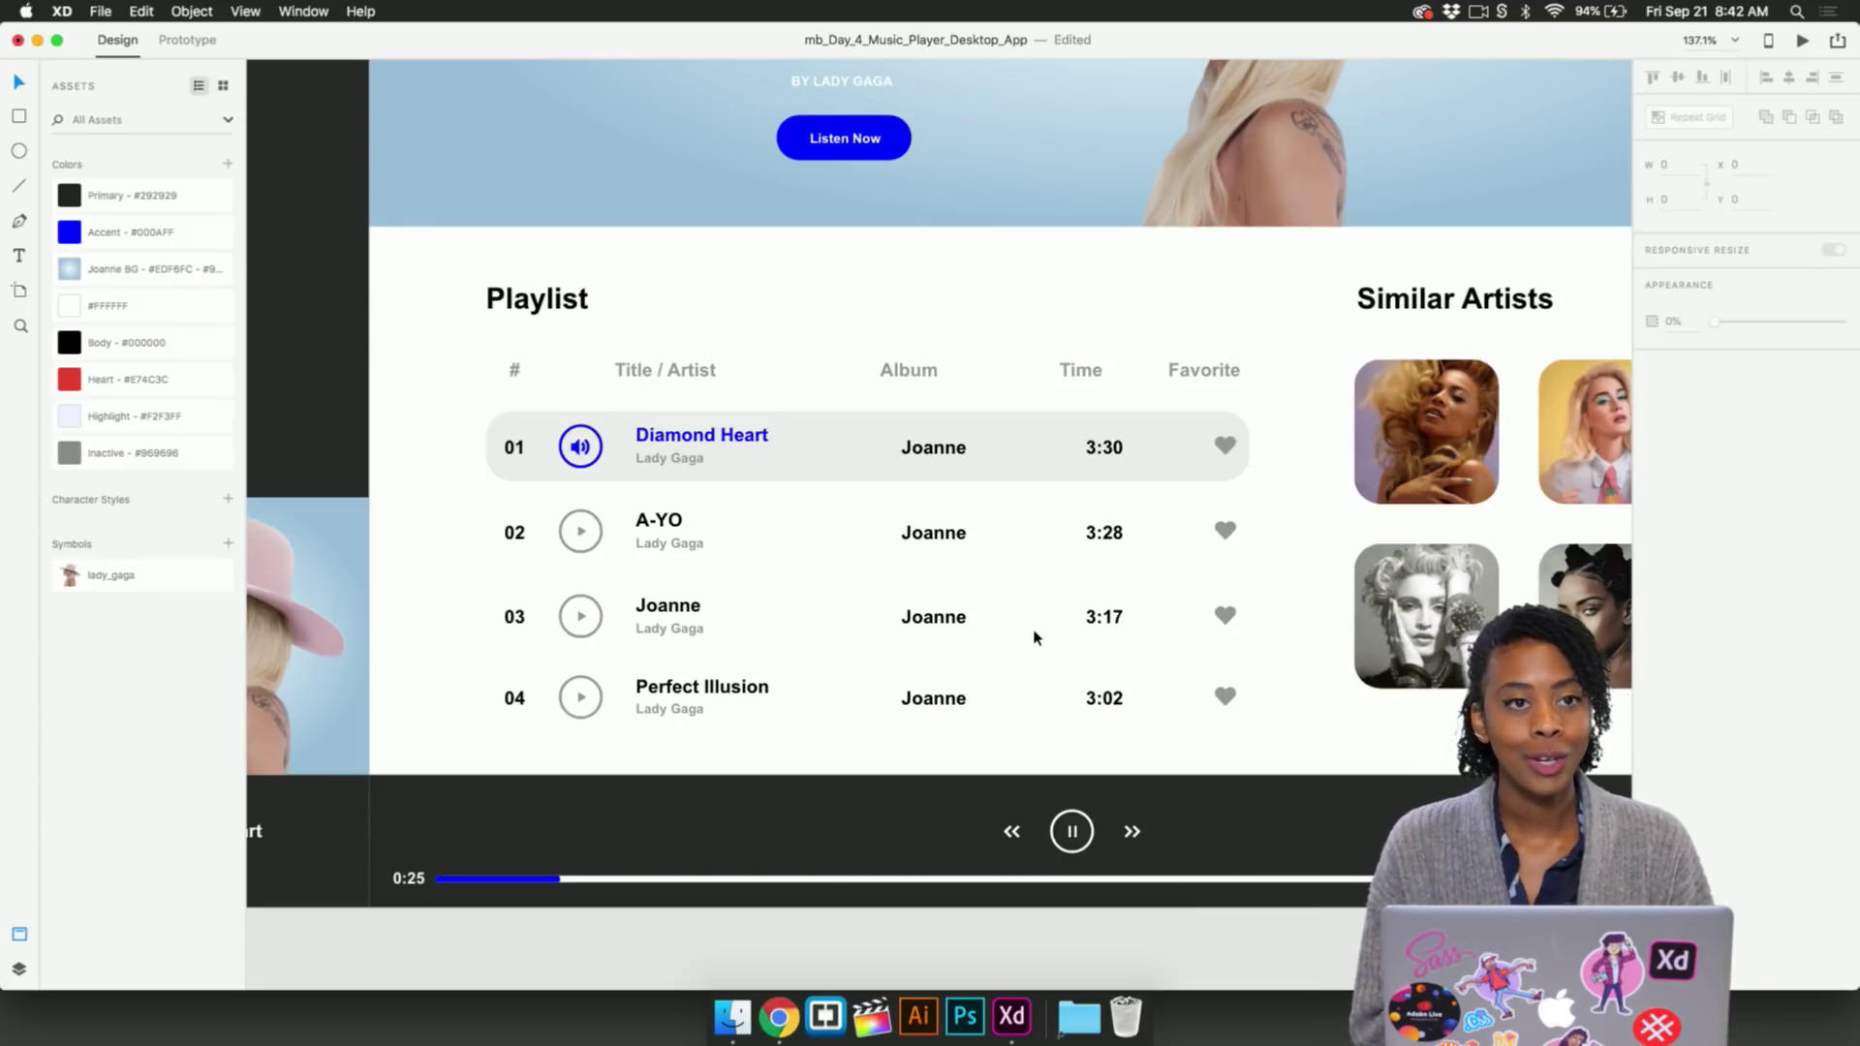
double_click(1226, 708)
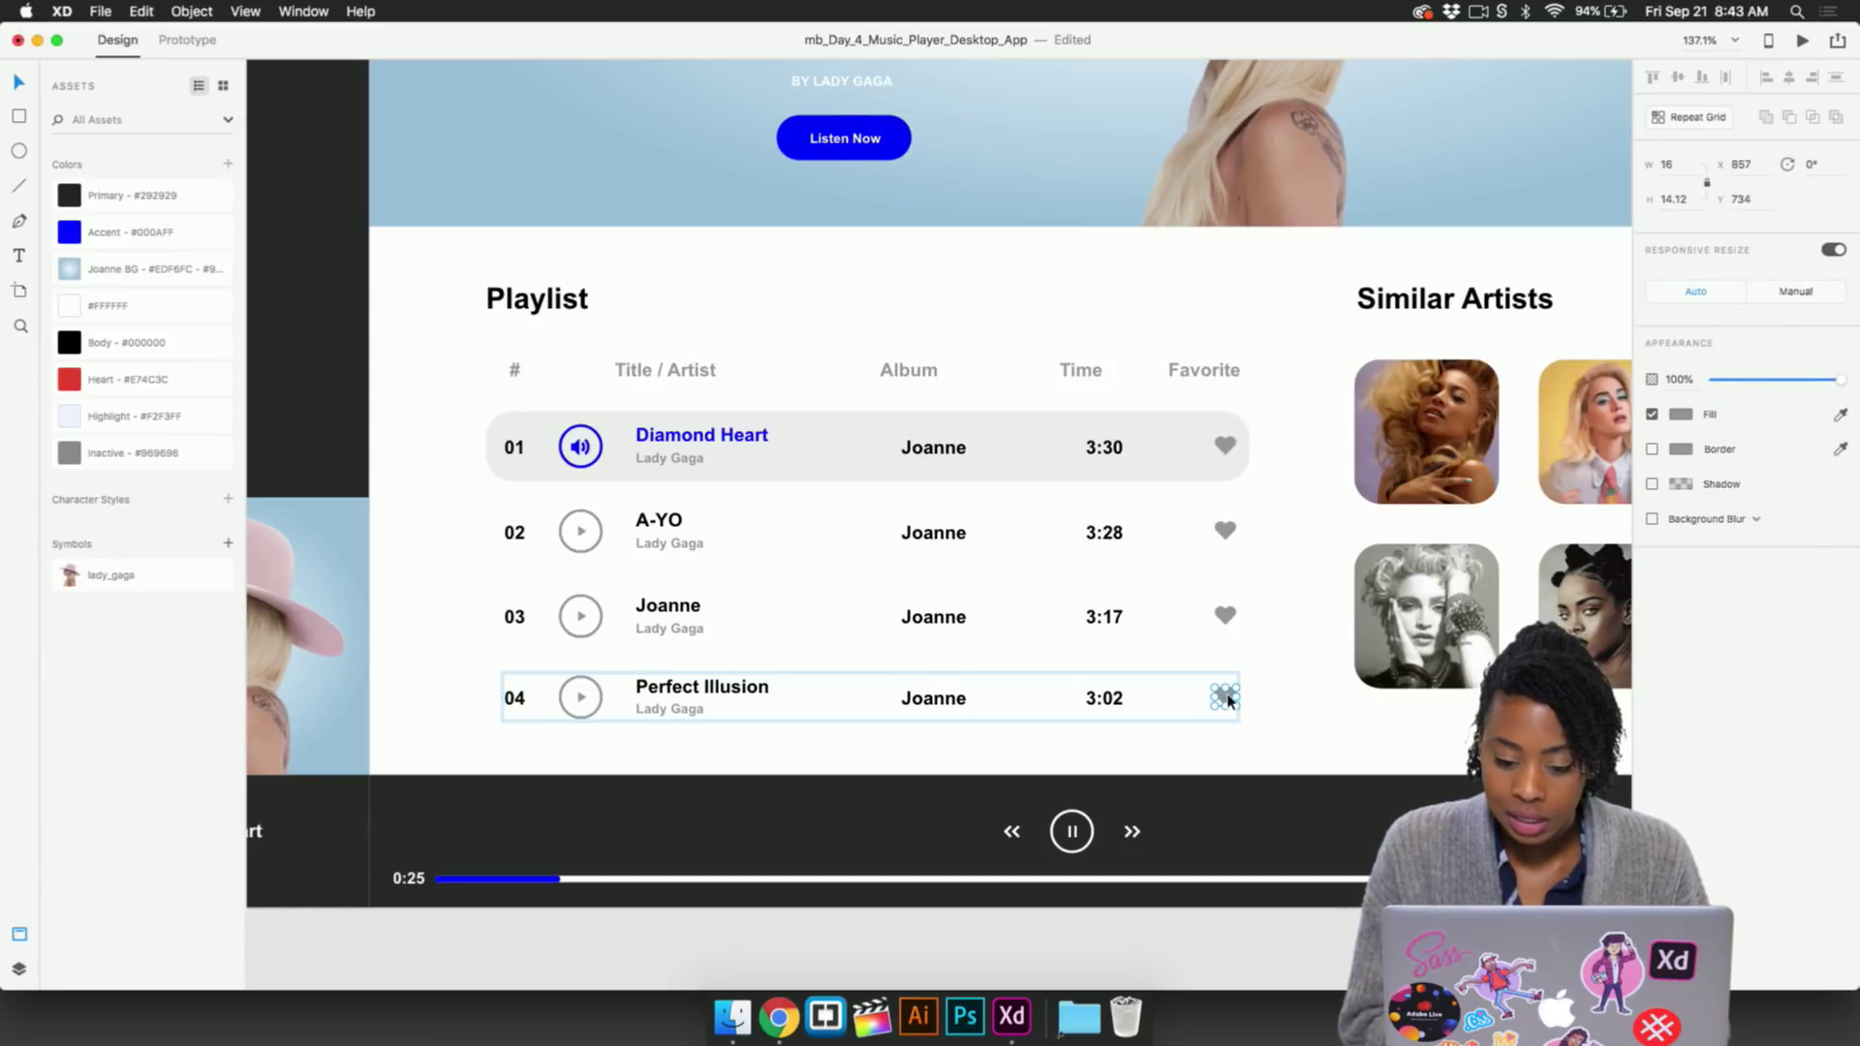
scroll(1228, 701, up, 4)
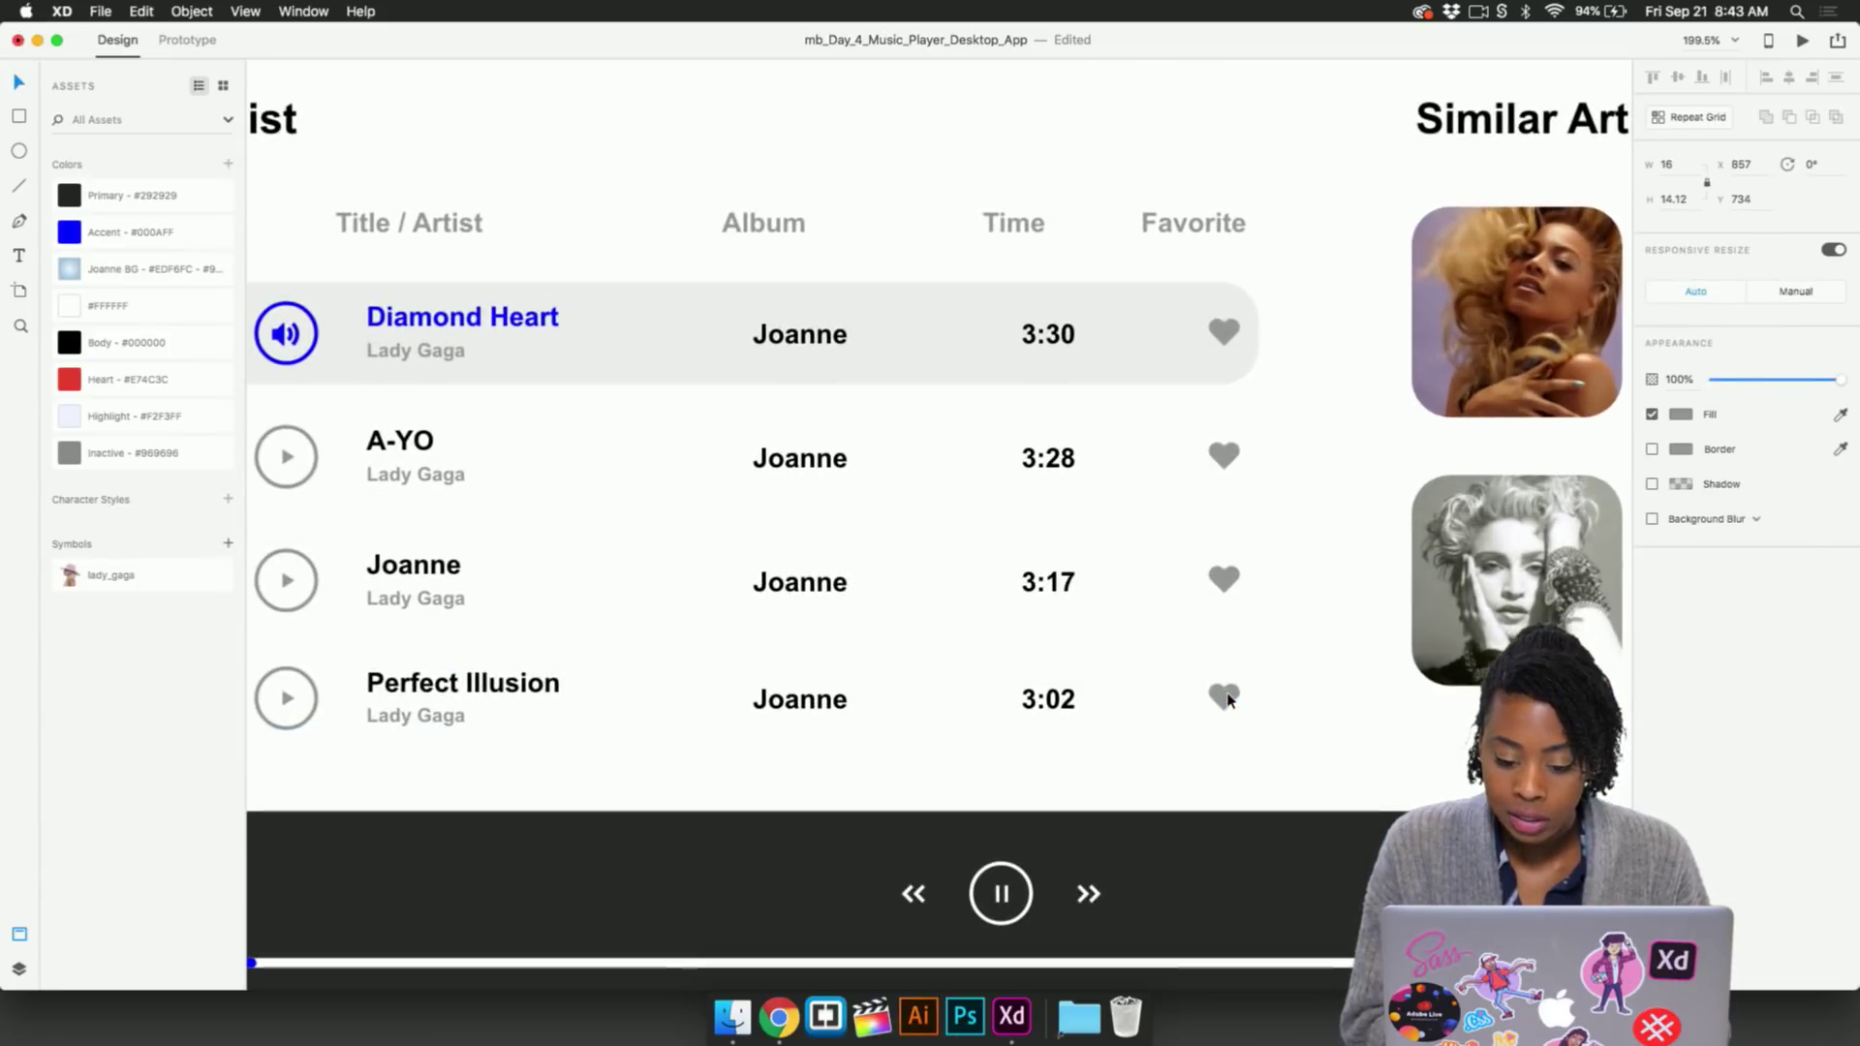
click(74, 385)
click(1283, 683)
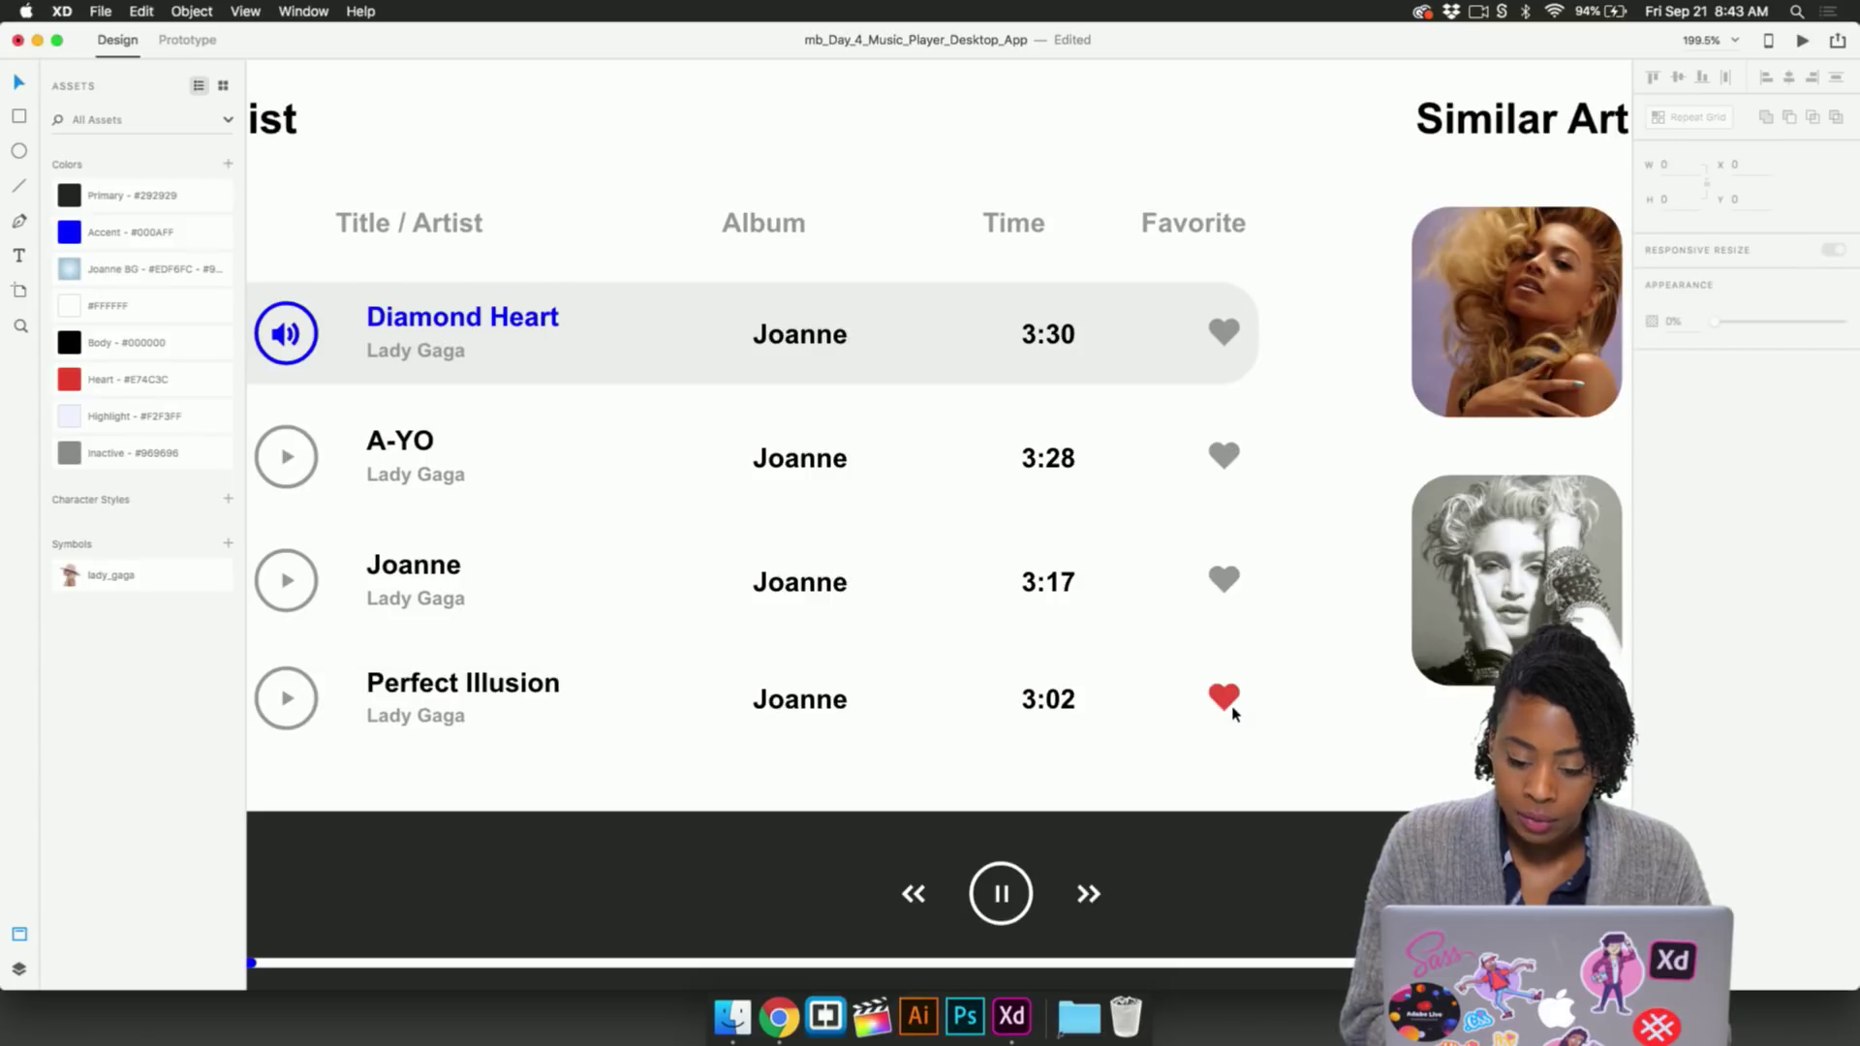
scroll(1229, 712, left, 3)
scroll(1228, 712, down, 1)
scroll(1228, 746, down, 5)
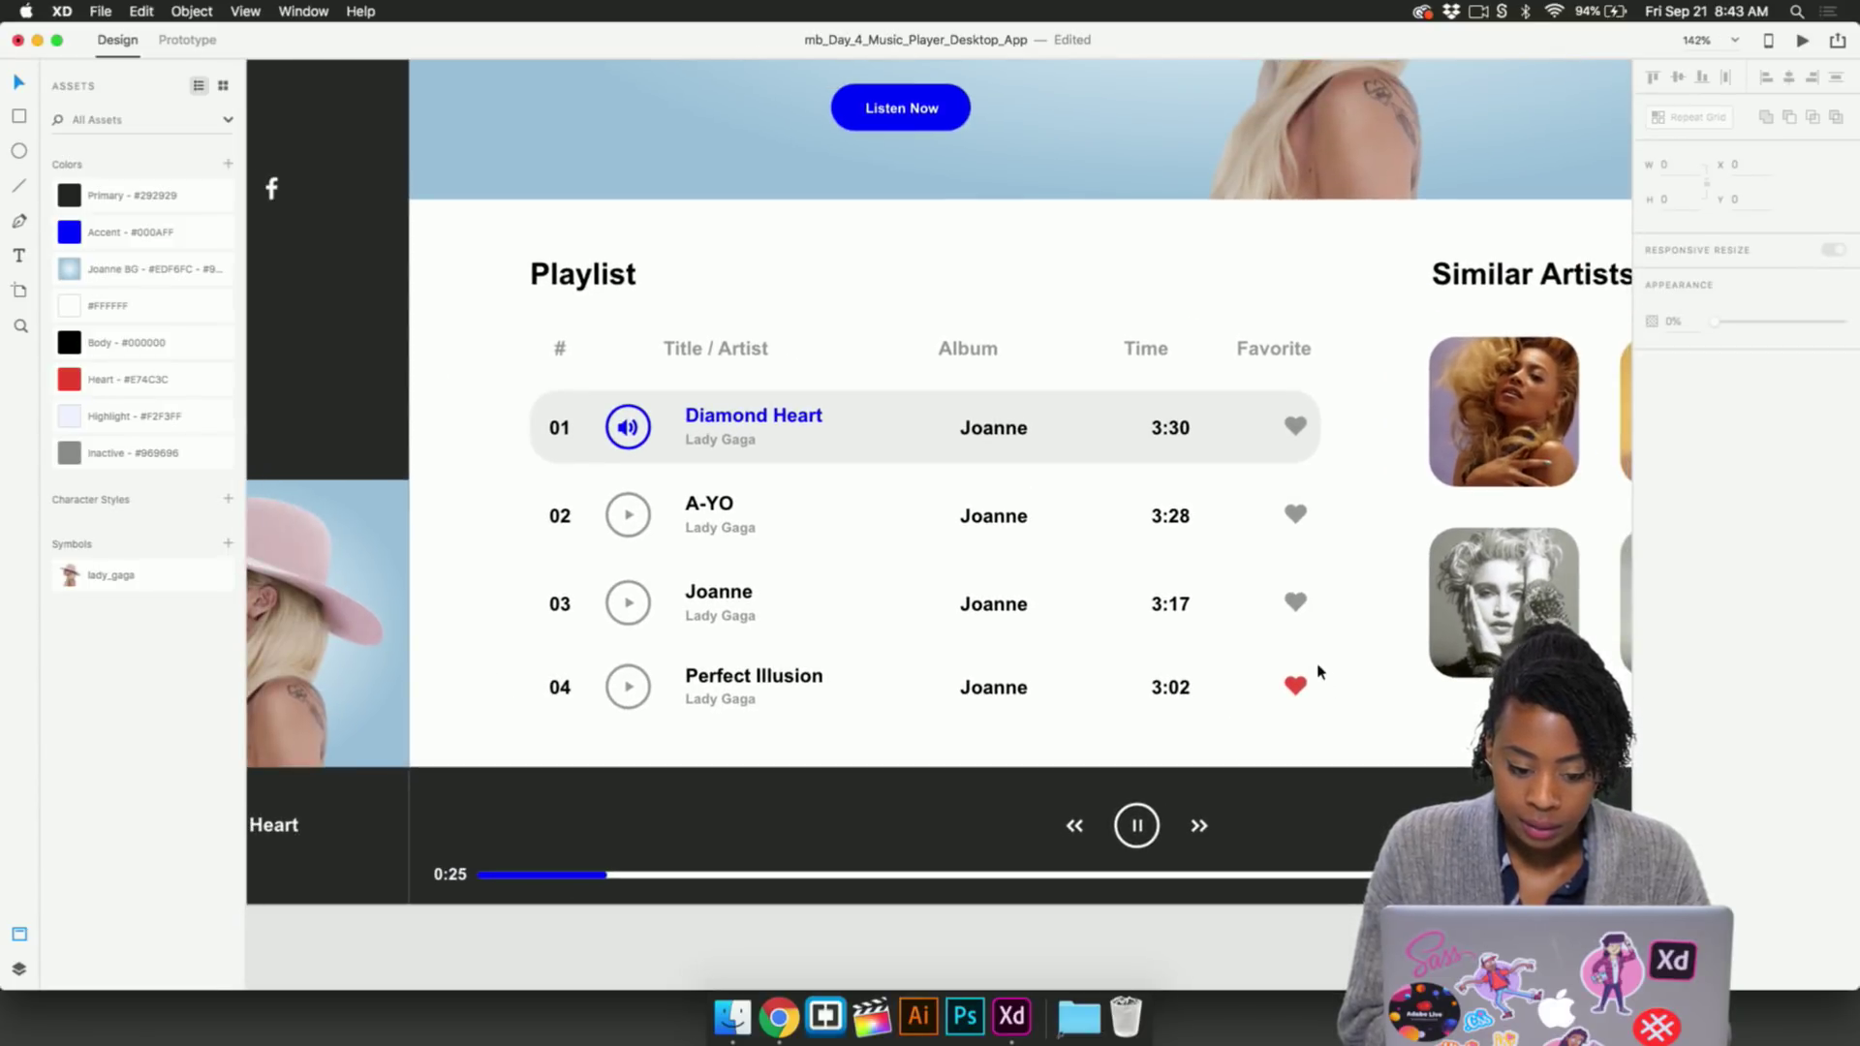
scroll(1309, 702, down, 5)
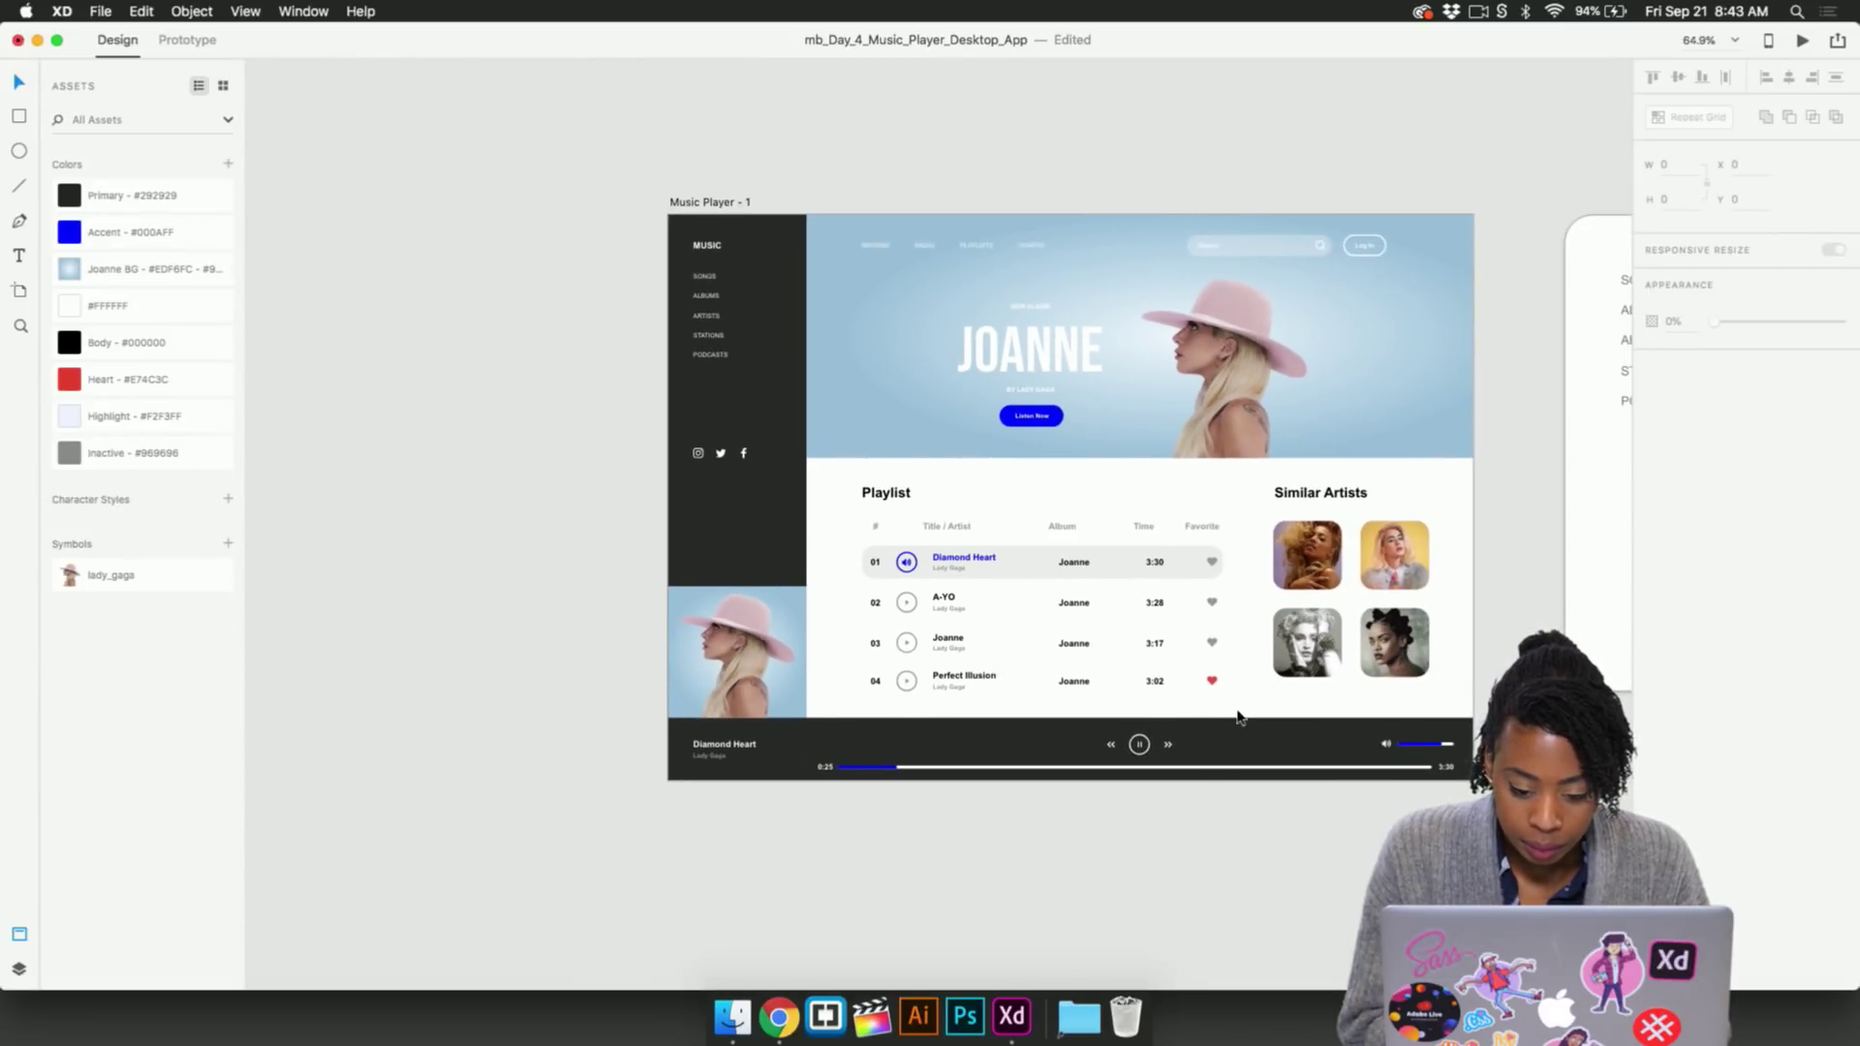
Delete the leftover white card with the SONGS to PODCASTS list beside the Music Player – 1 artboard
scroll(1194, 627, up, 4)
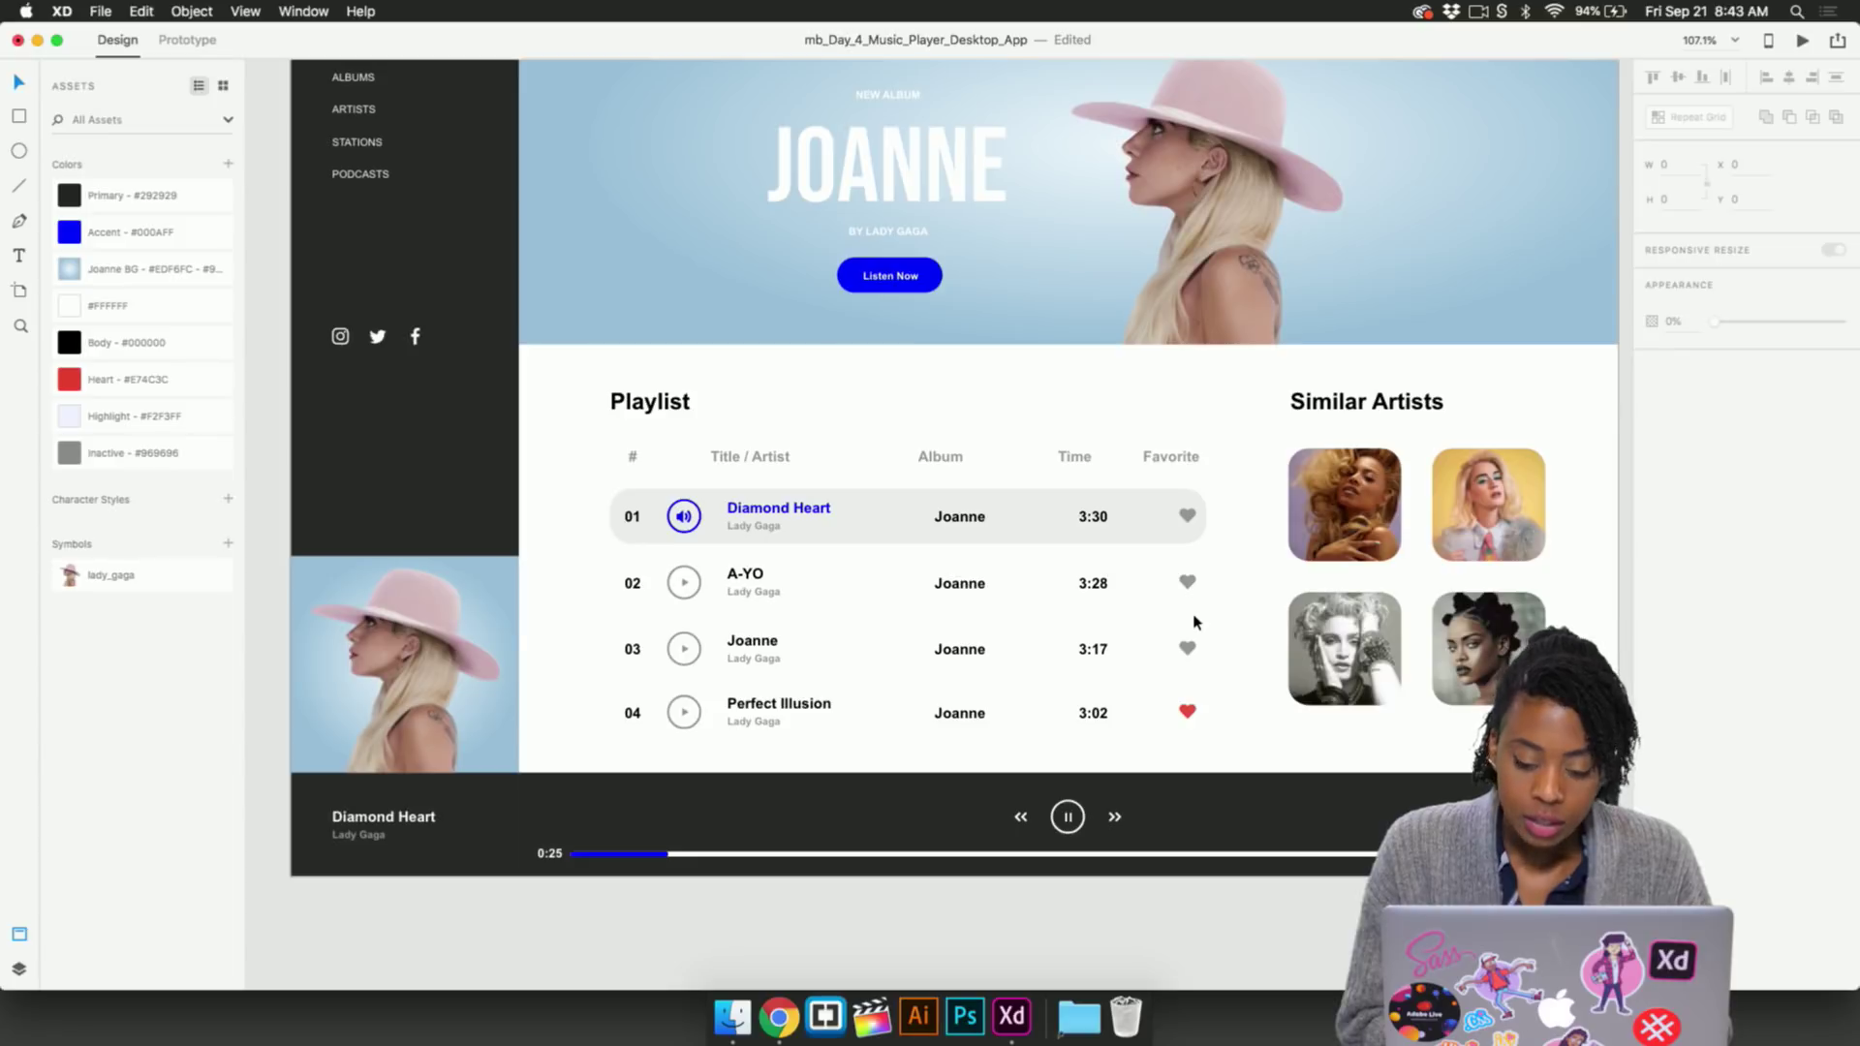
scroll(1196, 625, down, 4)
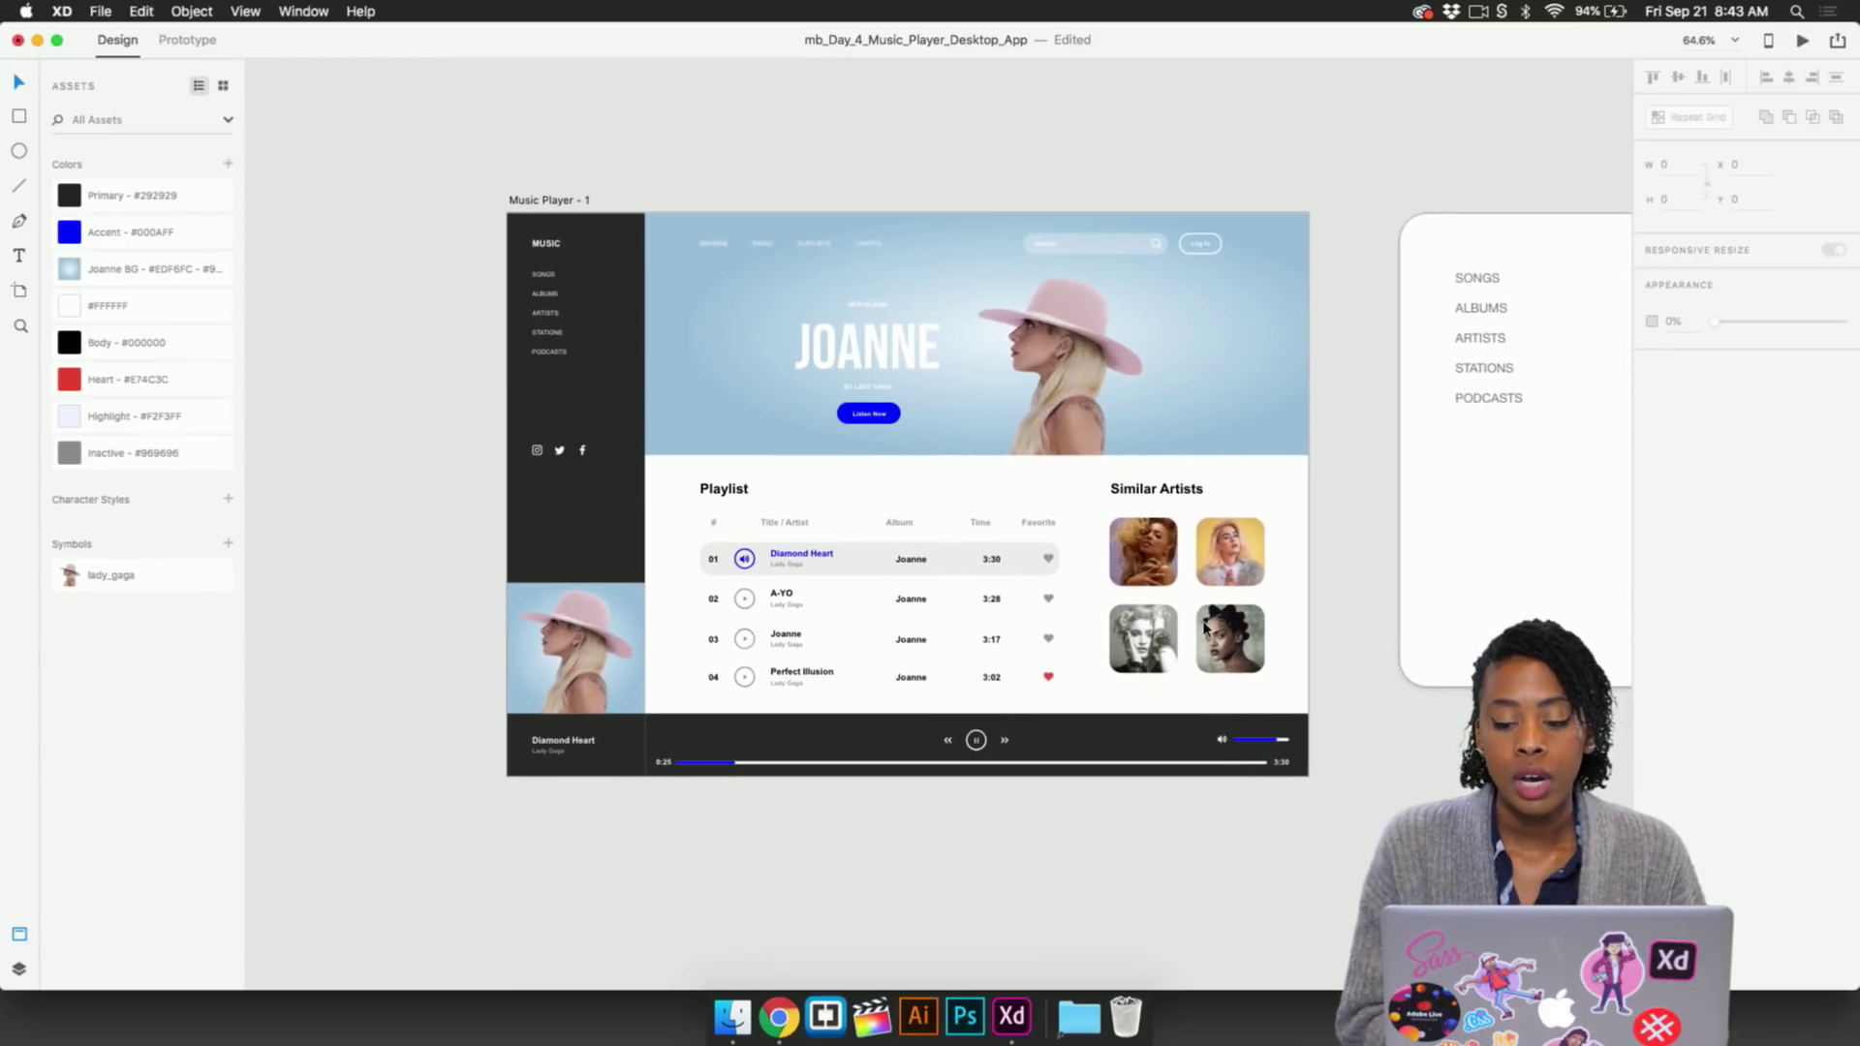
drag(1411, 124, 1462, 387)
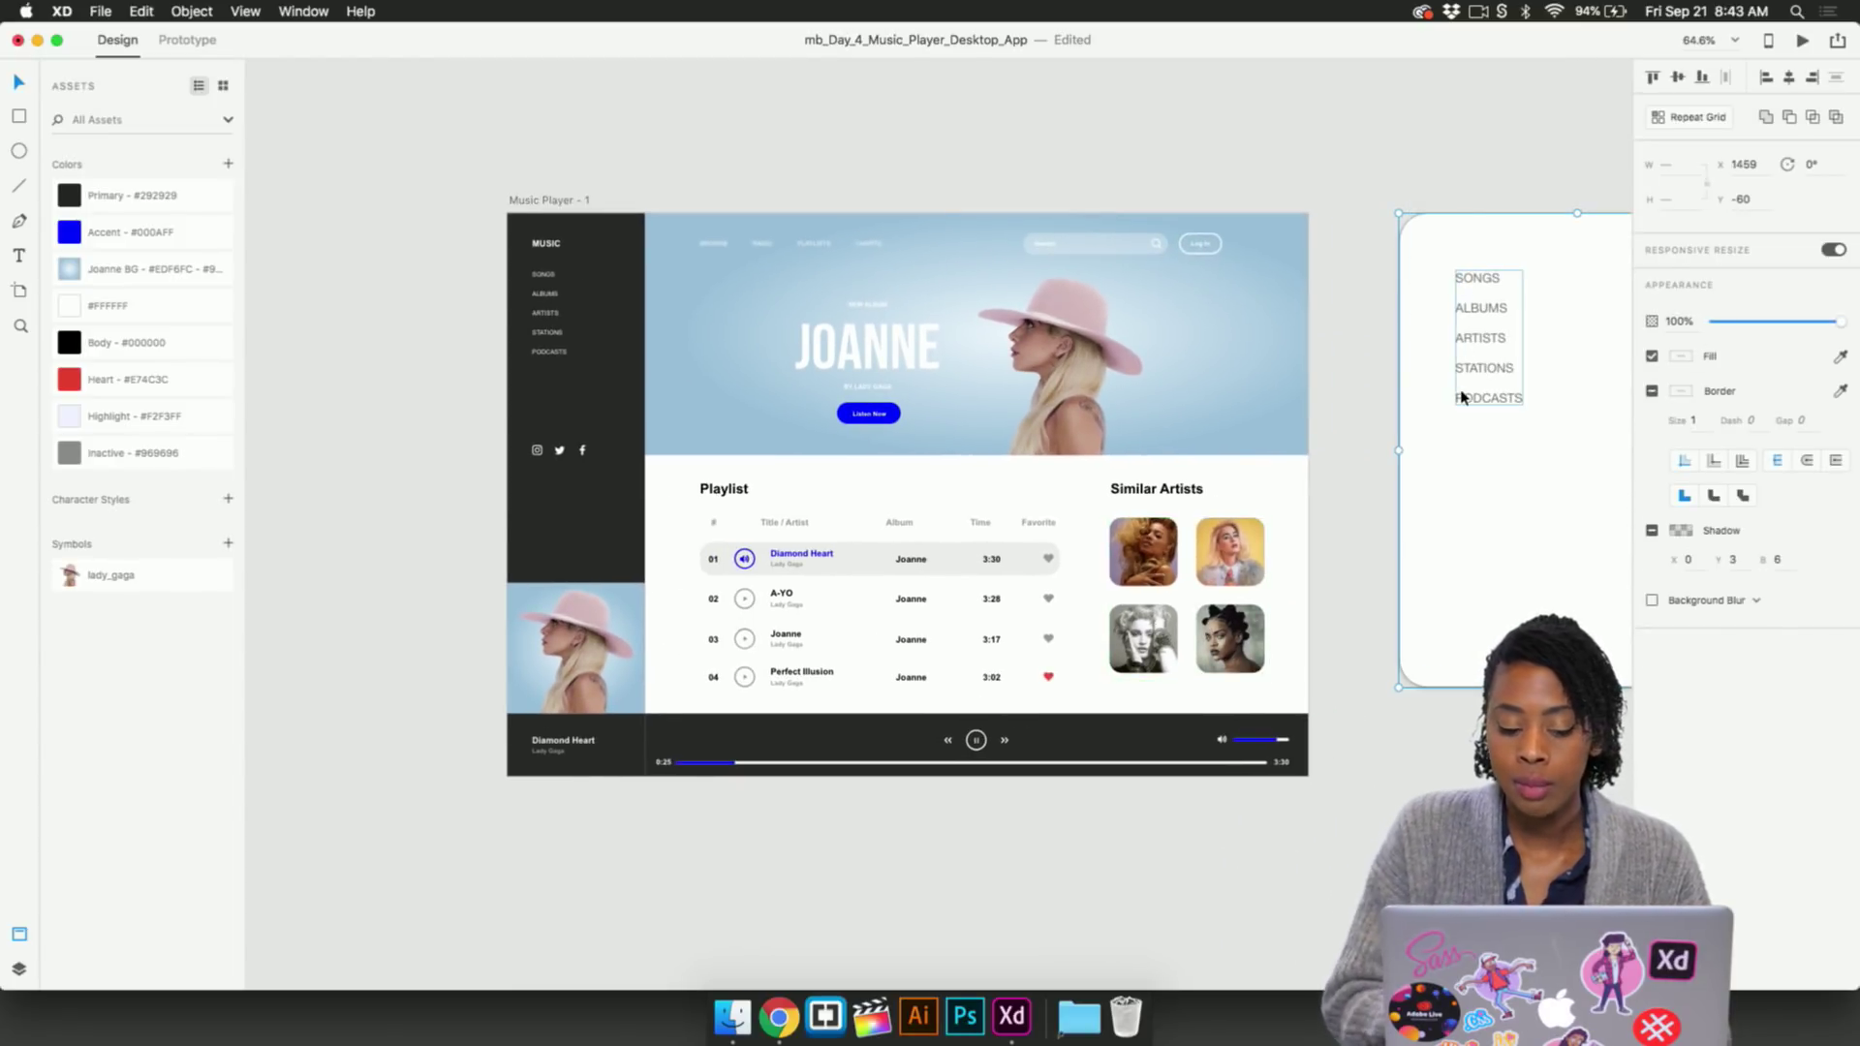
key(Delete)
Examine the highlighted Diamond Heart playlist row and the now-playing song label below the album art
scroll(930, 484, up, 4)
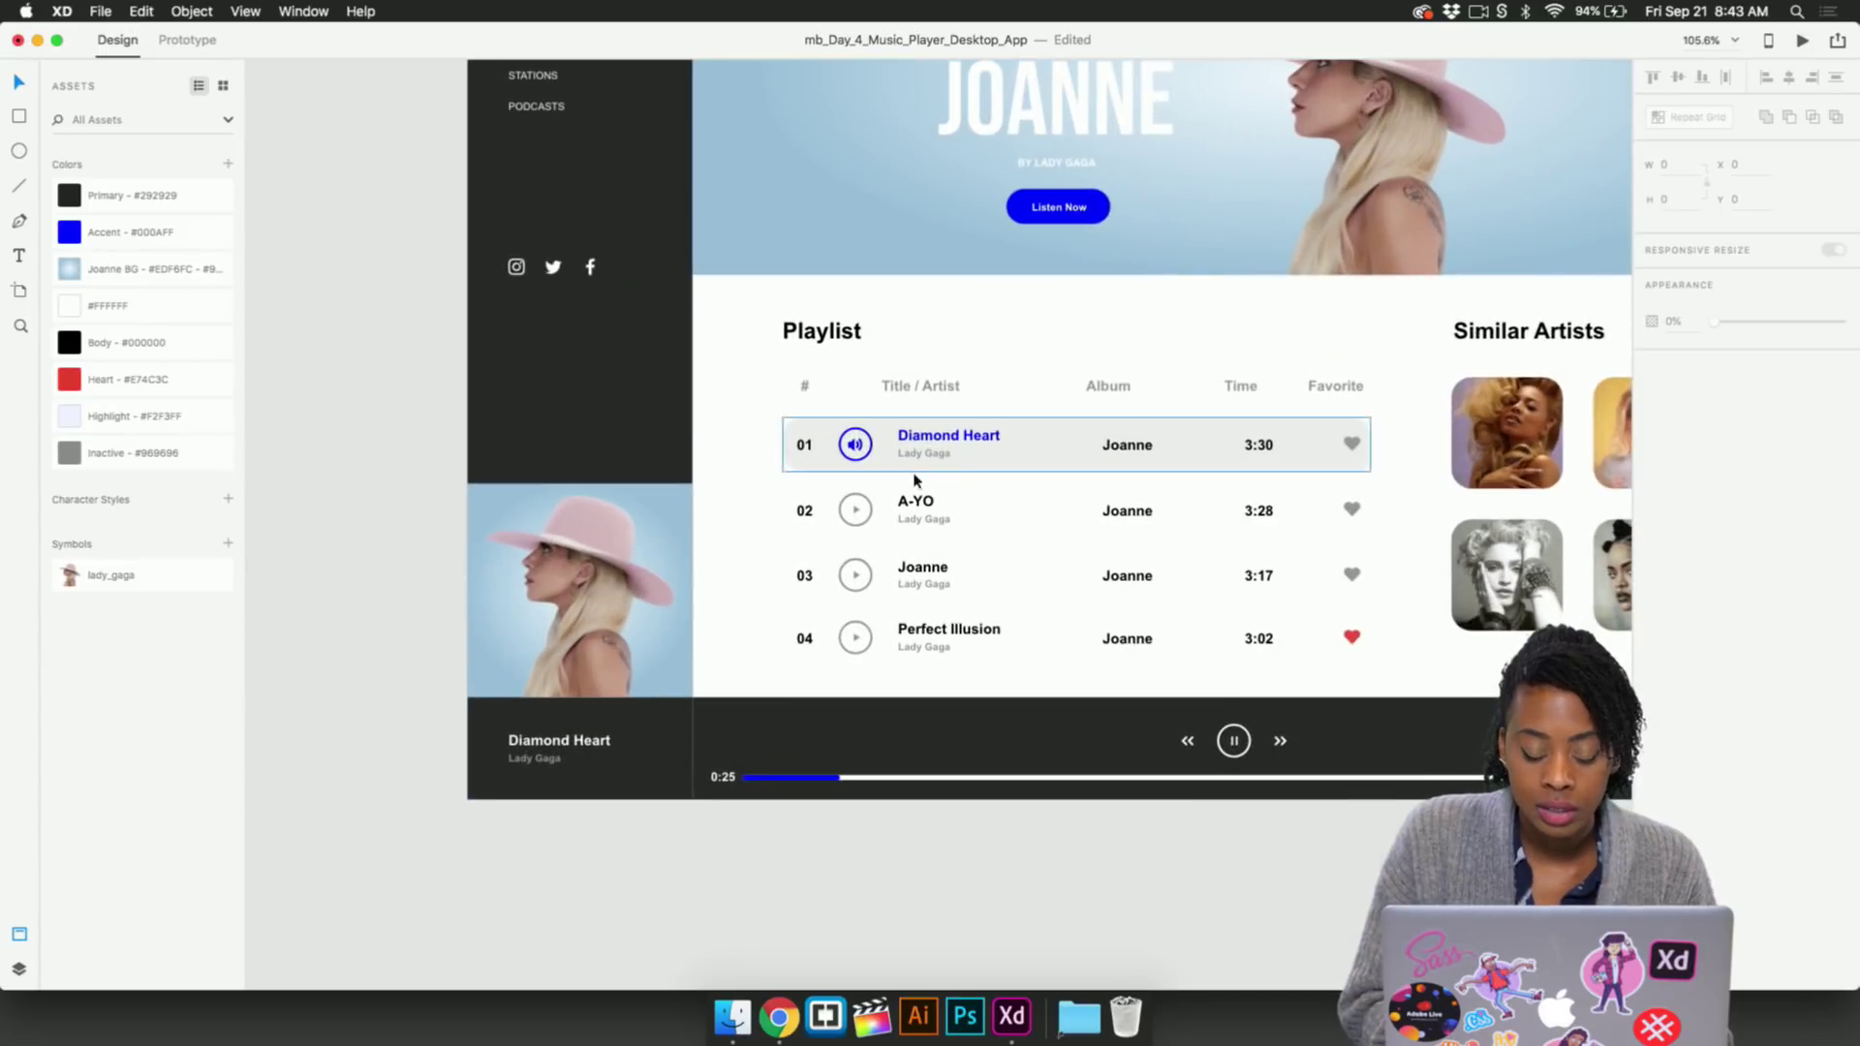
scroll(873, 512, up, 3)
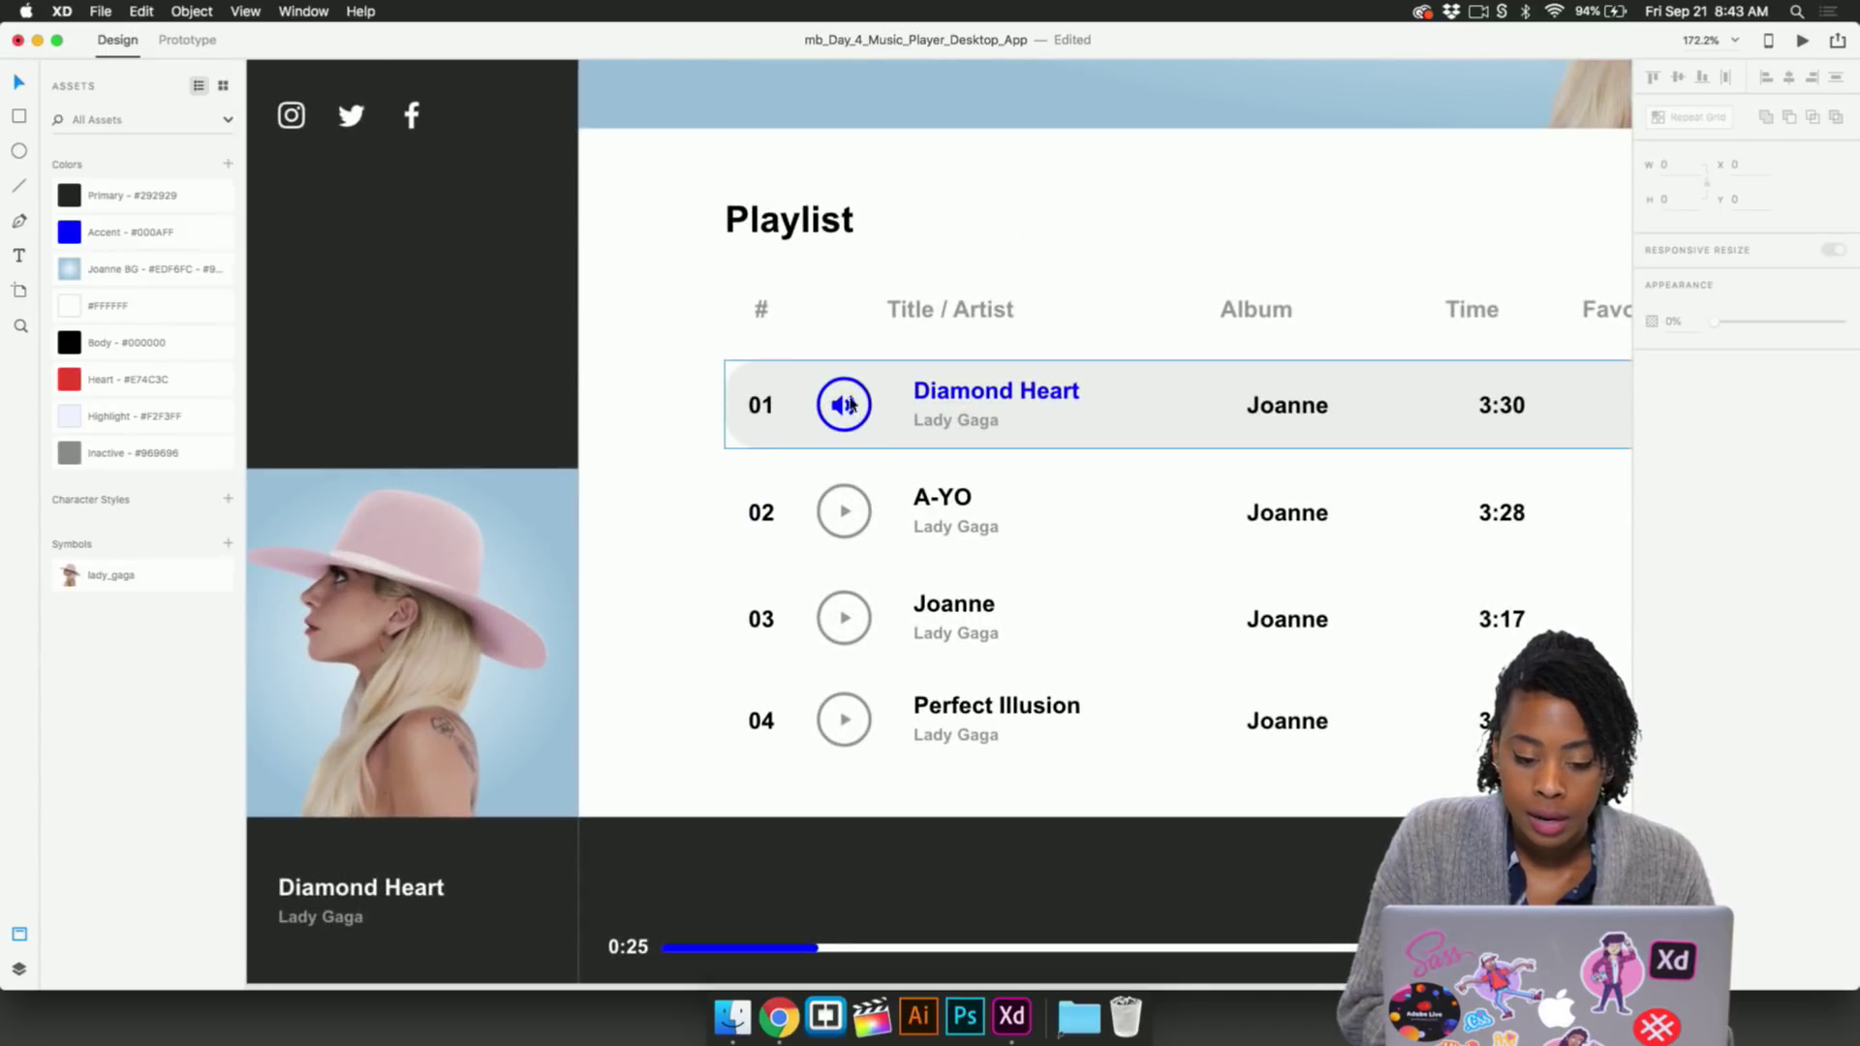
click(844, 407)
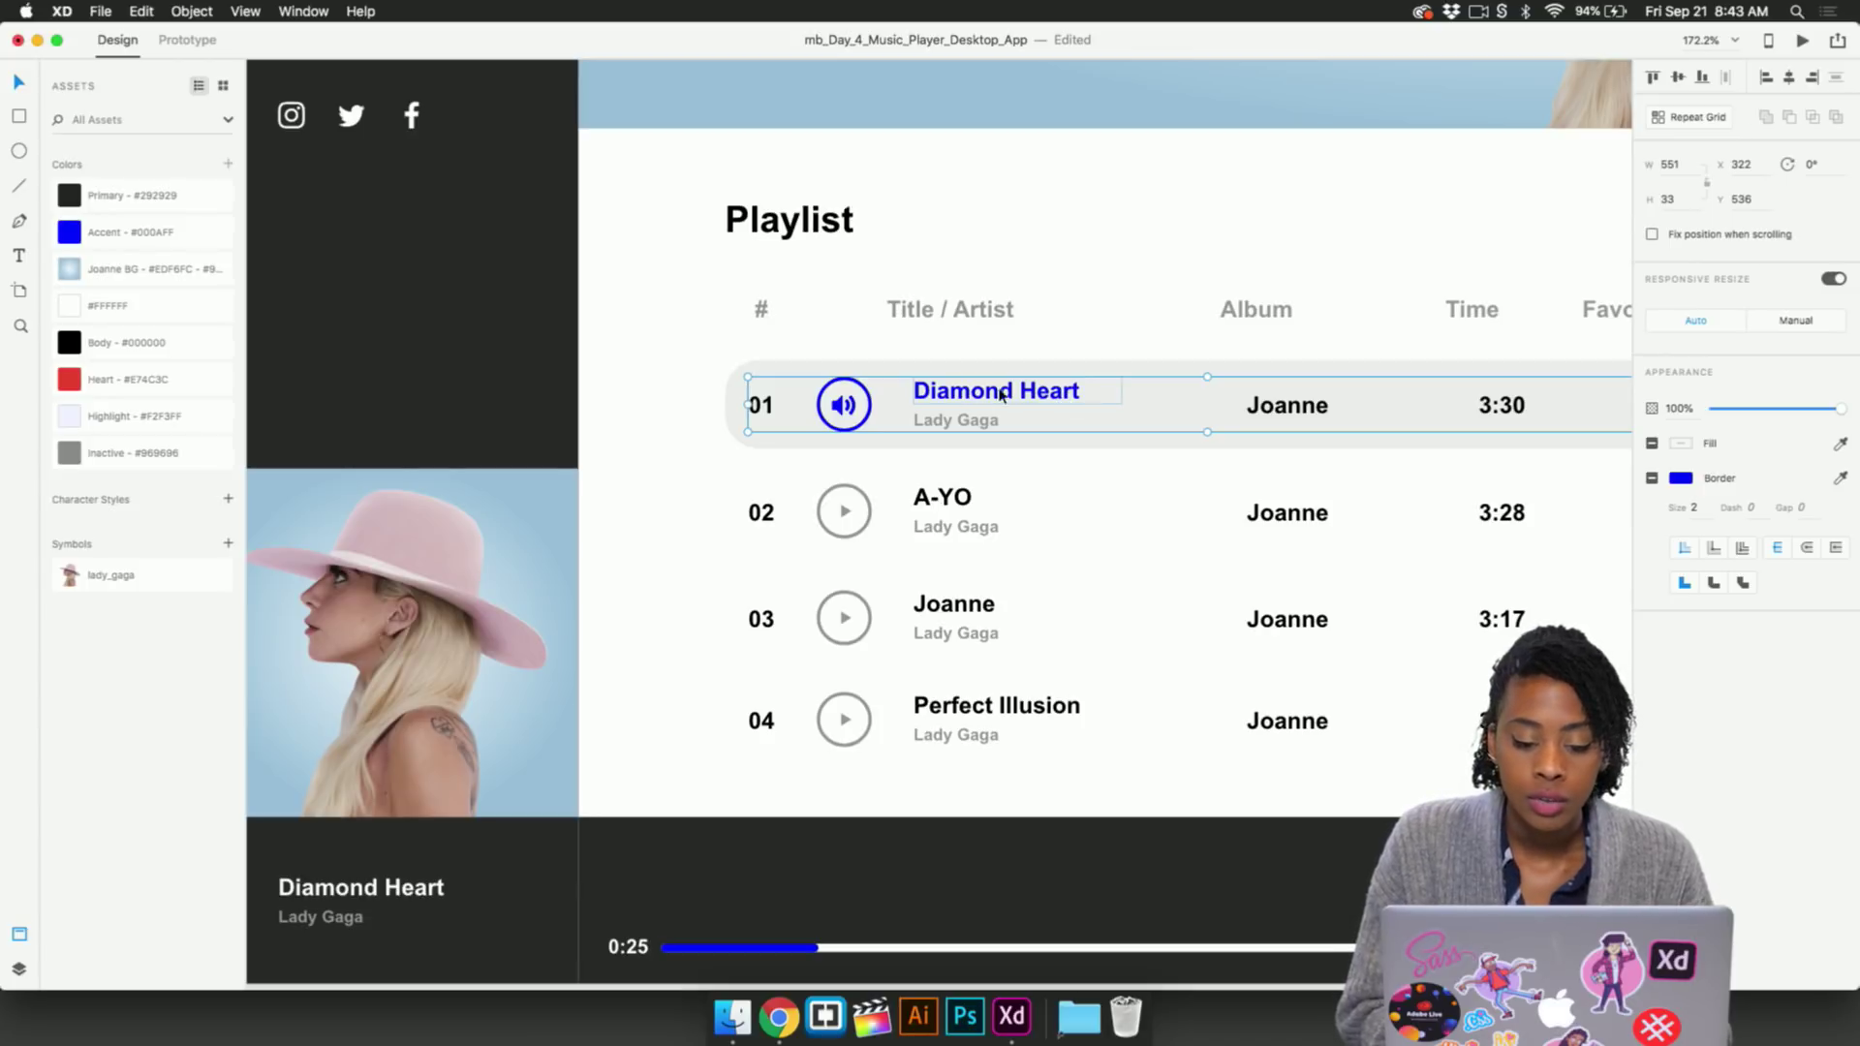
scroll(456, 878, down, 3)
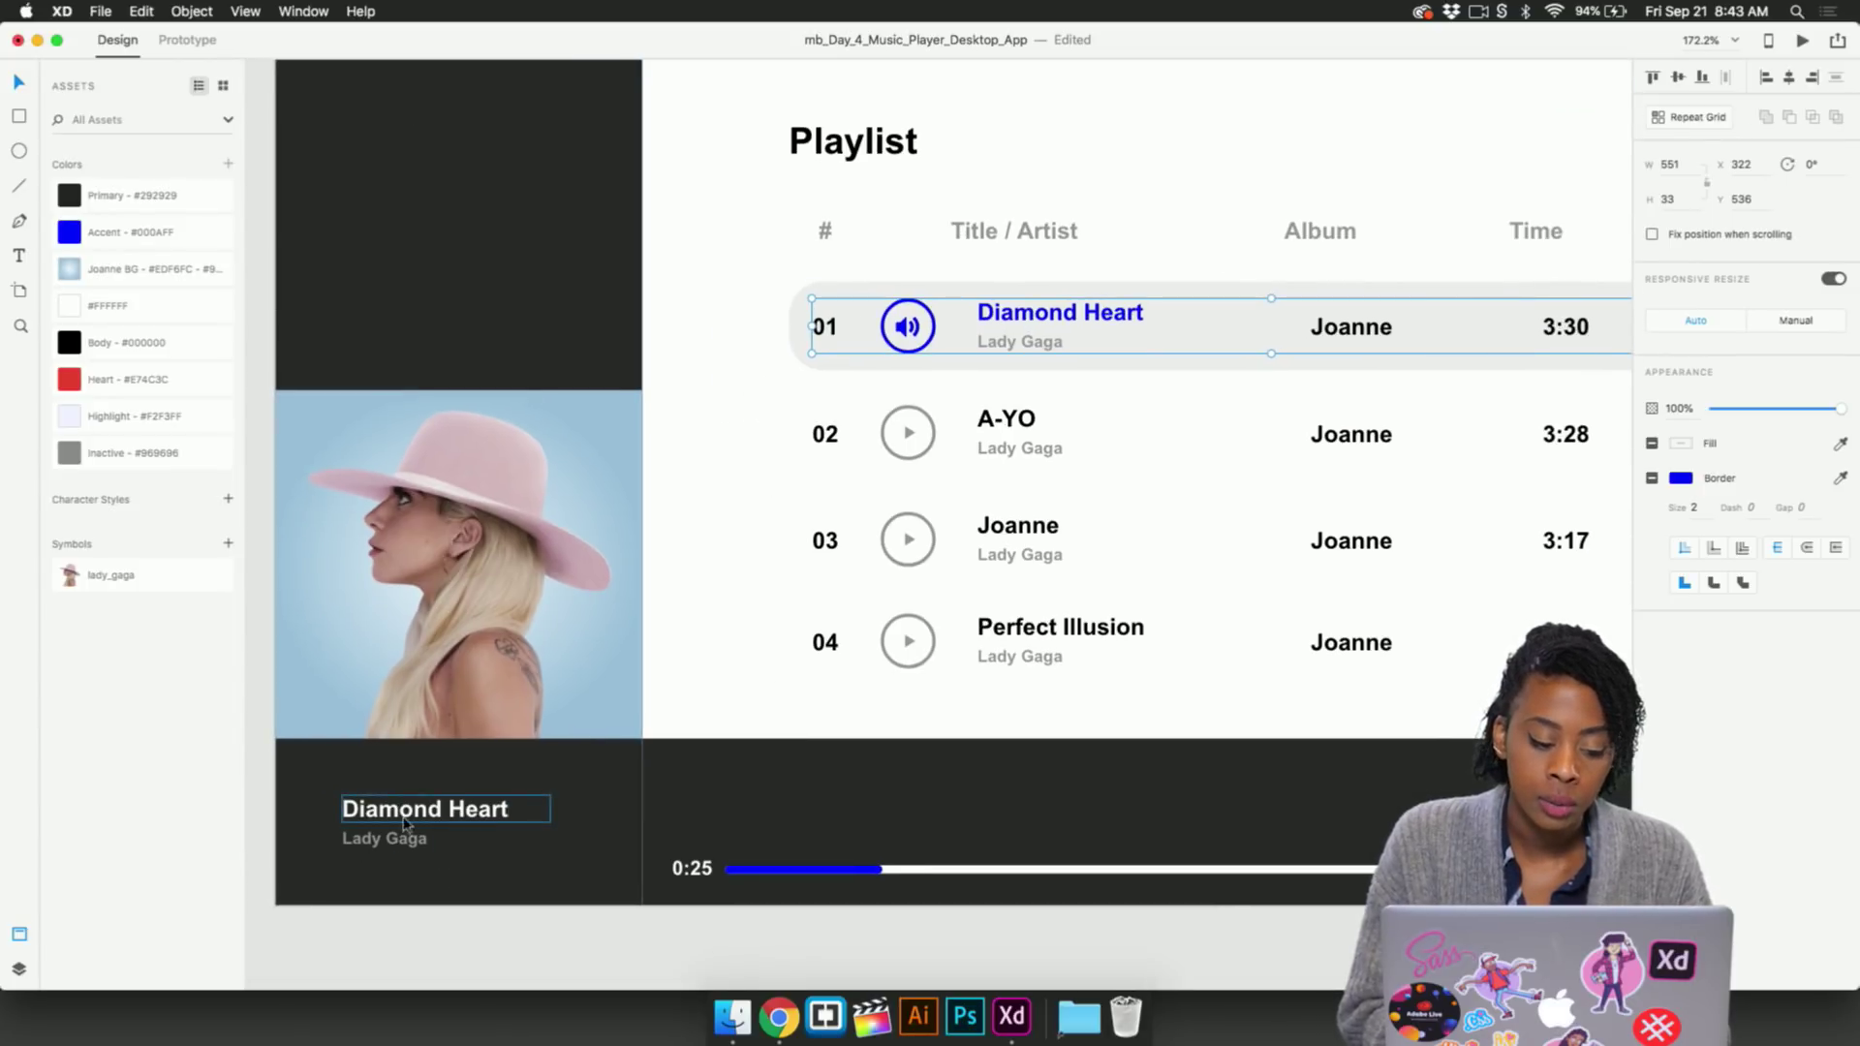
click(414, 821)
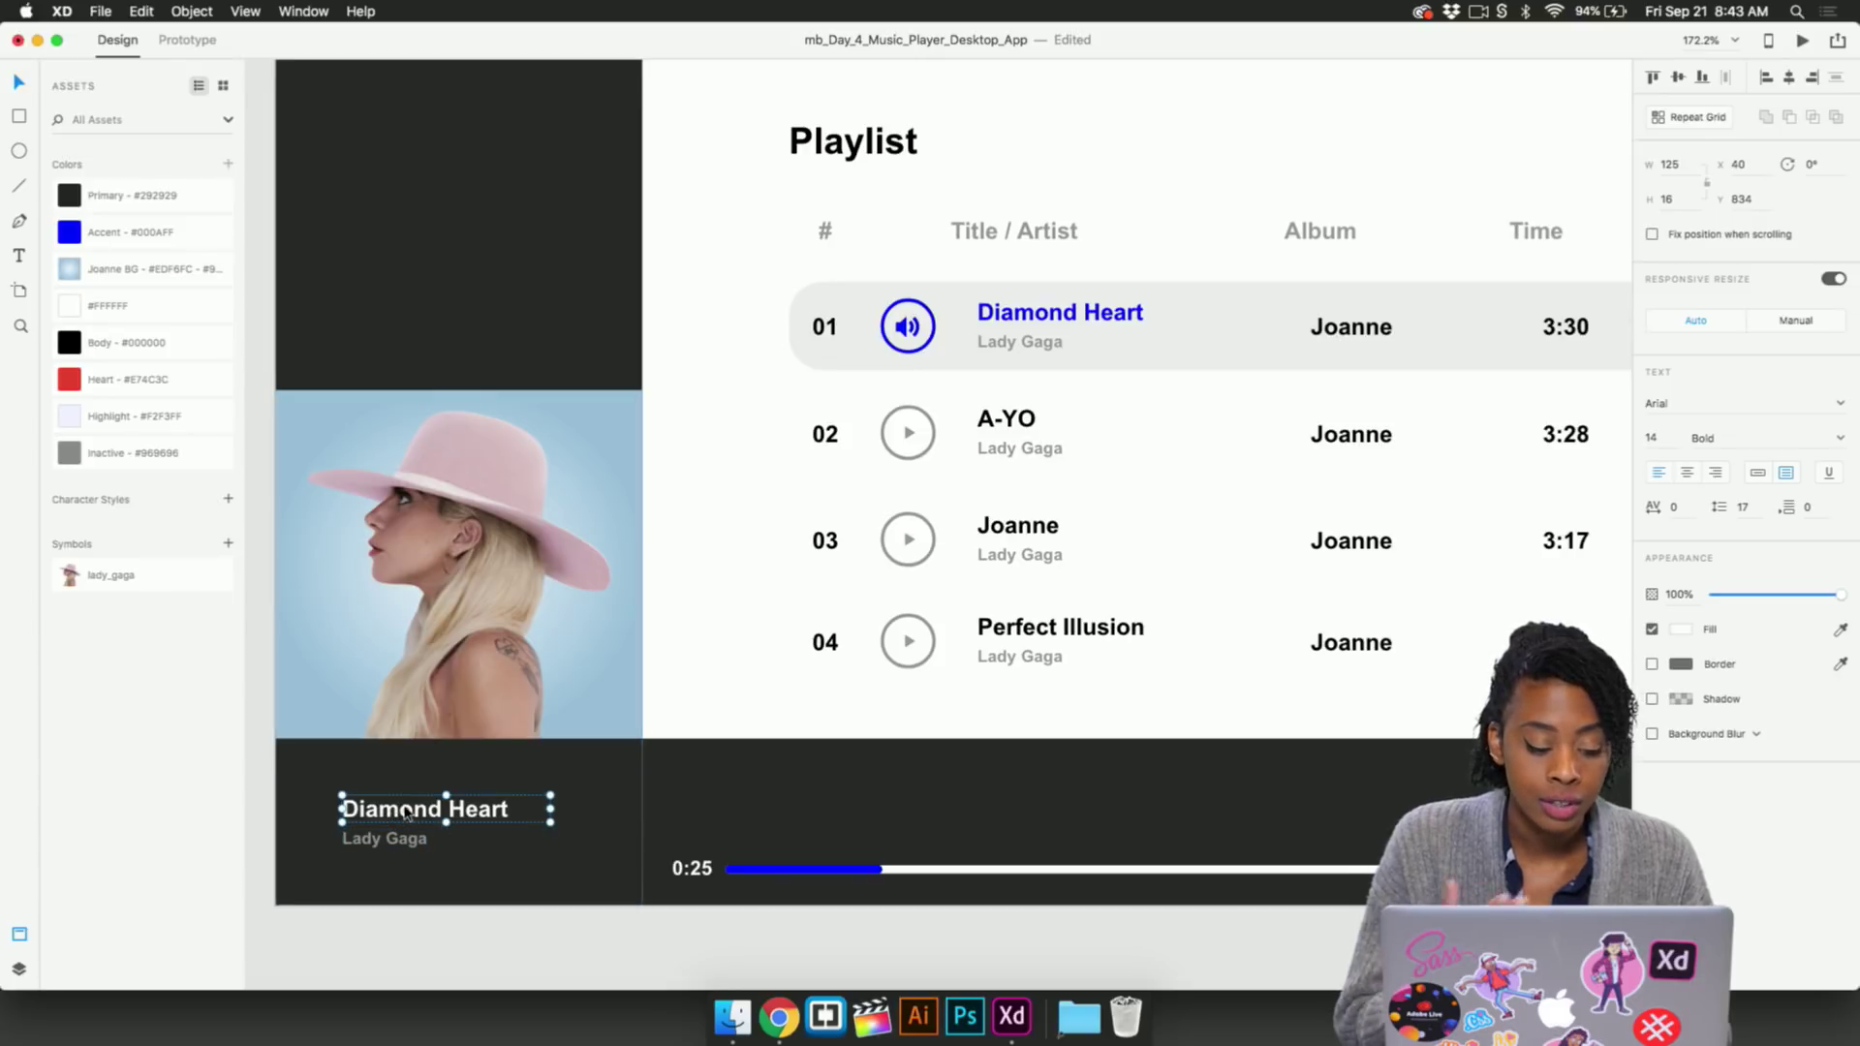
click(494, 843)
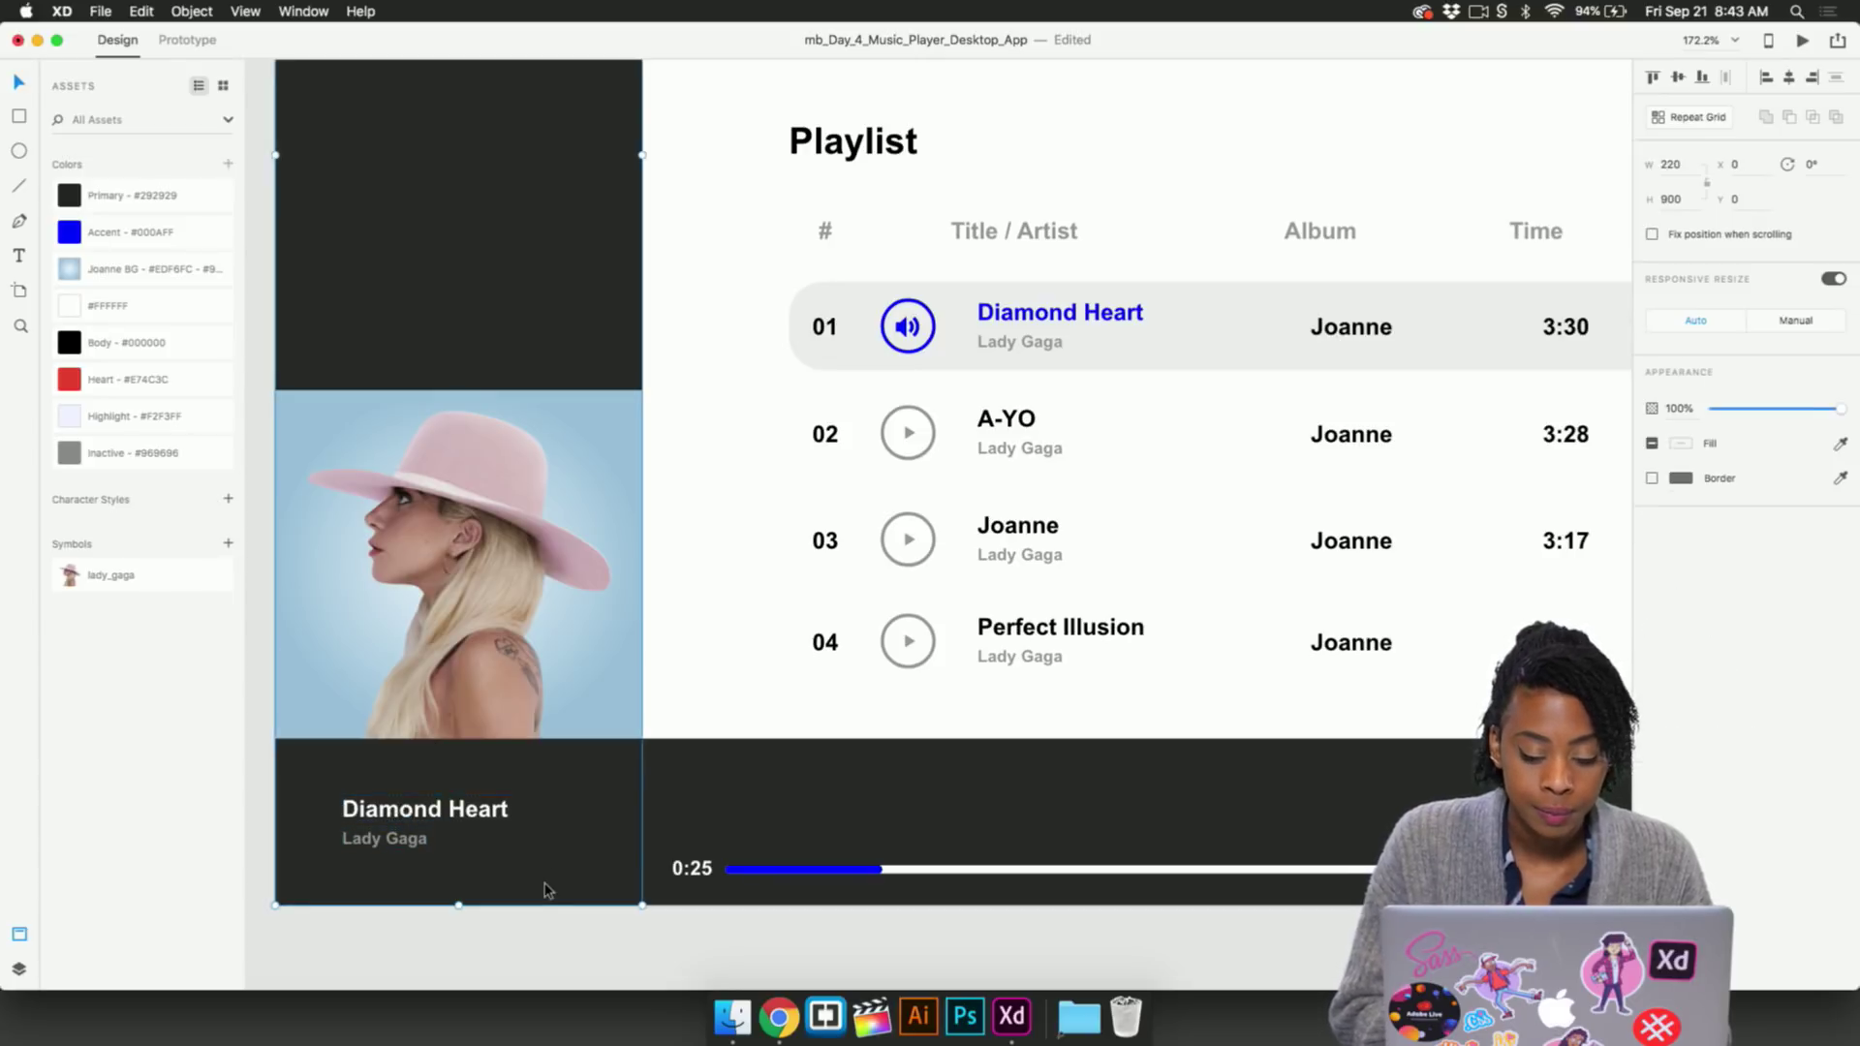
Duplicate the whole Music Player – 1 artboard
key(super+0)
scroll(544, 890, down, 3)
scroll(545, 885, down, 2)
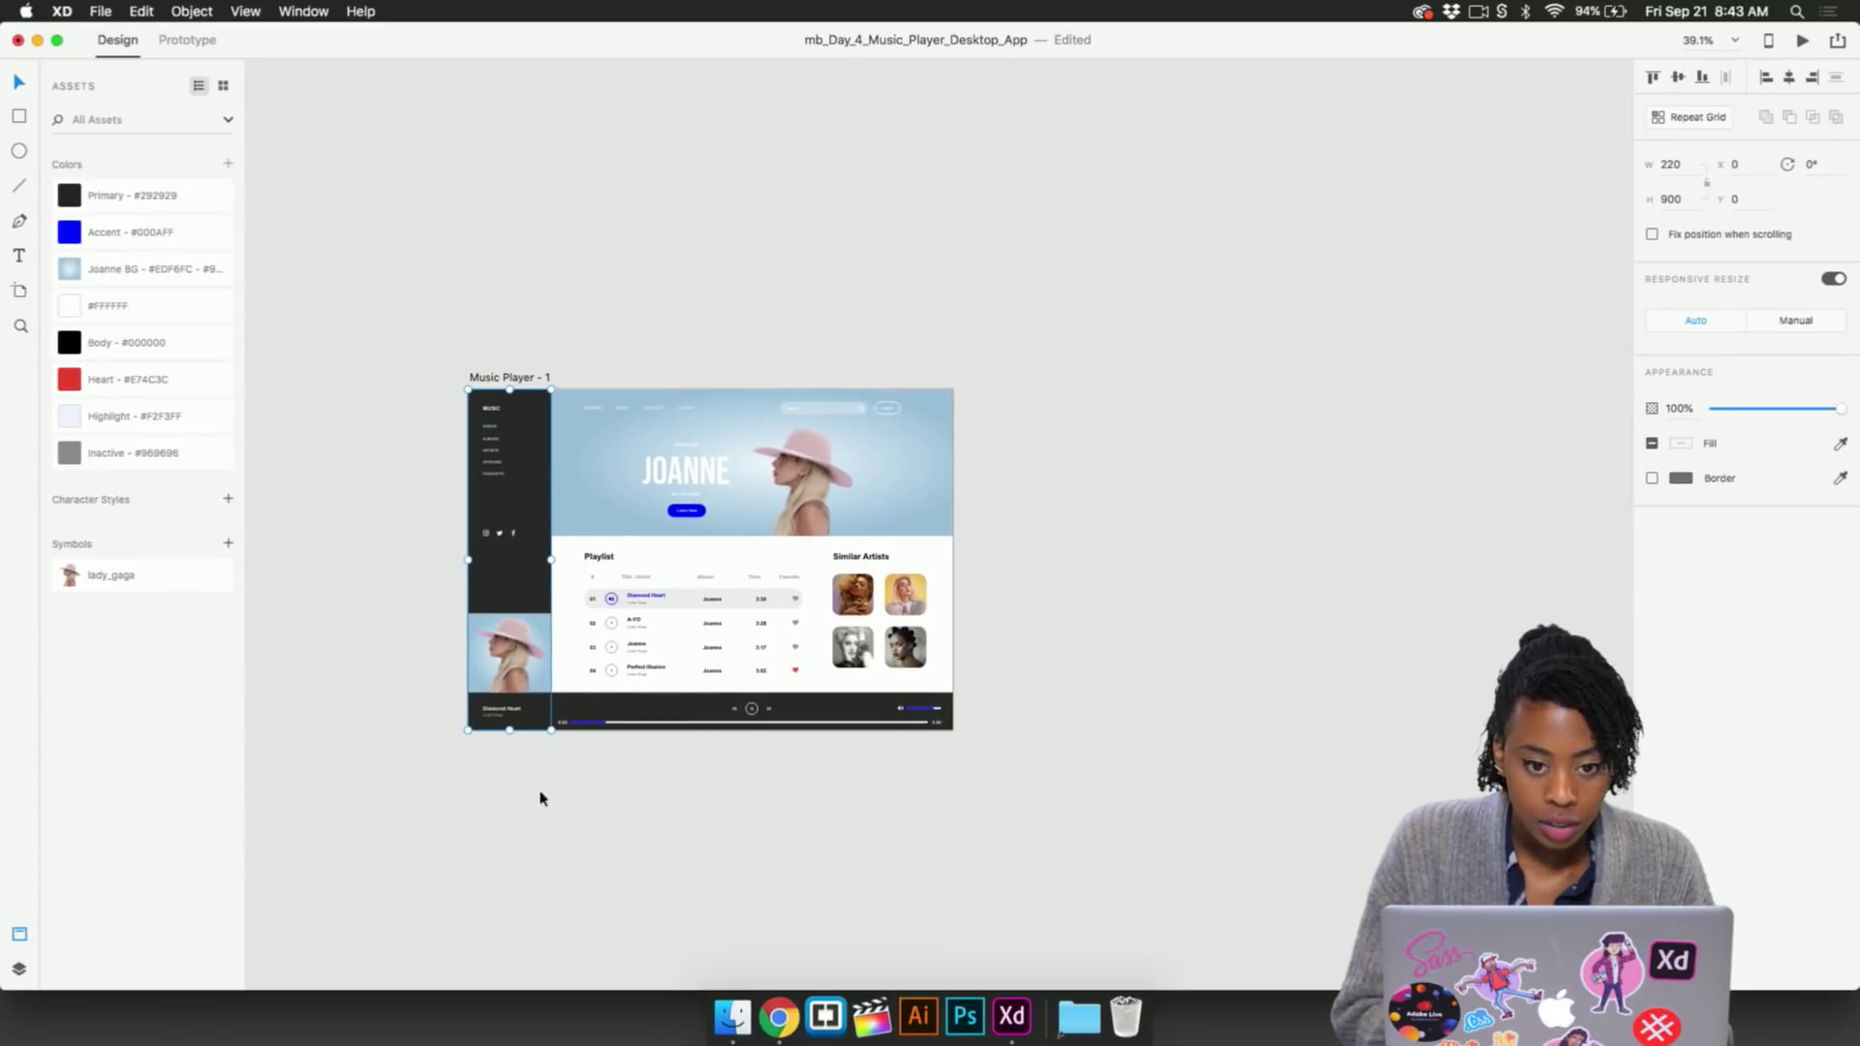
click(531, 360)
click(524, 380)
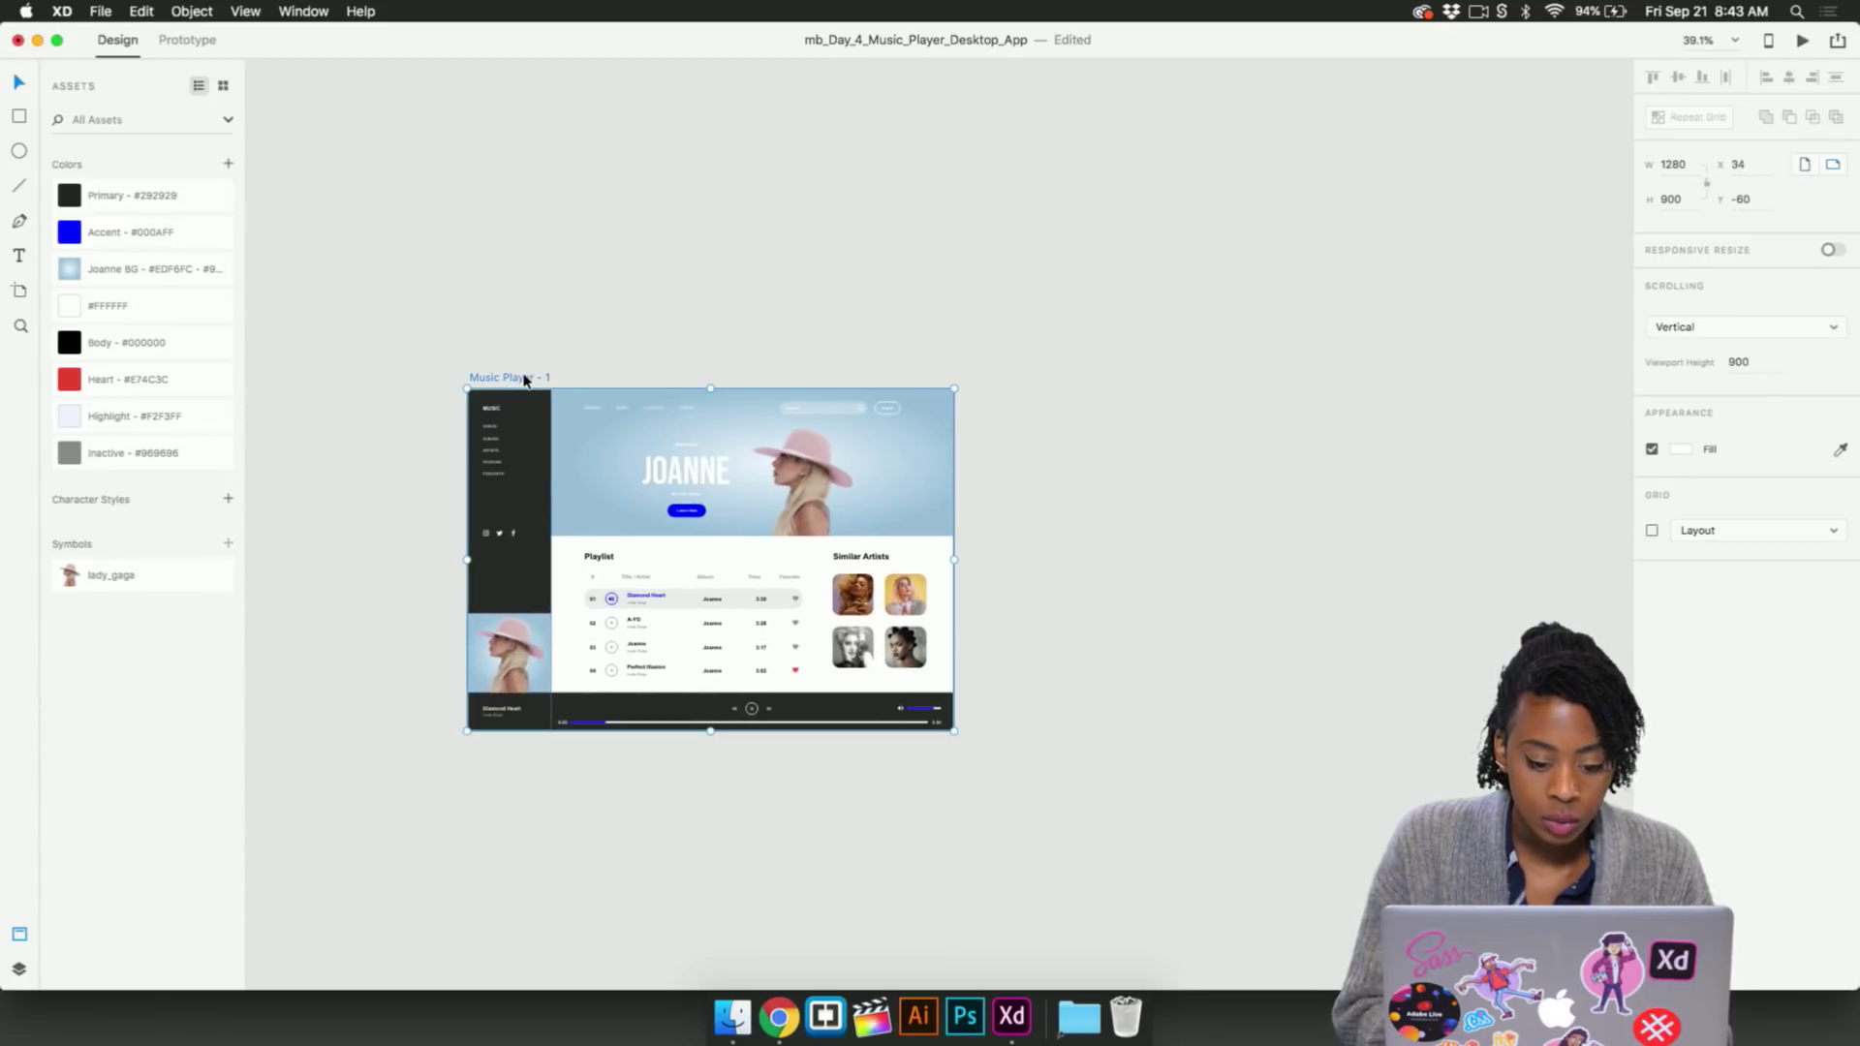
scroll(565, 504, up, 3)
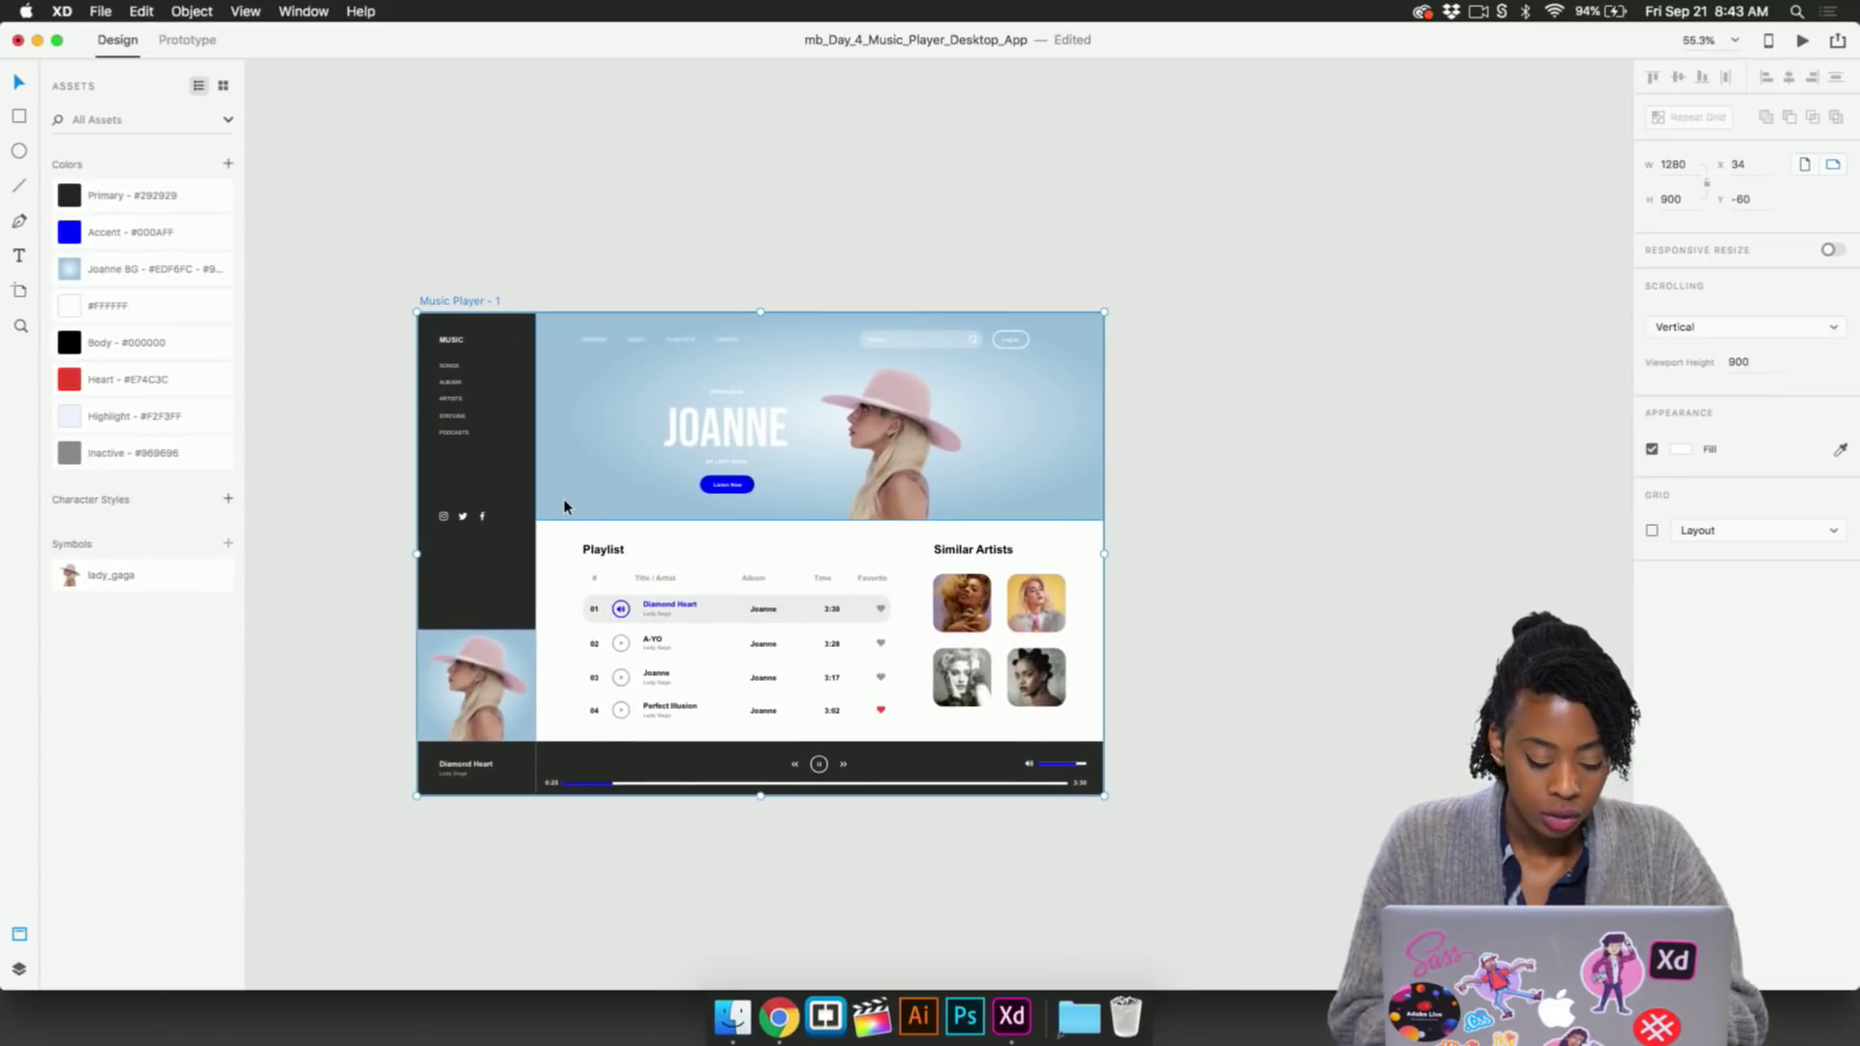
key(super+d)
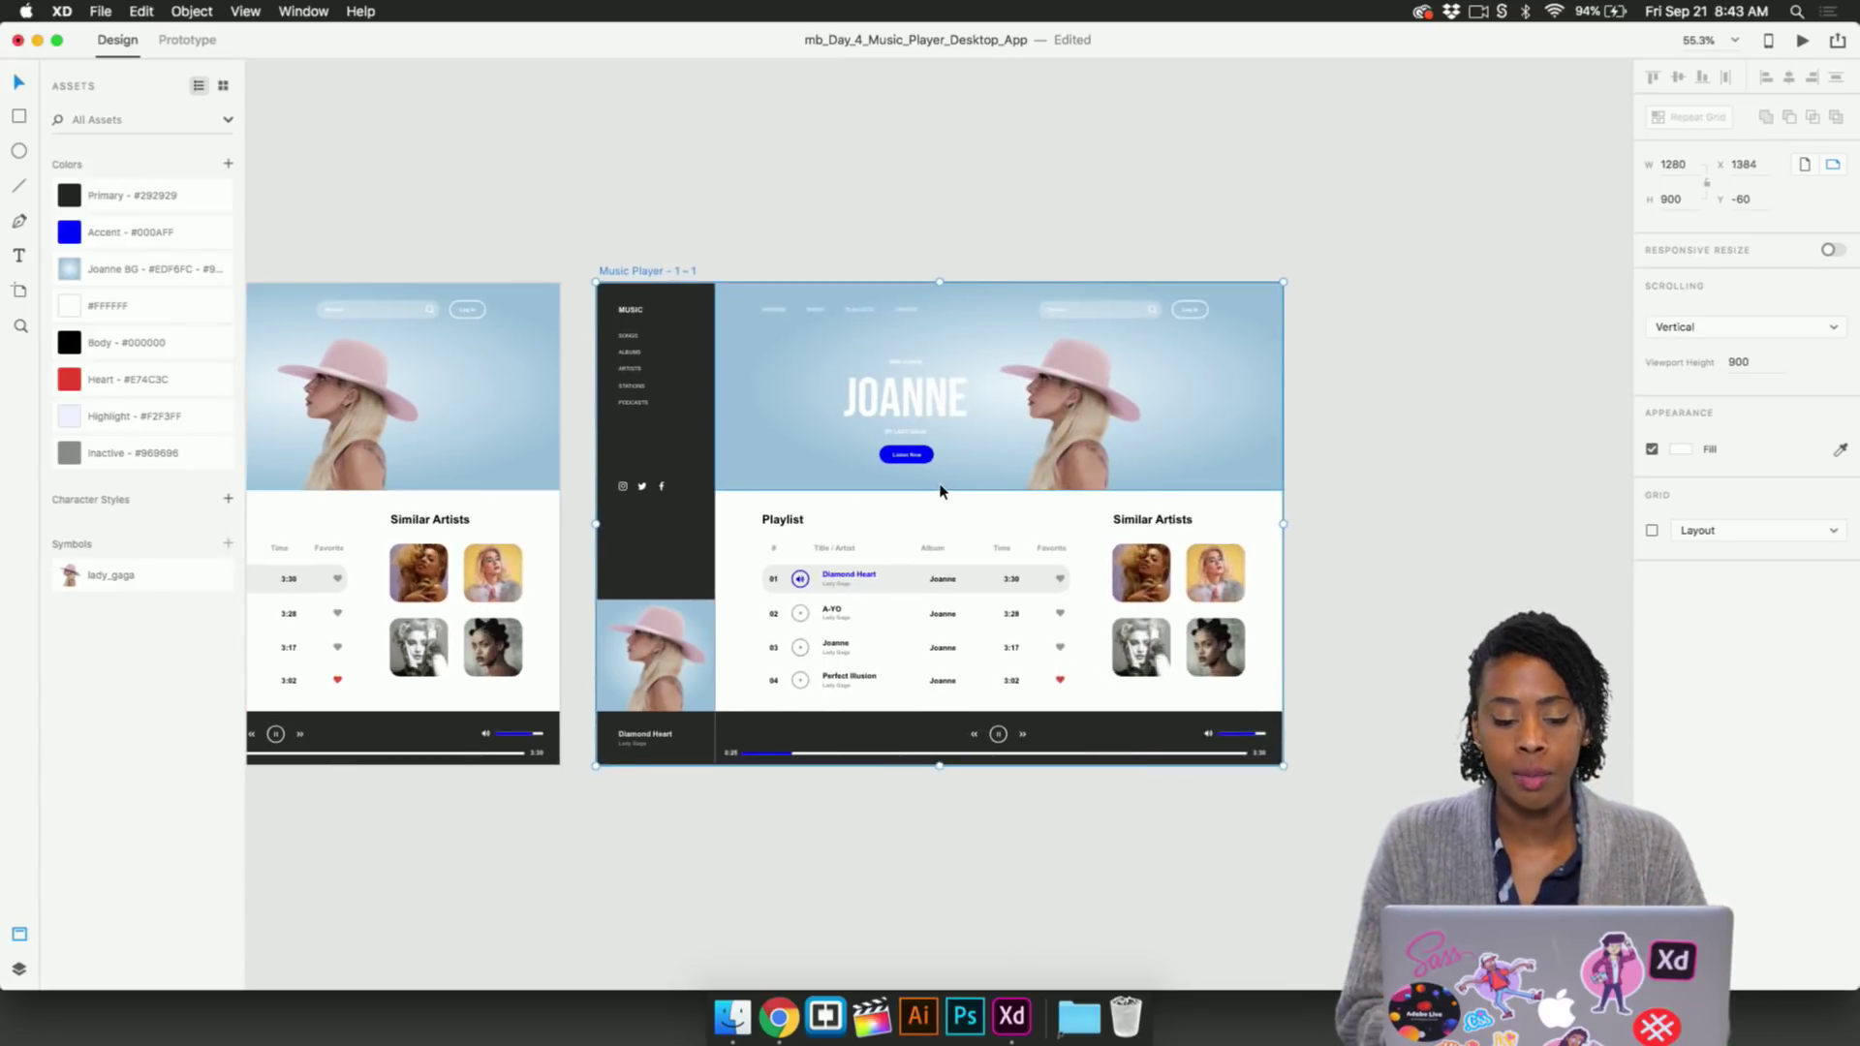
On the duplicated artboard, change the now-playing song title below the album art to "Perfect Illusion"
scroll(1015, 693, up, 3)
scroll(1016, 694, up, 5)
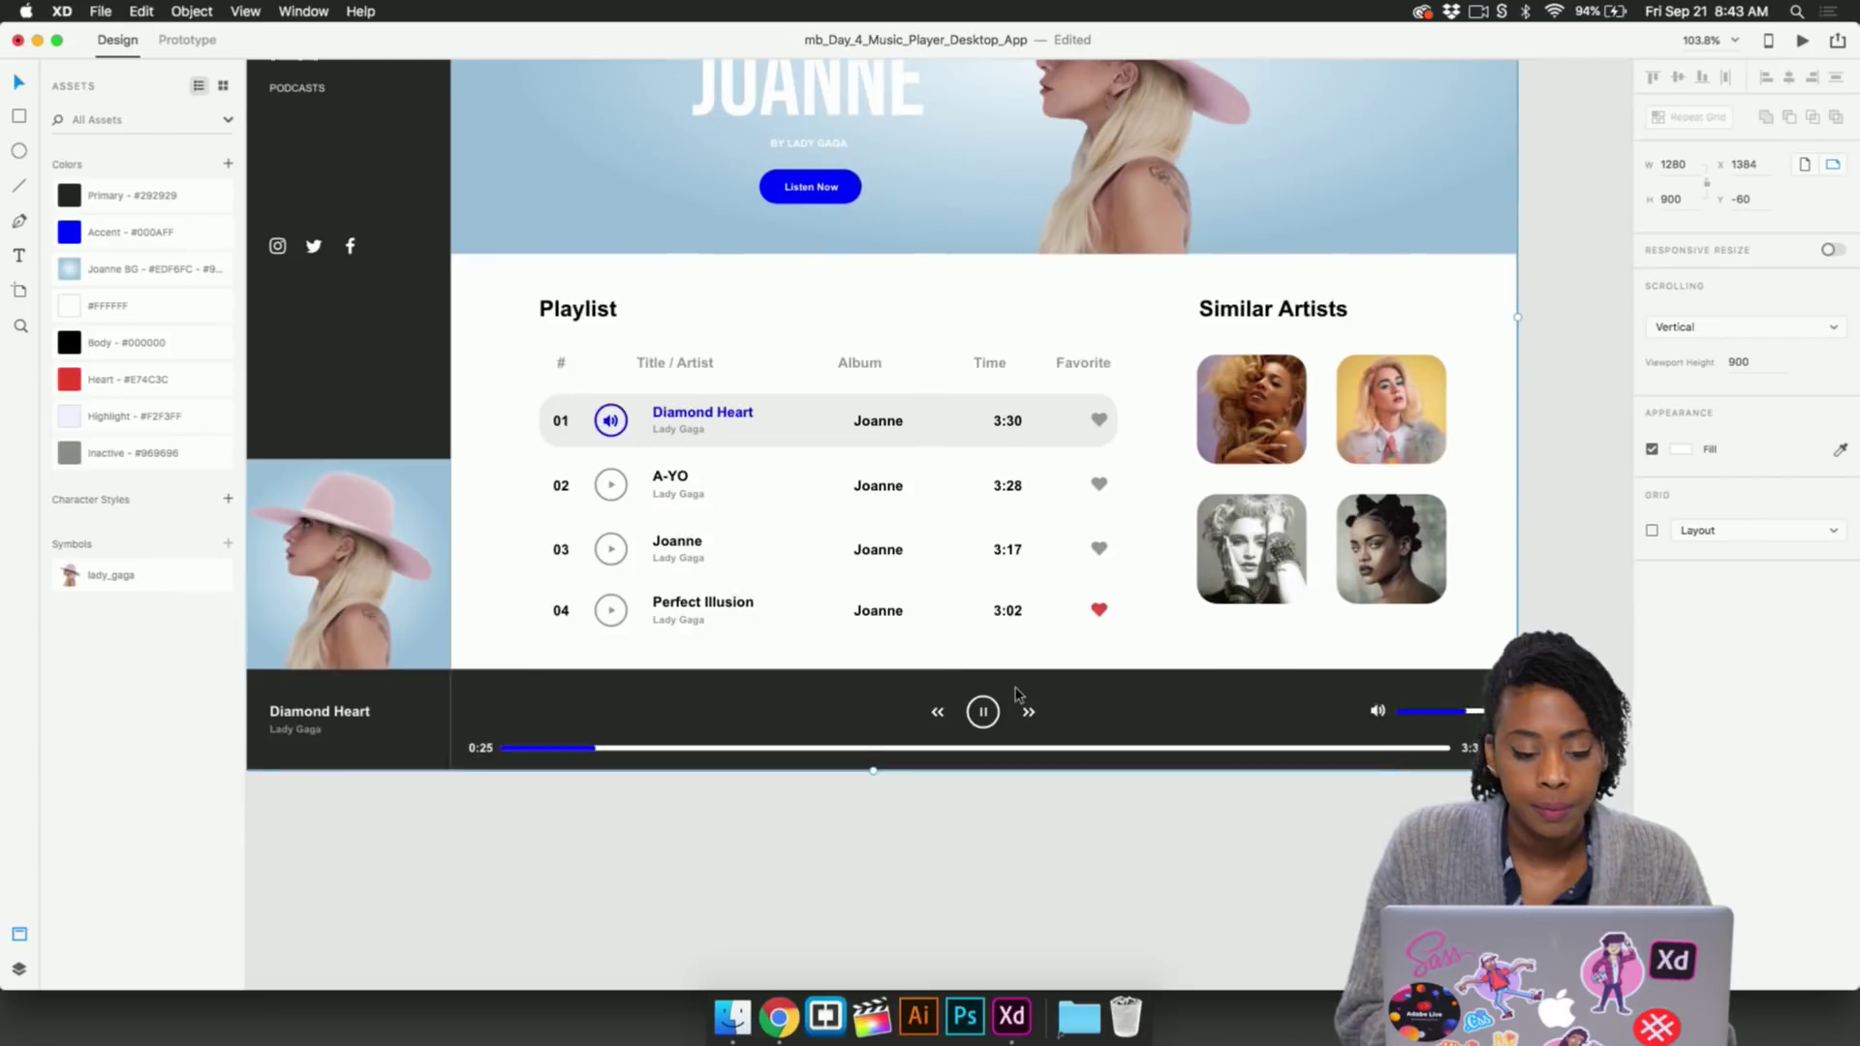
scroll(1126, 693, left, 3)
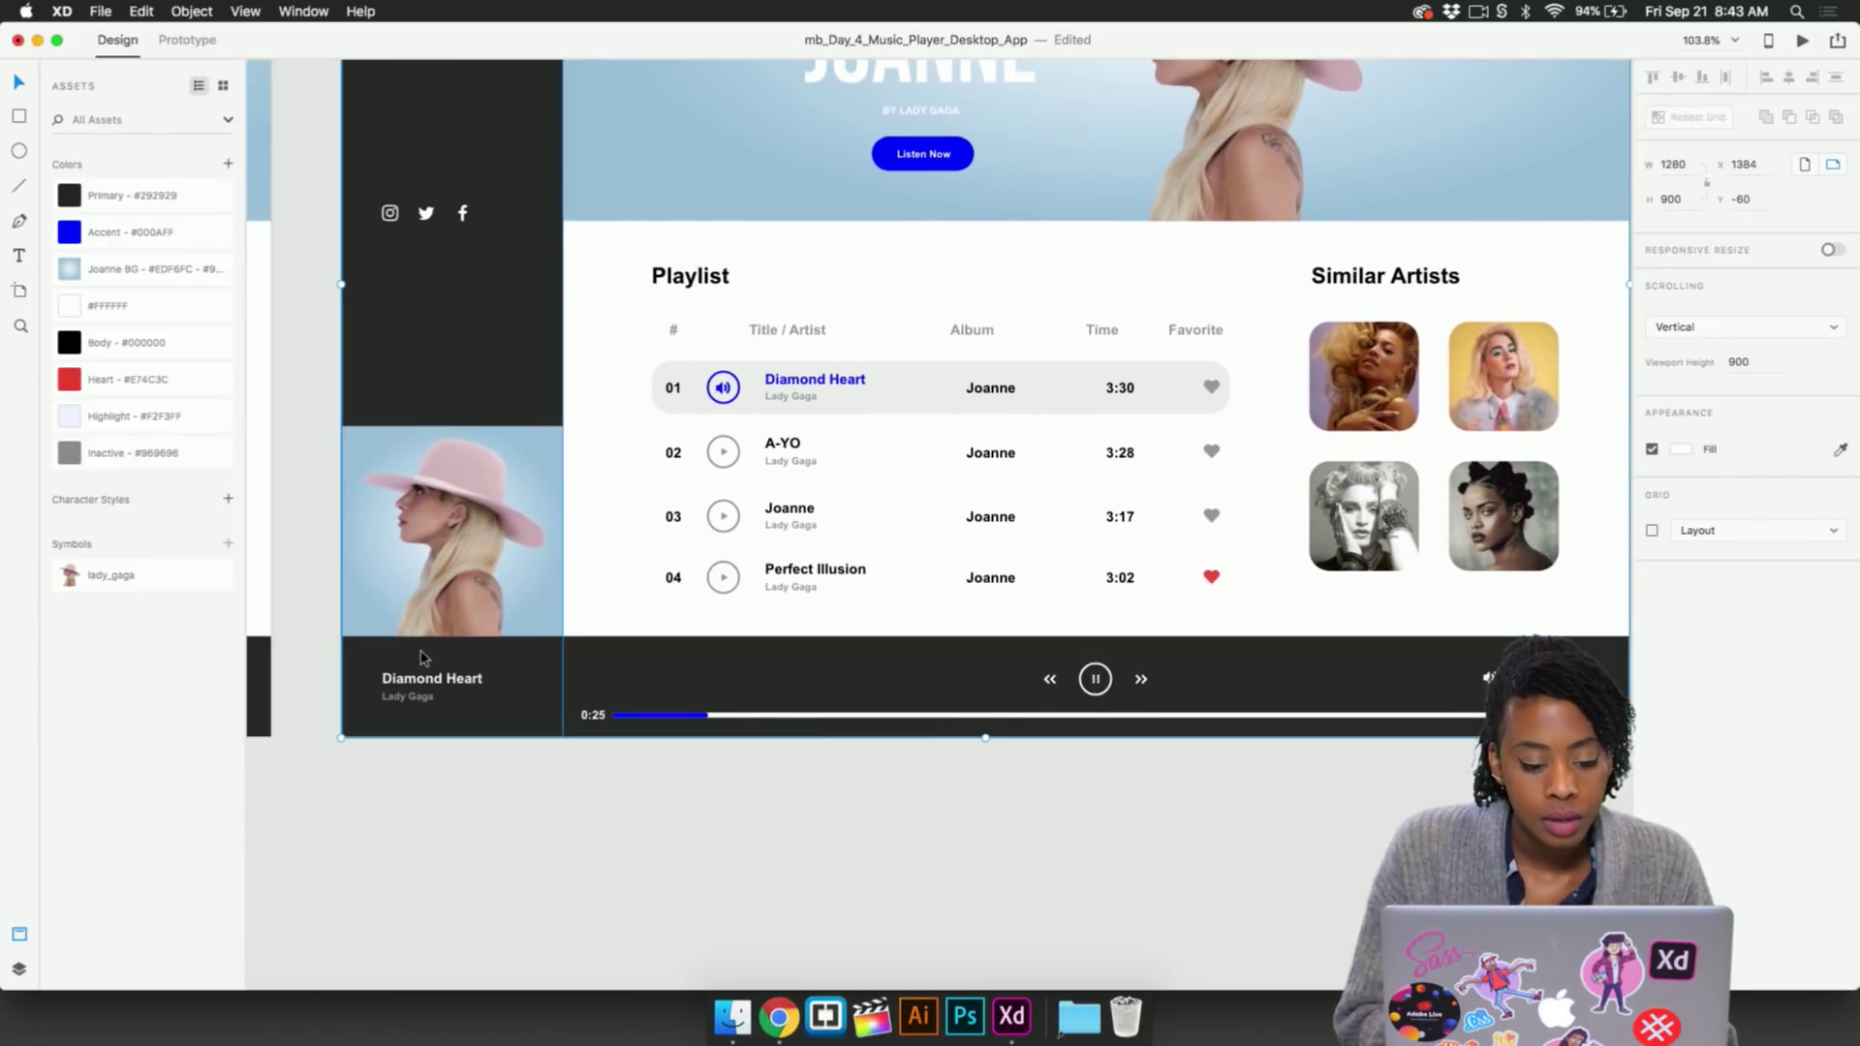
double_click(432, 678)
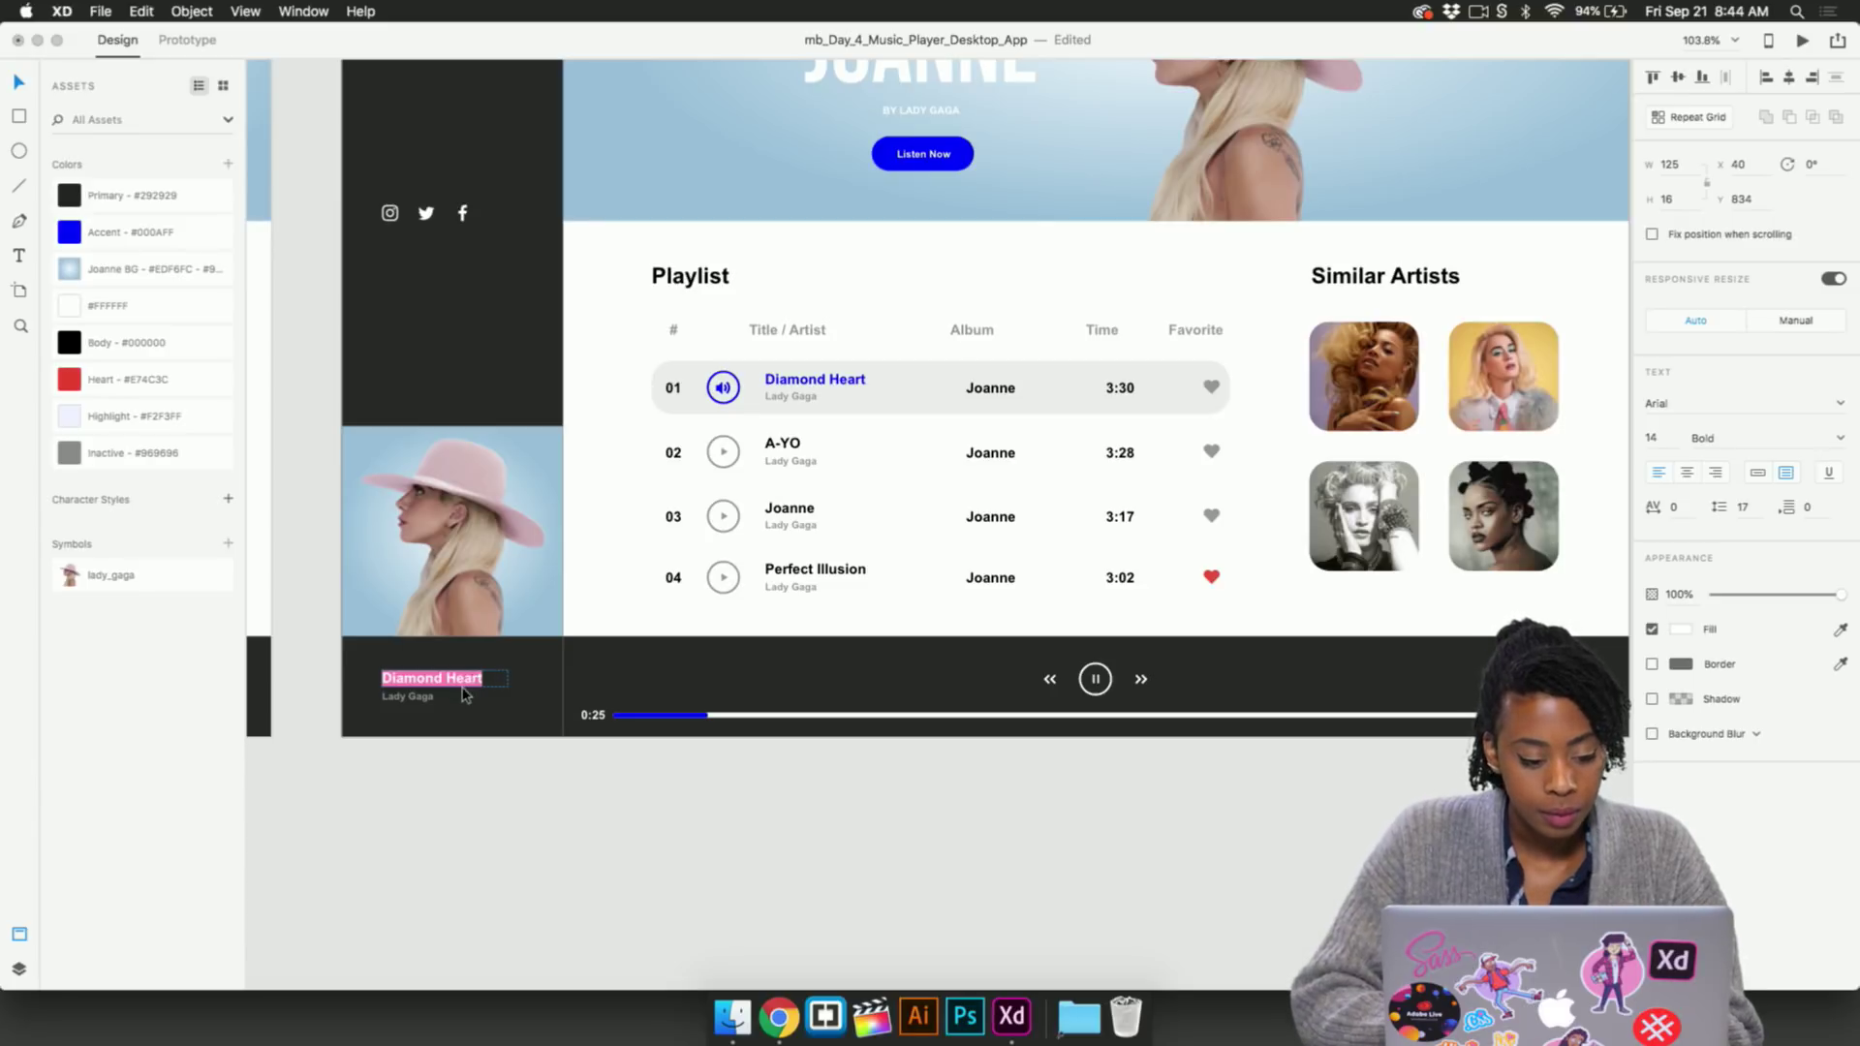
text(PER)
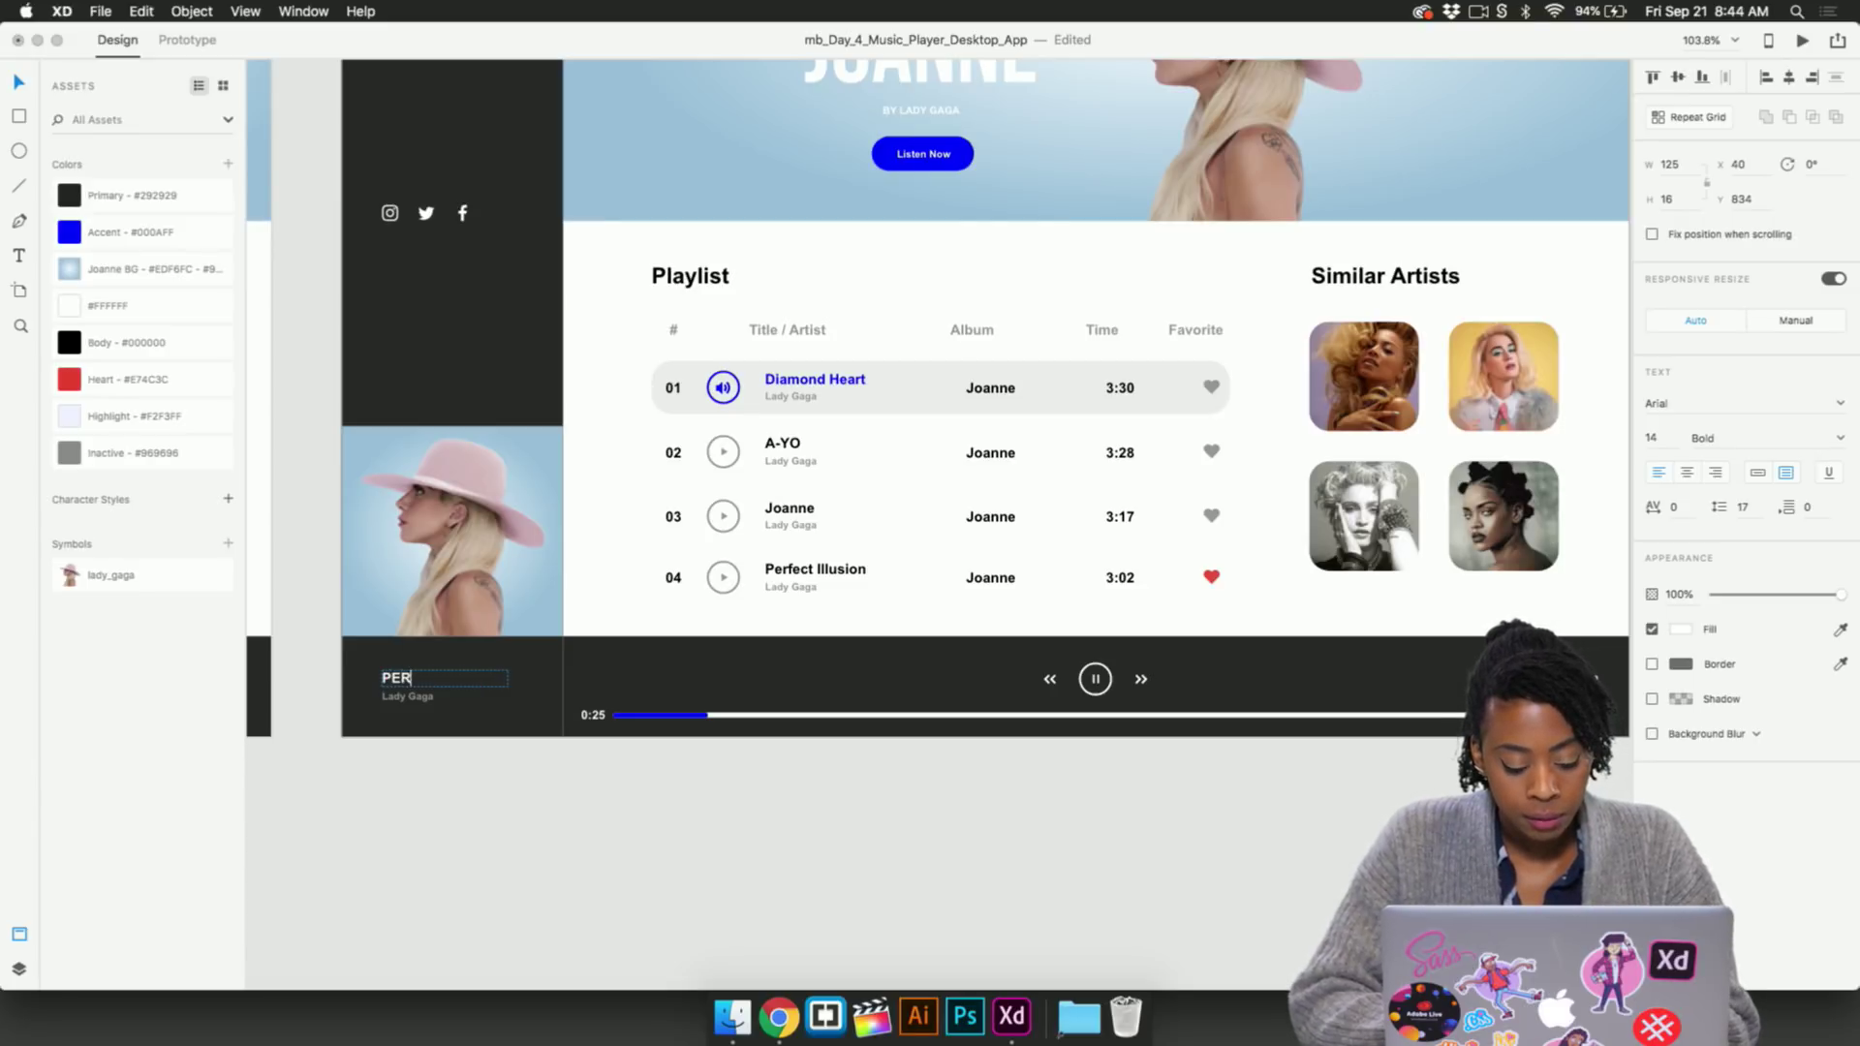
key(BackSpace)
key(BackSpace)
key(BackSpace)
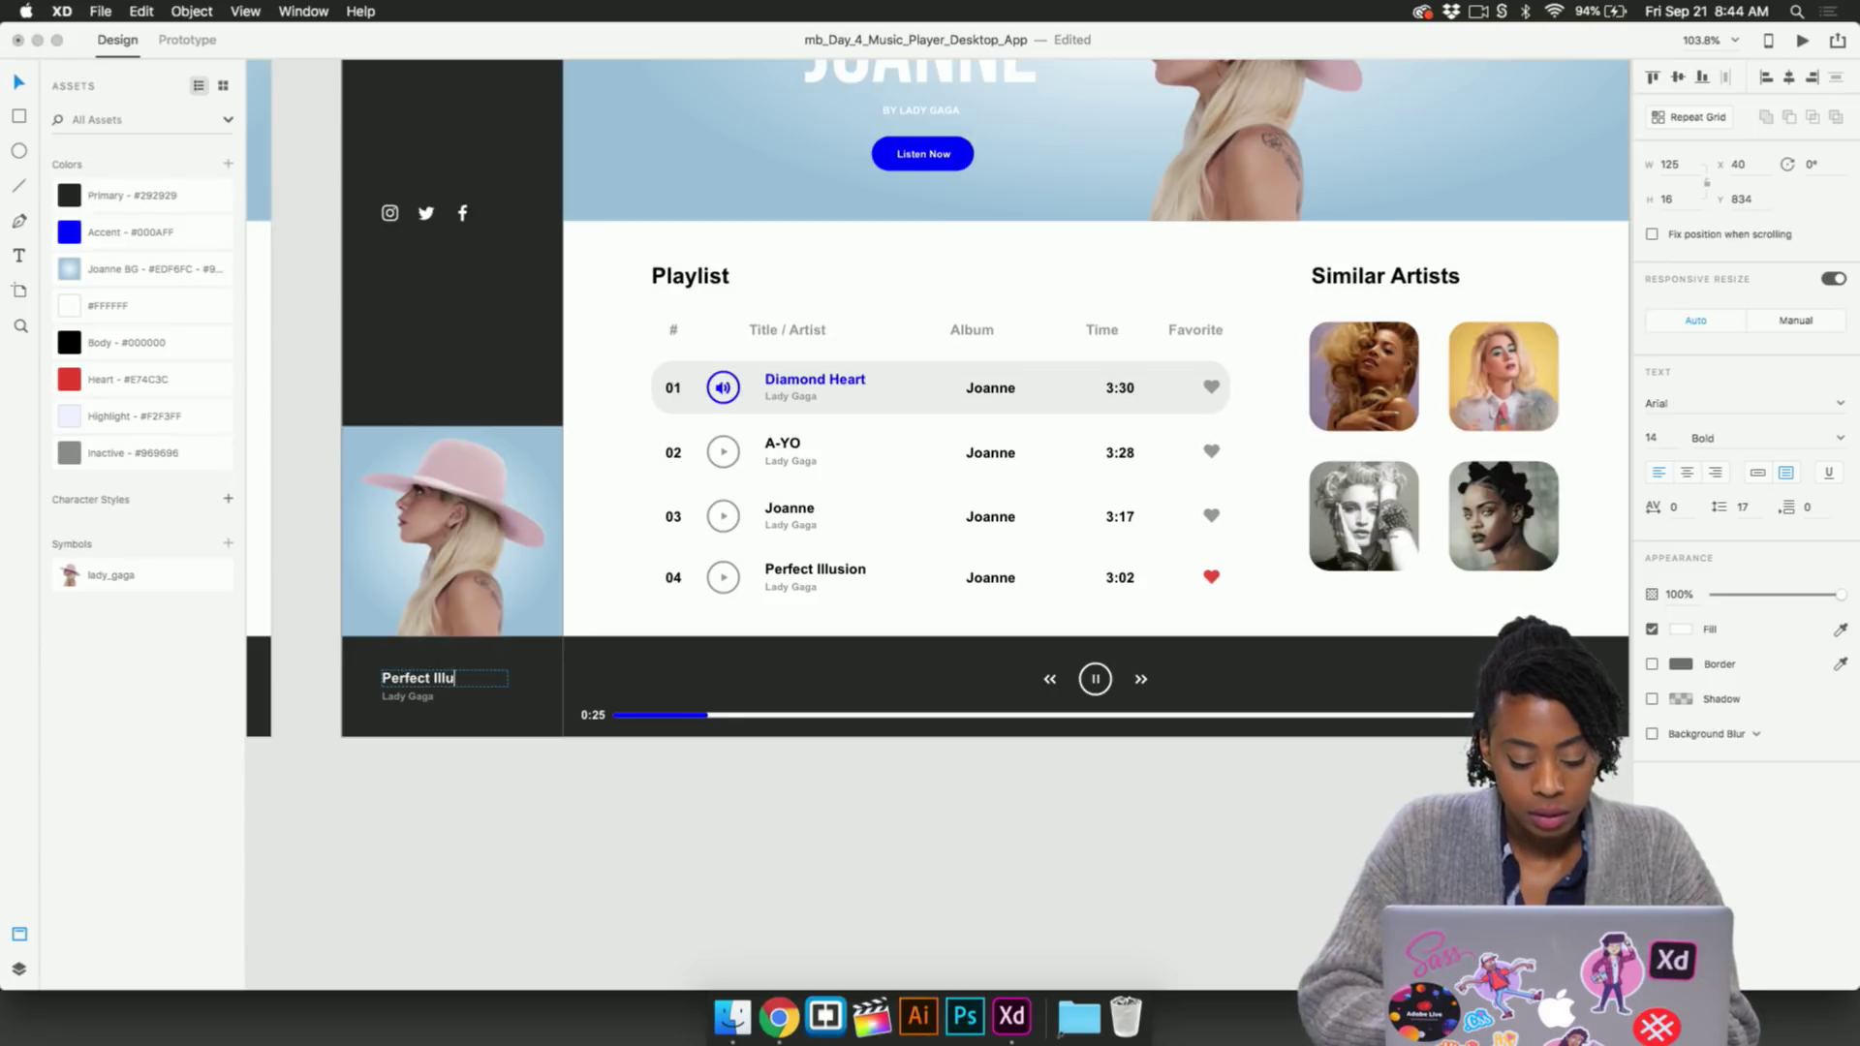
key(Escape)
click(490, 773)
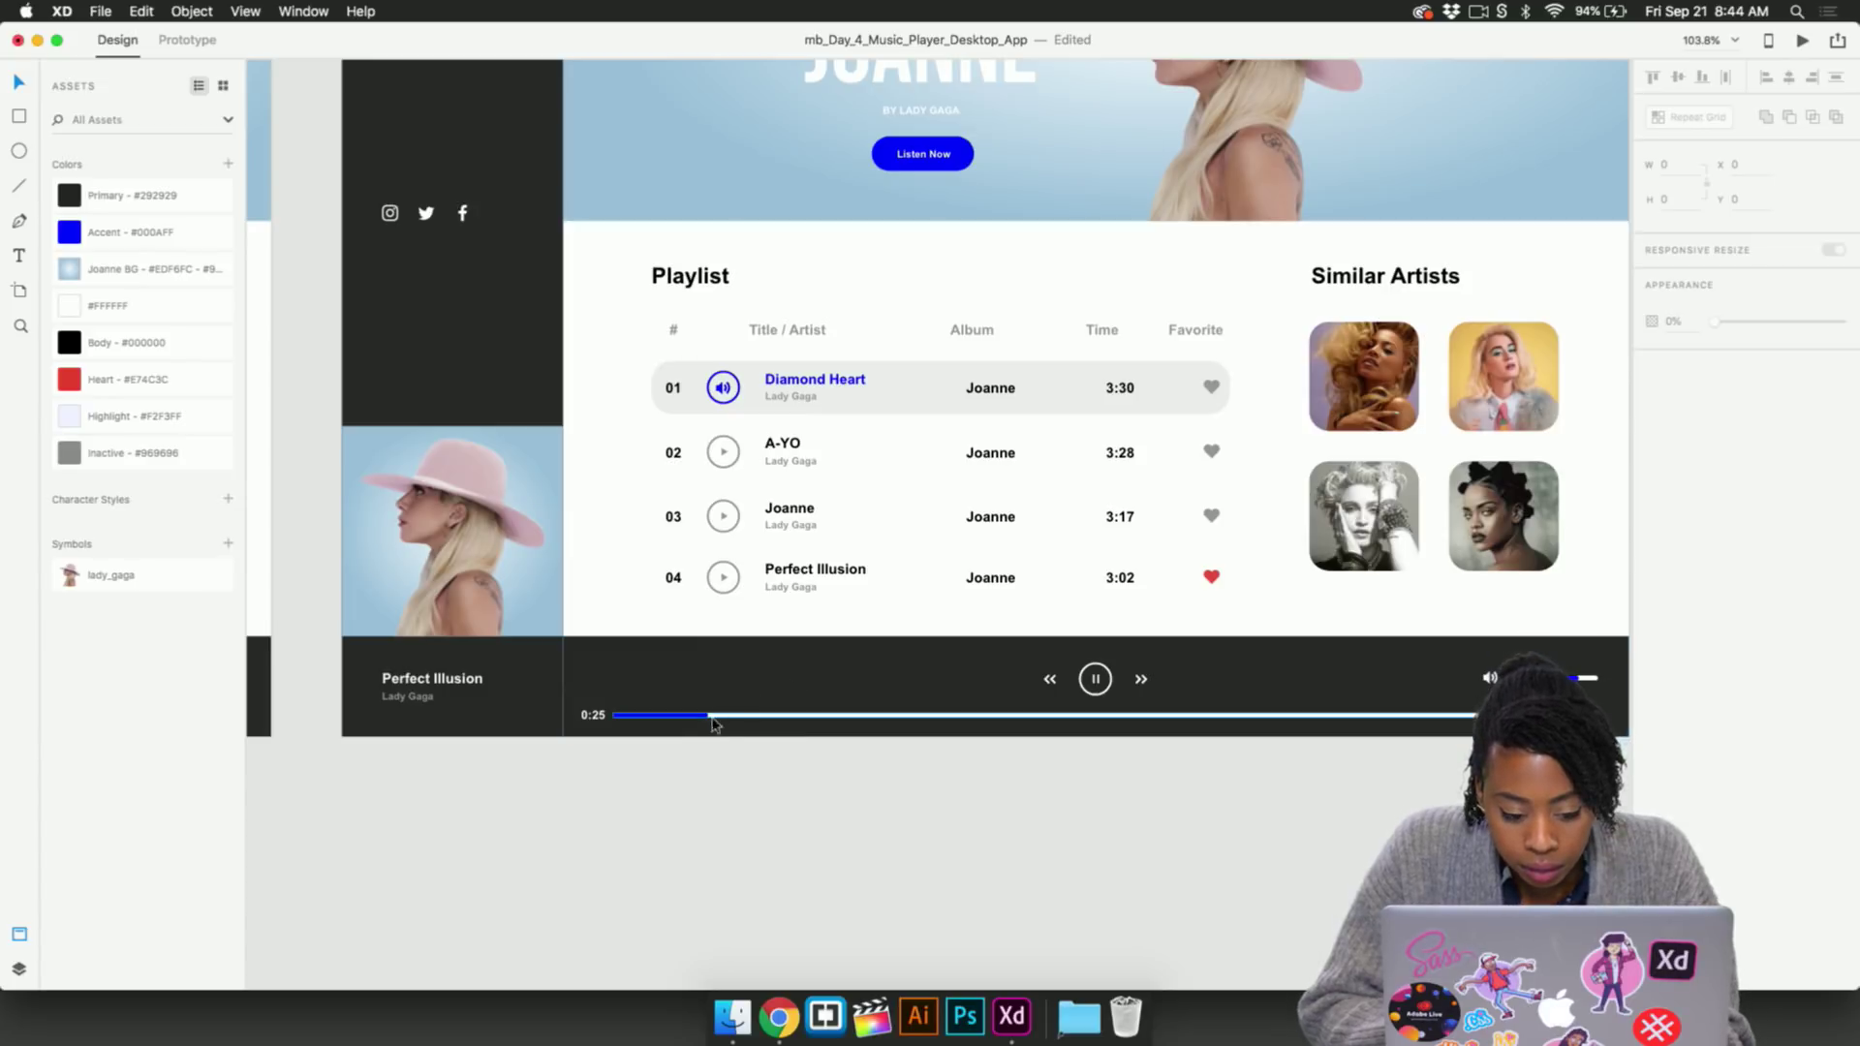
Change the duplicated artboard's total song time after the progress bar to 3:20
scroll(901, 727, right, 2)
click(1517, 714)
double_click(1517, 714)
key(Escape)
Extend the blue fill of the duplicated artboard's song progress bar to a width of about 343
click(634, 715)
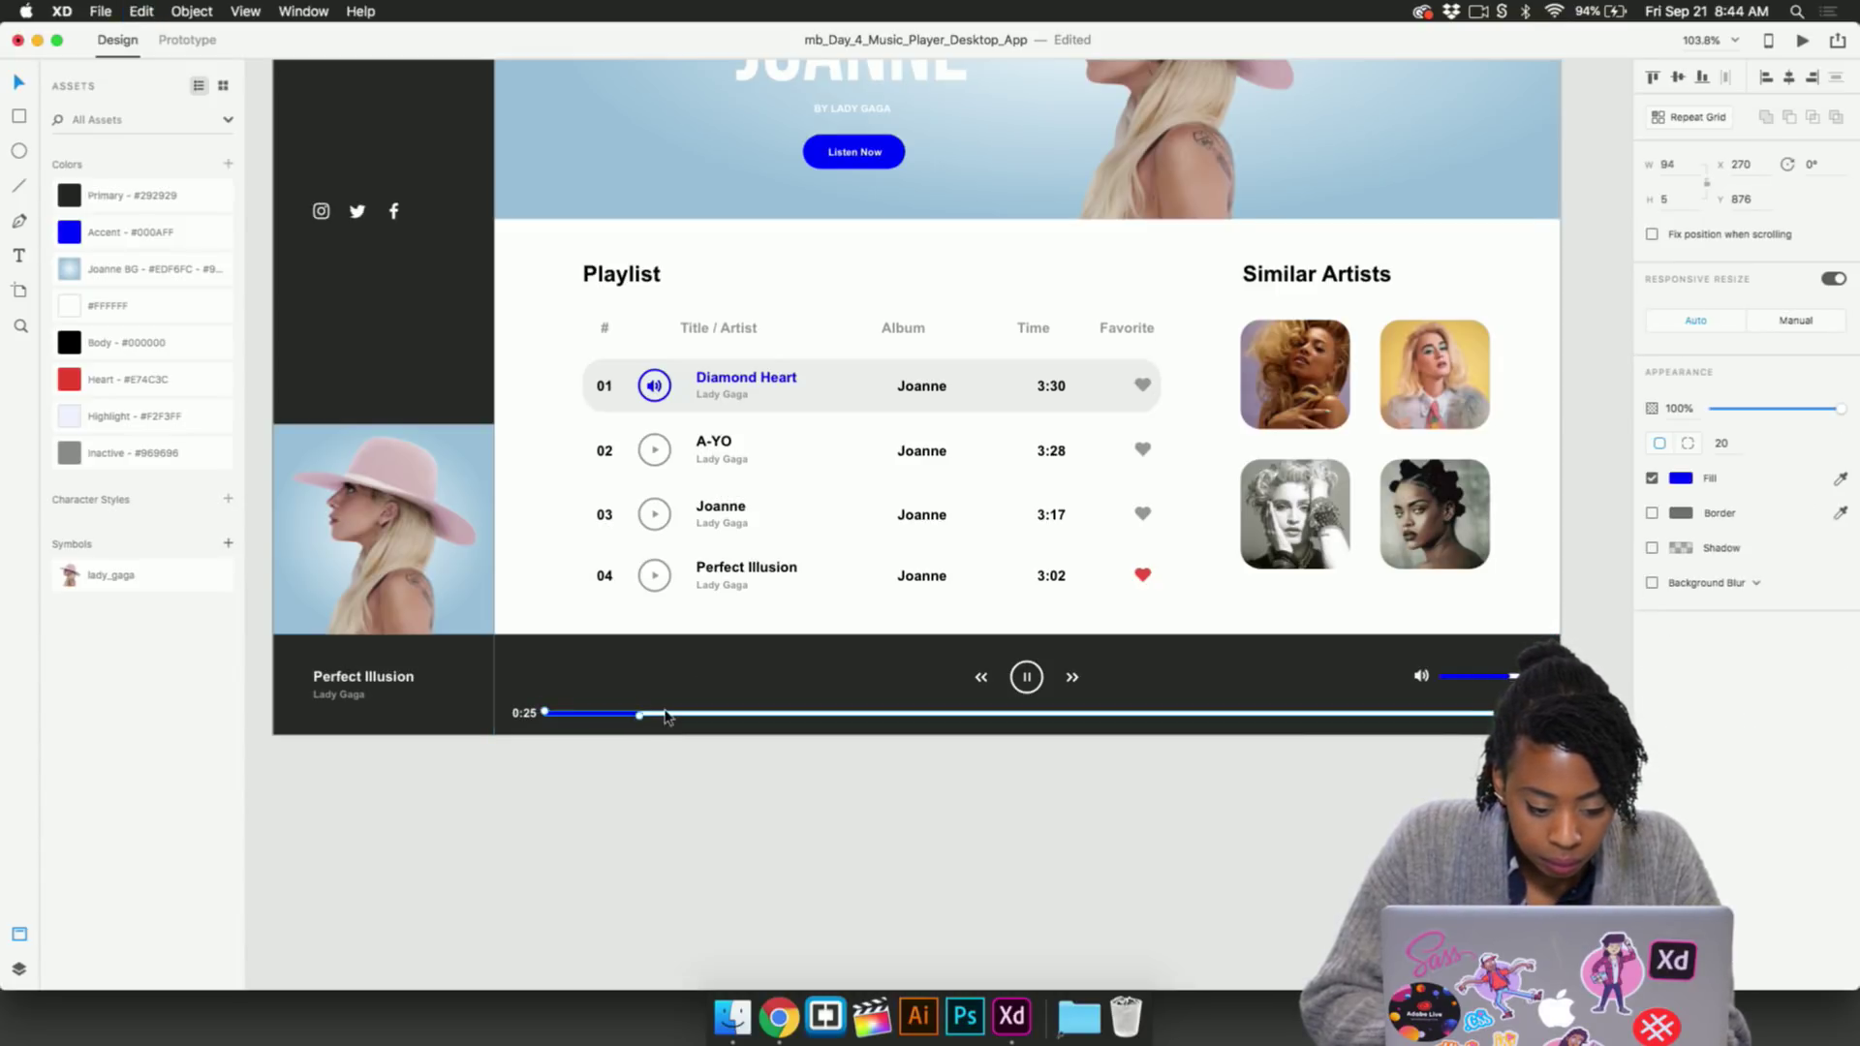
scroll(640, 714, up, 10)
drag(449, 736, 1588, 742)
scroll(1589, 738, down, 3)
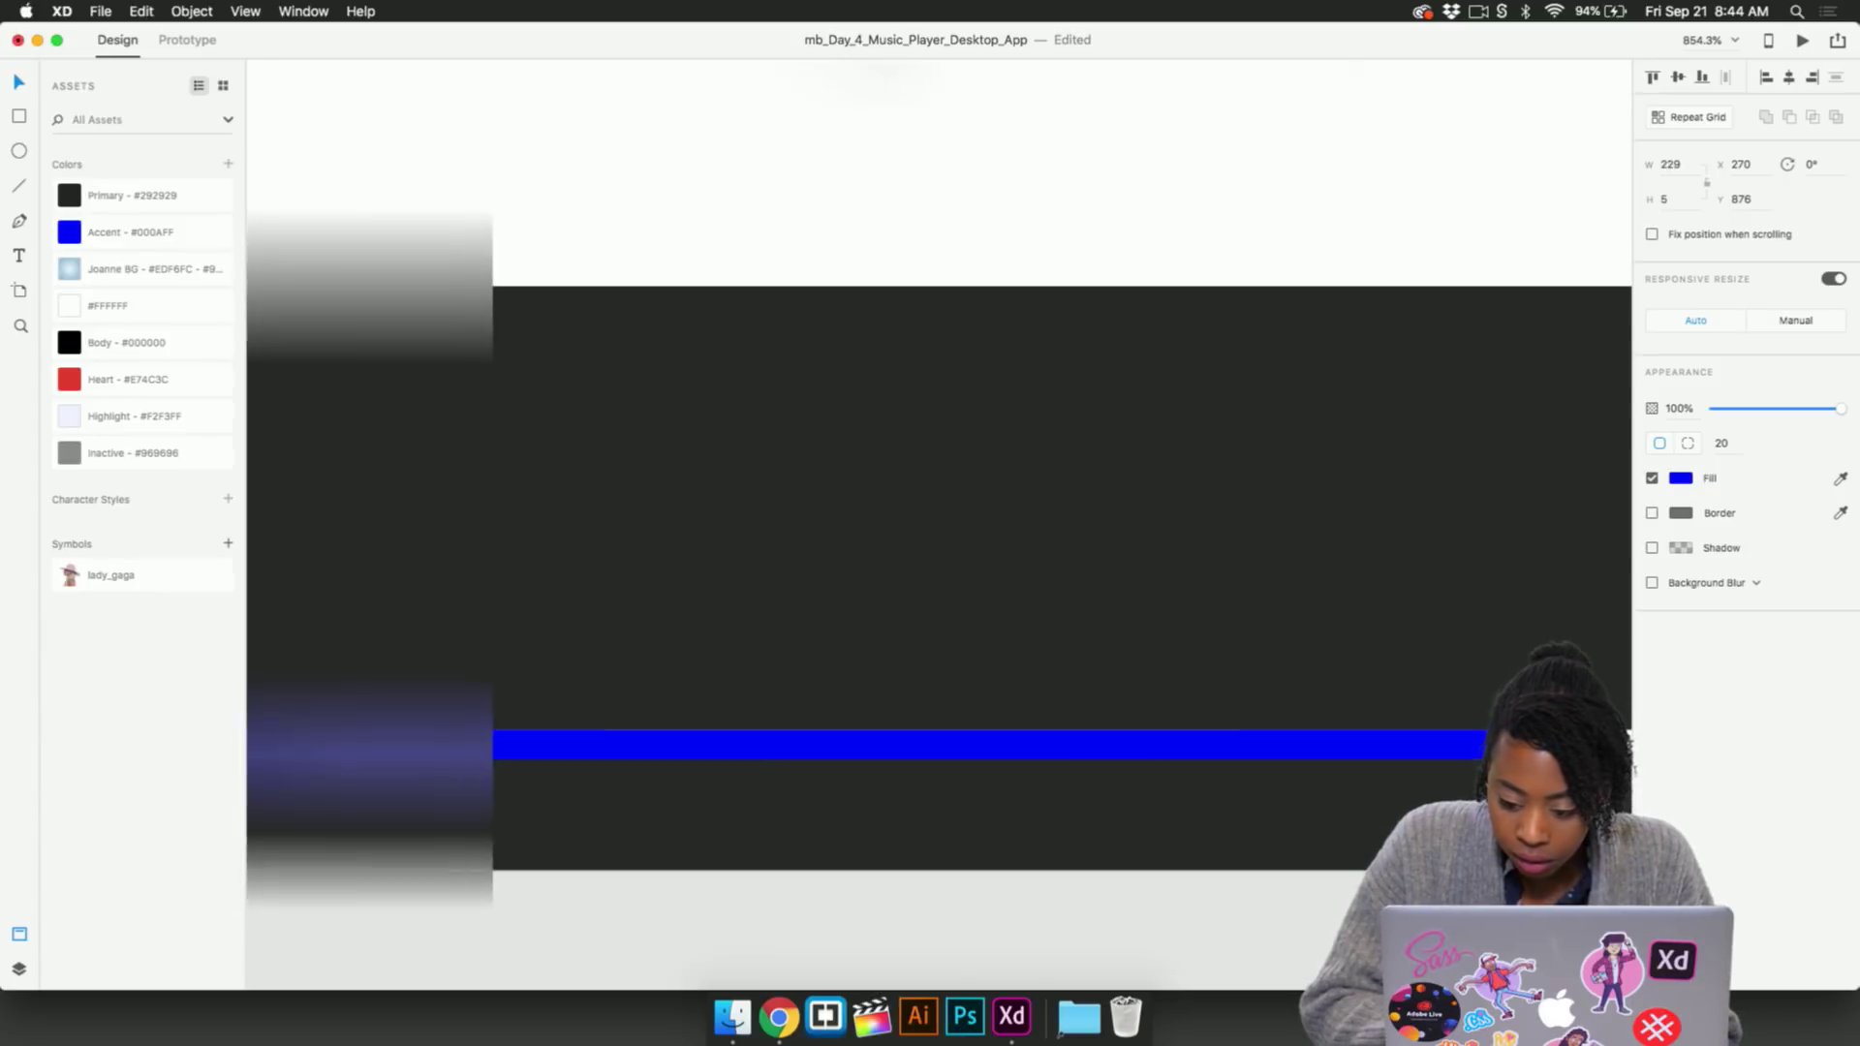
scroll(1588, 738, right, 4)
drag(1222, 737, 1502, 736)
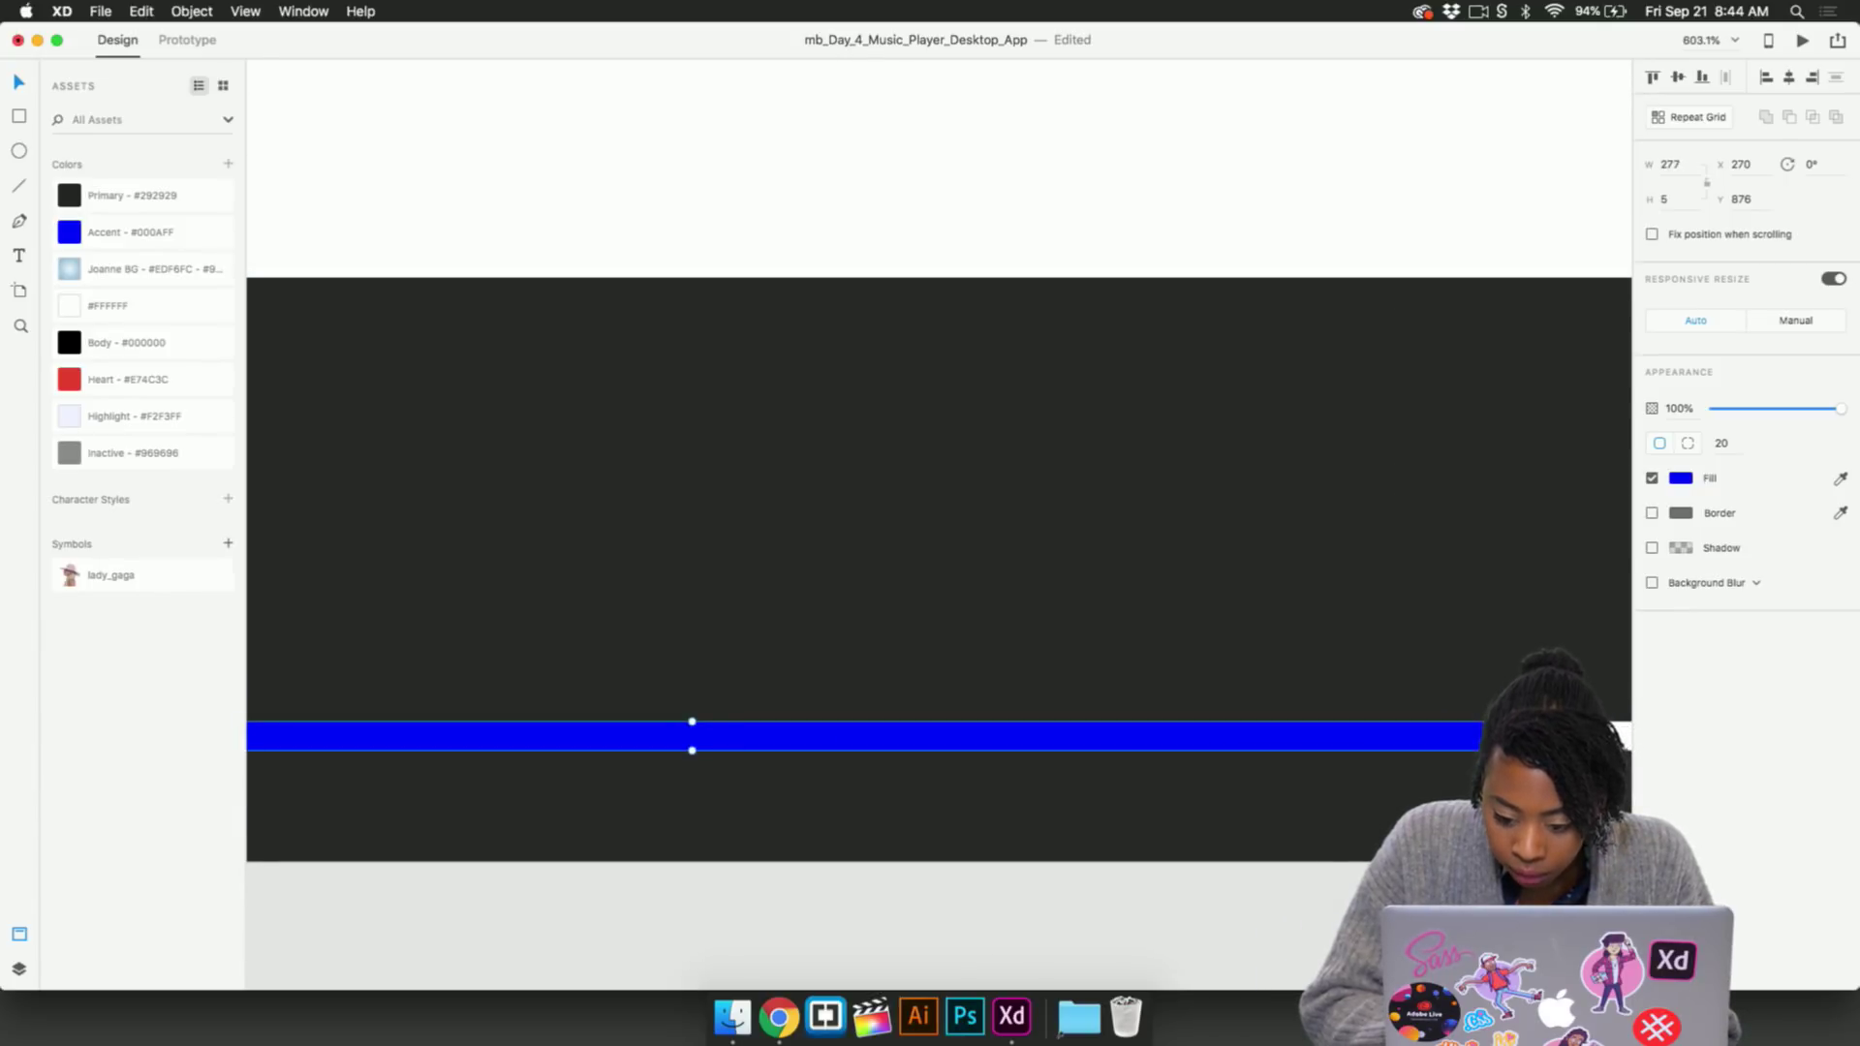
scroll(1503, 737, down, 8)
scroll(1502, 737, right, 4)
scroll(1503, 736, down, 2)
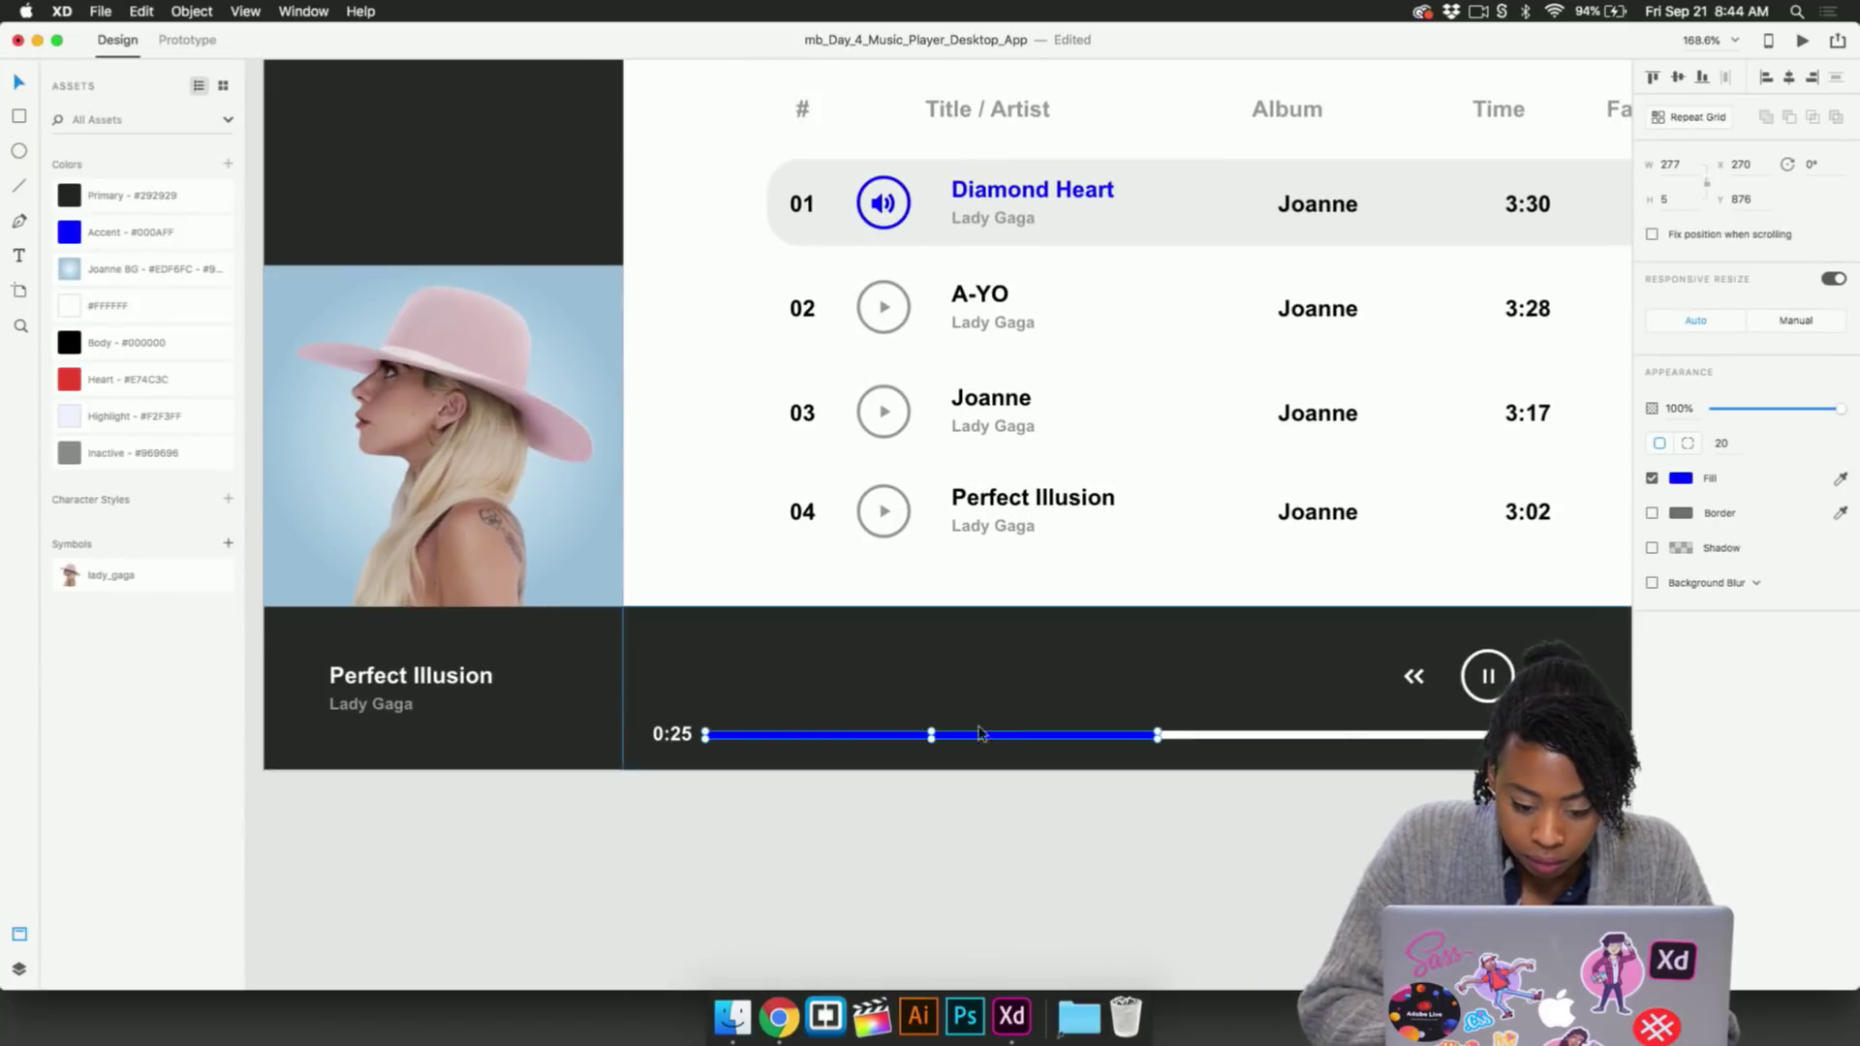
scroll(995, 734, down, 5)
scroll(994, 734, right, 2)
scroll(995, 735, up, 8)
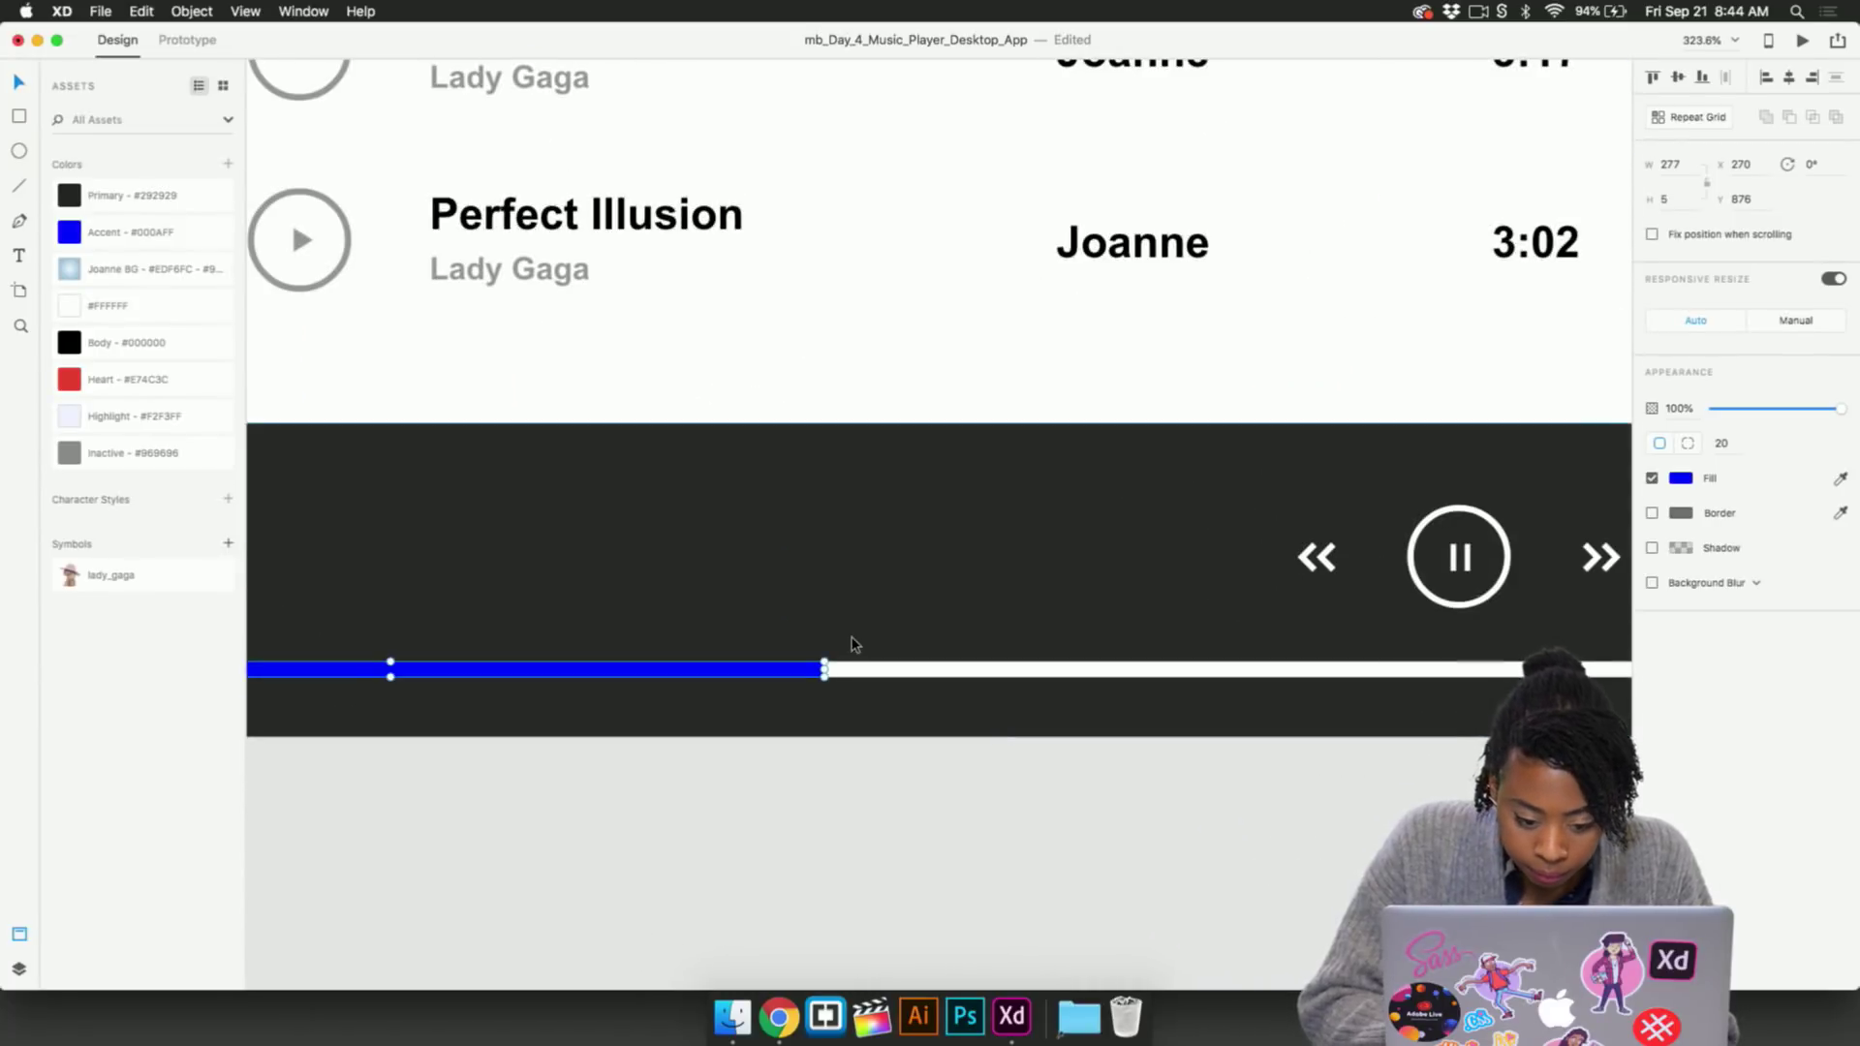
scroll(852, 648, up, 10)
drag(795, 702, 1211, 700)
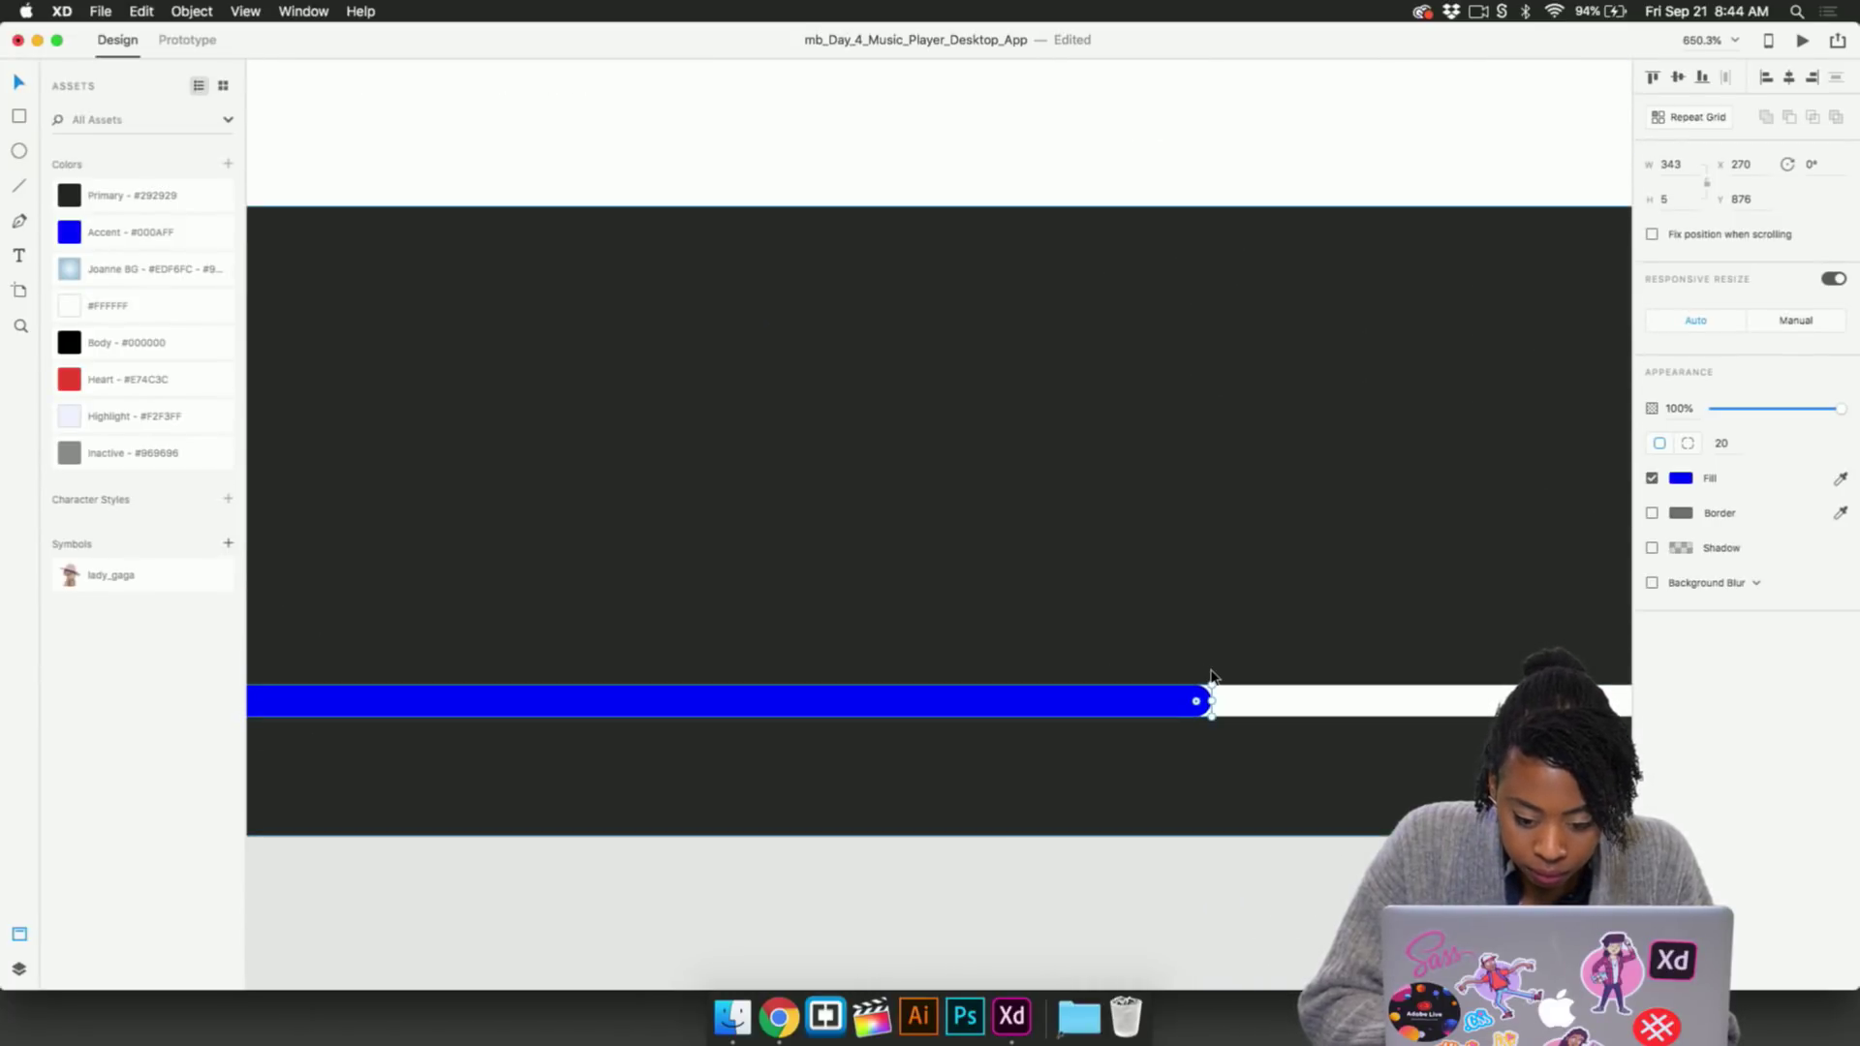
Change the elapsed time before the duplicated artboard's progress bar to 1:00
scroll(1211, 699, down, 10)
click(767, 683)
double_click(771, 679)
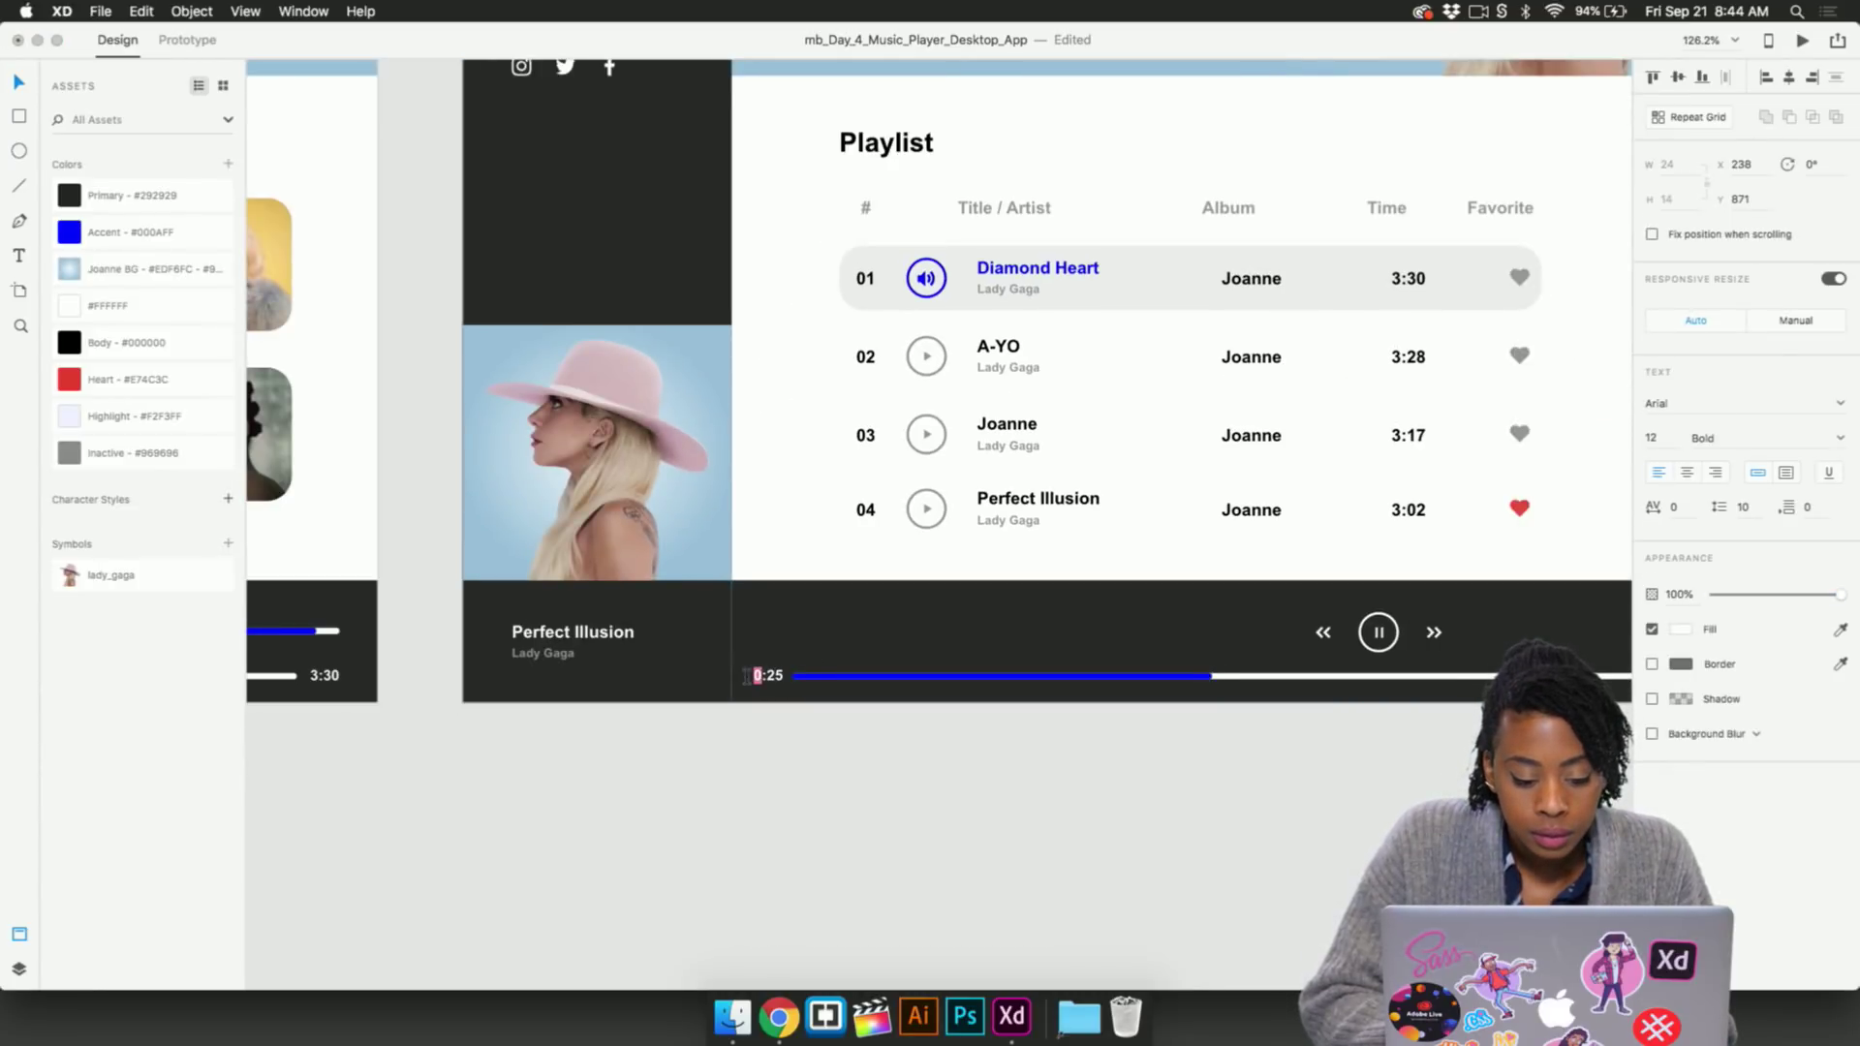
text(1:)
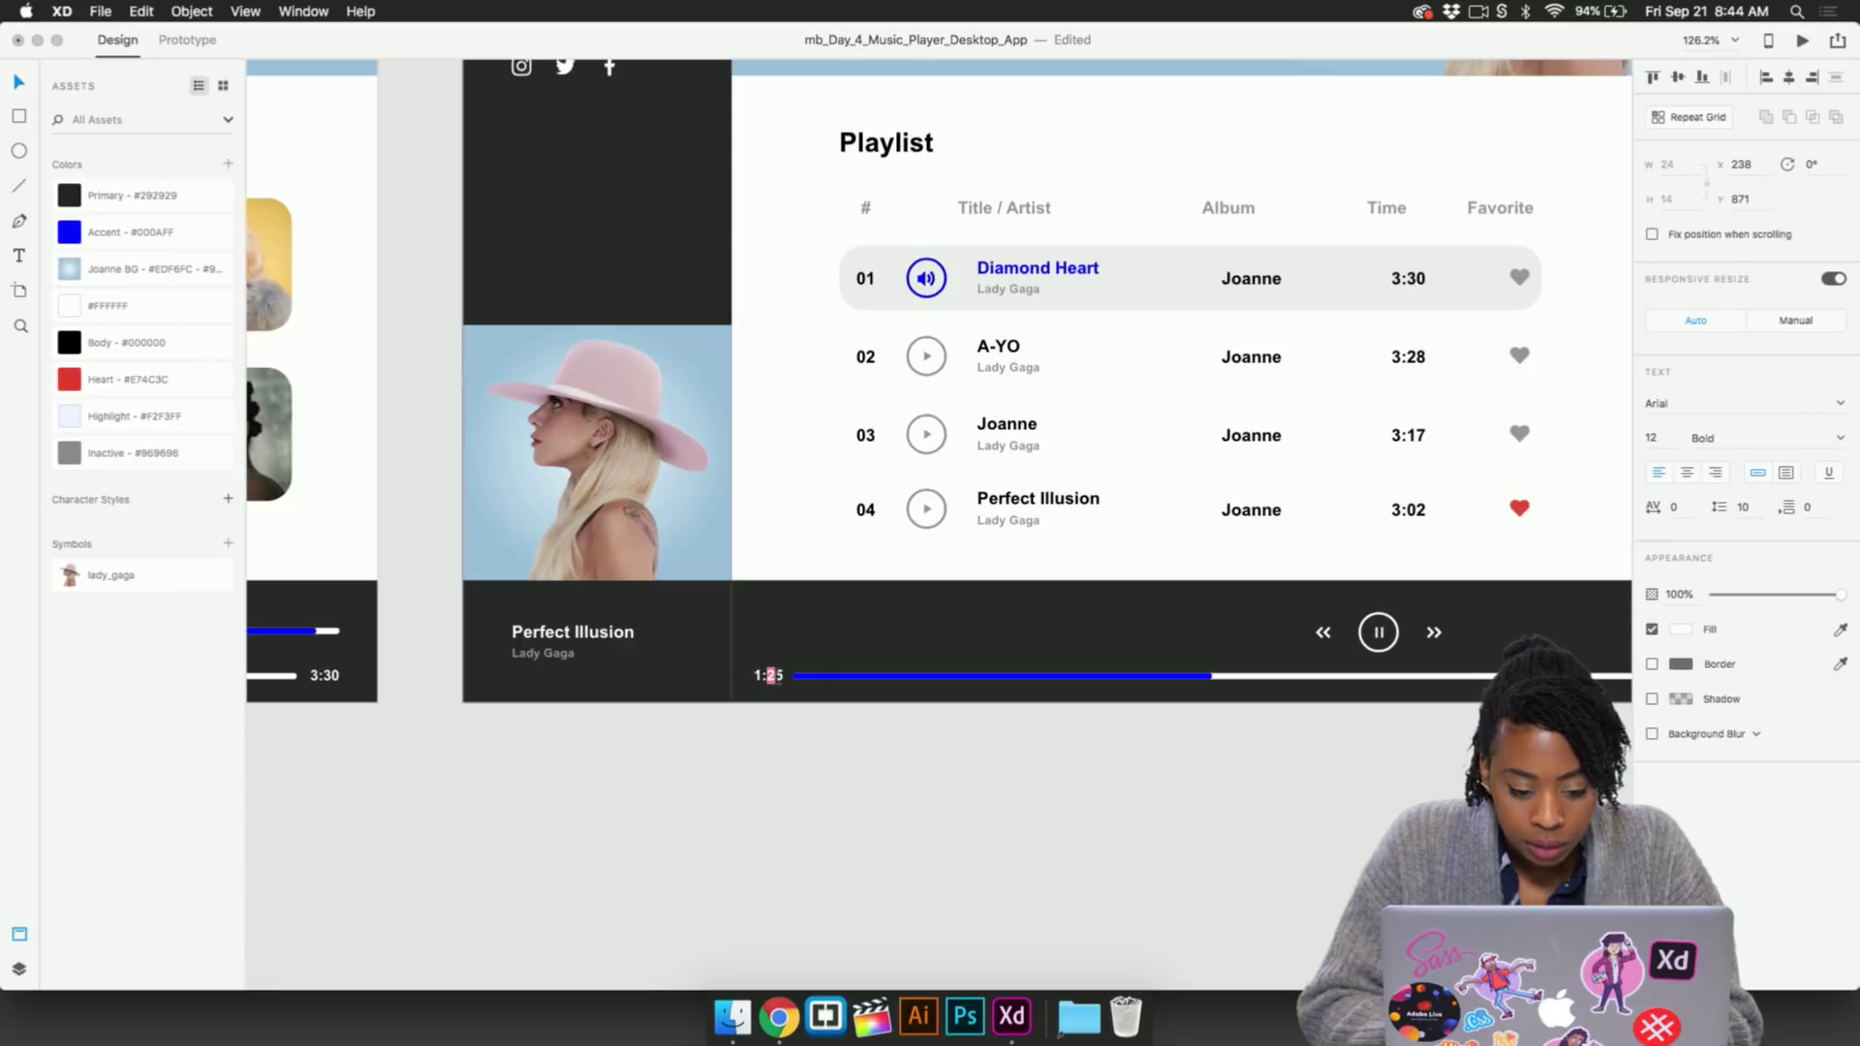
text(00)
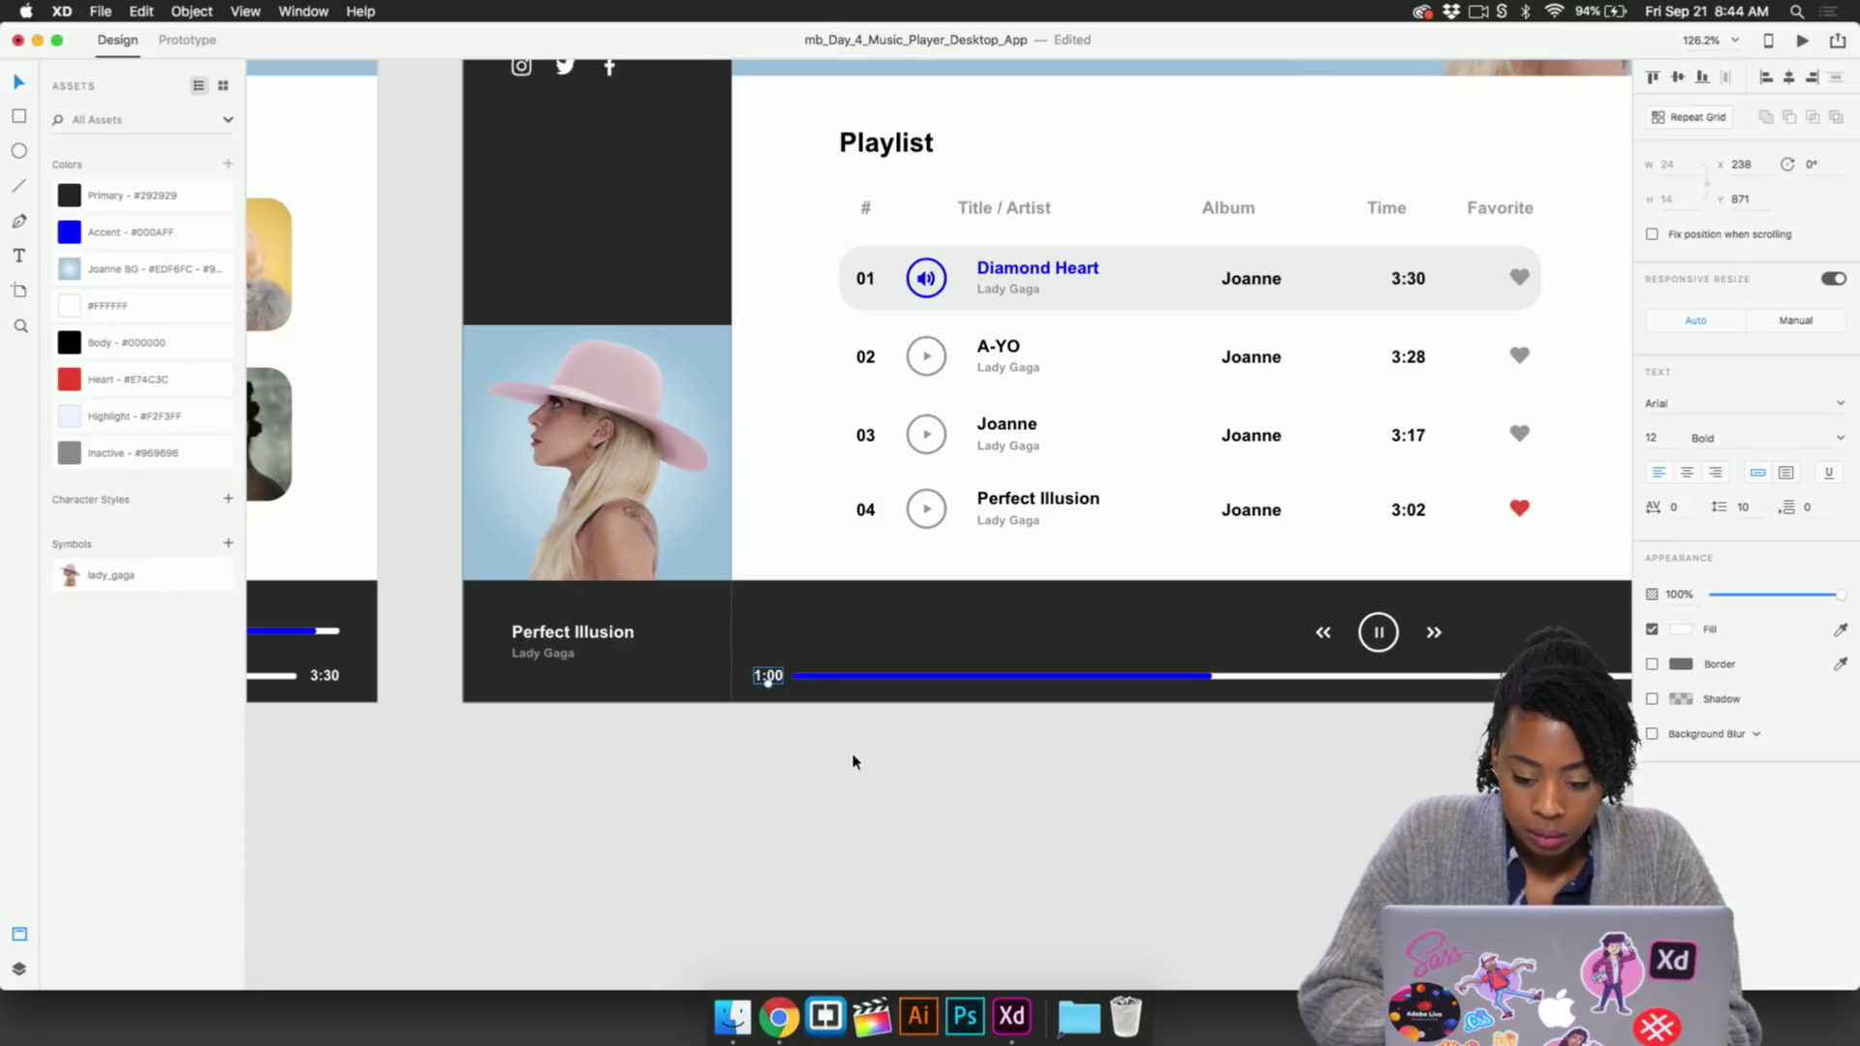
Lengthen the blue progress fill further to a width of about 440, keeping its starting point
scroll(852, 761, down, 5)
scroll(852, 762, up, 10)
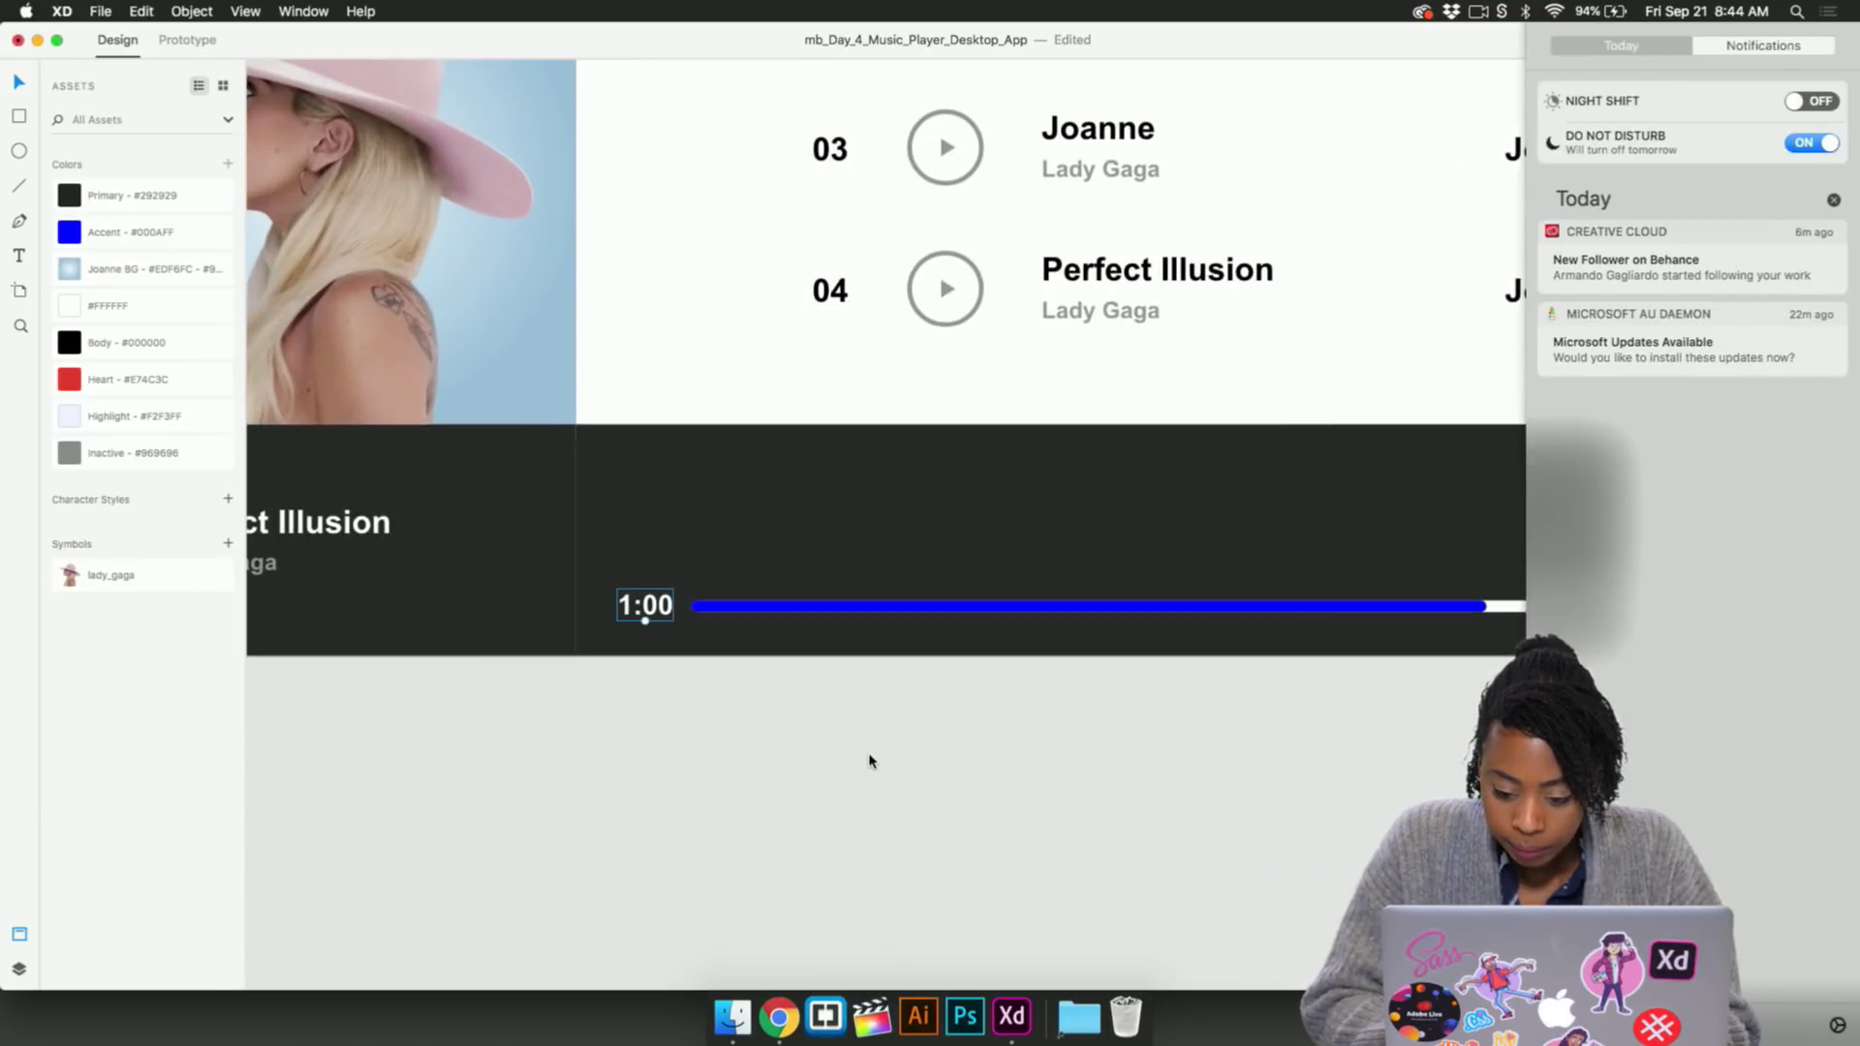
click(869, 762)
scroll(1333, 798, right, 6)
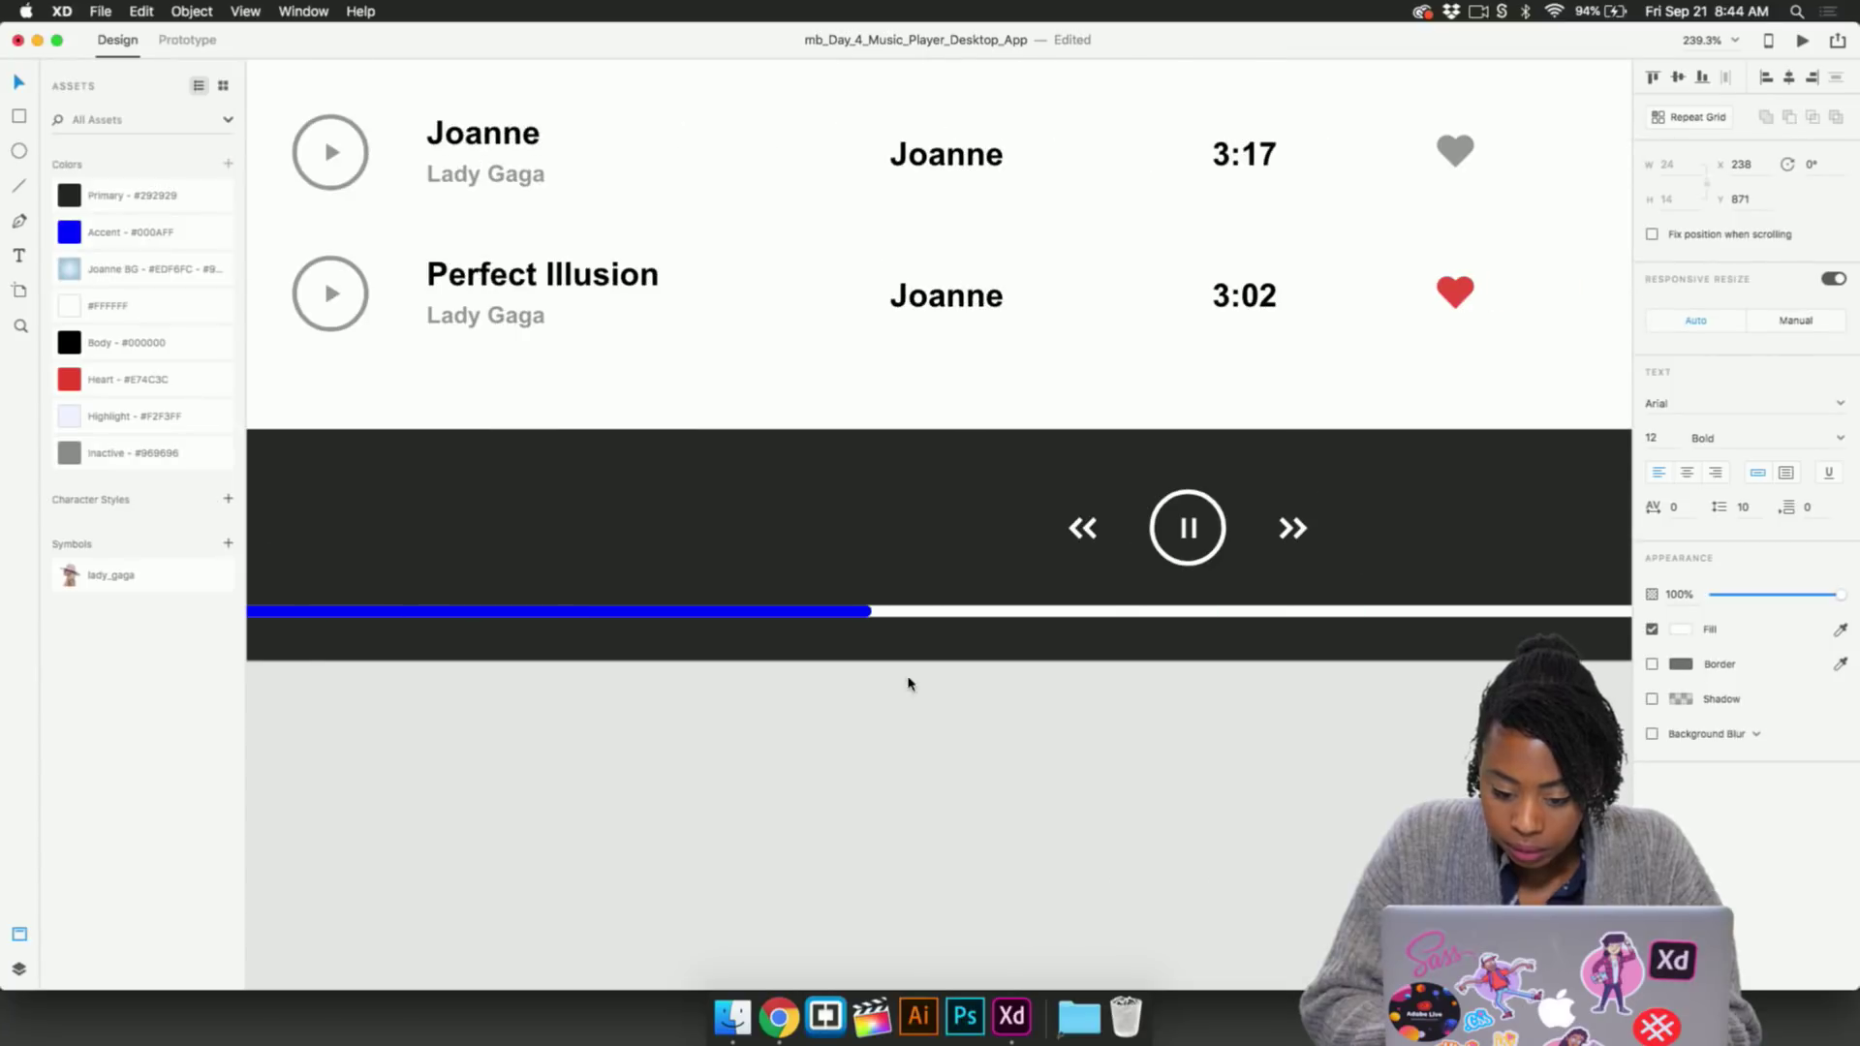
click(859, 612)
scroll(867, 611, up, 5)
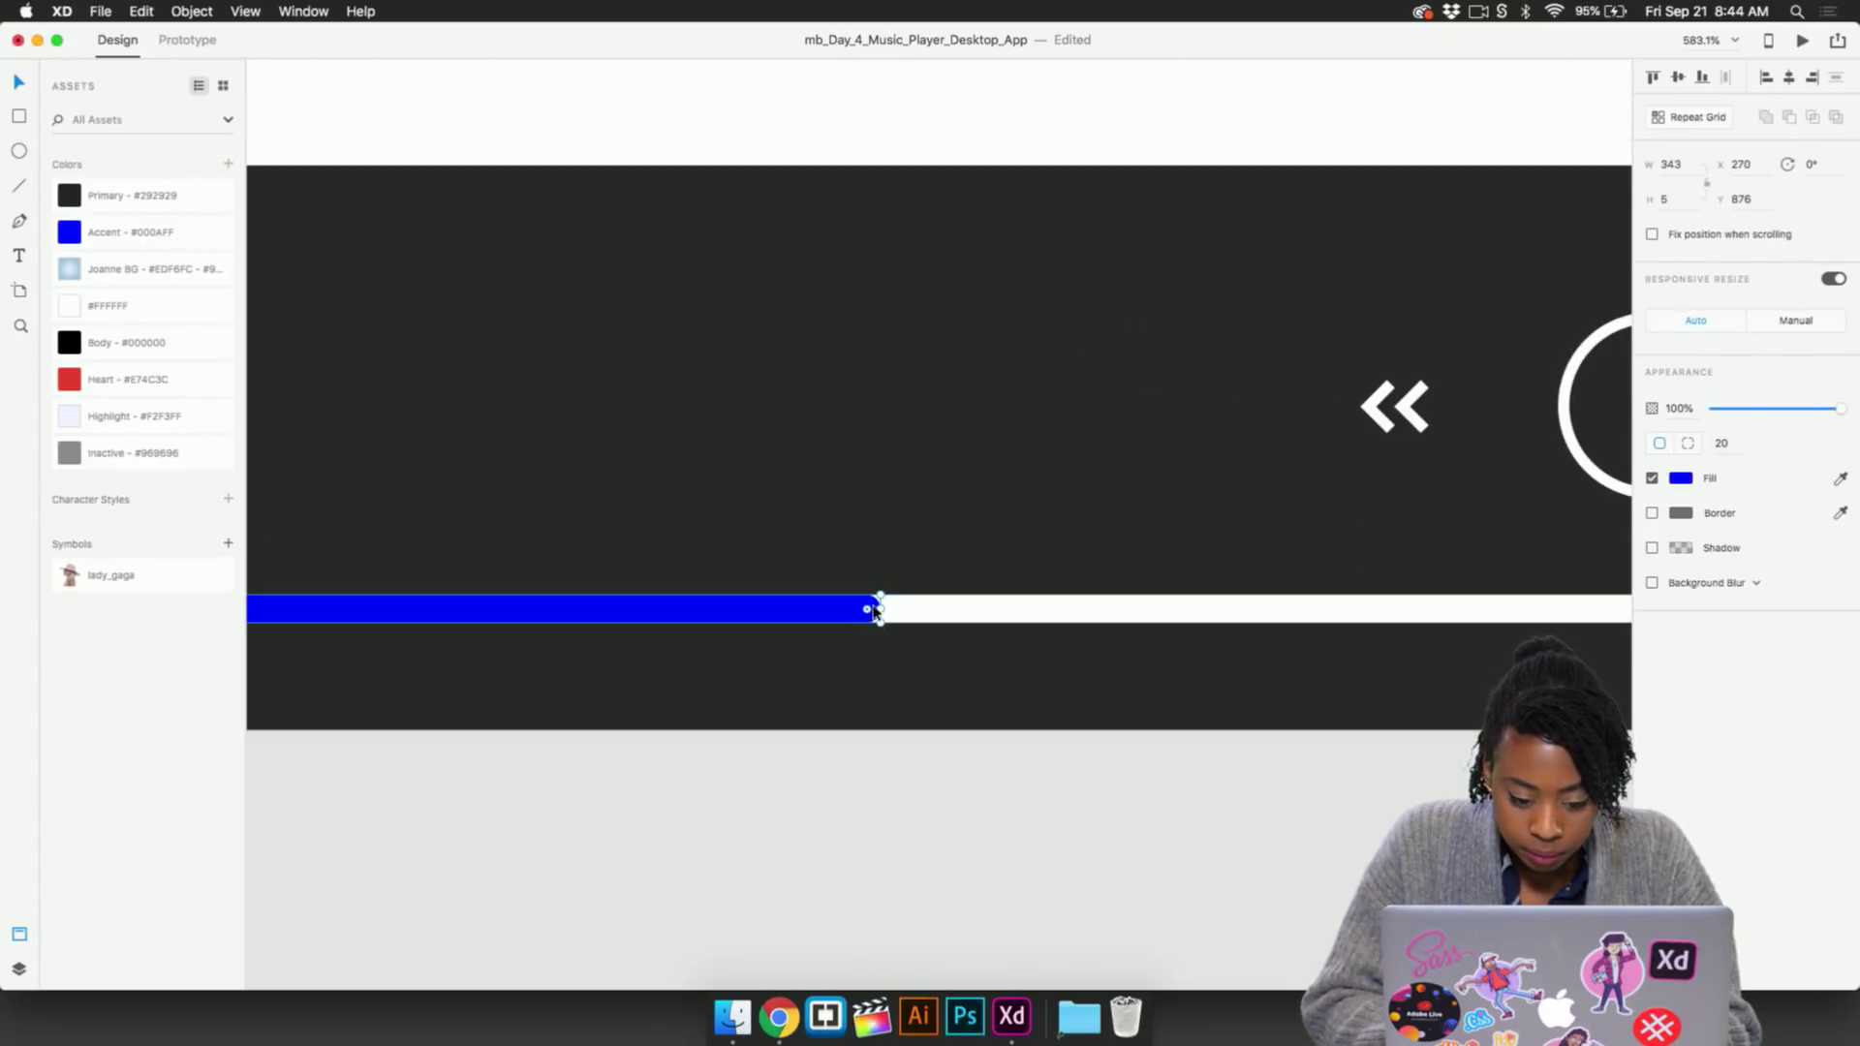
drag(879, 610, 1310, 611)
scroll(1311, 610, right, 5)
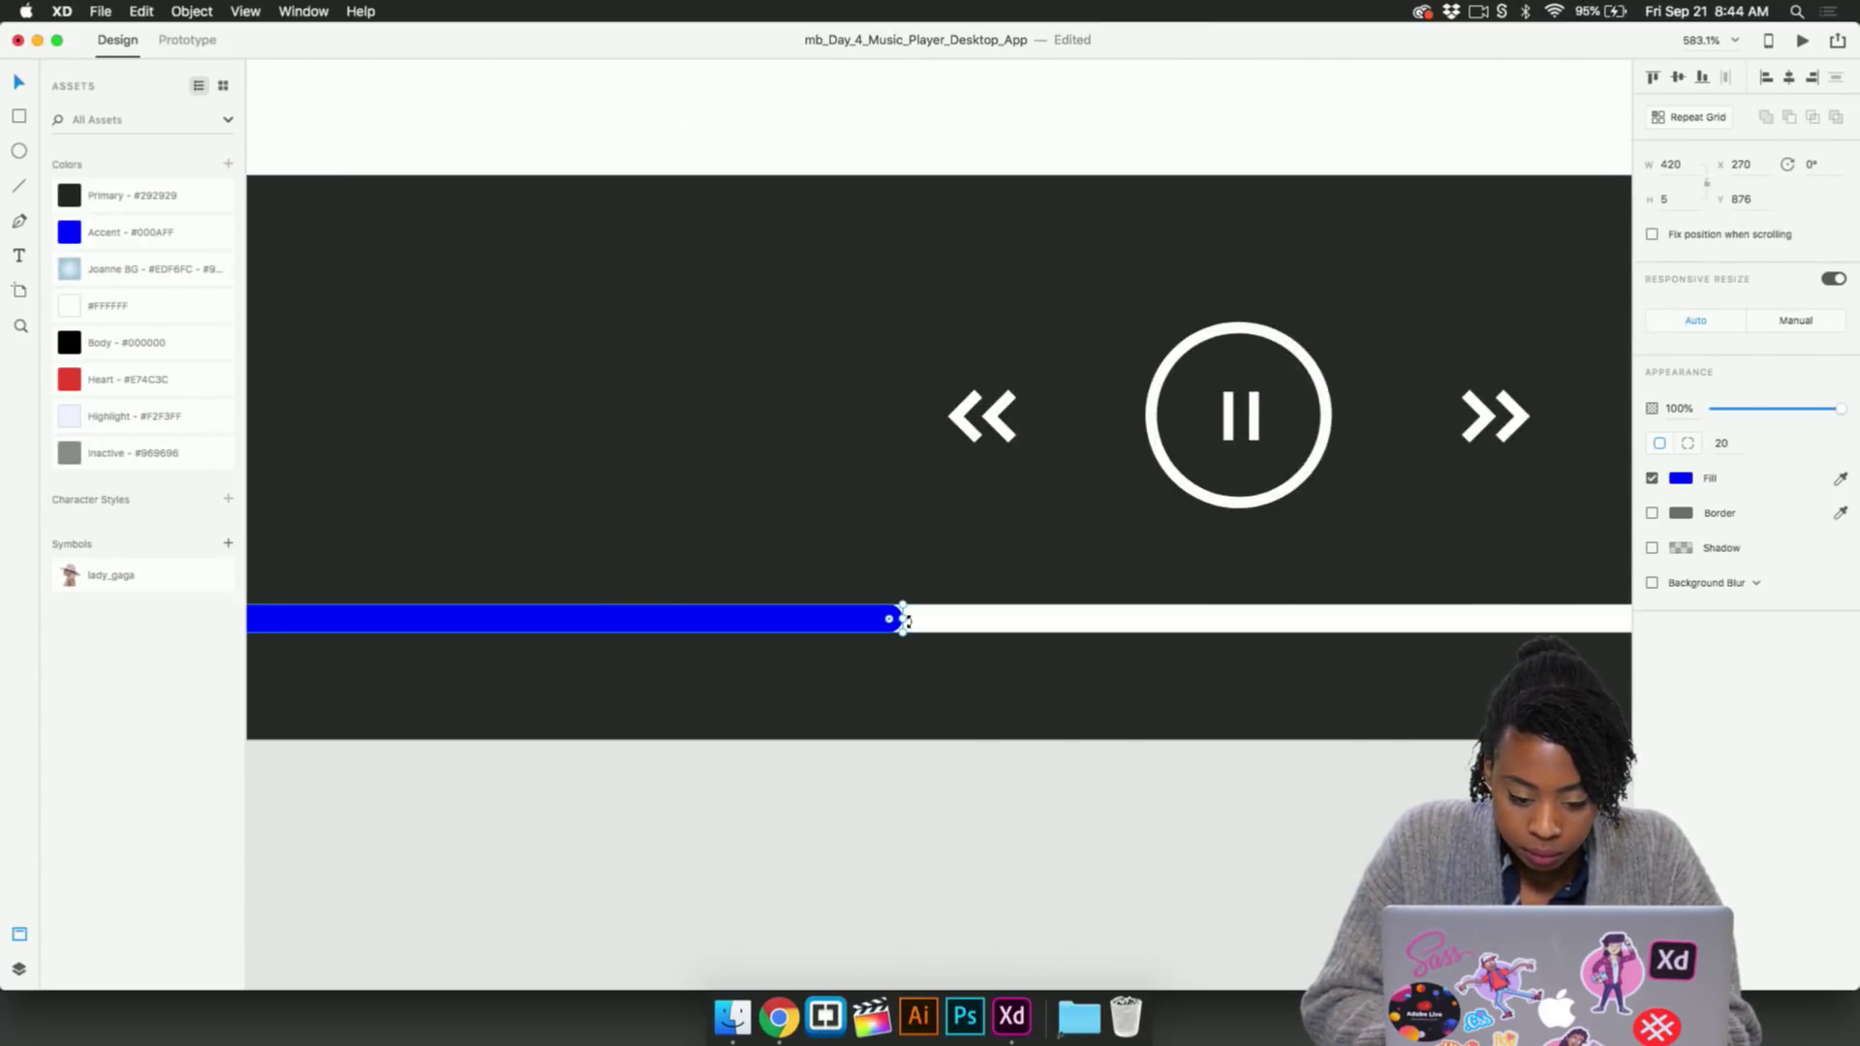
drag(900, 618, 1015, 618)
Copy the blue speaker icon from the Diamond Heart row to the Perfect Illusion row and delete that row's grey play icon
scroll(1015, 618, down, 10)
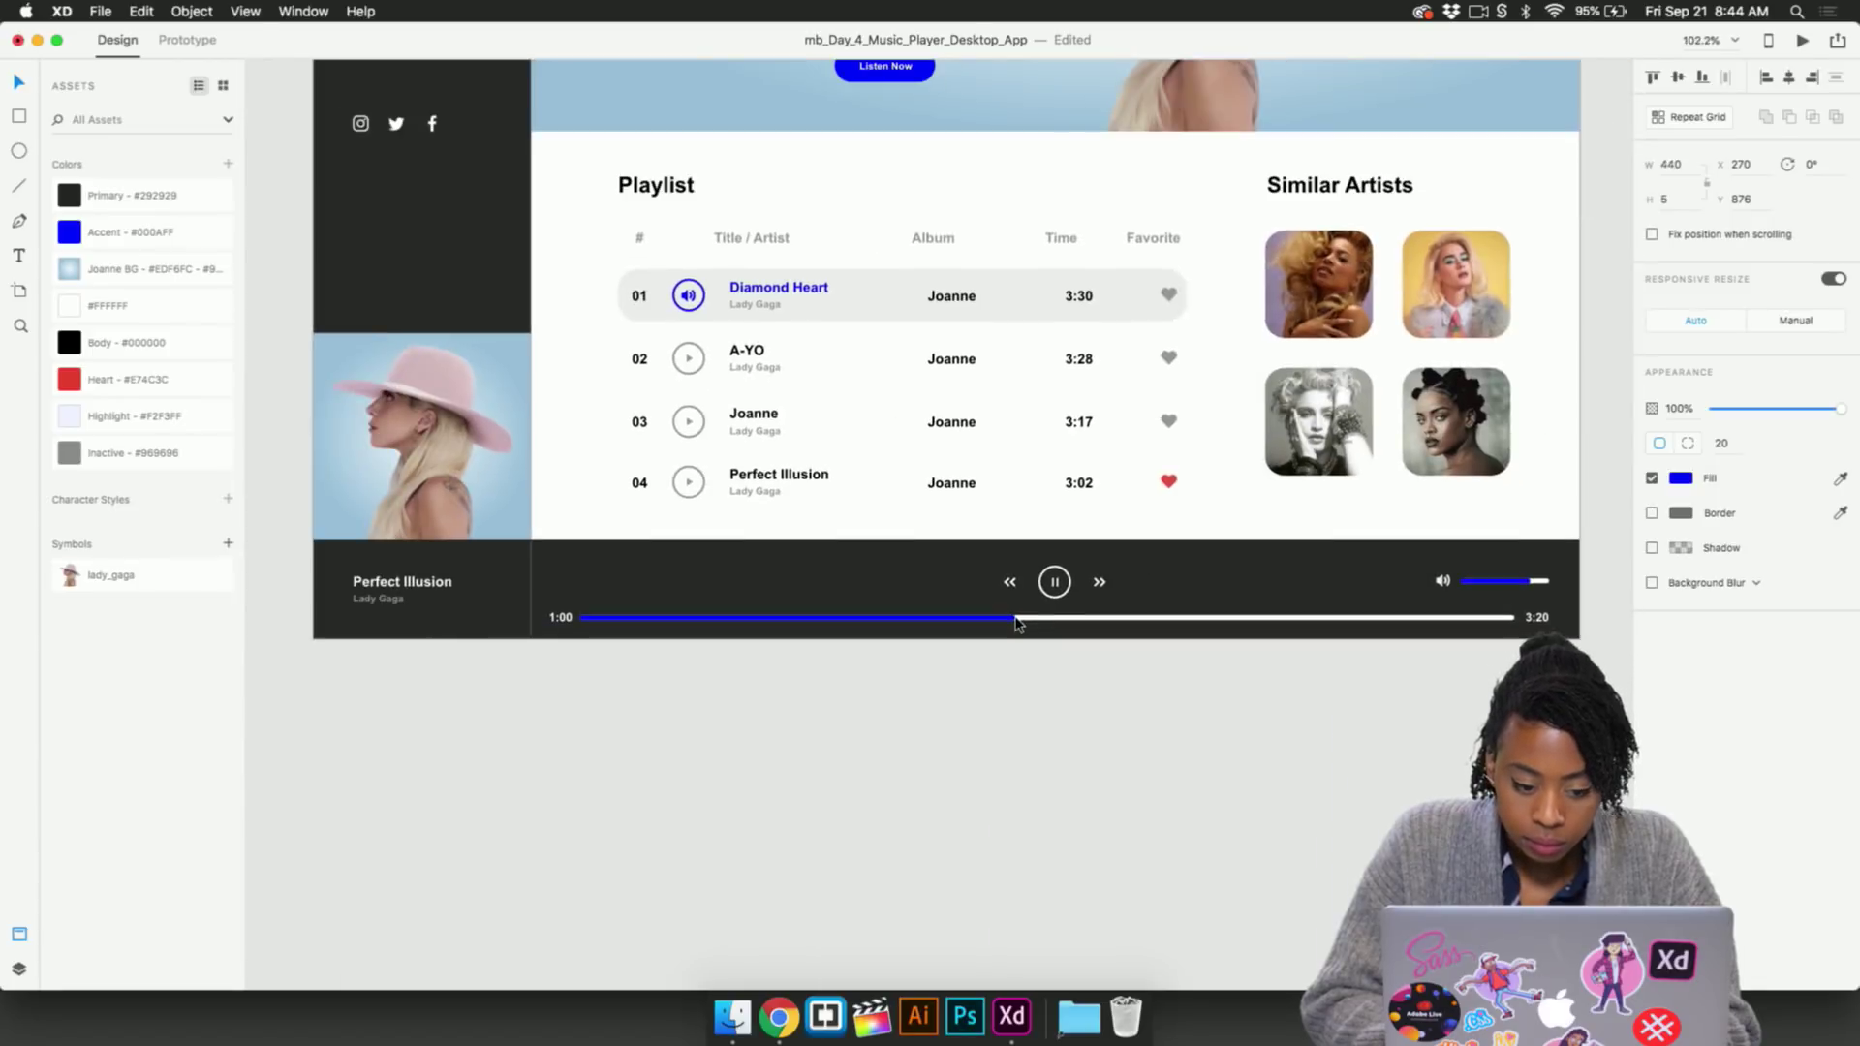
scroll(834, 475, up, 5)
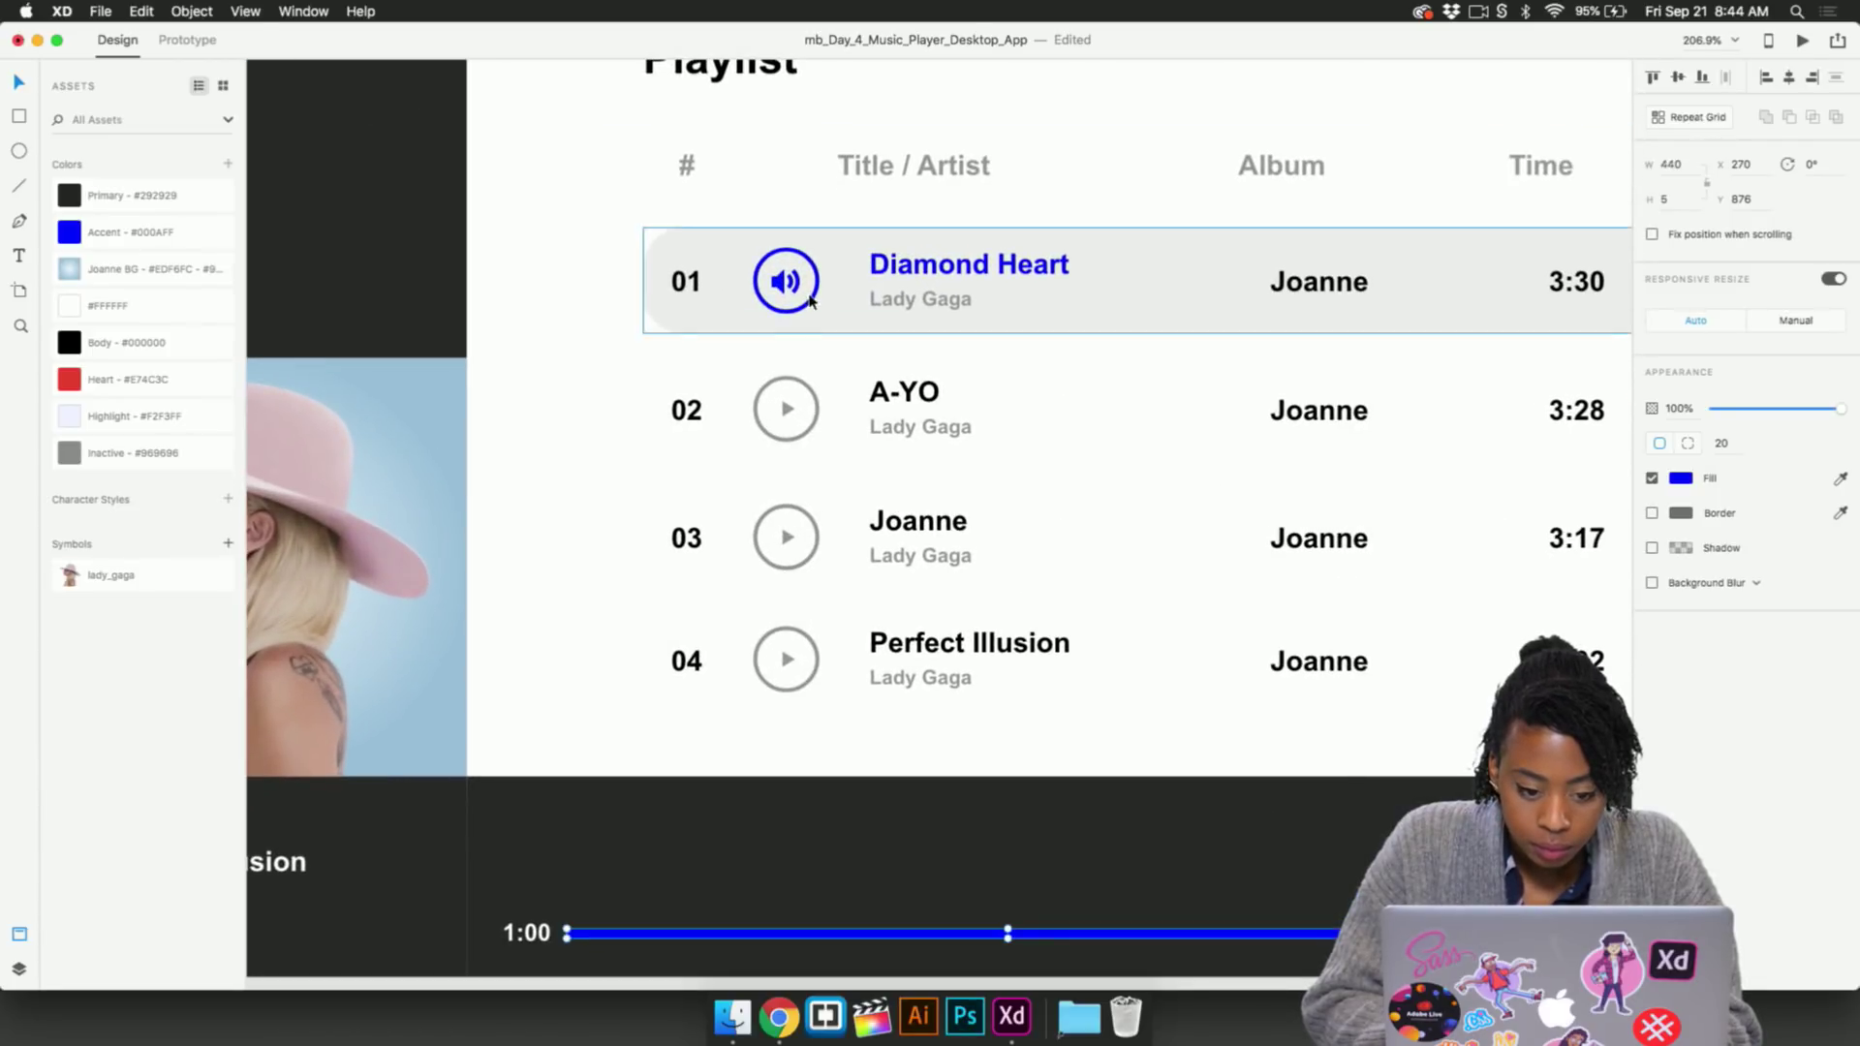
double_click(810, 309)
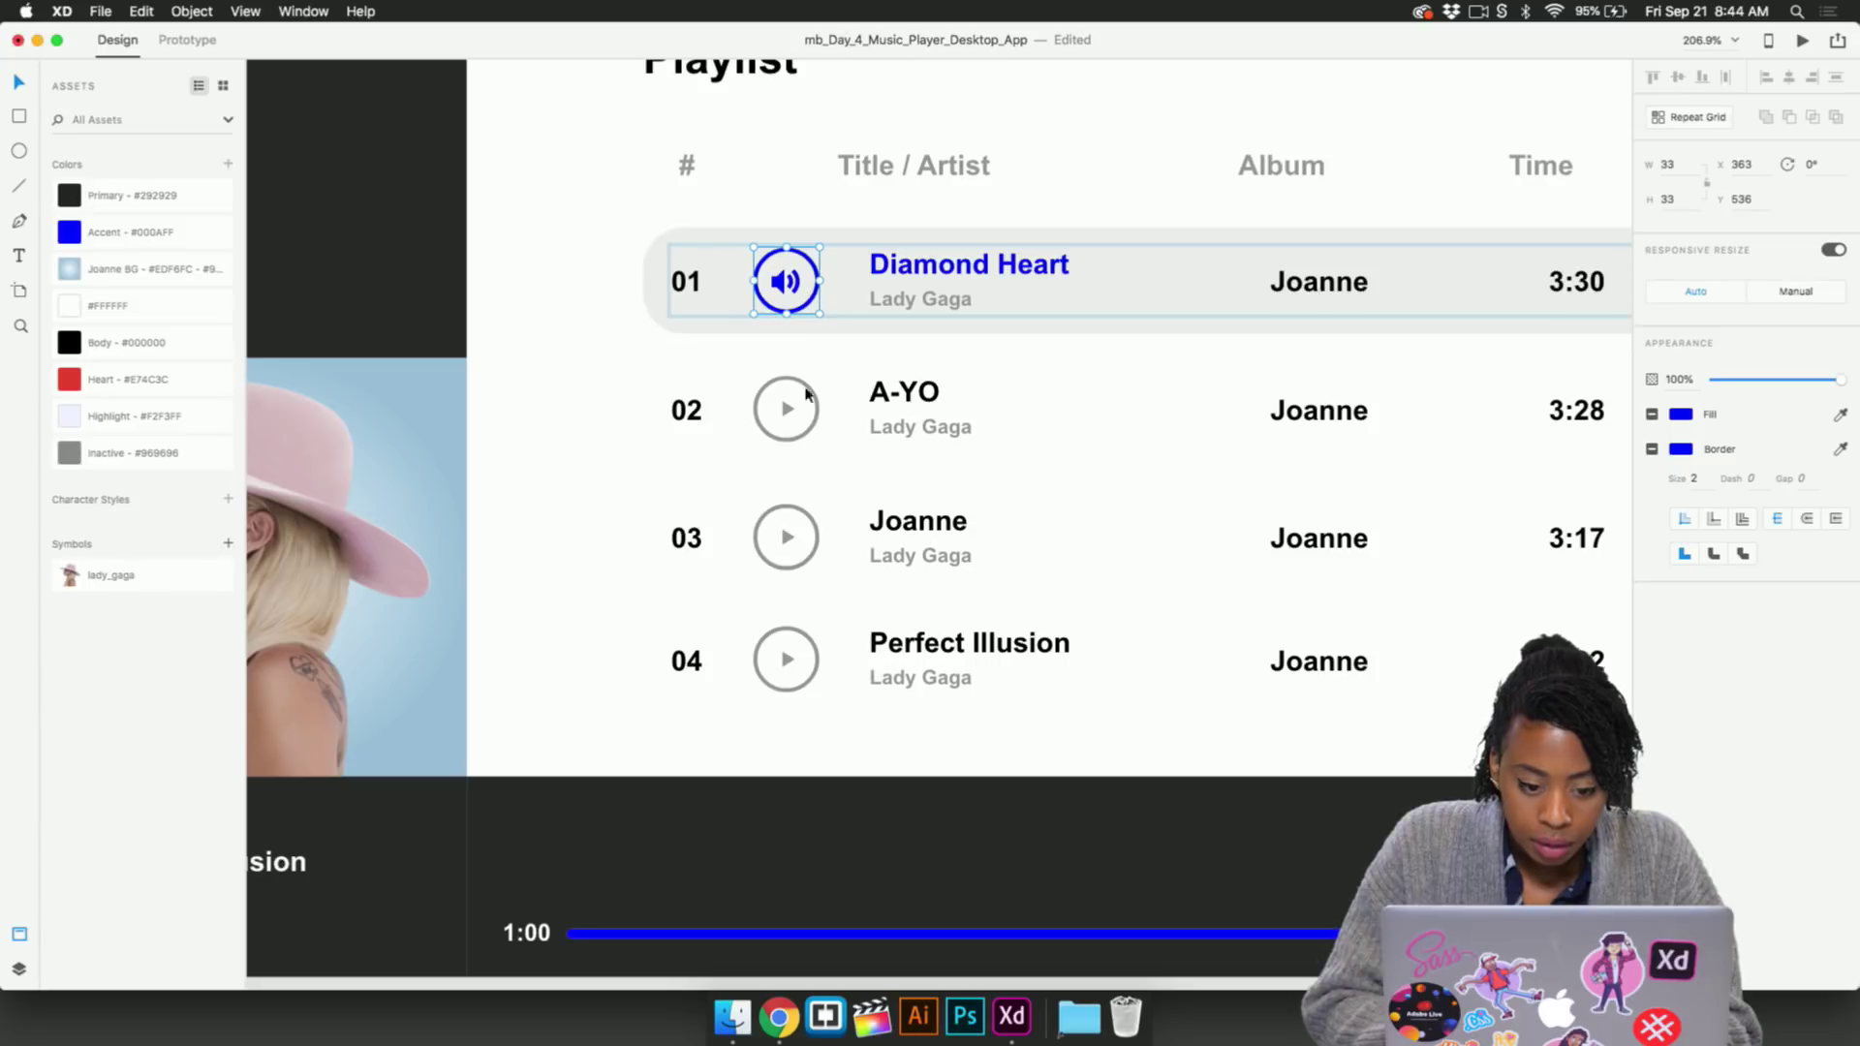
drag(783, 294, 748, 662)
double_click(817, 669)
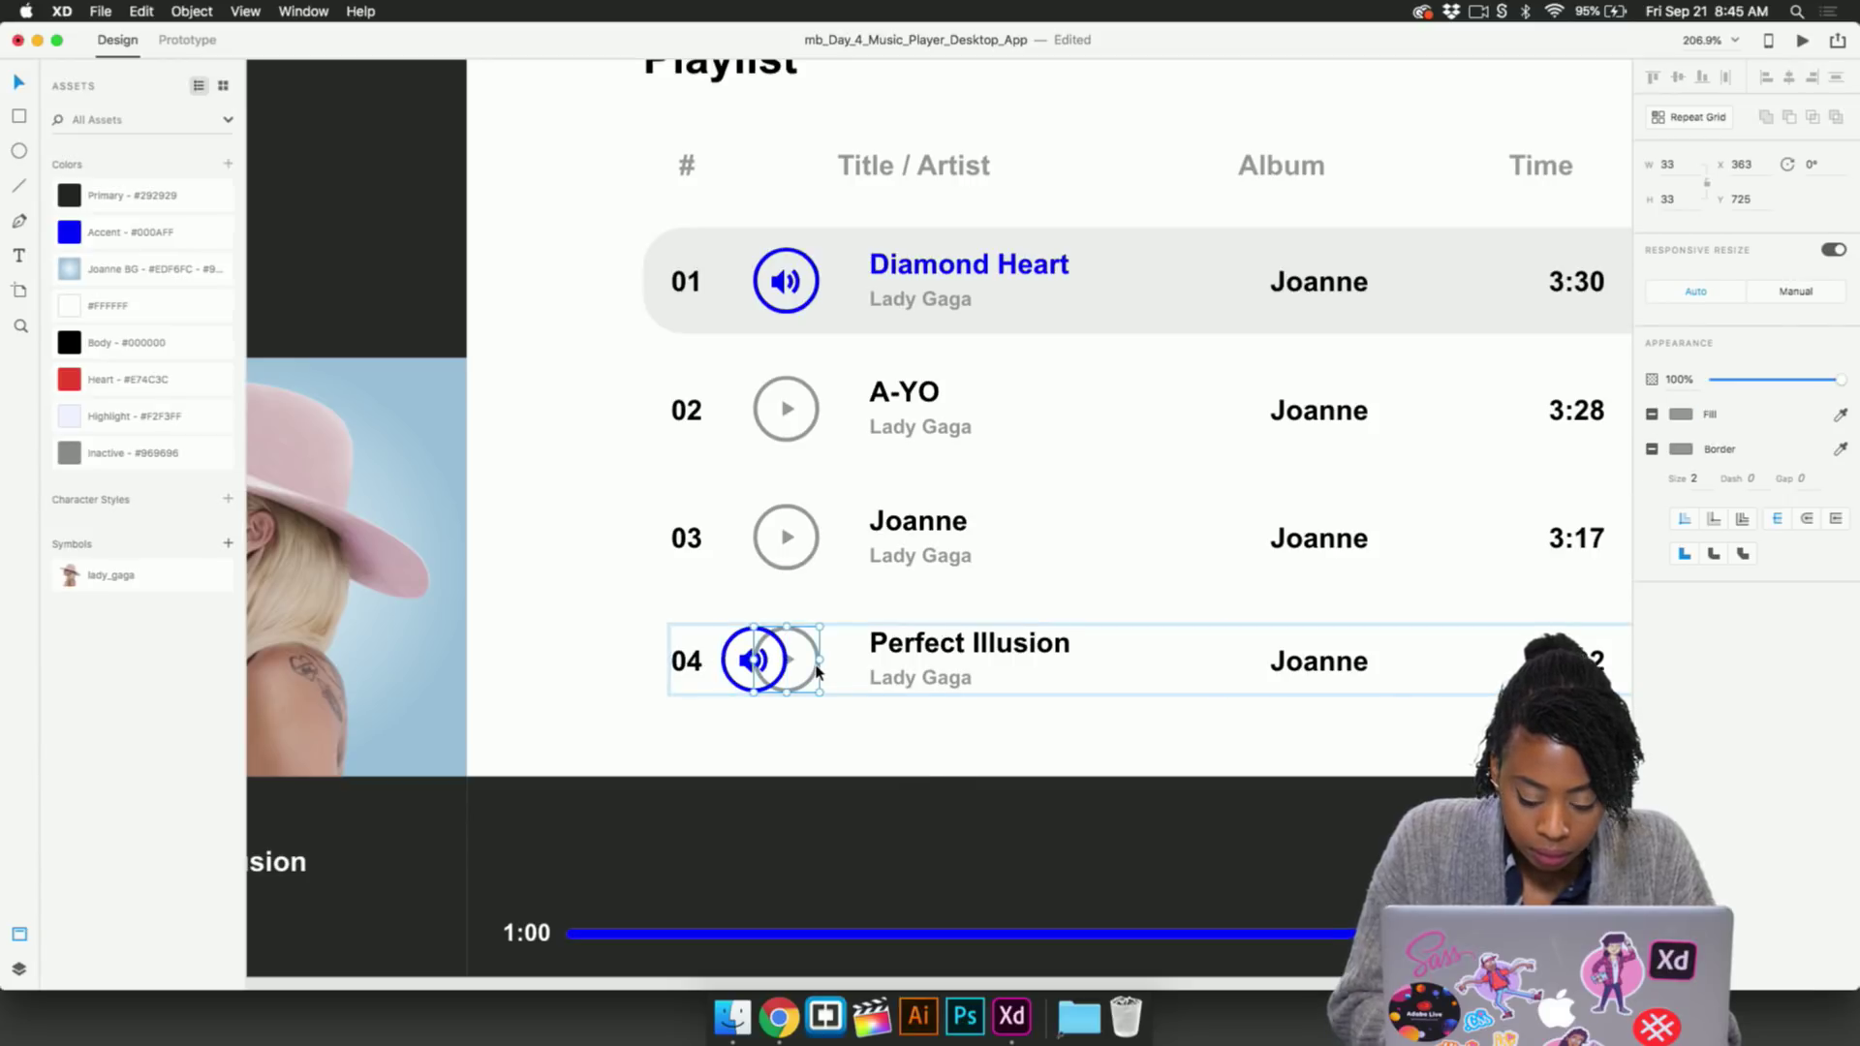
key(Delete)
Put the copied speaker icon inside the Perfect Illusion row's group and align it in the icon column before the title
click(753, 659)
key(Delete)
double_click(879, 647)
key(super+v)
drag(758, 669, 787, 670)
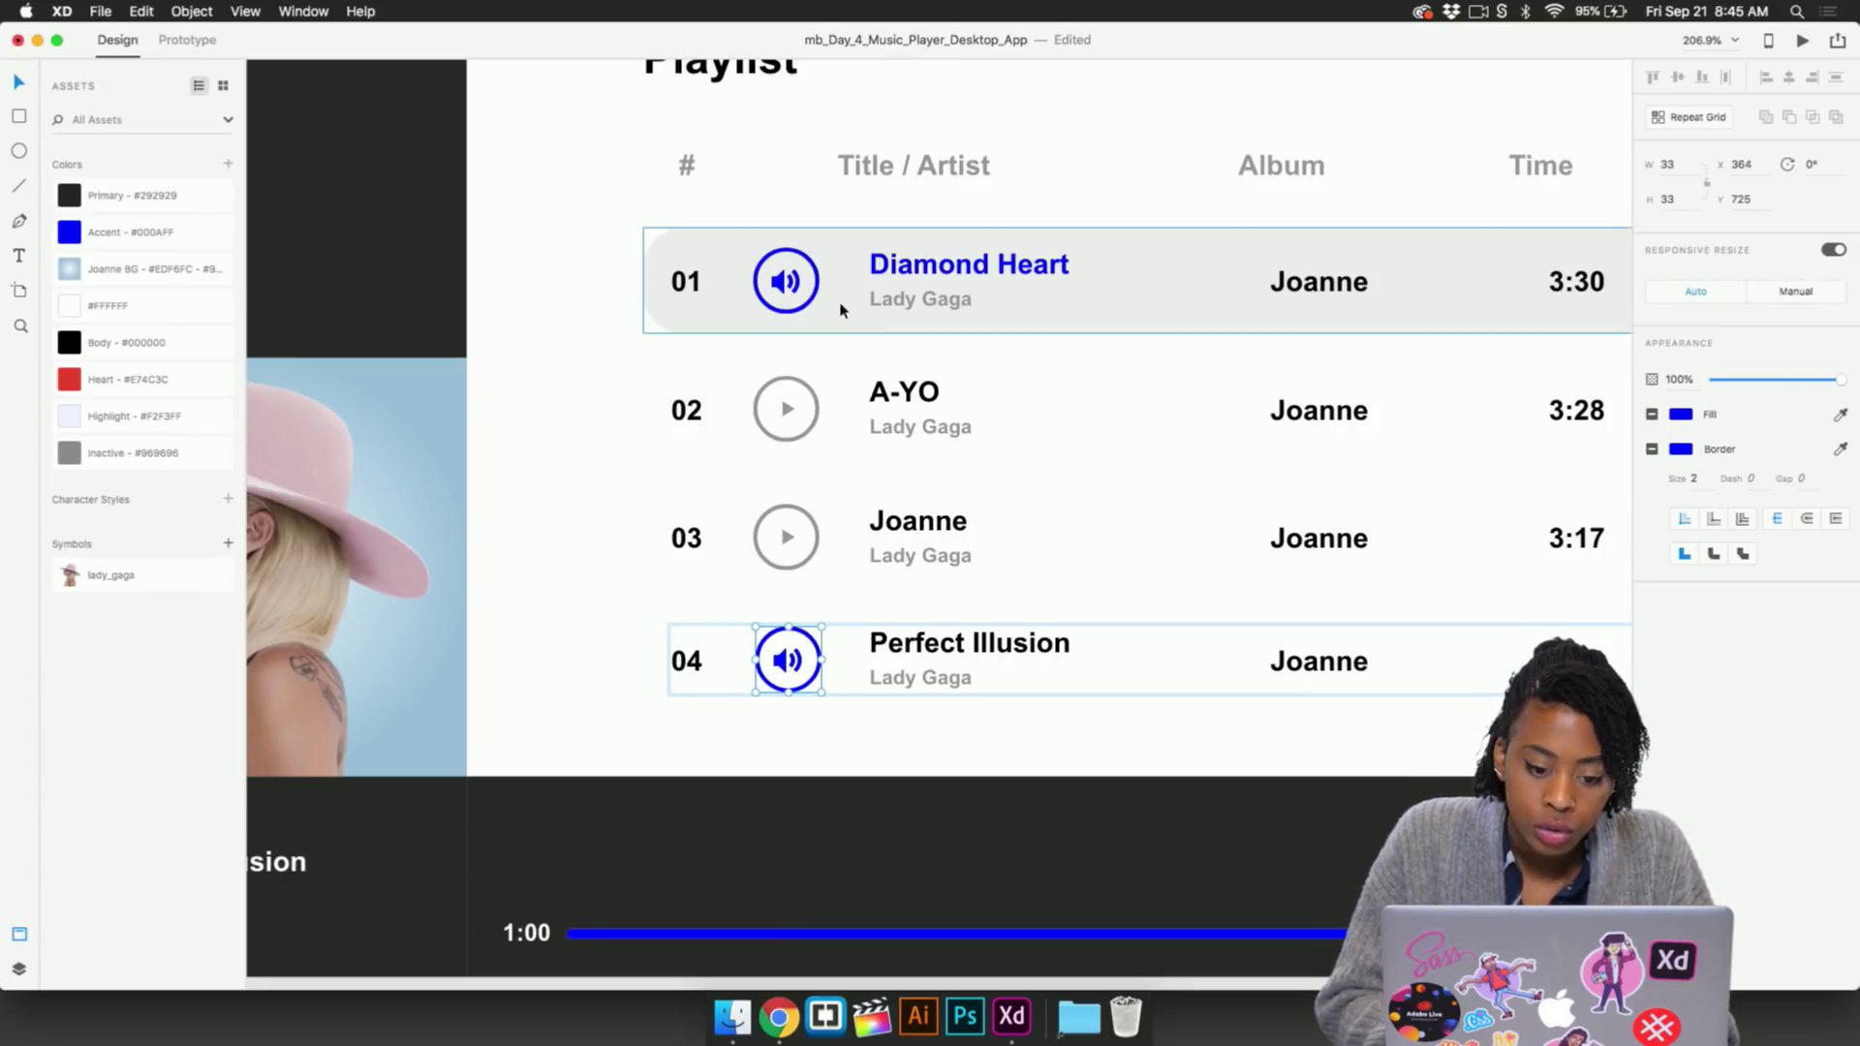
Recolor the Perfect Illusion title in the playlist with the Accent color #000AFF
click(942, 647)
click(69, 234)
click(954, 682)
Move the rounded grey highlight from behind the Diamond Heart row to behind the Perfect Illusion row
scroll(954, 690, down, 5)
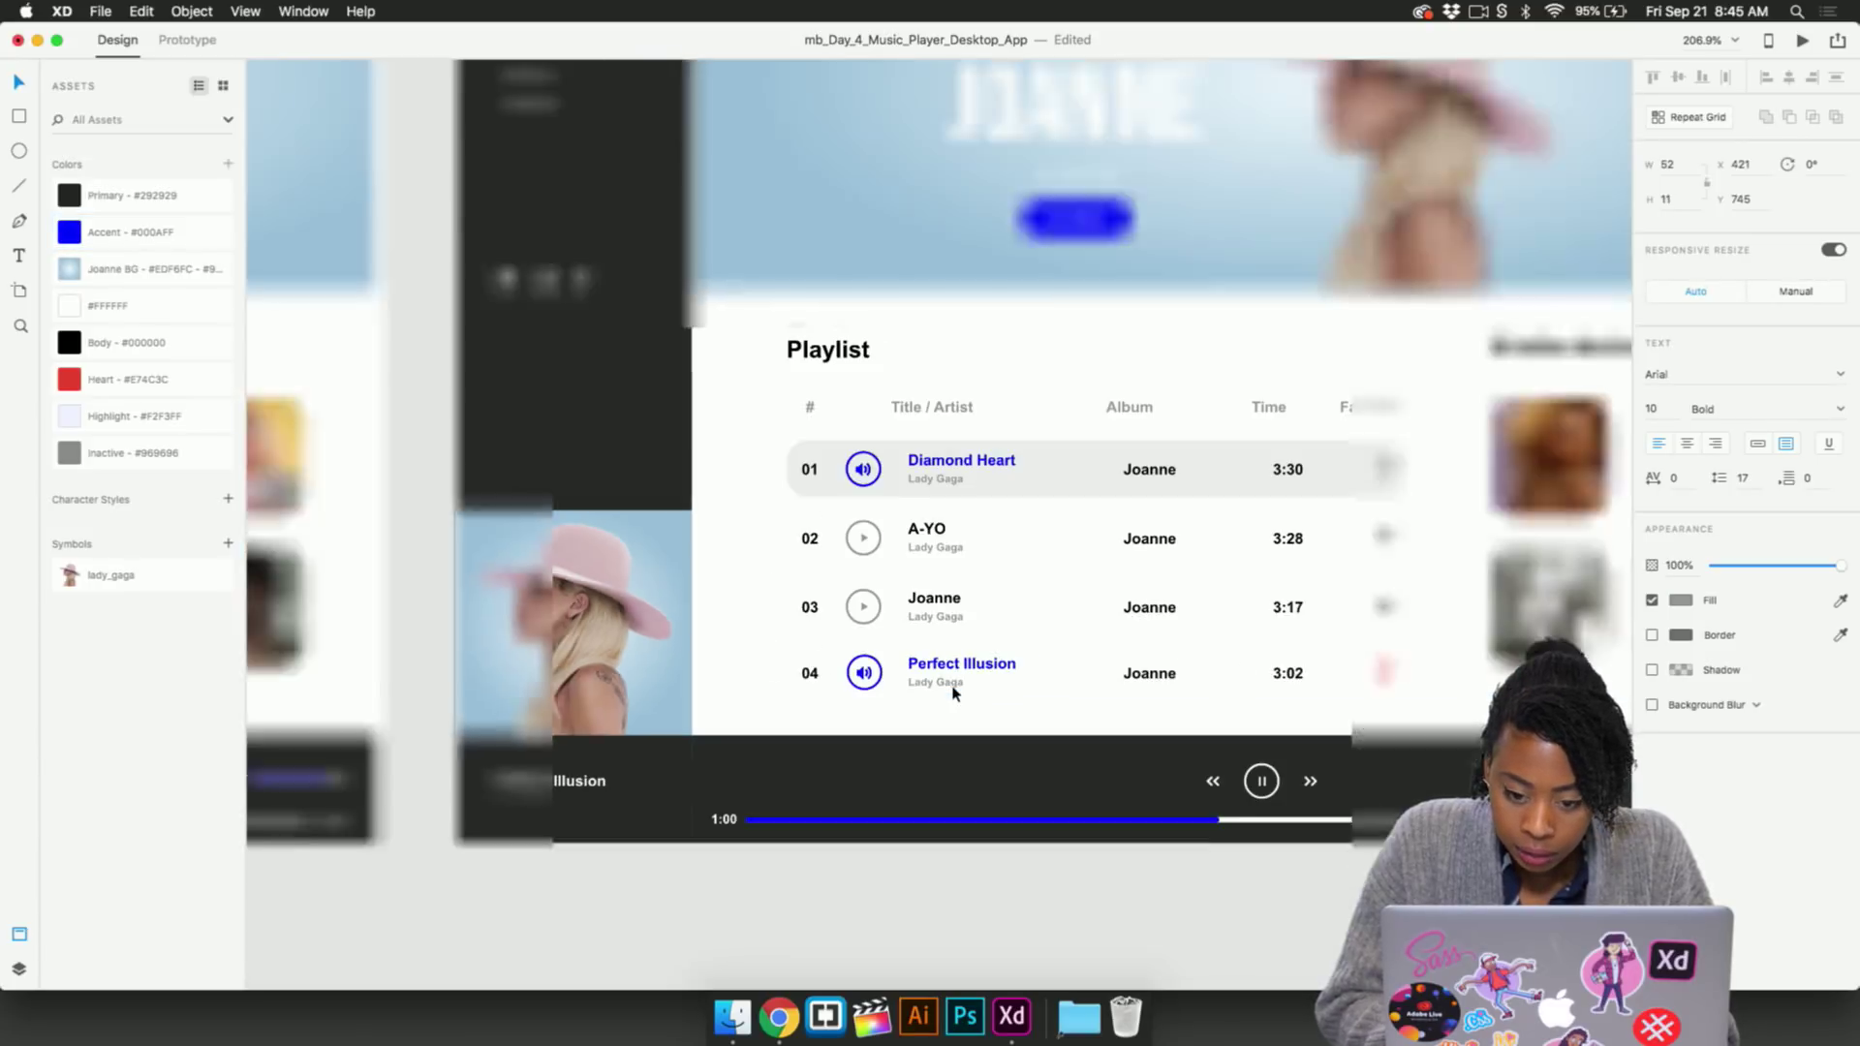
click(1045, 563)
click(1079, 474)
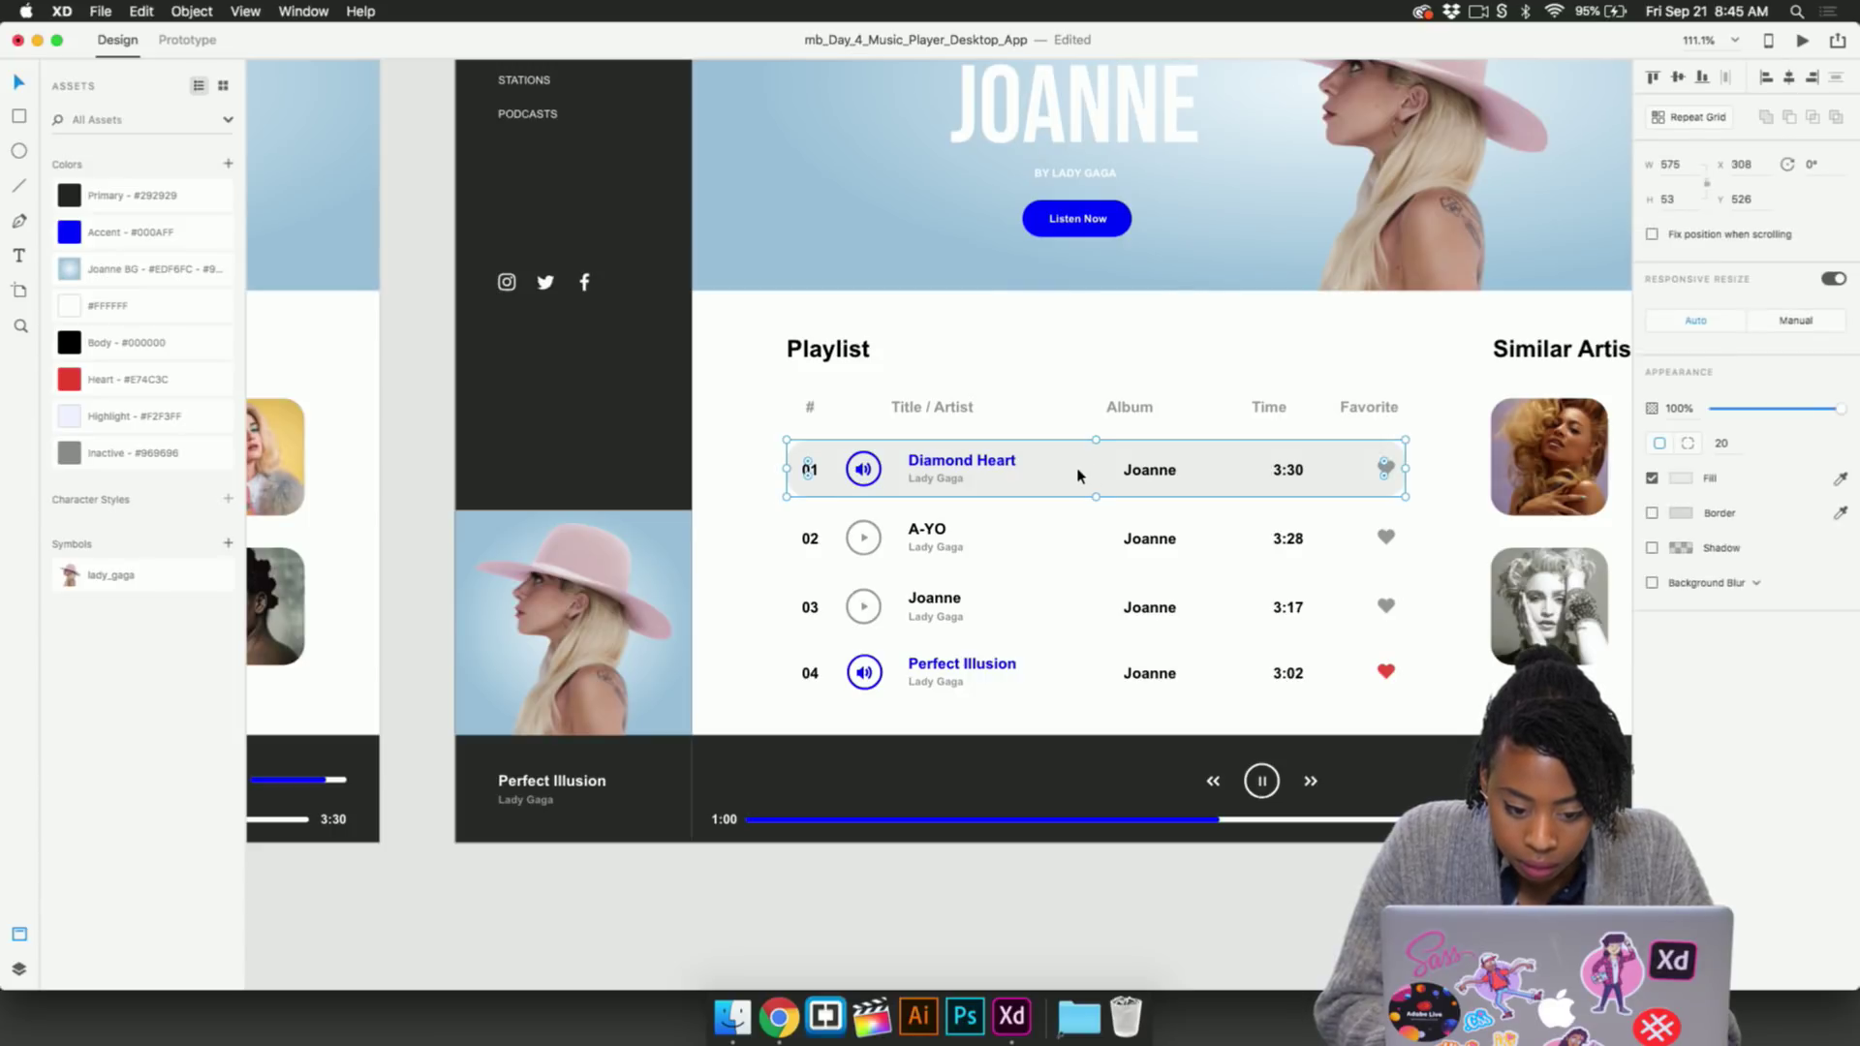
click(1085, 678)
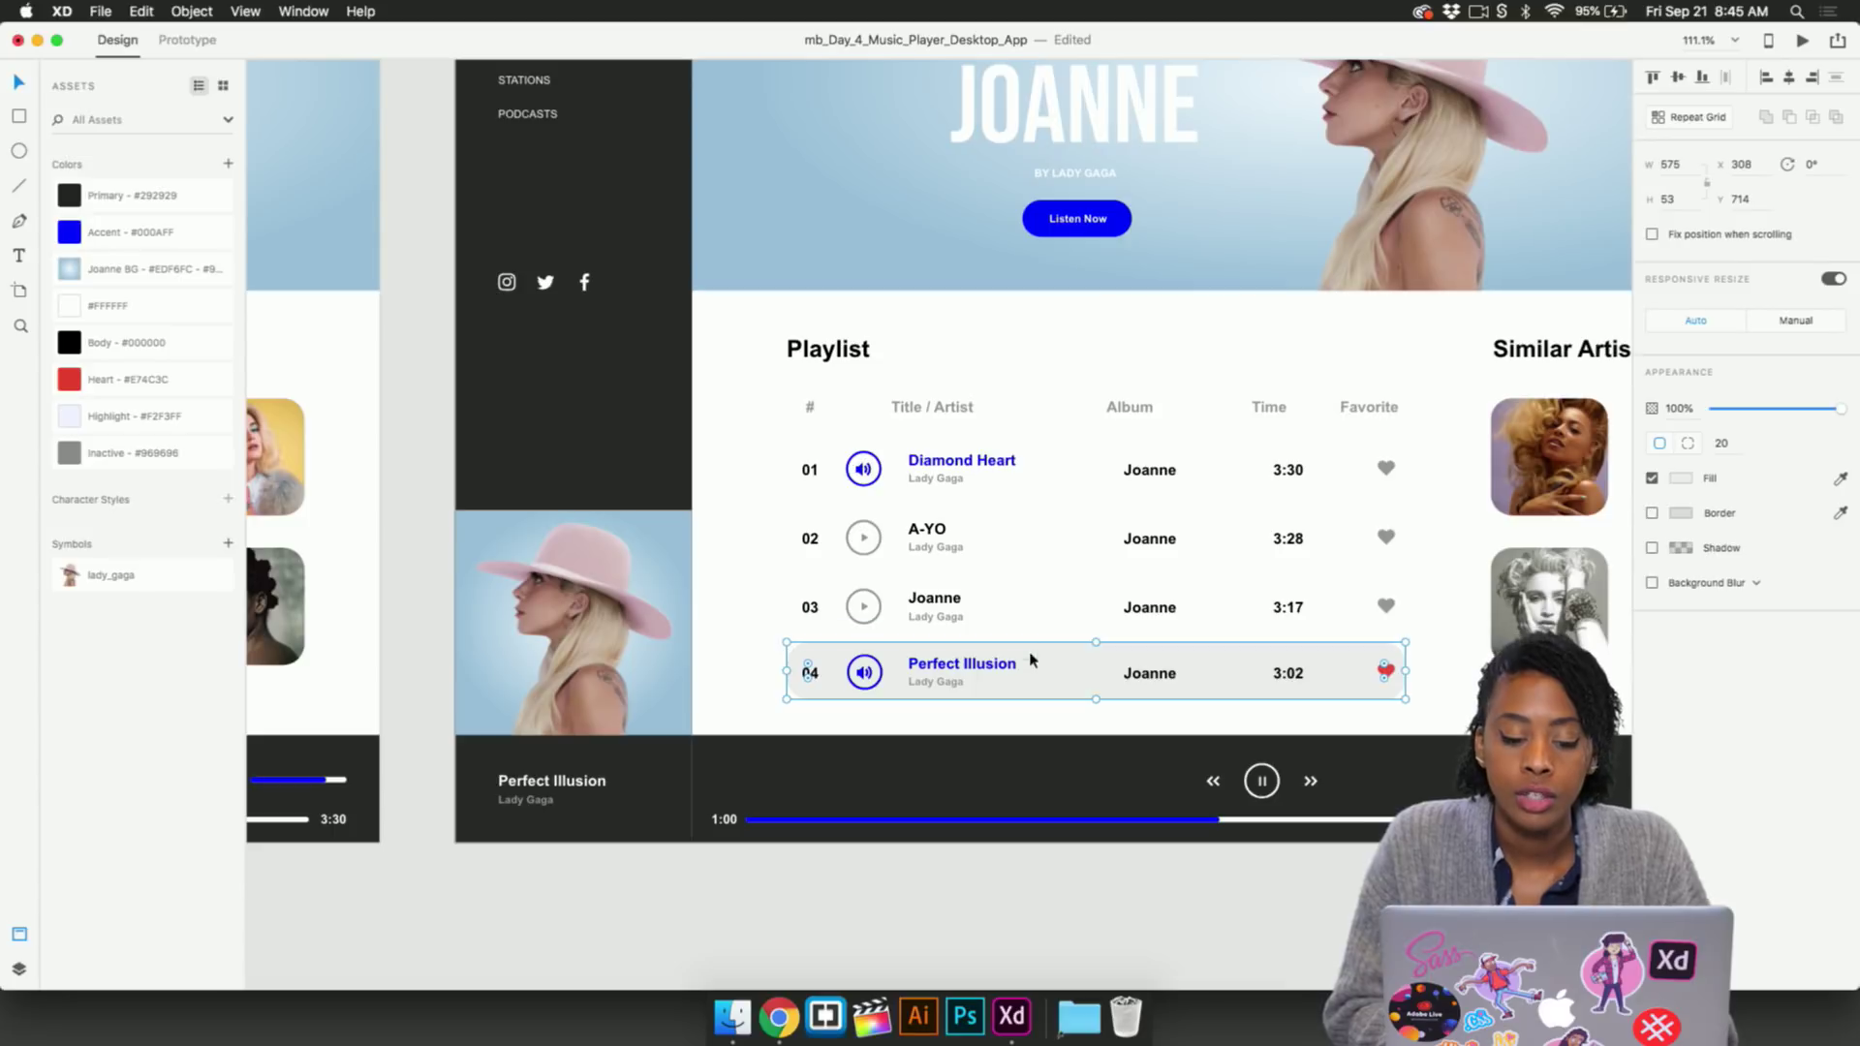
Recolor the Diamond Heart title on the duplicated artboard with the Body color #000000
scroll(983, 466, up, 5)
double_click(978, 467)
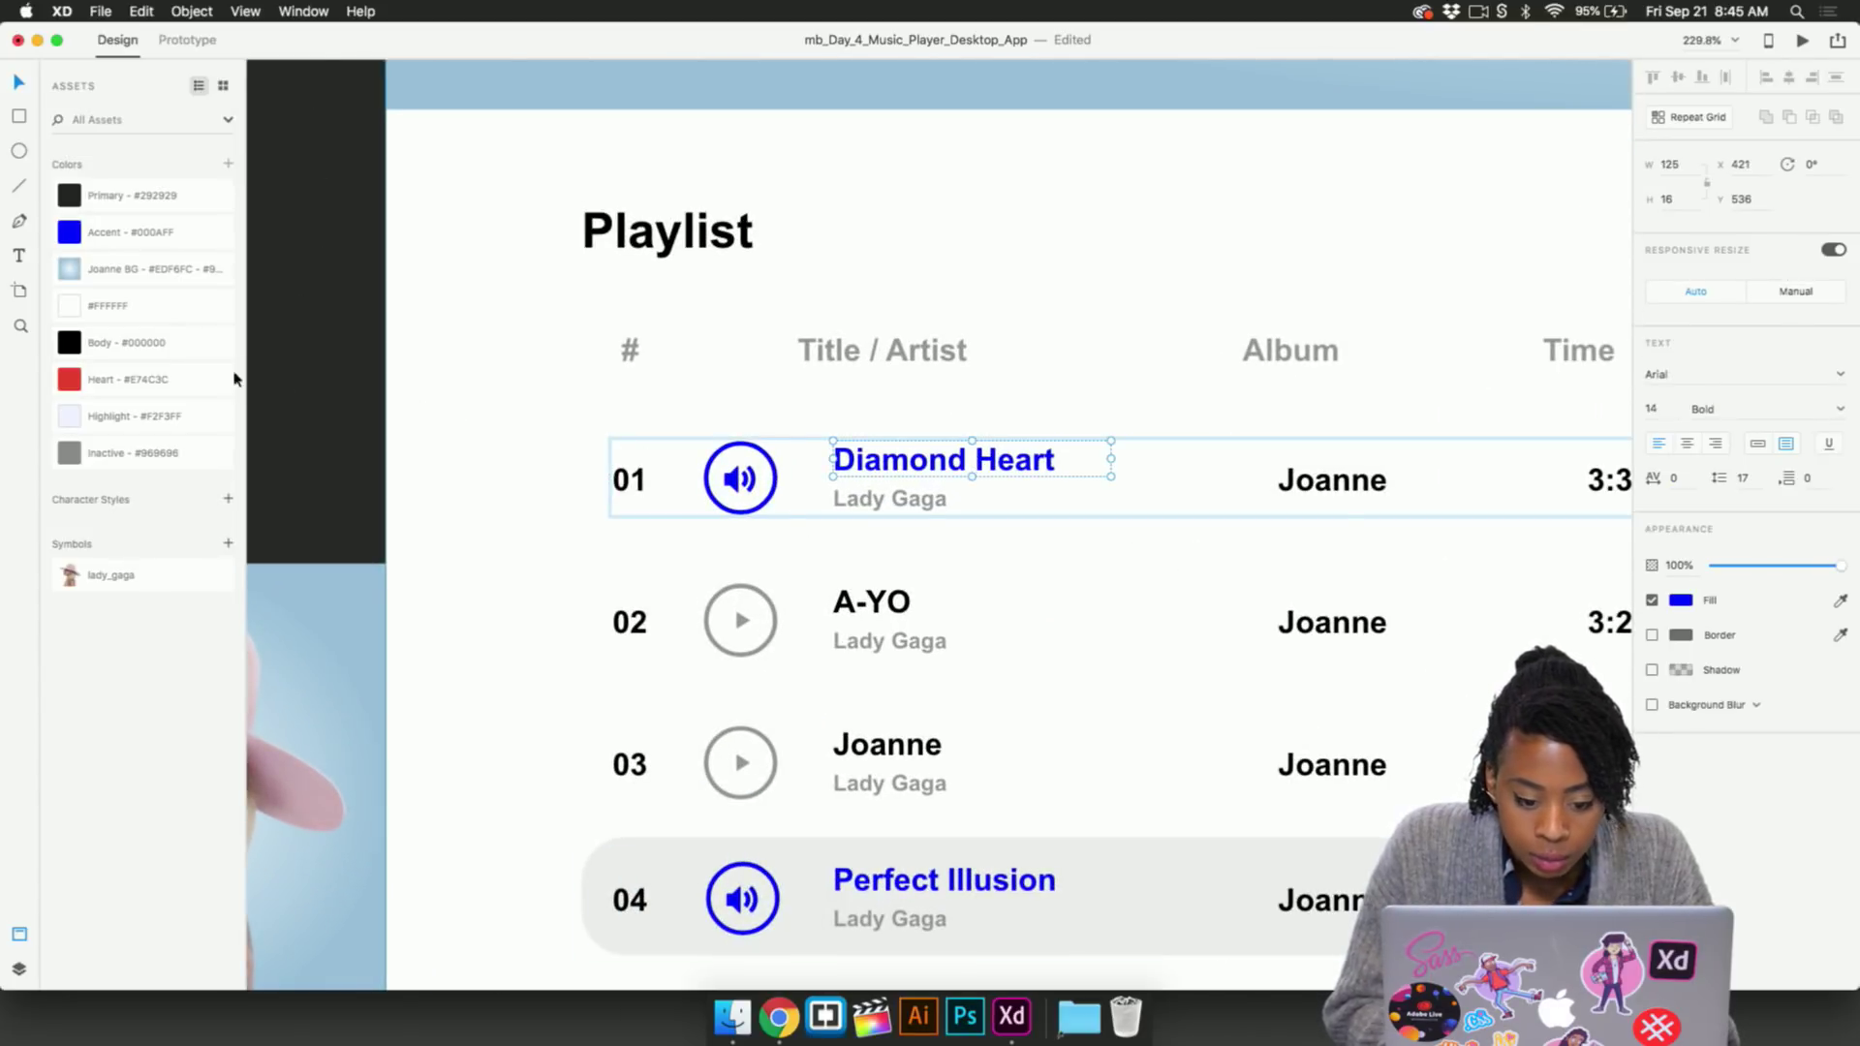
click(107, 343)
Duplicate the A-YO row's grey play icon, take the copy out of its group, and place it next to Diamond Heart's speaker icon
click(773, 501)
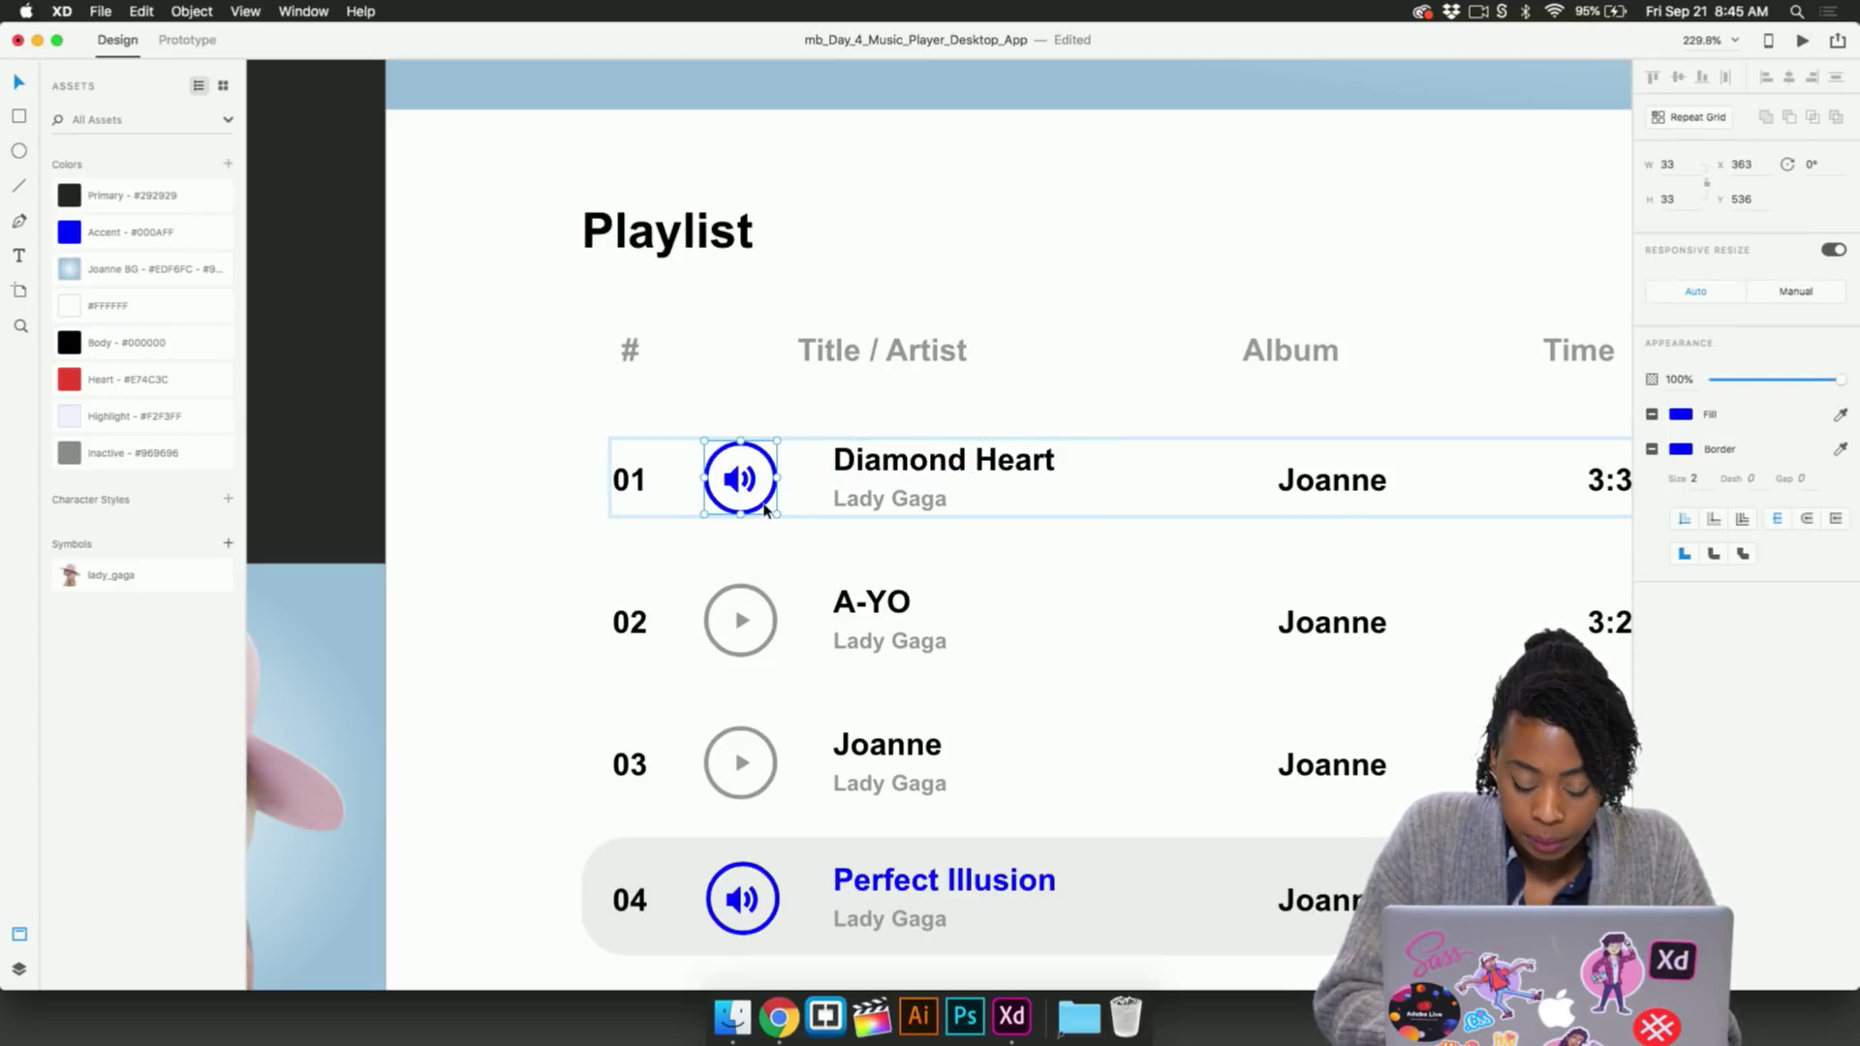
click(756, 589)
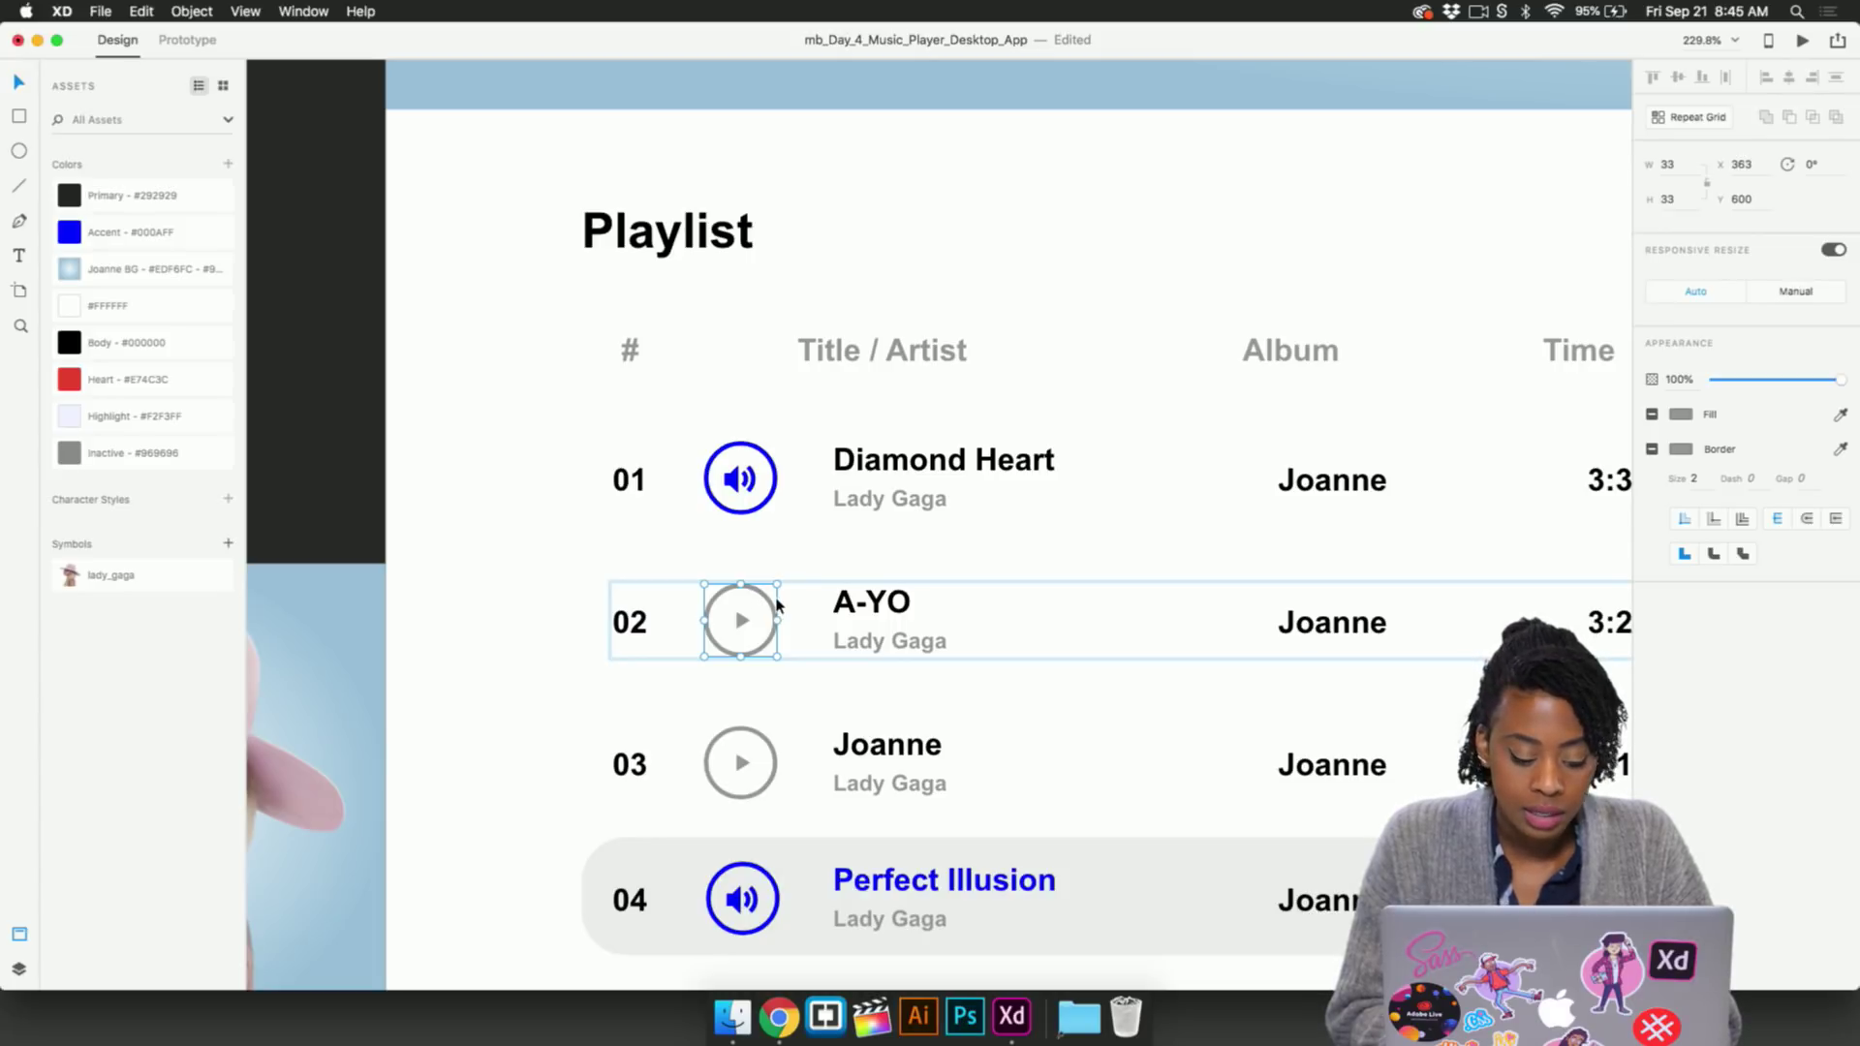
drag(741, 623, 812, 612)
scroll(1043, 642, down, 3)
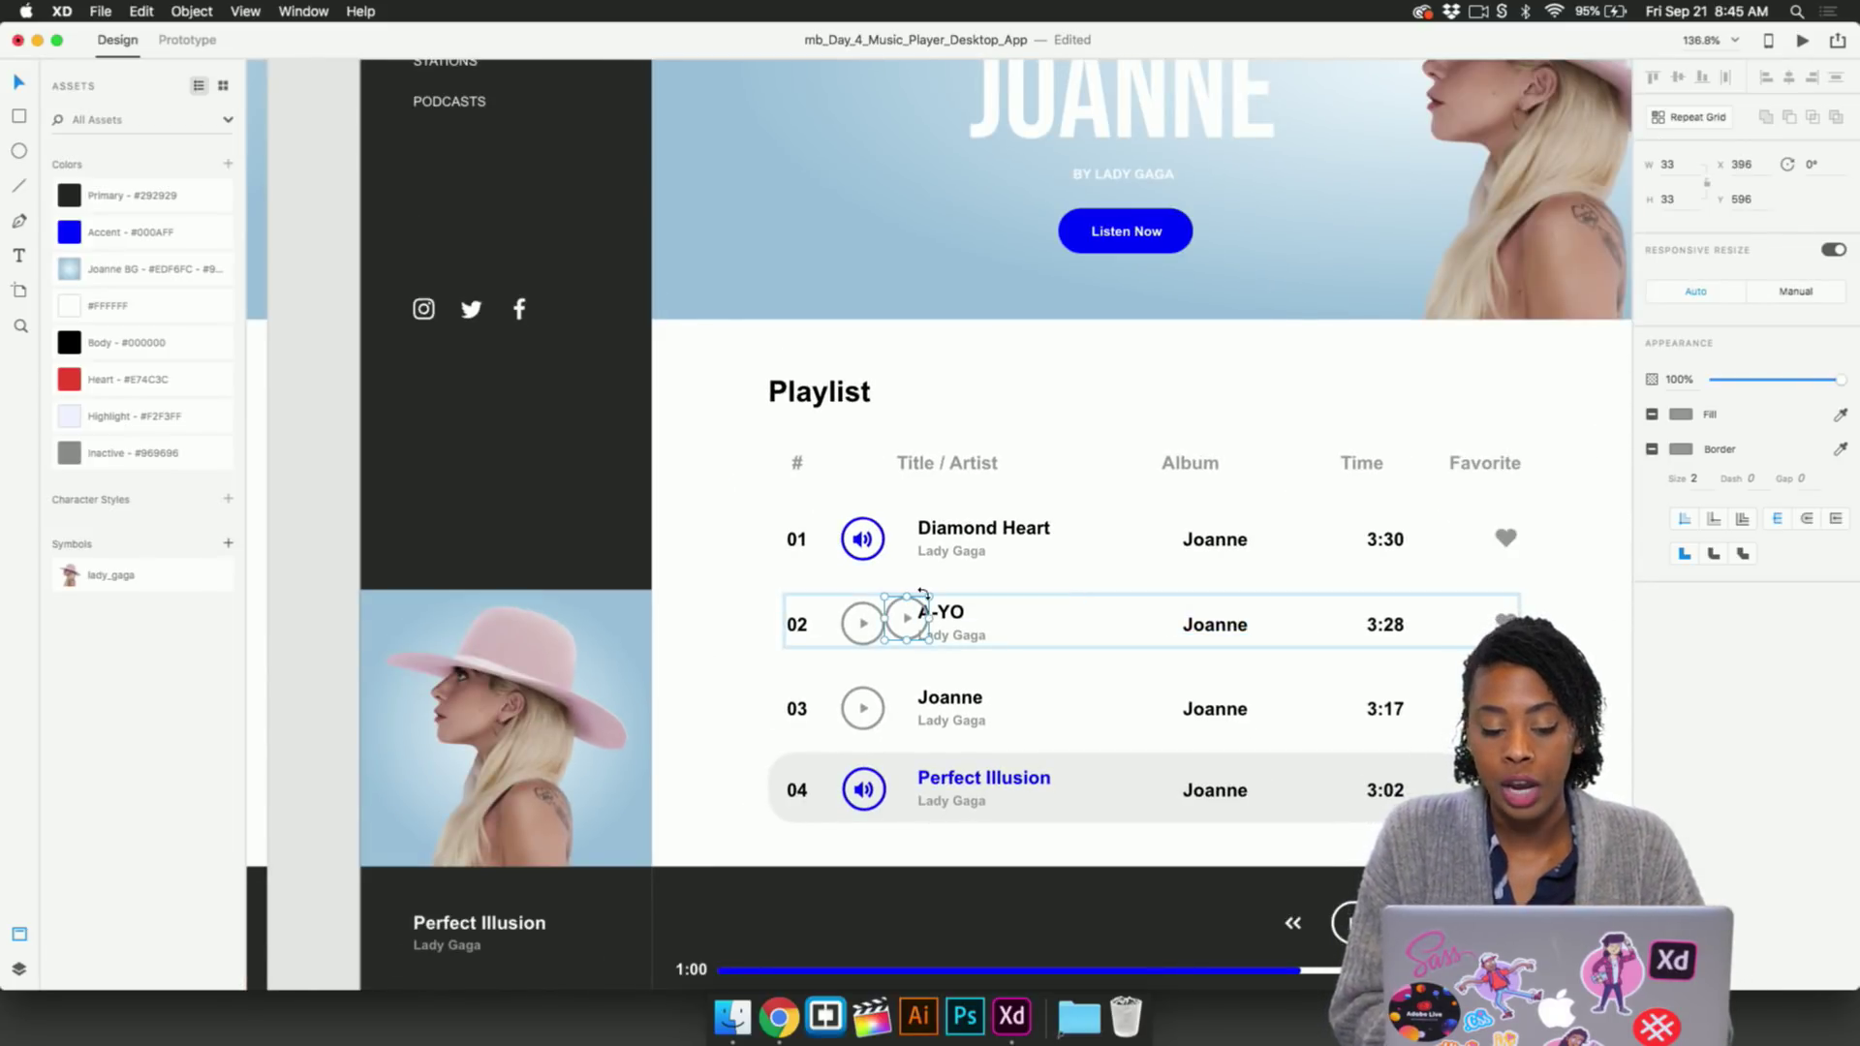
scroll(924, 594, up, 5)
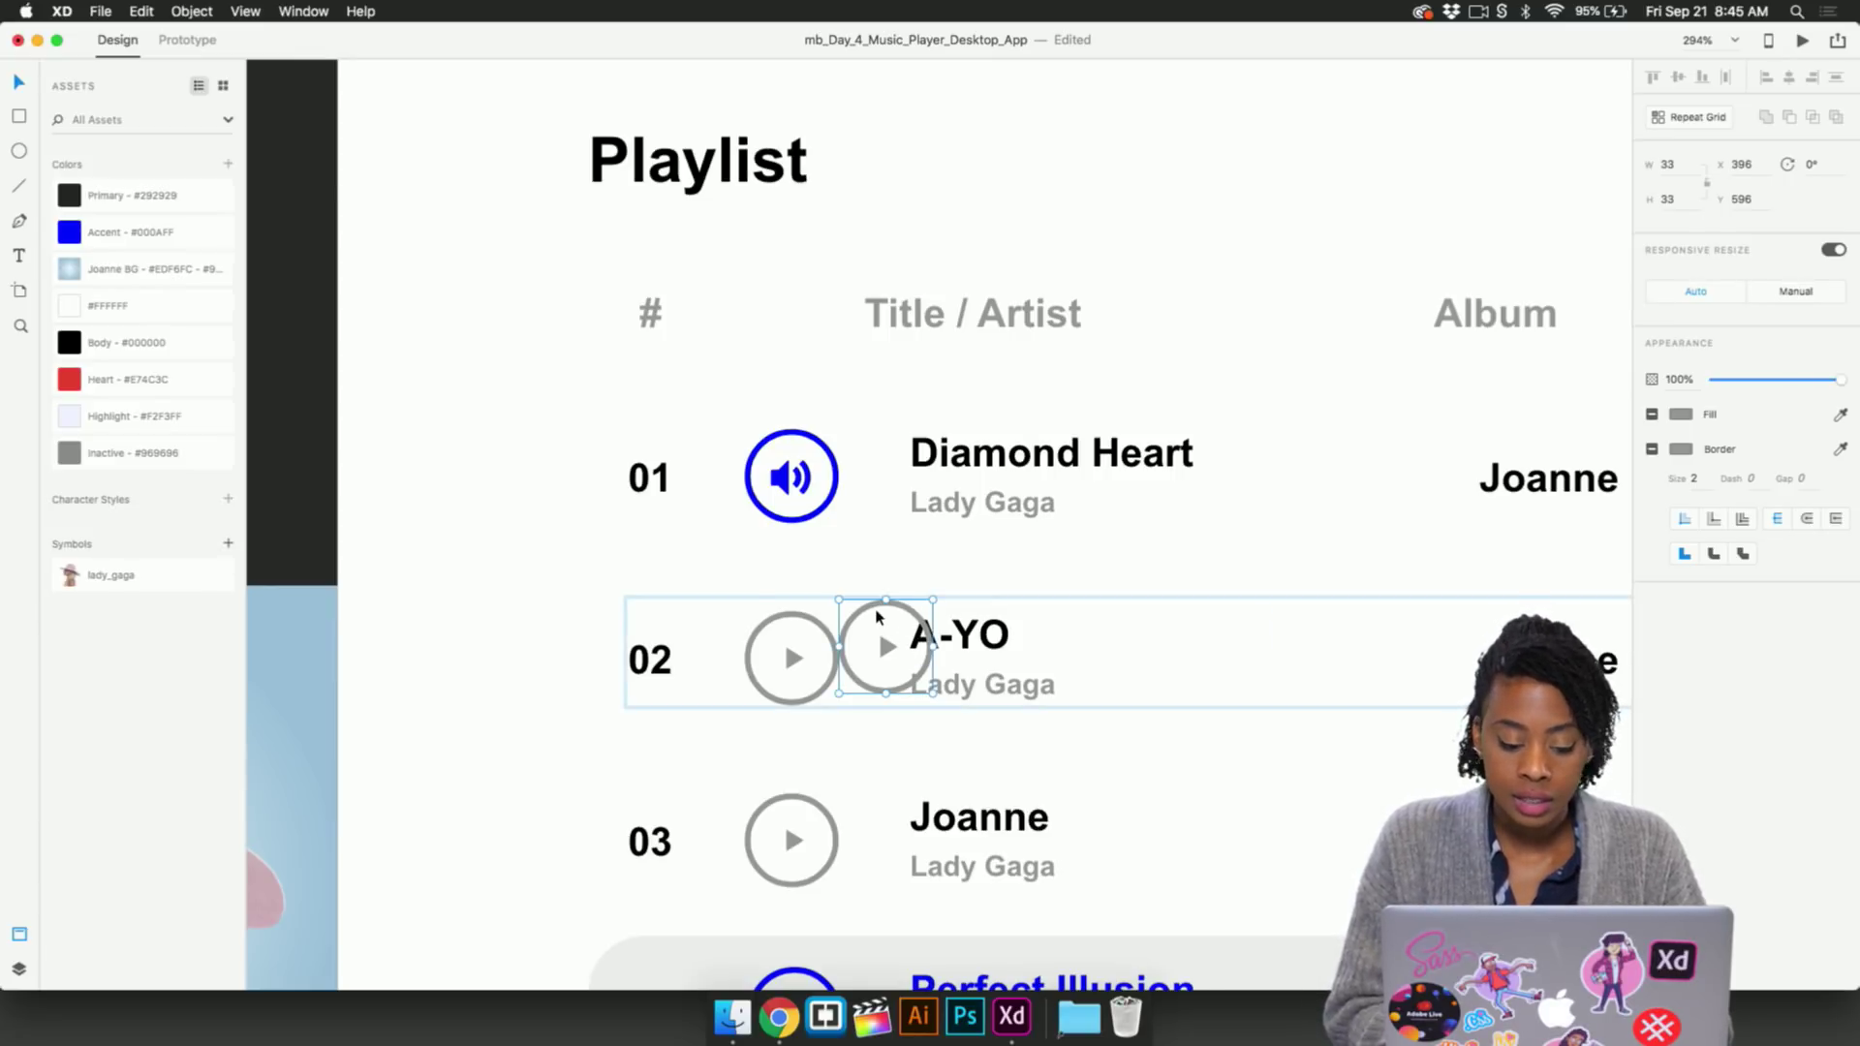
key(Delete)
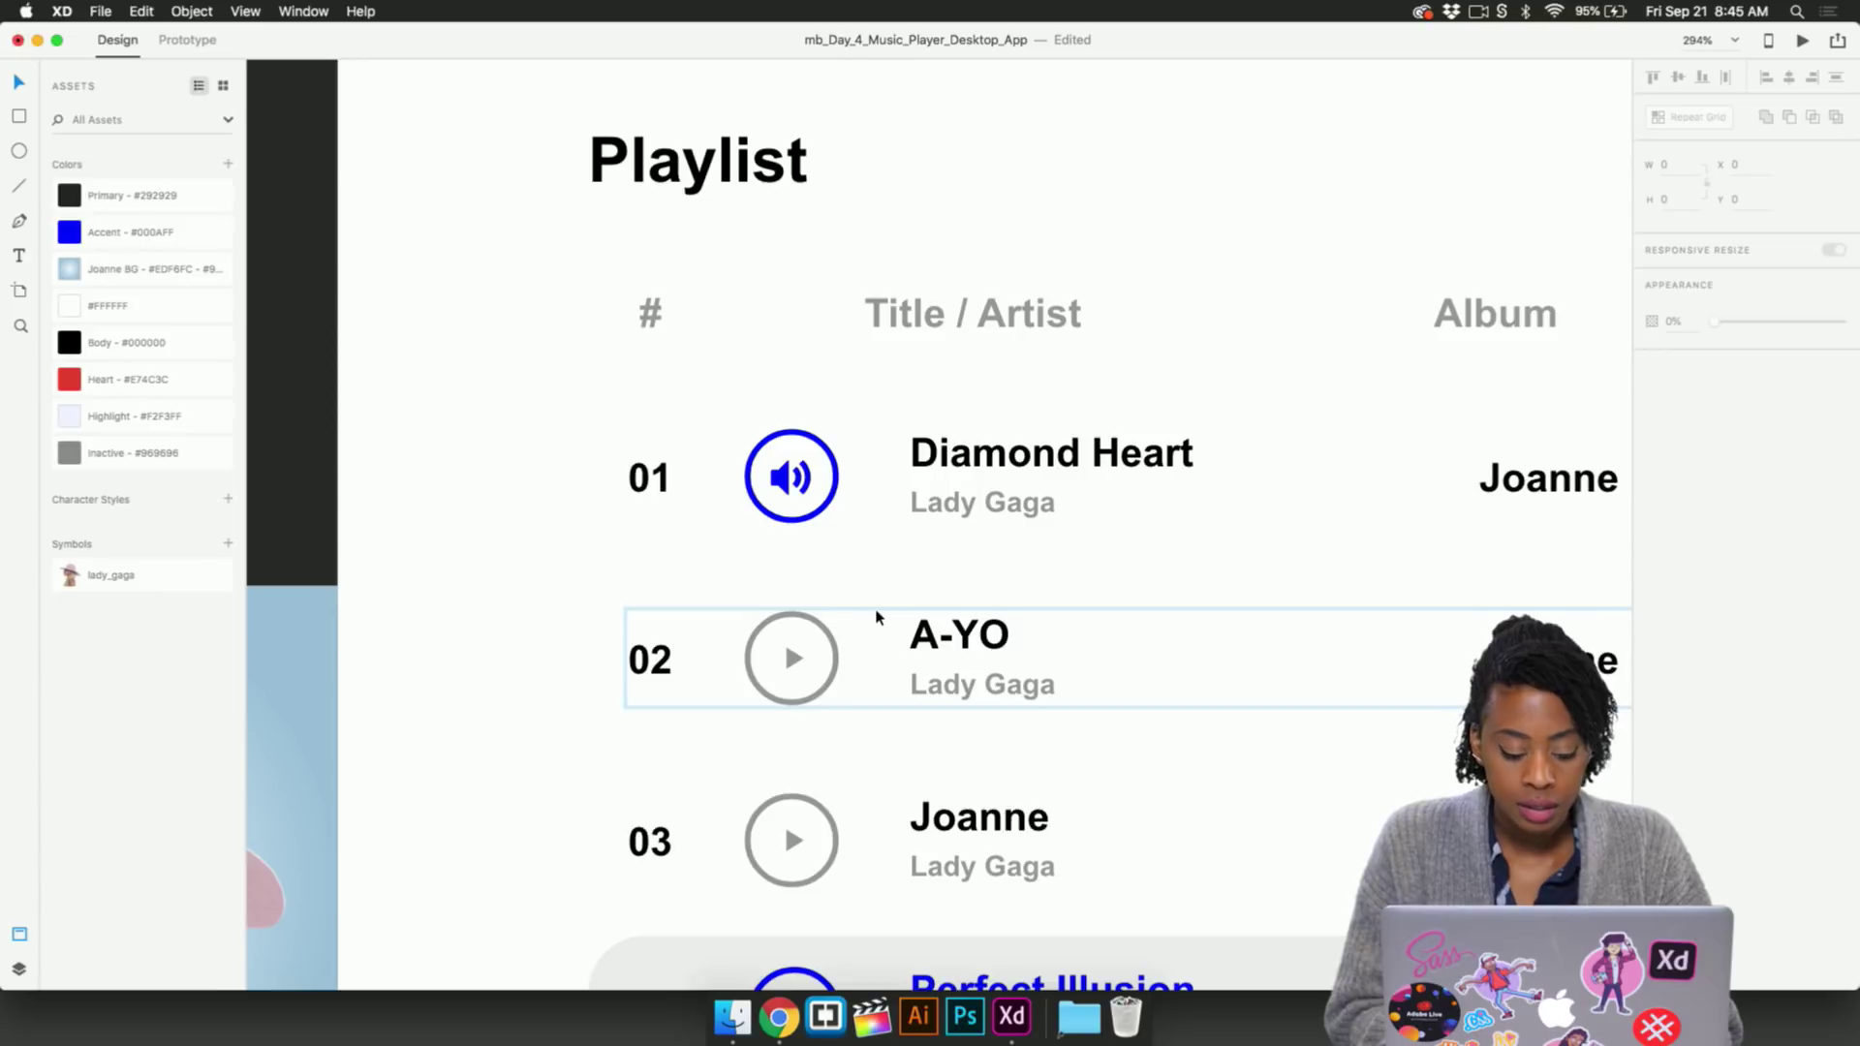
key(super+z)
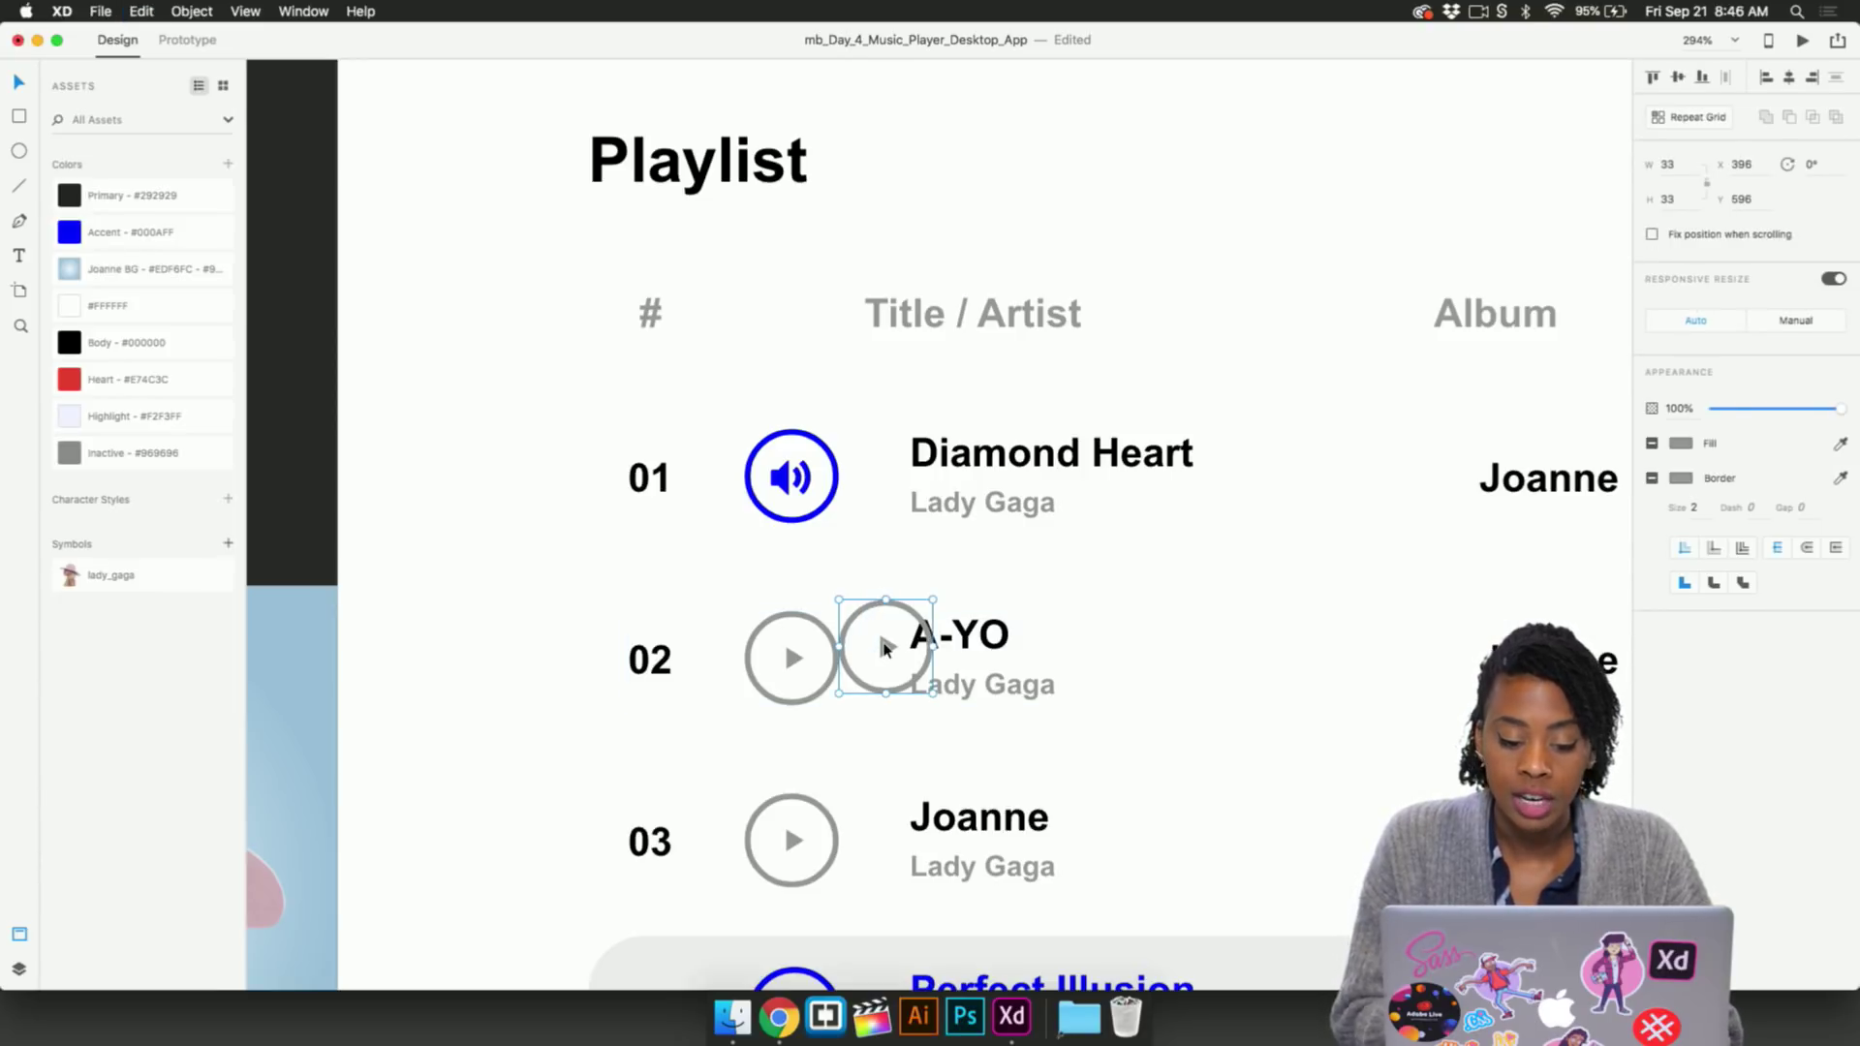
drag(884, 650, 881, 542)
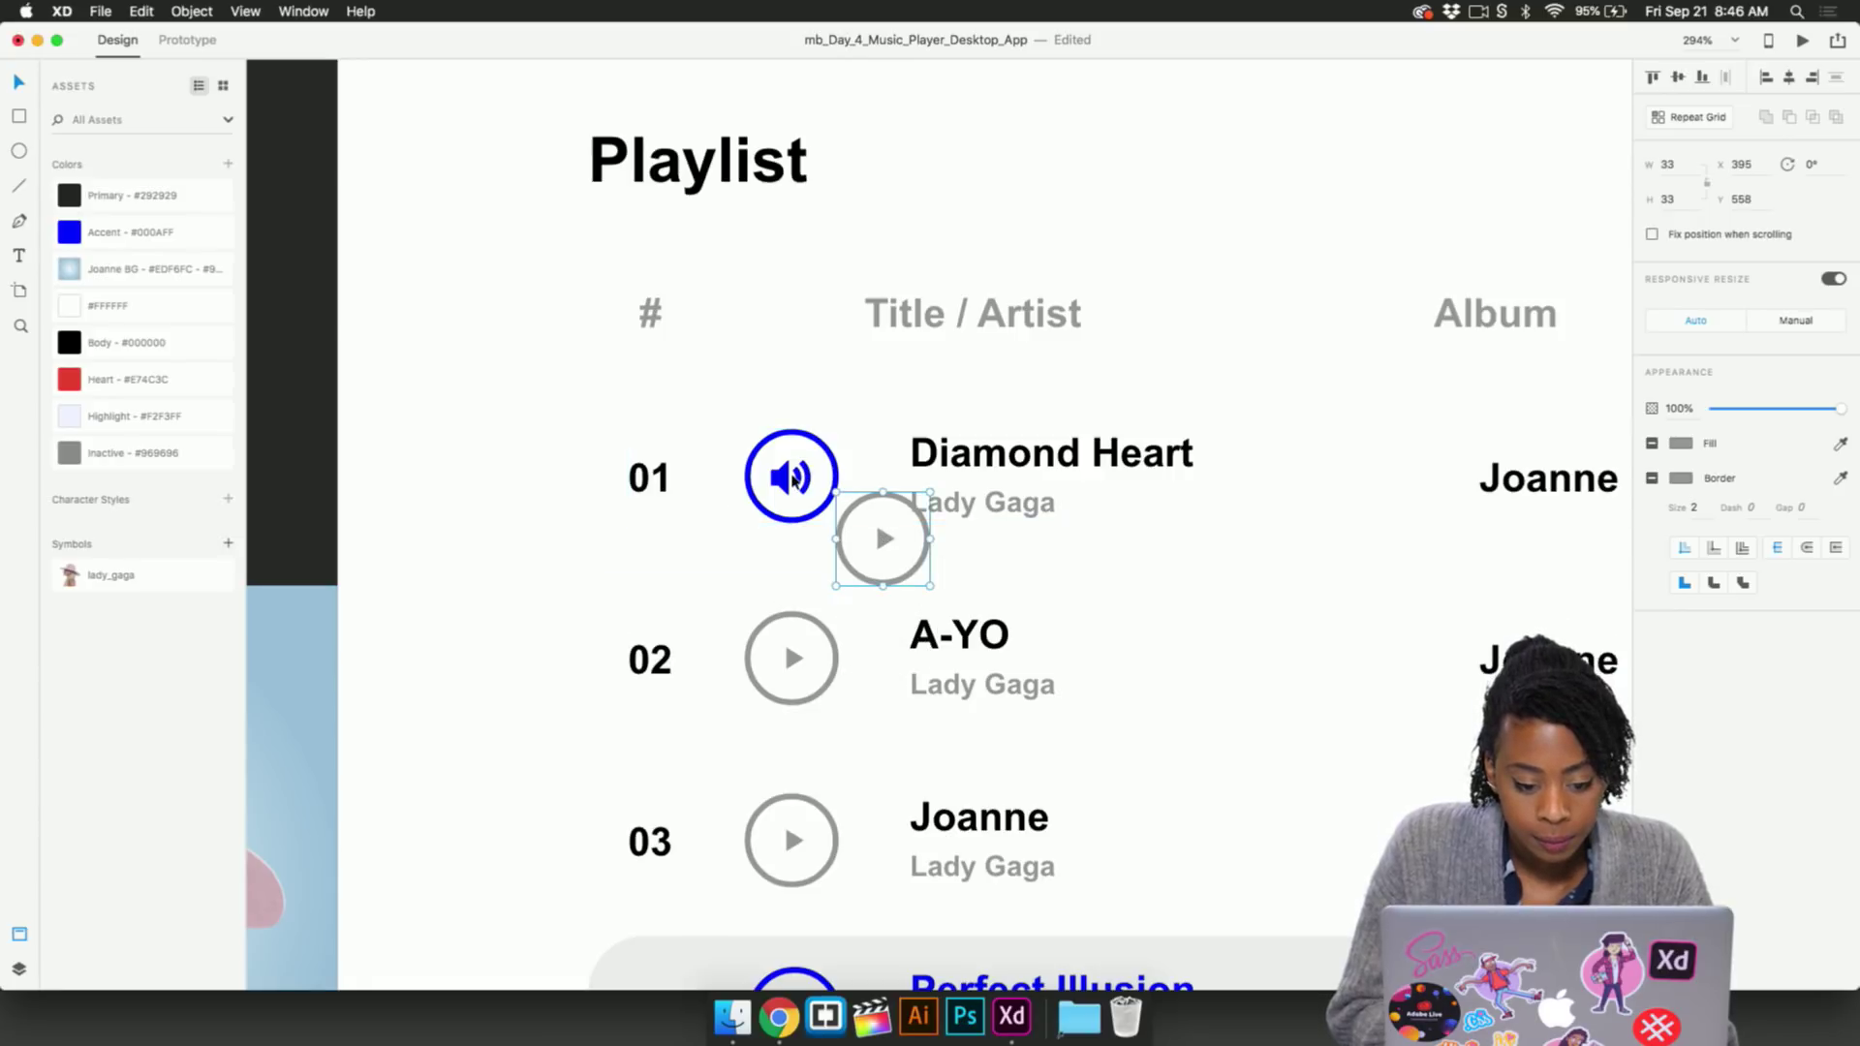
Move the copied play icon level with Diamond Heart's speaker icon and delete the blue speaker icon
click(789, 390)
double_click(794, 479)
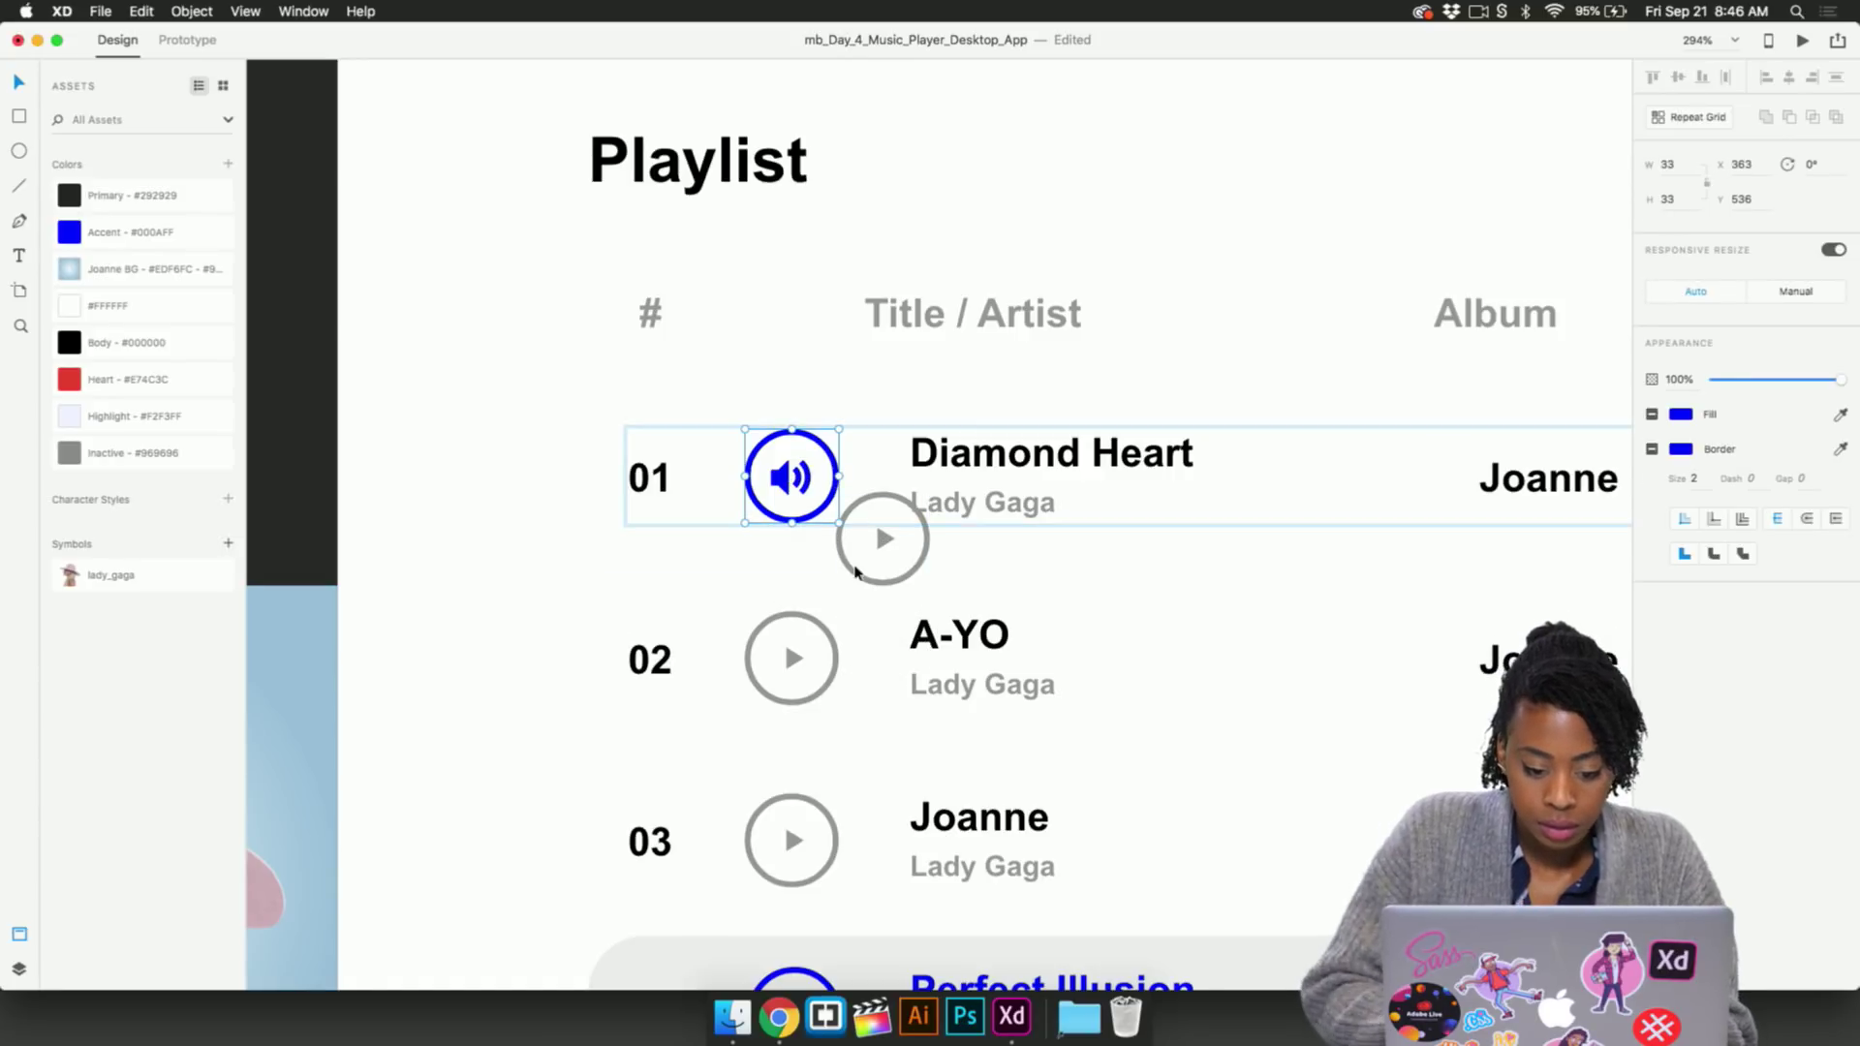
drag(884, 549, 762, 485)
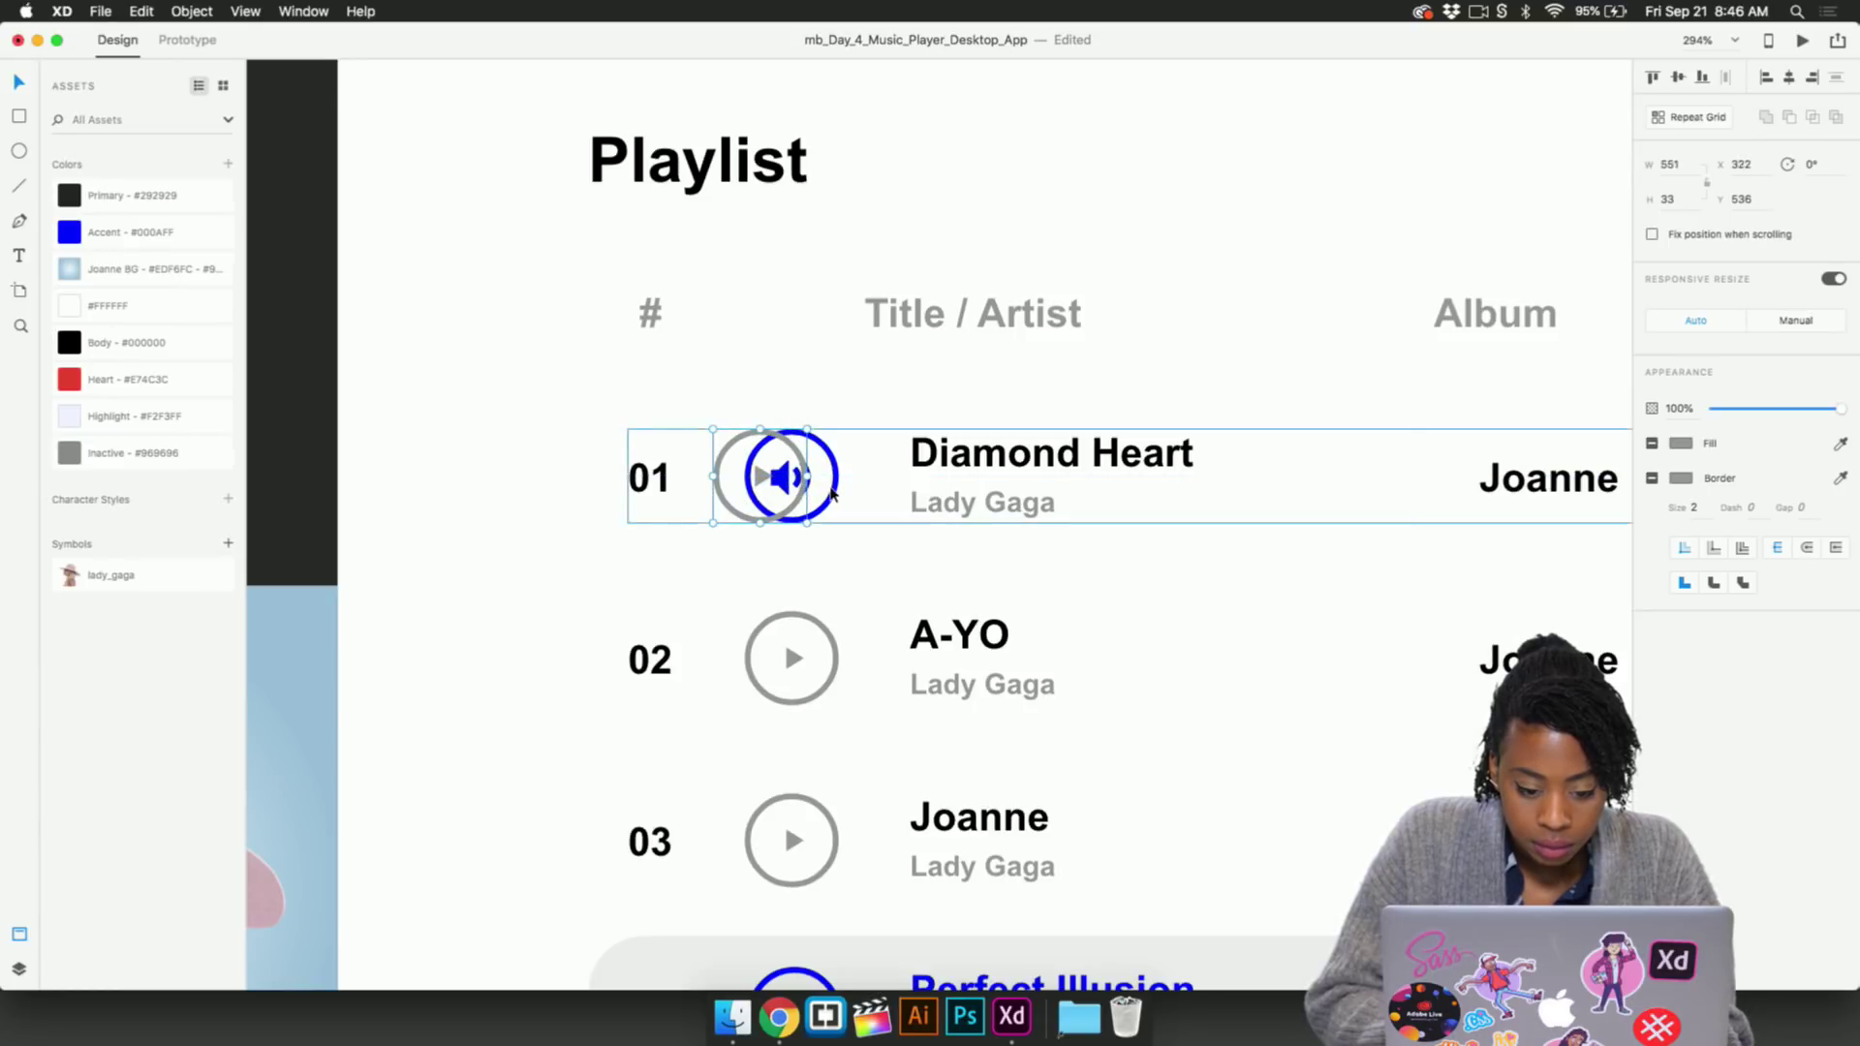
click(831, 492)
key(Delete)
Put the play icon inside the Diamond Heart row's group and align it with the play icons below
drag(763, 475, 802, 469)
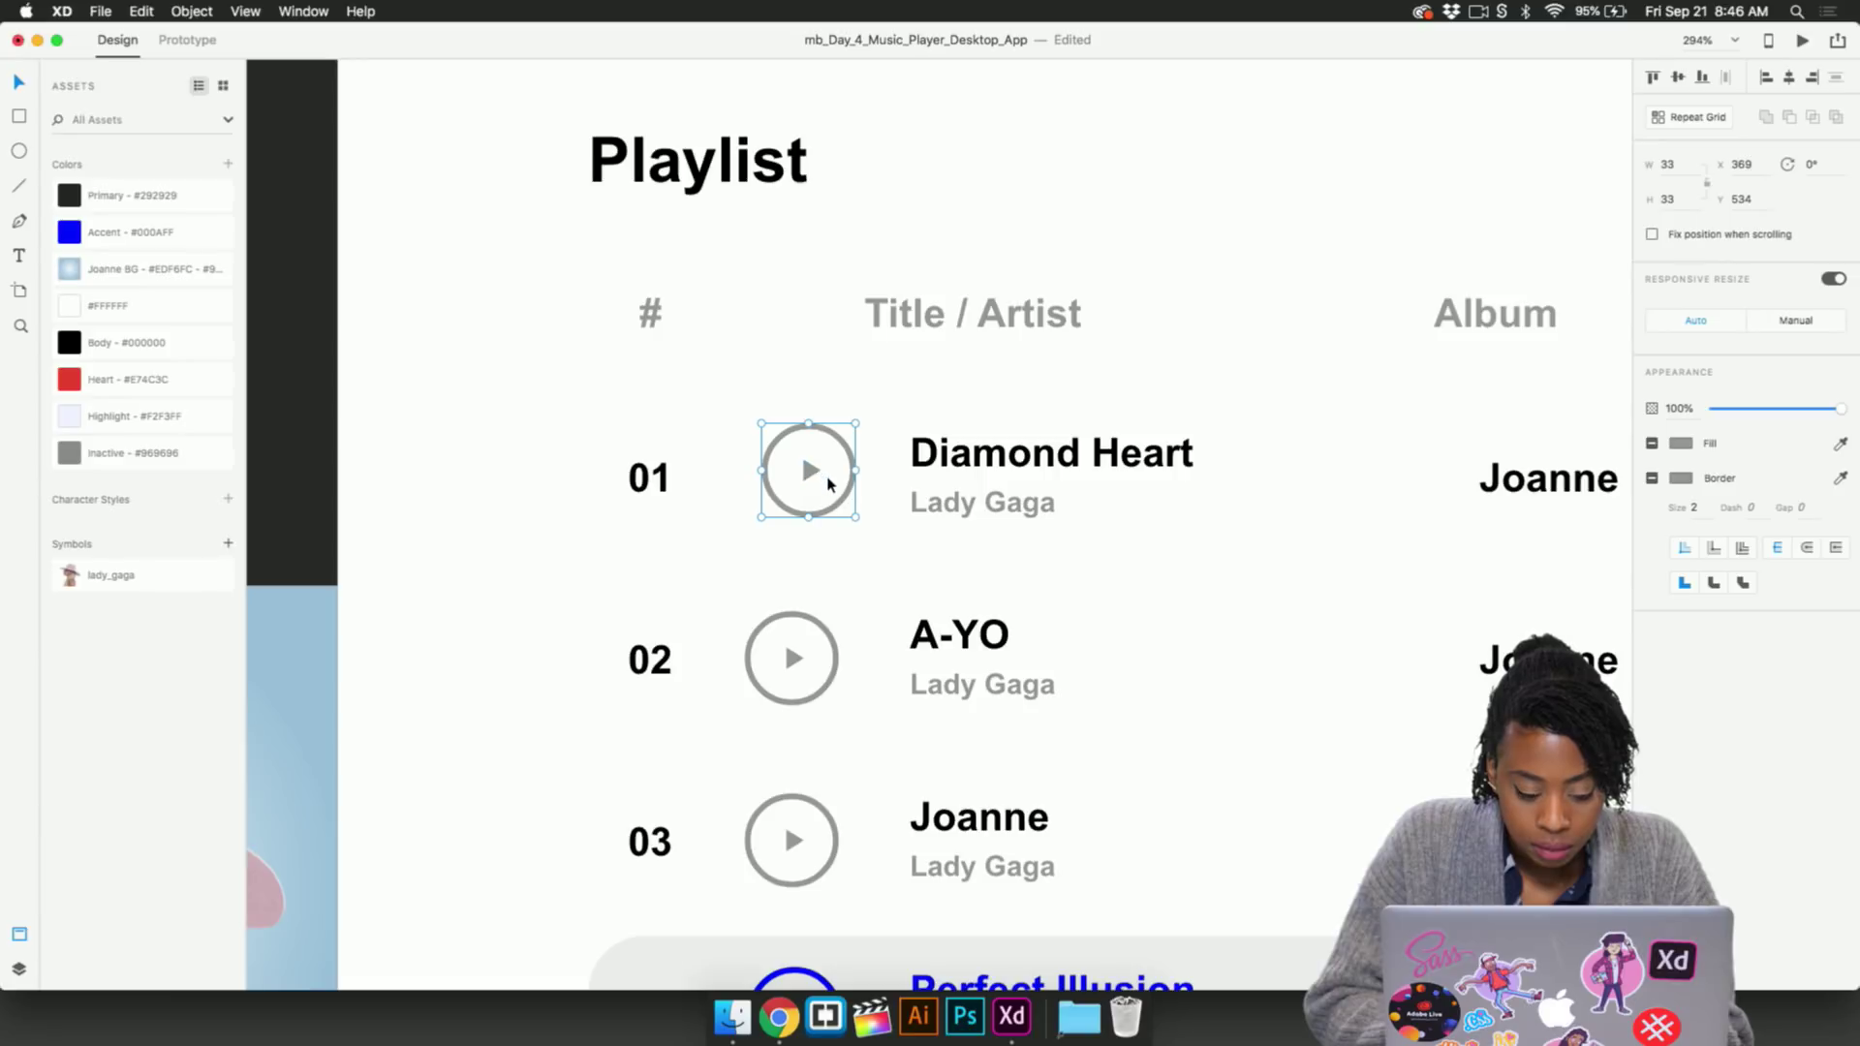
key(Delete)
click(911, 503)
key(super+z)
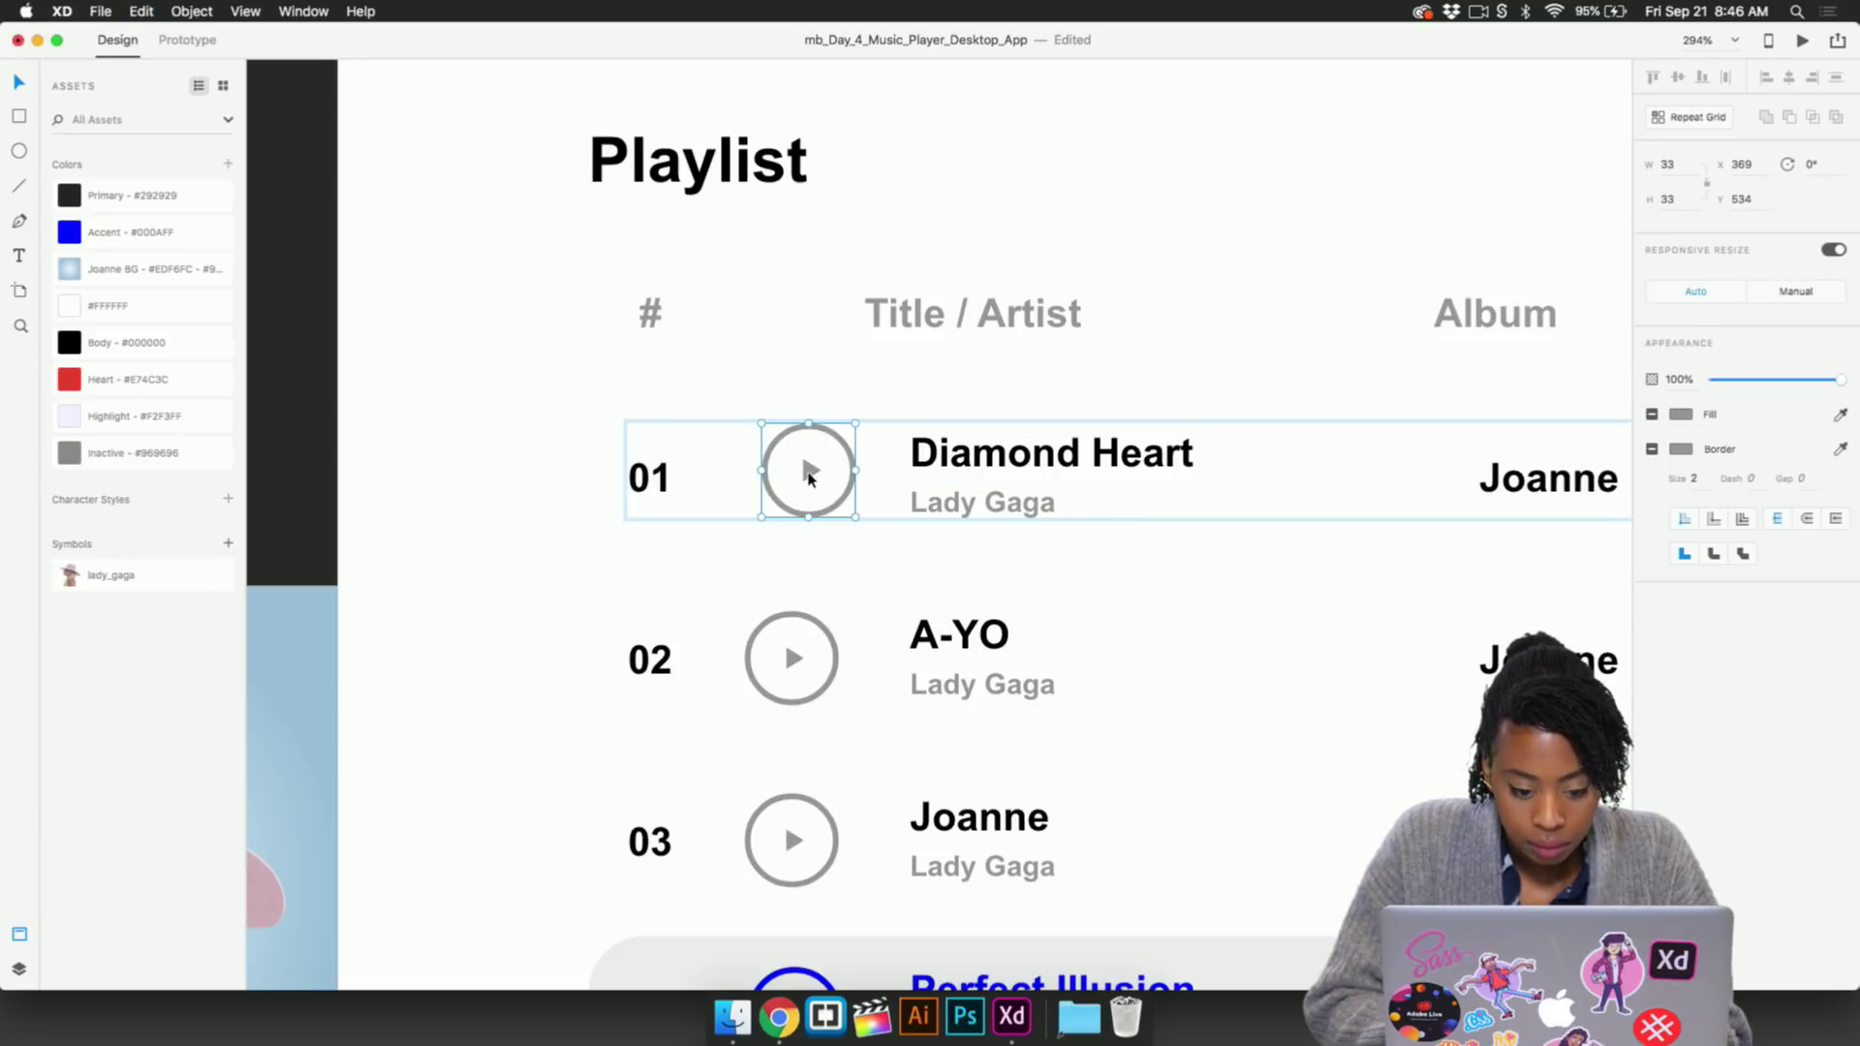
mouse_move(807, 475)
mouse_down()
mouse_move(790, 472)
mouse_move(791, 655)
mouse_move(781, 475)
mouse_up()
click(764, 563)
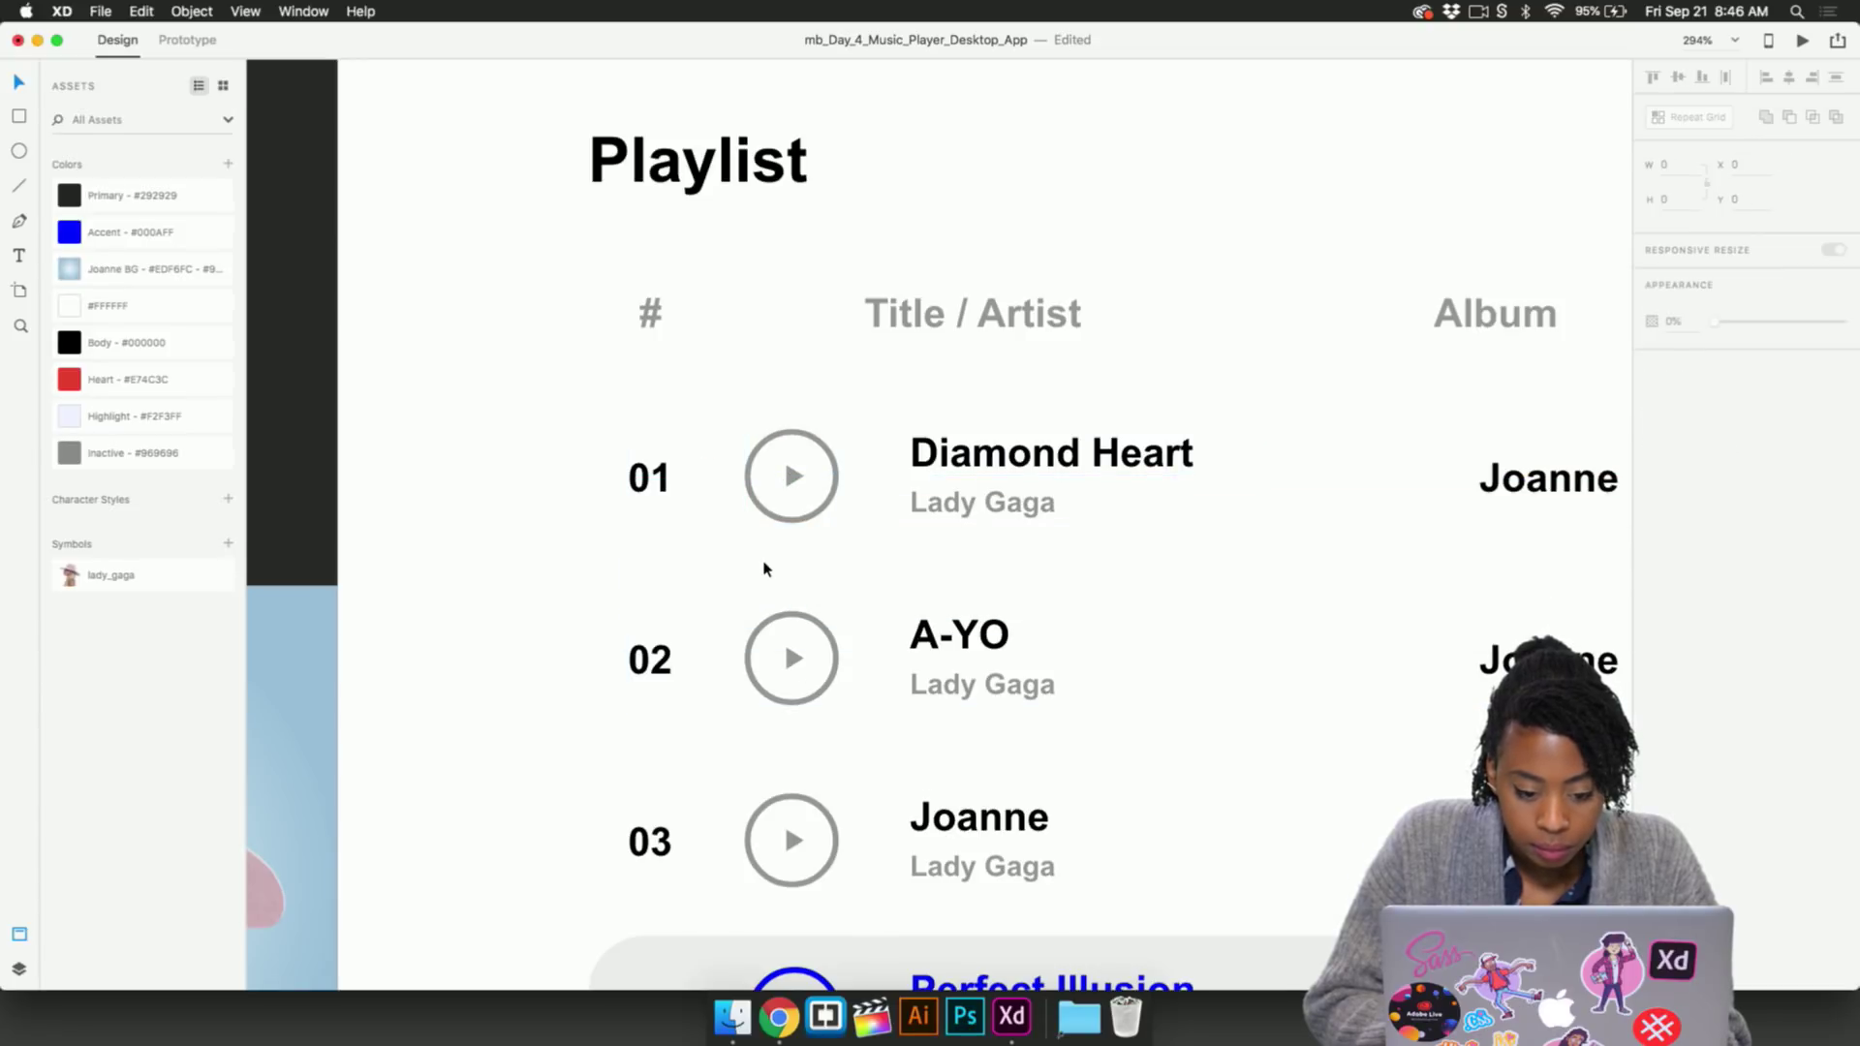
Recolor the highlight behind the Perfect Illusion row with the Highlight color #F2F3FF
scroll(781, 578, down, 5)
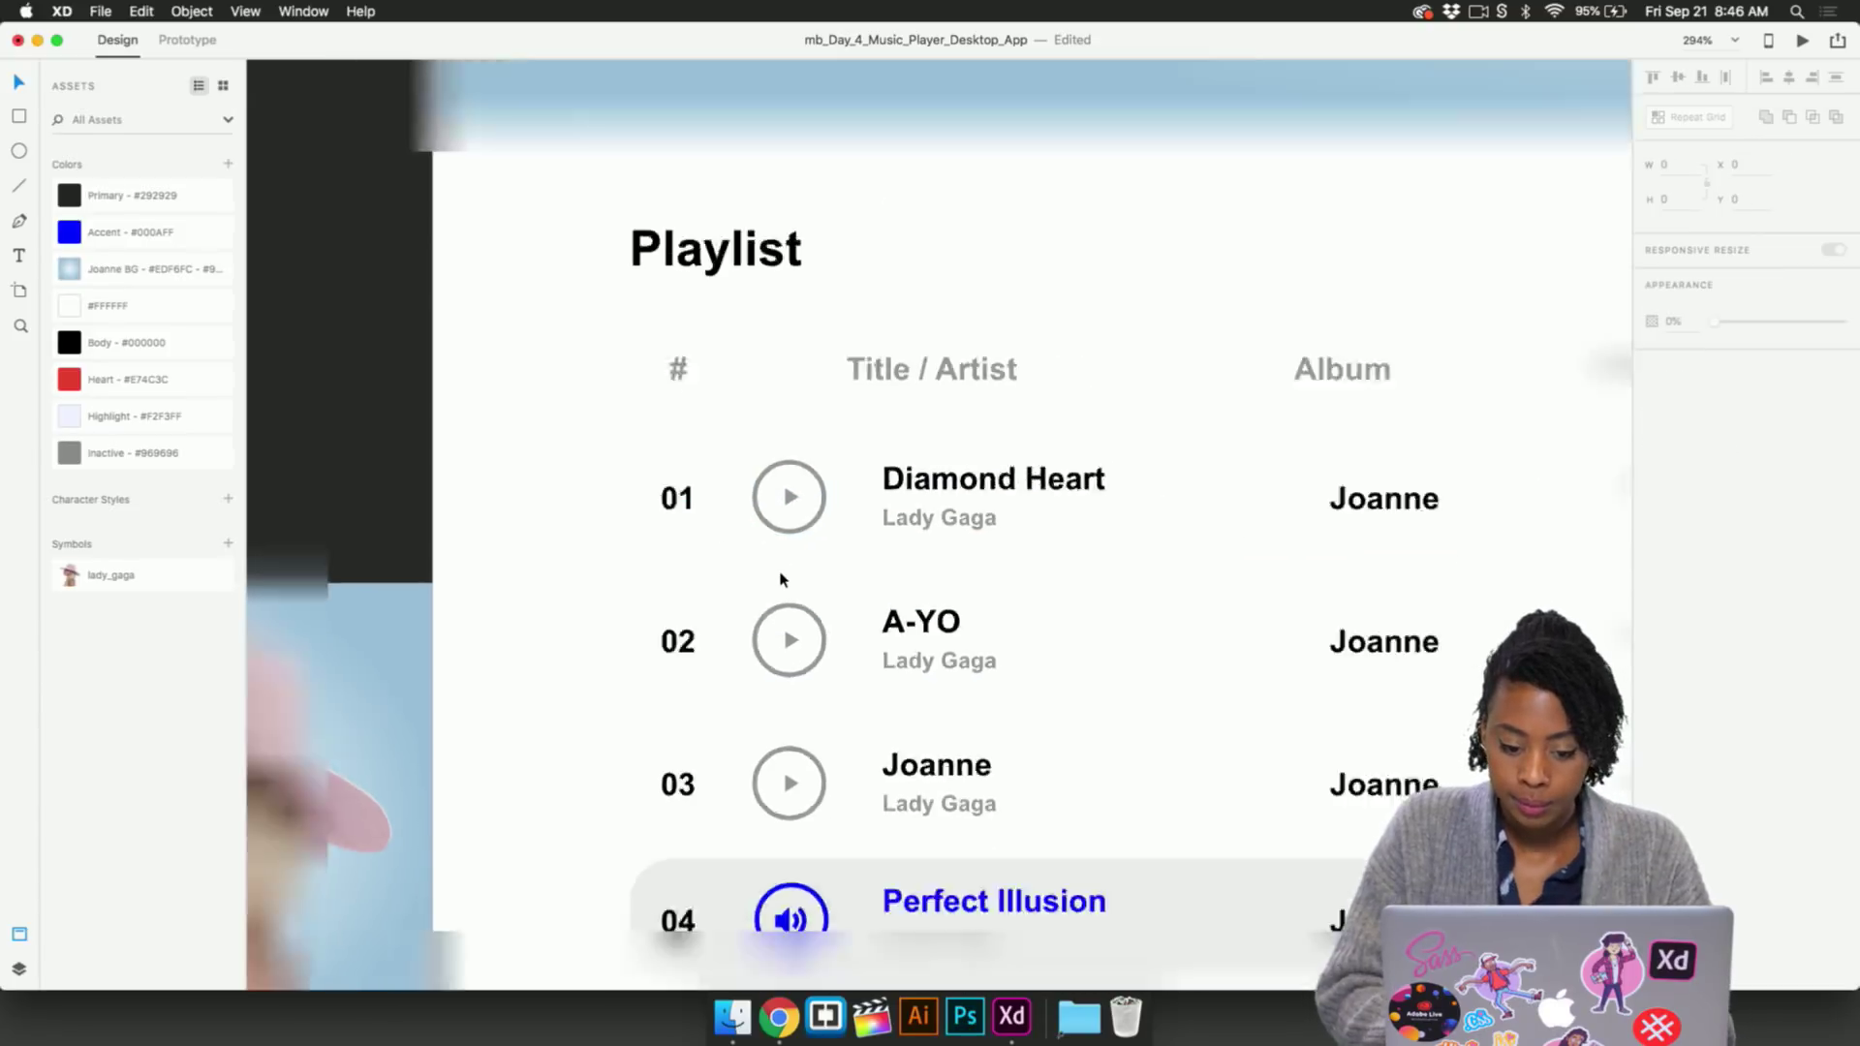
scroll(781, 578, down, 2)
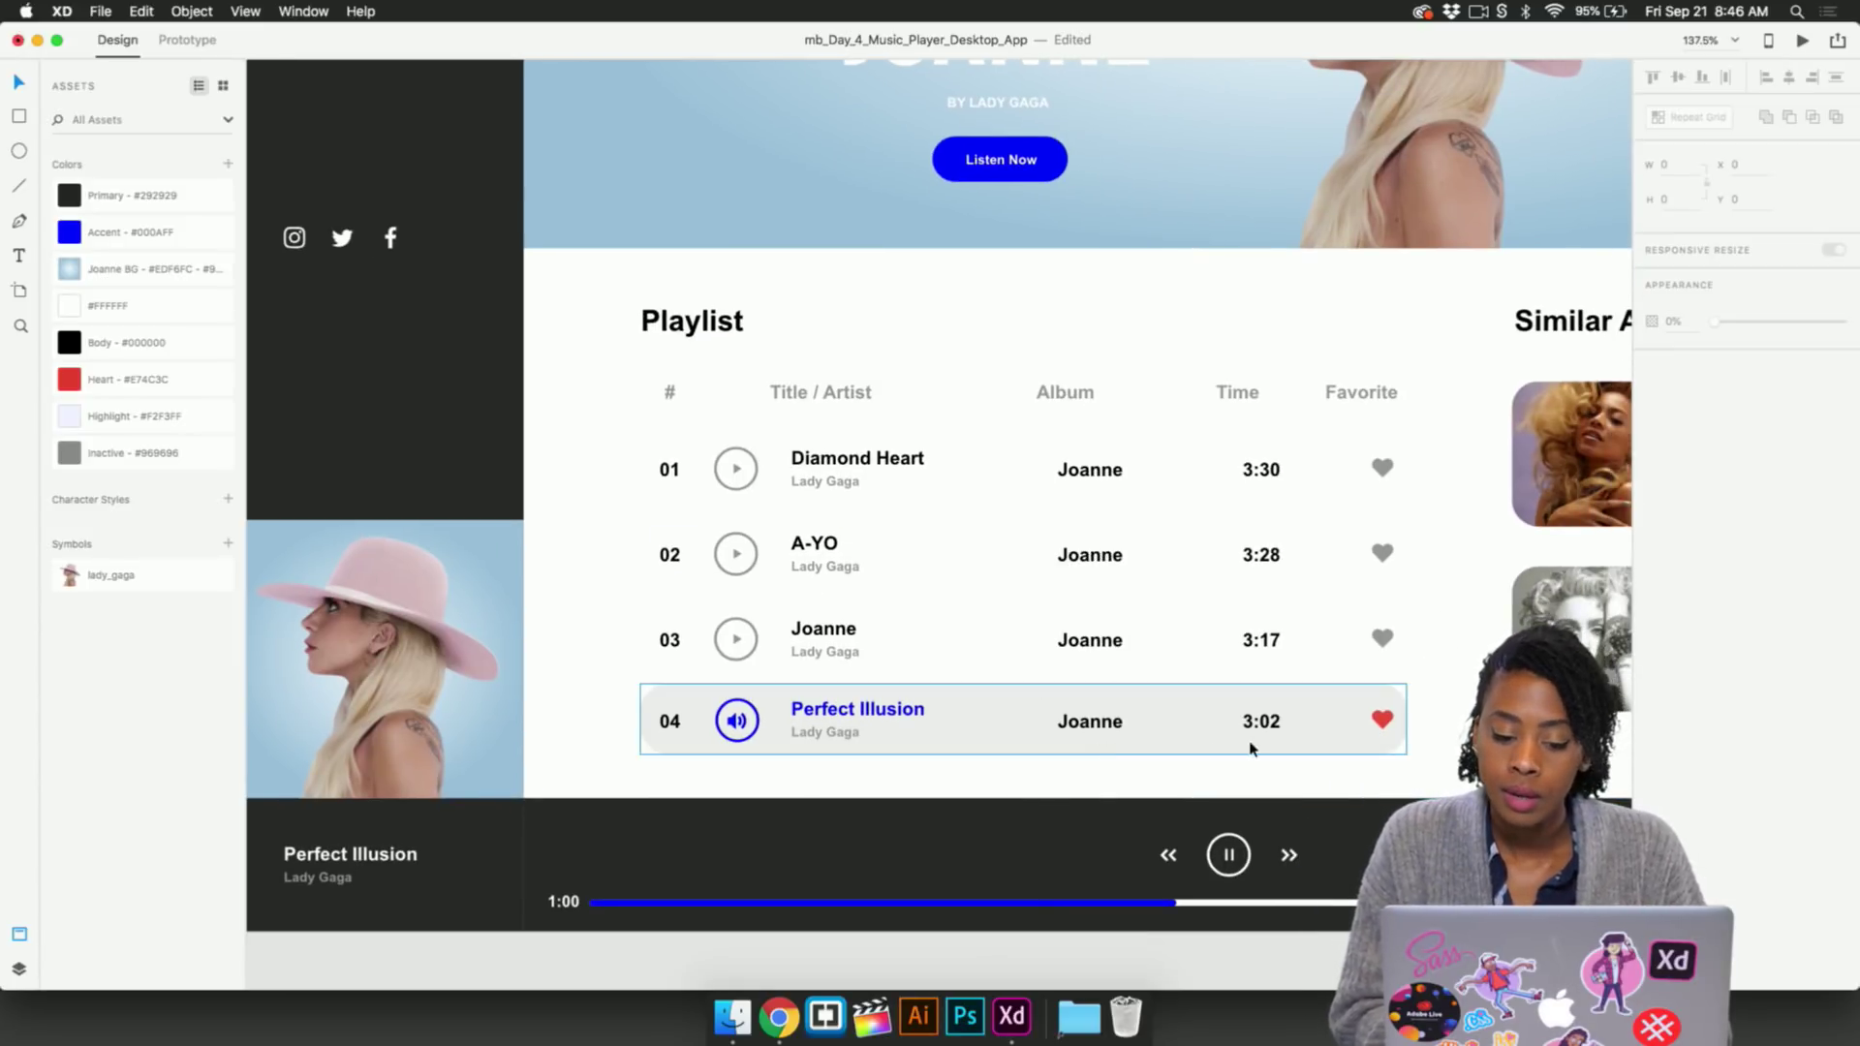
scroll(1245, 766, down, 2)
click(1025, 730)
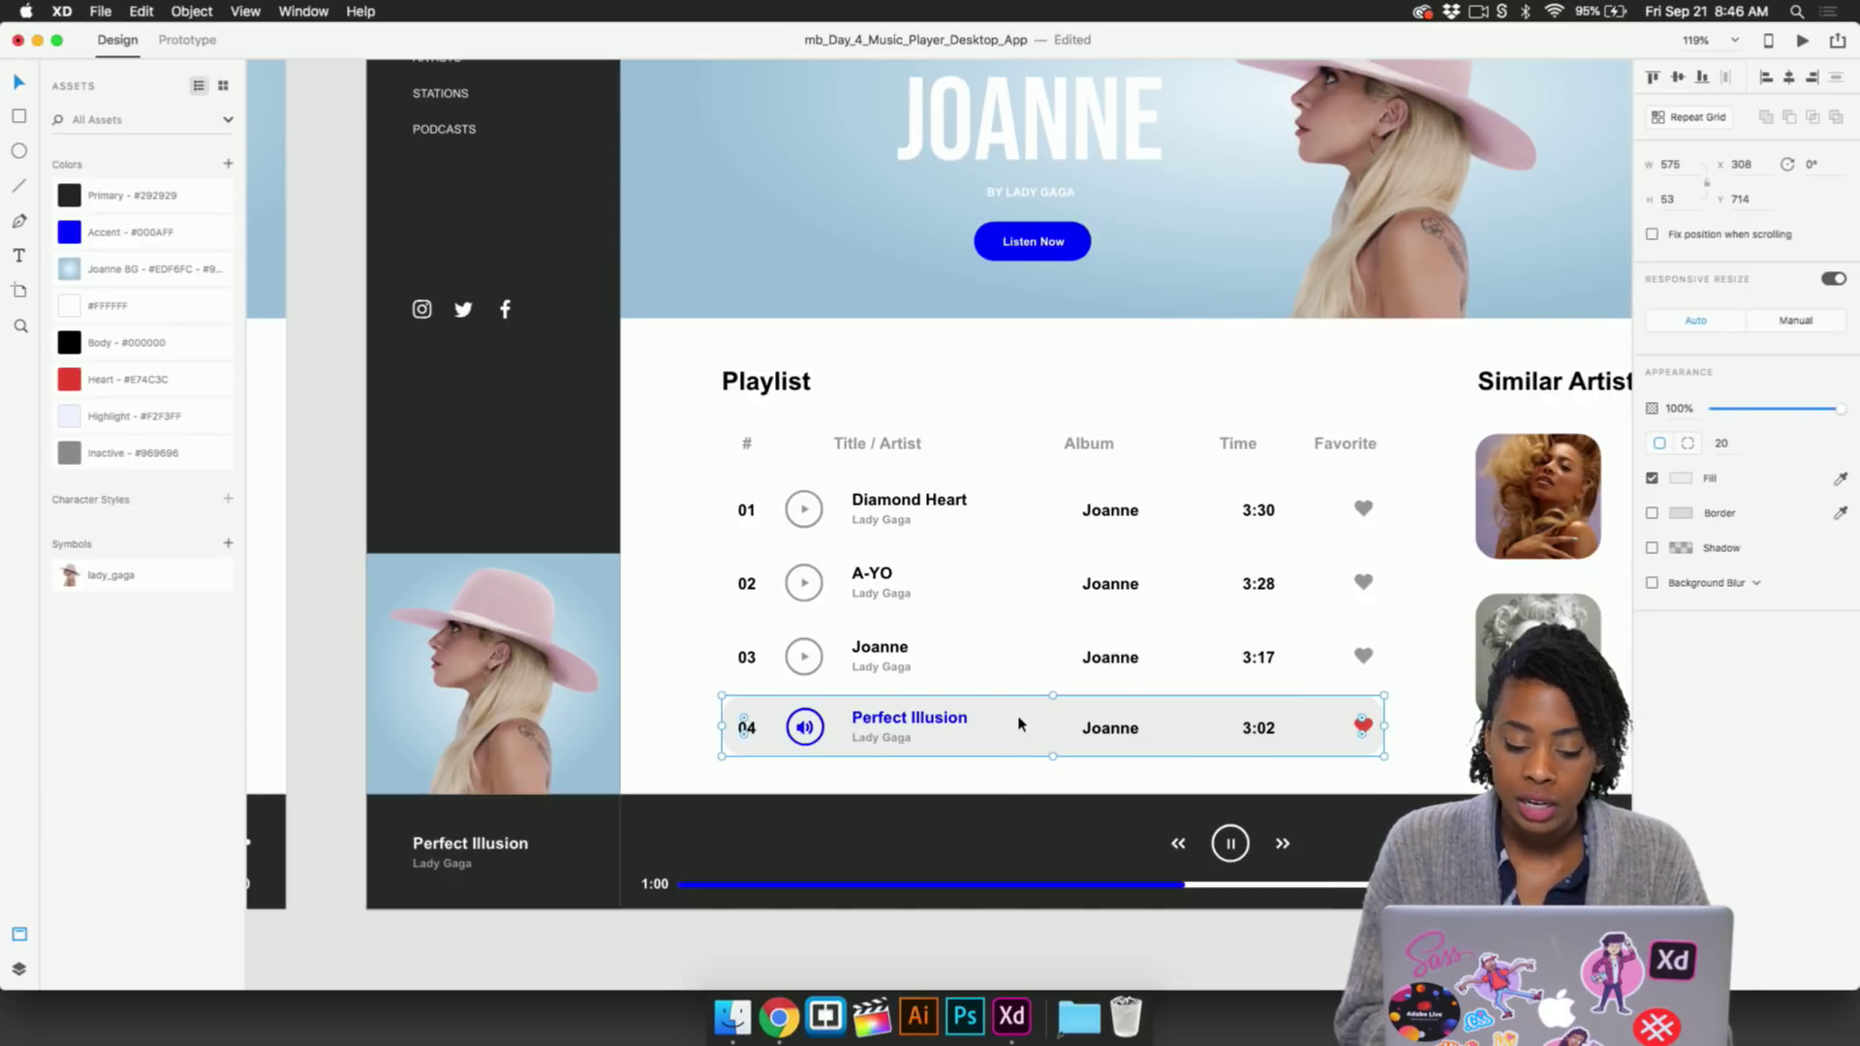
click(76, 426)
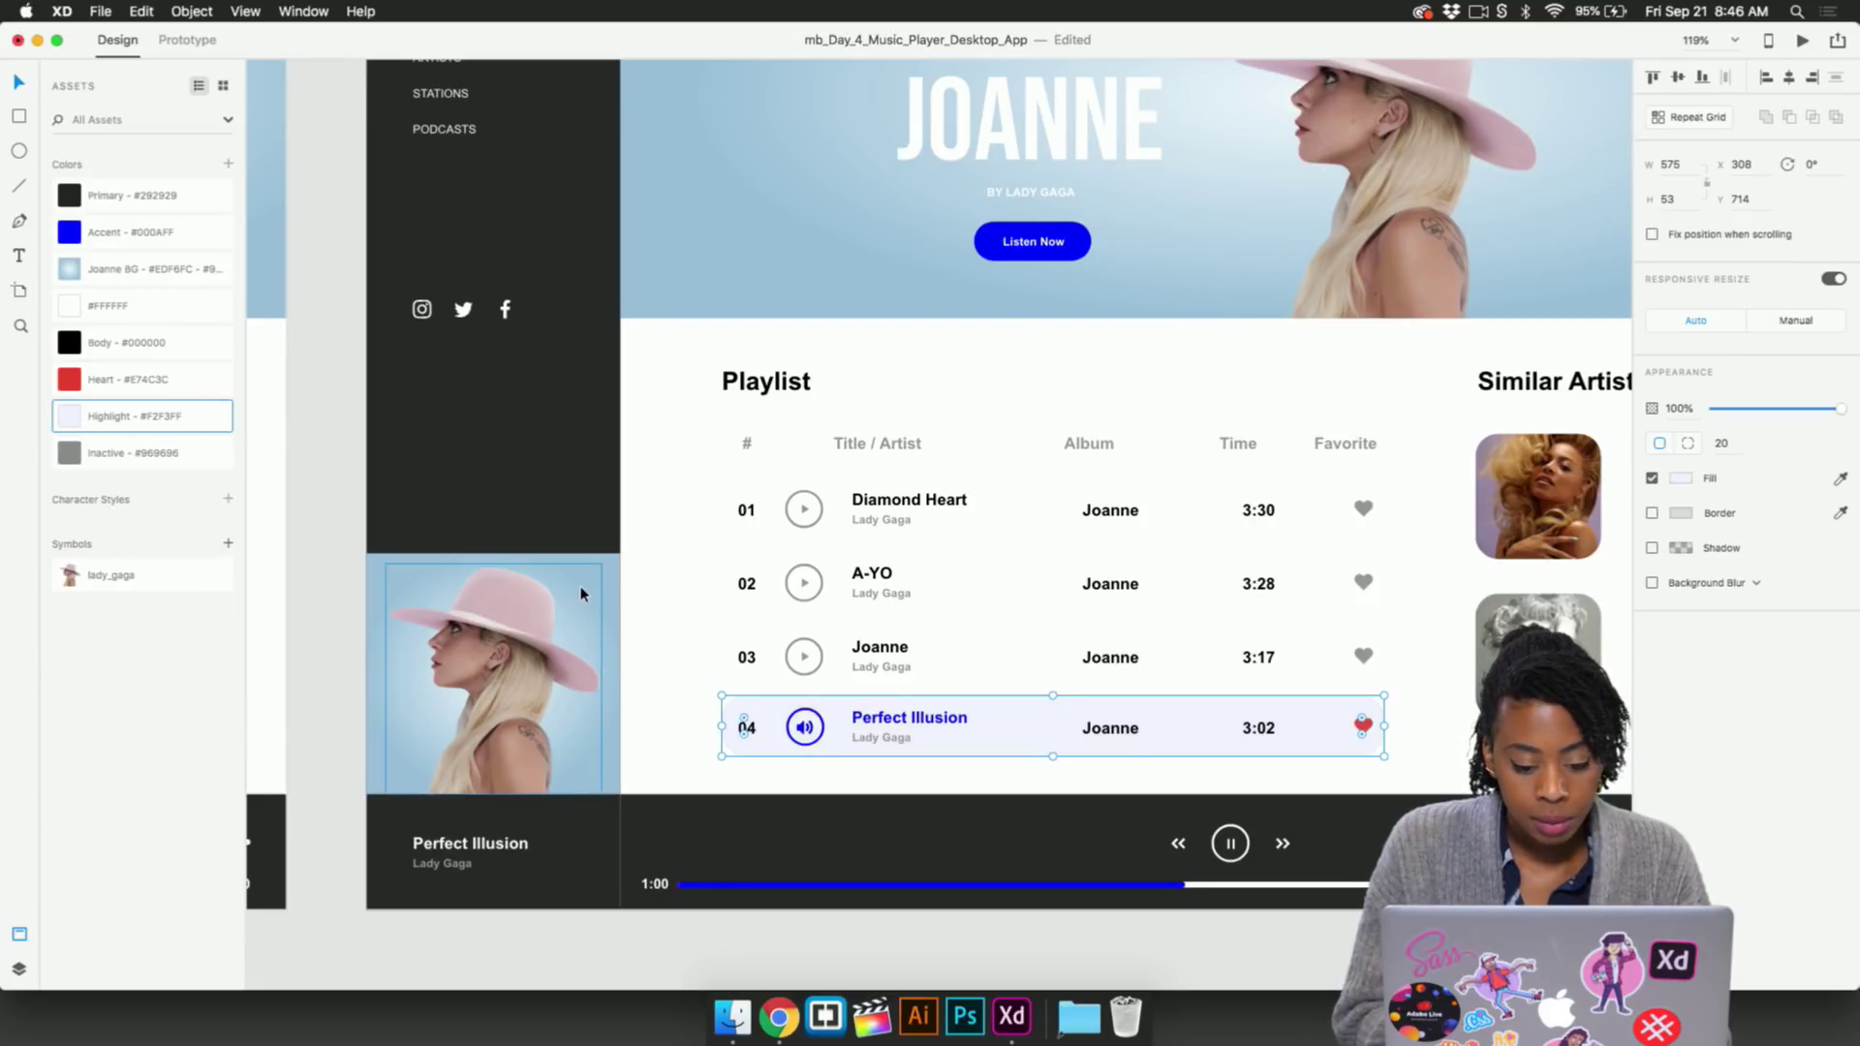
Apply the Highlight color #F2F3FF to the highlight behind the Diamond Heart row on the first artboard
scroll(572, 591, left, 6)
scroll(581, 593, left, 5)
click(710, 515)
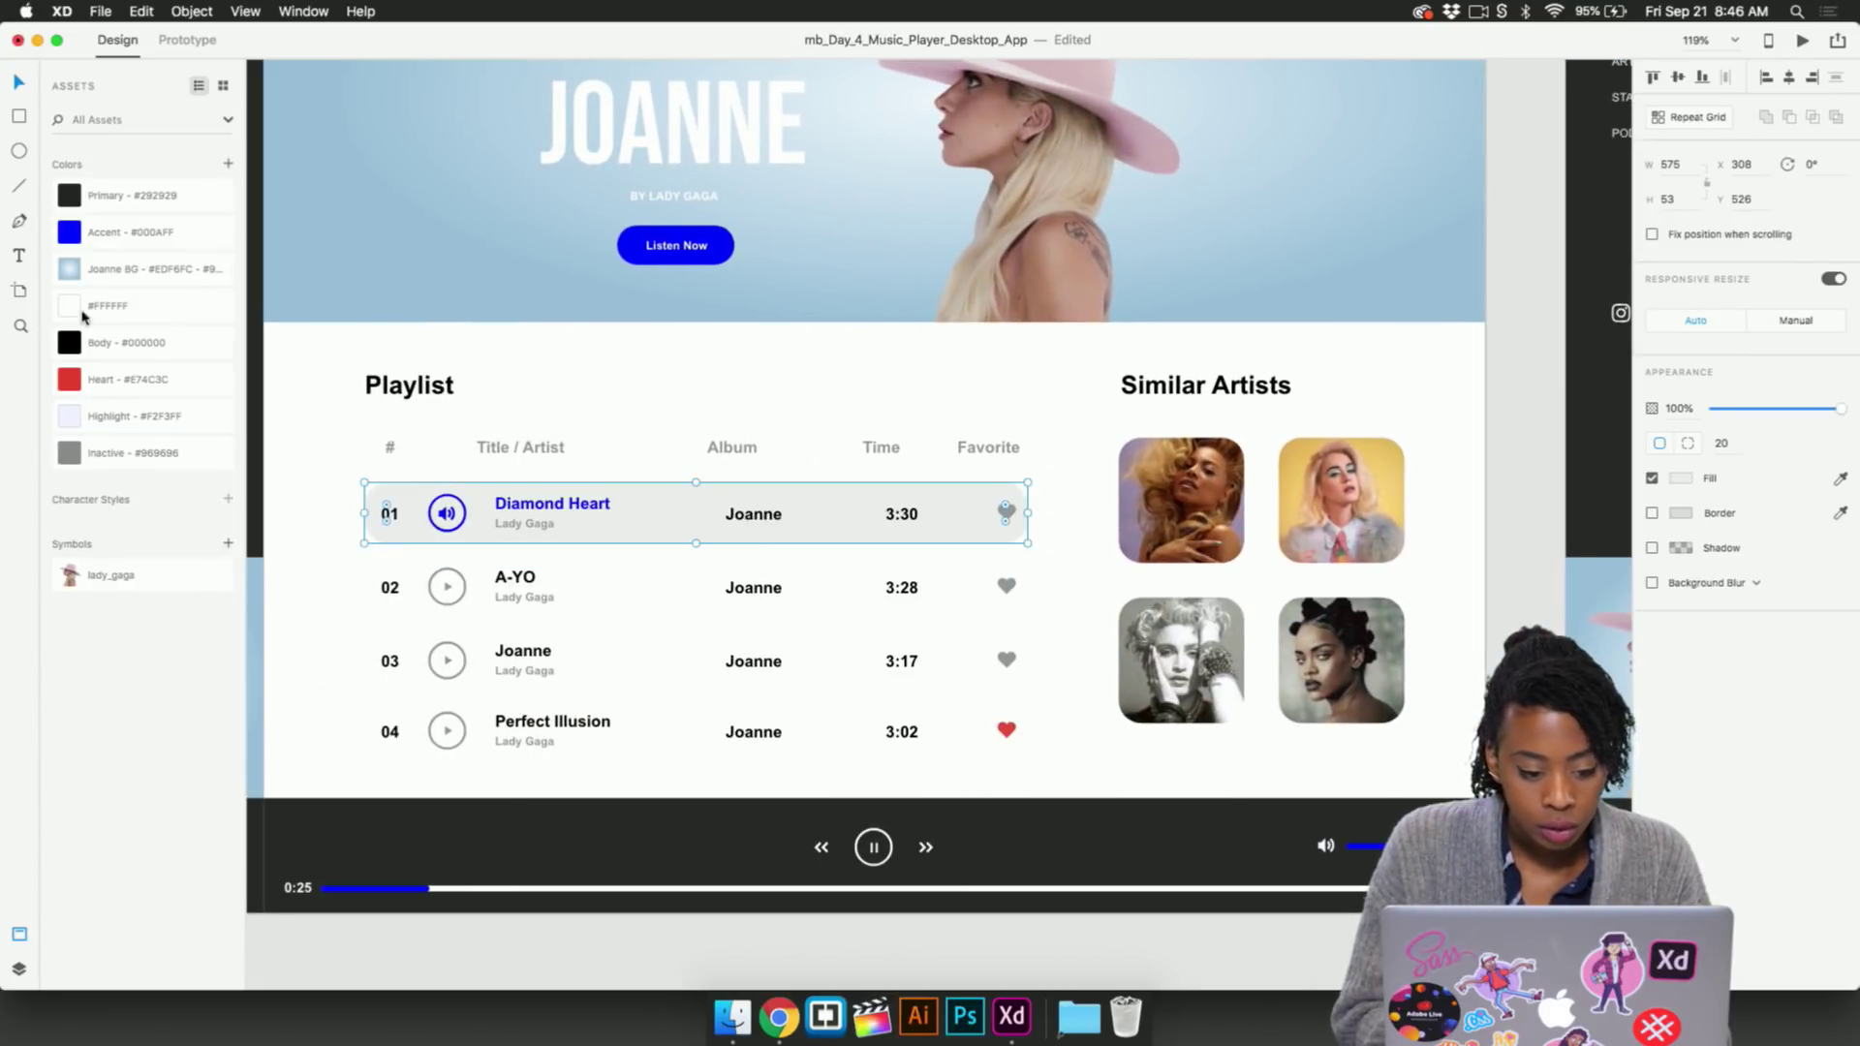
click(659, 425)
Compare the playlists and player bars of the two artboards, checking the highlighted song row on each
scroll(659, 425, down, 5)
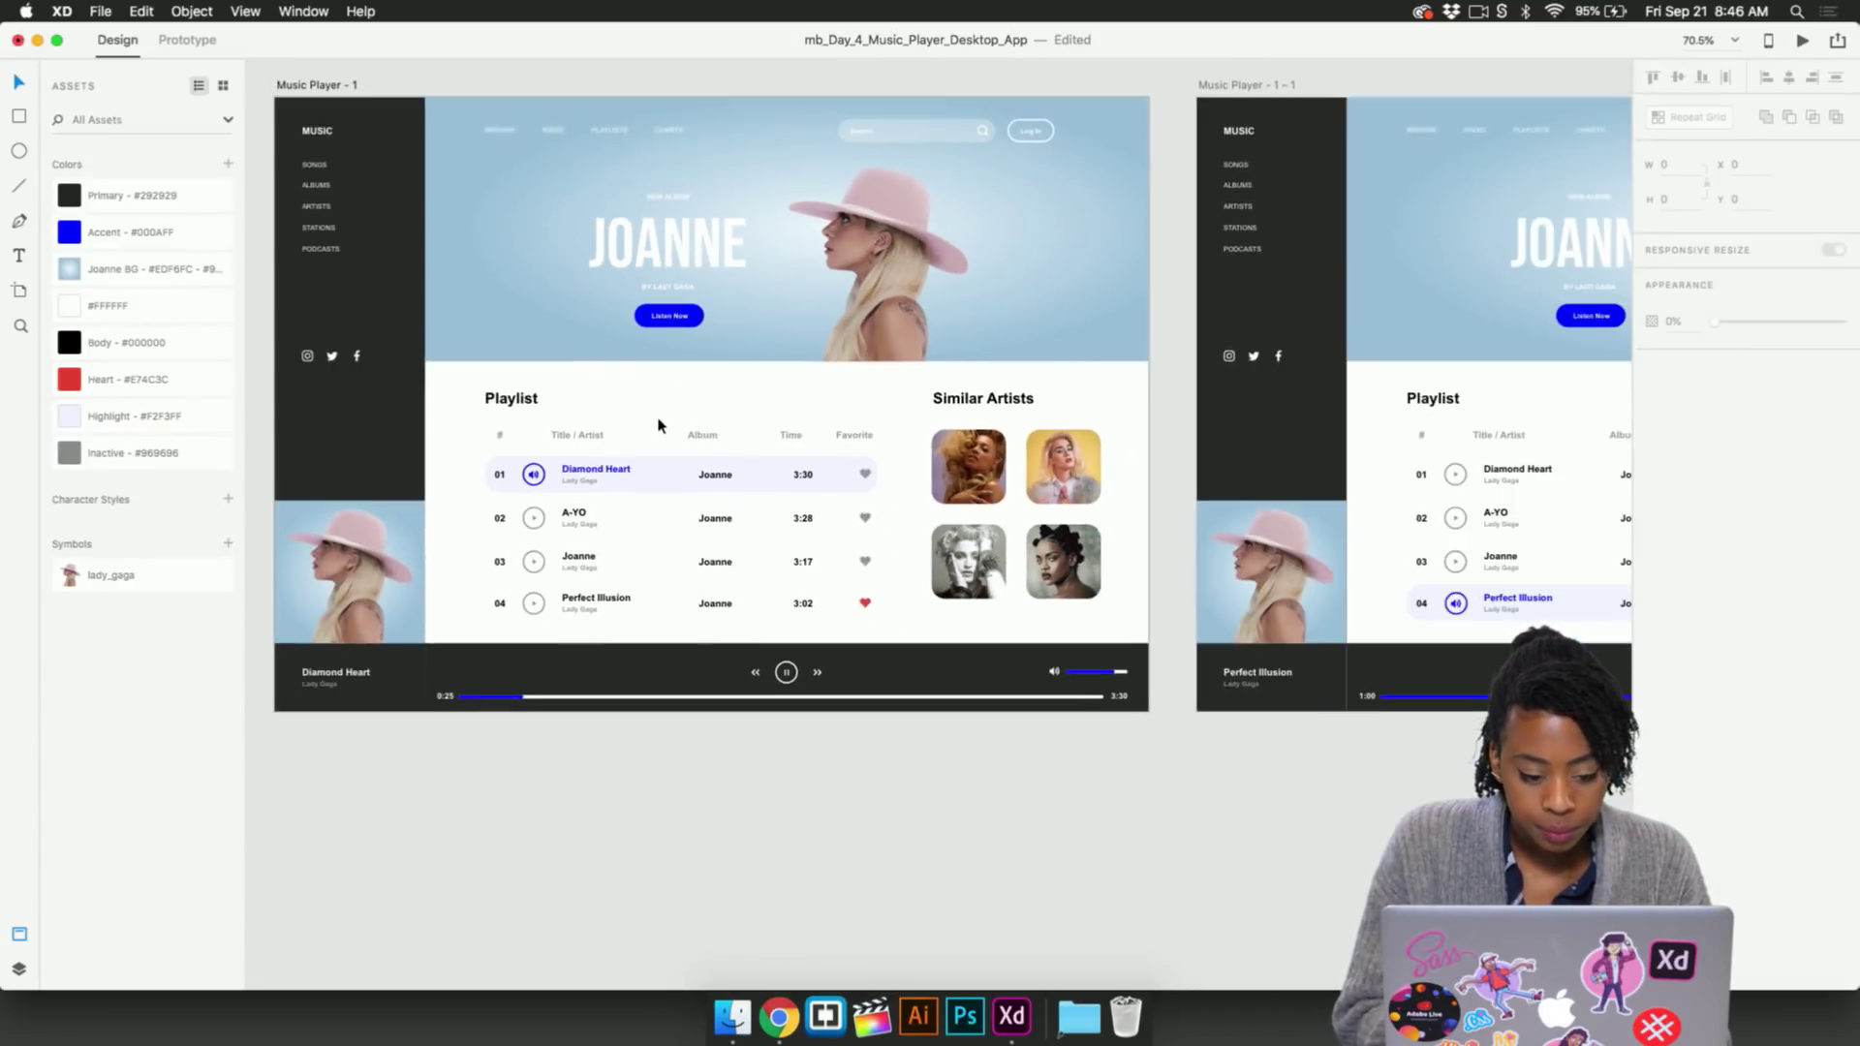
scroll(661, 426, right, 1)
scroll(659, 426, right, 3)
scroll(657, 416, down, 3)
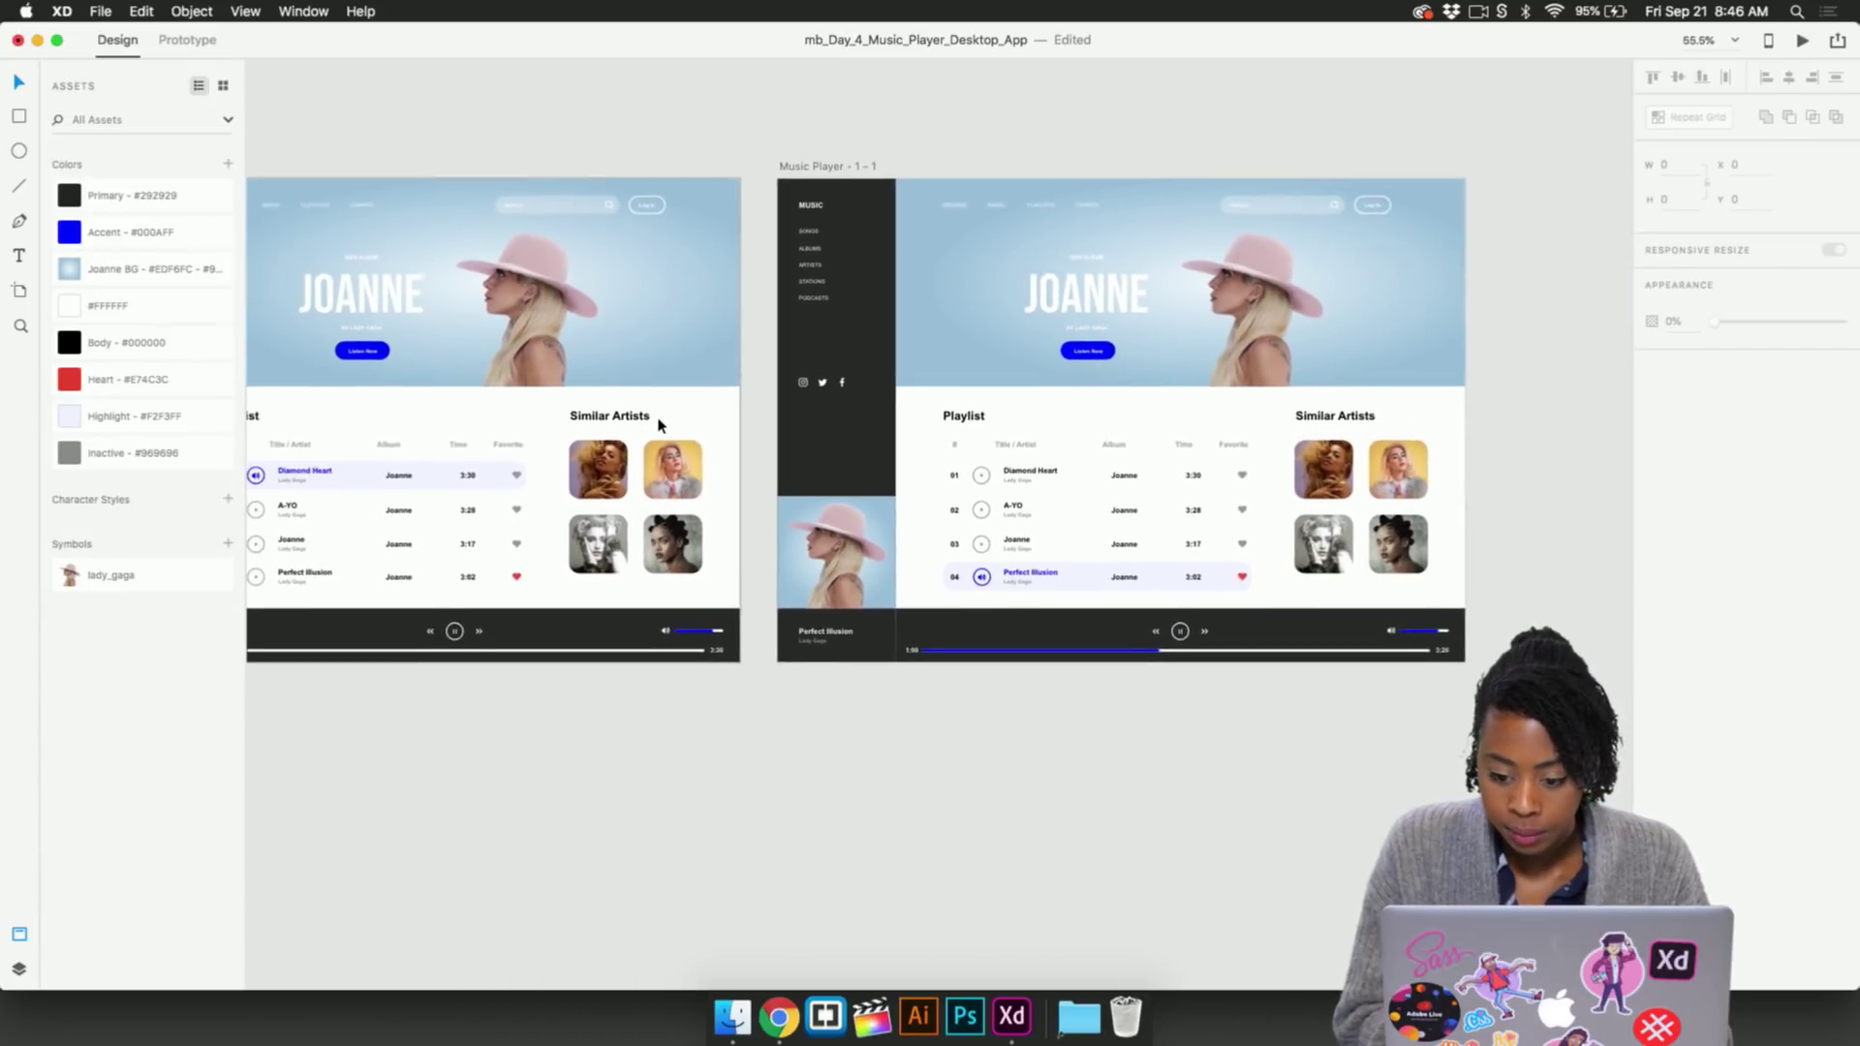
scroll(1155, 508, up, 5)
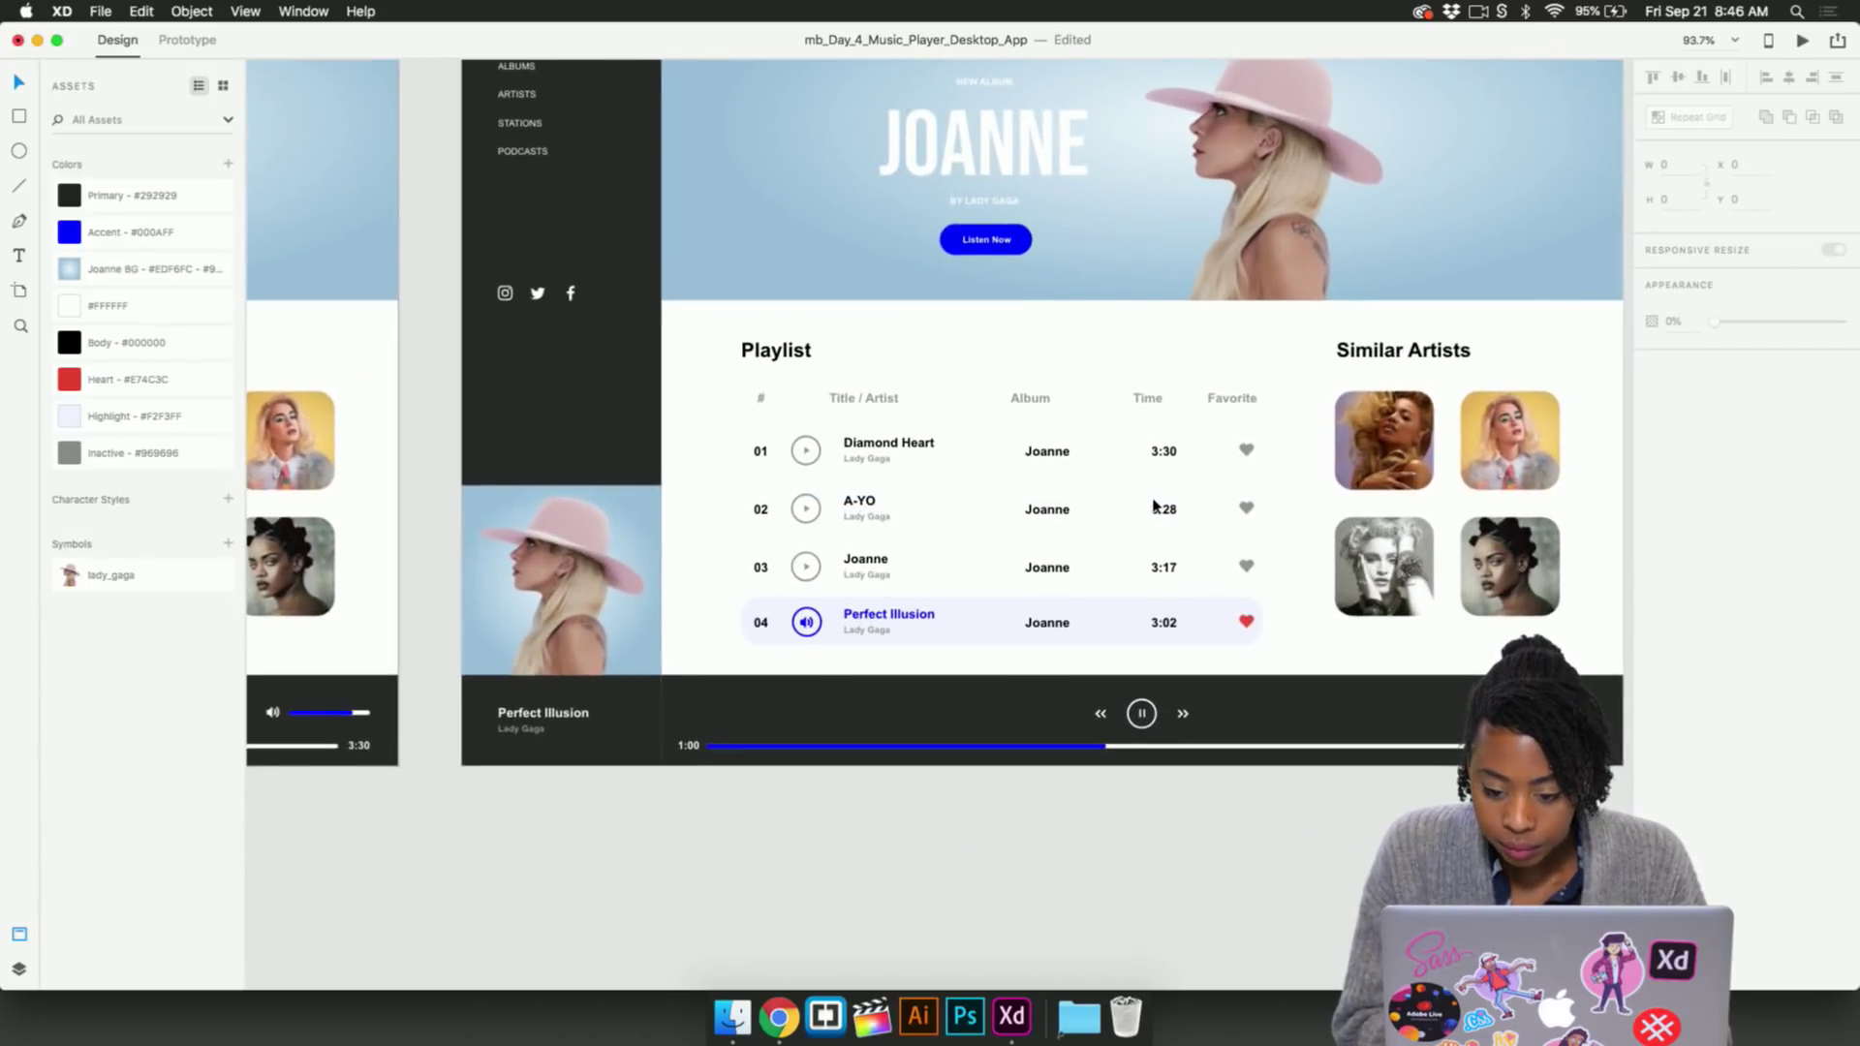
scroll(1153, 504, down, 2)
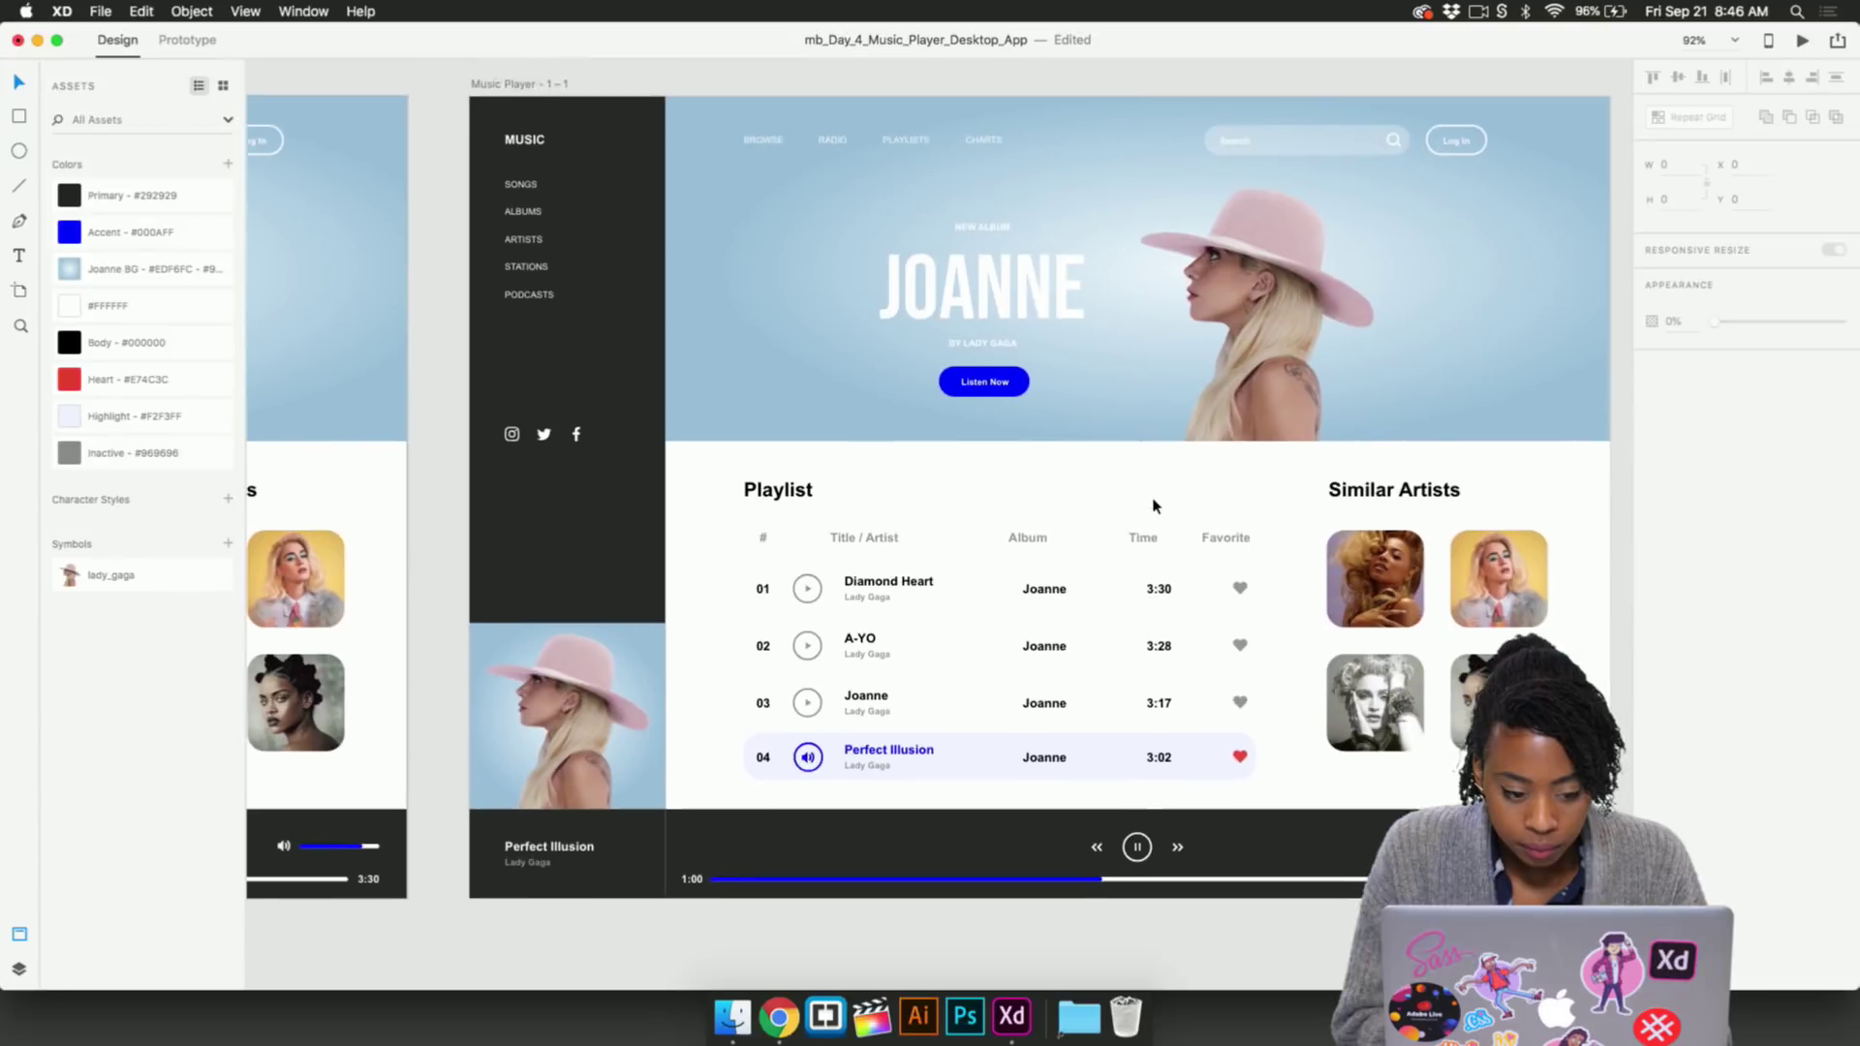
scroll(1152, 507, left, 2)
scroll(1153, 508, down, 2)
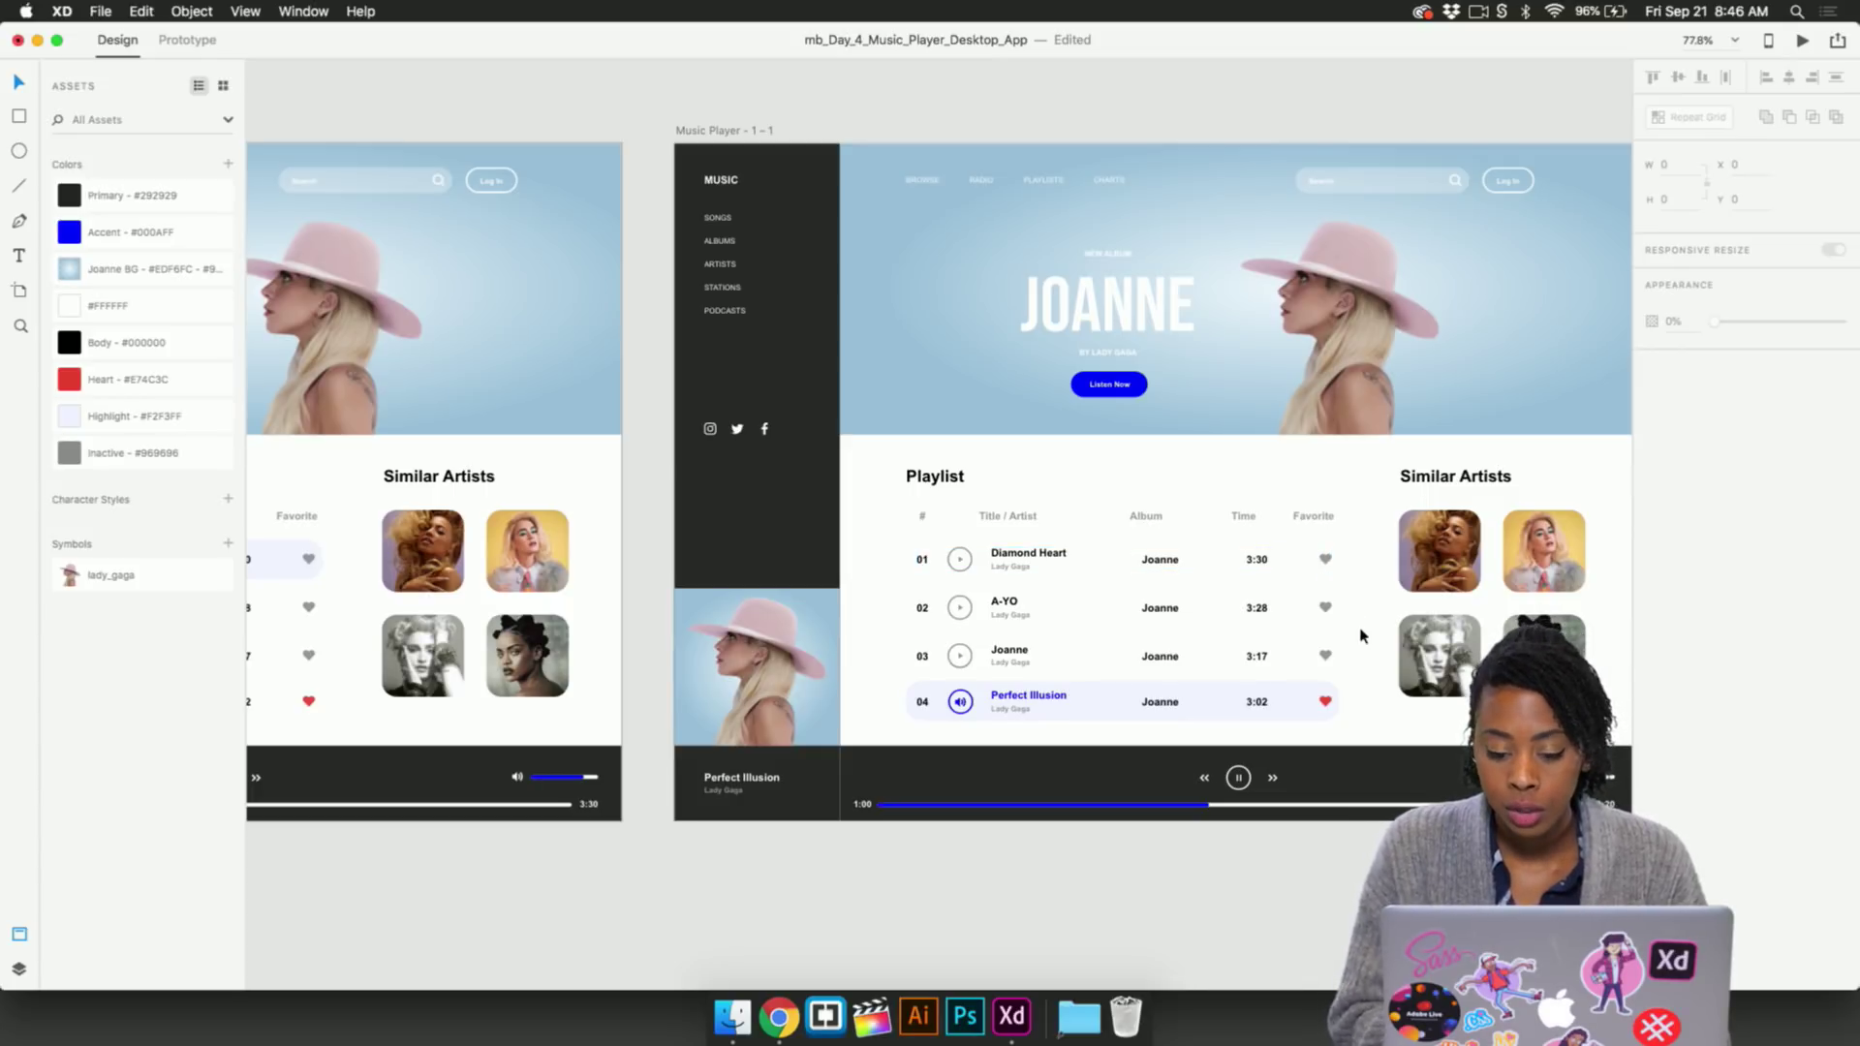
scroll(1360, 634, up, 3)
scroll(1360, 634, down, 5)
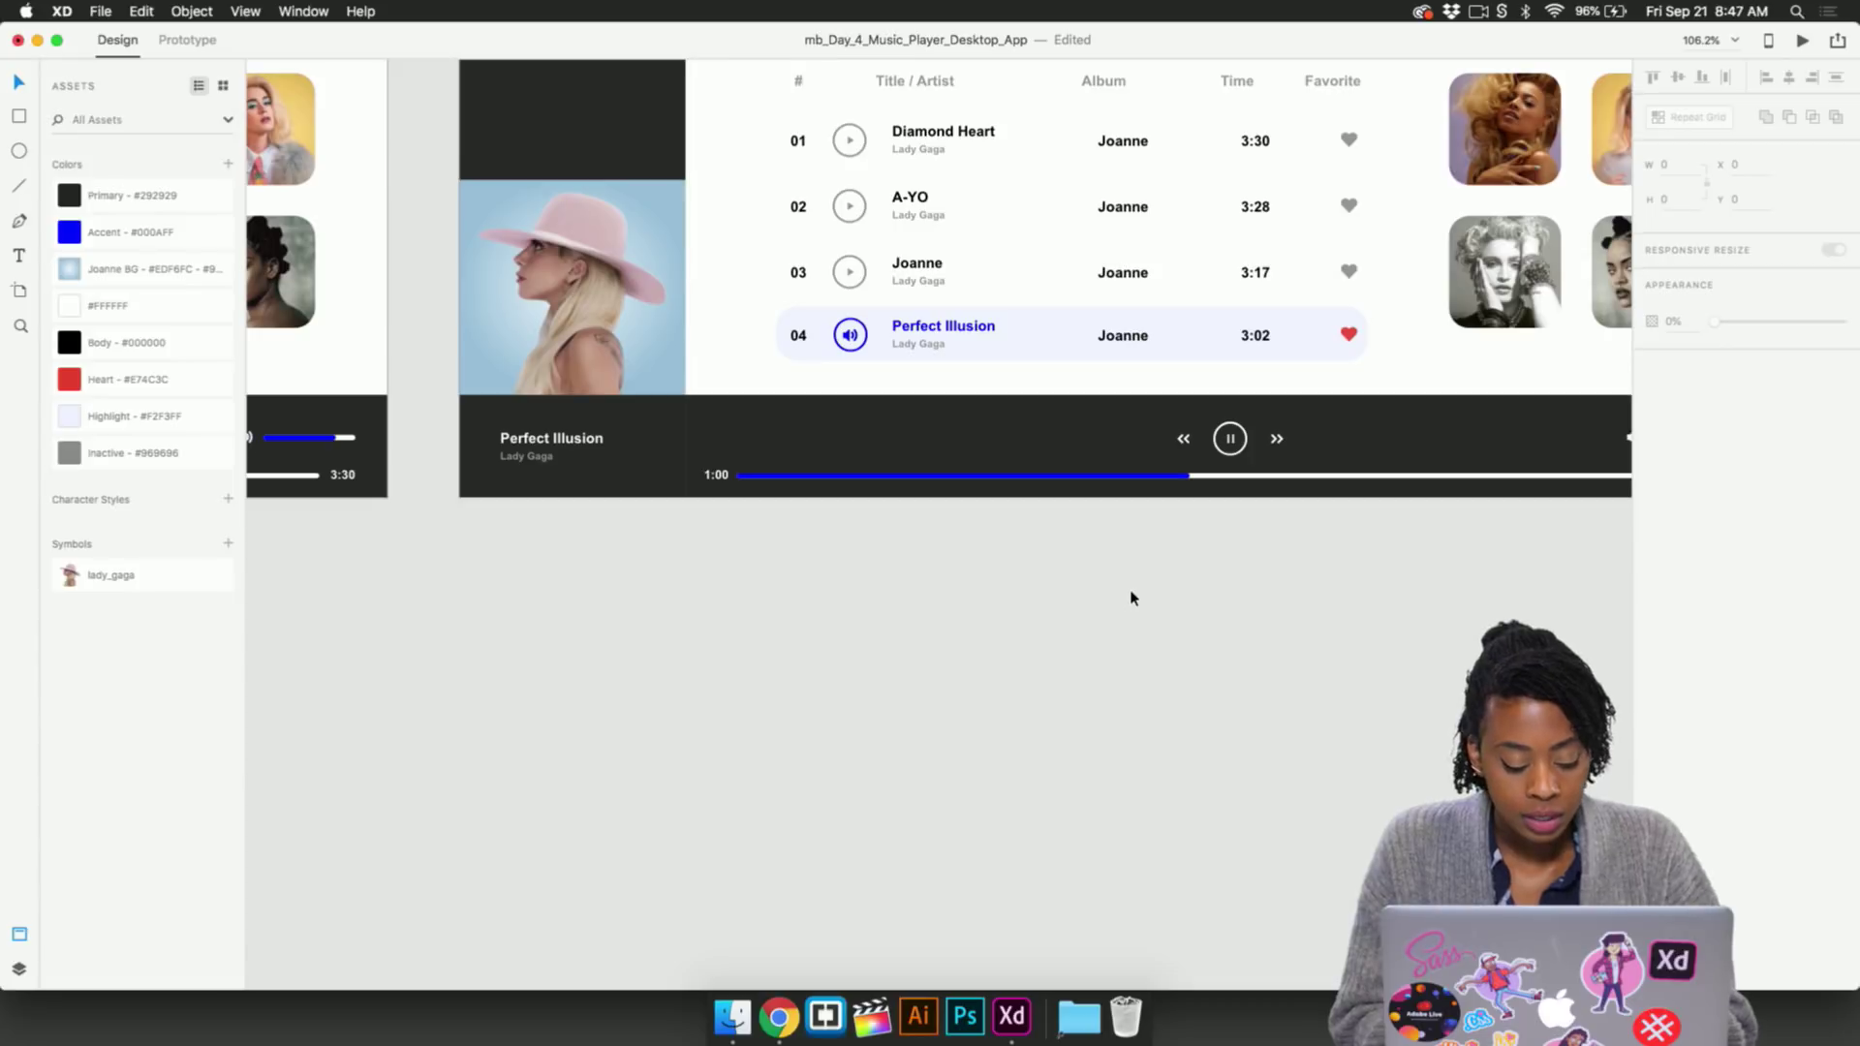
Copy the red heart from the Perfect Illusion row and place the copy on the empty canvas below the duplicated artboard
double_click(1349, 335)
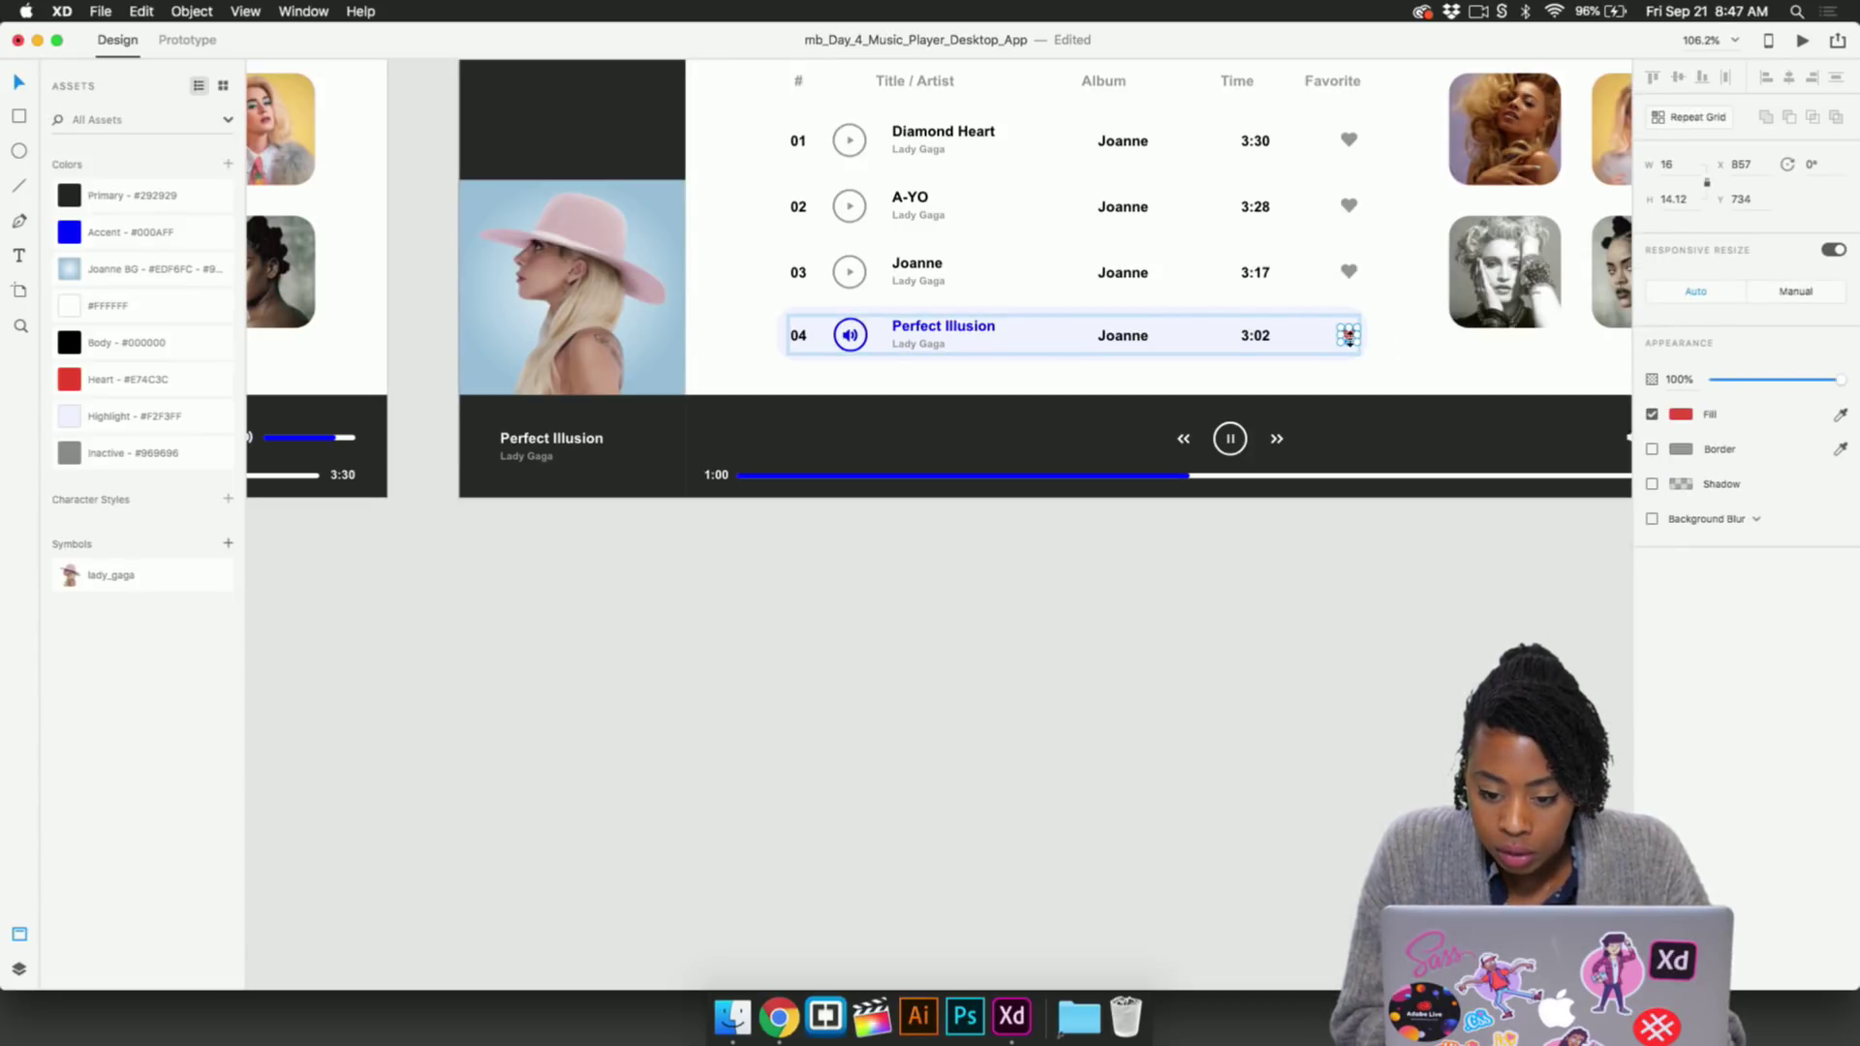
click(1142, 756)
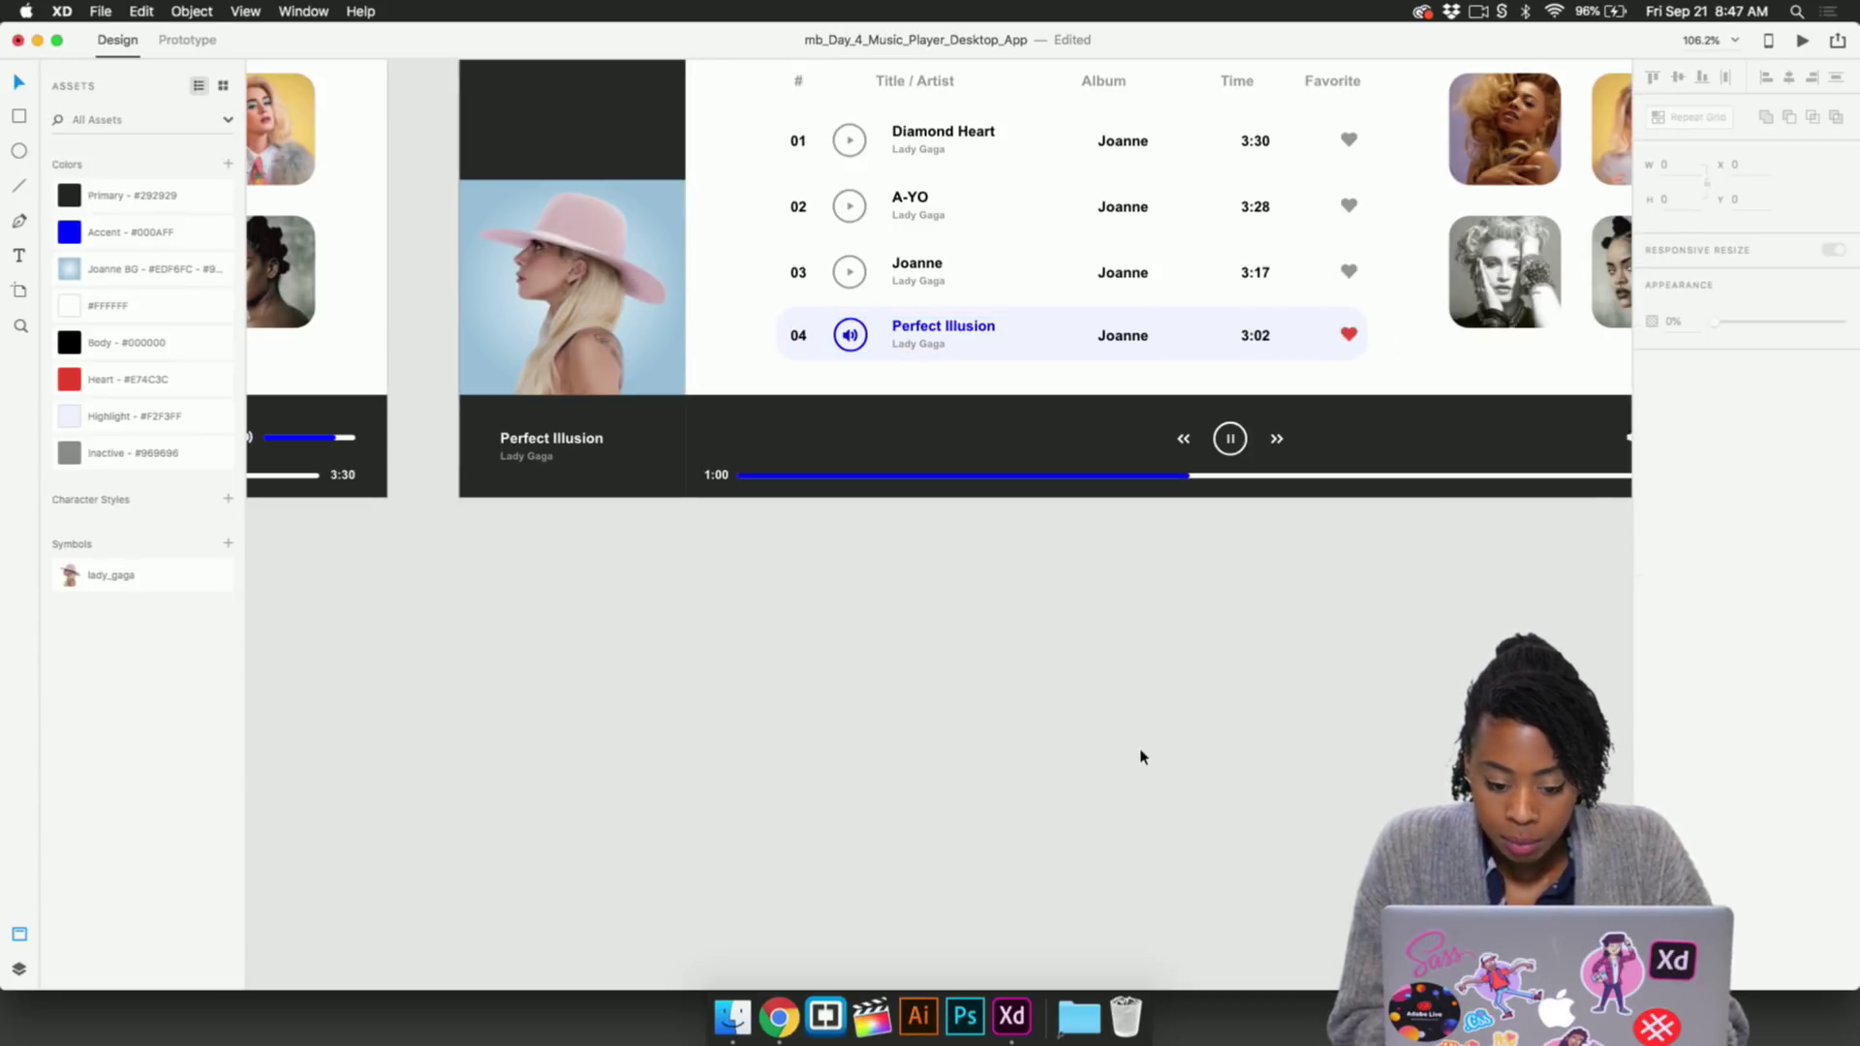
key(super+z)
drag(1349, 337, 1266, 615)
scroll(1266, 614, up, 5)
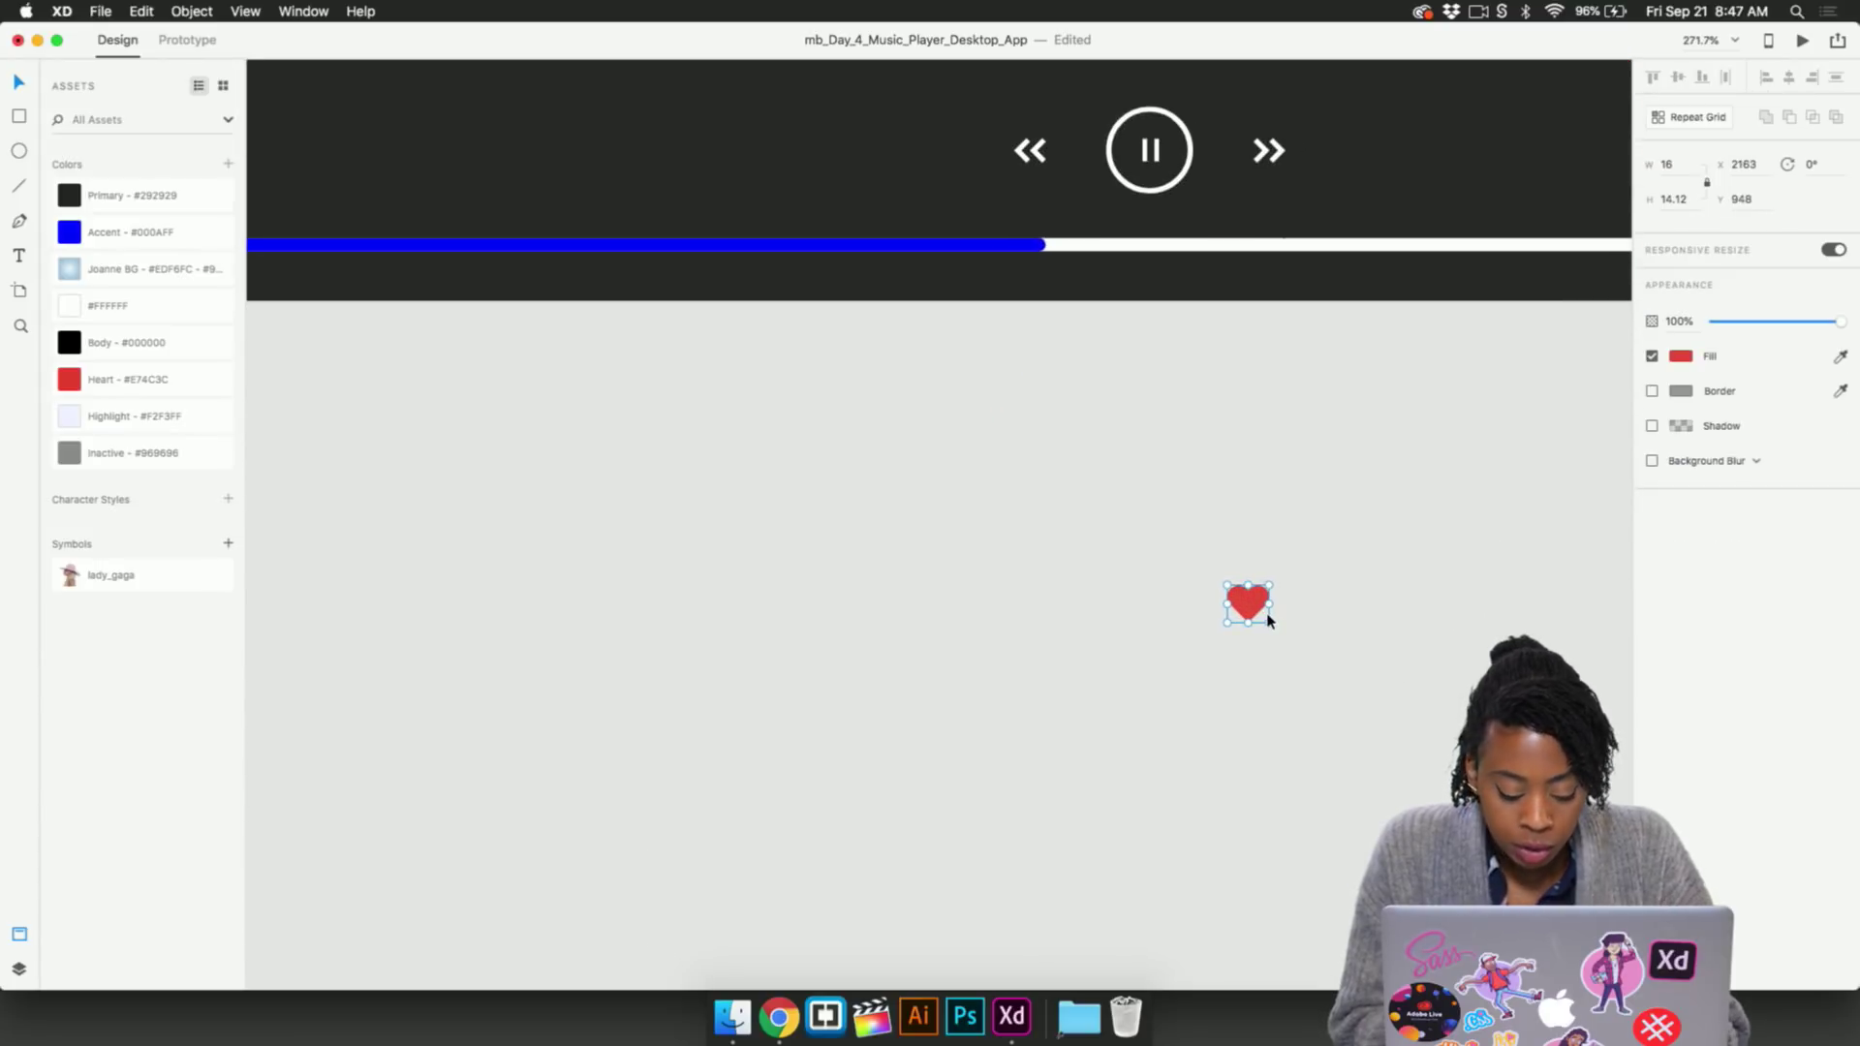
Create a custom artboard about 23 × 19 around the red heart copy below the second music player artboard
scroll(1268, 621, up, 5)
scroll(1281, 623, left, 3)
scroll(1282, 623, right, 5)
key(a)
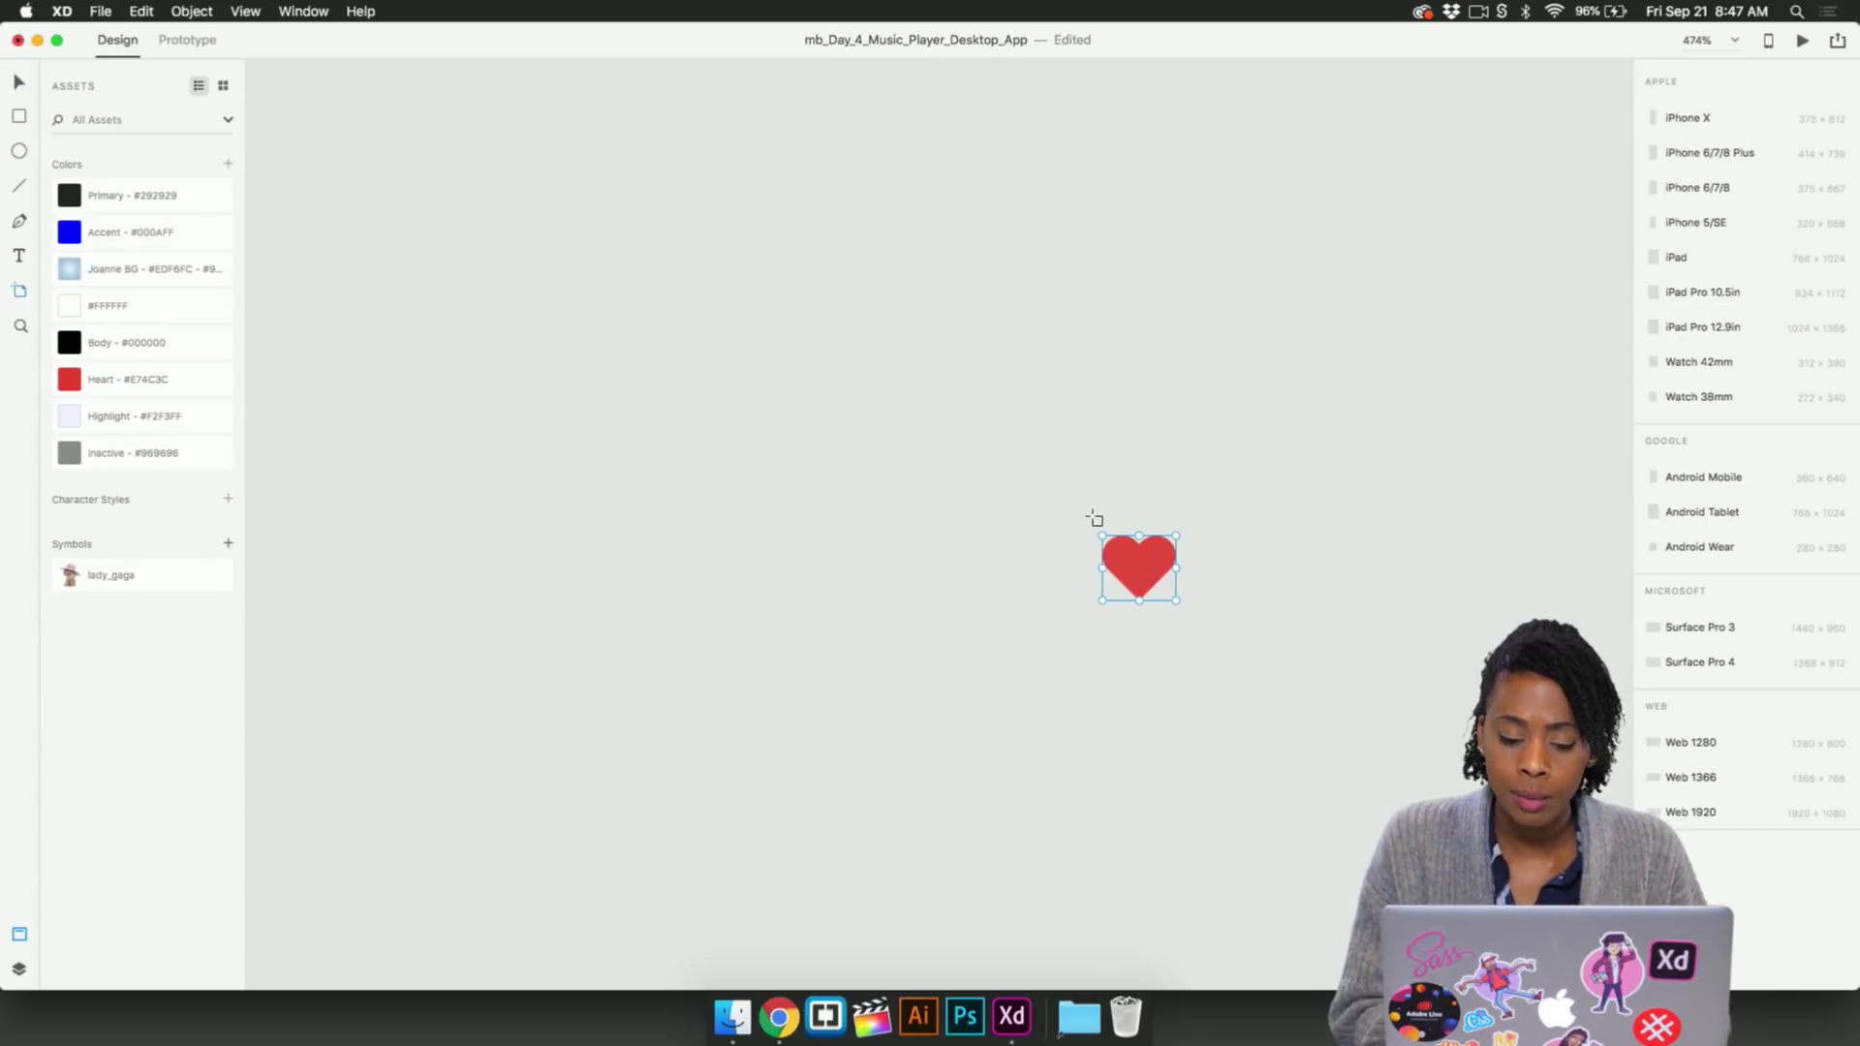
drag(1078, 521, 1184, 608)
scroll(1184, 610, up, 5)
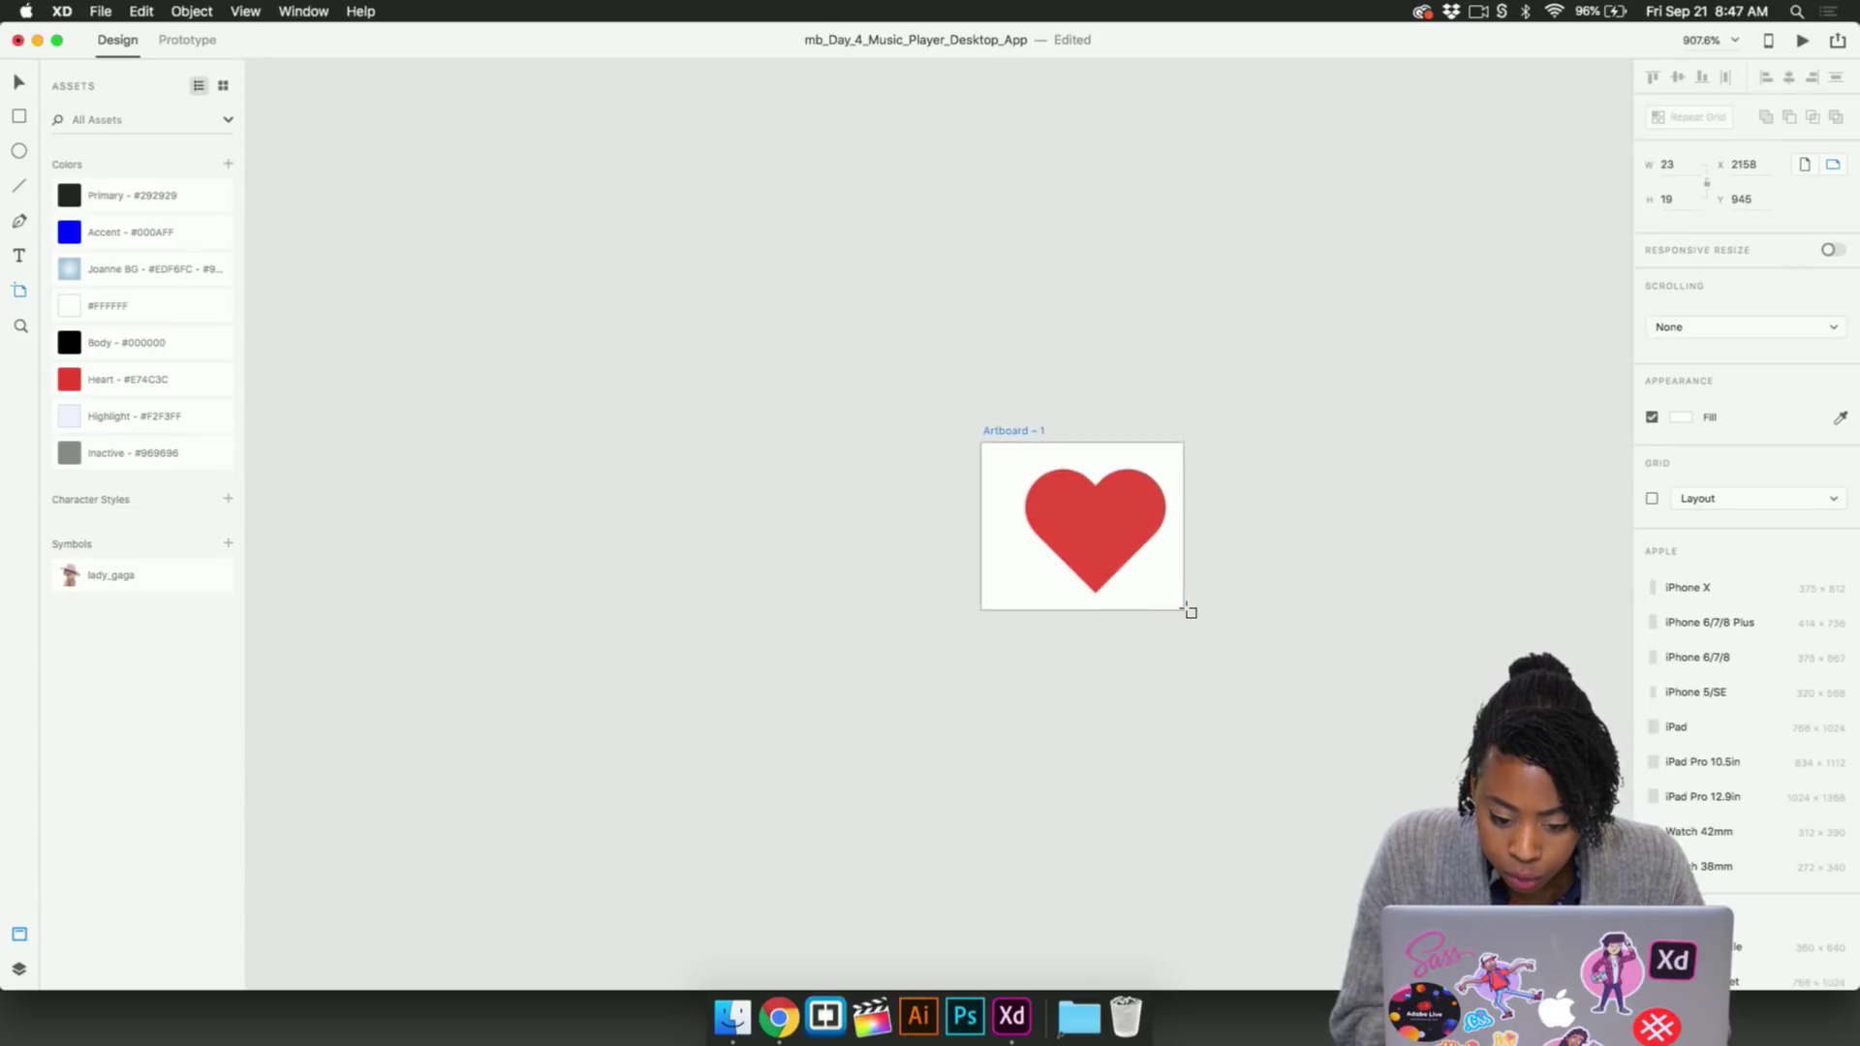
key(v)
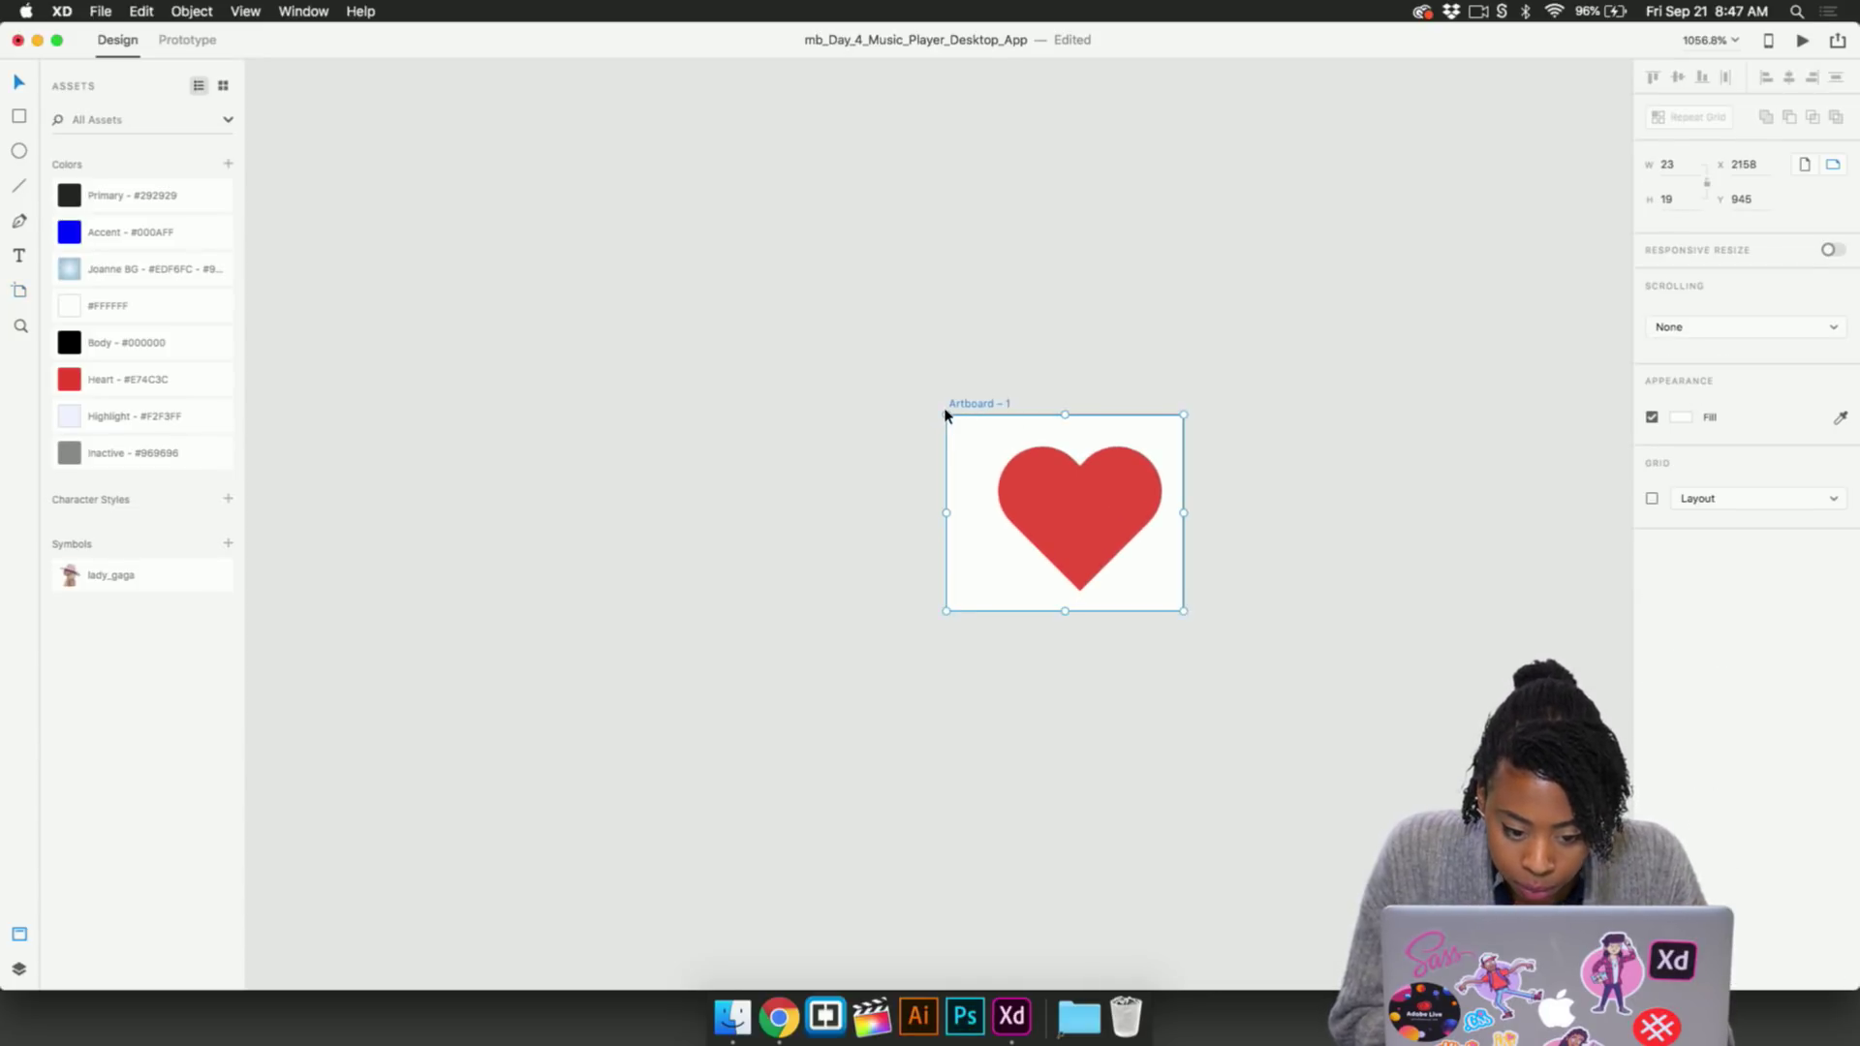
Move the red heart flush with the left edge of its new artboard
drag(946, 414, 978, 419)
key(super+z)
click(978, 411)
click(966, 414)
drag(1018, 471, 987, 467)
Shrink the heart's artboard to 16 × 16 so it fits the icon
click(1153, 562)
click(1179, 602)
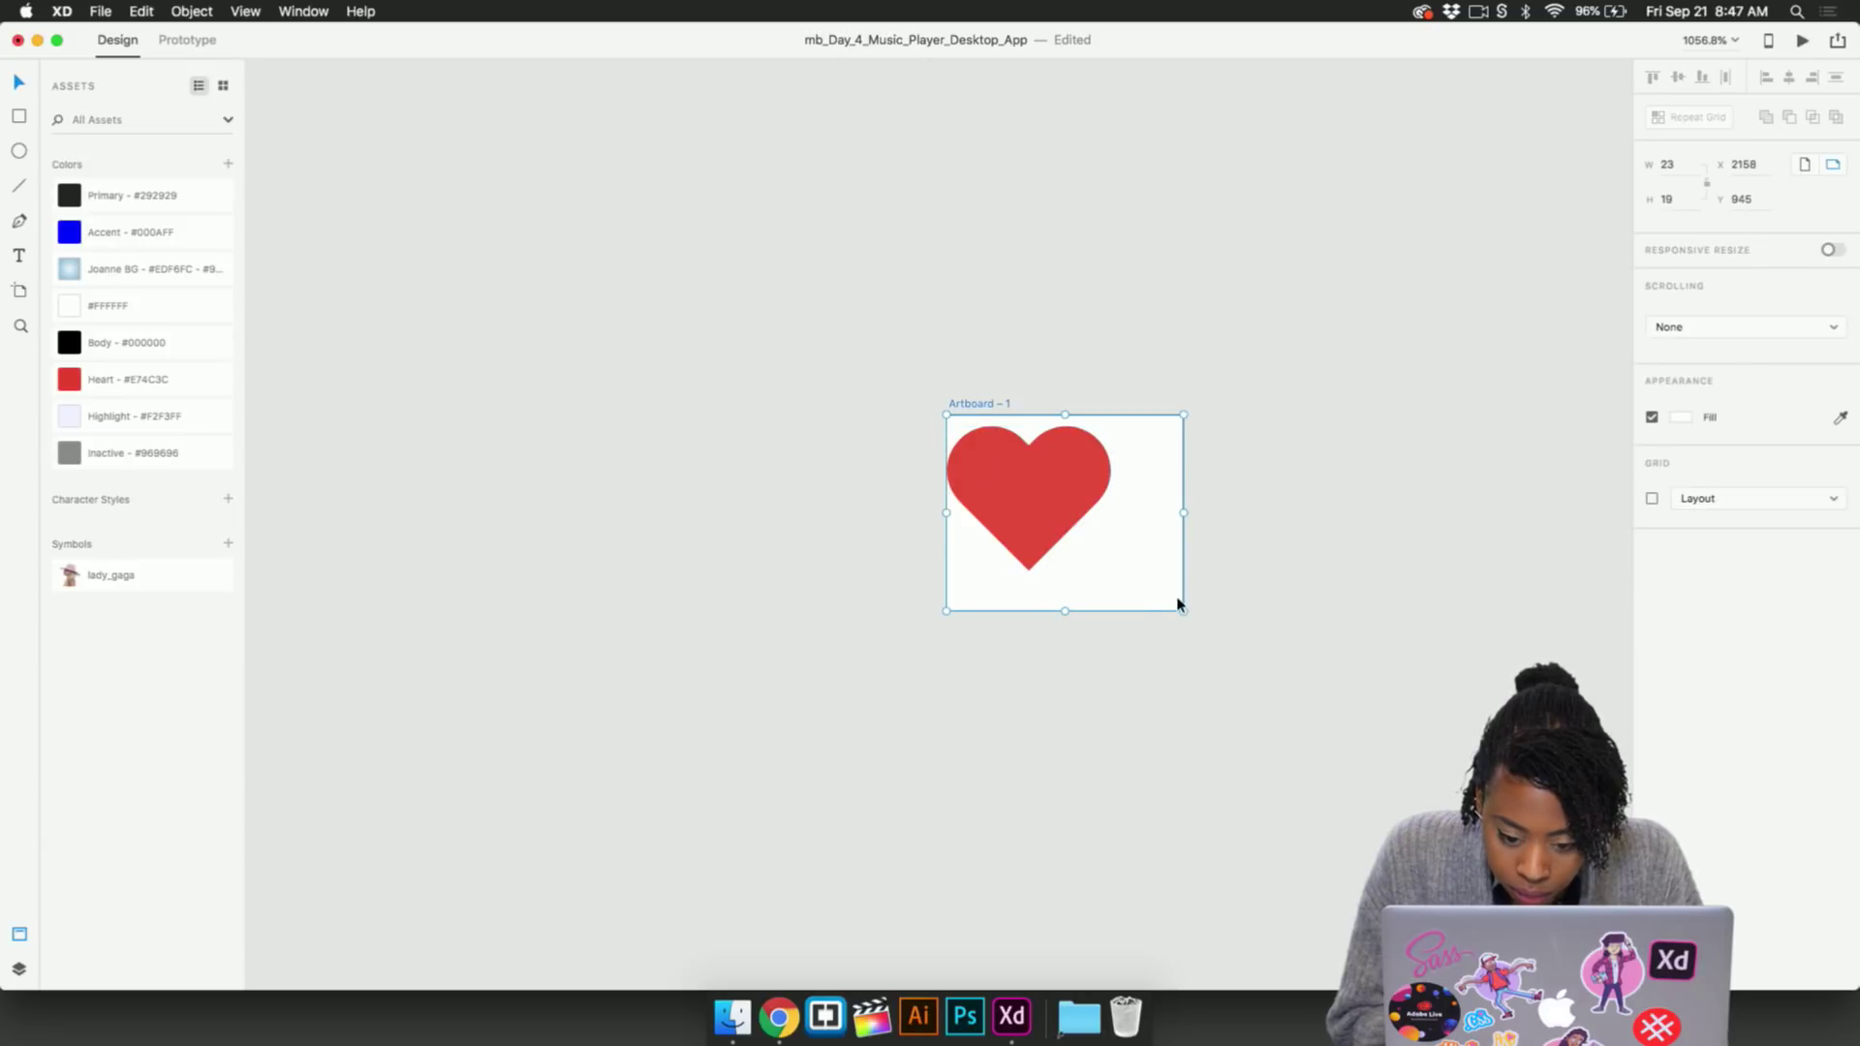
drag(1182, 610, 1108, 581)
click(1171, 482)
Rename the small artboard Heart and move it to X 2288, Y 912, just below the second music player artboard
double_click(987, 403)
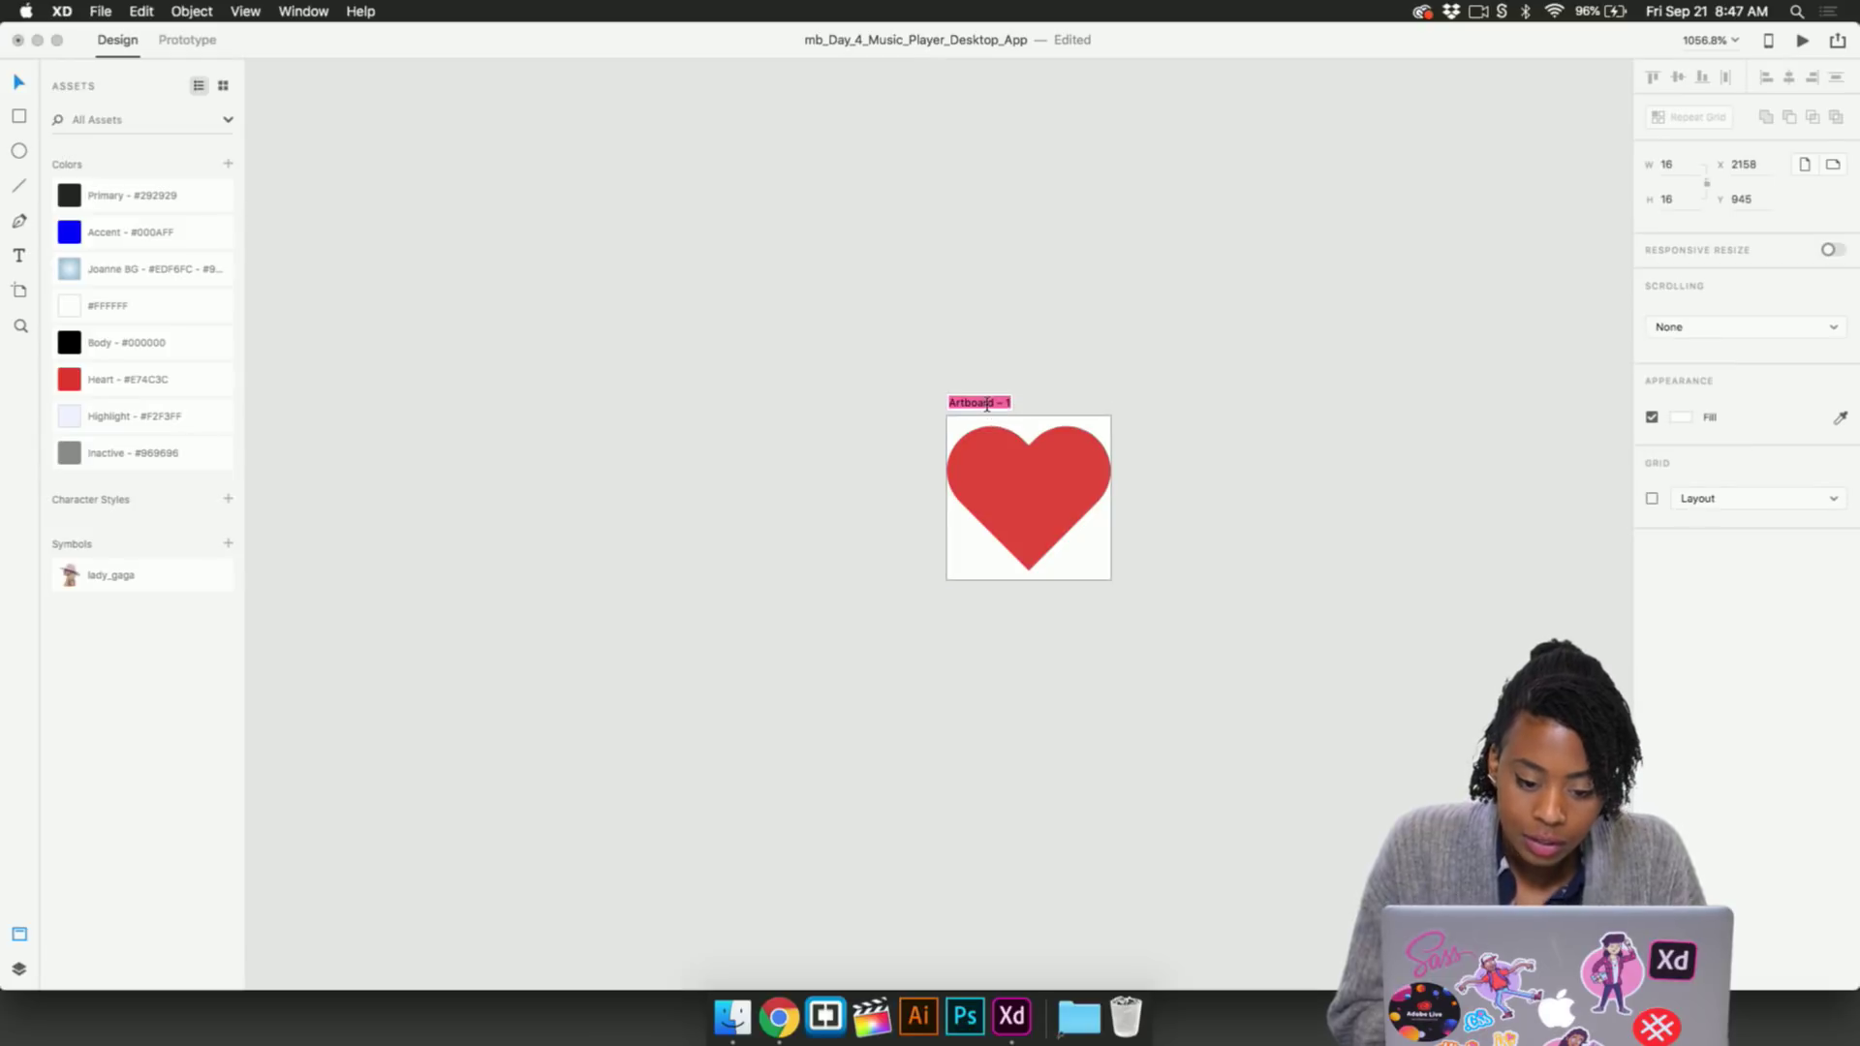
text(Heart)
key(Return)
scroll(1109, 334, up, 5)
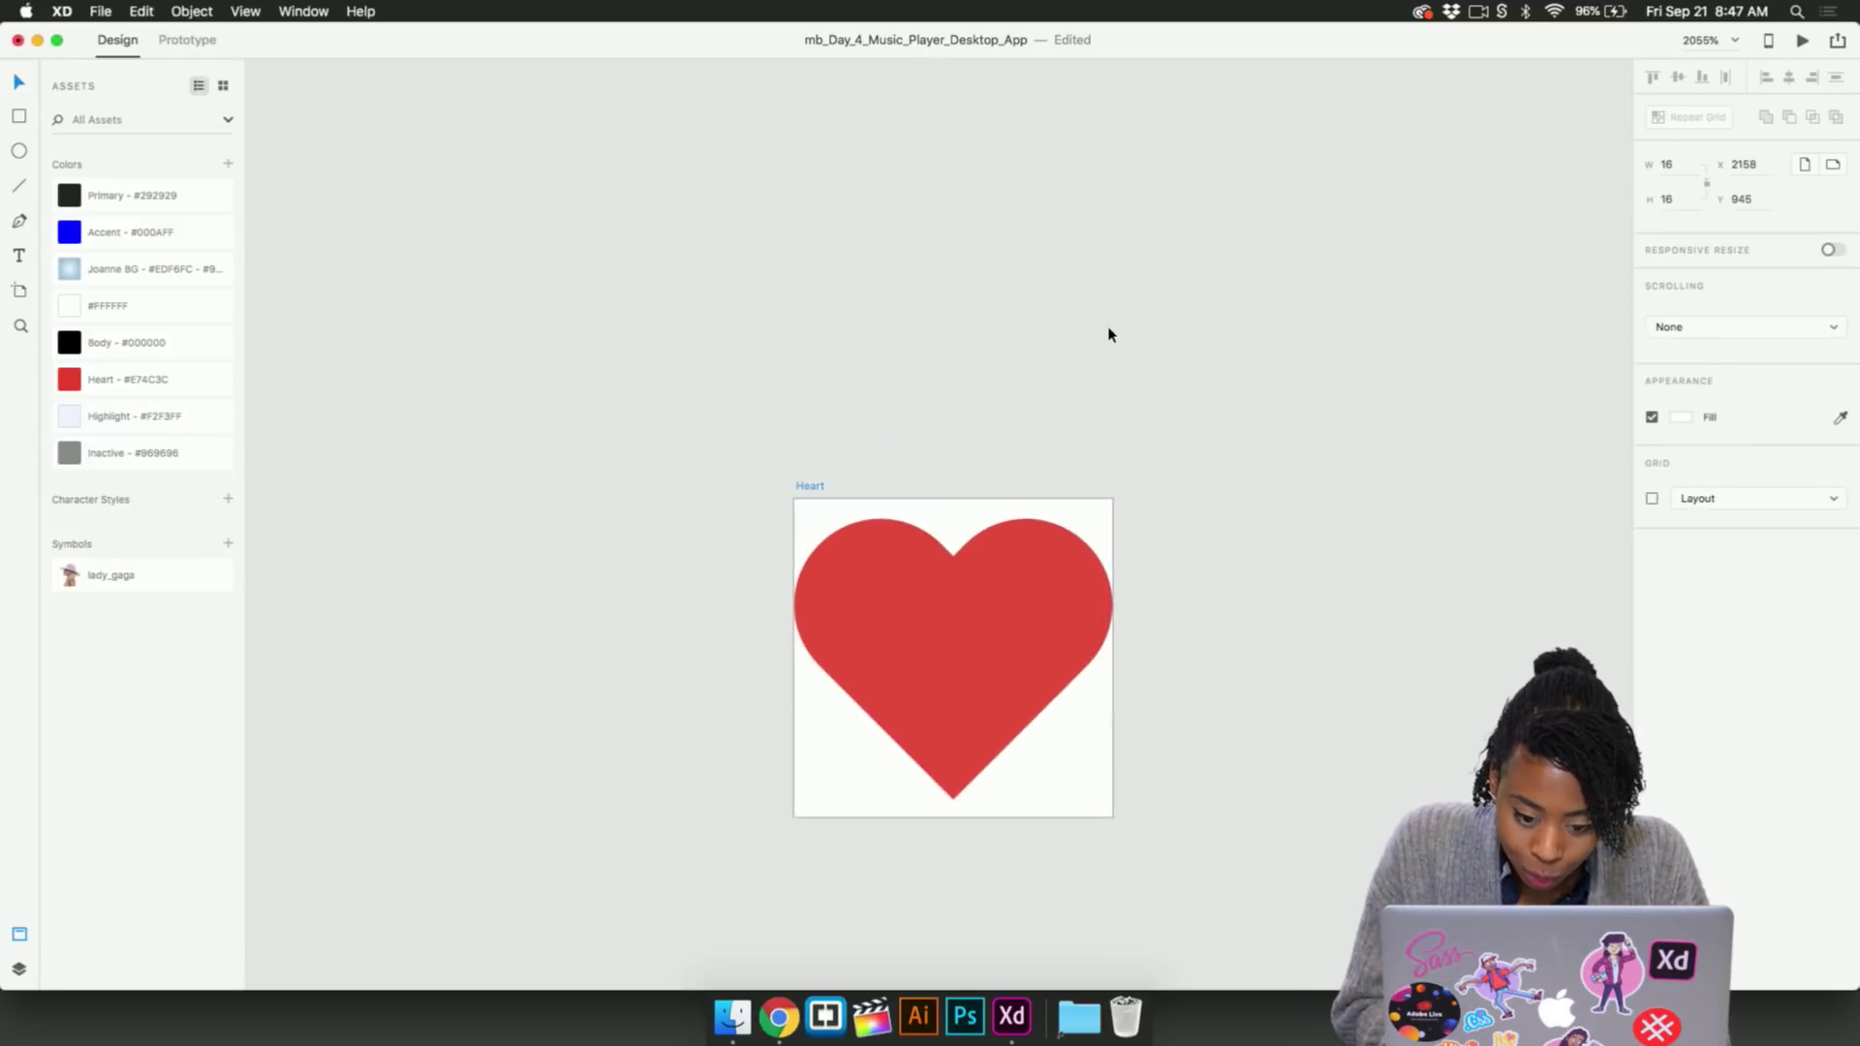
scroll(1109, 334, down, 3)
scroll(1111, 331, down, 10)
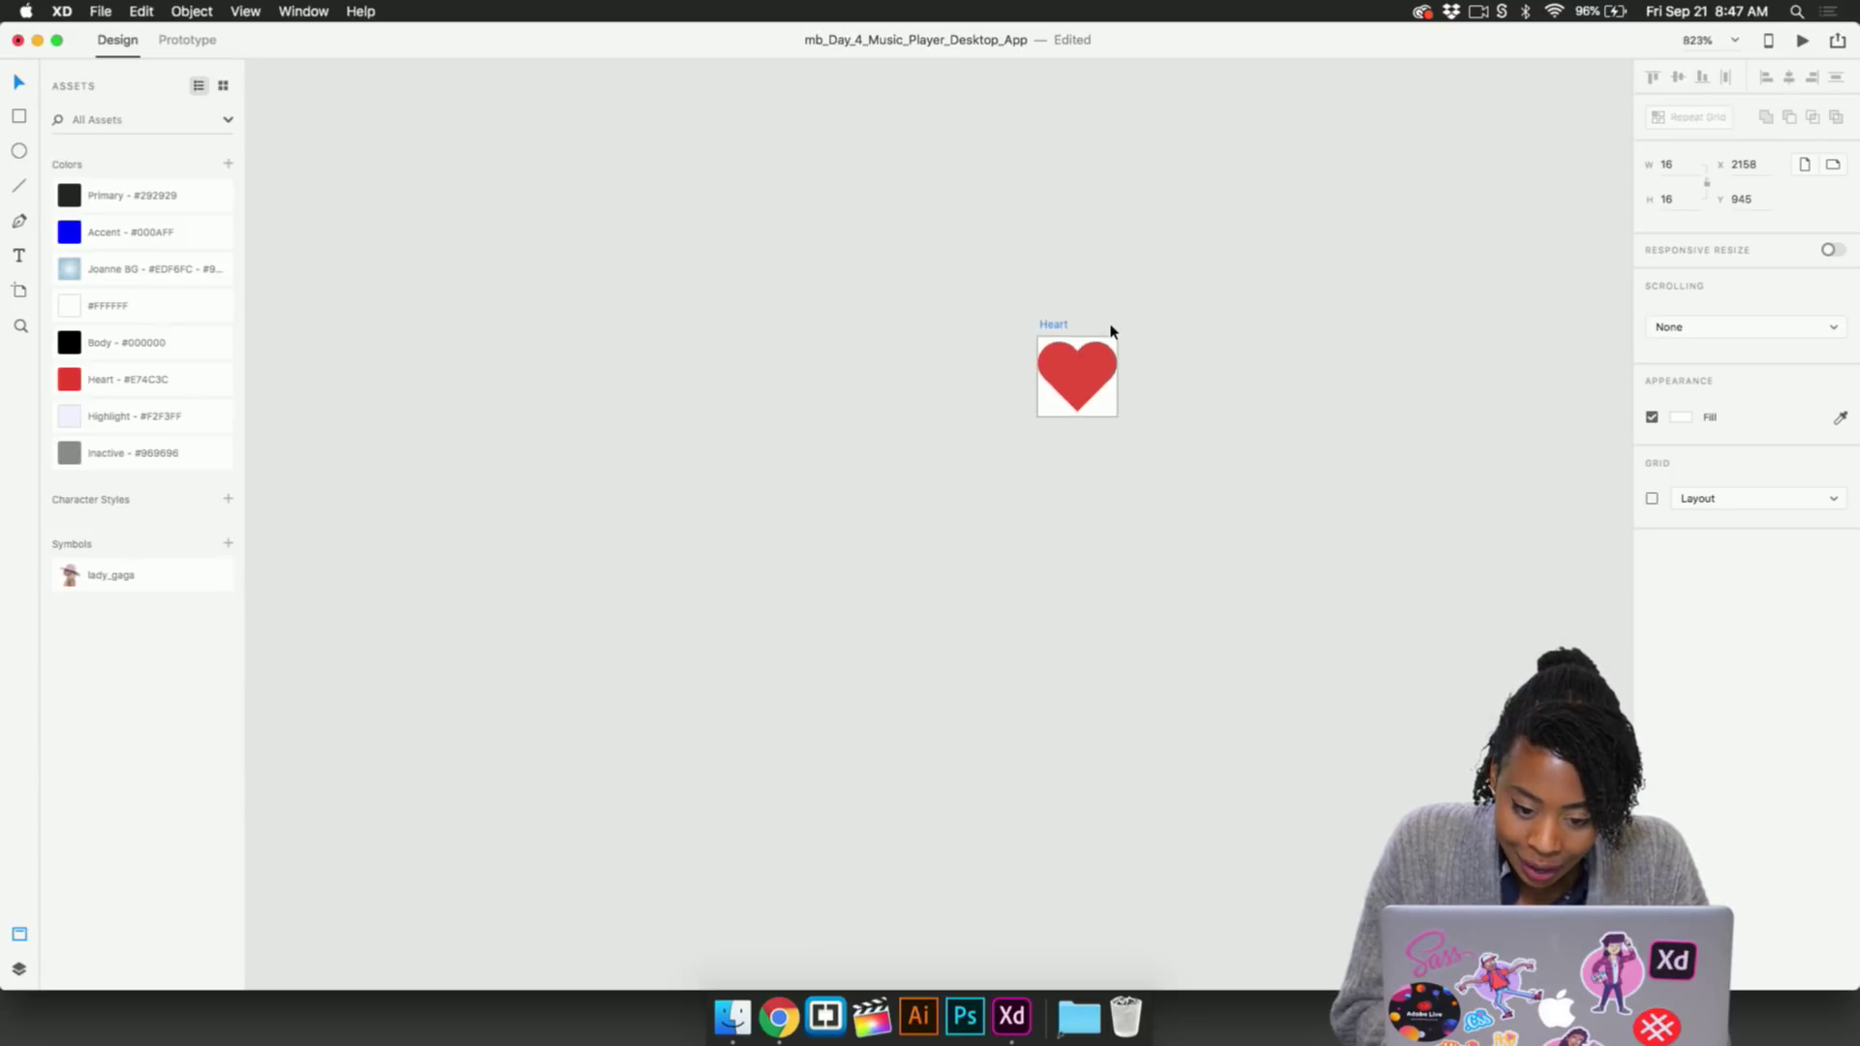
drag(1057, 514, 1243, 468)
scroll(1072, 557, down, 6)
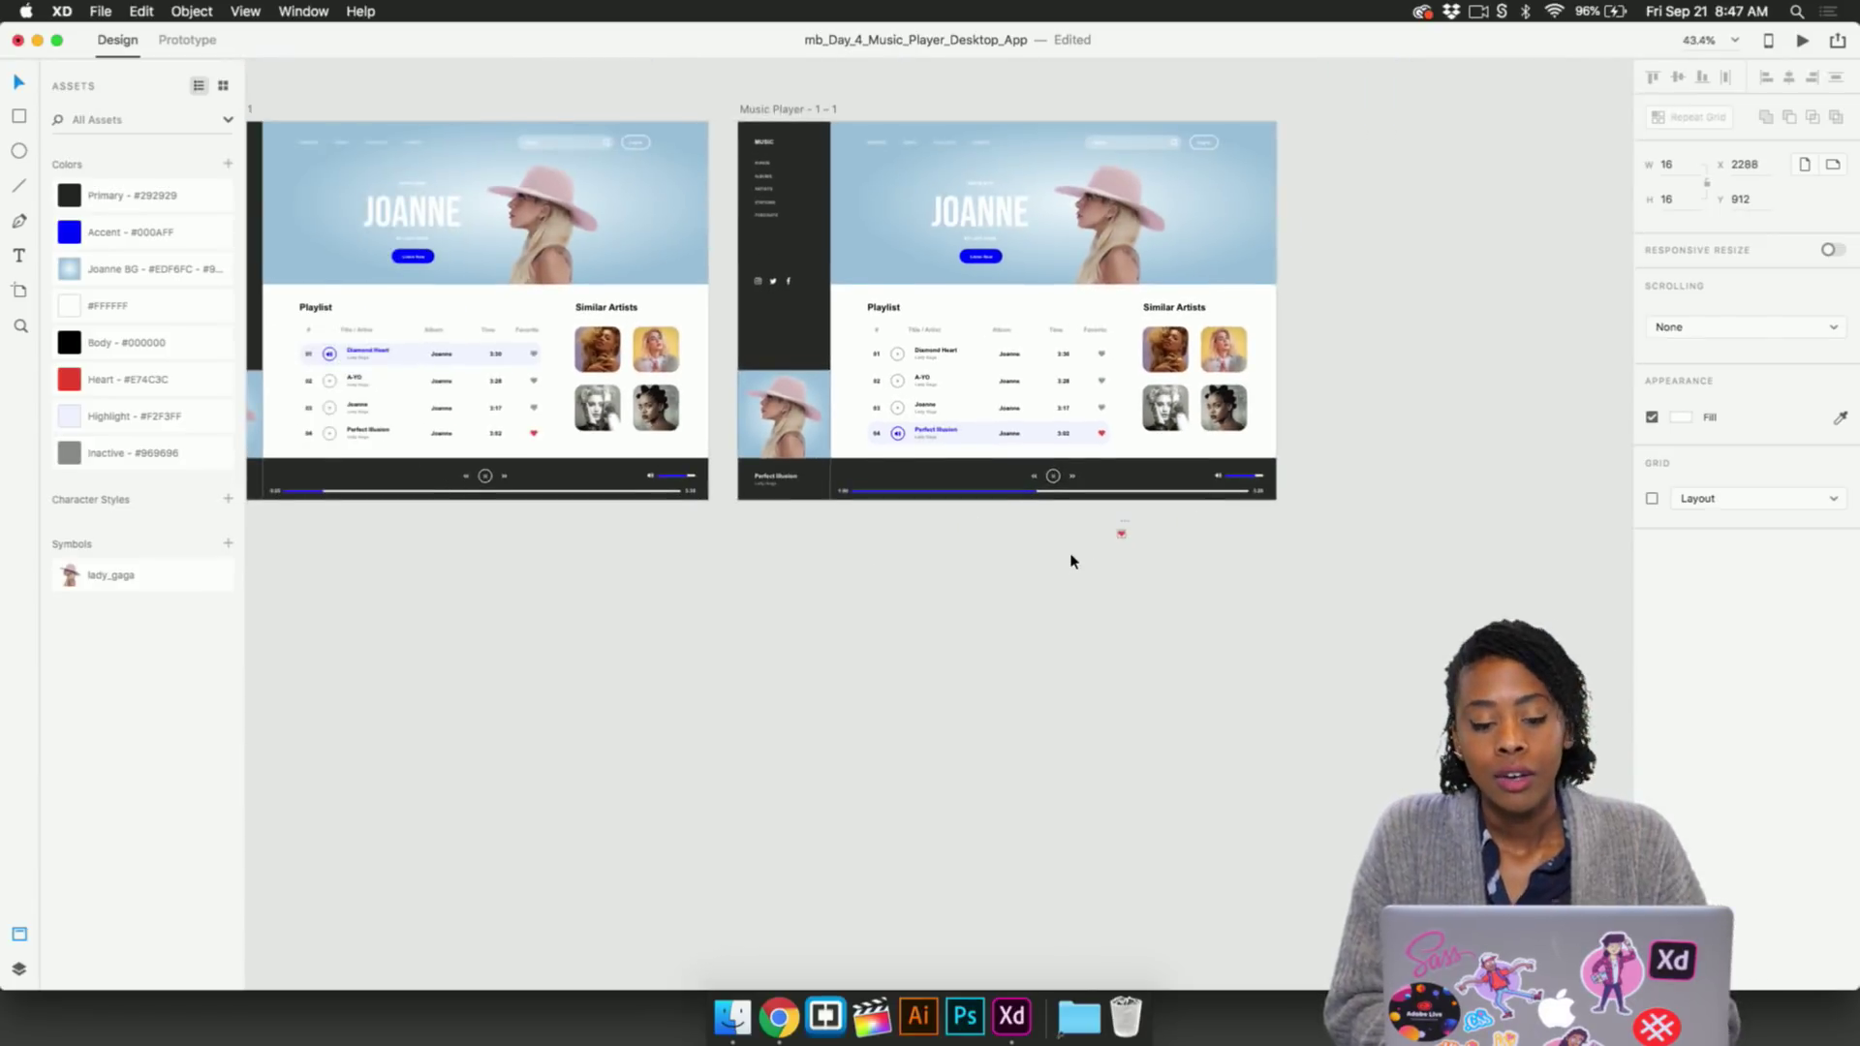
In Prototype mode, link the Perfect Illusion row on the first artboard to Music Player - 1 – 1 with a tap-triggered Dissolve transition
scroll(1071, 560, up, 3)
scroll(1071, 560, left, 3)
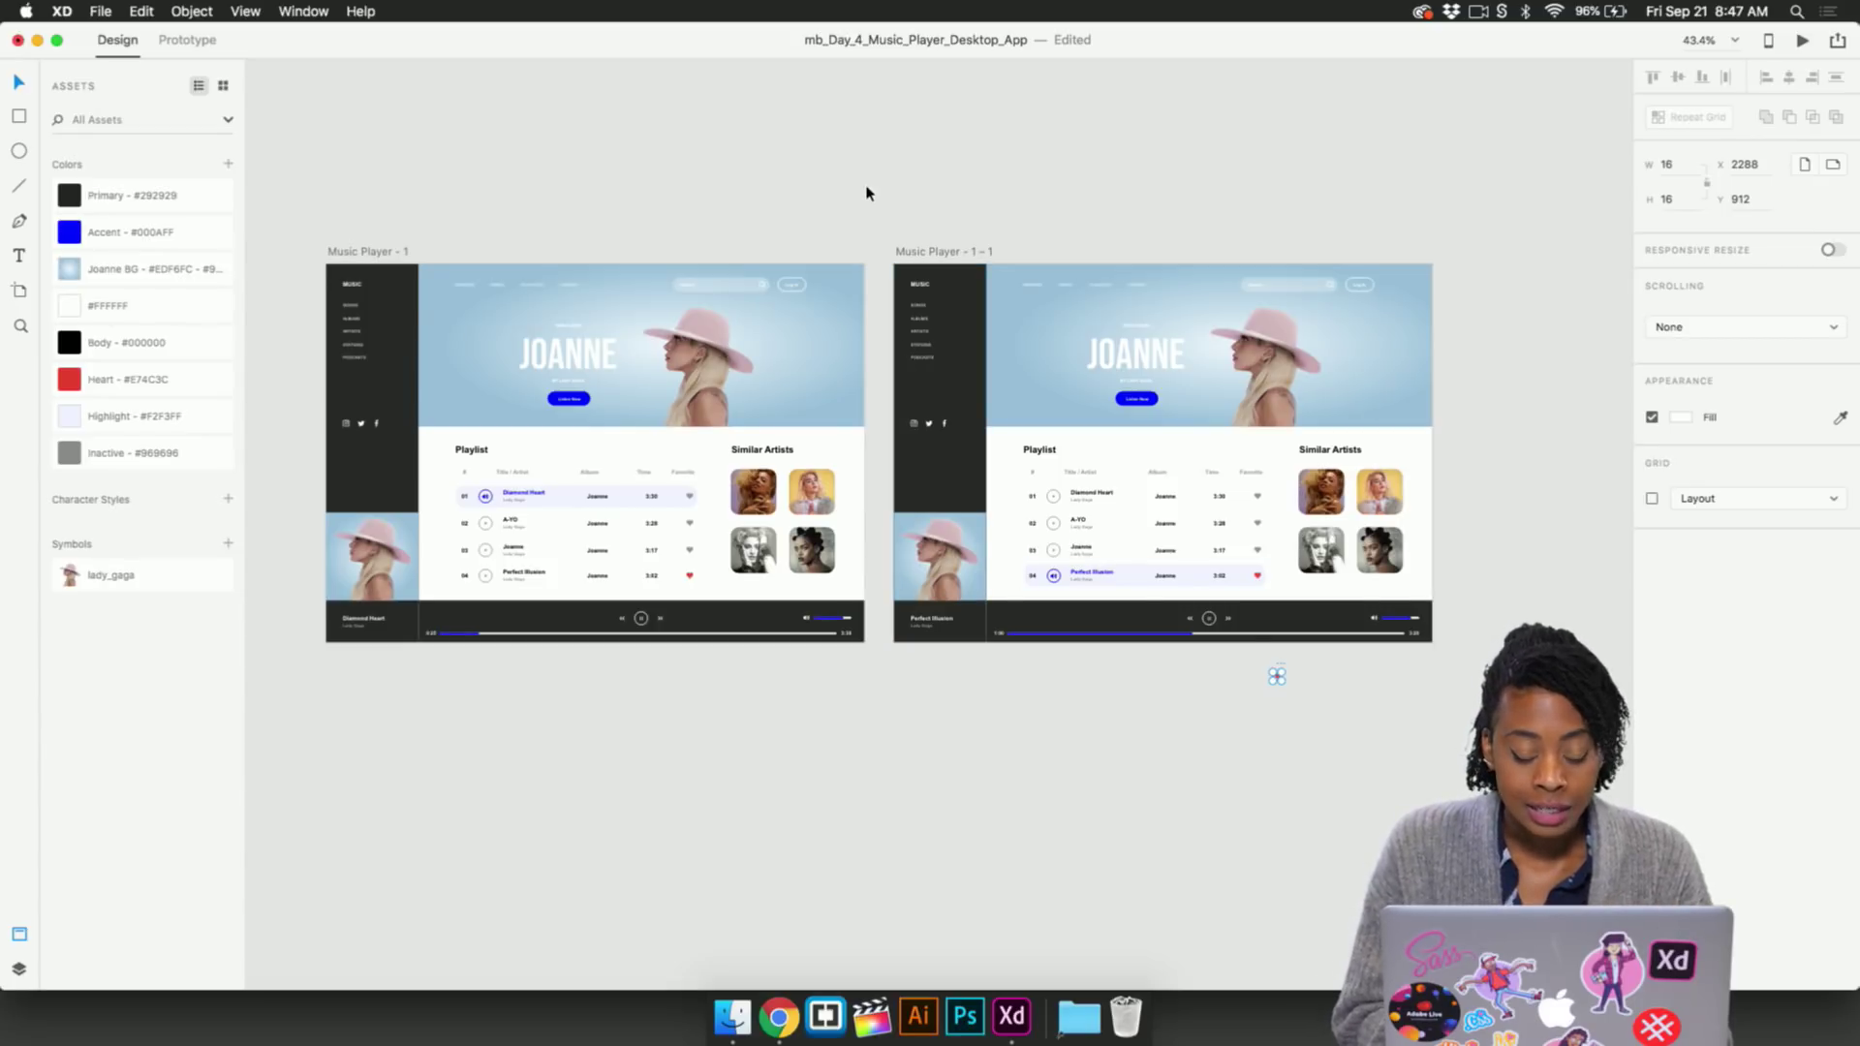
click(200, 43)
scroll(645, 518, up, 3)
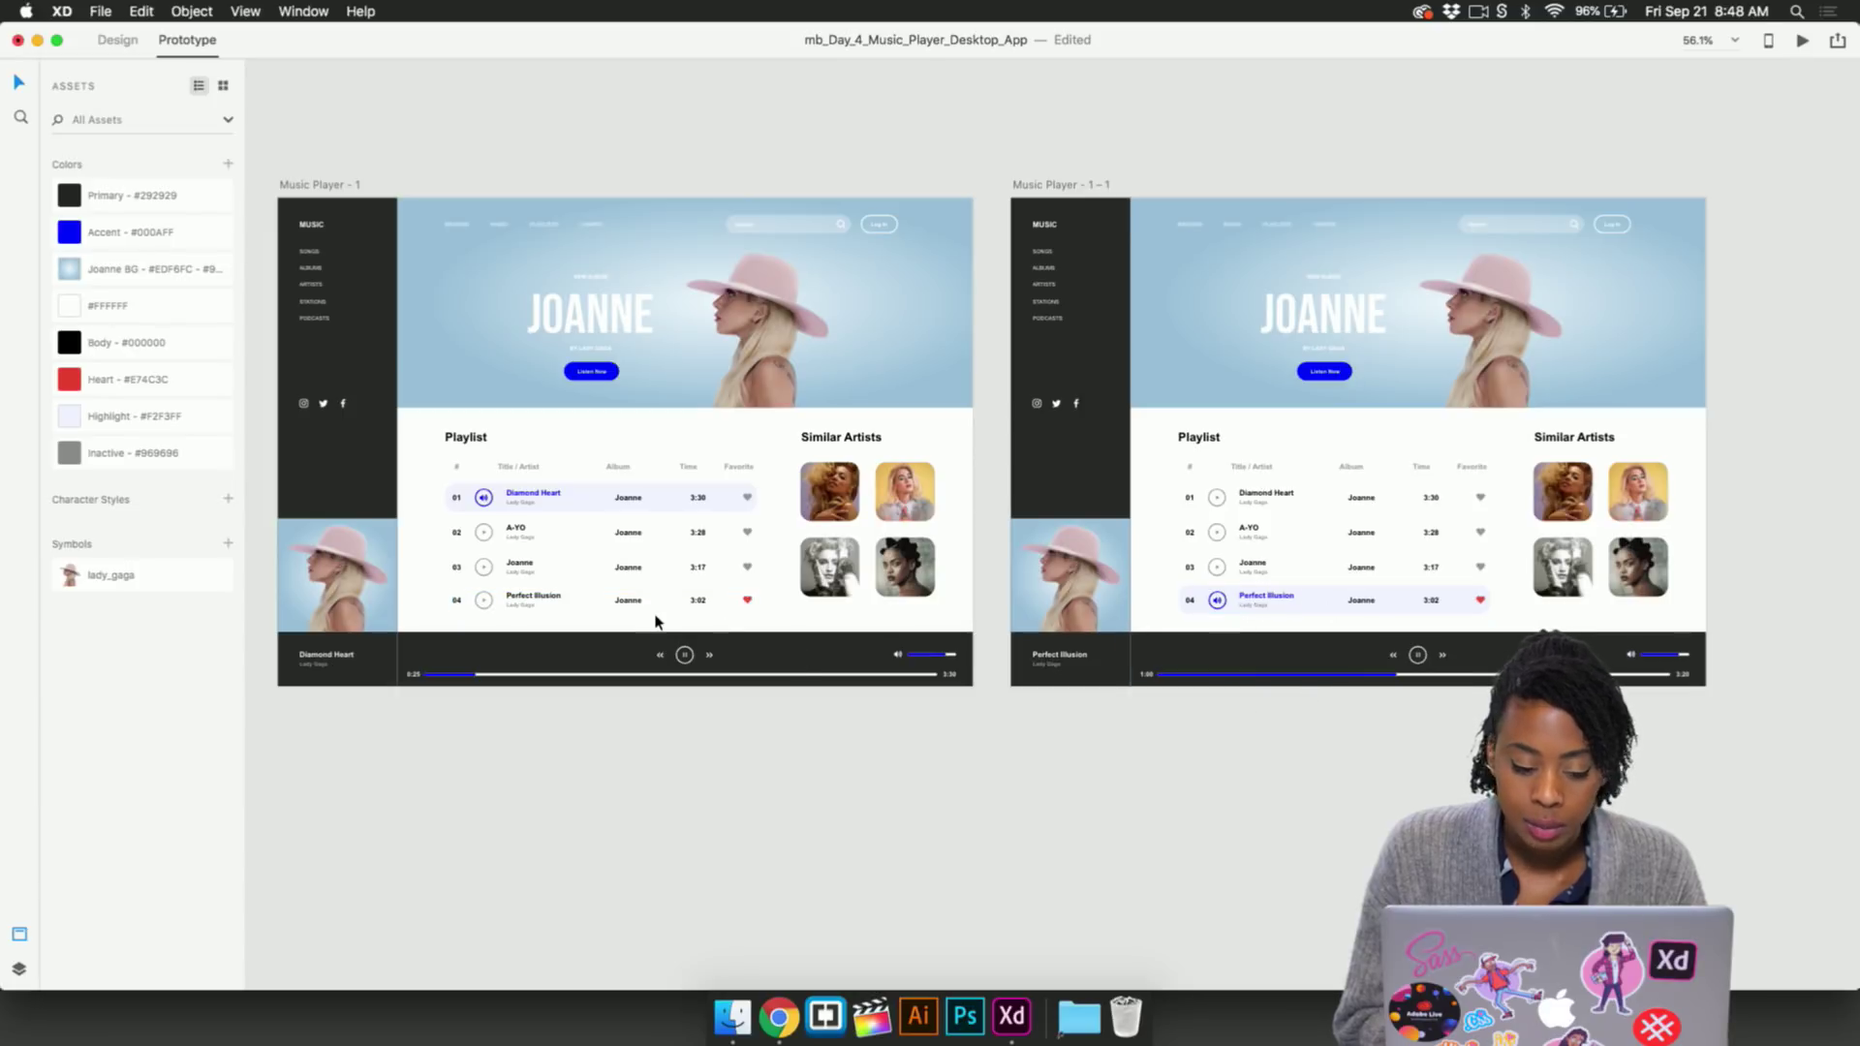
click(574, 604)
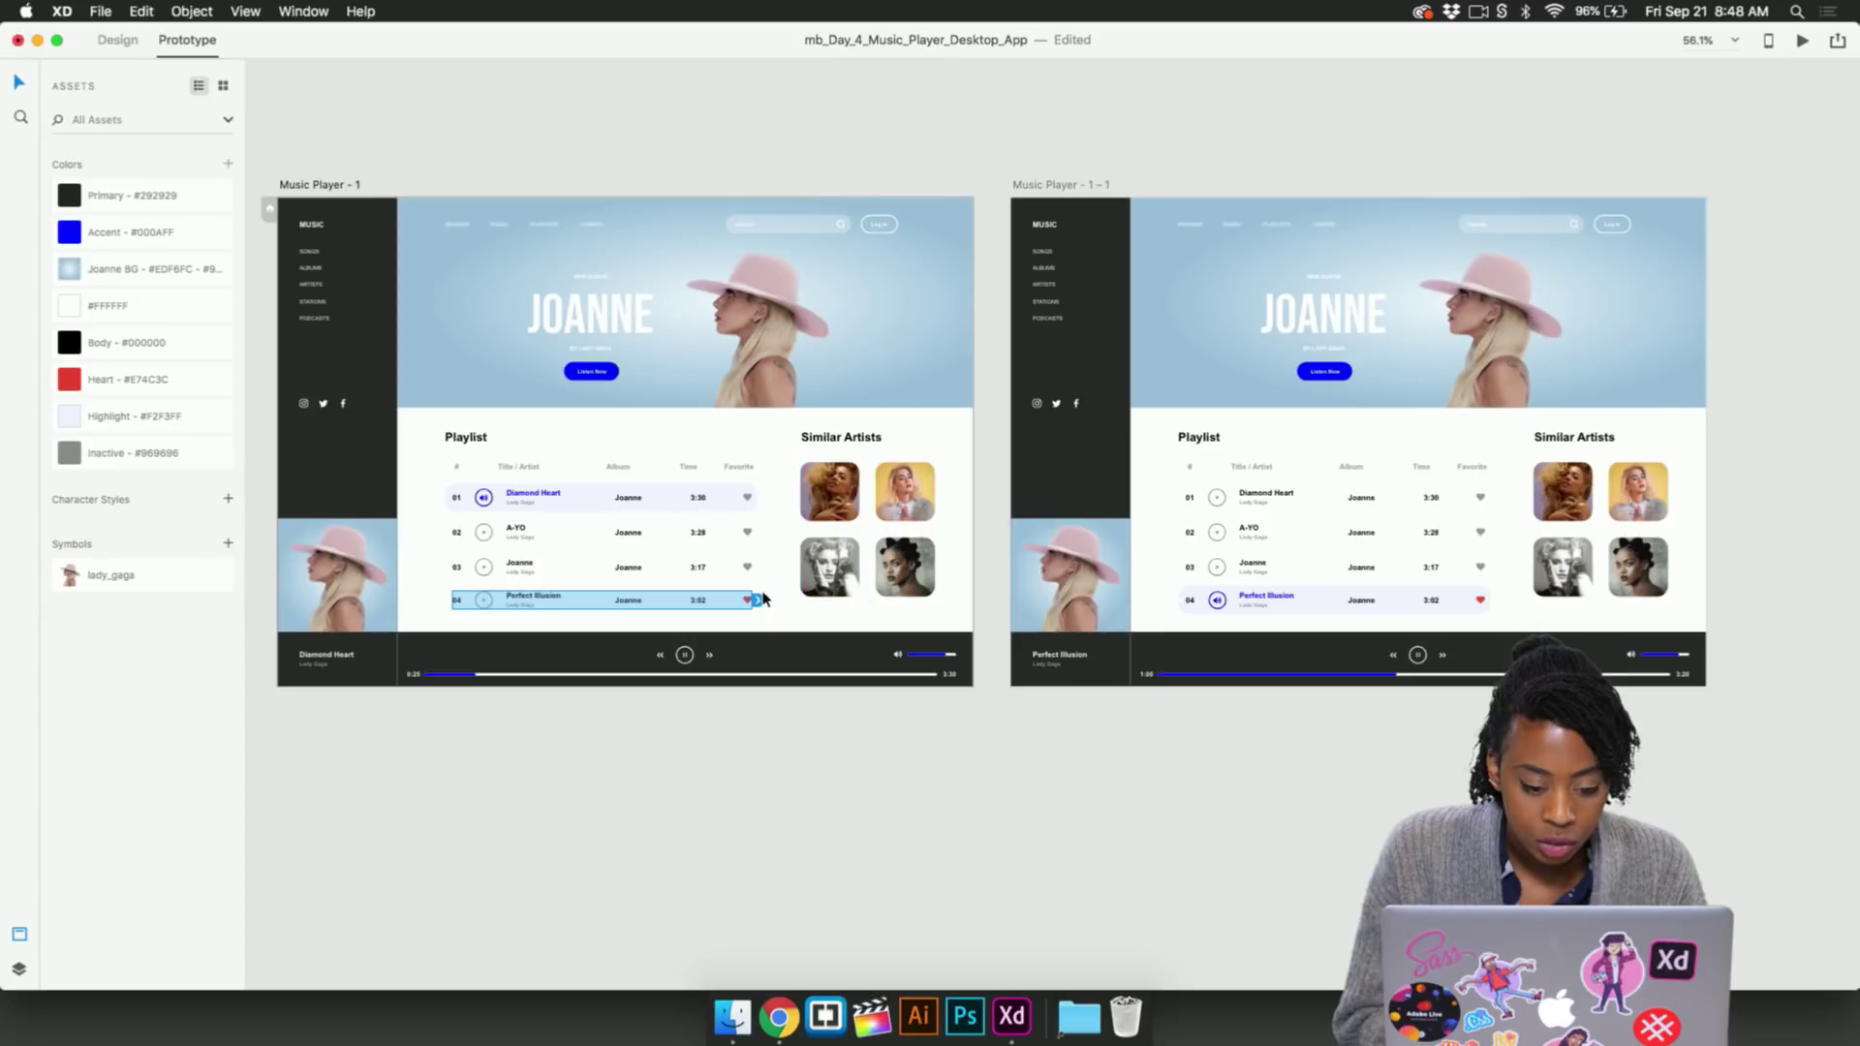
drag(776, 588, 1152, 598)
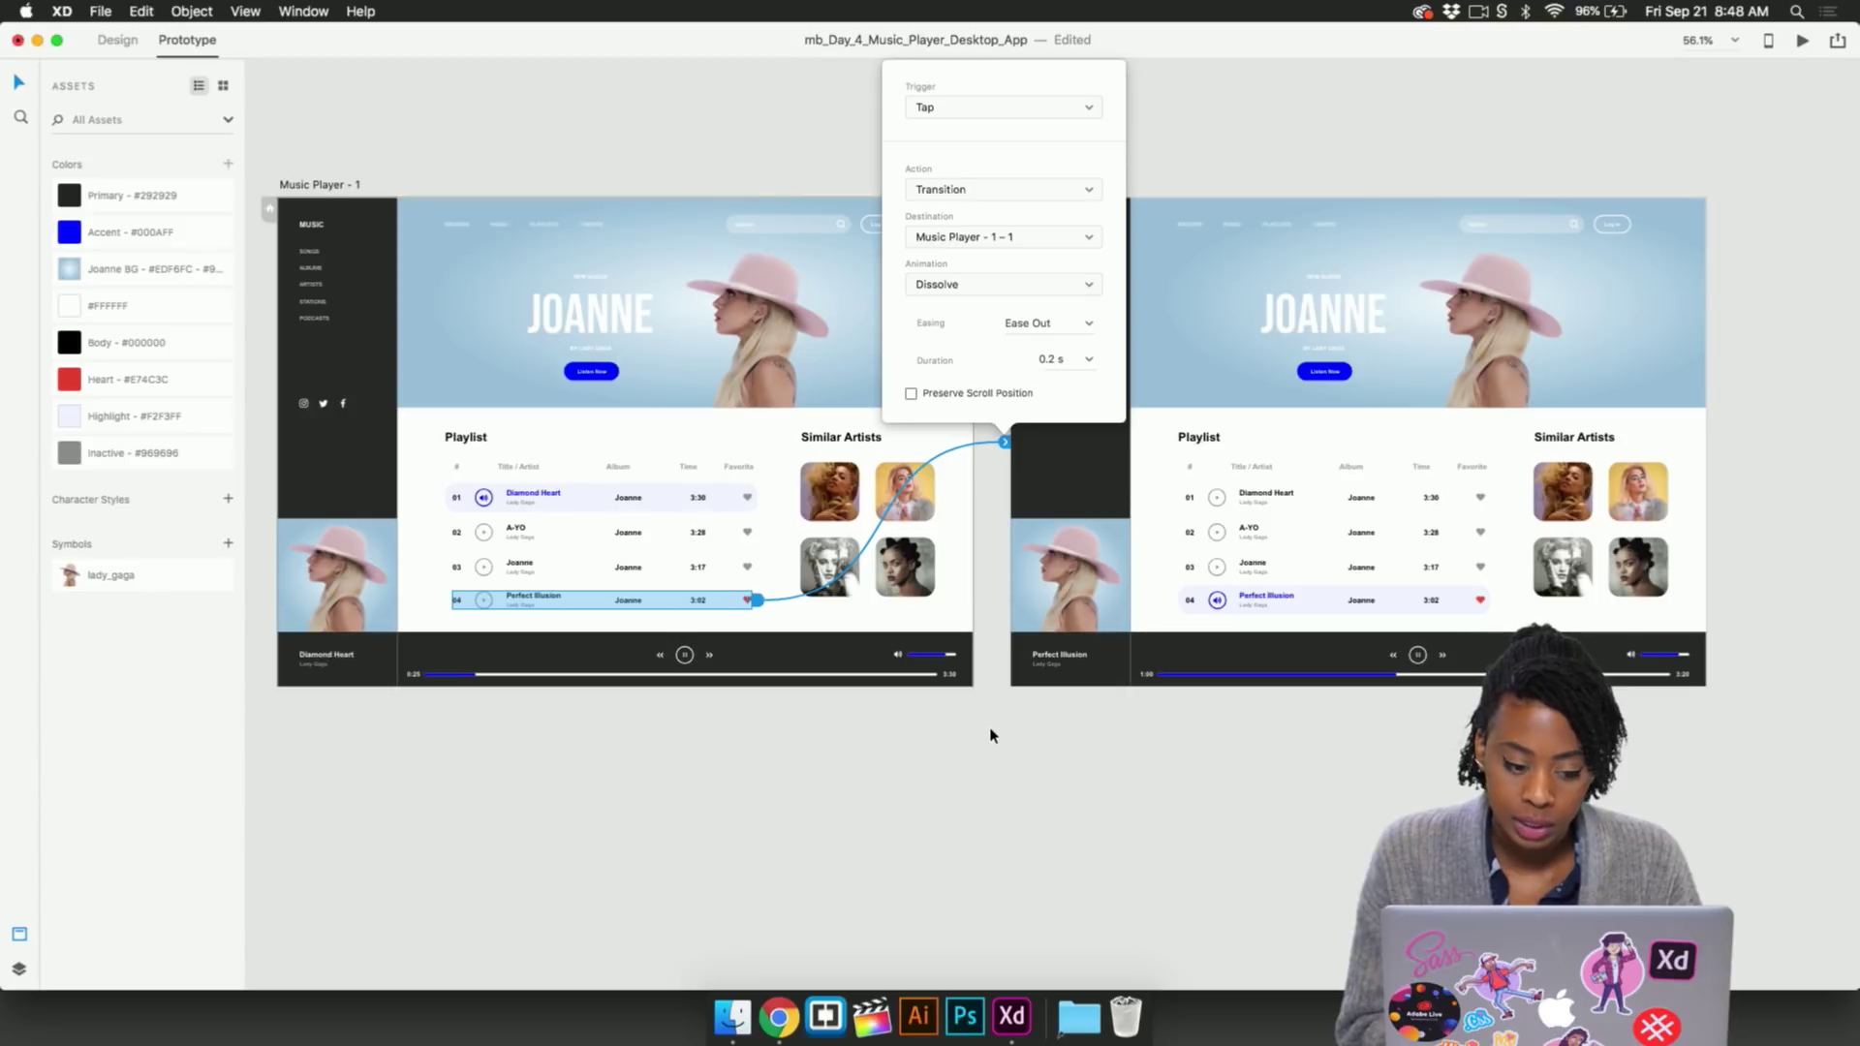
click(1030, 736)
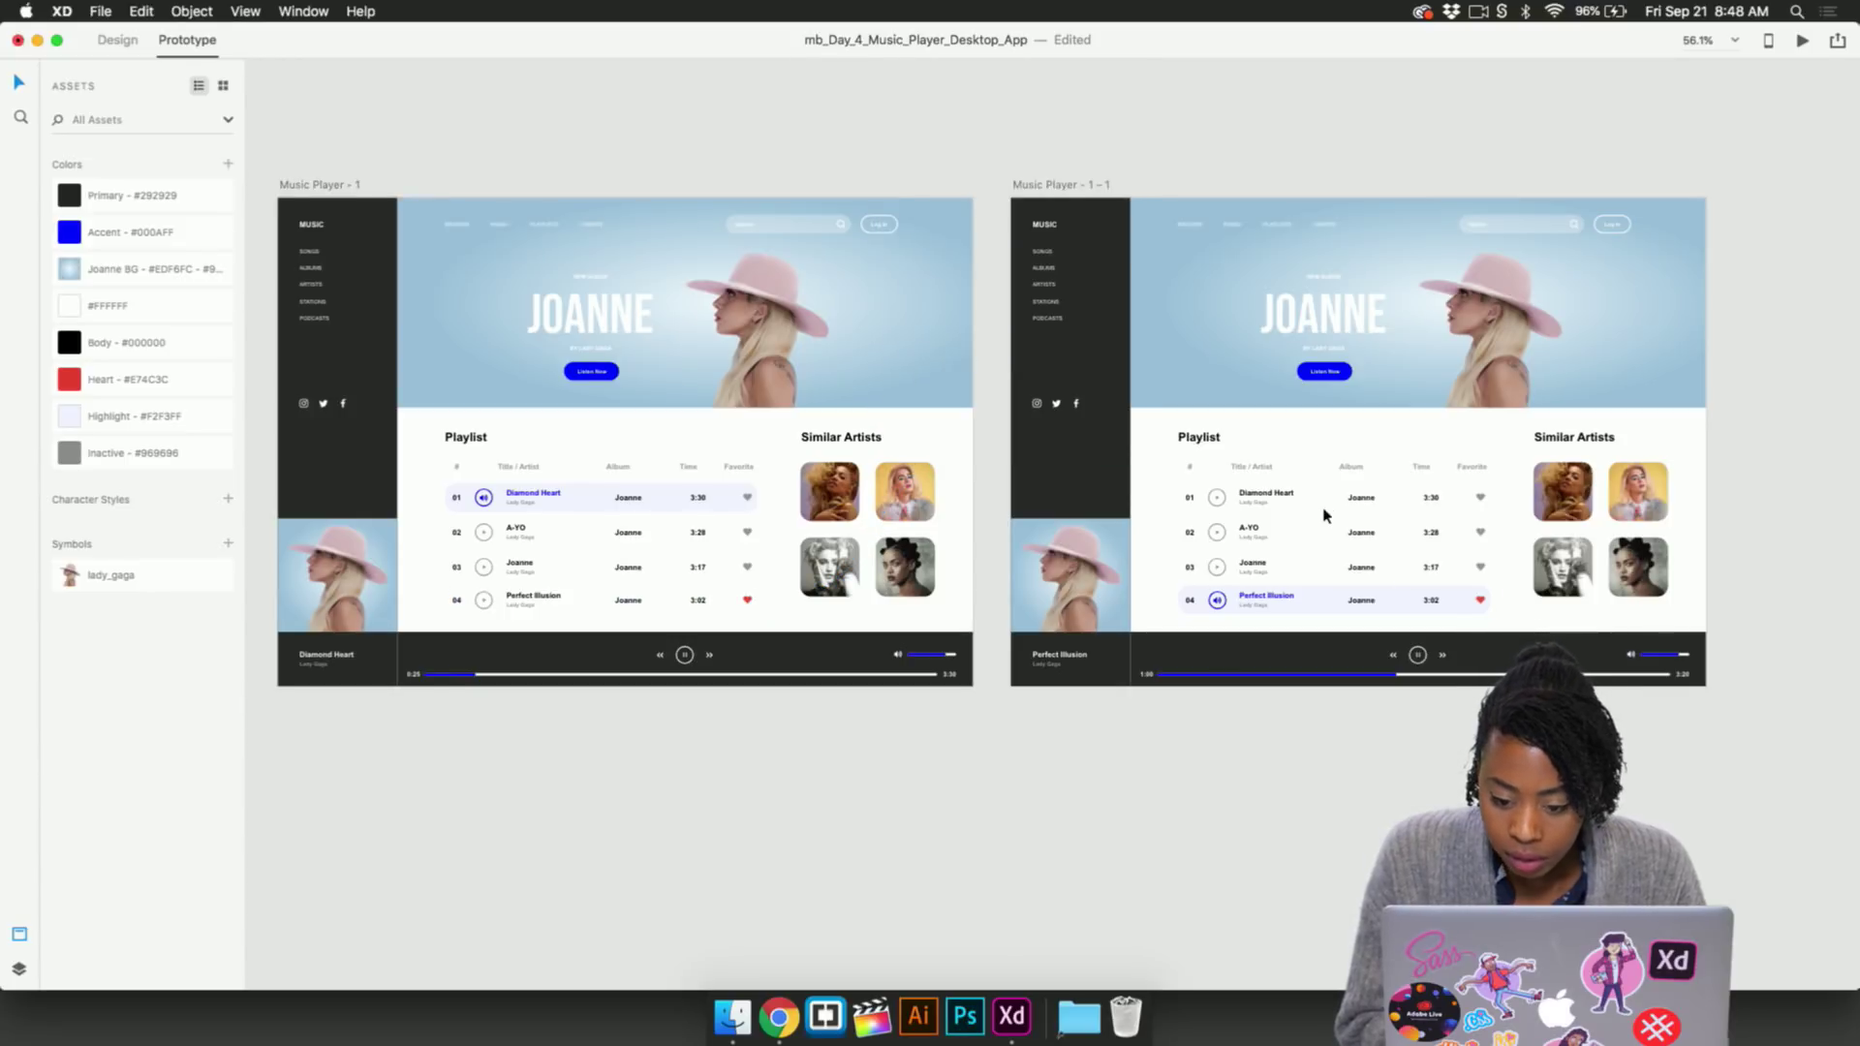
Link the Diamond Heart row on the second artboard back to Music Player - 1 with a tap-triggered Dissolve transition
click(1355, 499)
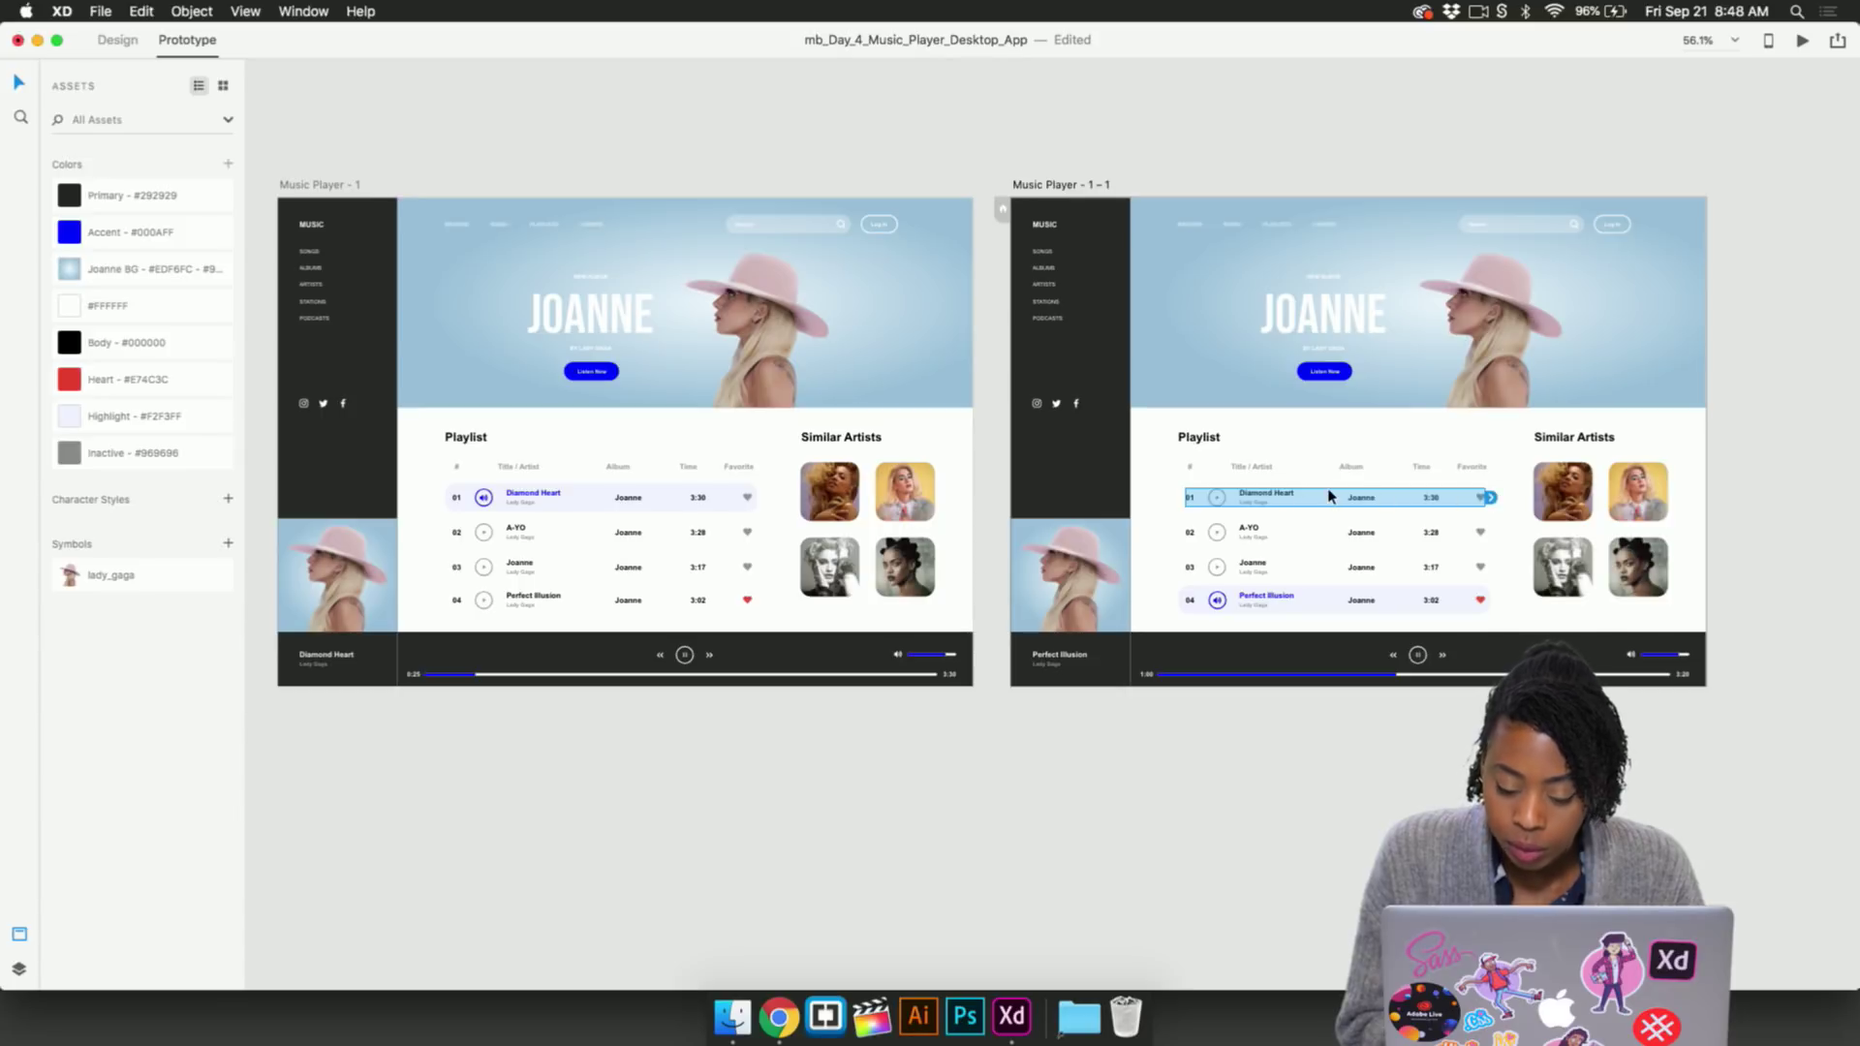
drag(1490, 499, 730, 498)
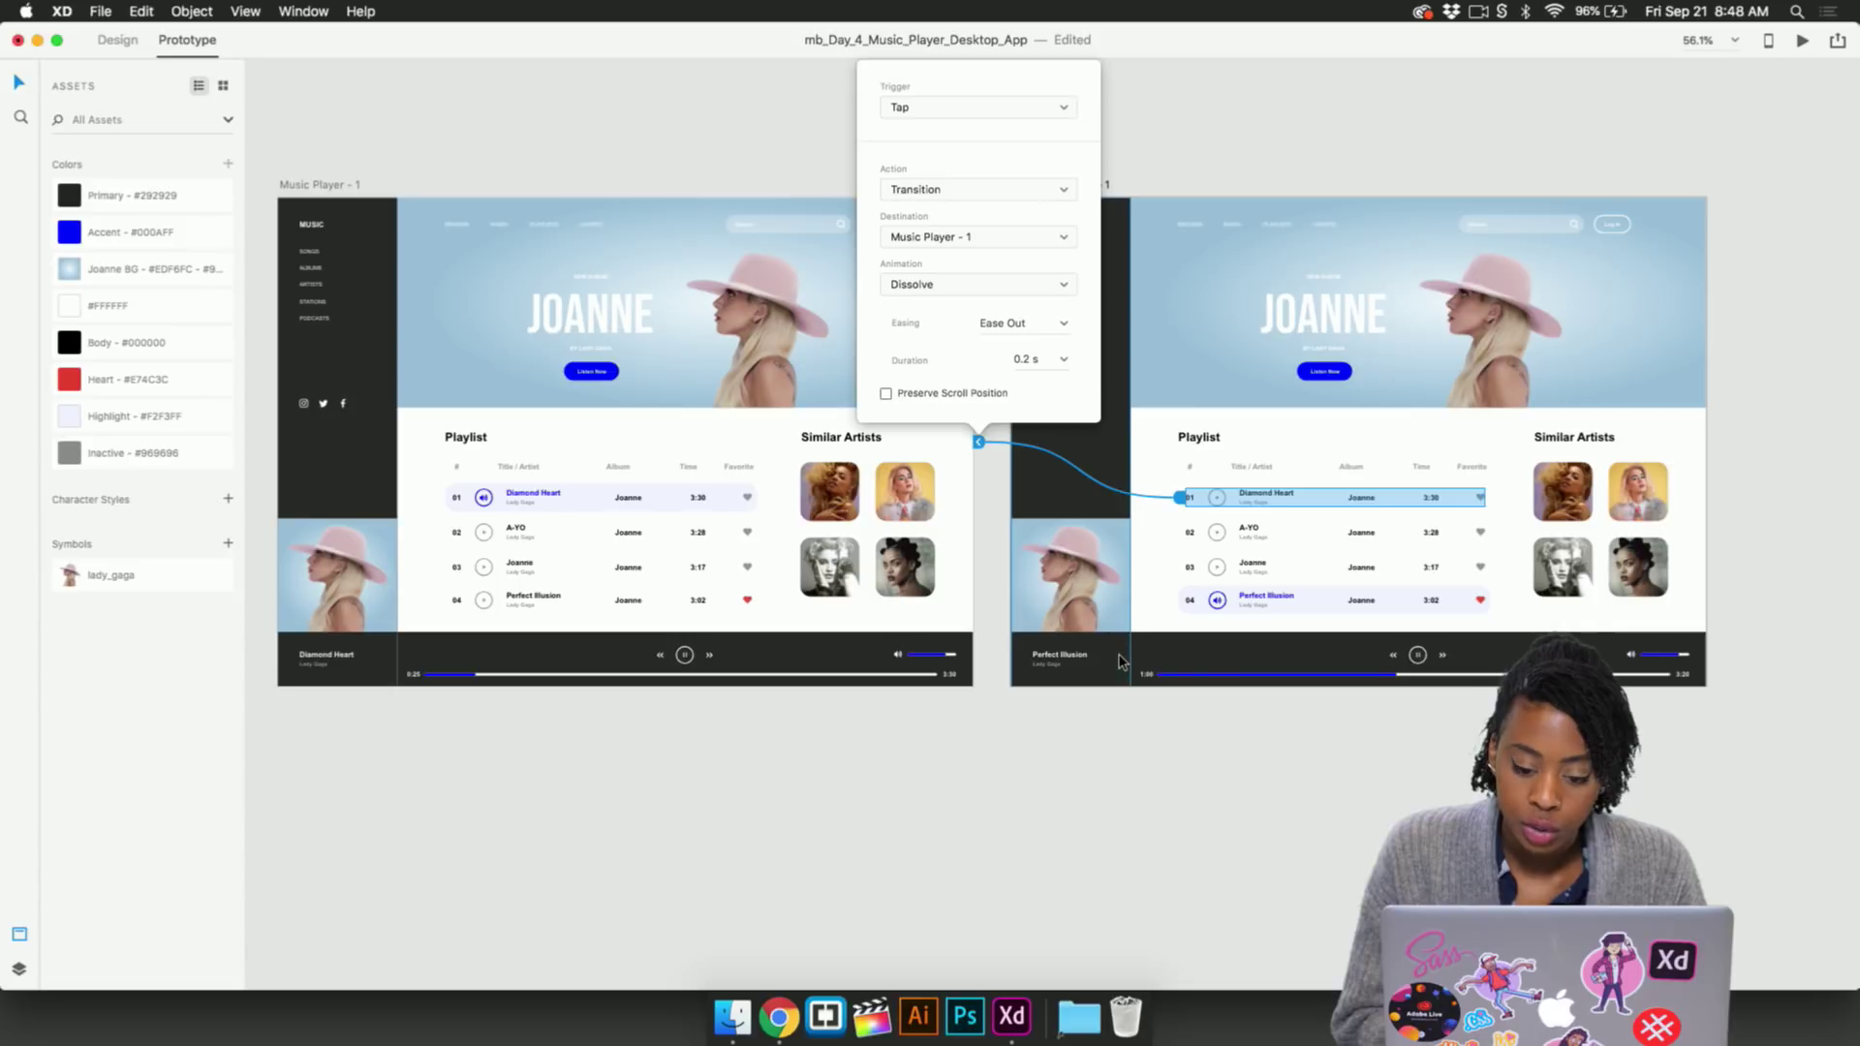
click(1335, 741)
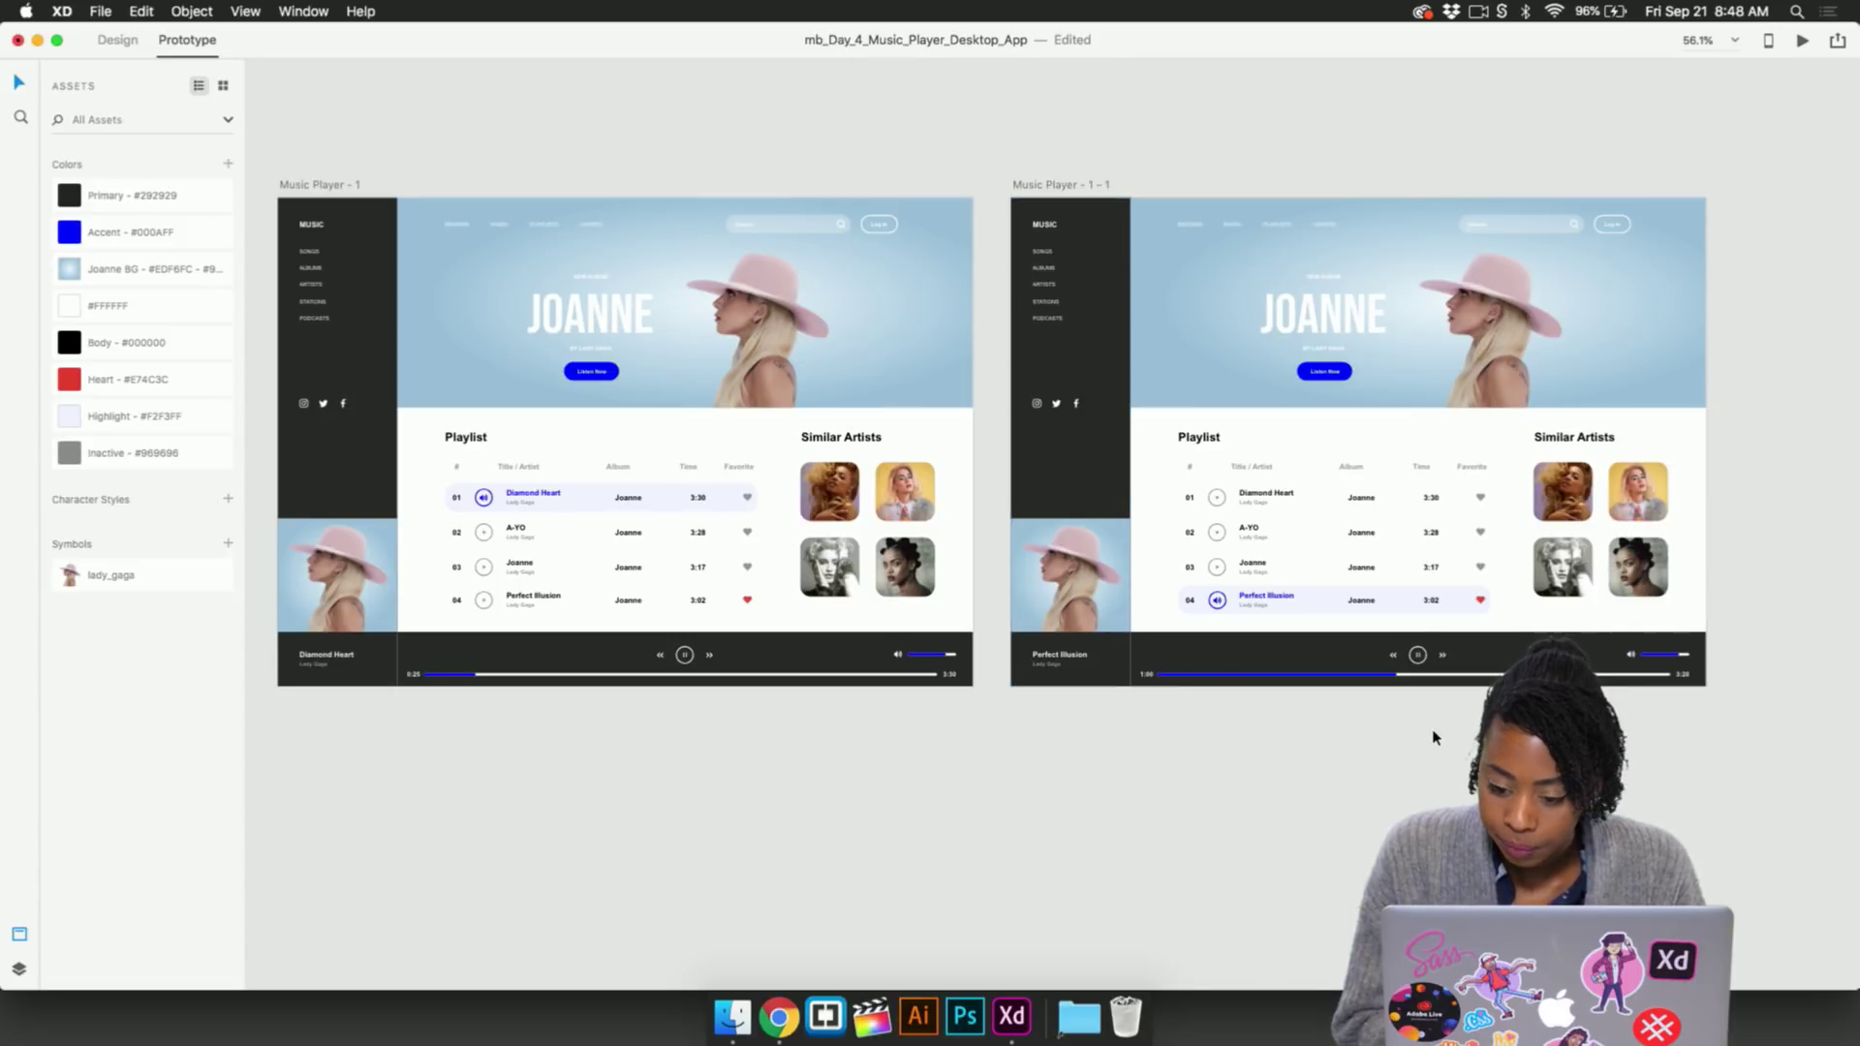
scroll(1335, 741, up, 5)
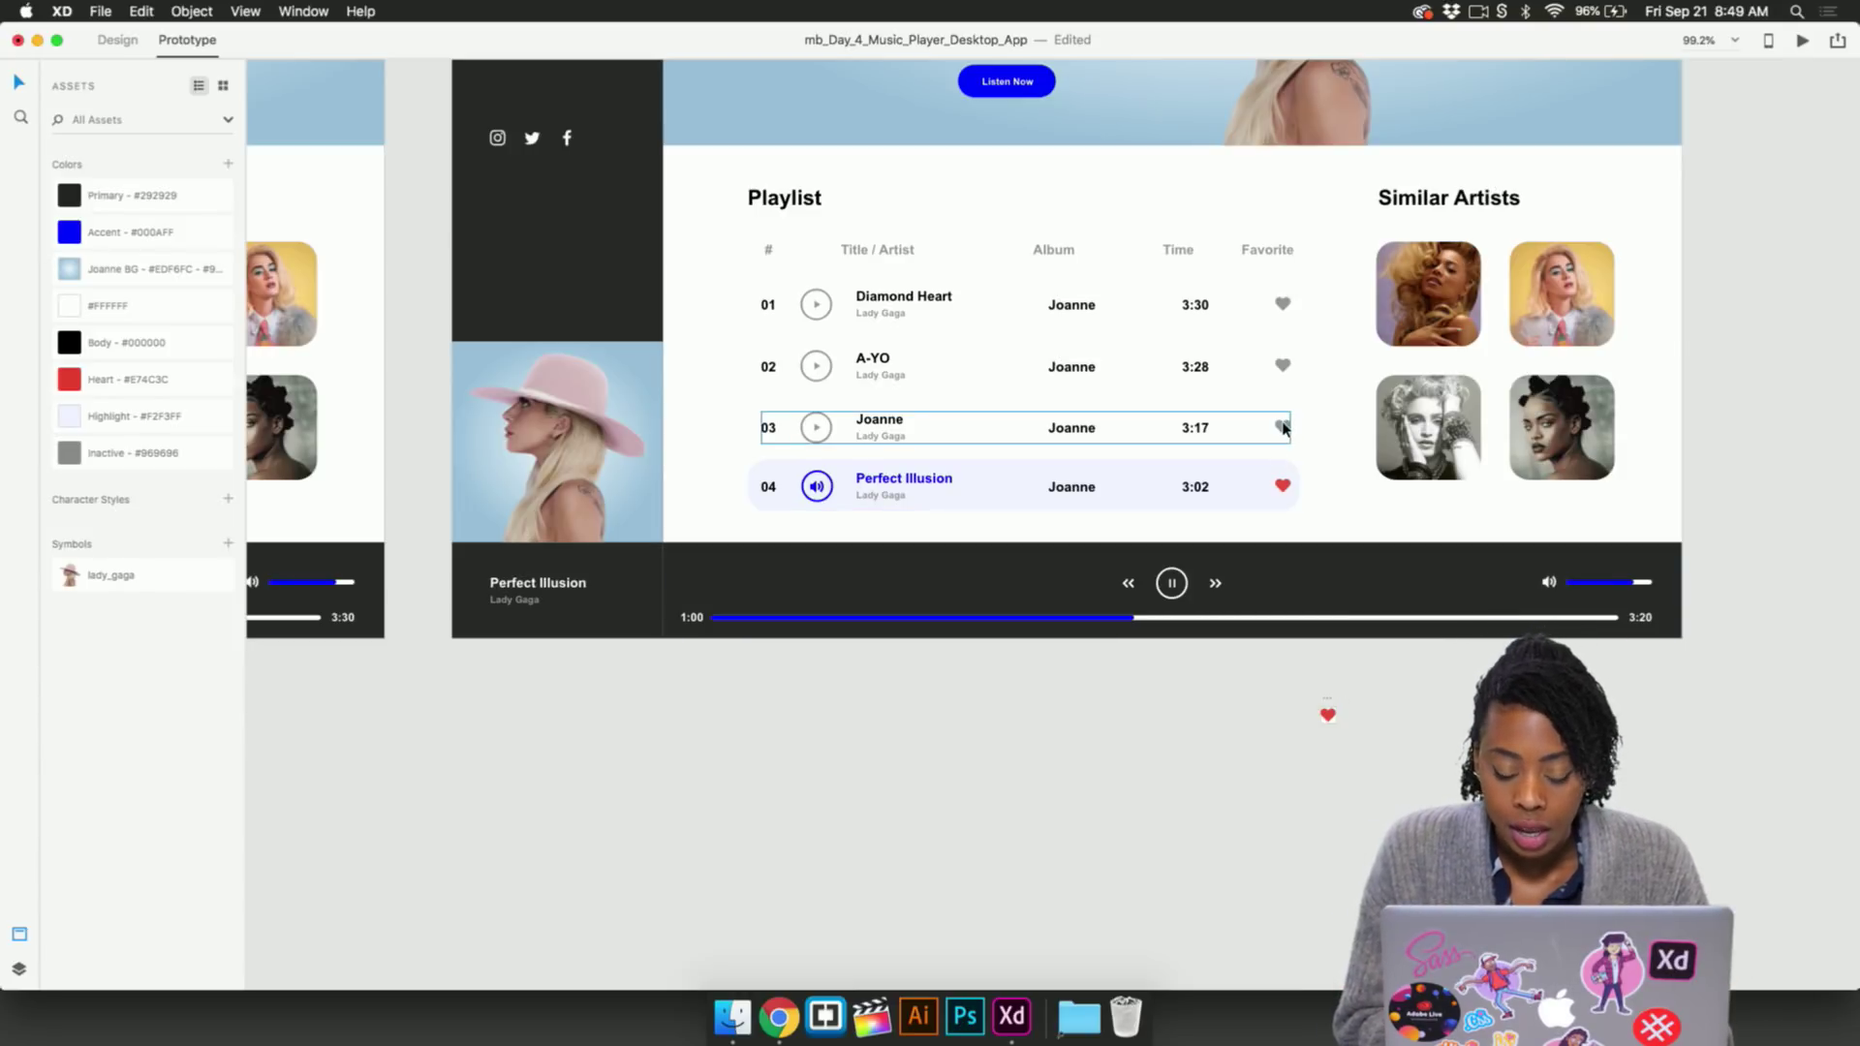
scroll(1359, 665, up, 5)
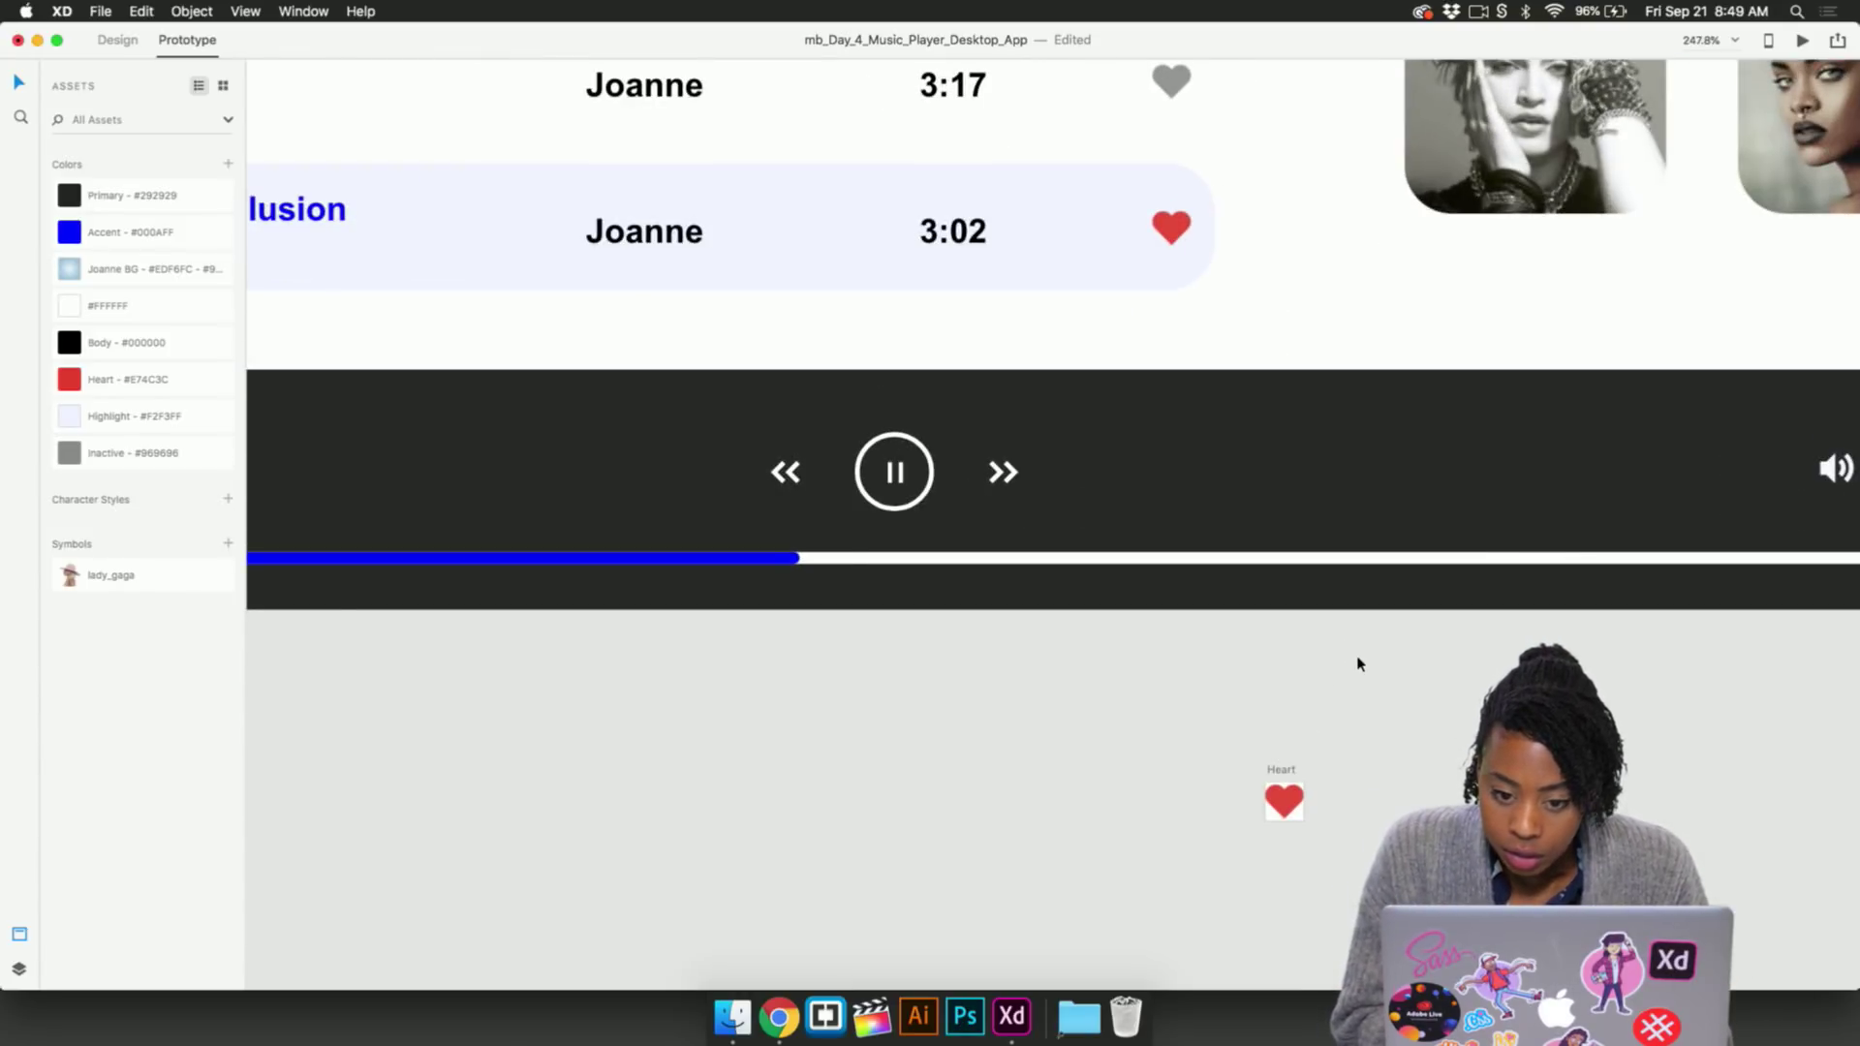
scroll(1356, 668, down, 4)
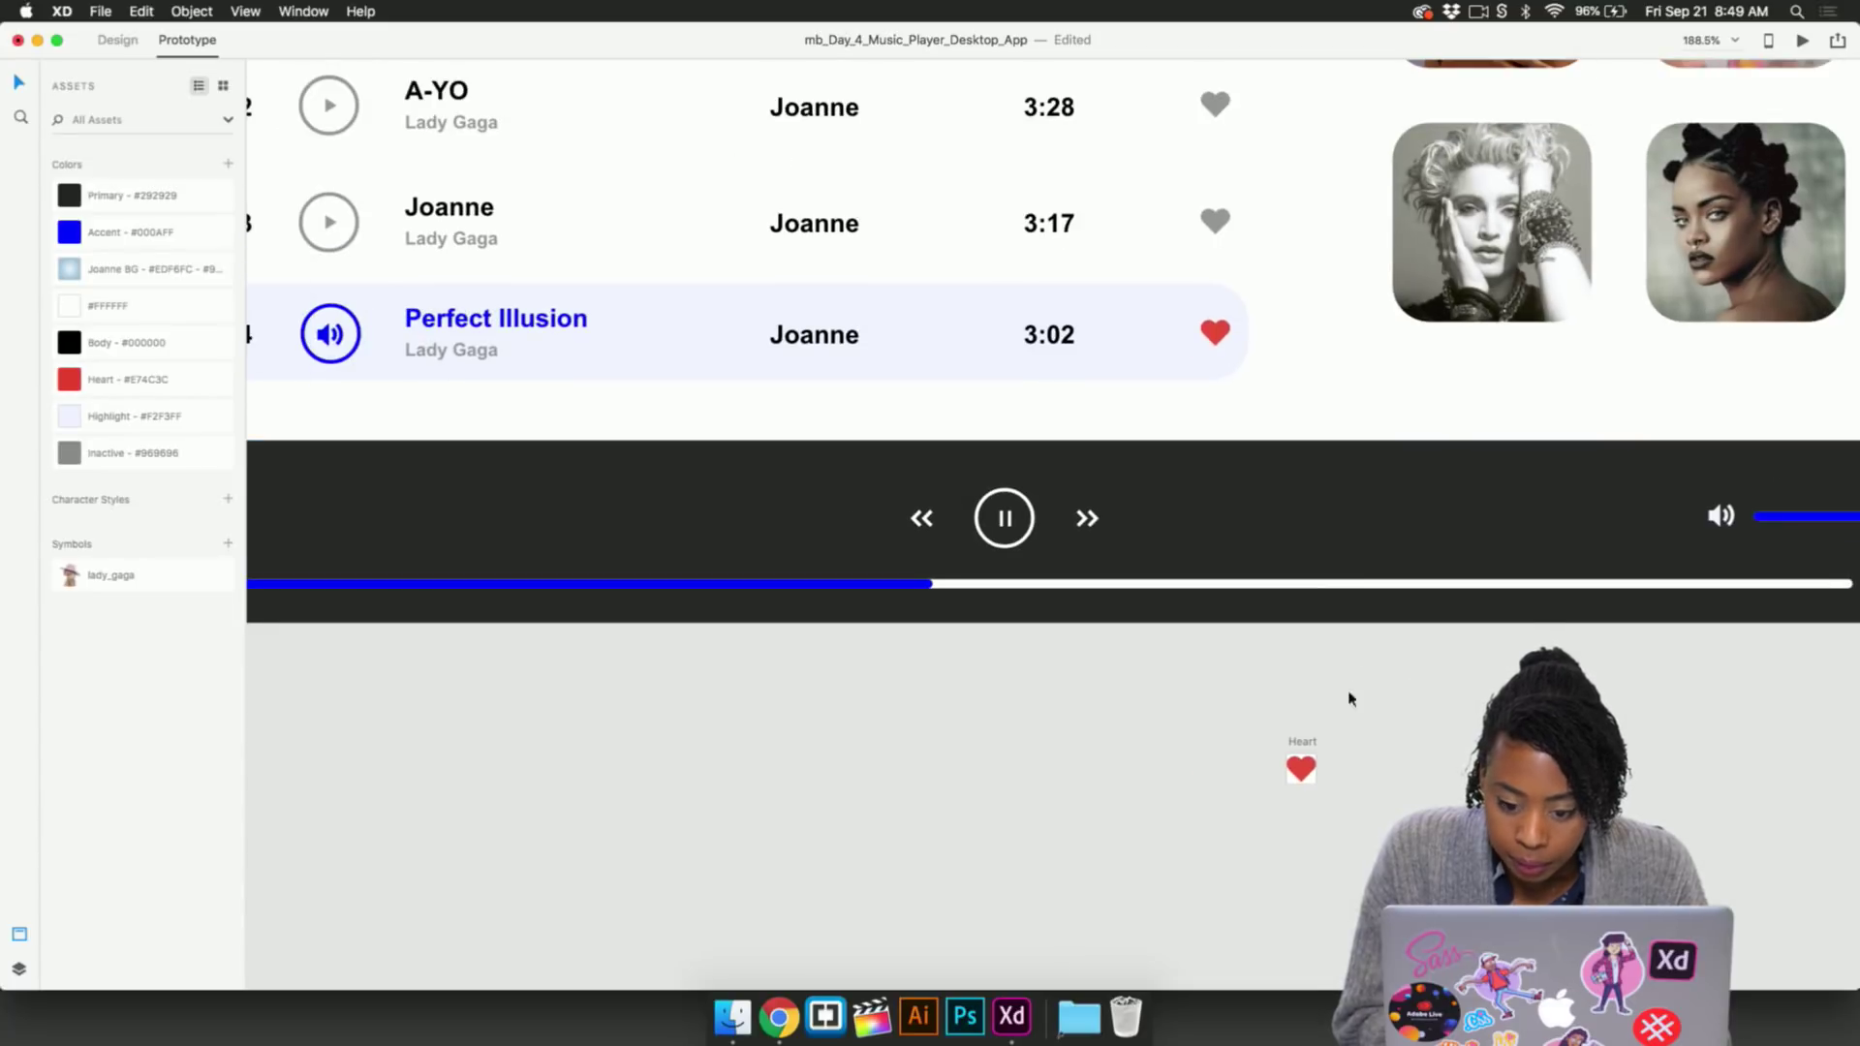
click(1302, 742)
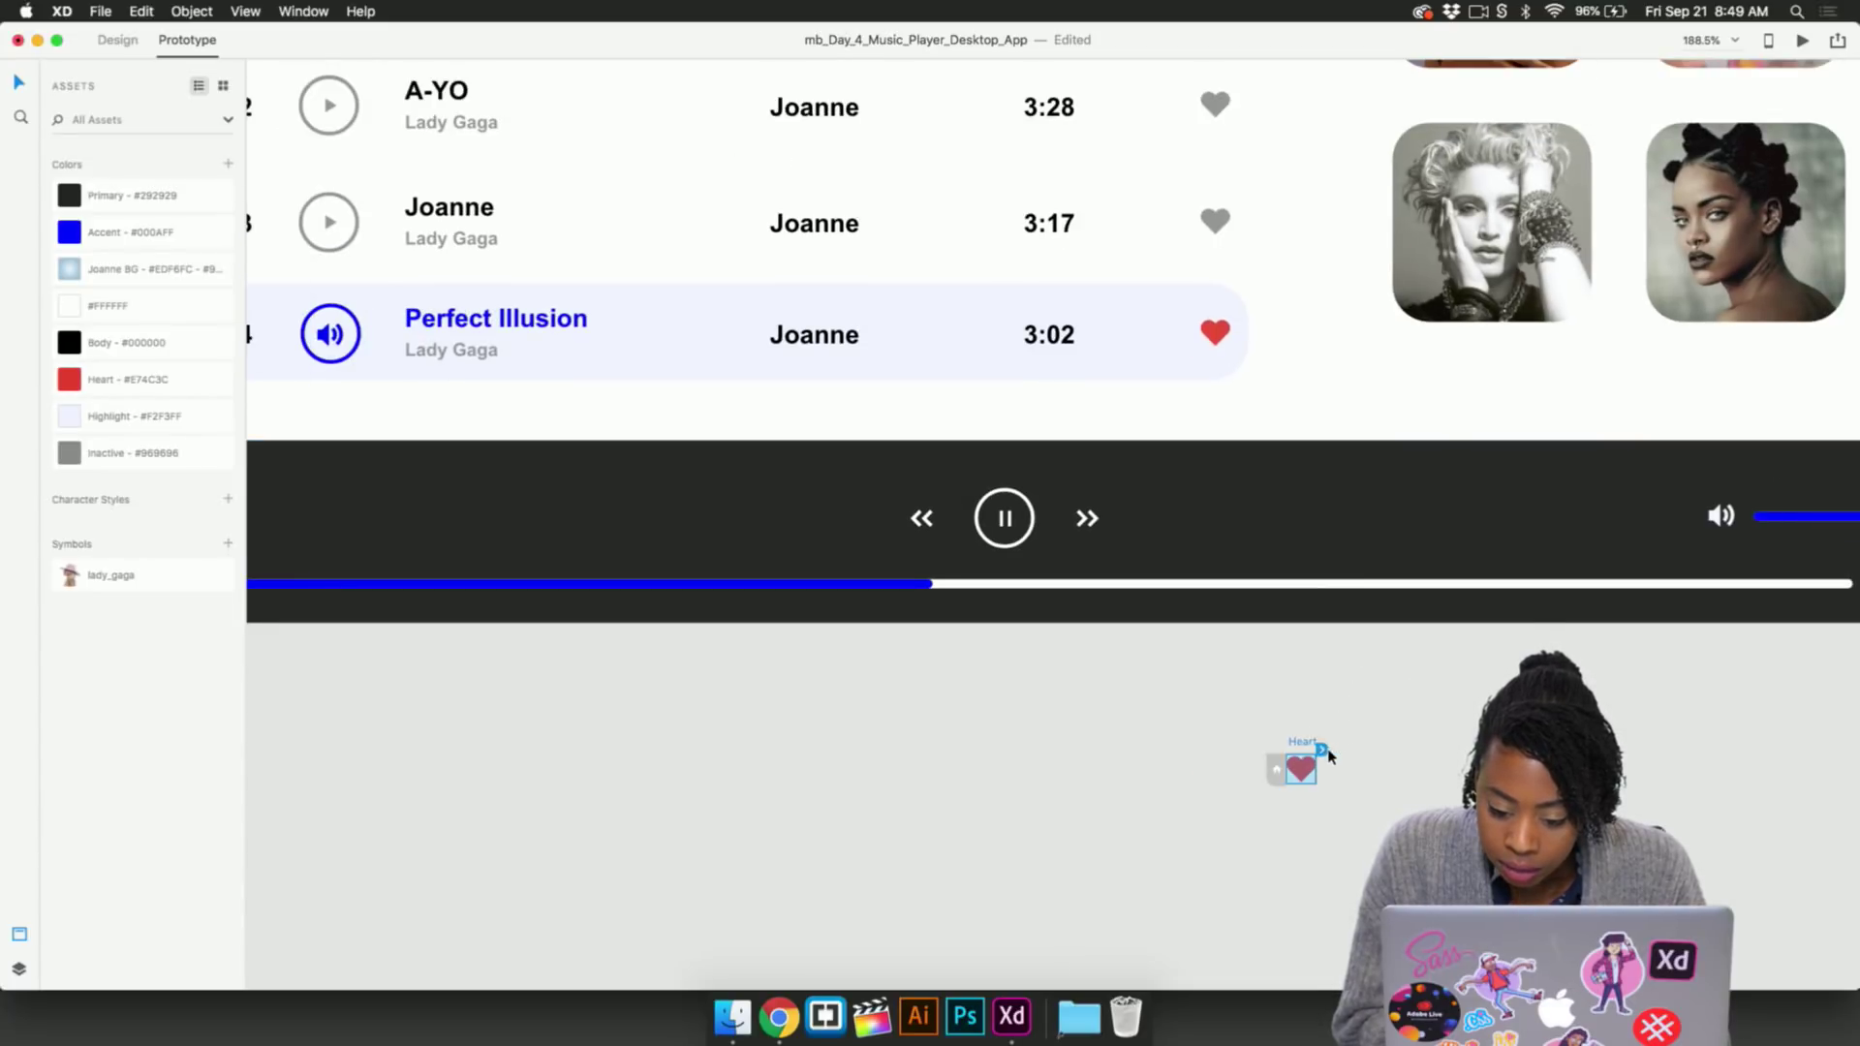
drag(1325, 755, 1220, 226)
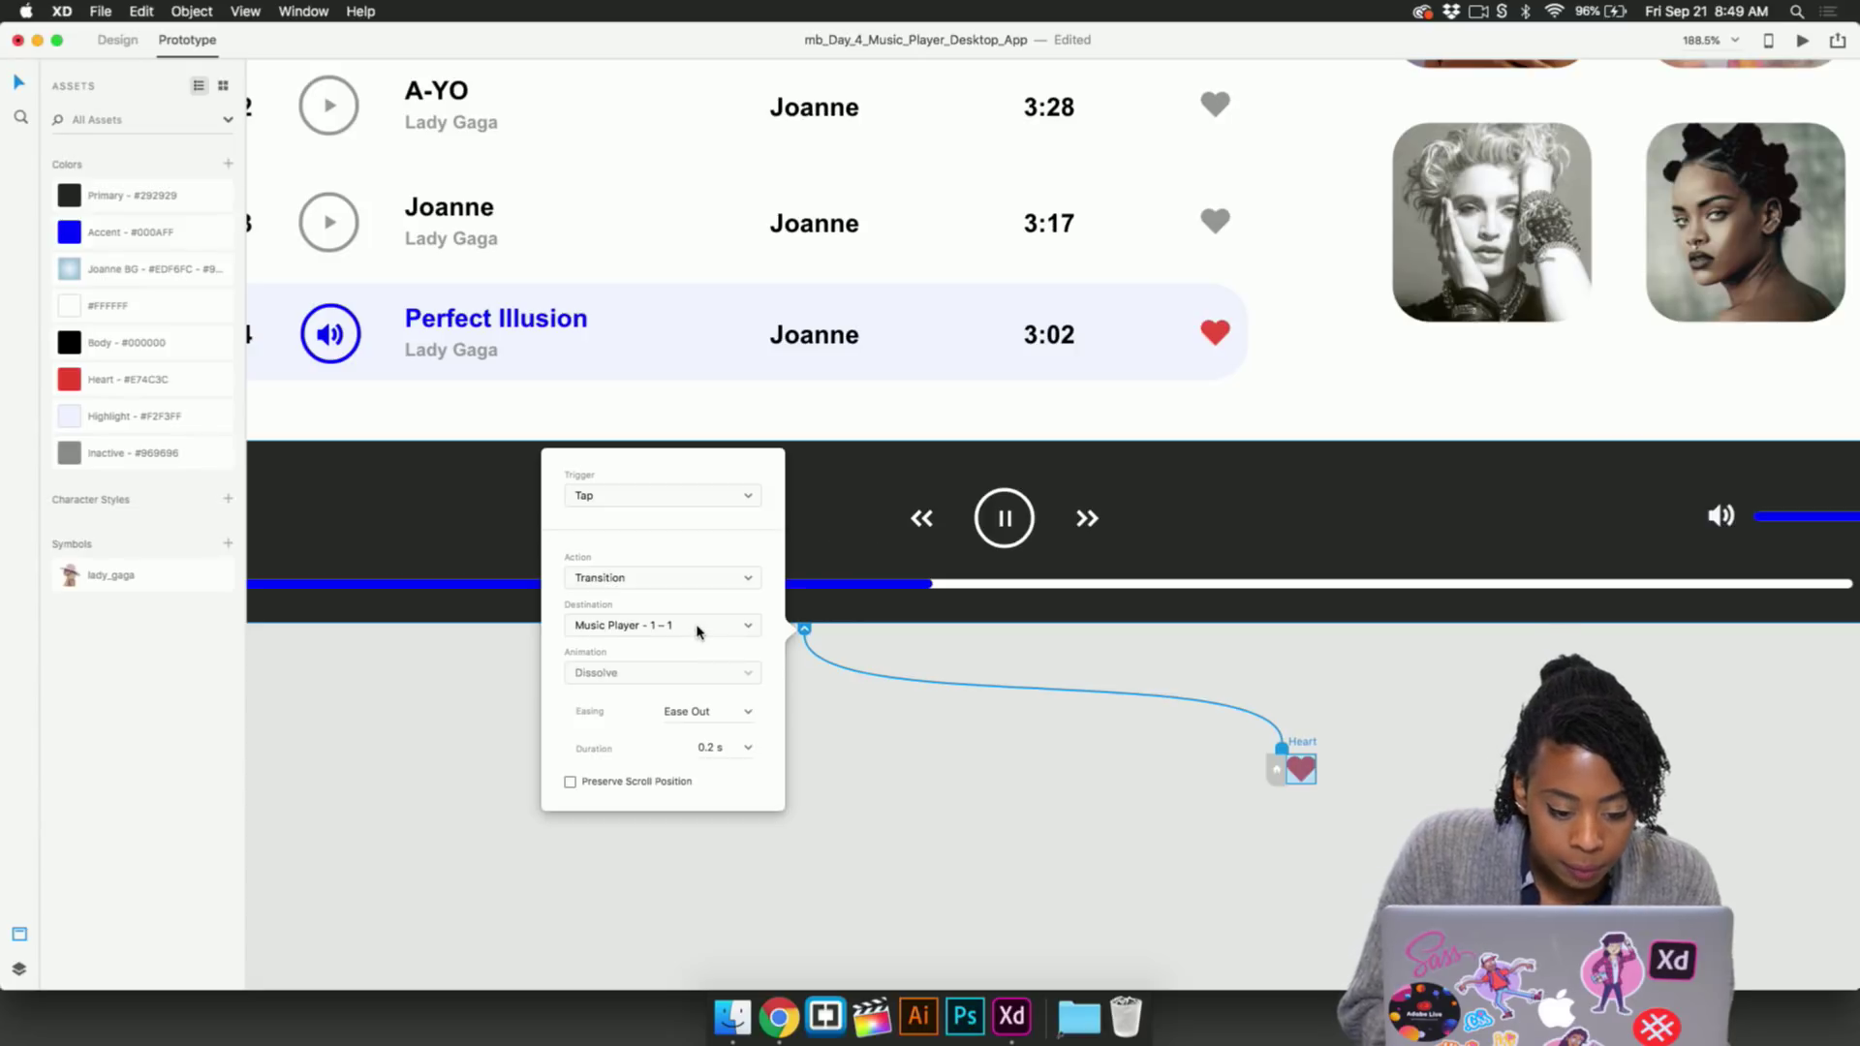
click(676, 580)
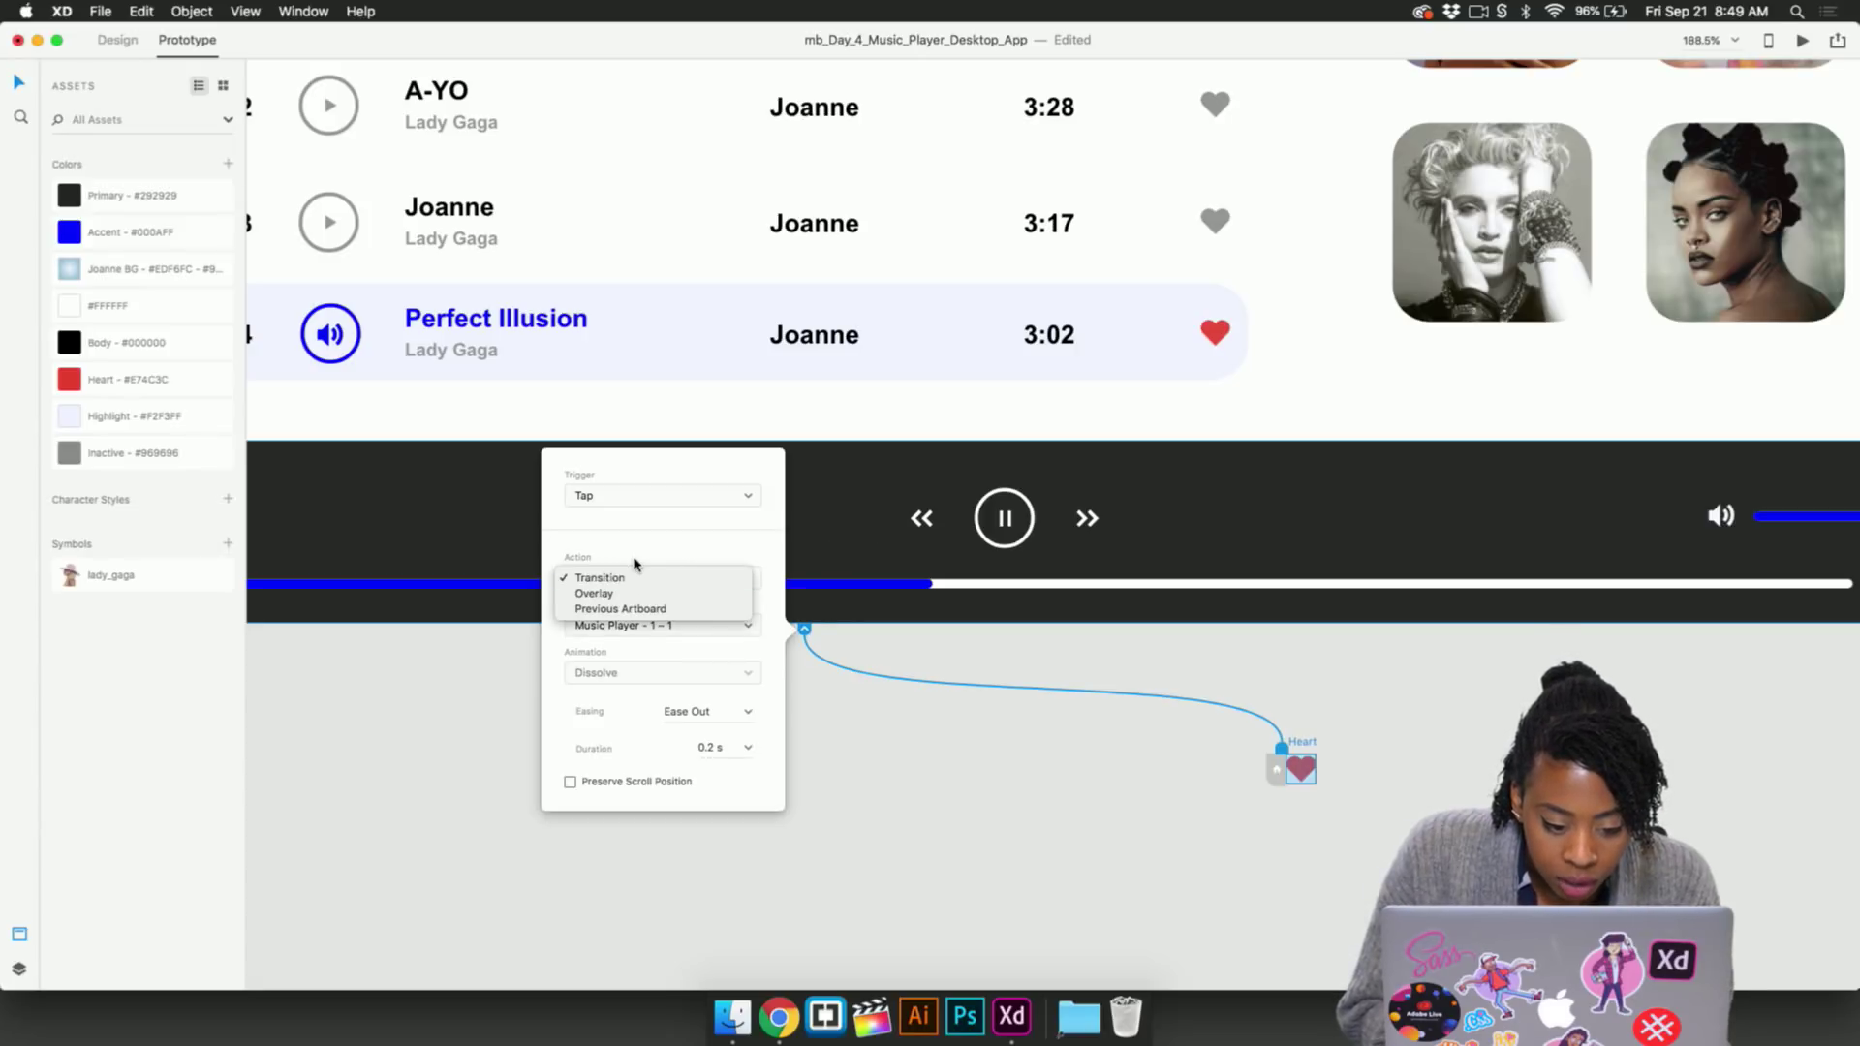
click(626, 594)
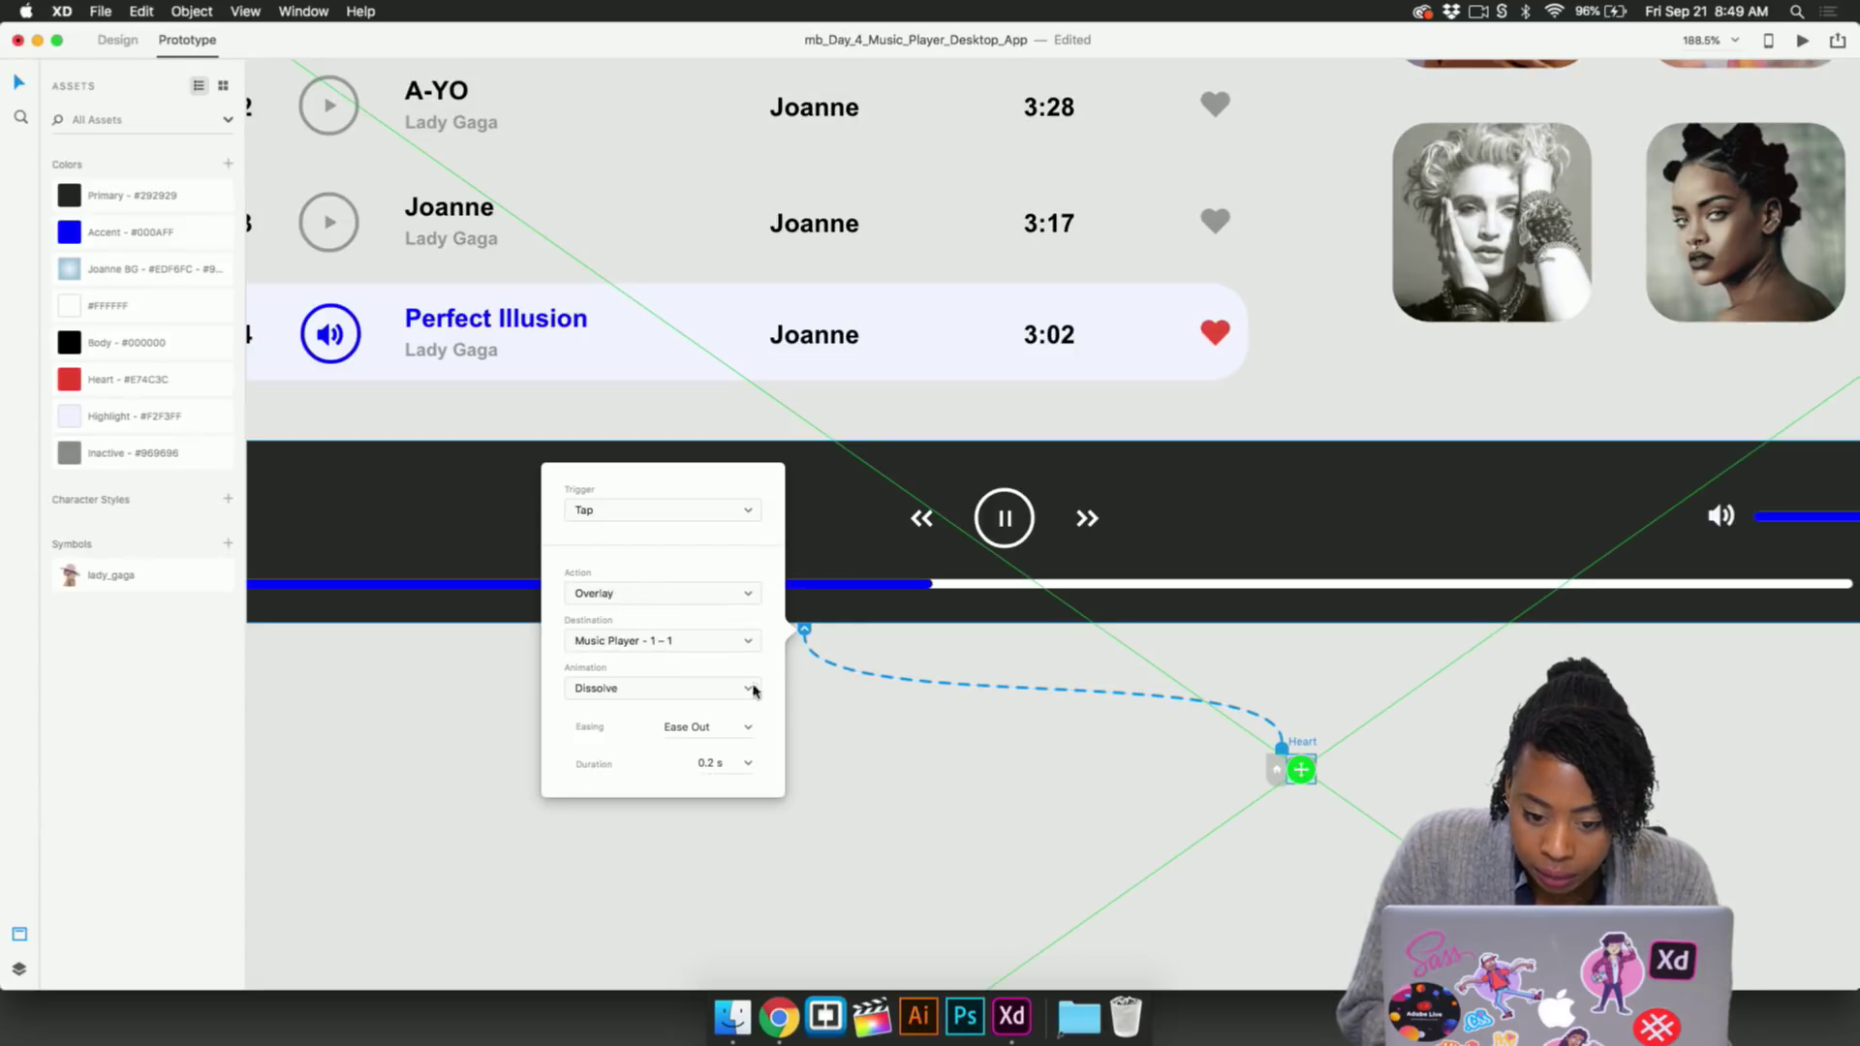
scroll(976, 819, down, 5)
scroll(976, 819, up, 5)
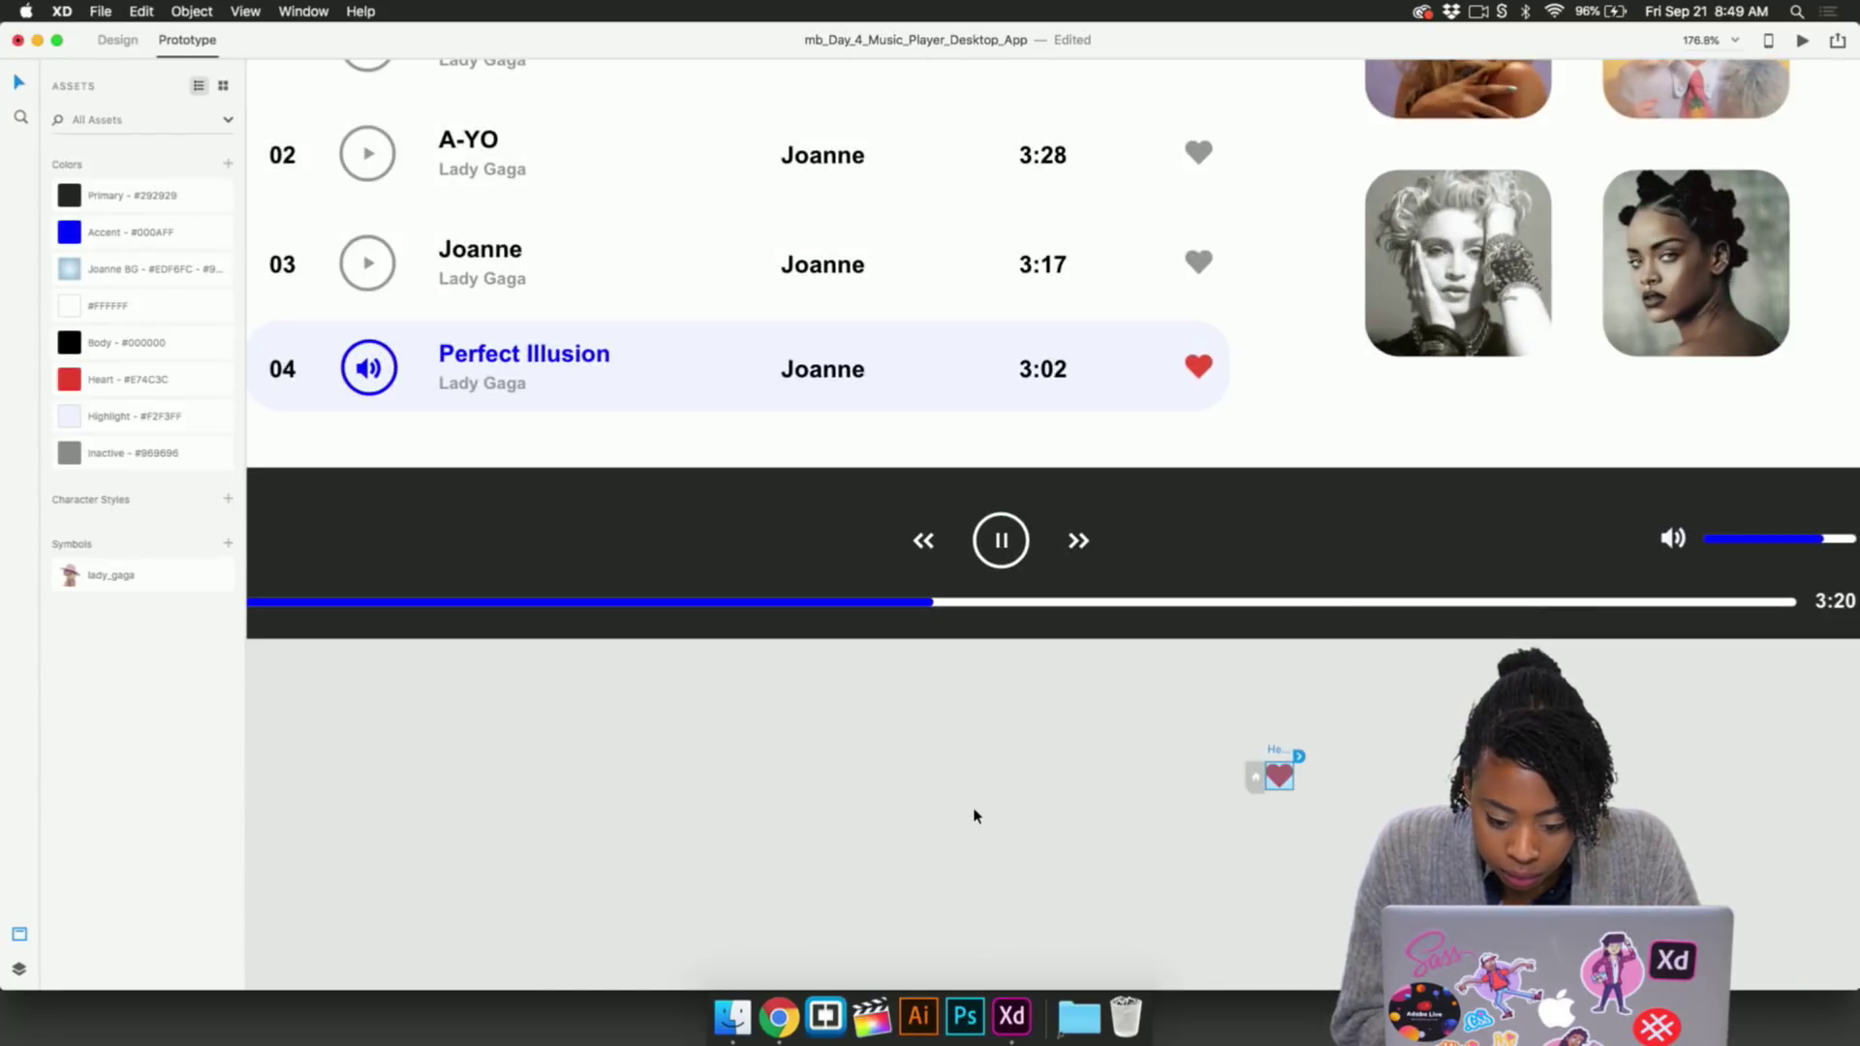
click(1290, 718)
Link the gray heart in the second artboard's Joanne row to the Heart artboard as a tap-triggered Overlay
double_click(1201, 265)
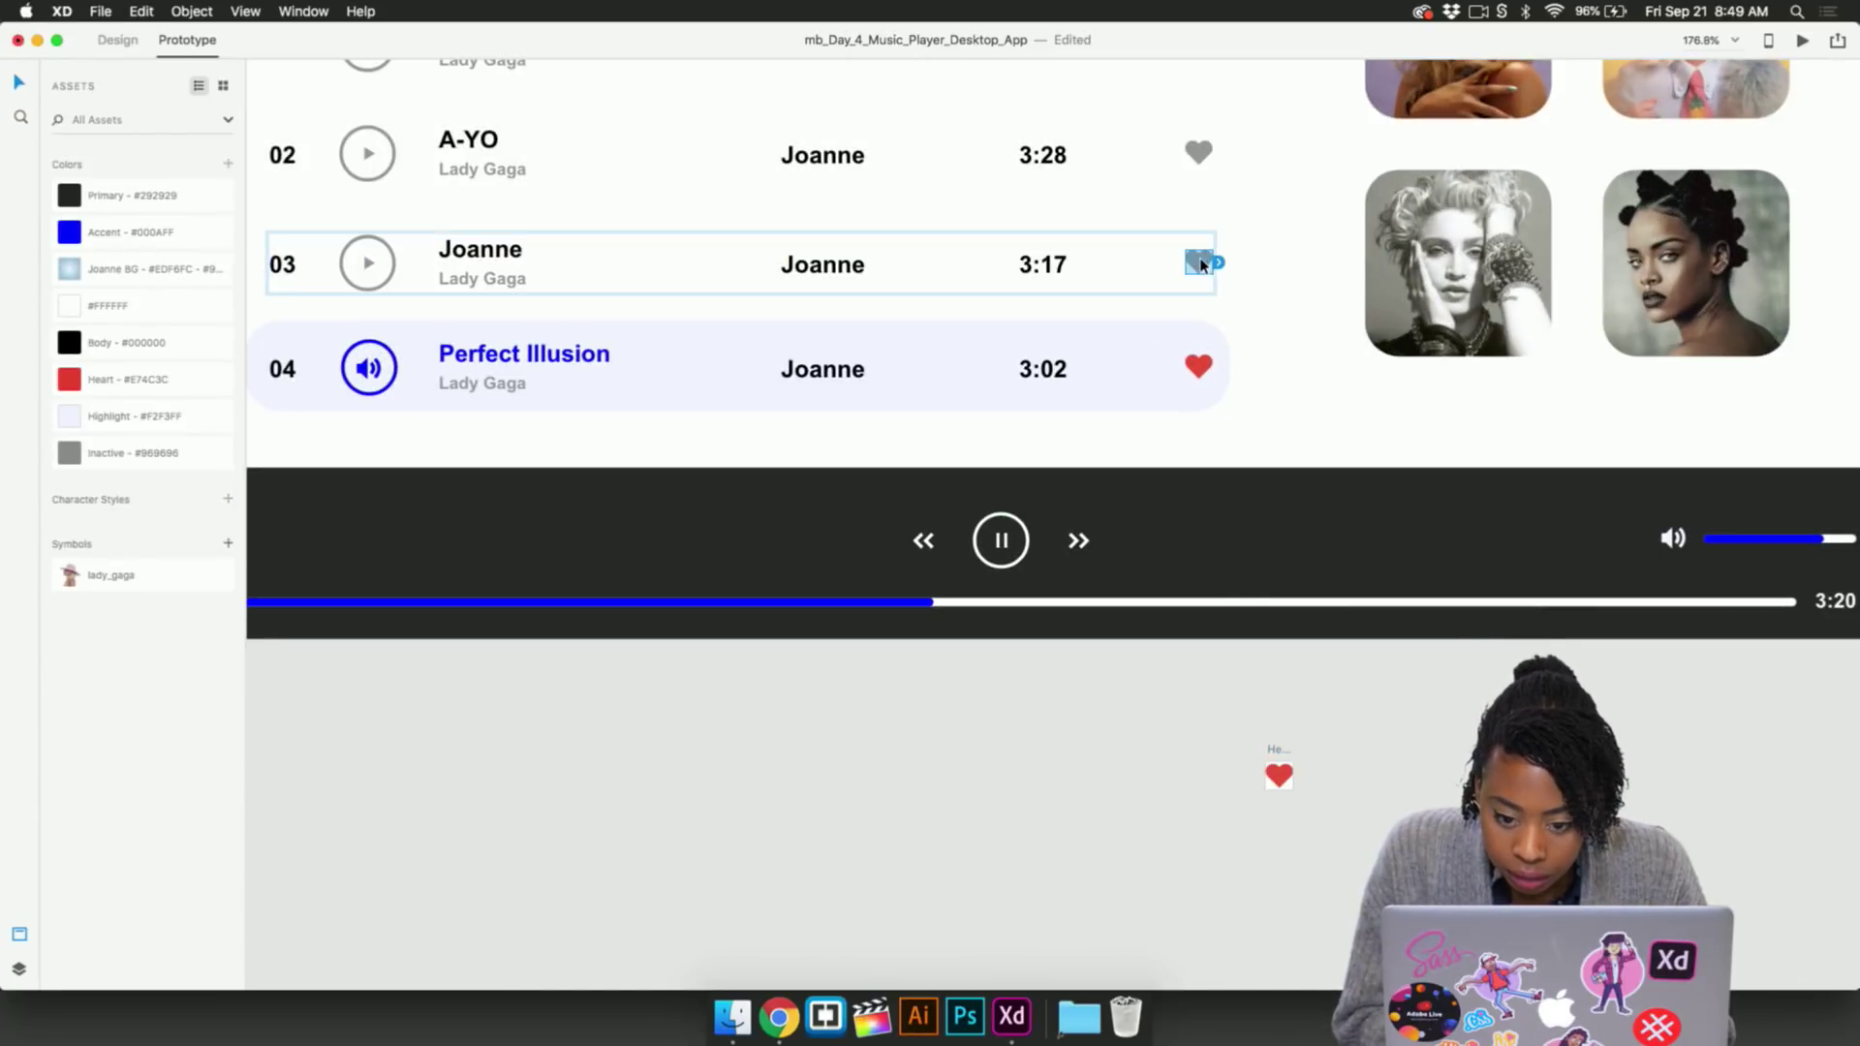
drag(1216, 268, 1282, 770)
click(1363, 708)
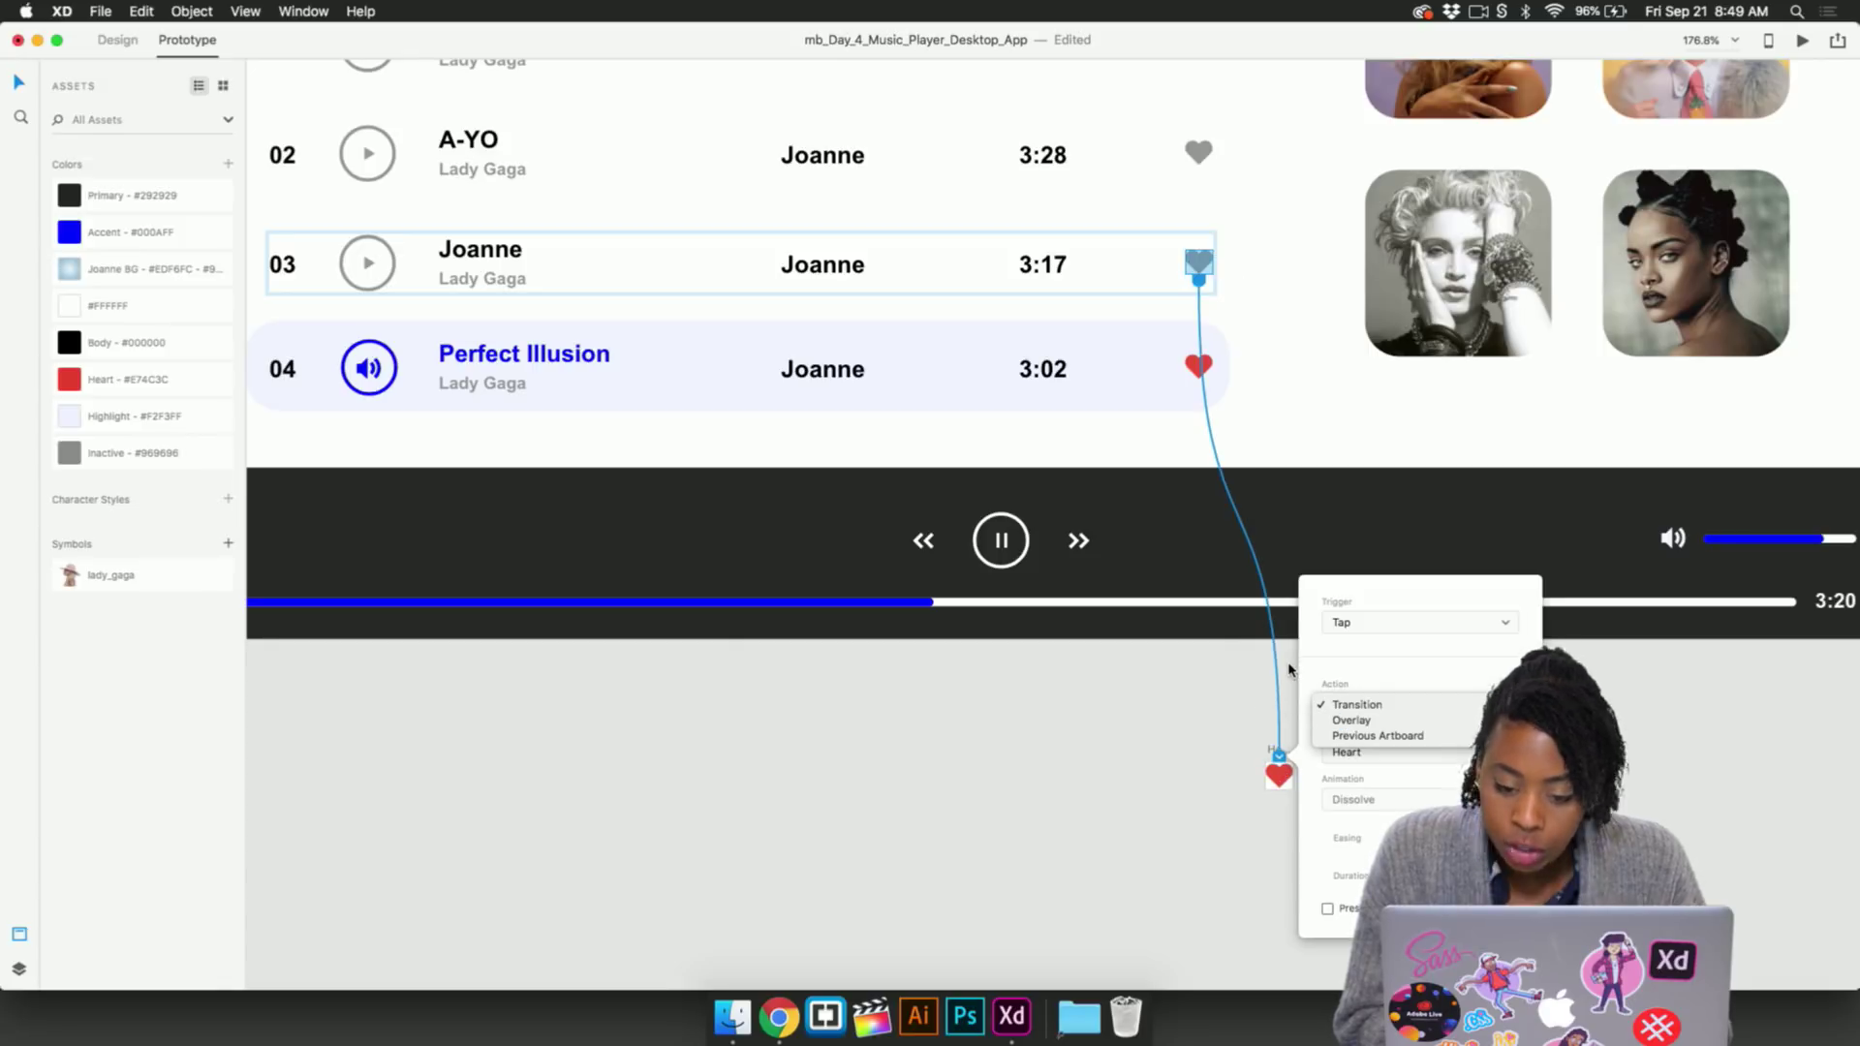
click(1388, 720)
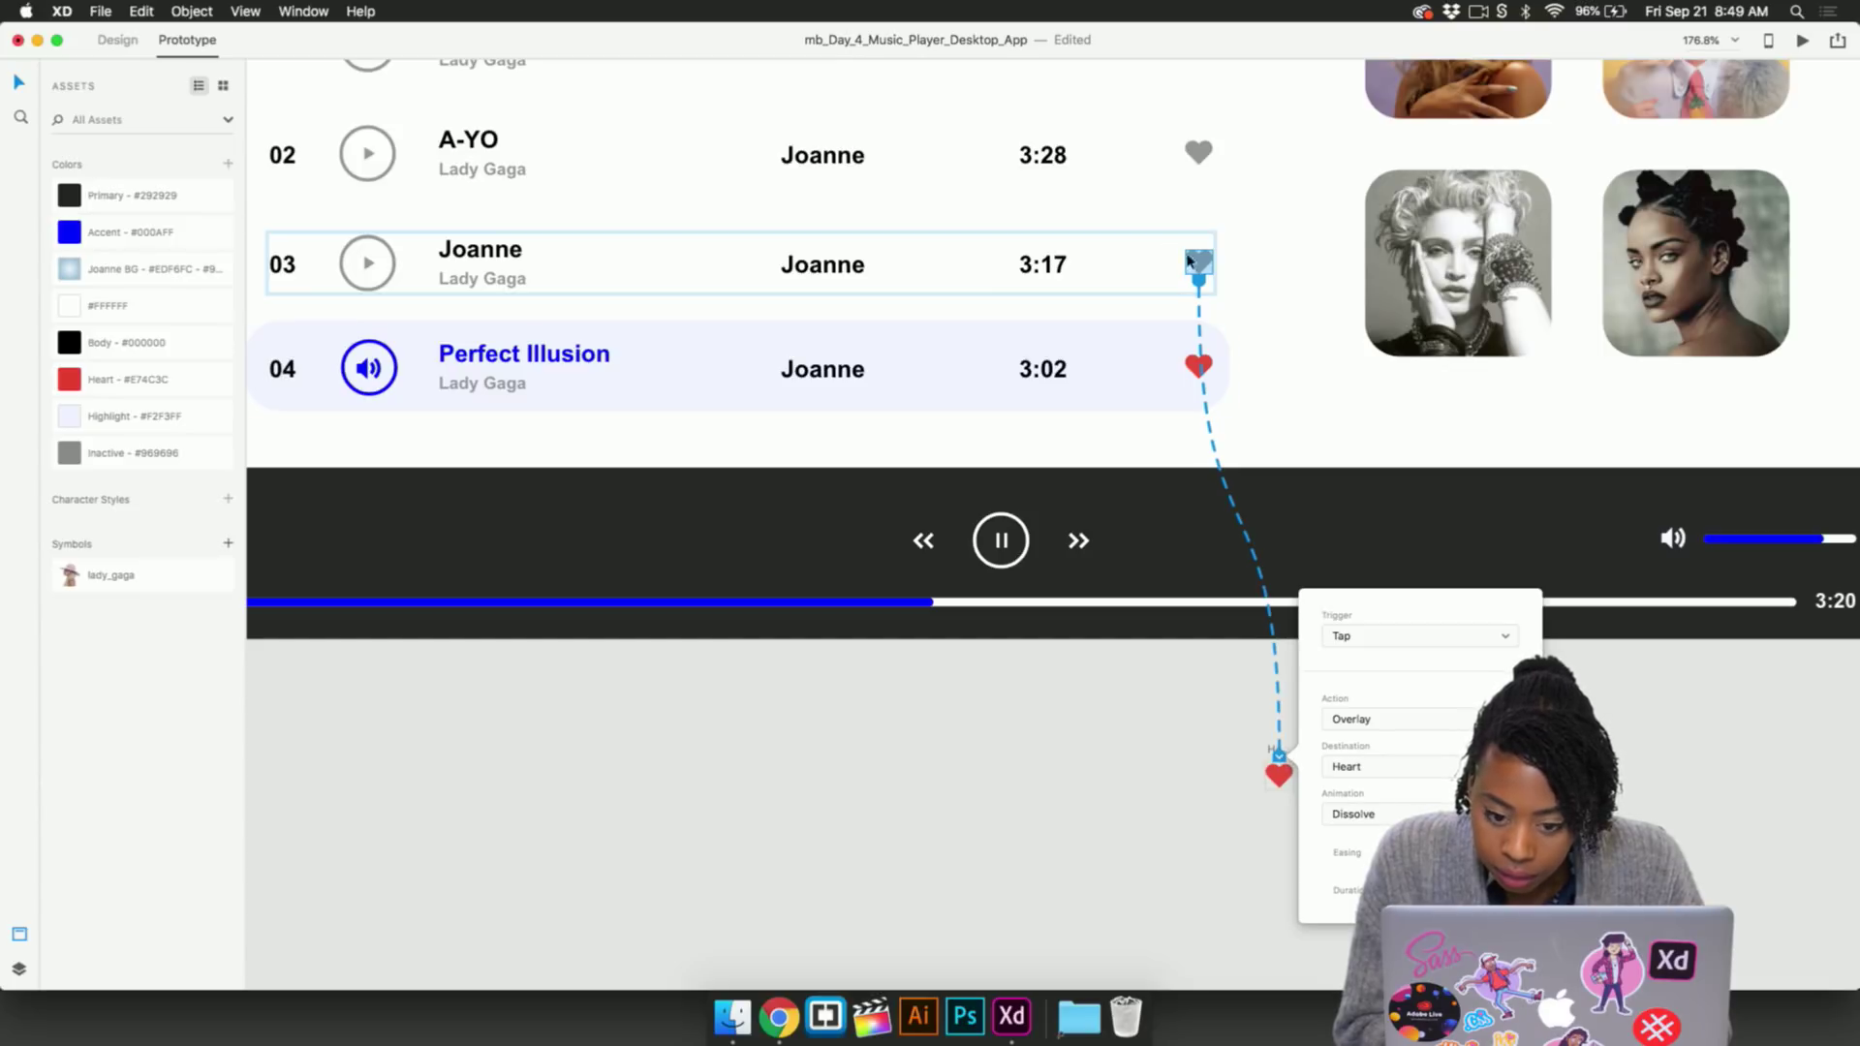
Position the Heart overlay exactly over the gray heart in the second artboard's Joanne row
scroll(1177, 260, down, 10)
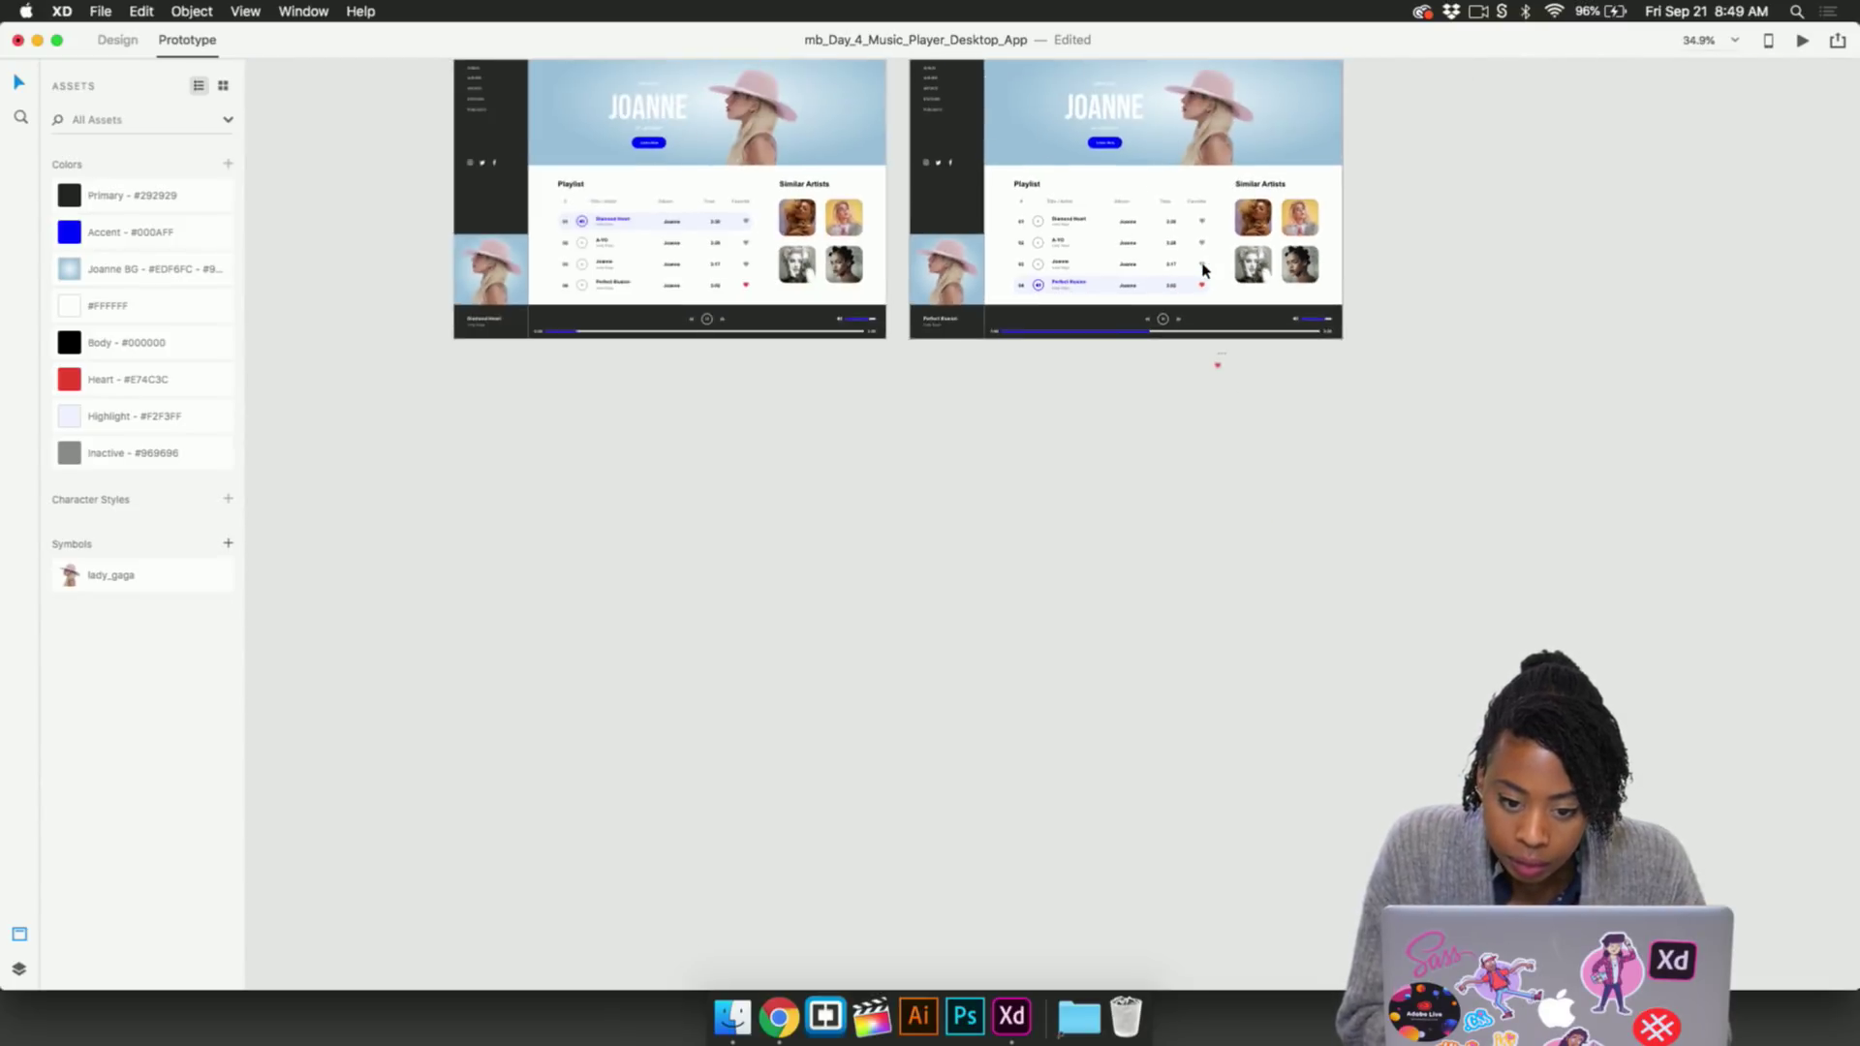
scroll(1204, 270, up, 10)
scroll(1196, 269, up, 3)
scroll(1189, 274, up, 8)
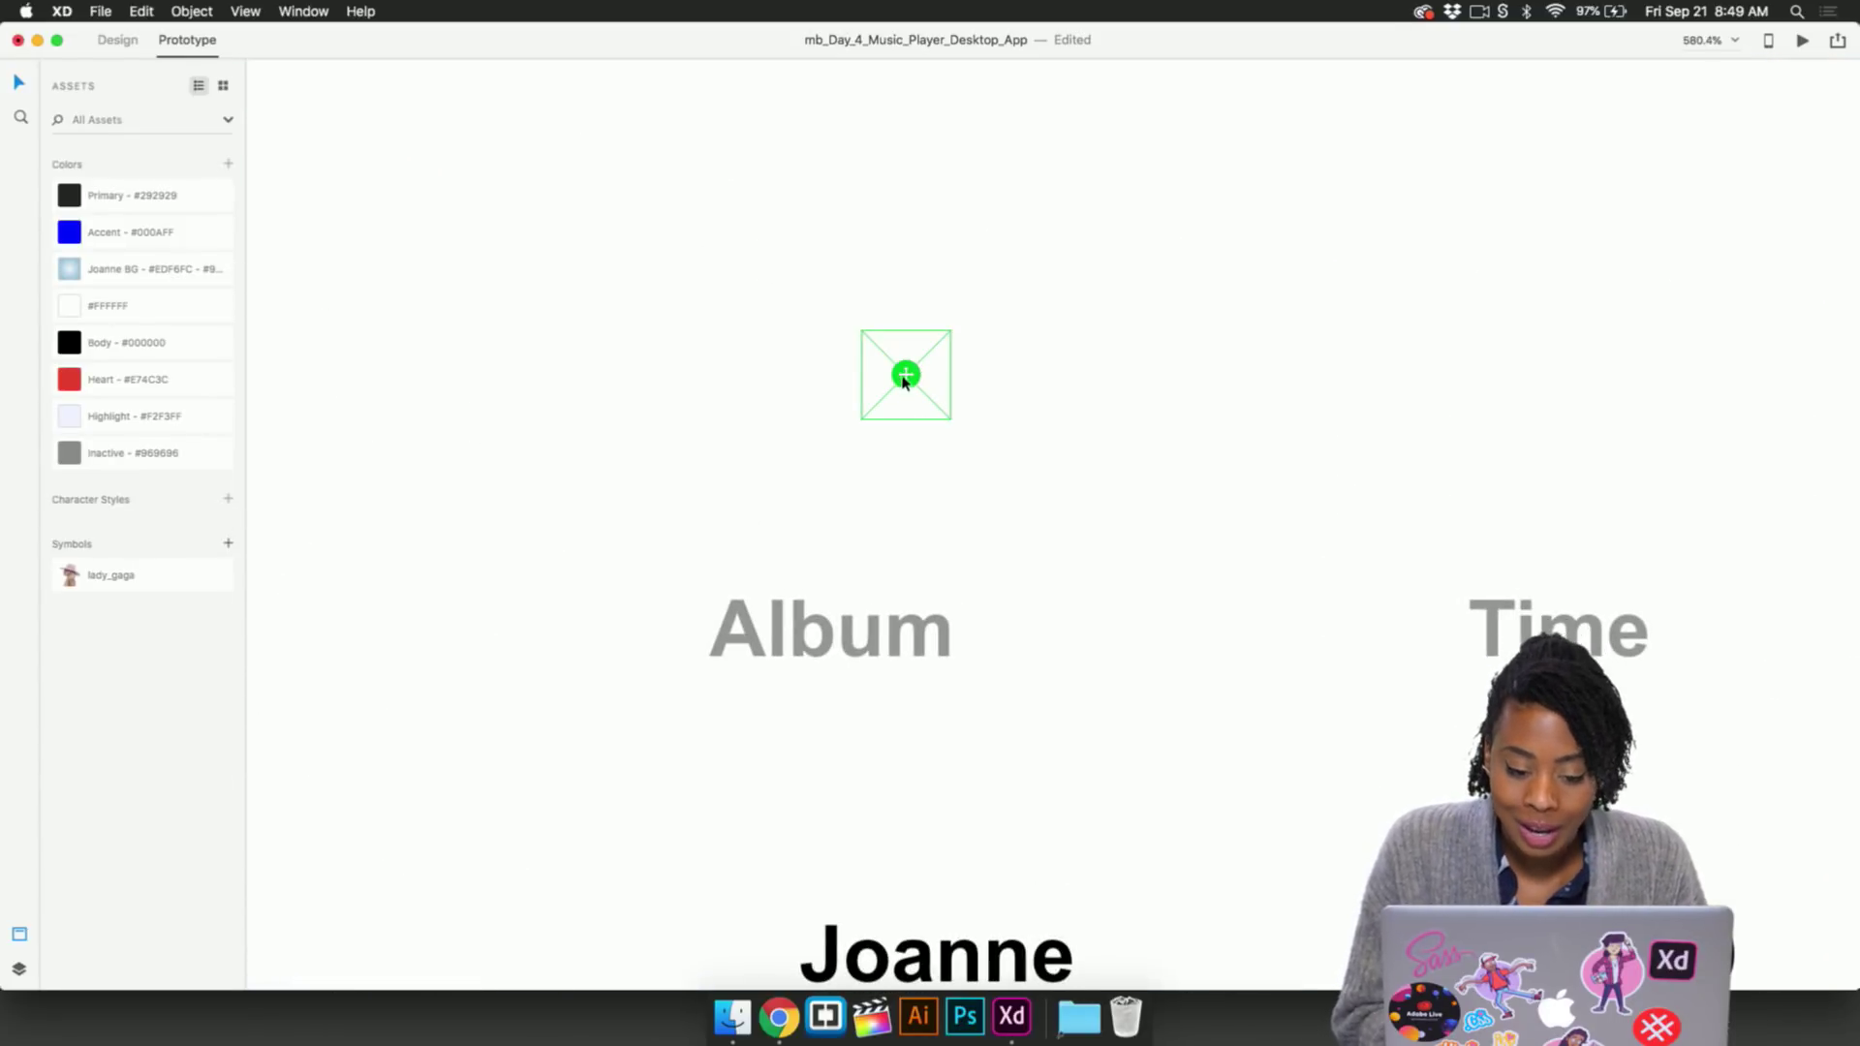
scroll(1264, 581, down, 1)
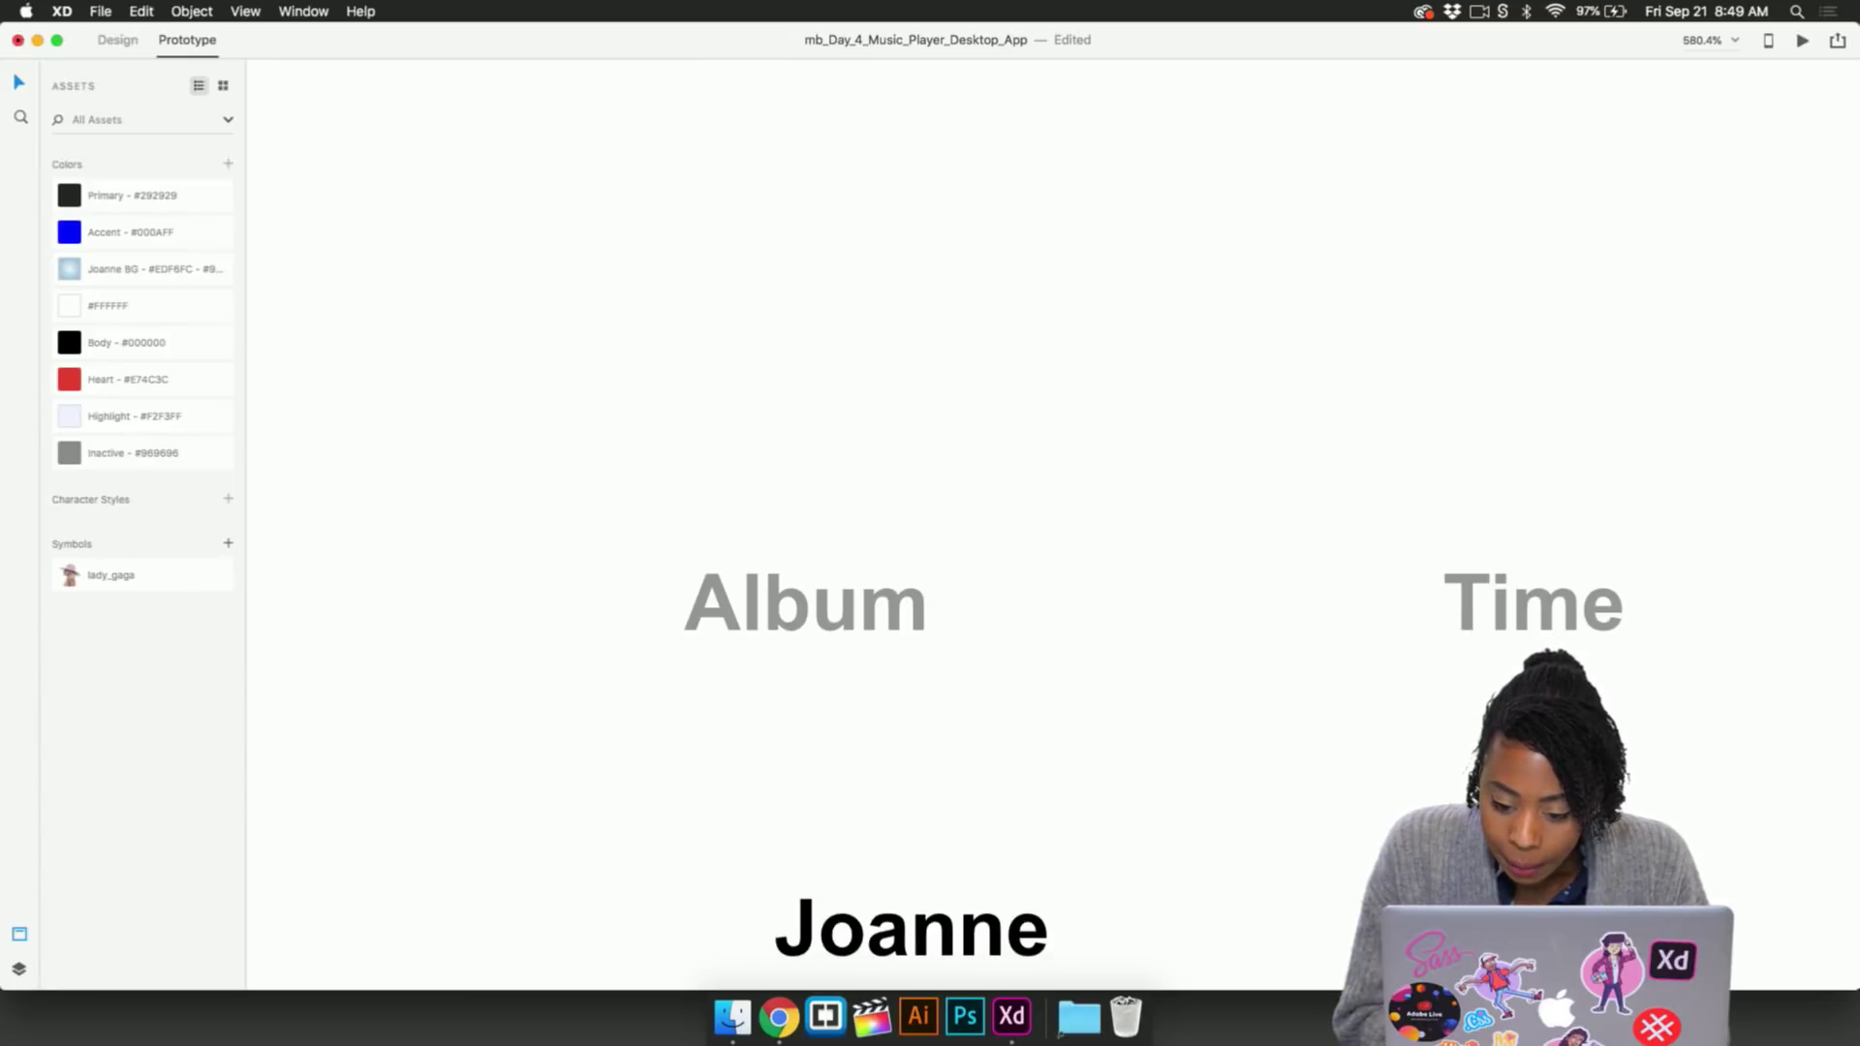
scroll(1453, 630, down, 5)
scroll(1453, 629, right, 3)
scroll(1690, 826, down, 3)
scroll(1691, 826, right, 3)
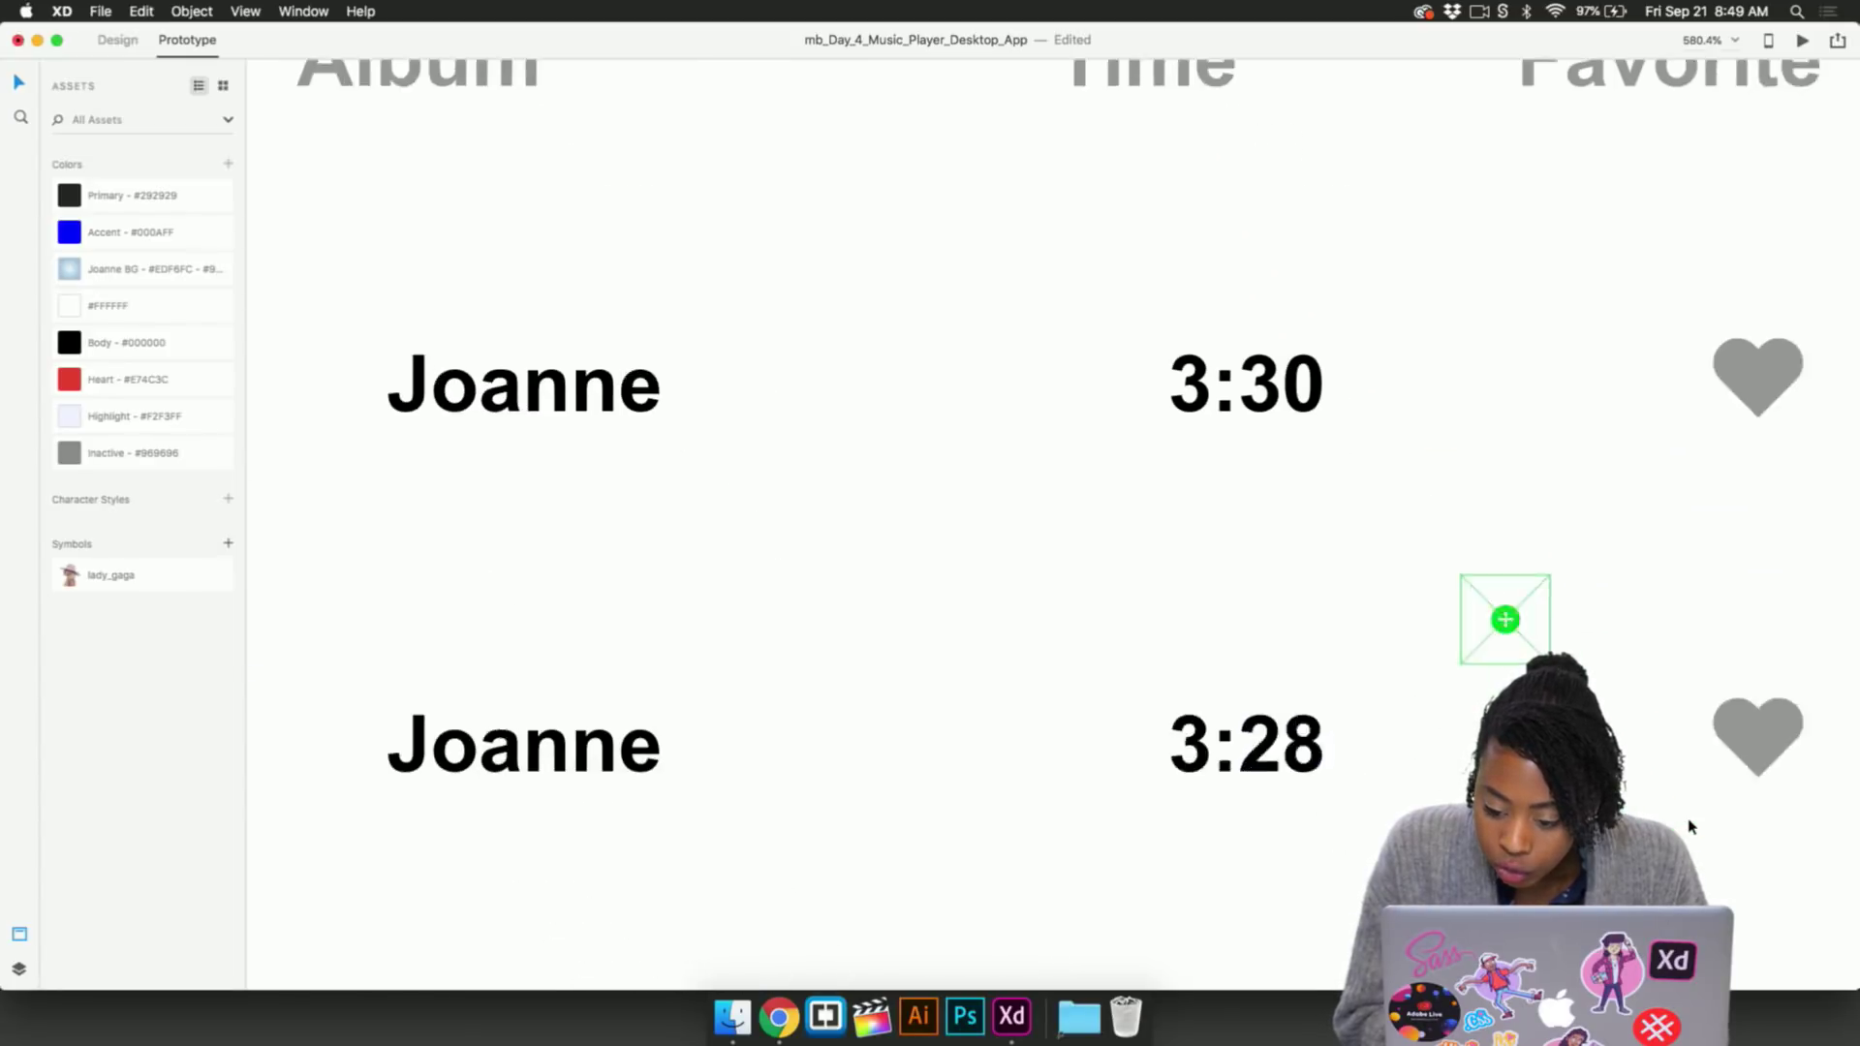
scroll(1396, 445, down, 5)
scroll(1396, 445, right, 3)
scroll(1490, 629, down, 5)
scroll(1490, 630, right, 2)
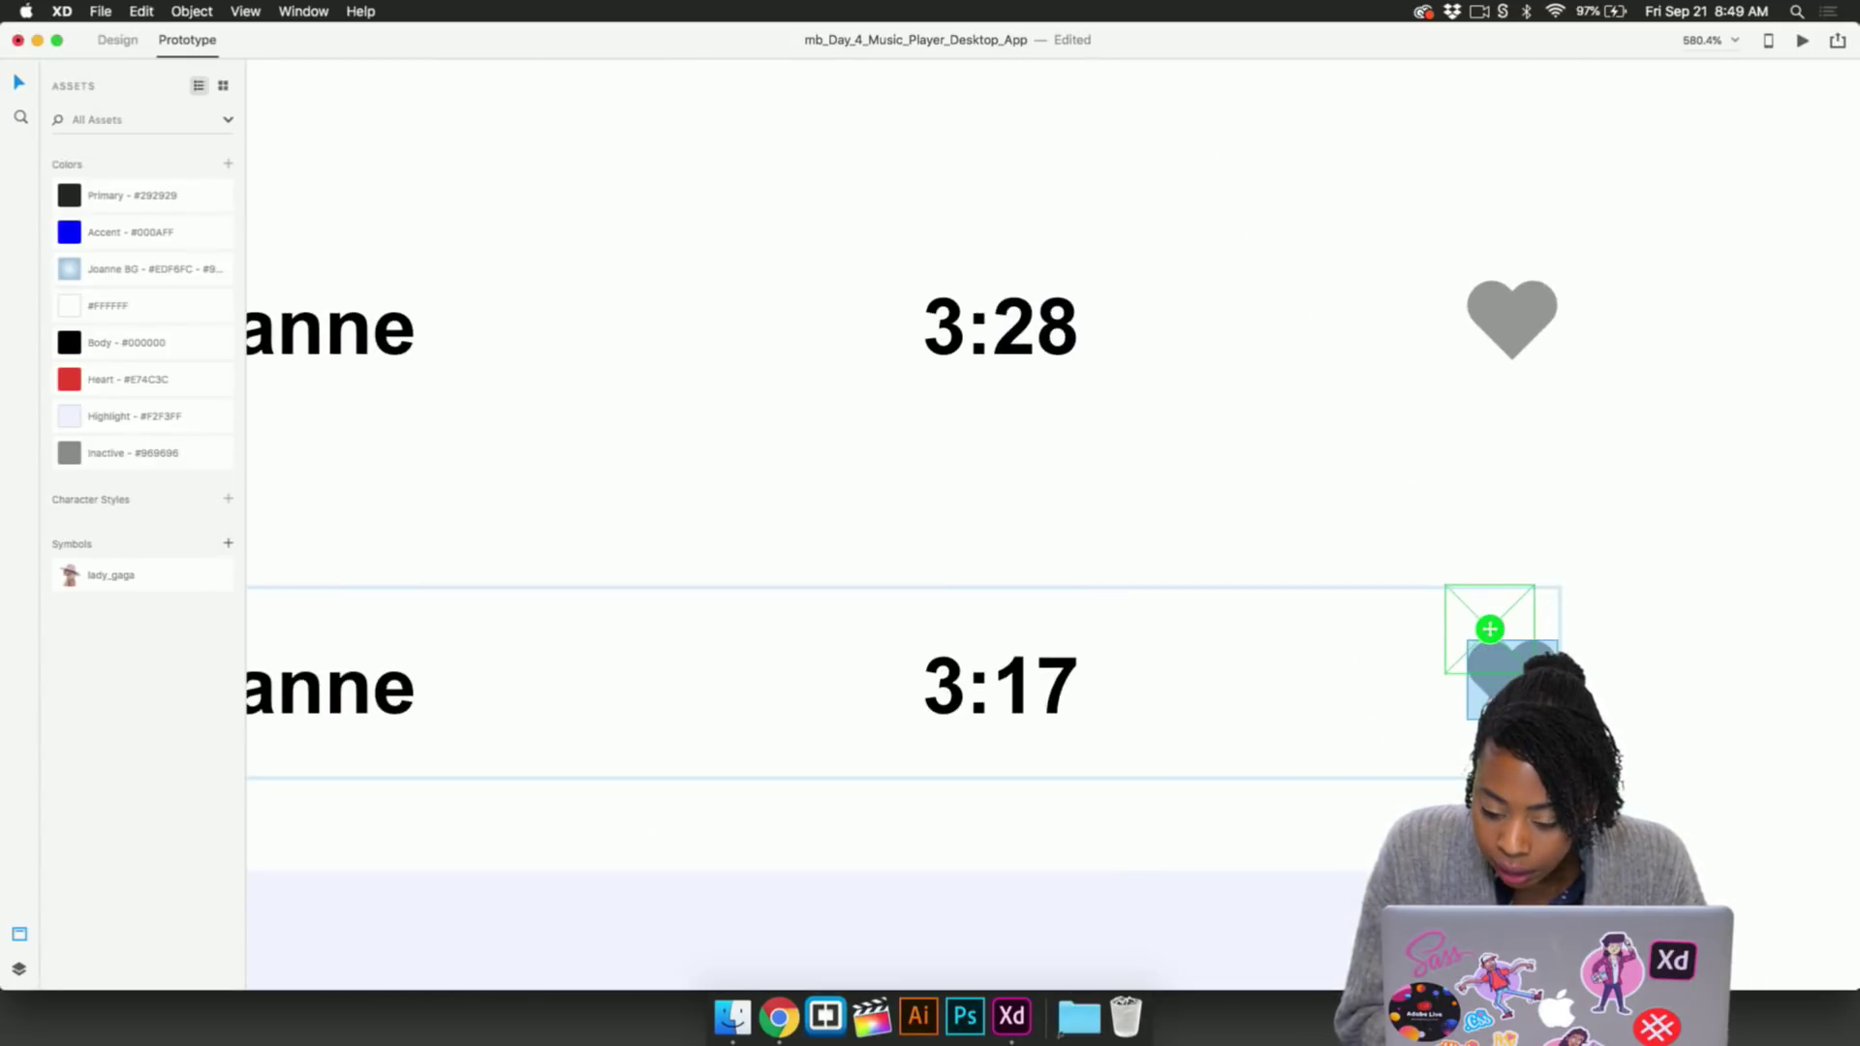
drag(1490, 631, 1505, 685)
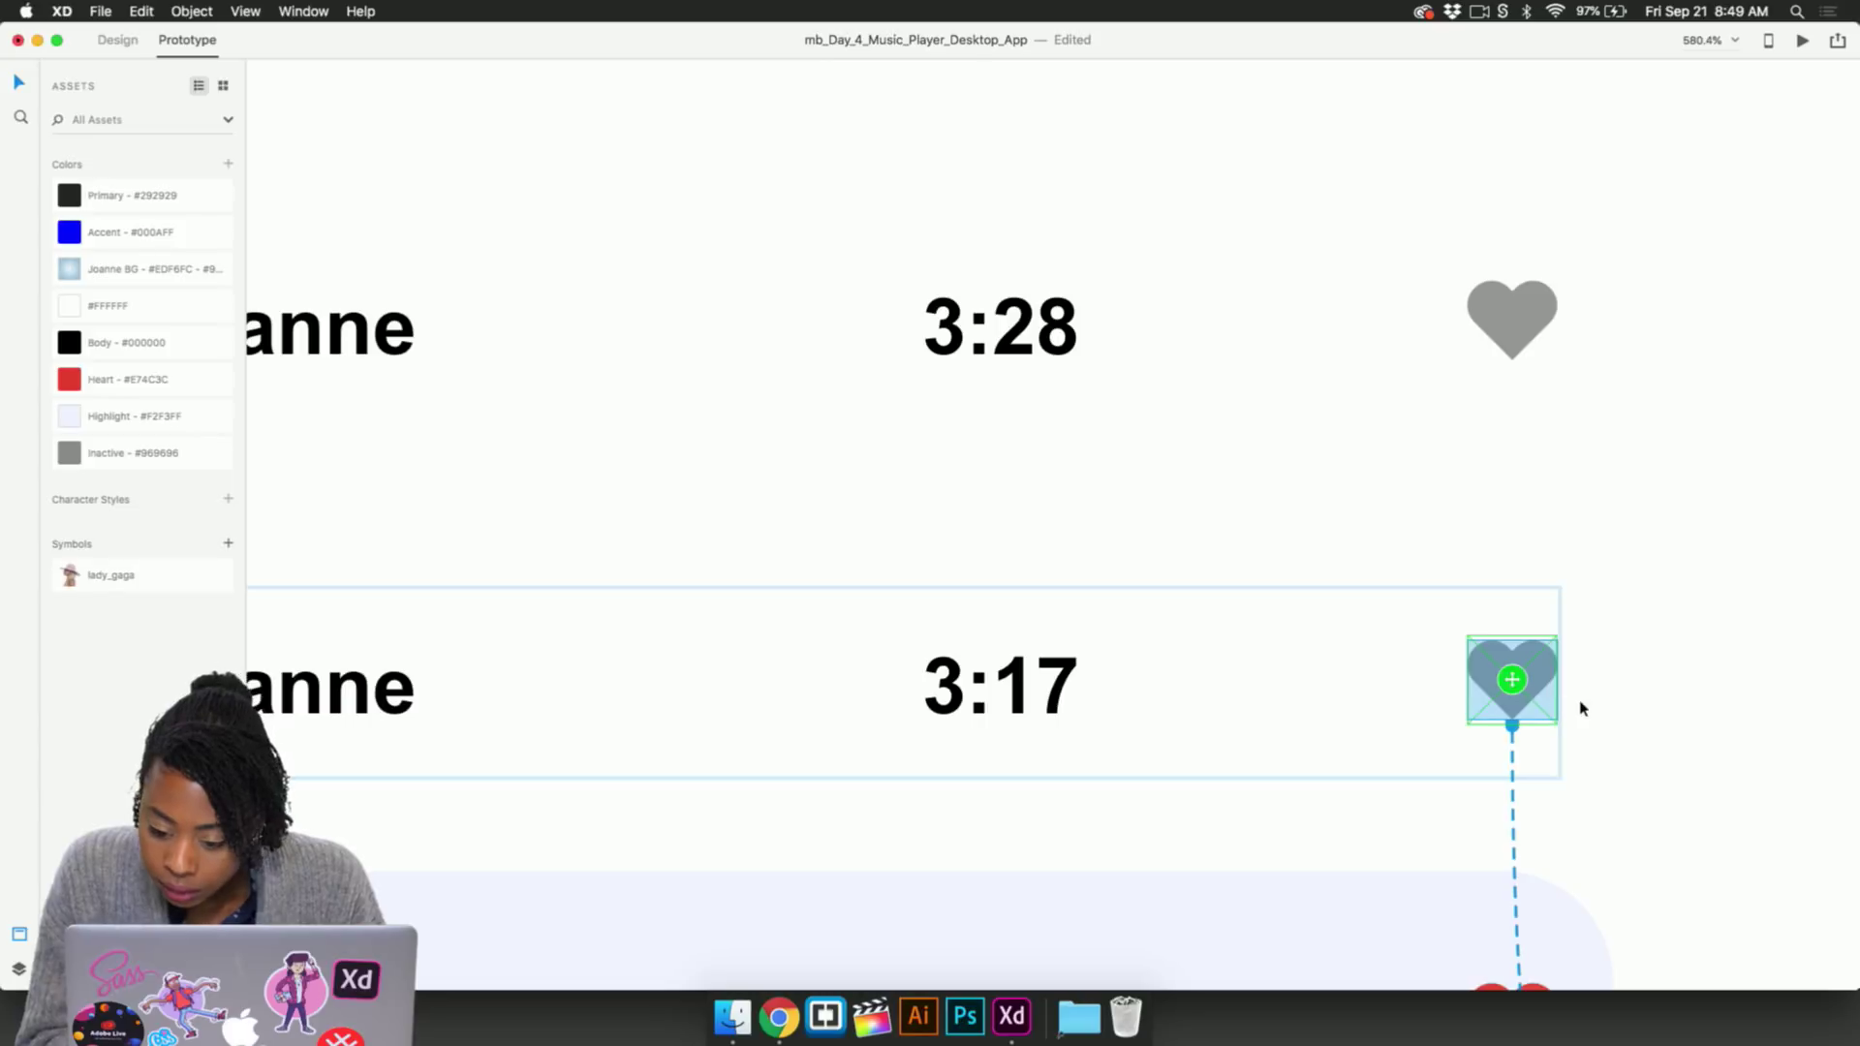
click(1579, 705)
click(1515, 685)
scroll(1544, 792, down, 3)
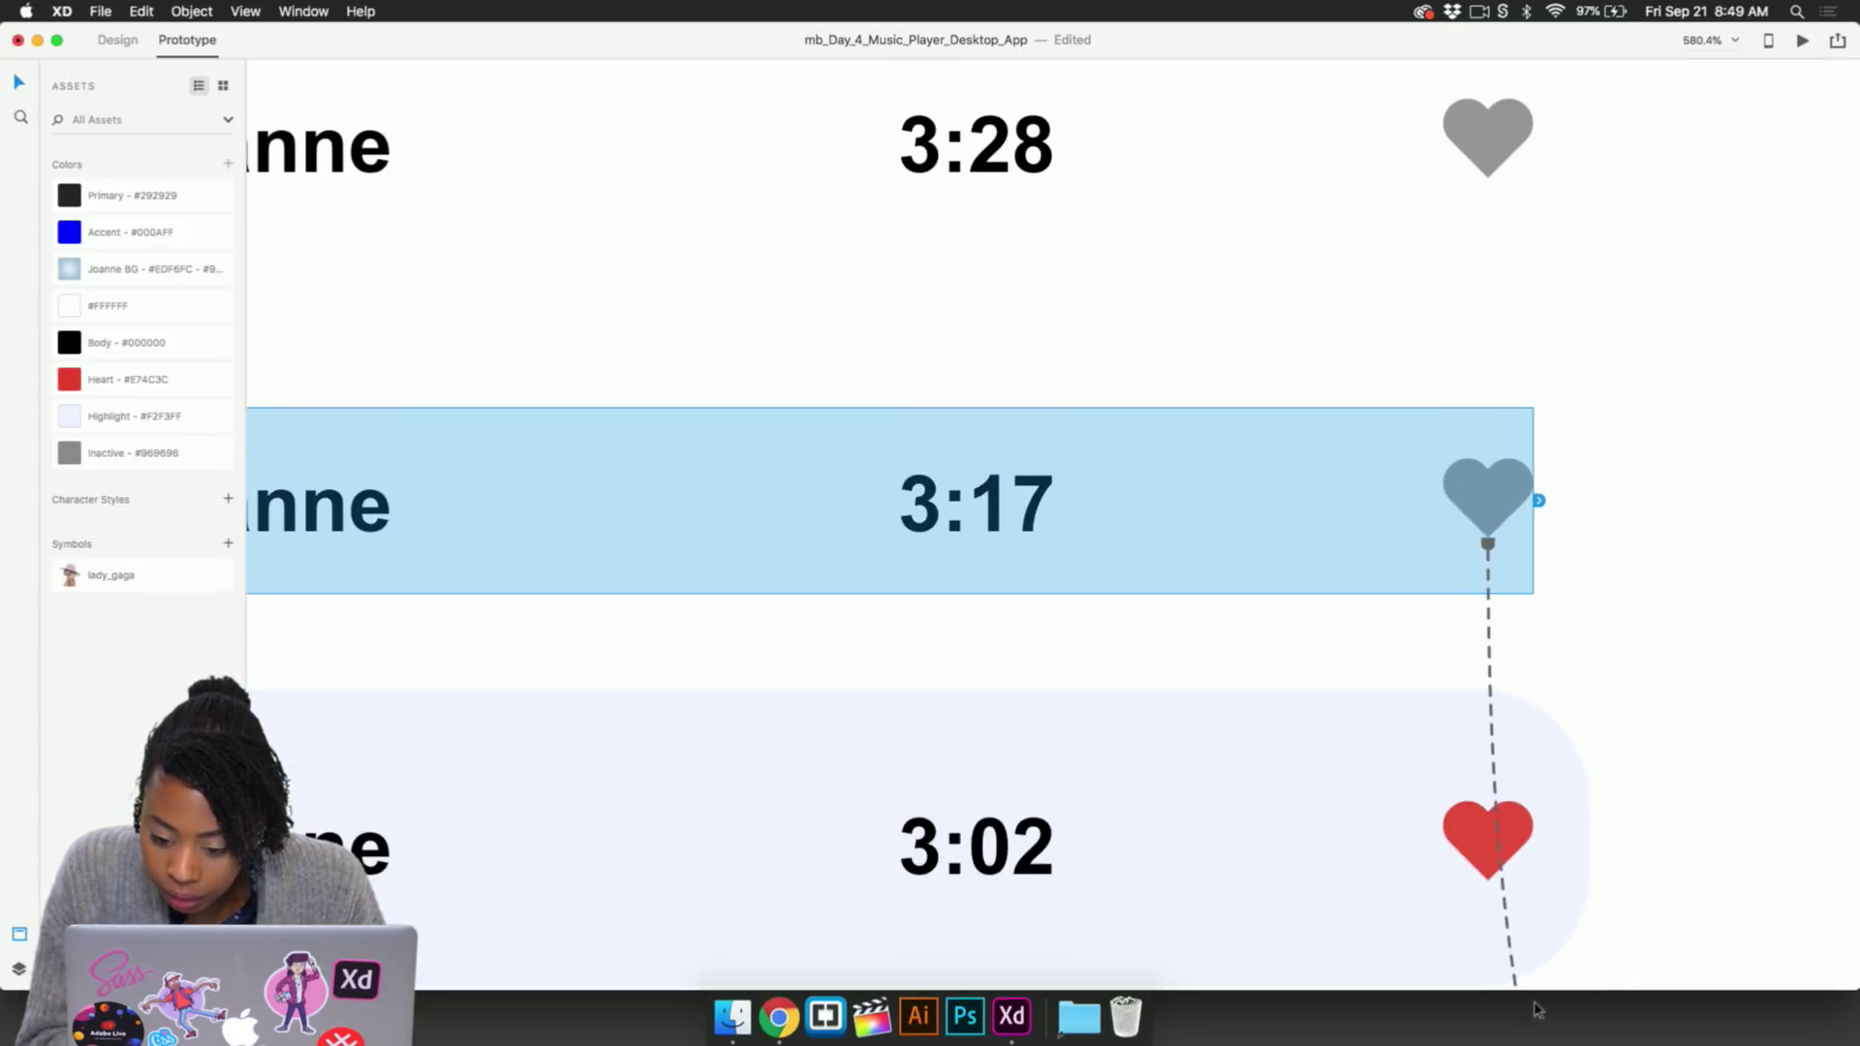
scroll(1534, 920, down, 5)
scroll(1569, 944, down, 3)
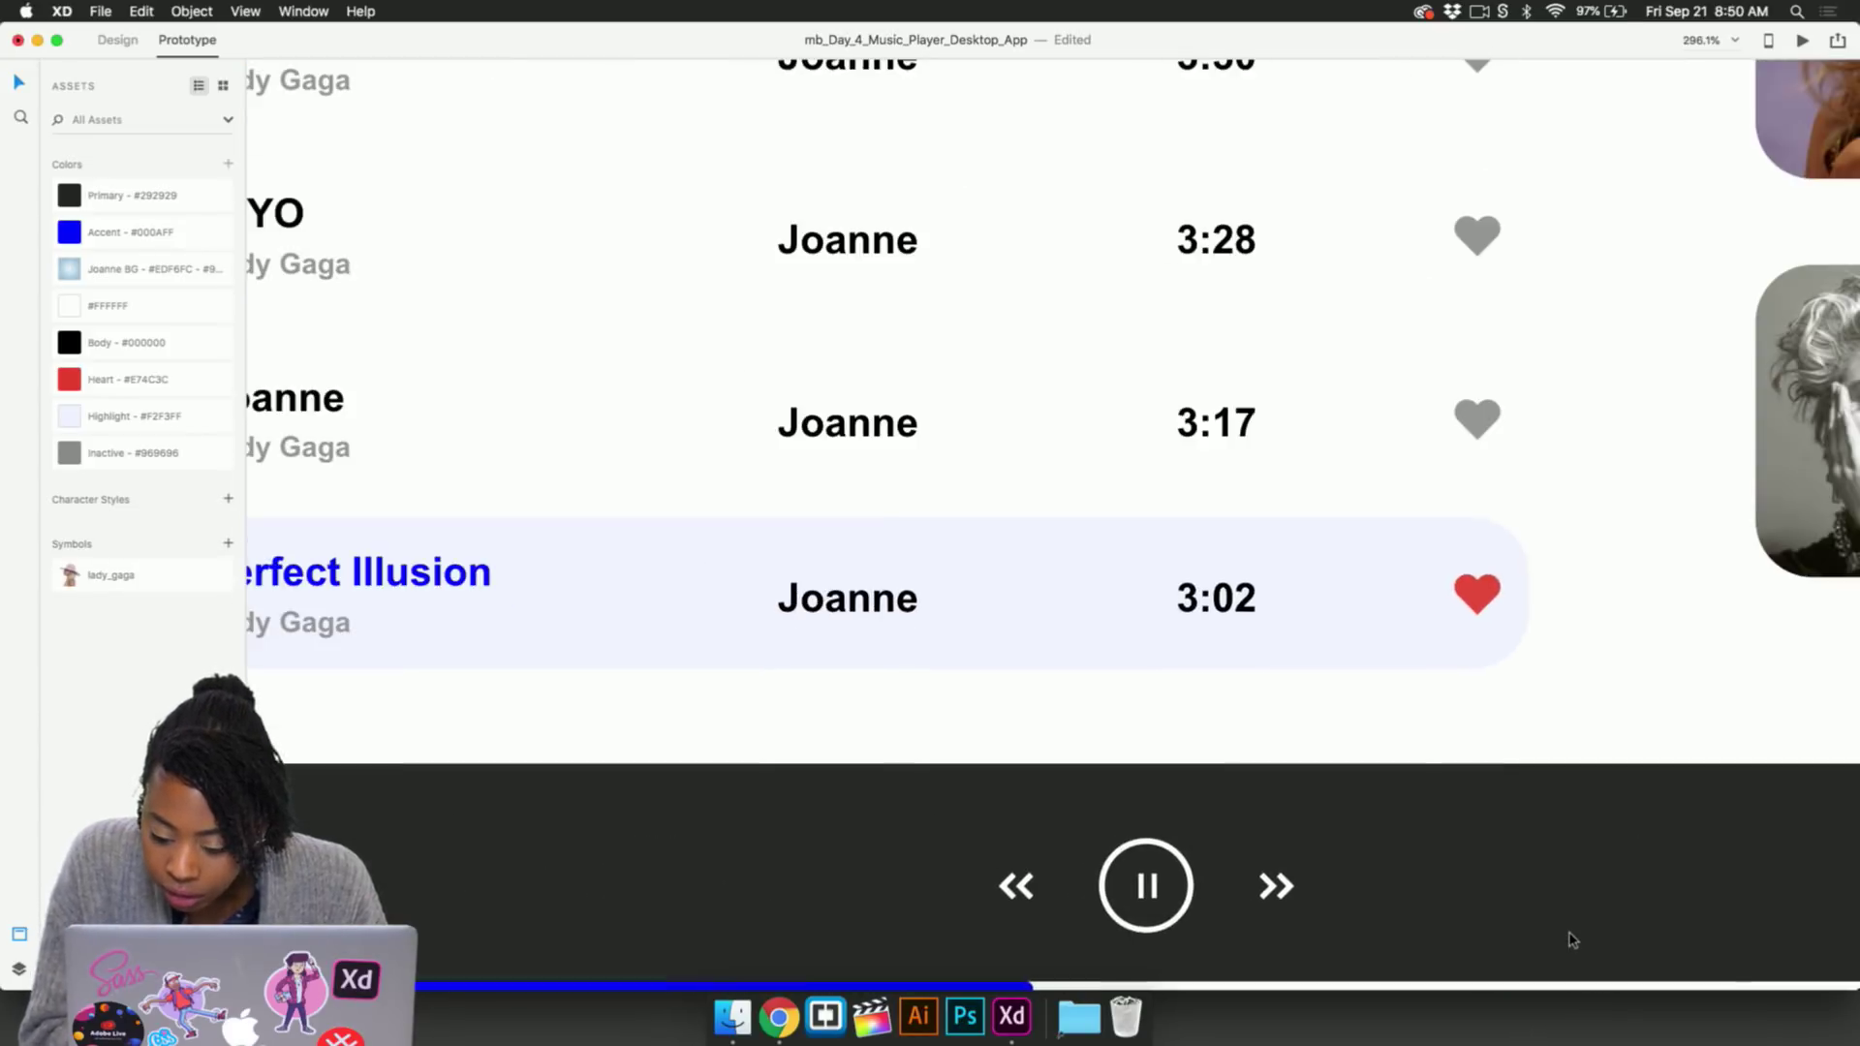
Review the Joanne row heart's overlay interaction settings and its connection to the Heart artboard
scroll(1571, 939, up, 2)
scroll(1570, 939, down, 4)
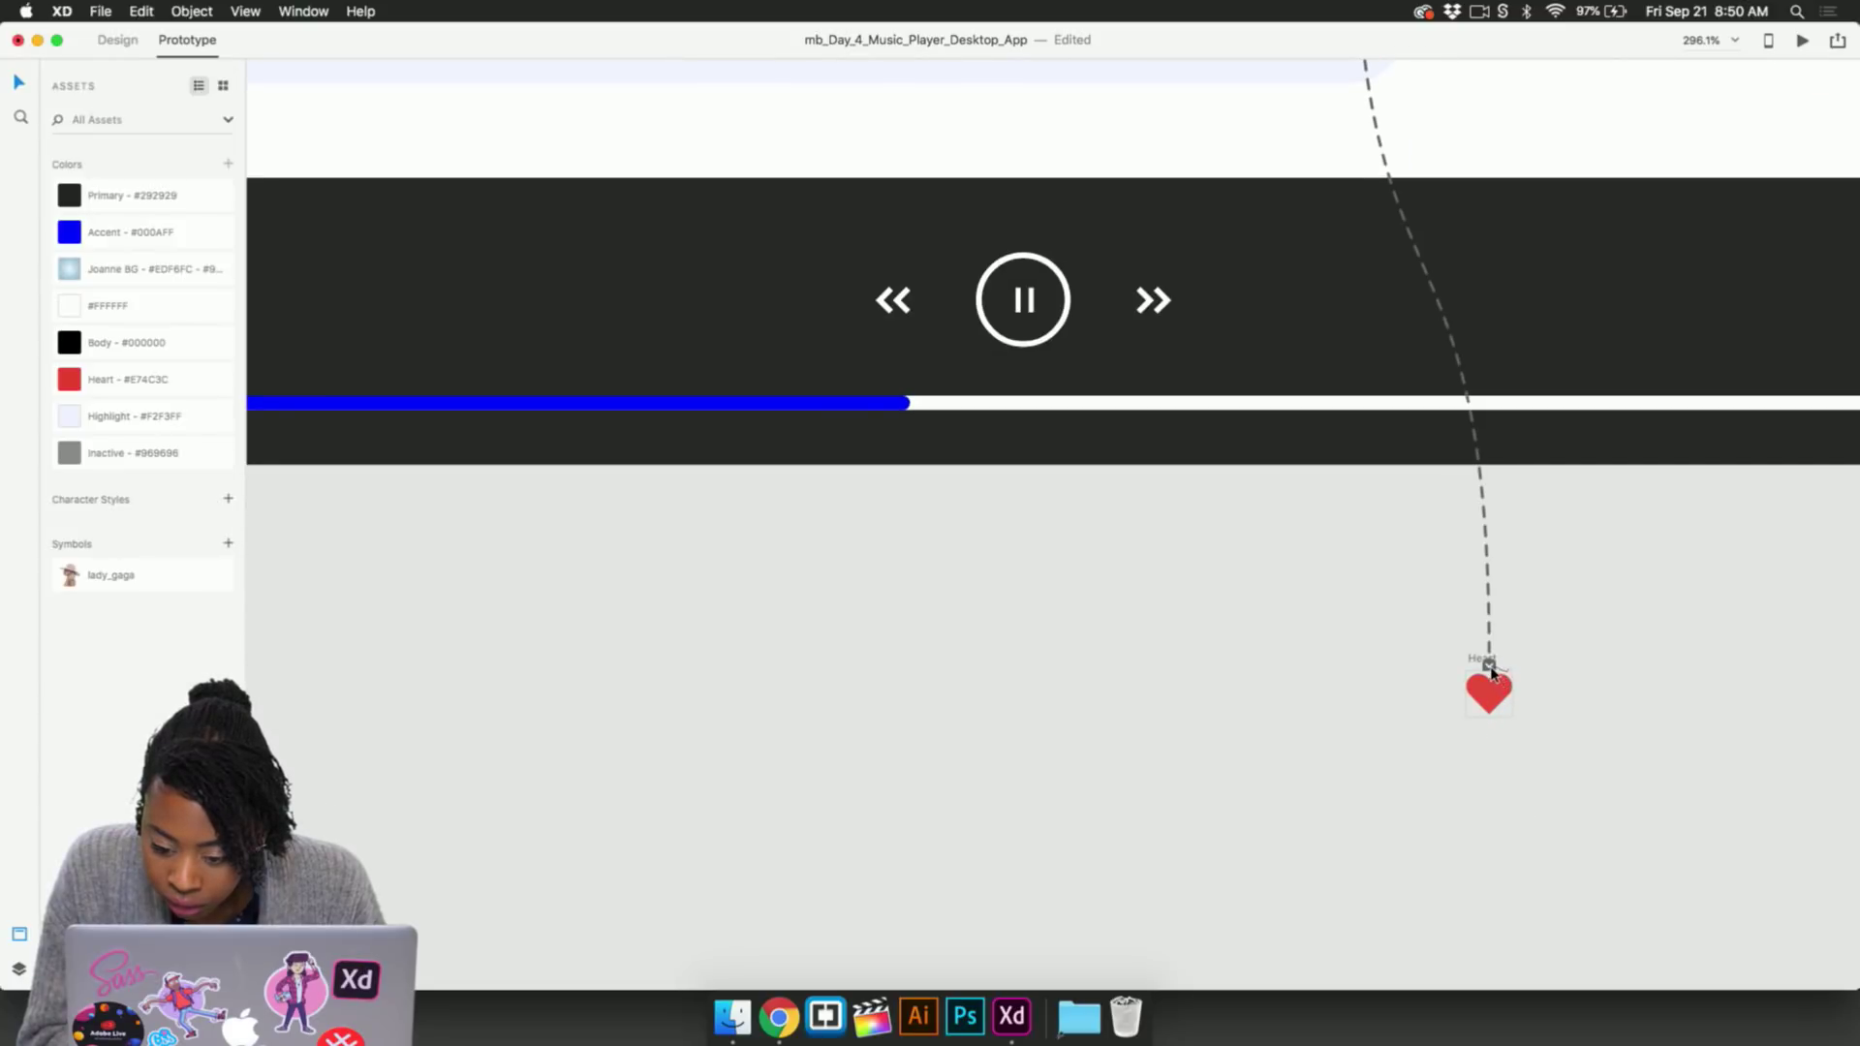
click(1492, 672)
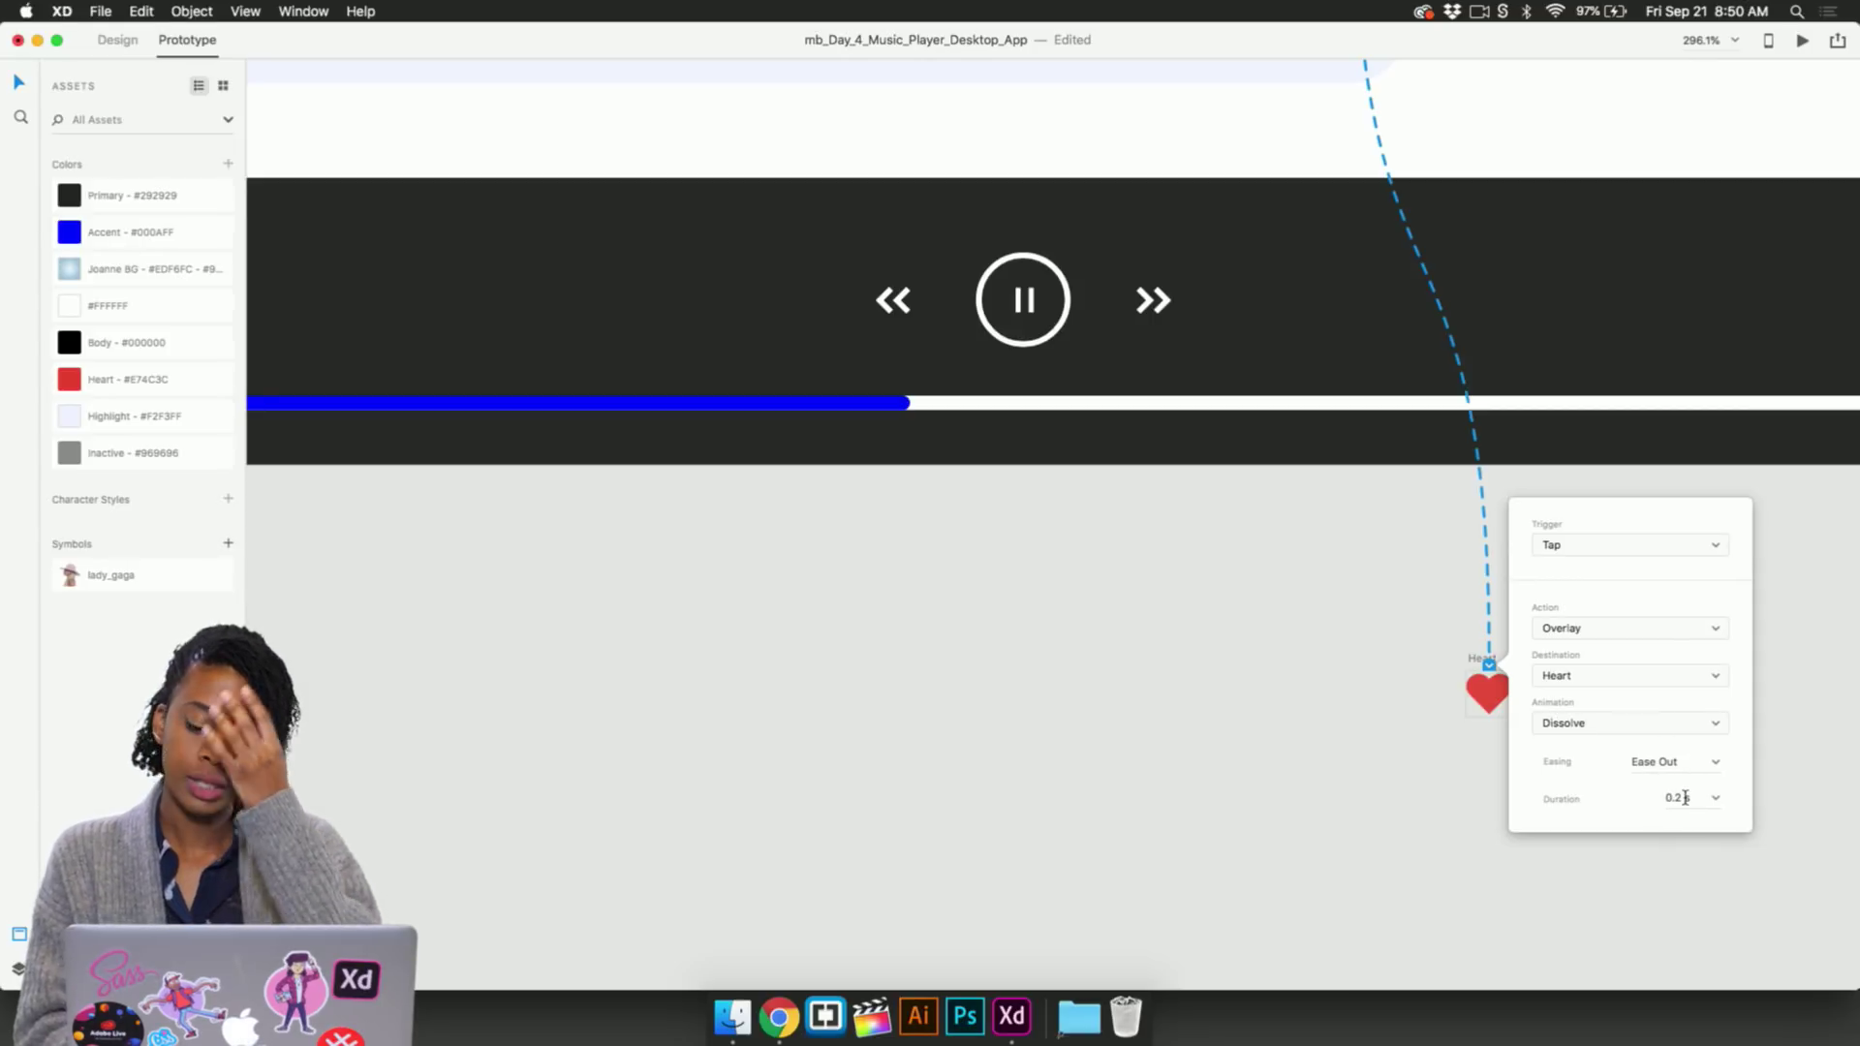
click(1404, 648)
scroll(1404, 648, down, 4)
scroll(1399, 652, up, 5)
scroll(1399, 652, right, 3)
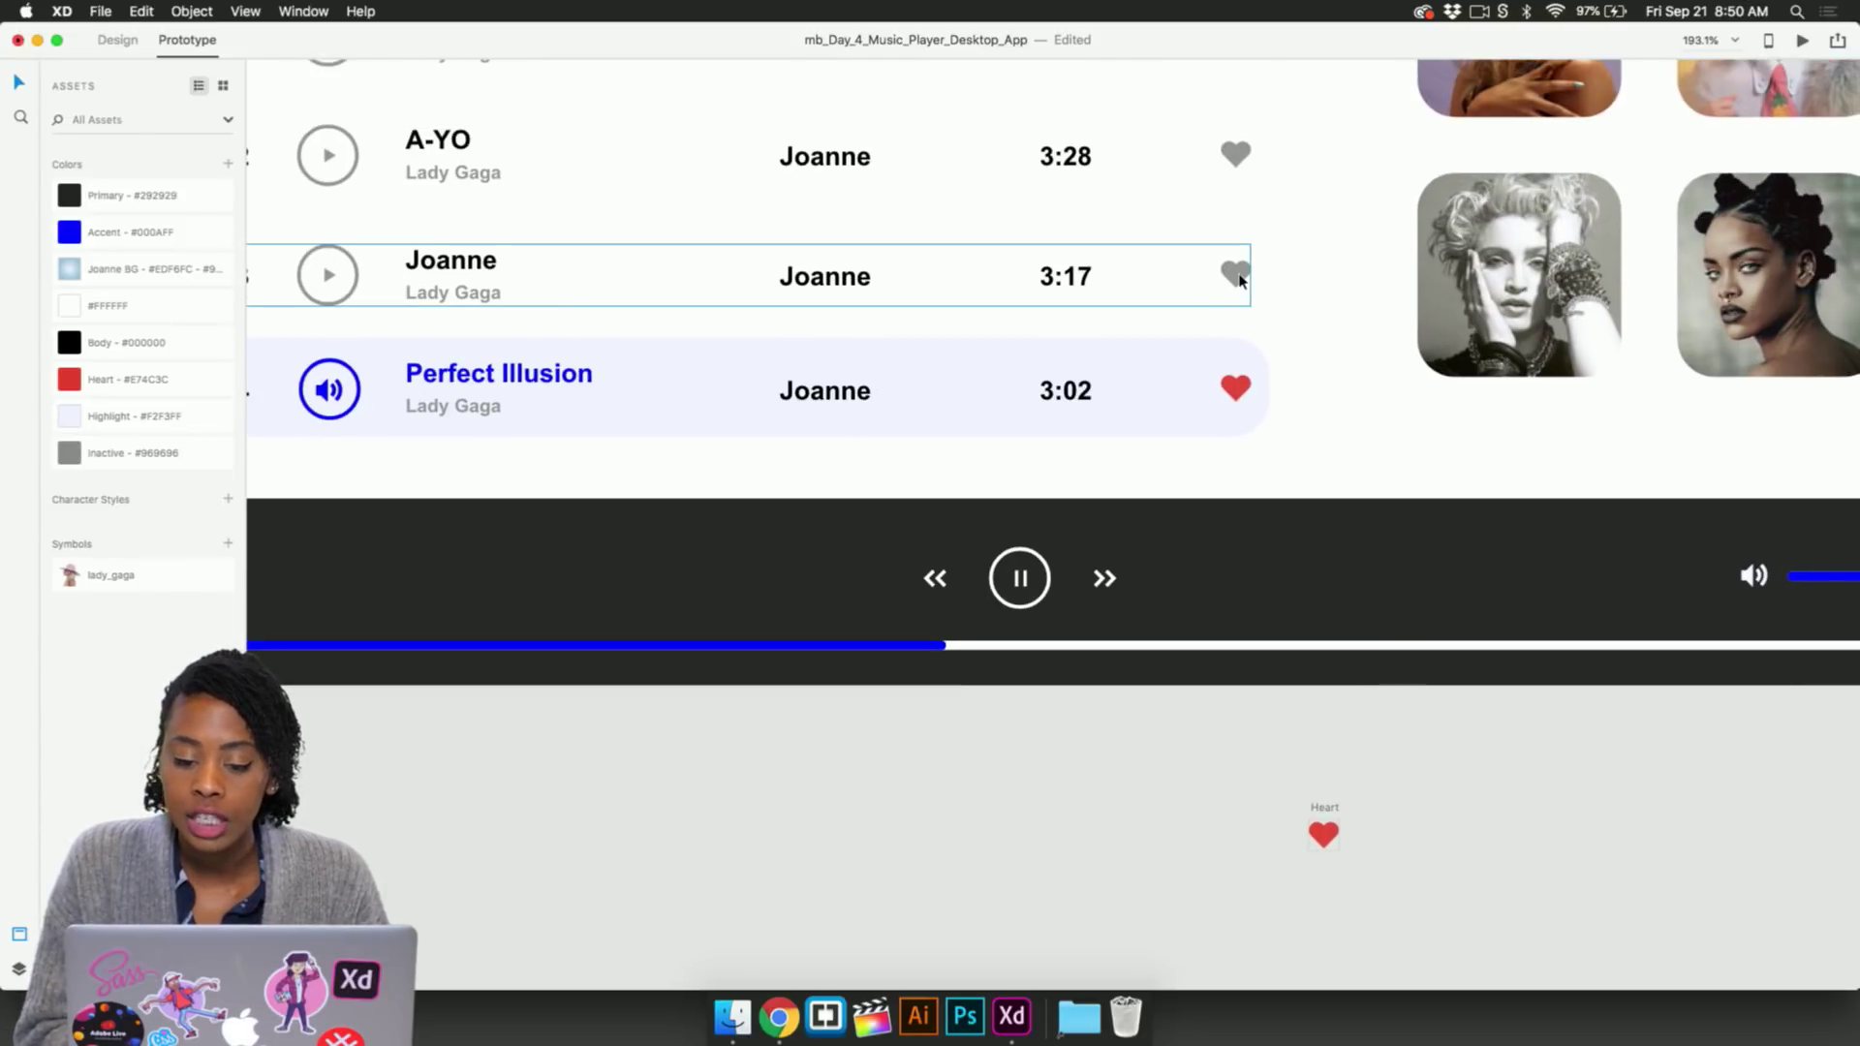
click(1241, 280)
click(1241, 280)
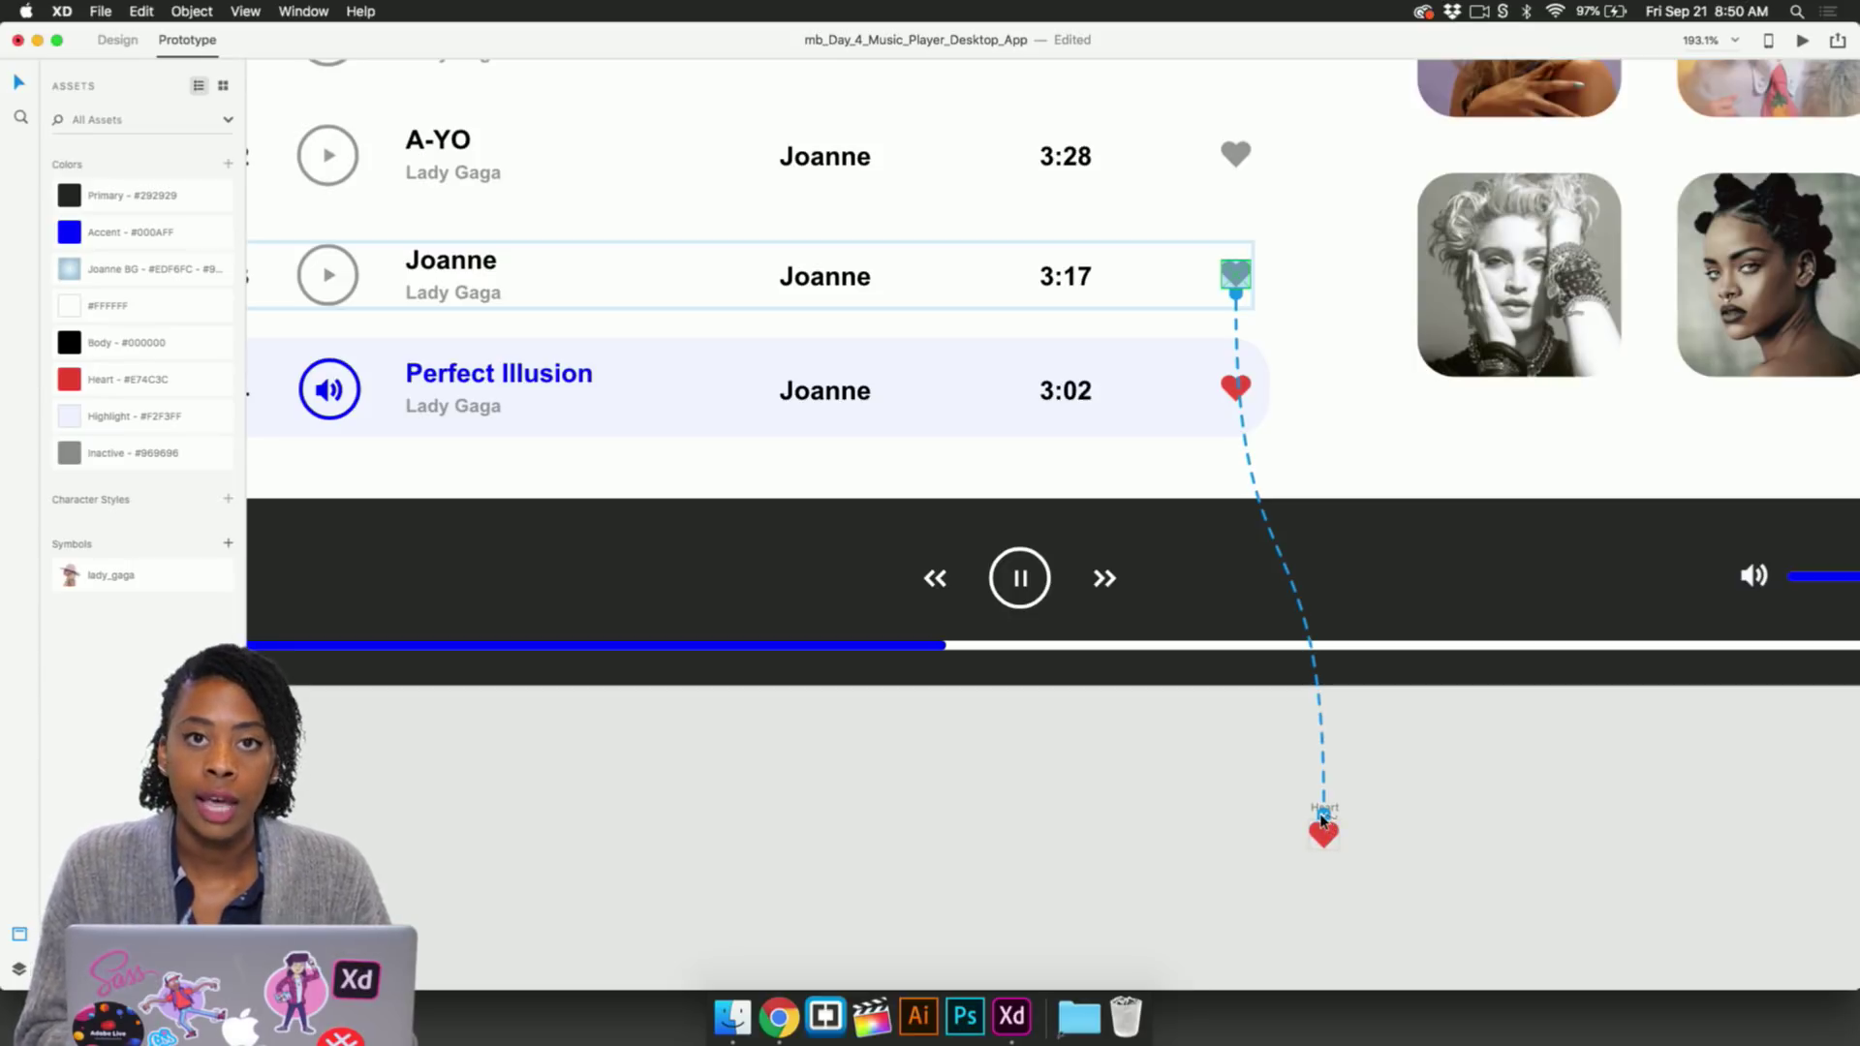
click(1258, 793)
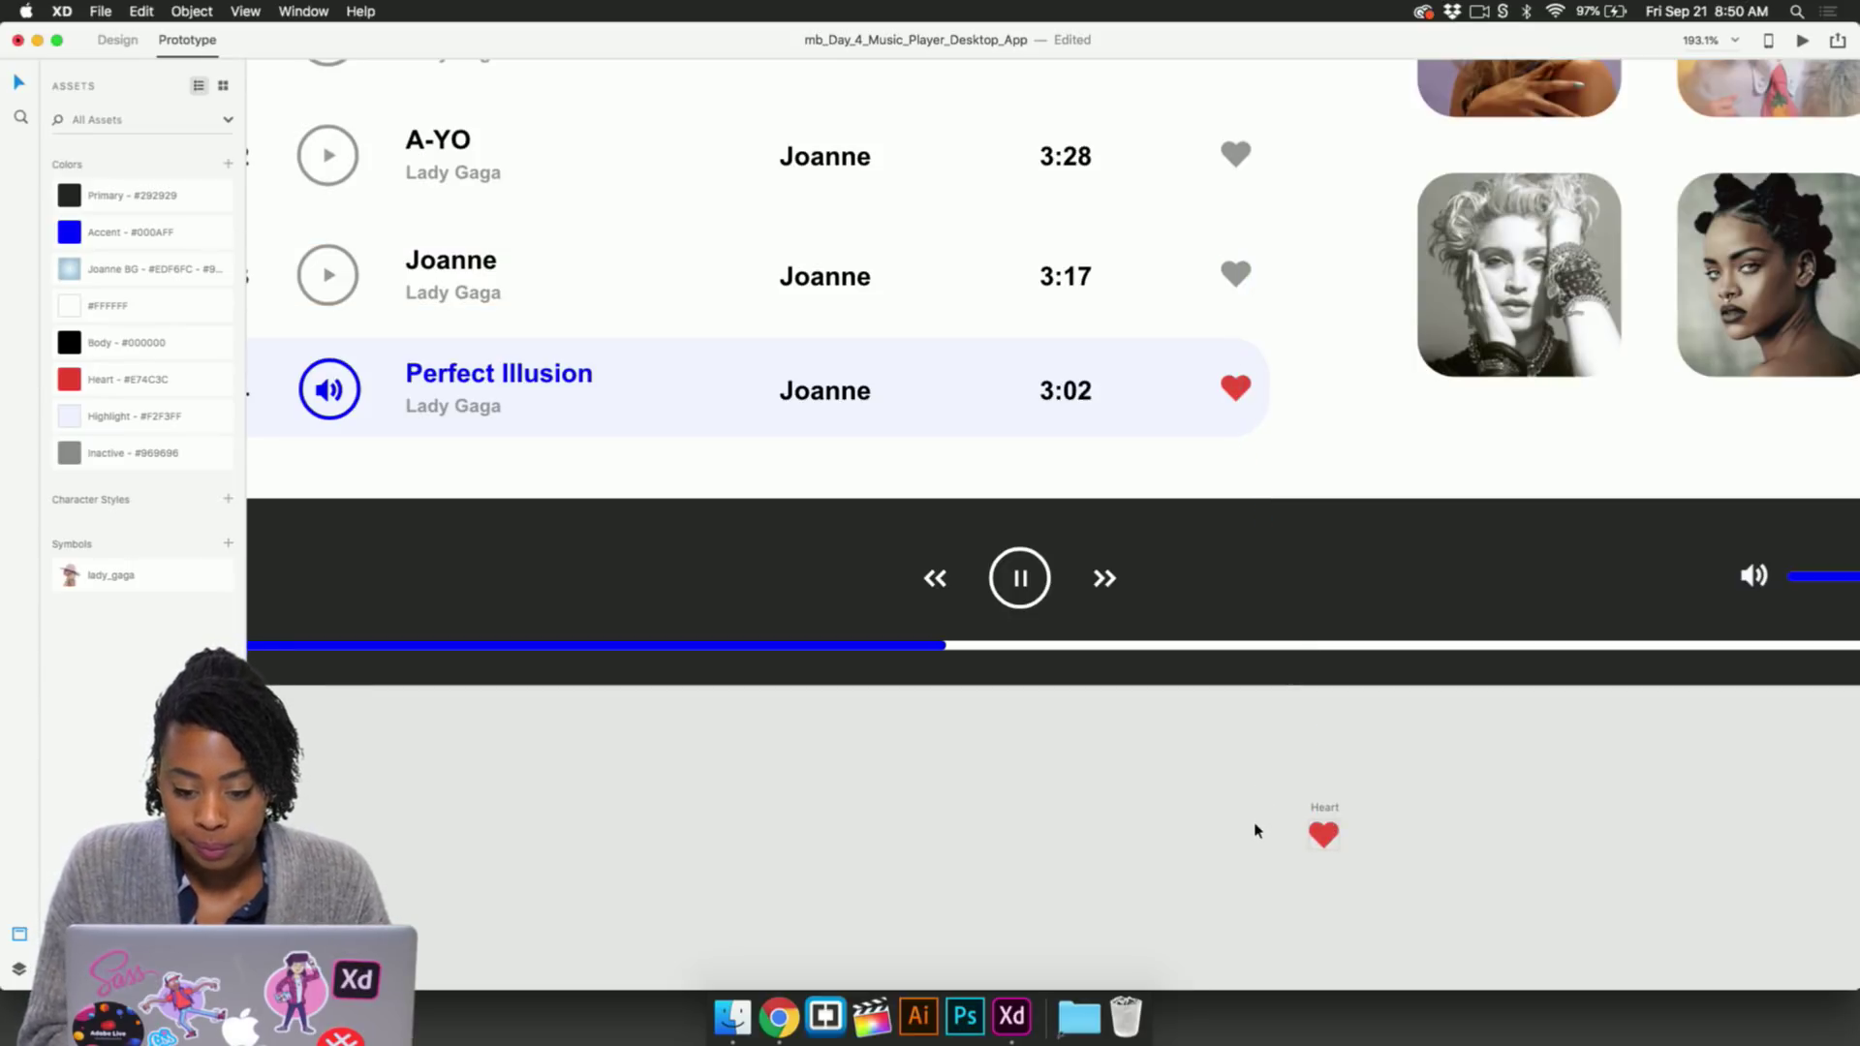
Examine the prototype connections running between the two Music Player artboards
scroll(1256, 831, down, 10)
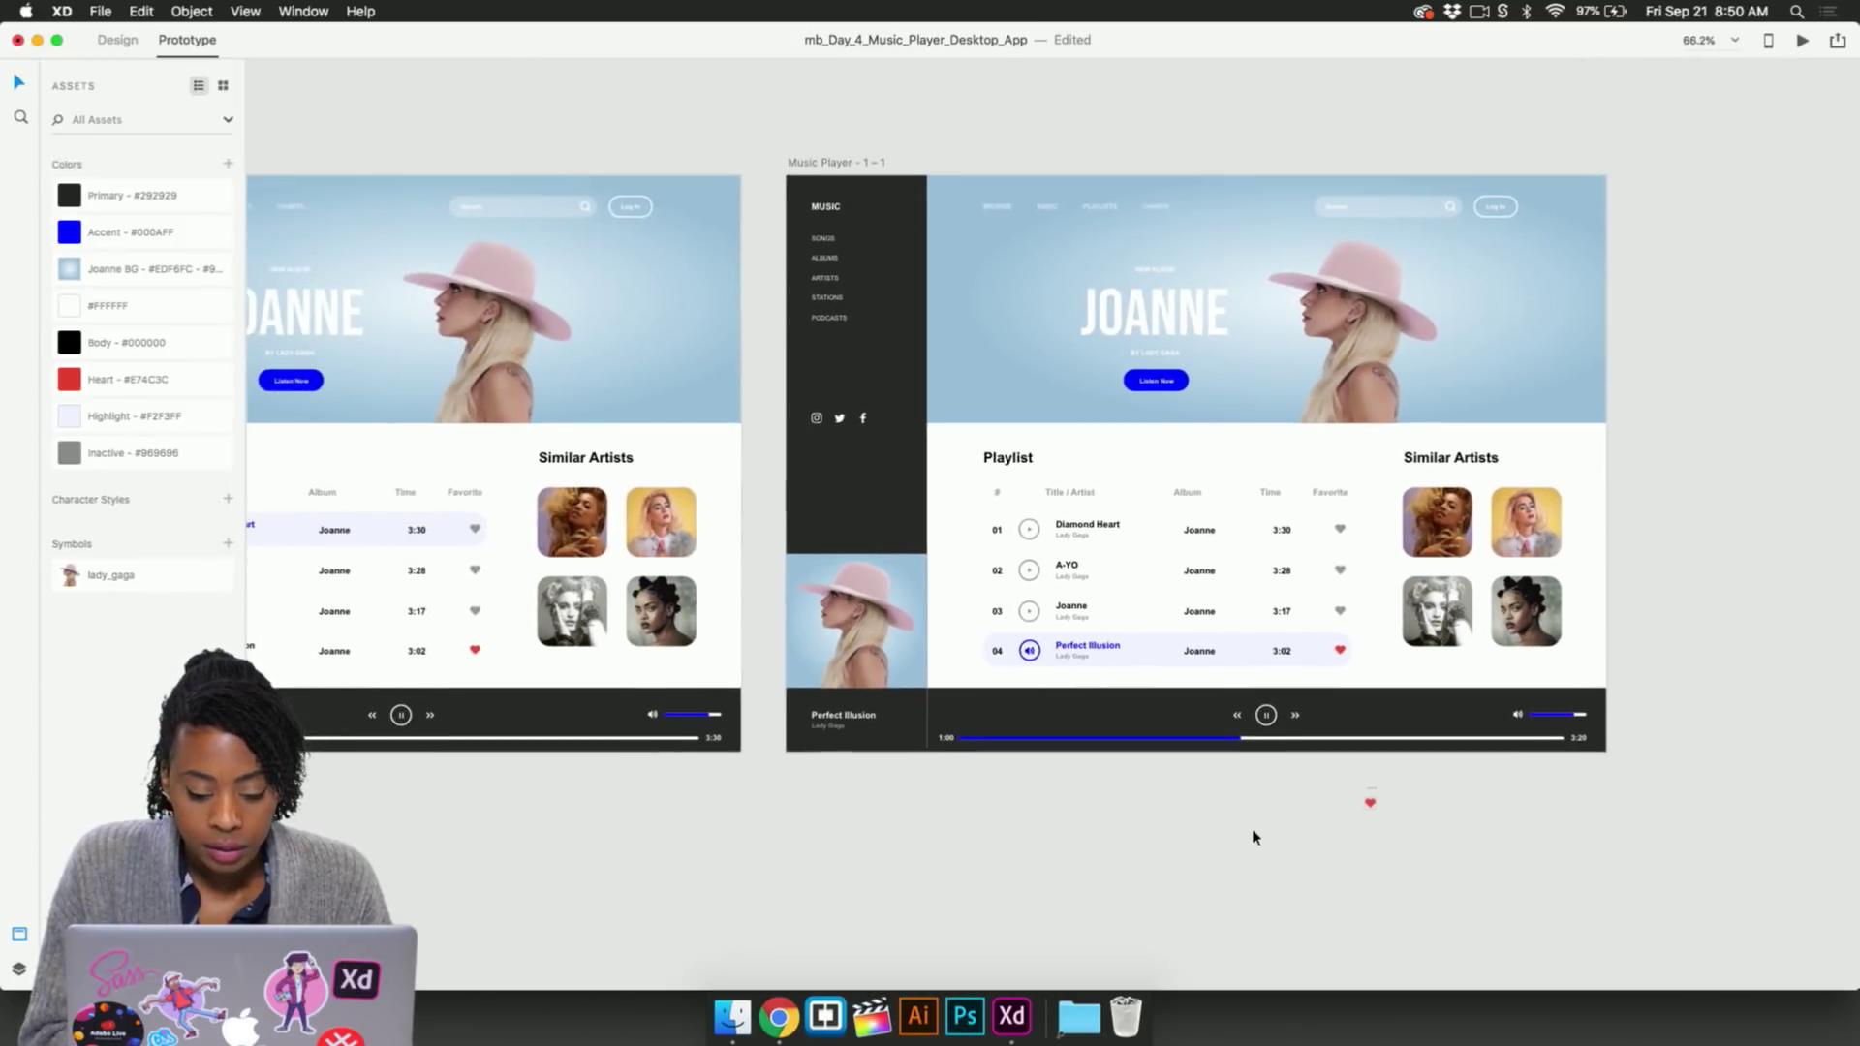
scroll(1252, 837, down, 4)
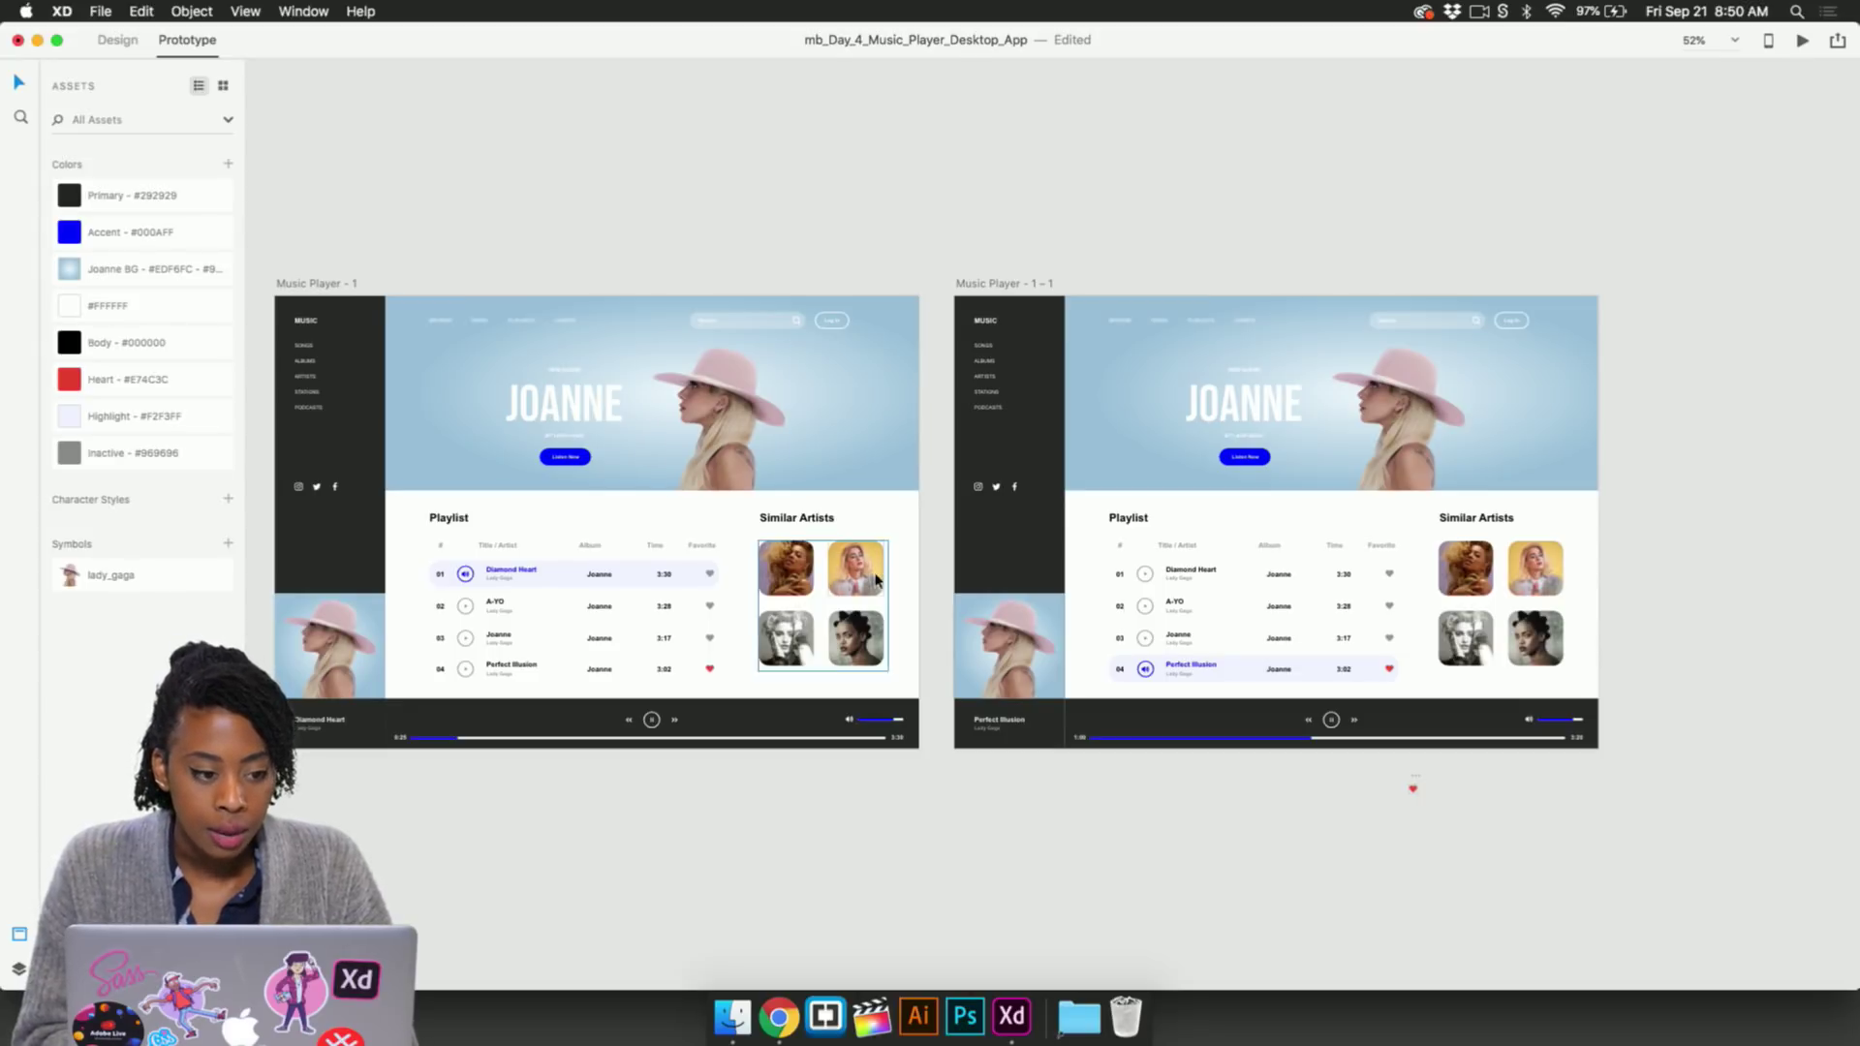
click(1042, 710)
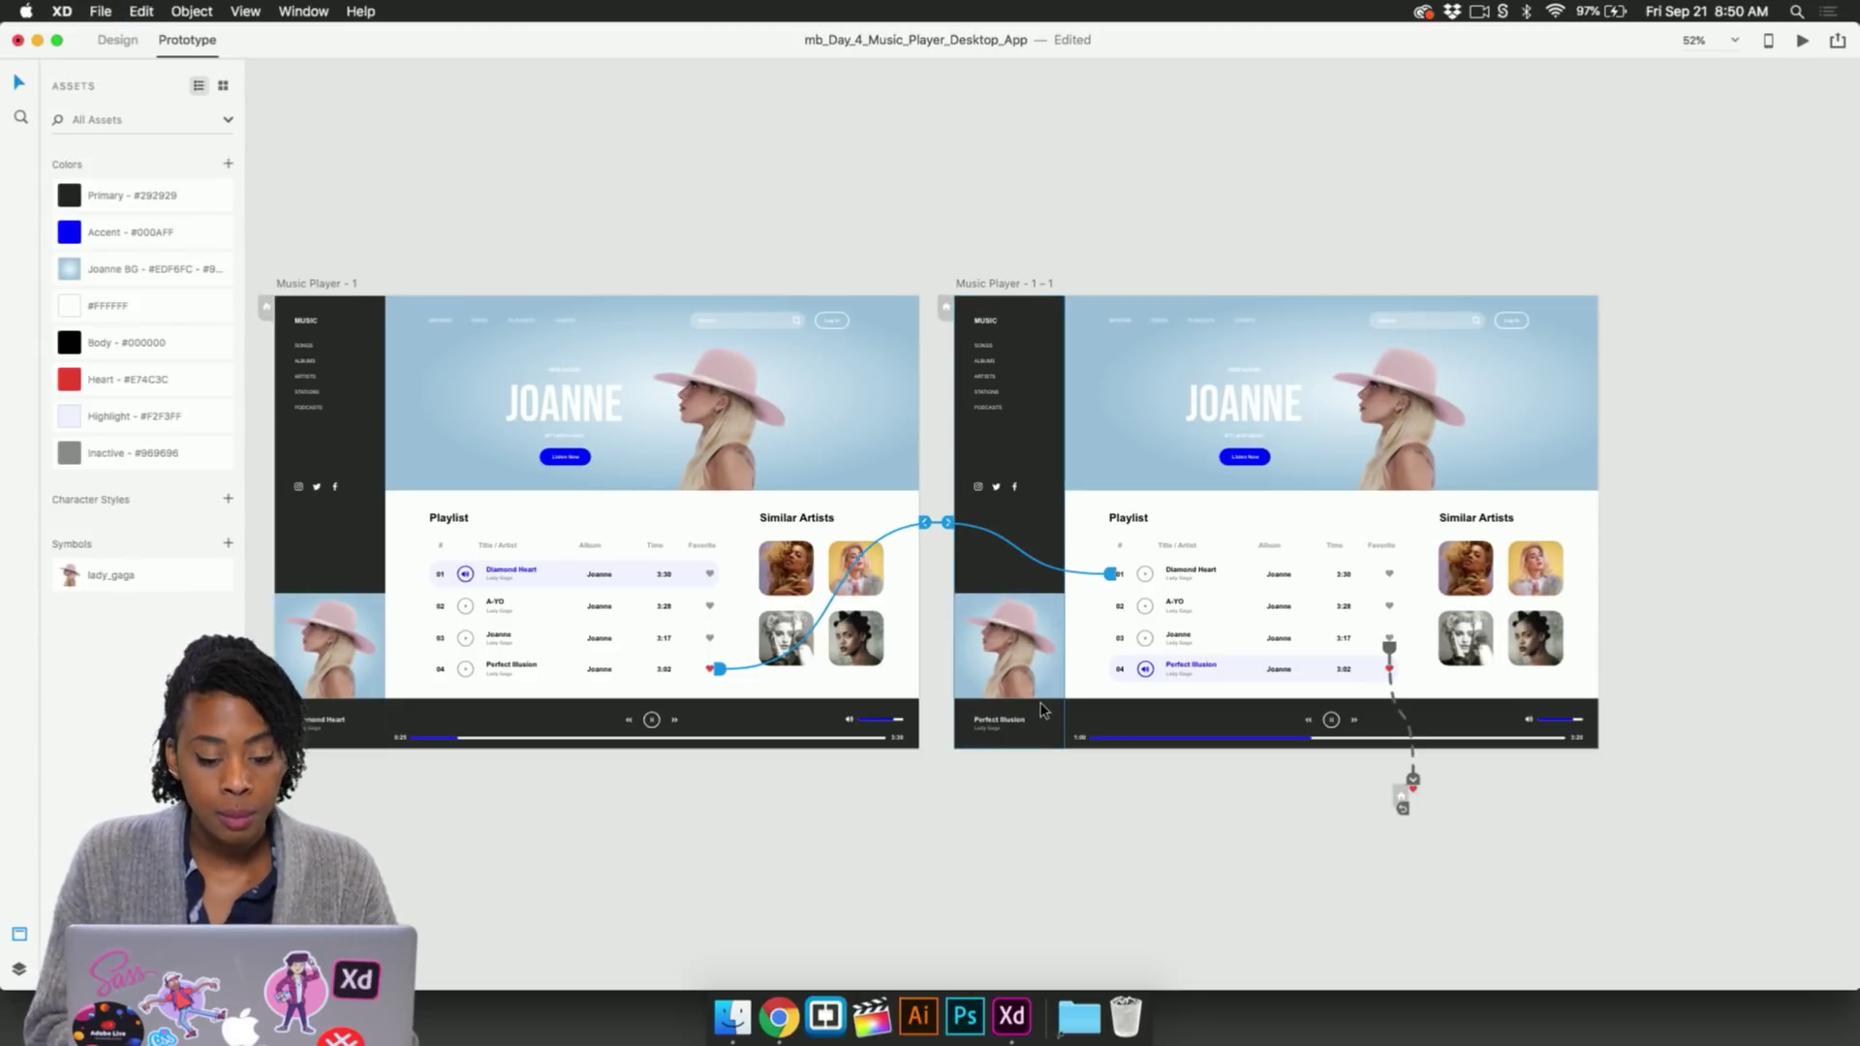
scroll(891, 553, left, 1)
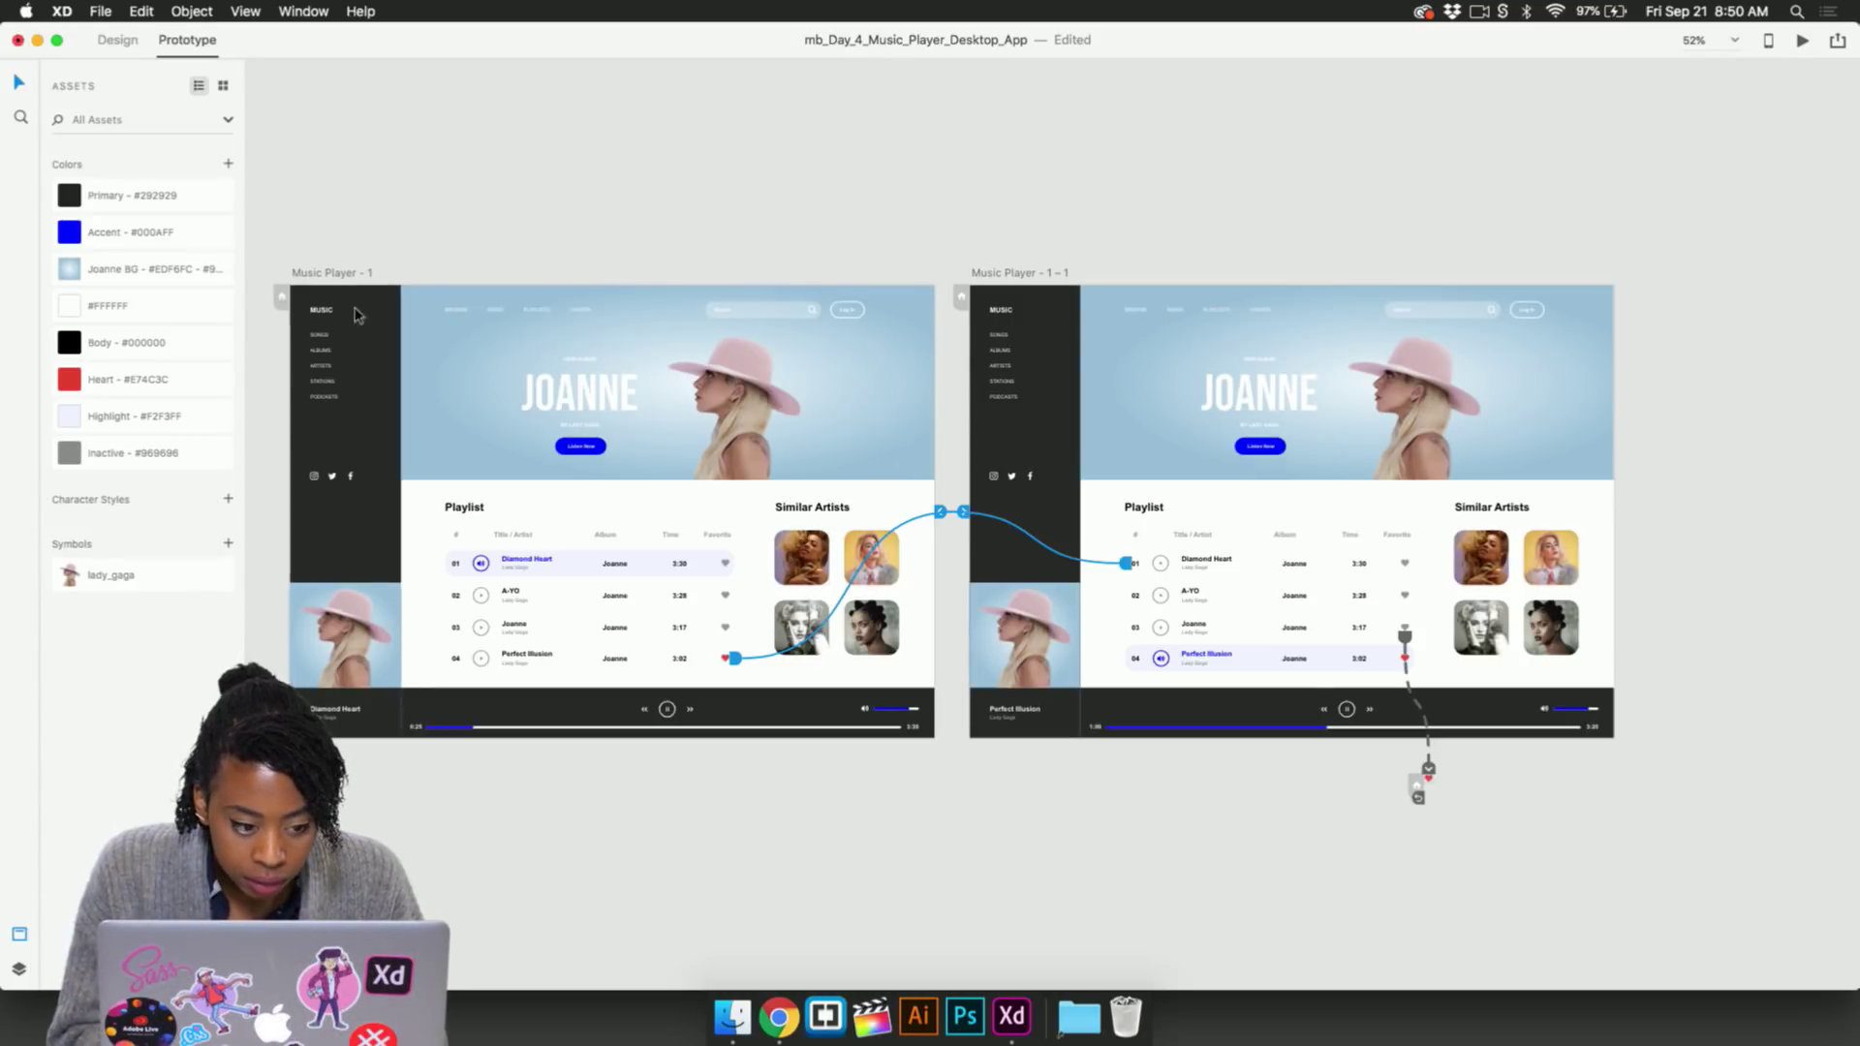
click(344, 278)
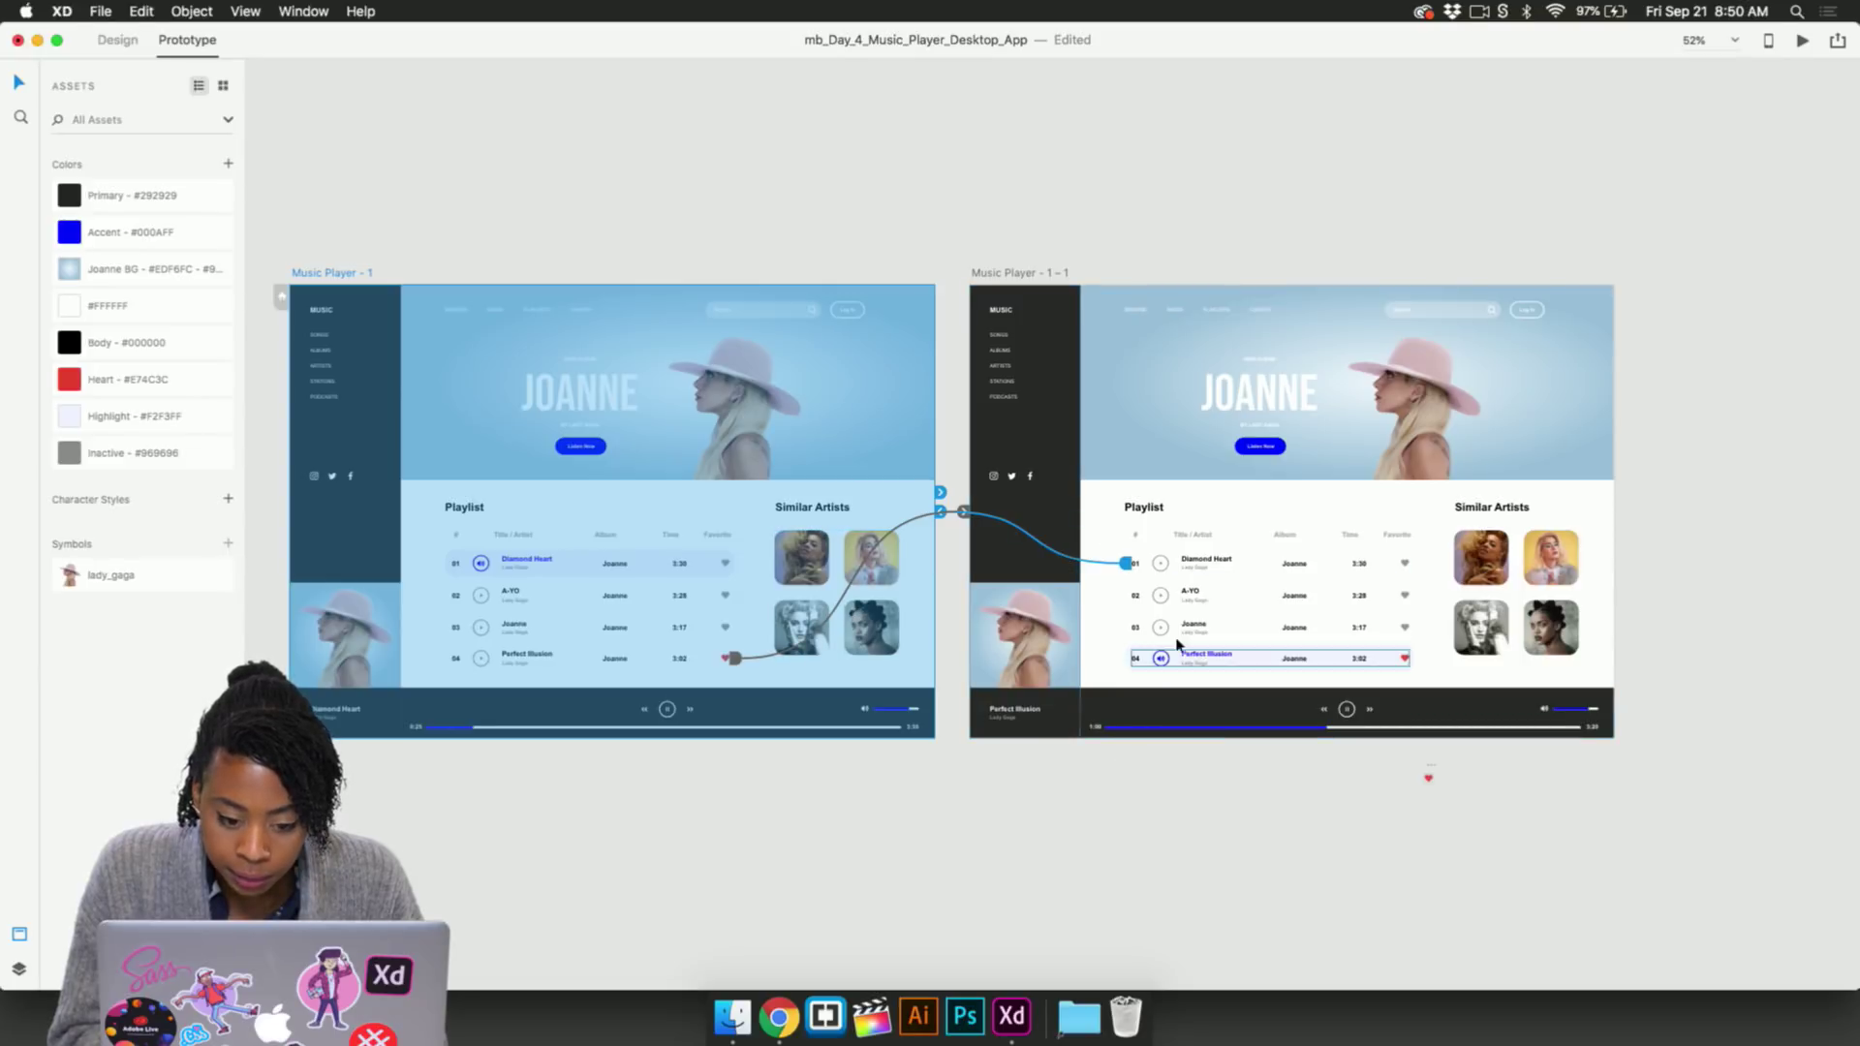
click(1361, 785)
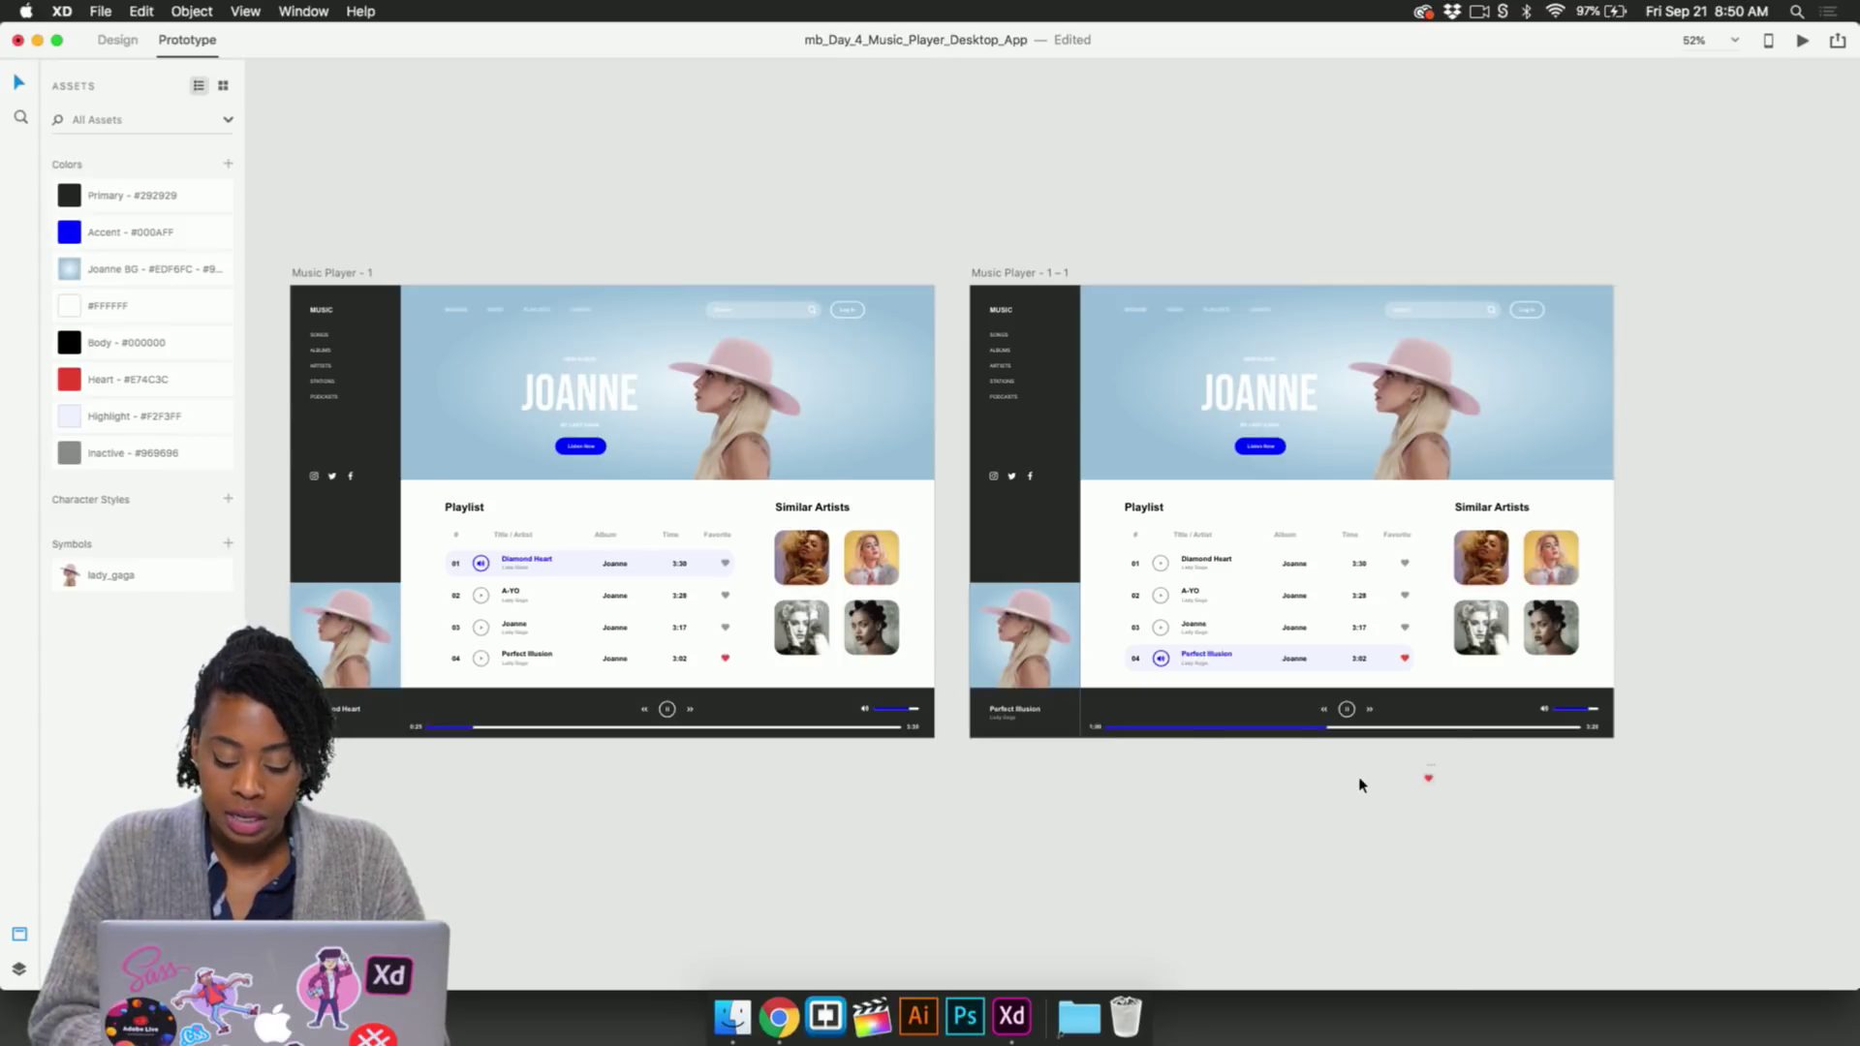
Preview the prototype and test switching between the Perfect Illusion and Diamond Heart rows
key(super+Return)
drag(1066, 102, 1133, 86)
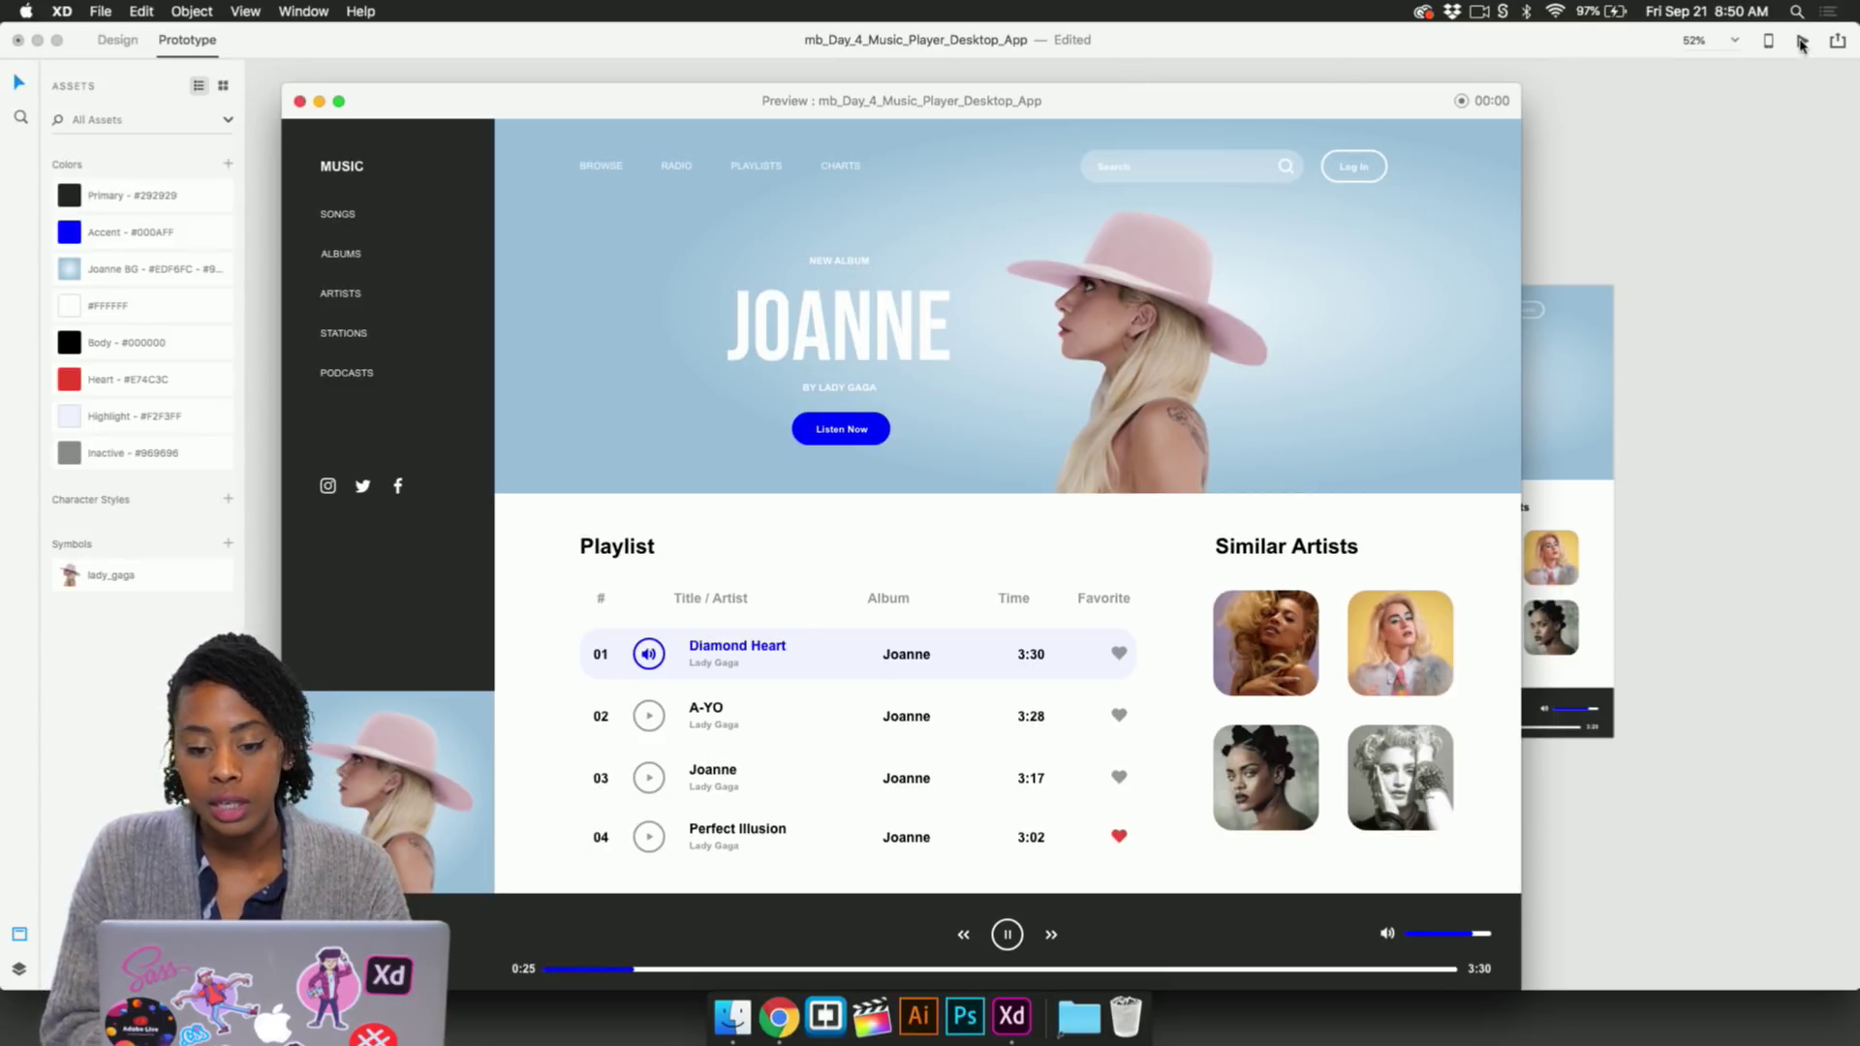
drag(1405, 103, 1424, 44)
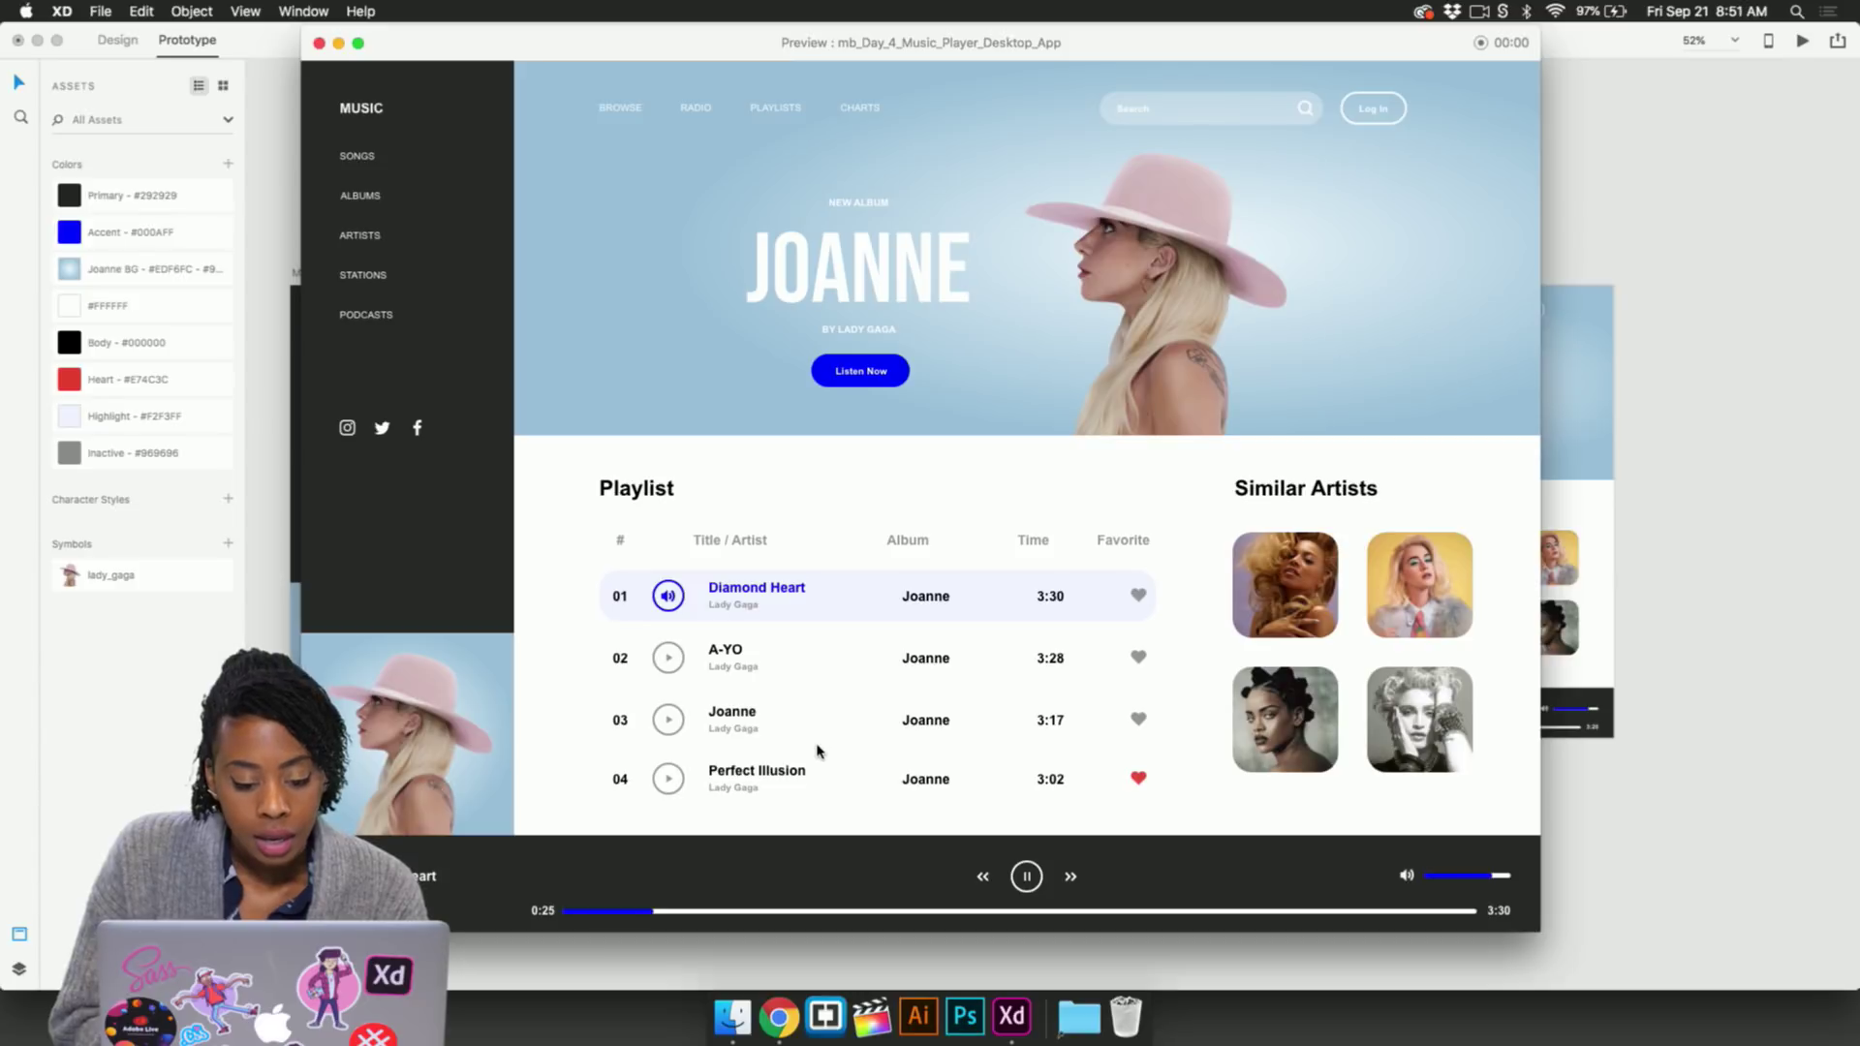
click(838, 782)
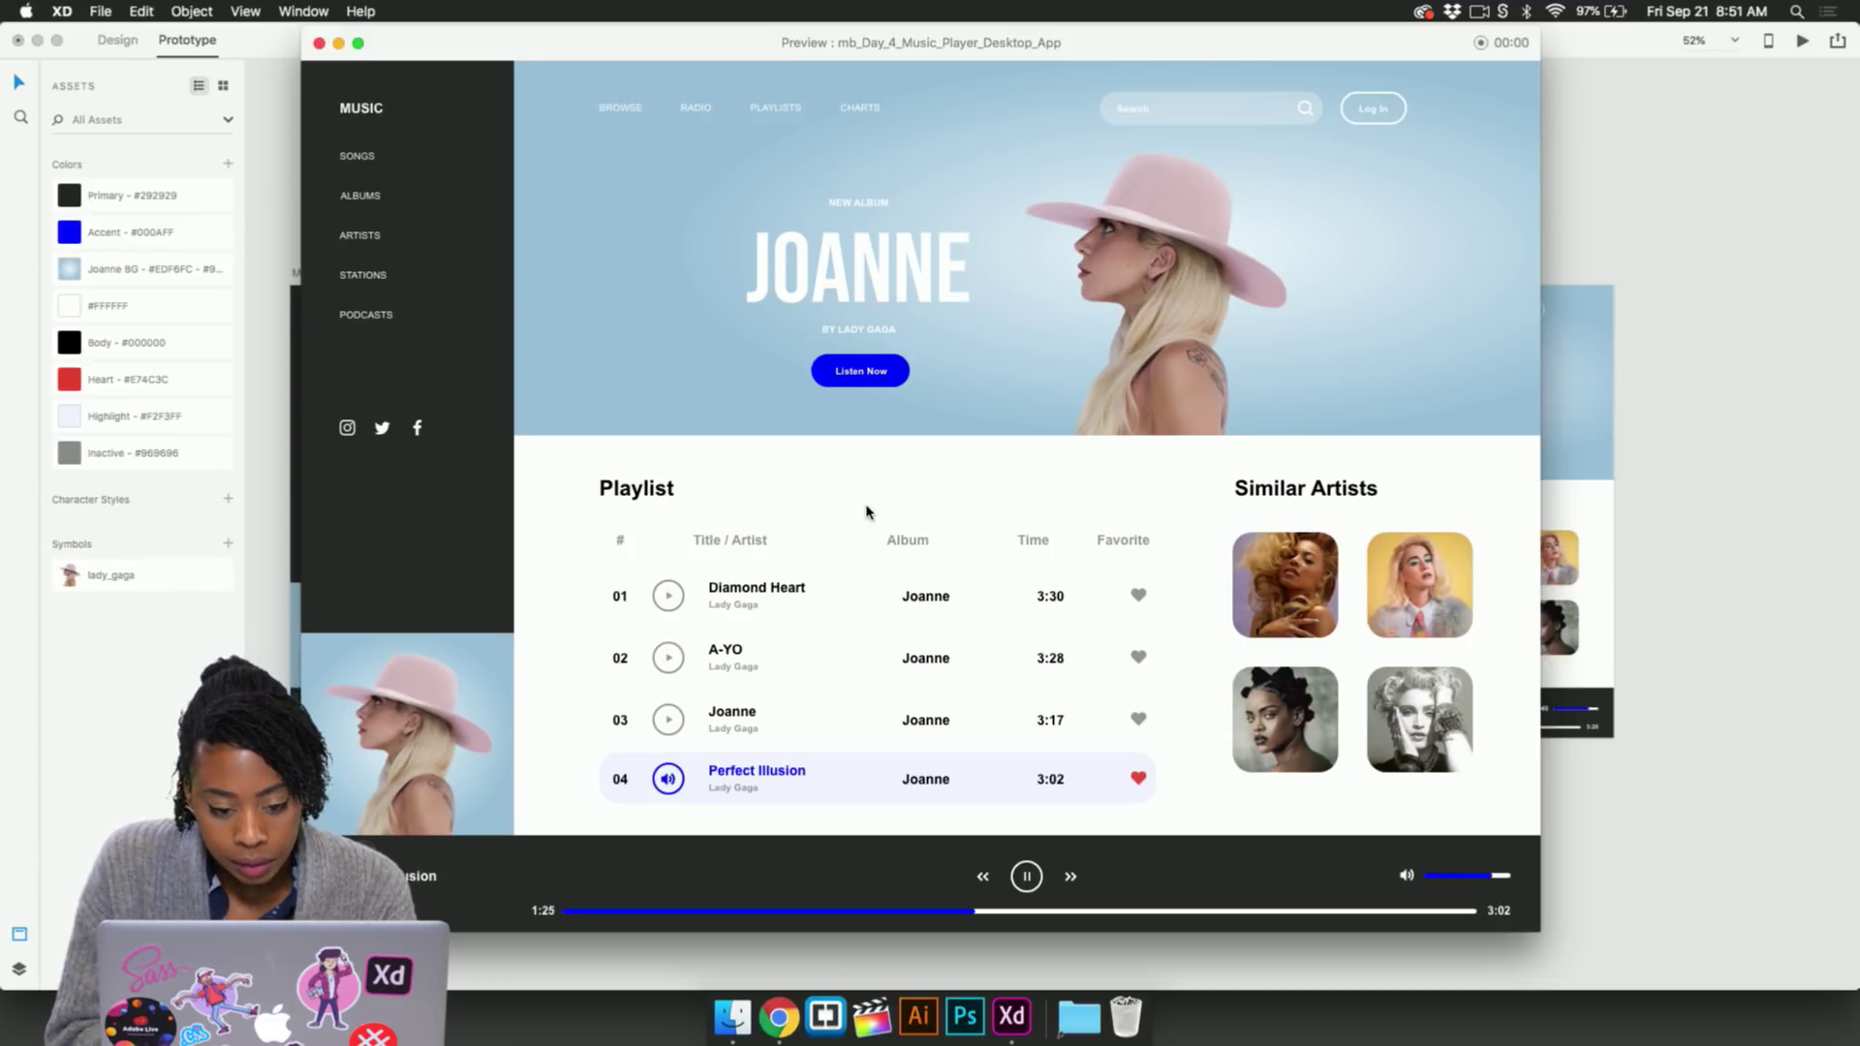
click(775, 588)
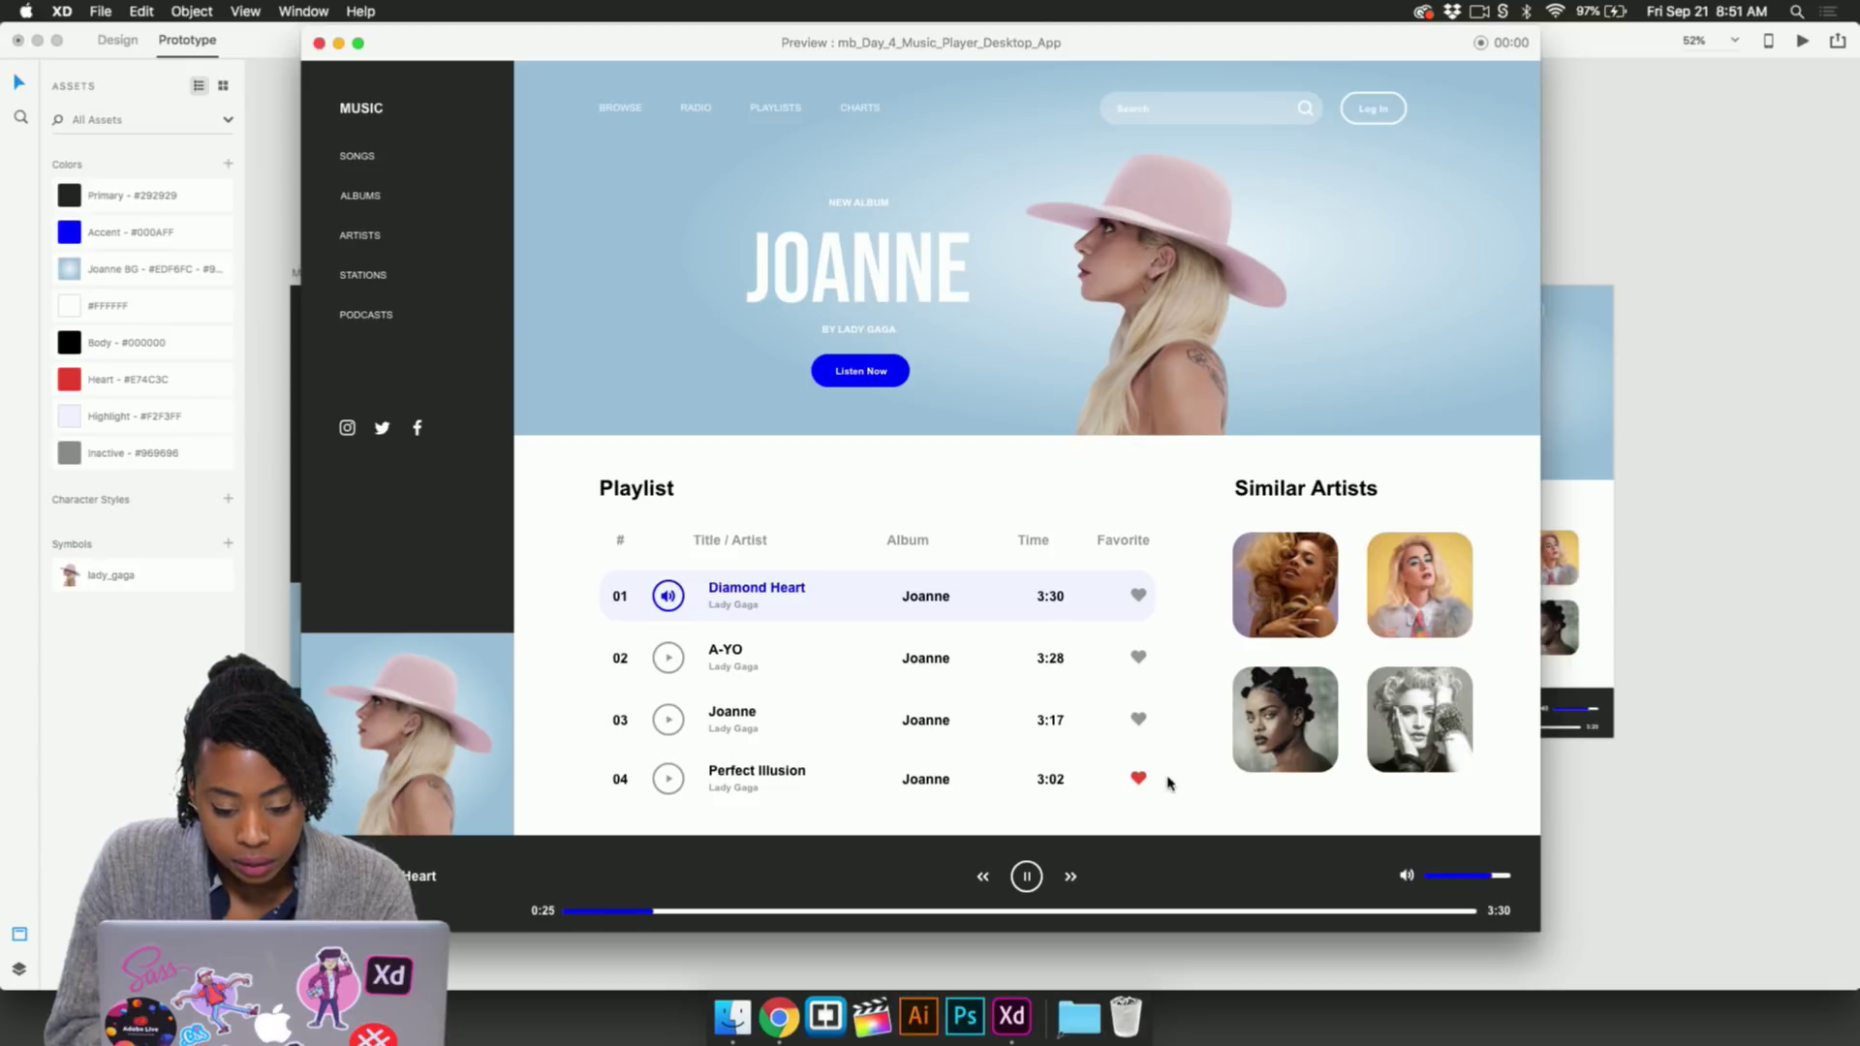
click(1044, 782)
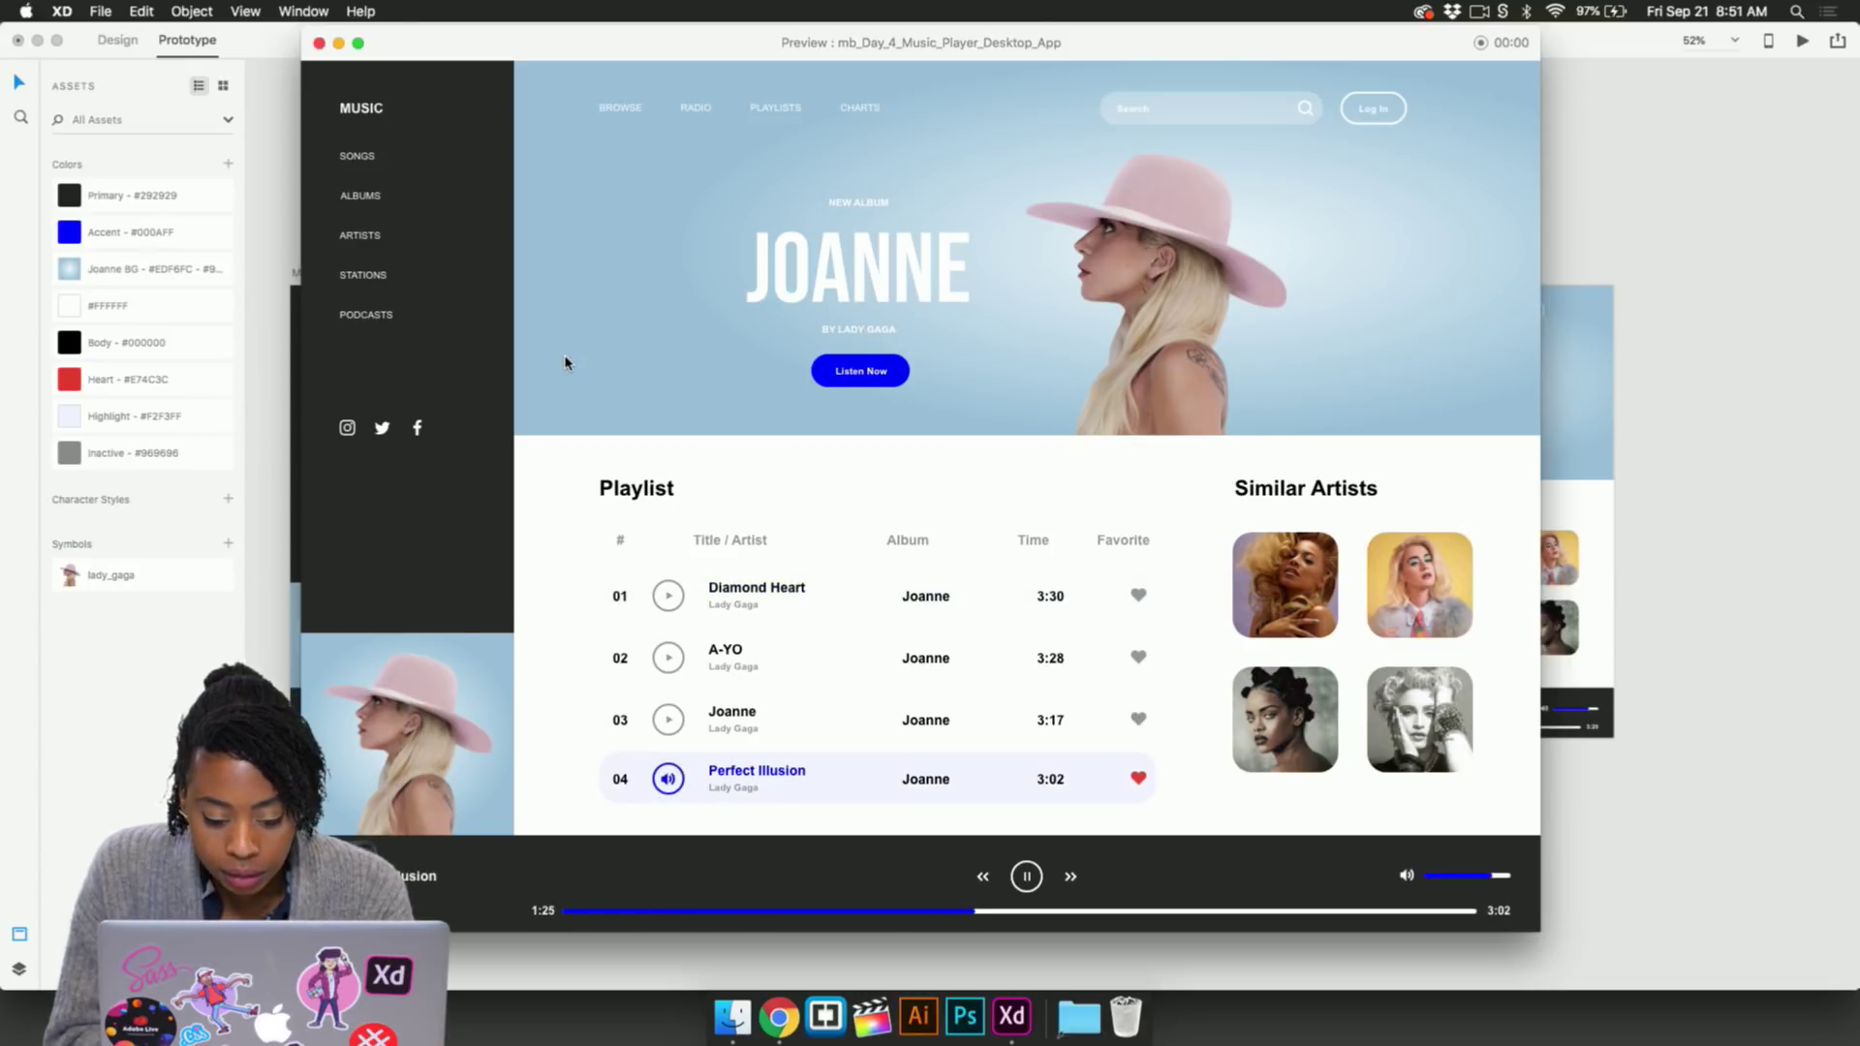
Test the hearts in the Joanne, Diamond Heart and Perfect Illusion rows of the preview, and close it
click(1139, 719)
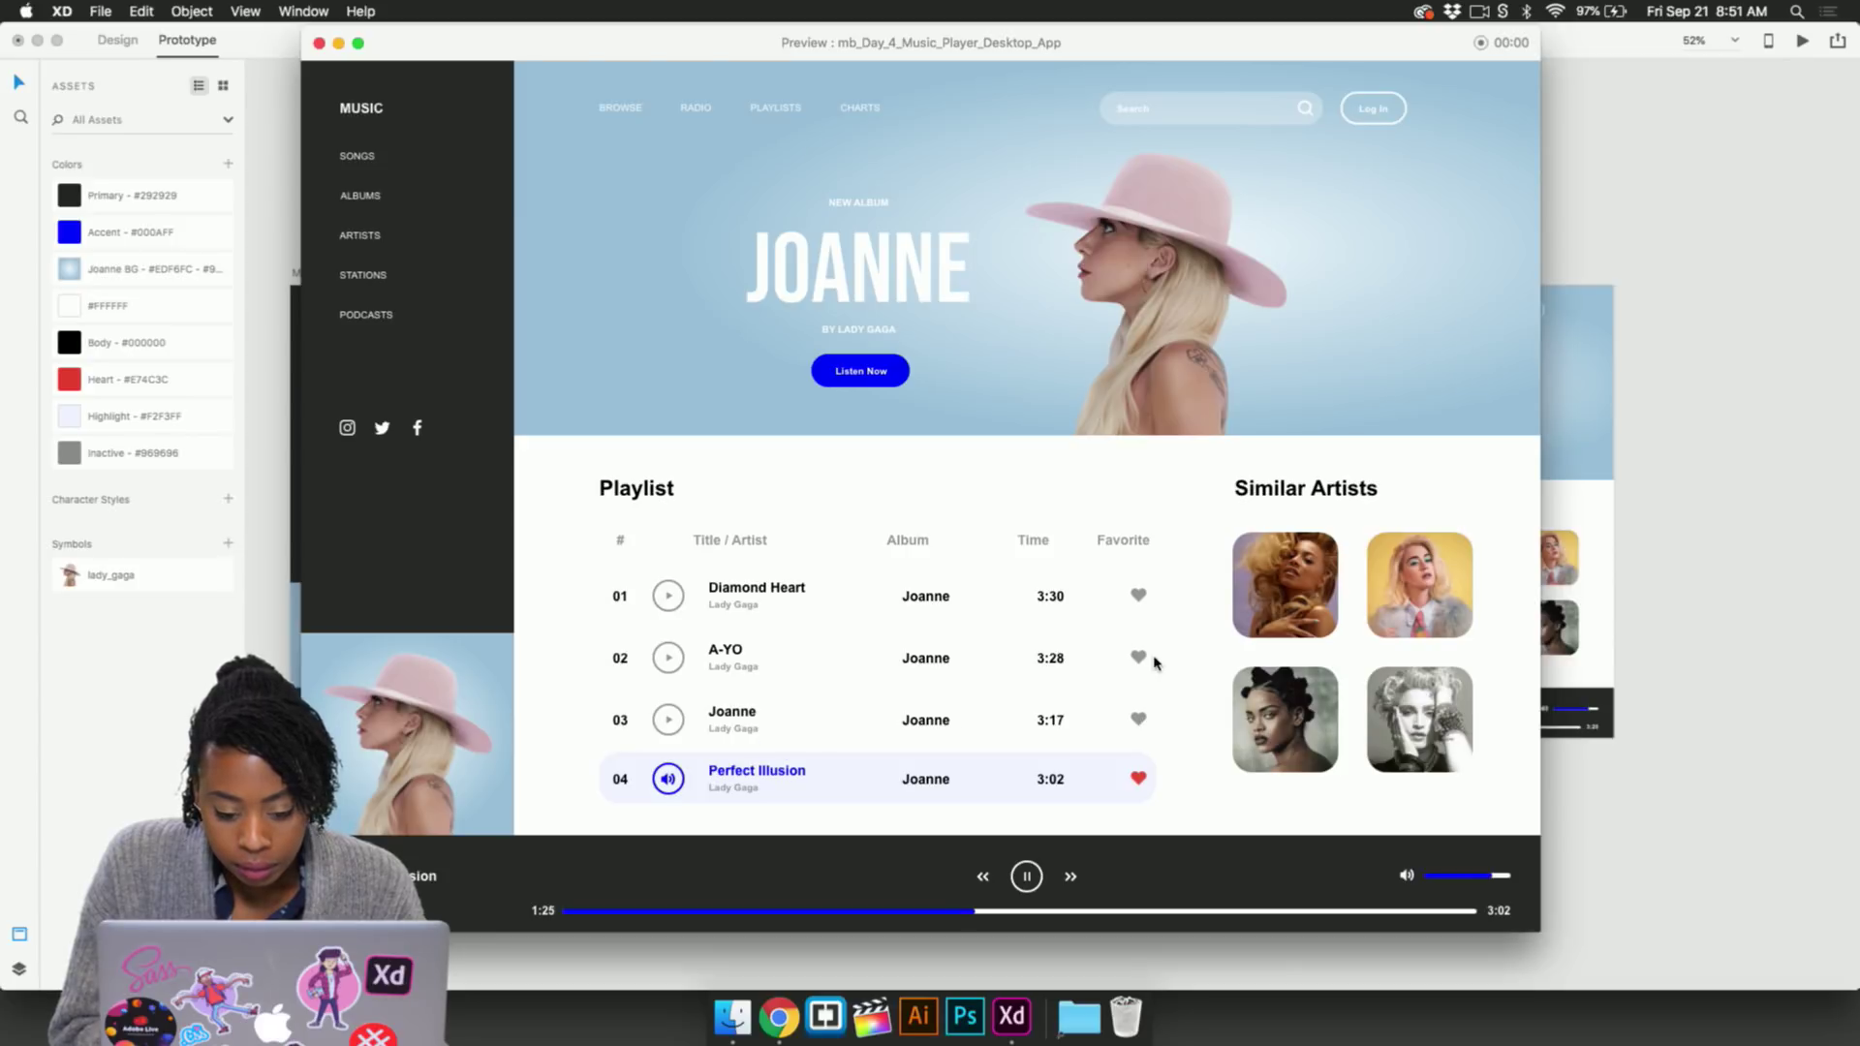
click(1140, 596)
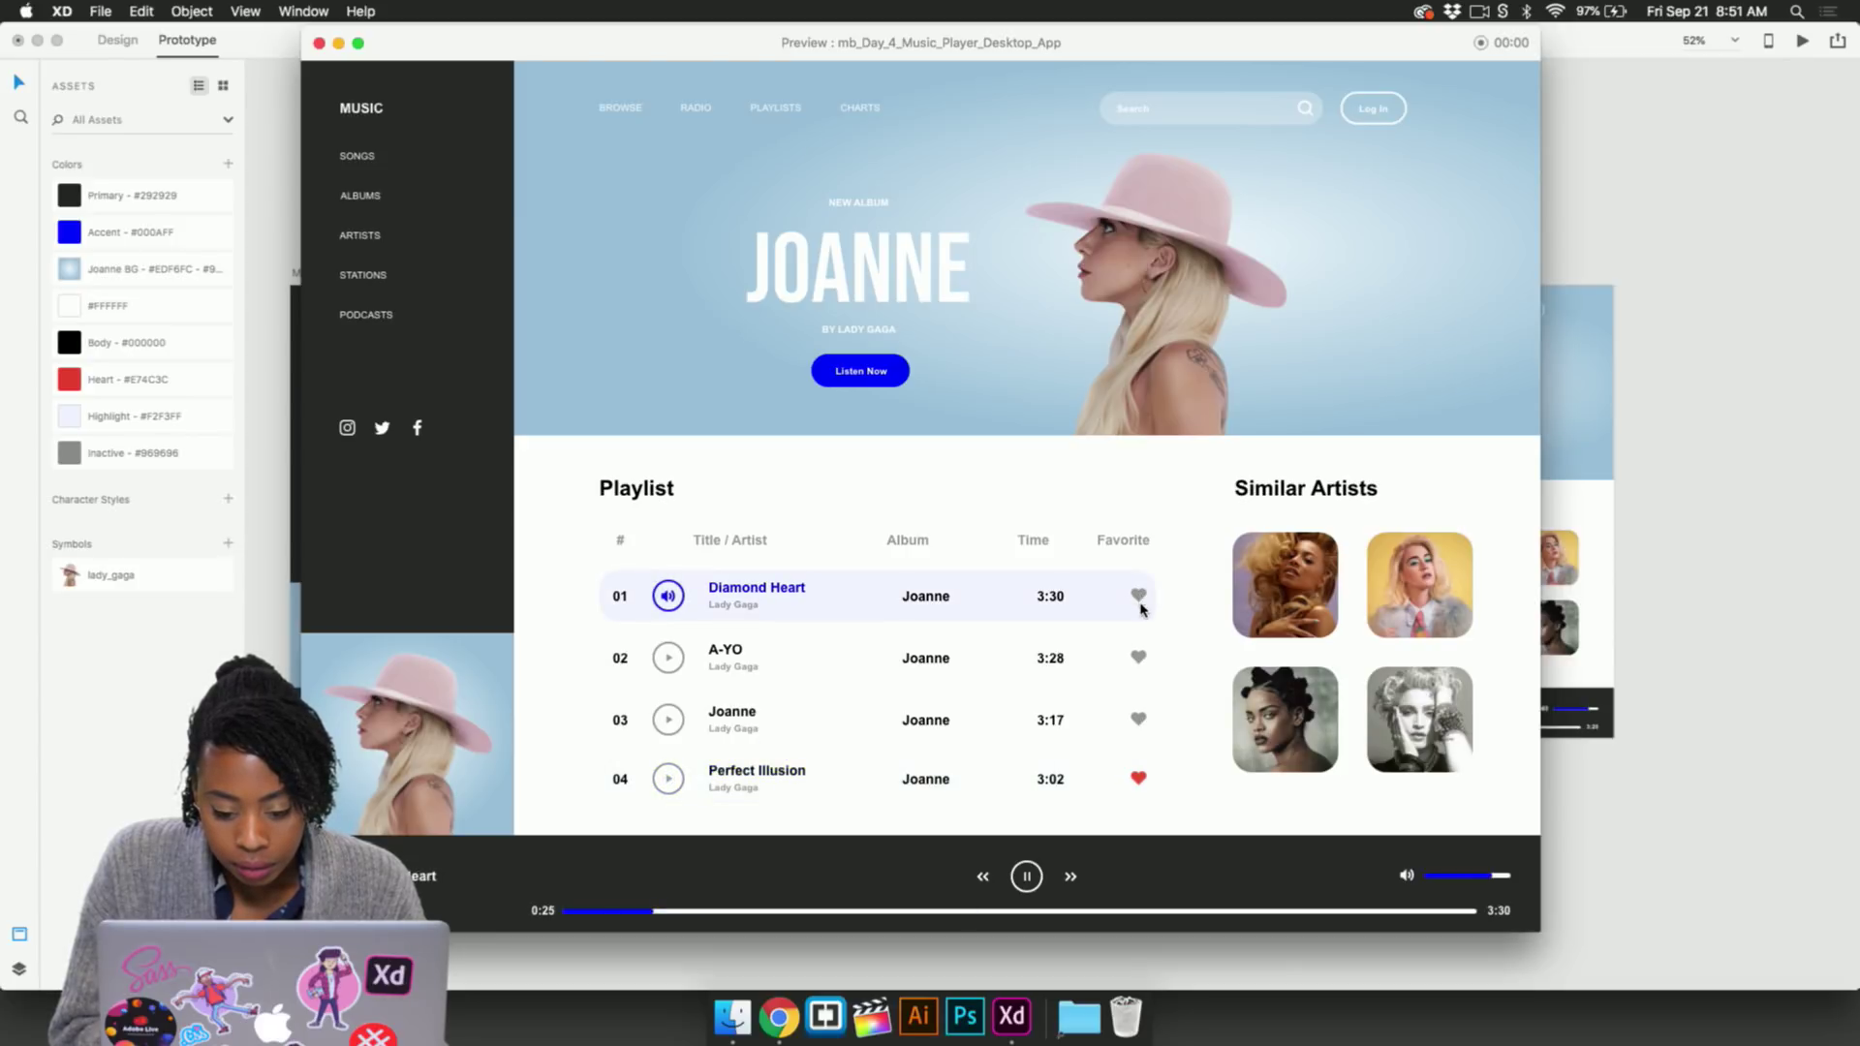
click(1136, 780)
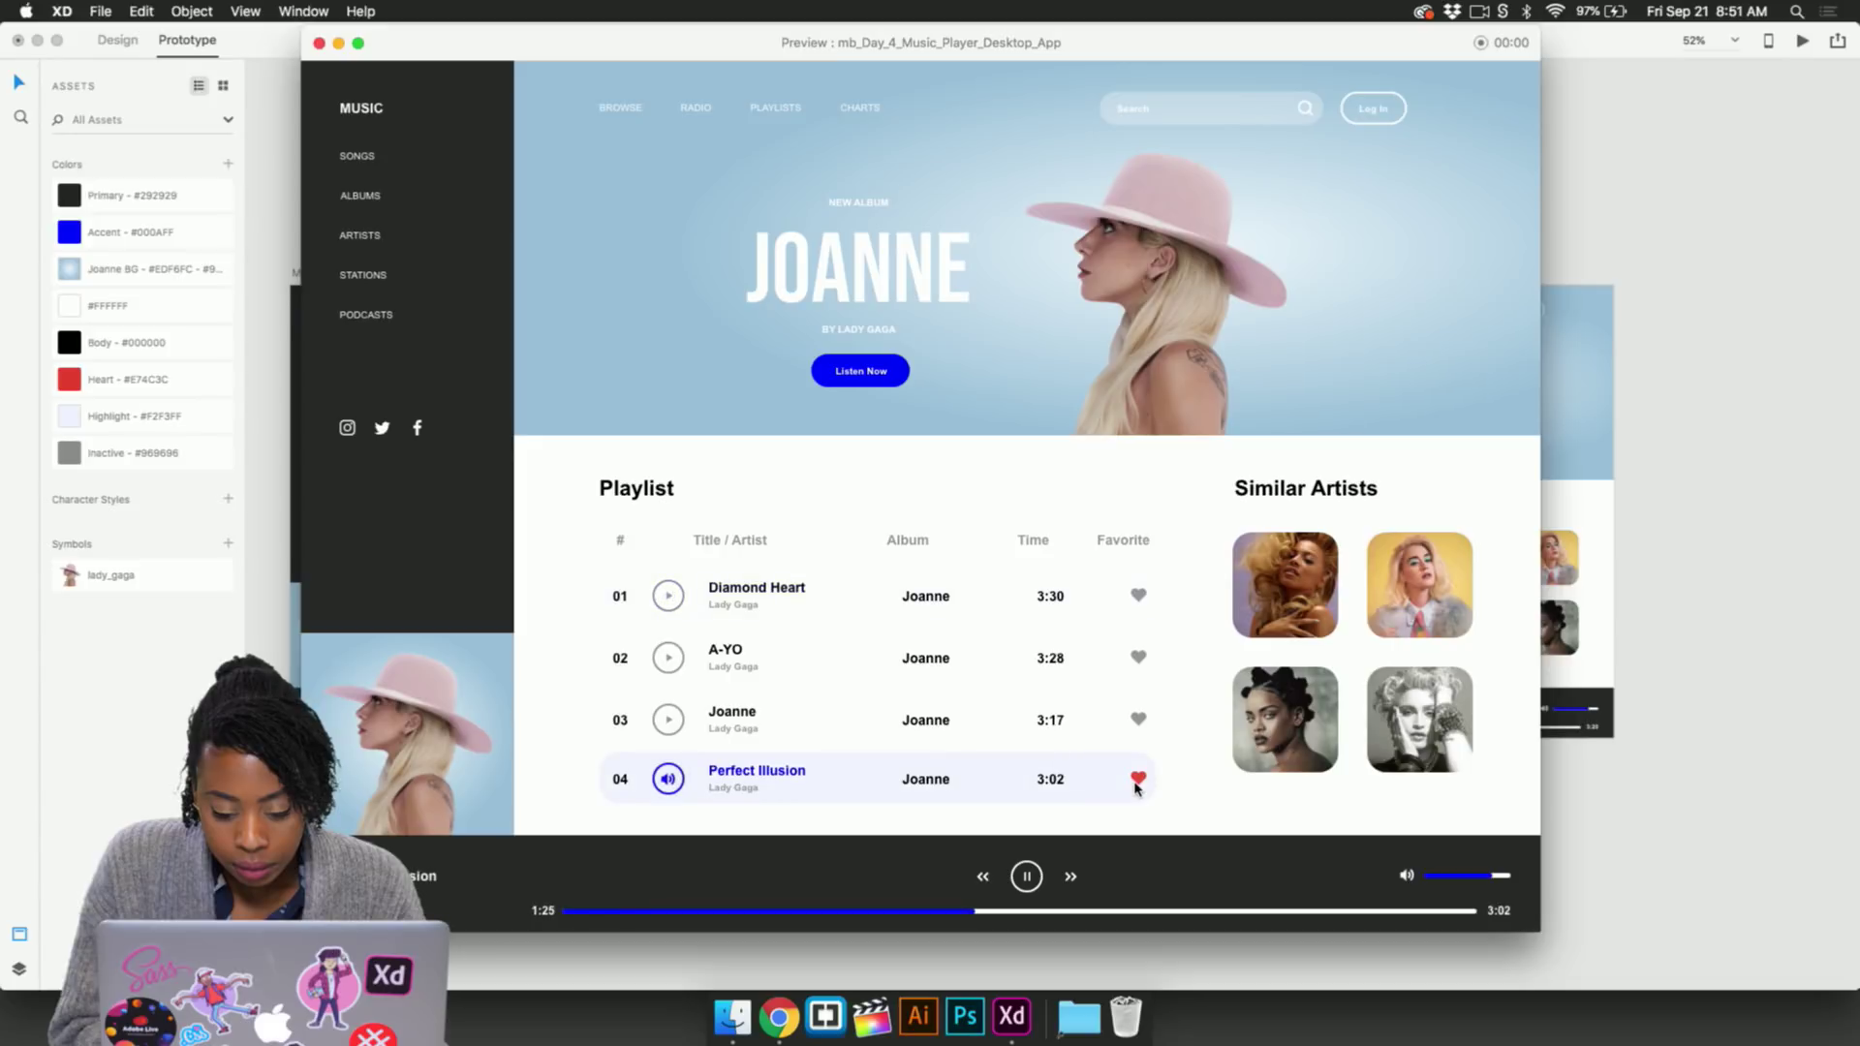
click(318, 44)
Inspect the trigger, action and destination of the Joanne row heart's overlay link on the second artboard
scroll(1255, 611, up, 6)
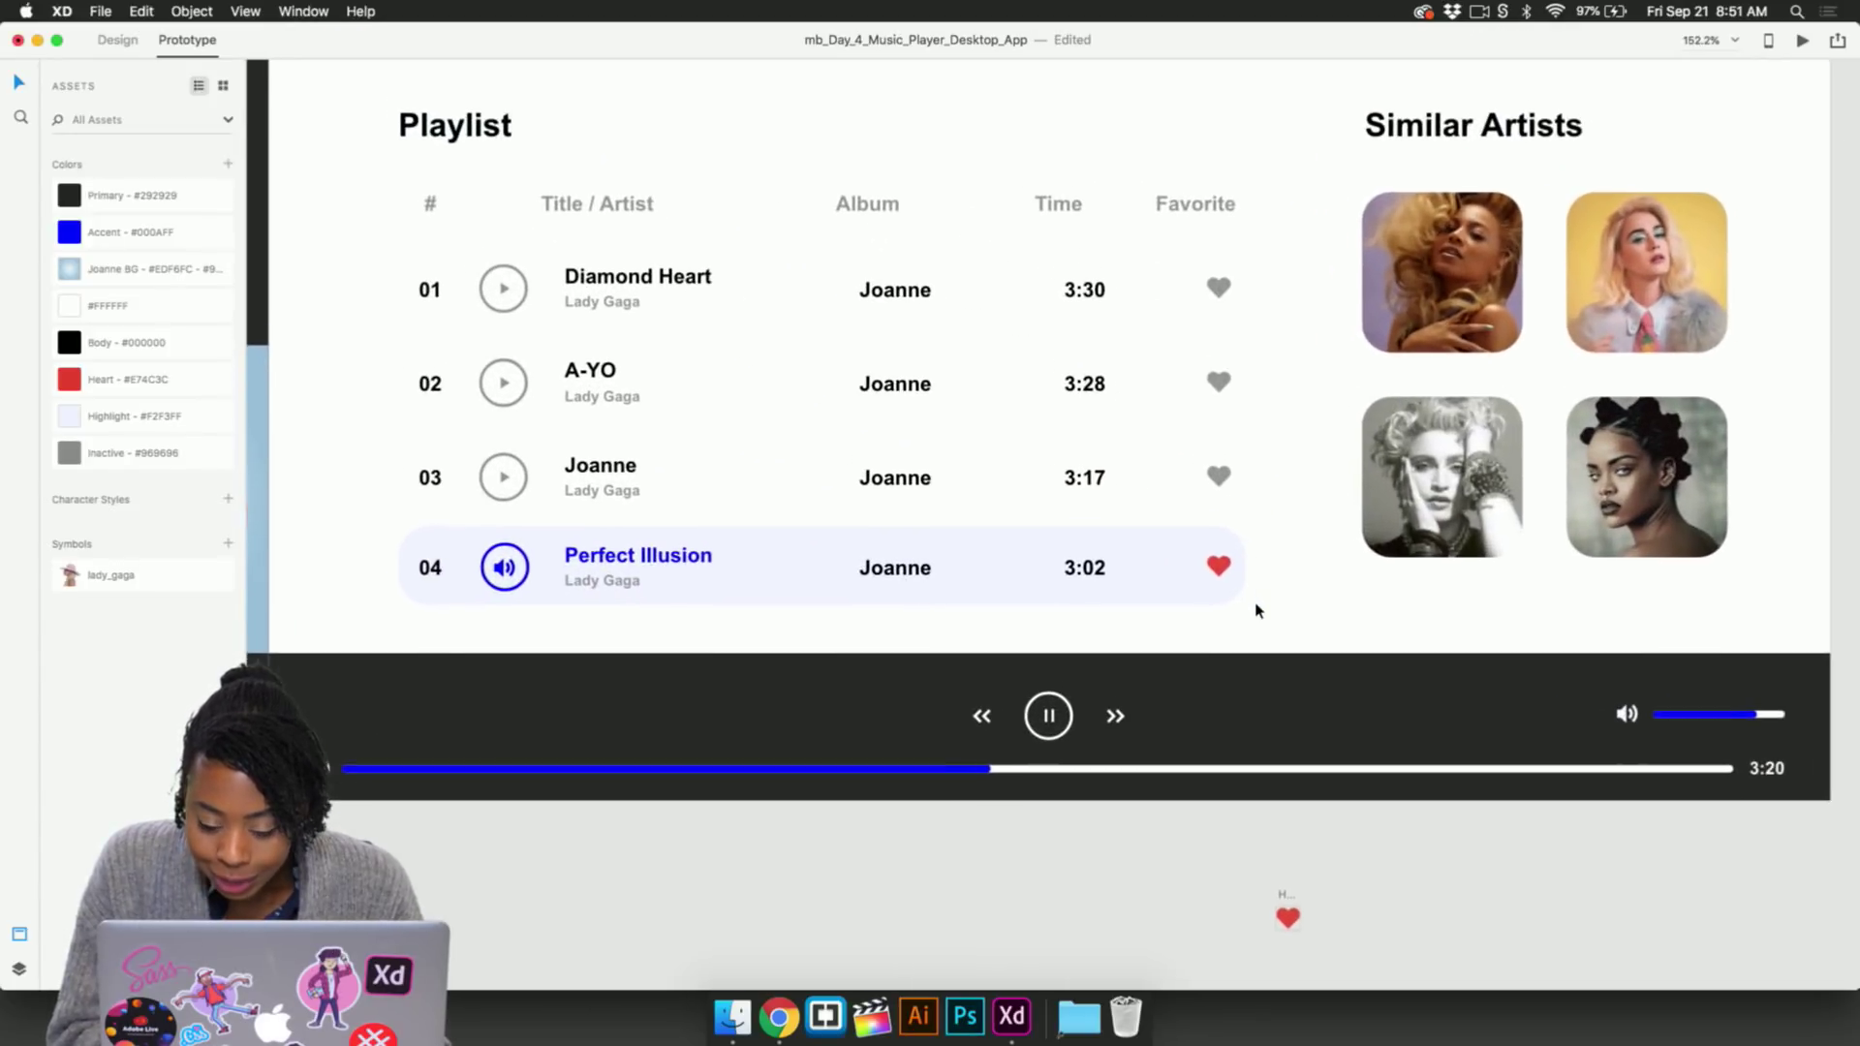
scroll(1256, 611, down, 1)
scroll(1256, 610, right, 1)
click(1191, 443)
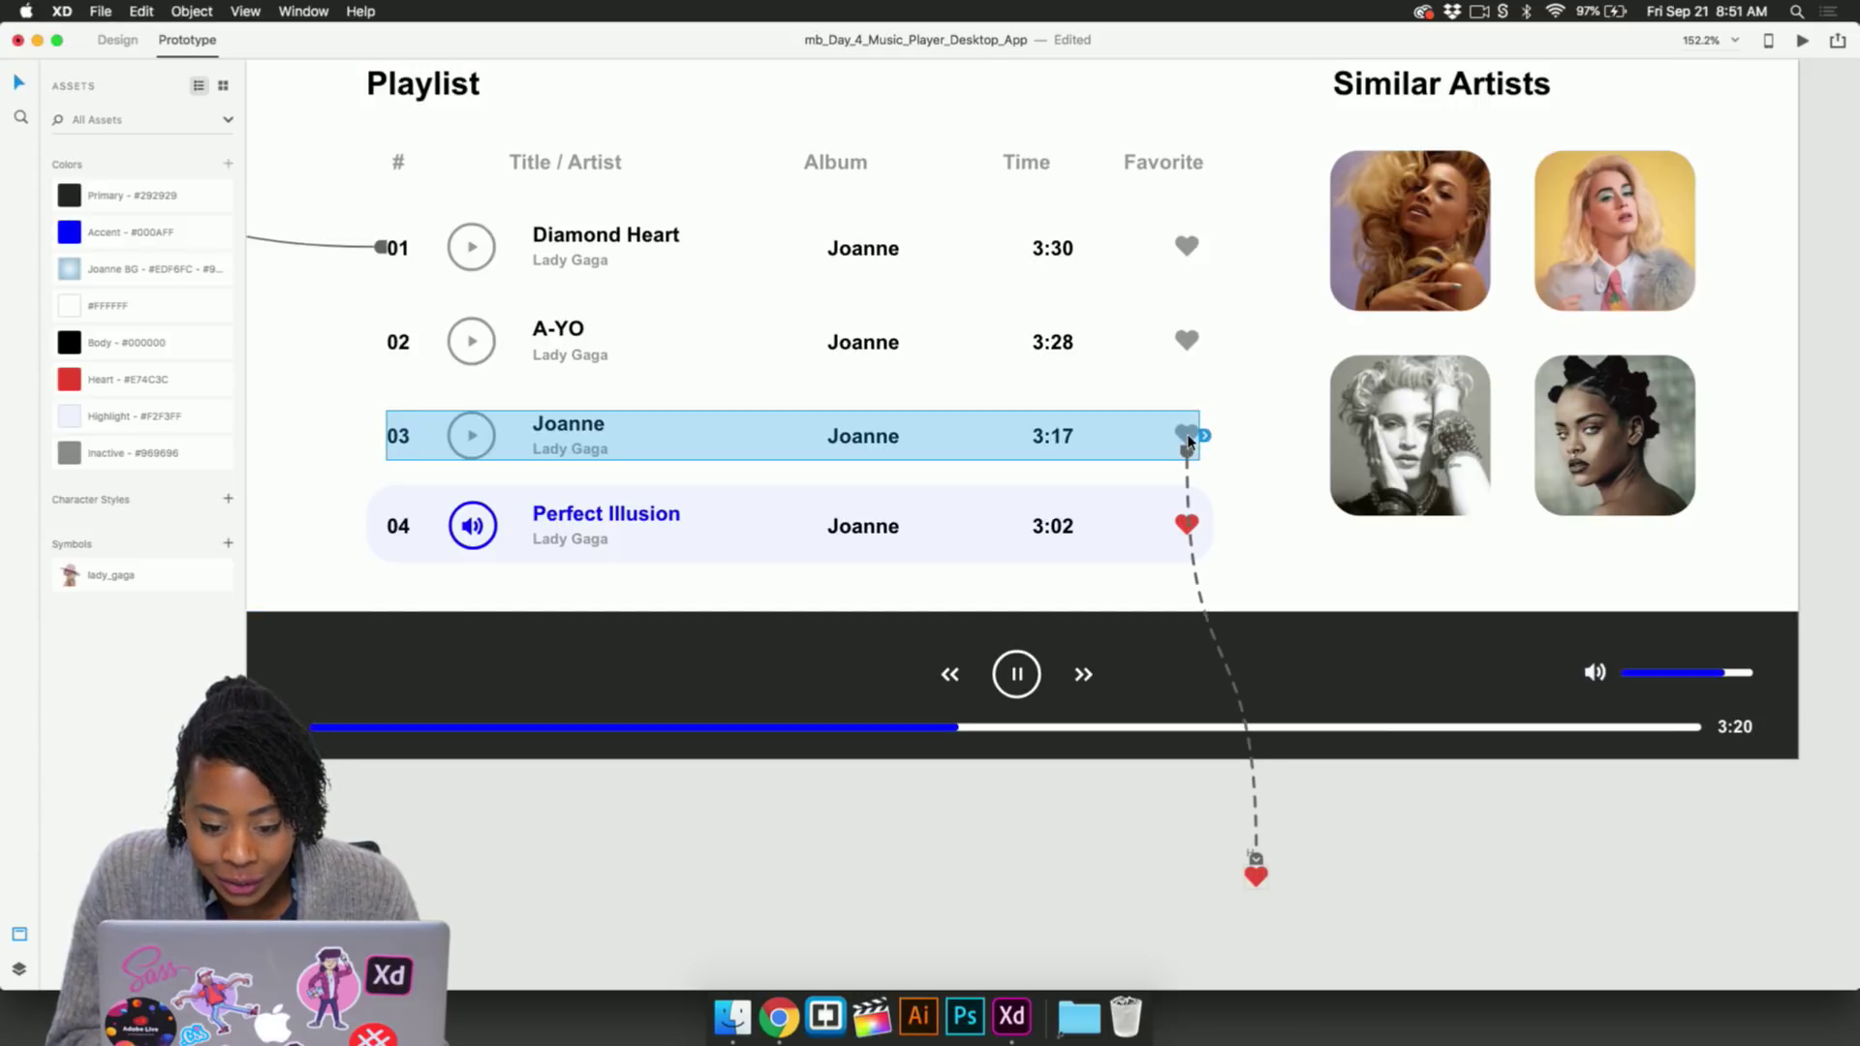
double_click(1188, 438)
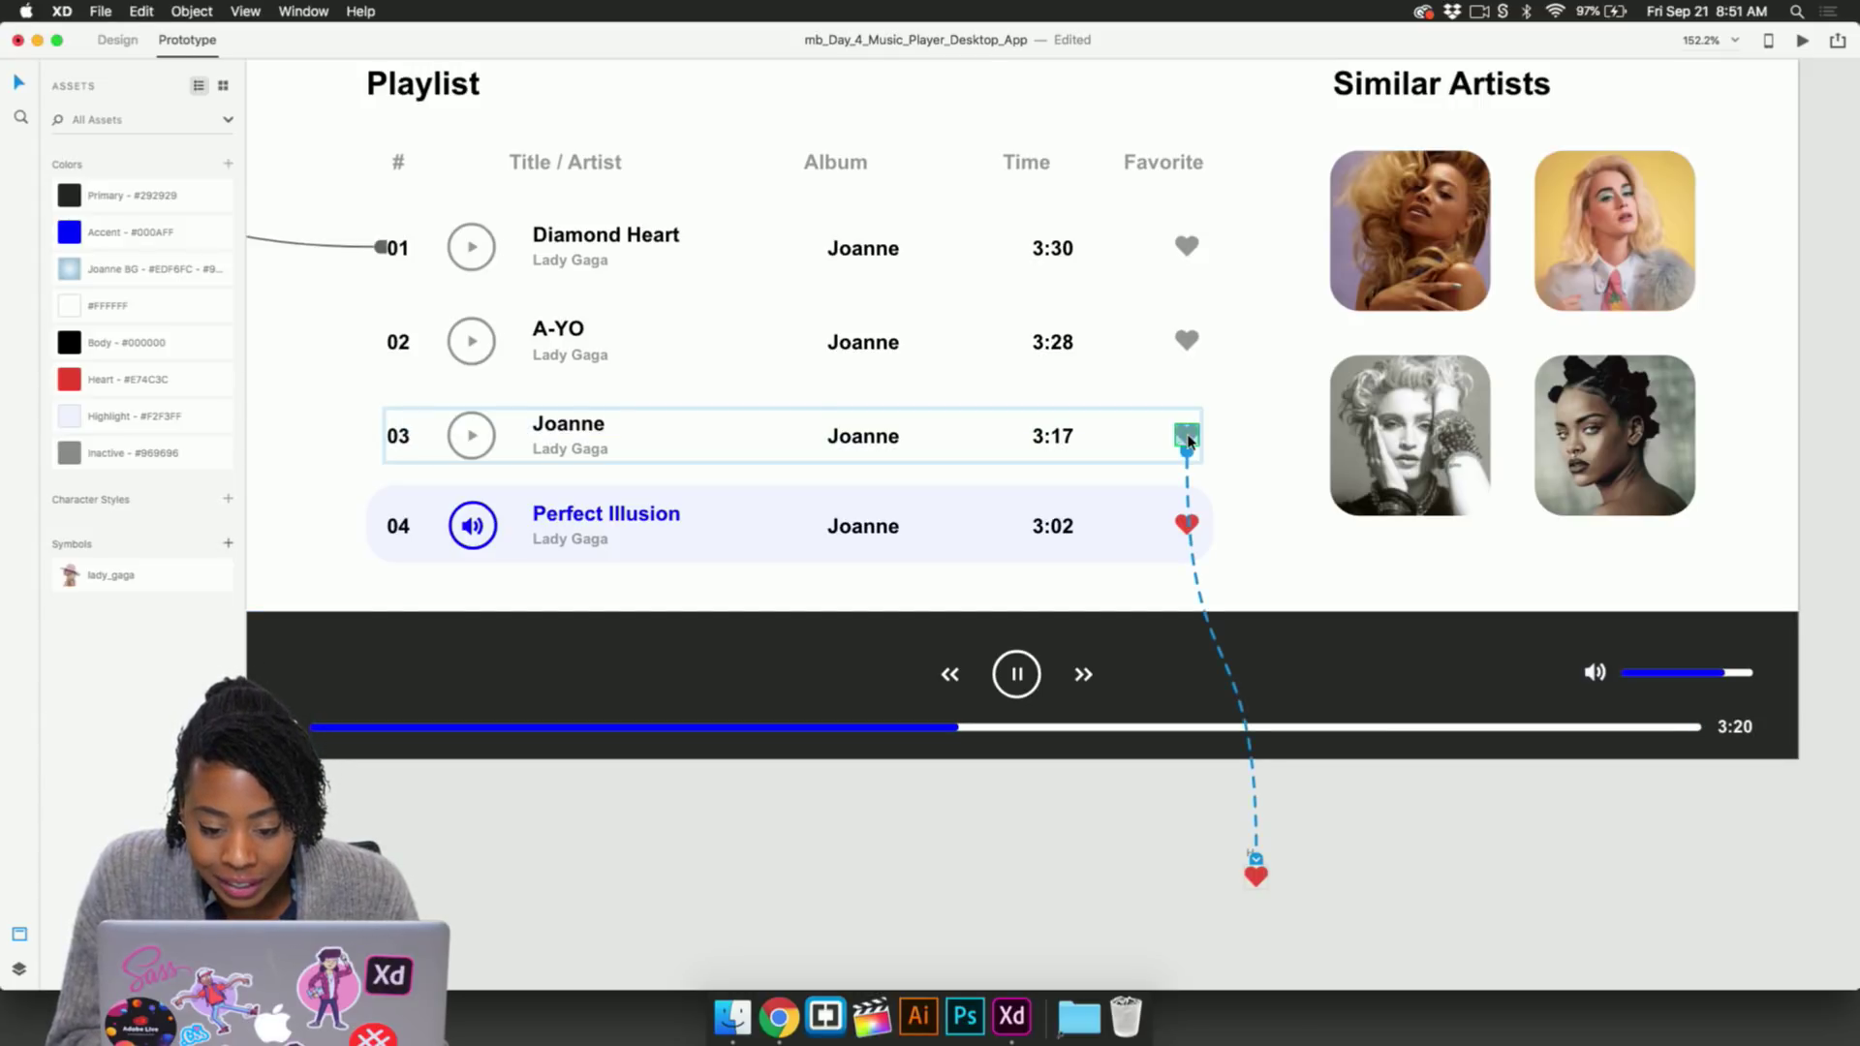
click(1256, 865)
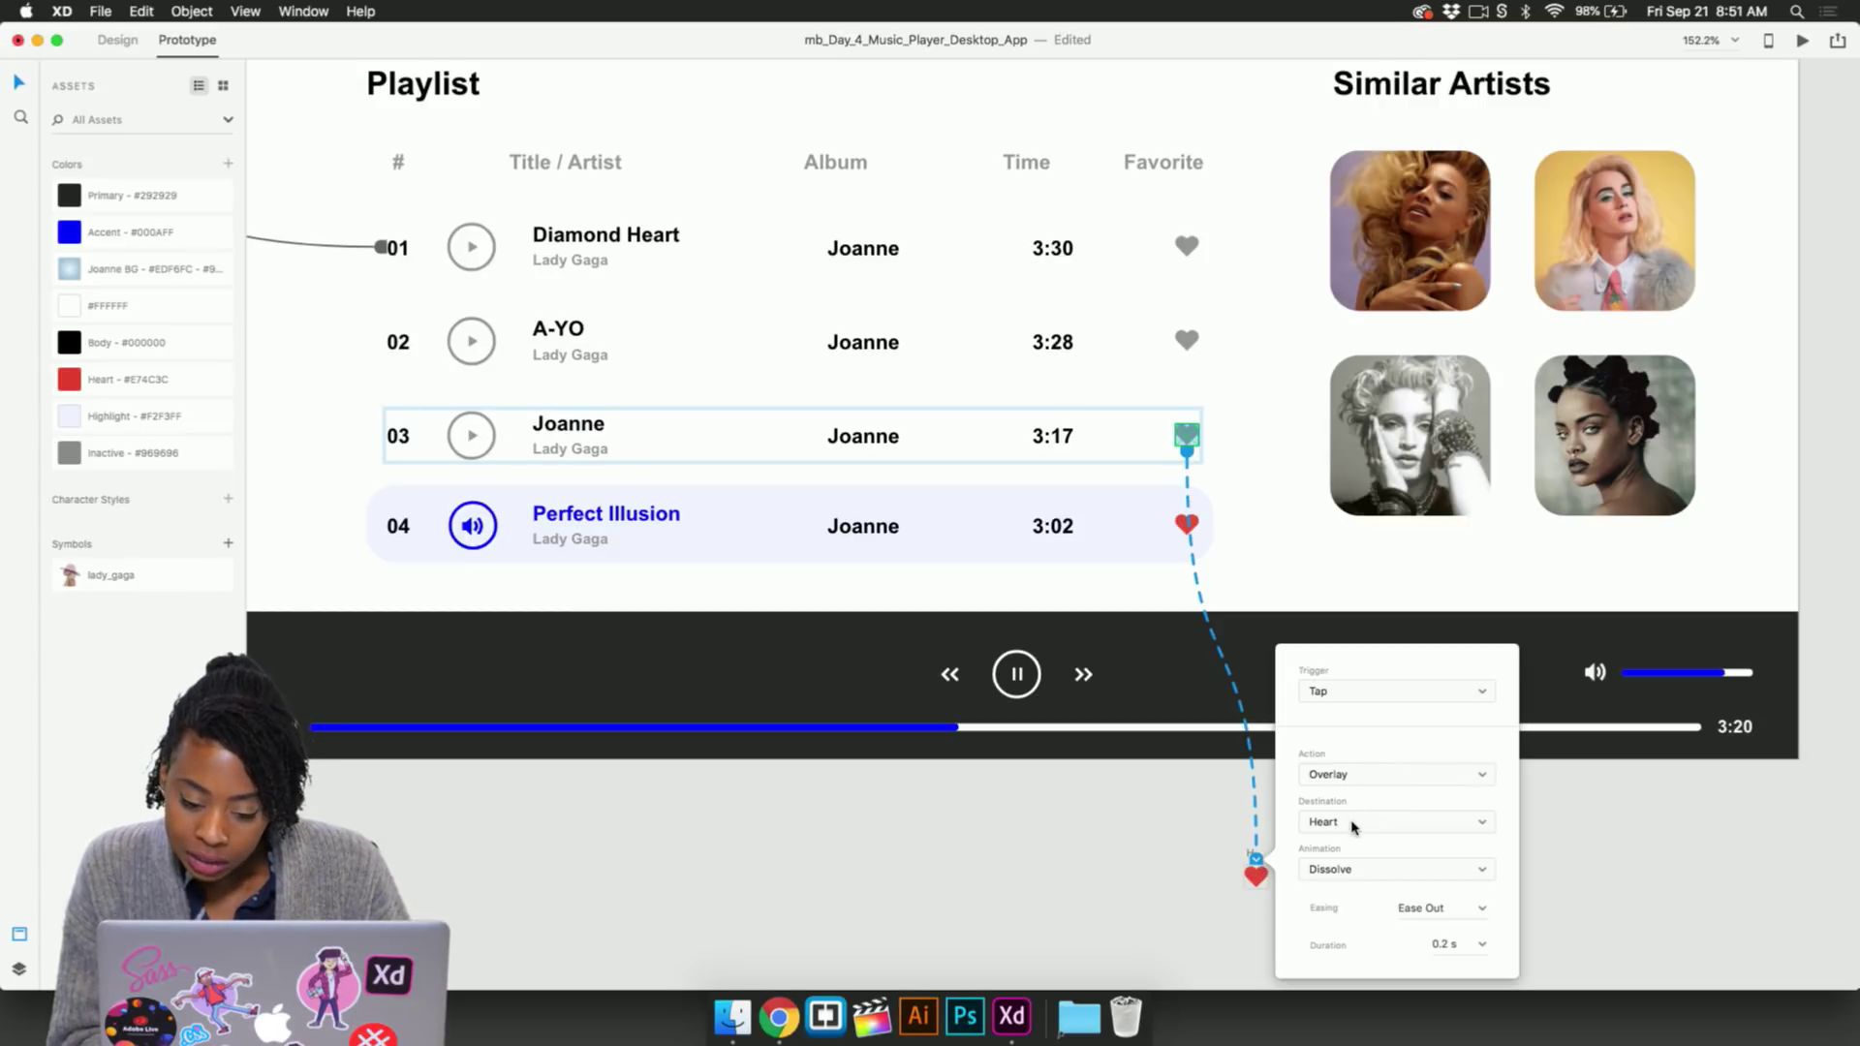
click(1232, 833)
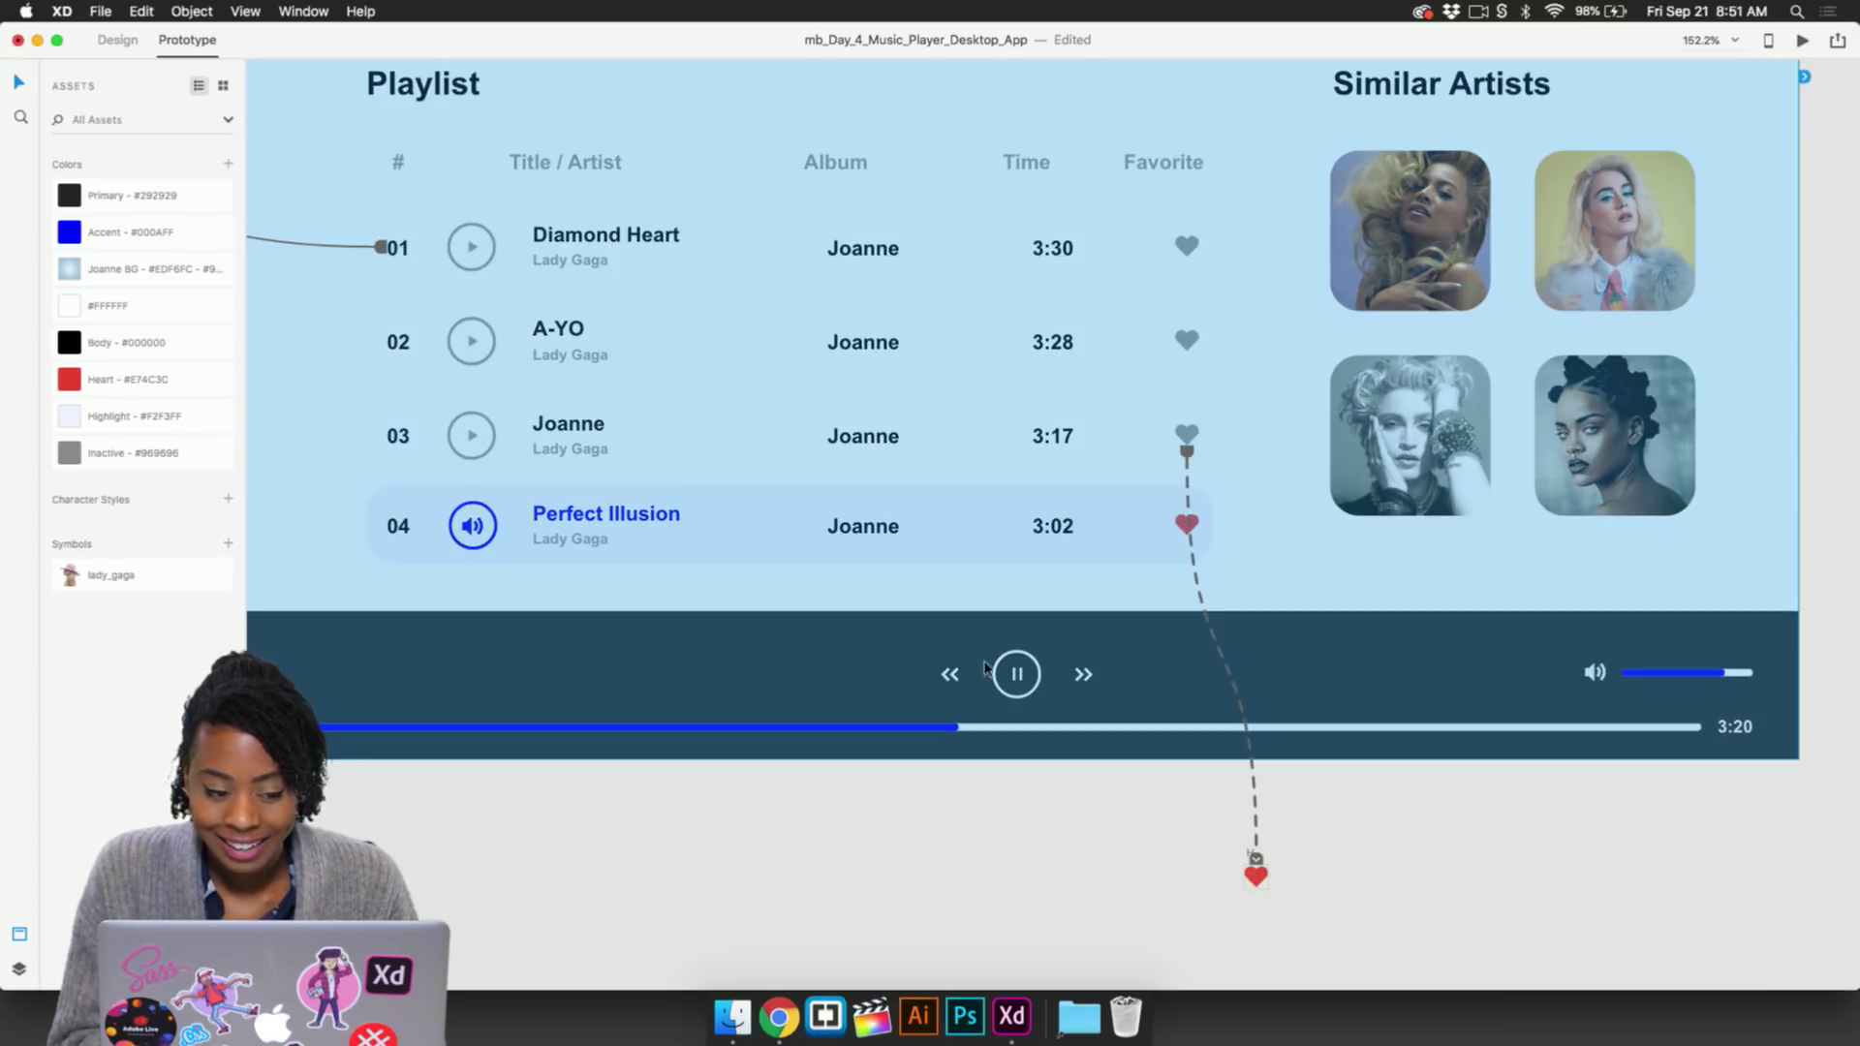
Reopen the prototype preview to check the Joanne row's heart overlay, and close the preview
key(super+Return)
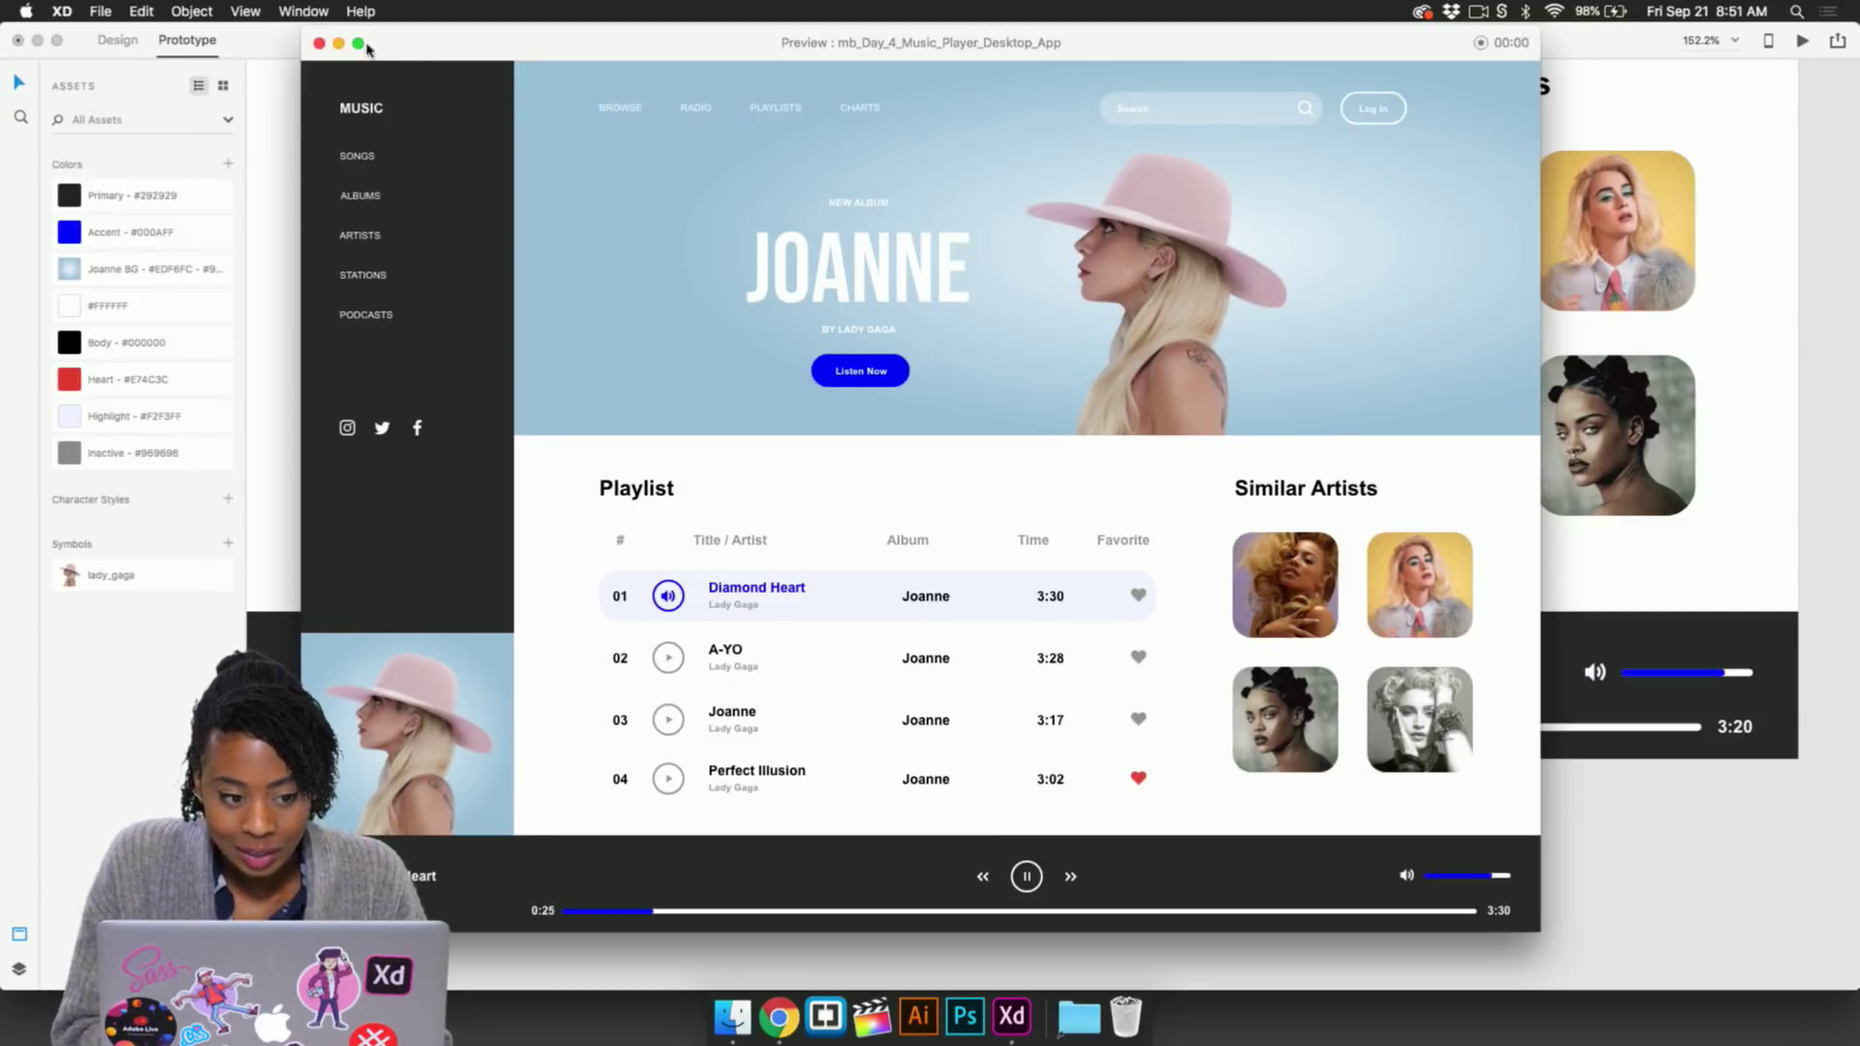
click(318, 58)
scroll(691, 474, down, 5)
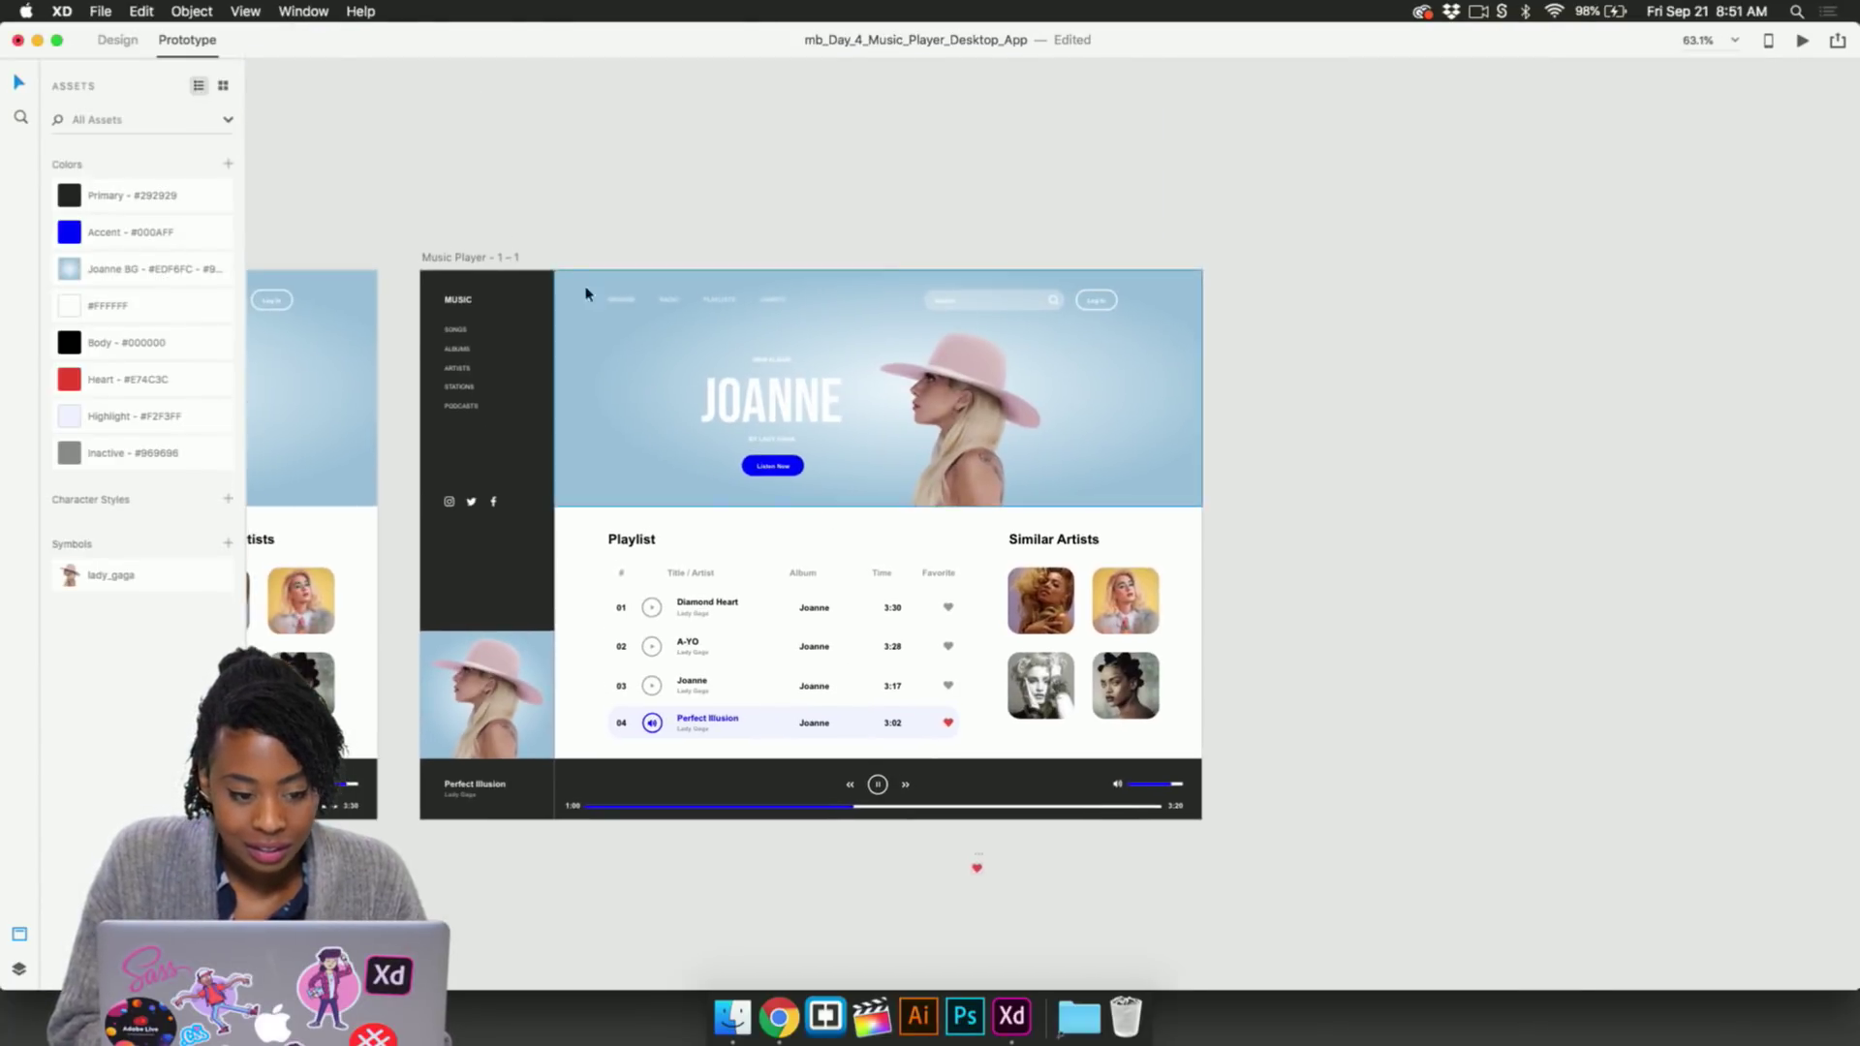
key(super+Return)
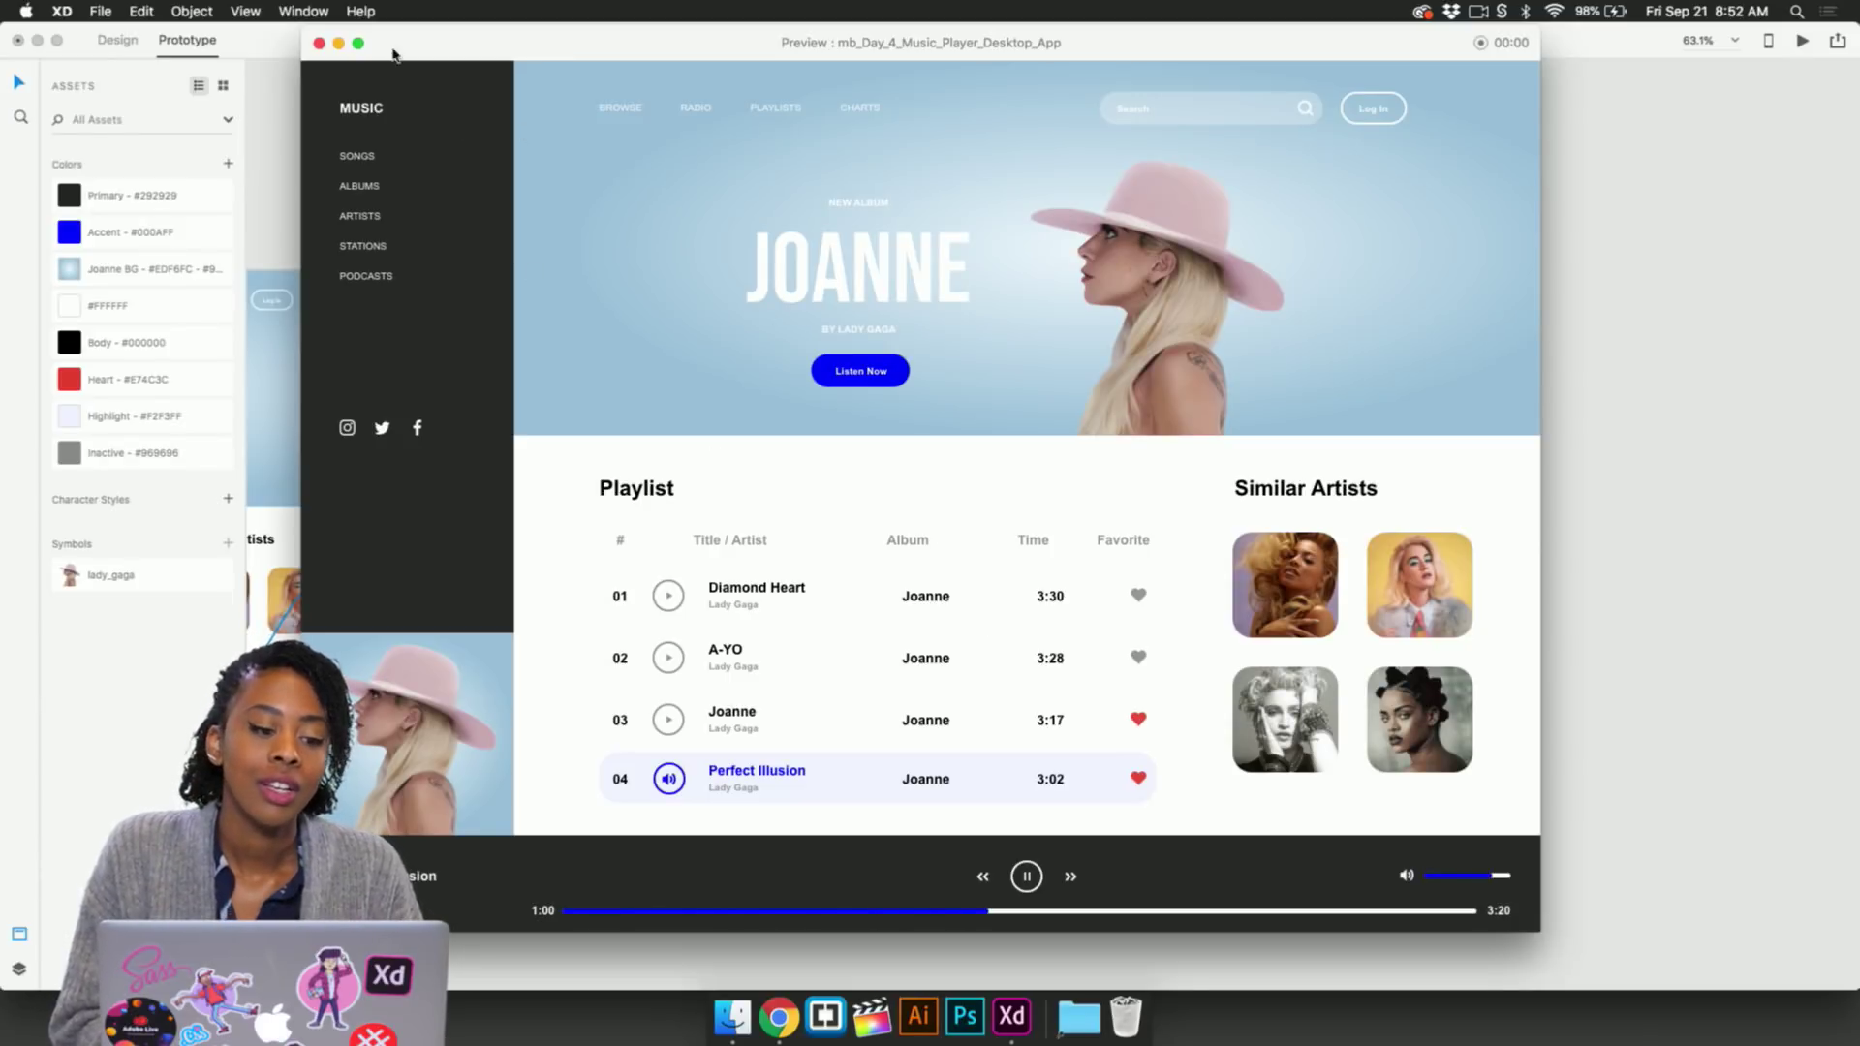
click(318, 43)
Preview the prototype starting from Music Player - 1 – 1 and toggle the Joanne row's heart overlay on and off repeatedly
click(558, 188)
click(501, 260)
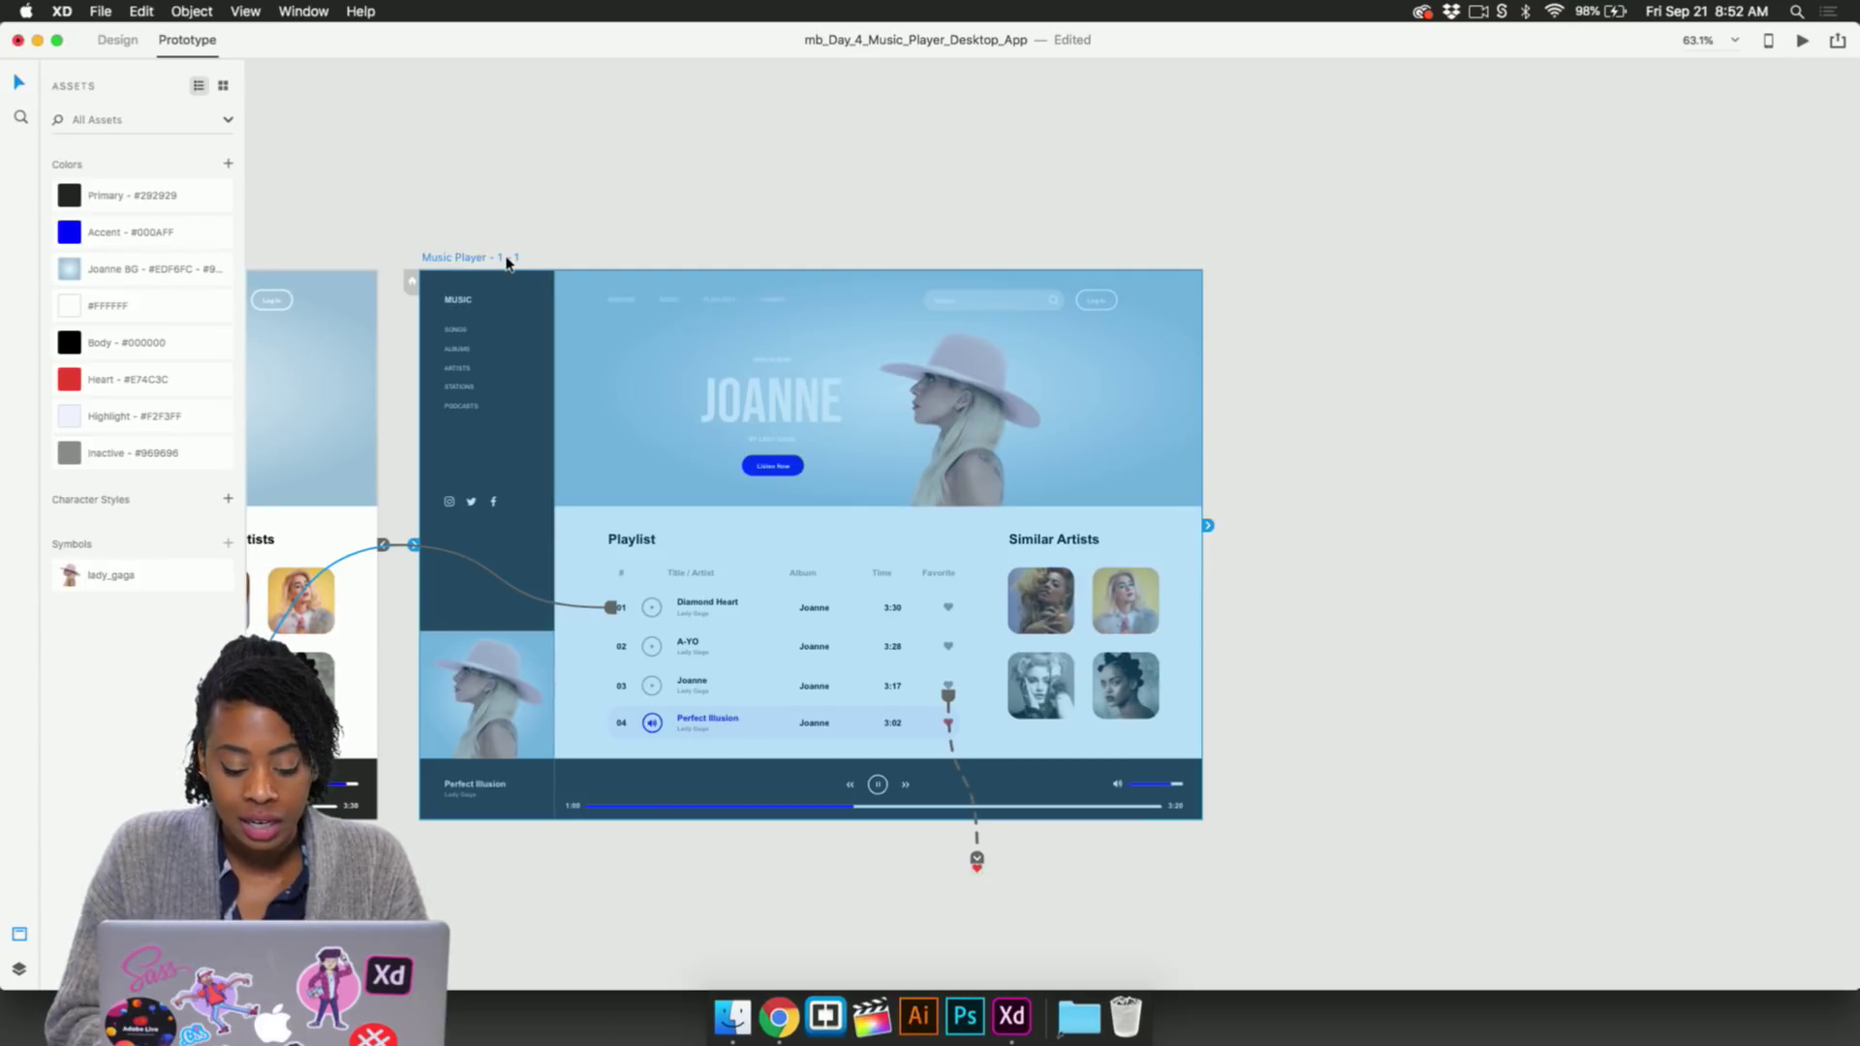
key(super+Return)
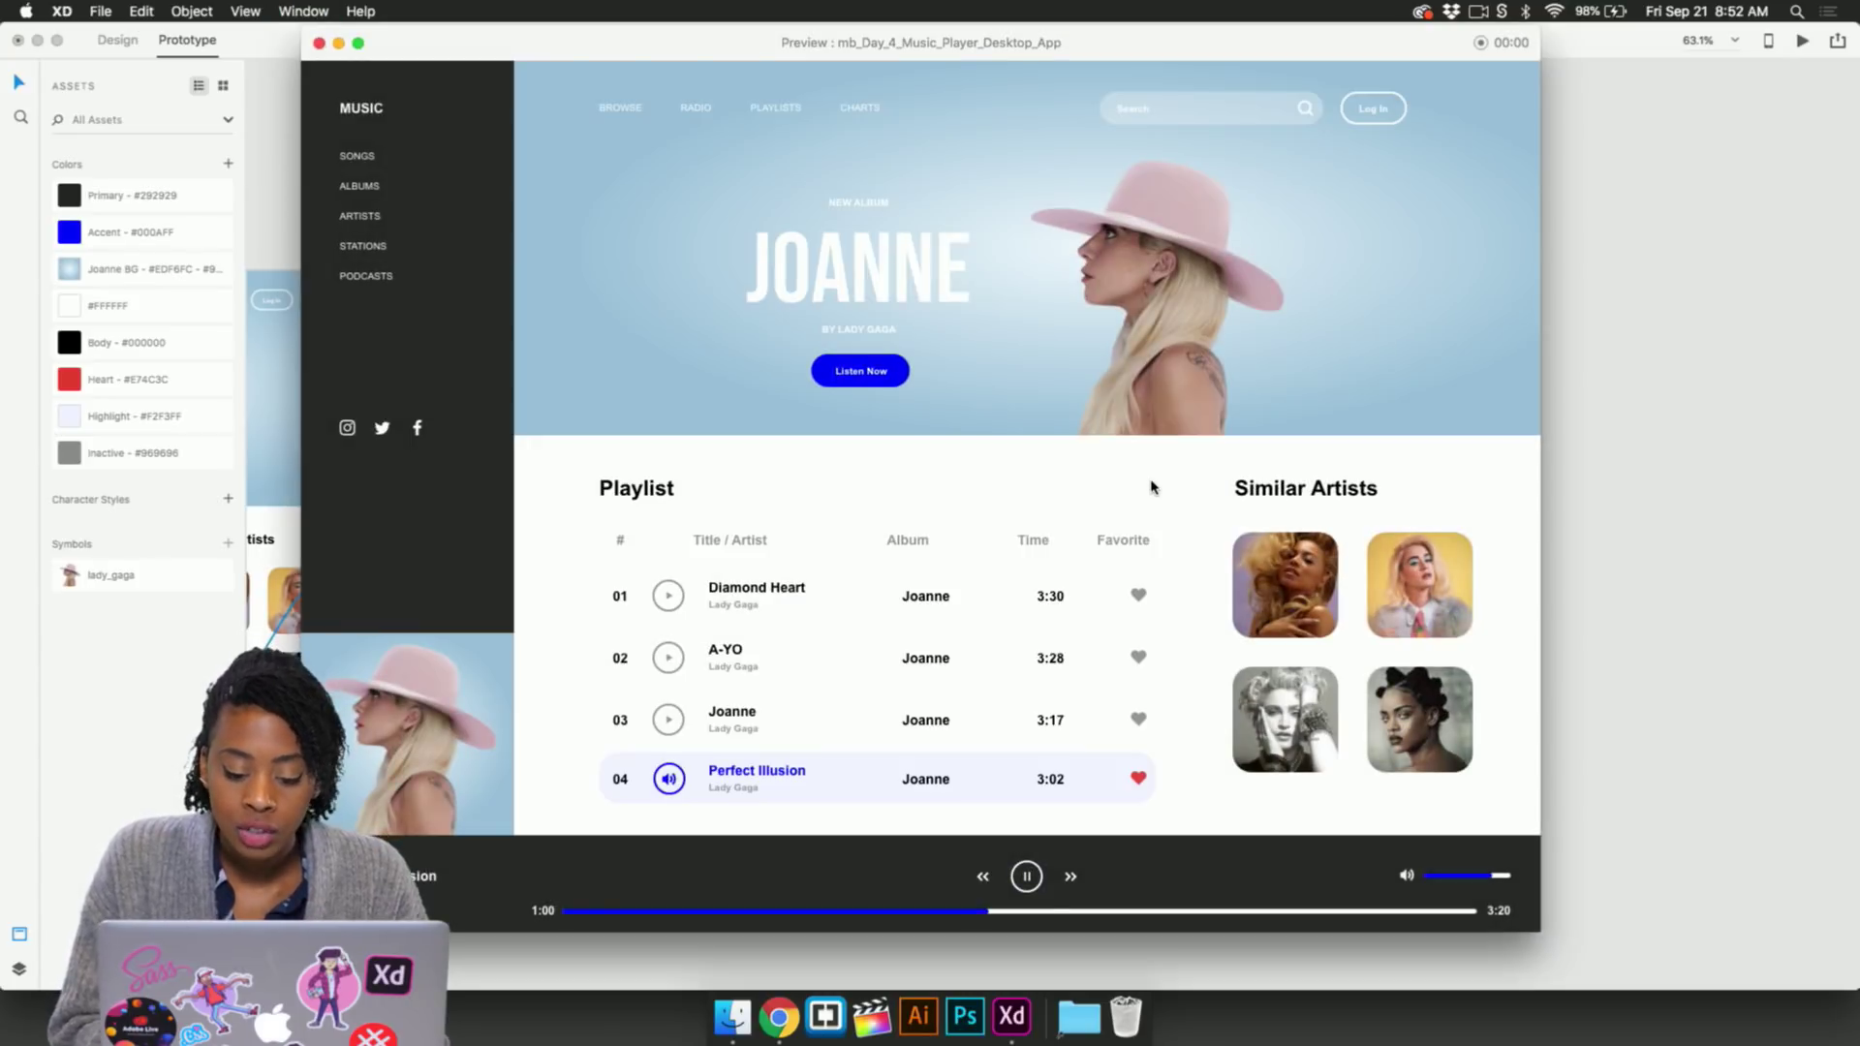
click(1143, 729)
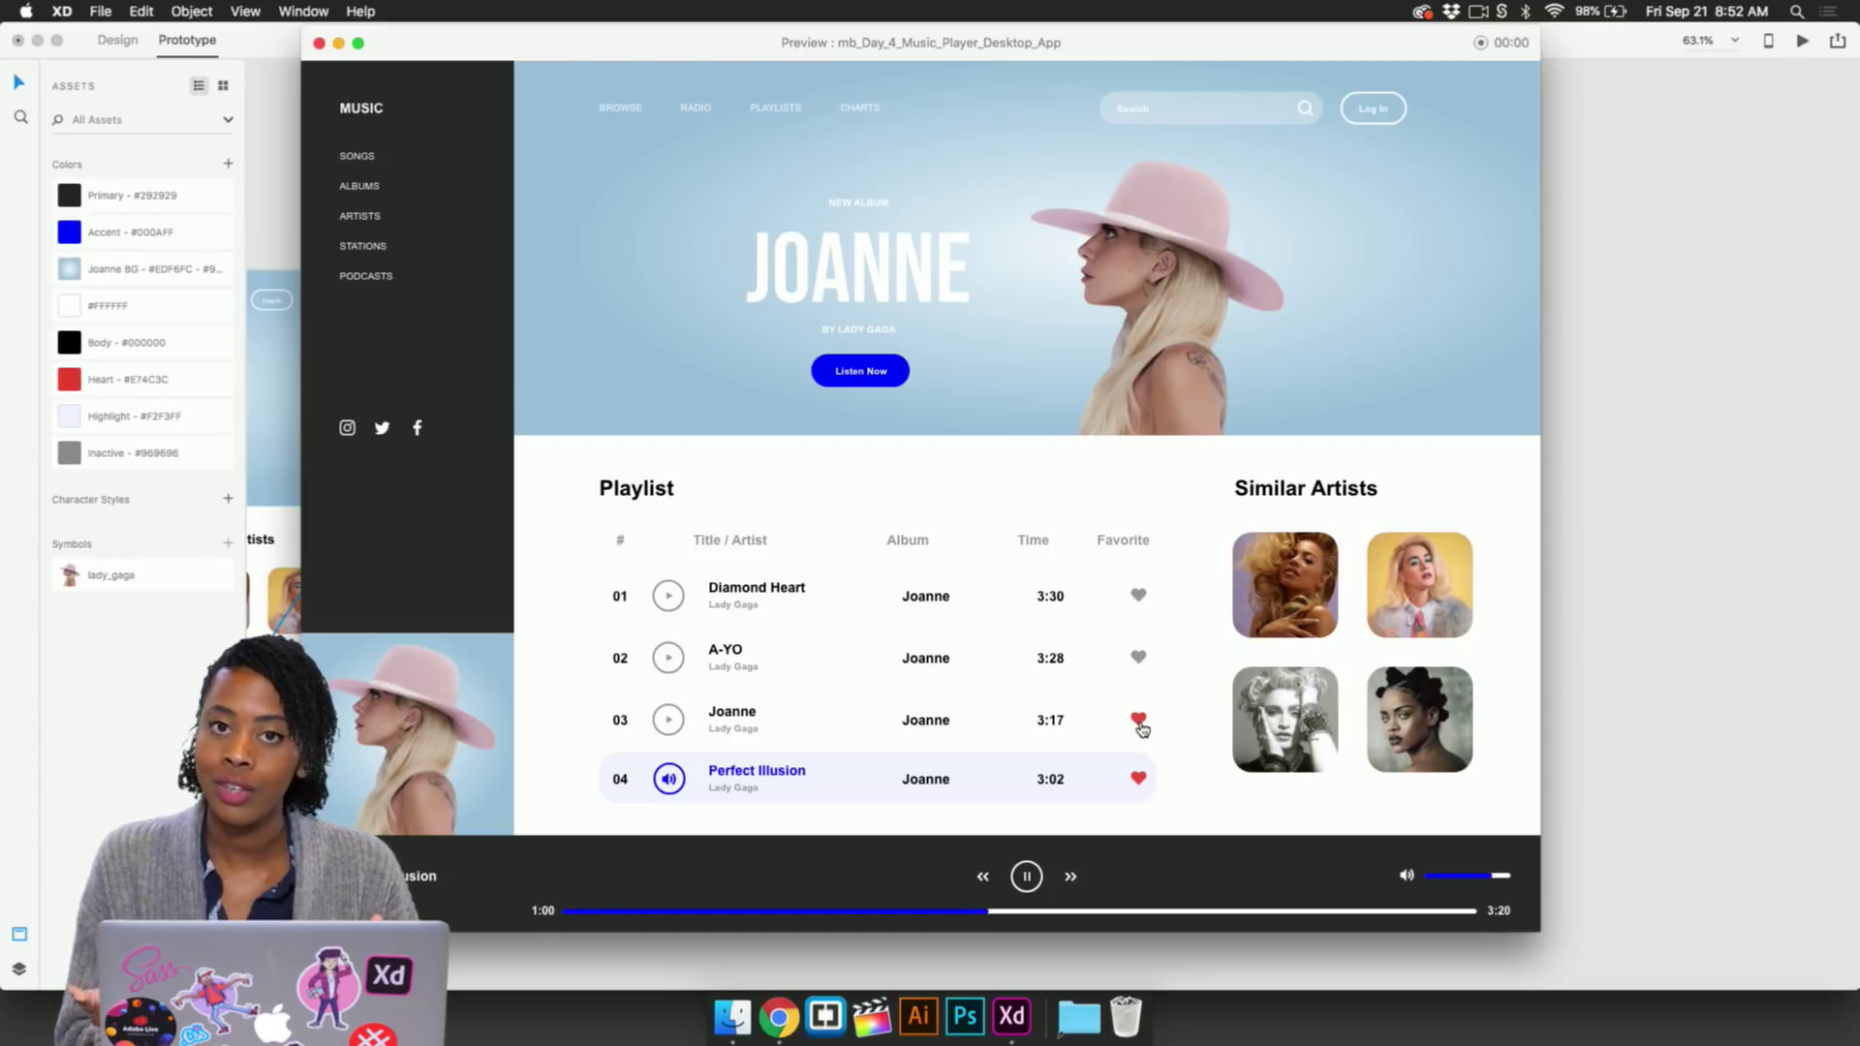
click(1143, 723)
click(1135, 723)
click(1143, 723)
click(1145, 726)
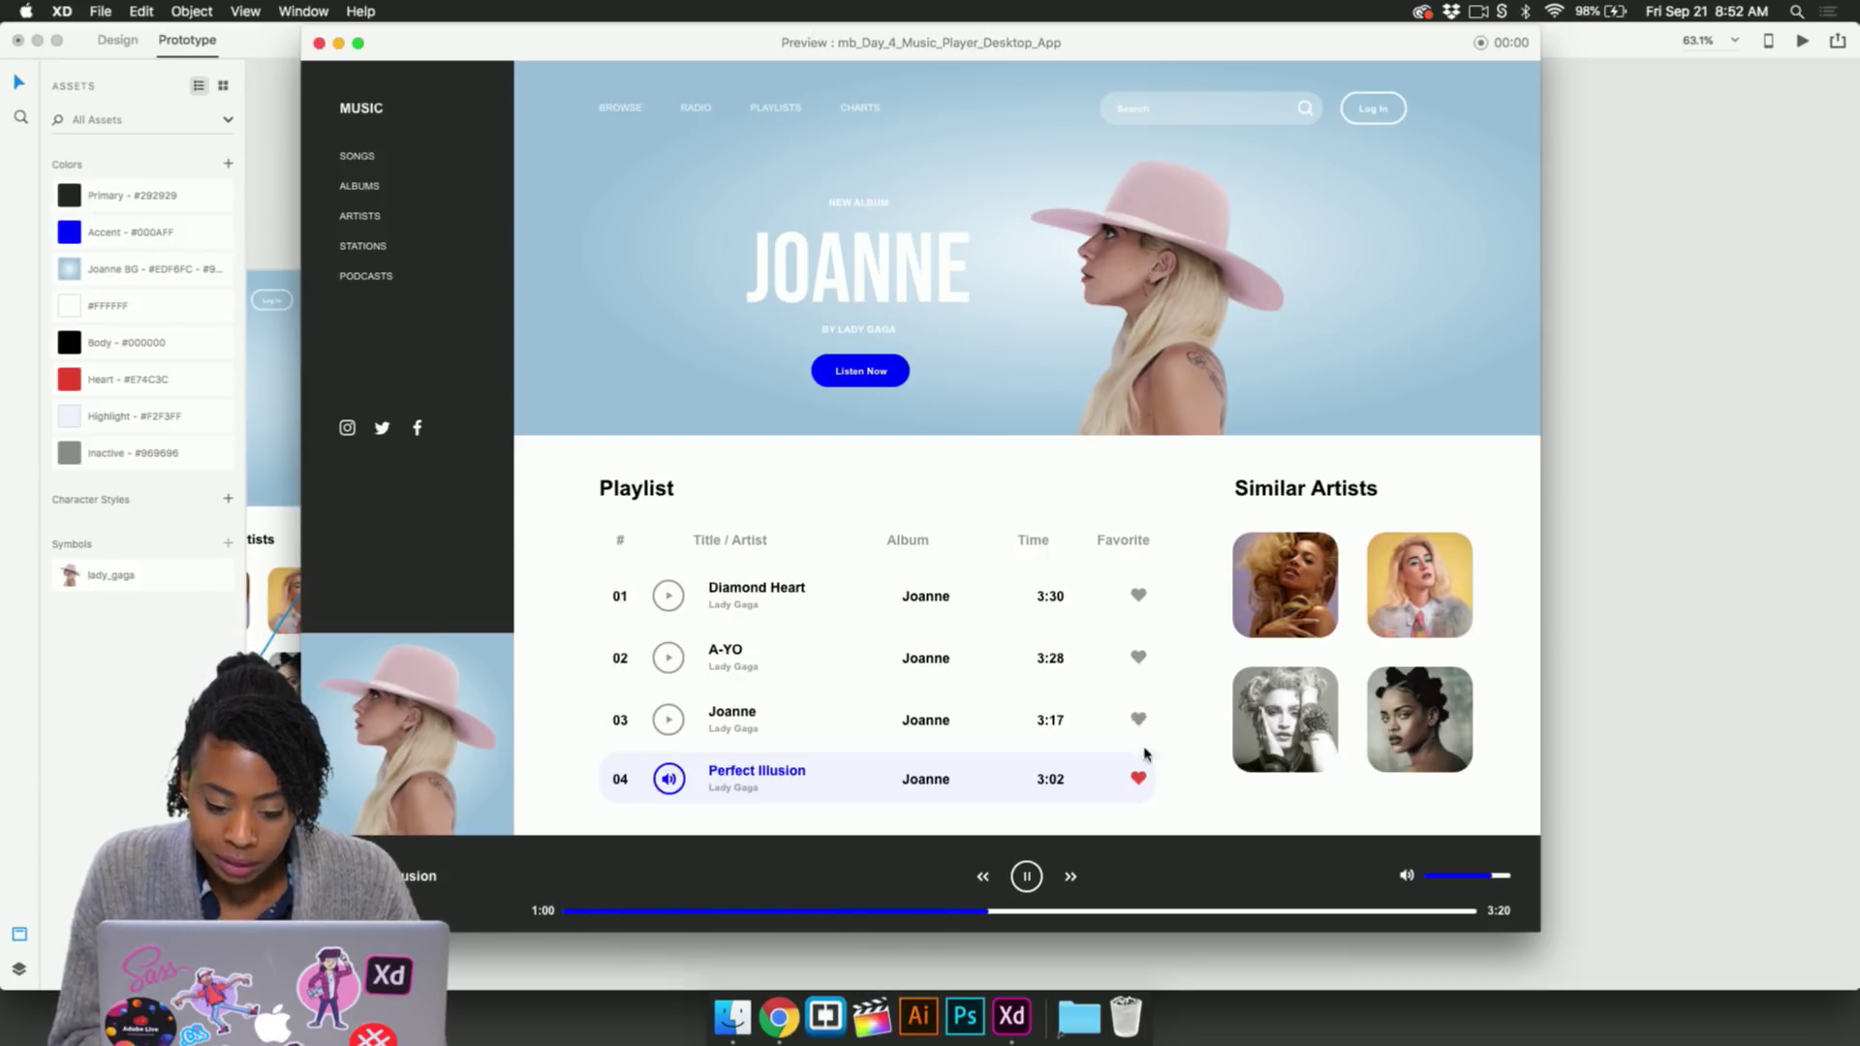
In the preview, test the Diamond Heart and Perfect Illusion links plus the Joanne heart overlay, and close the preview
click(906, 594)
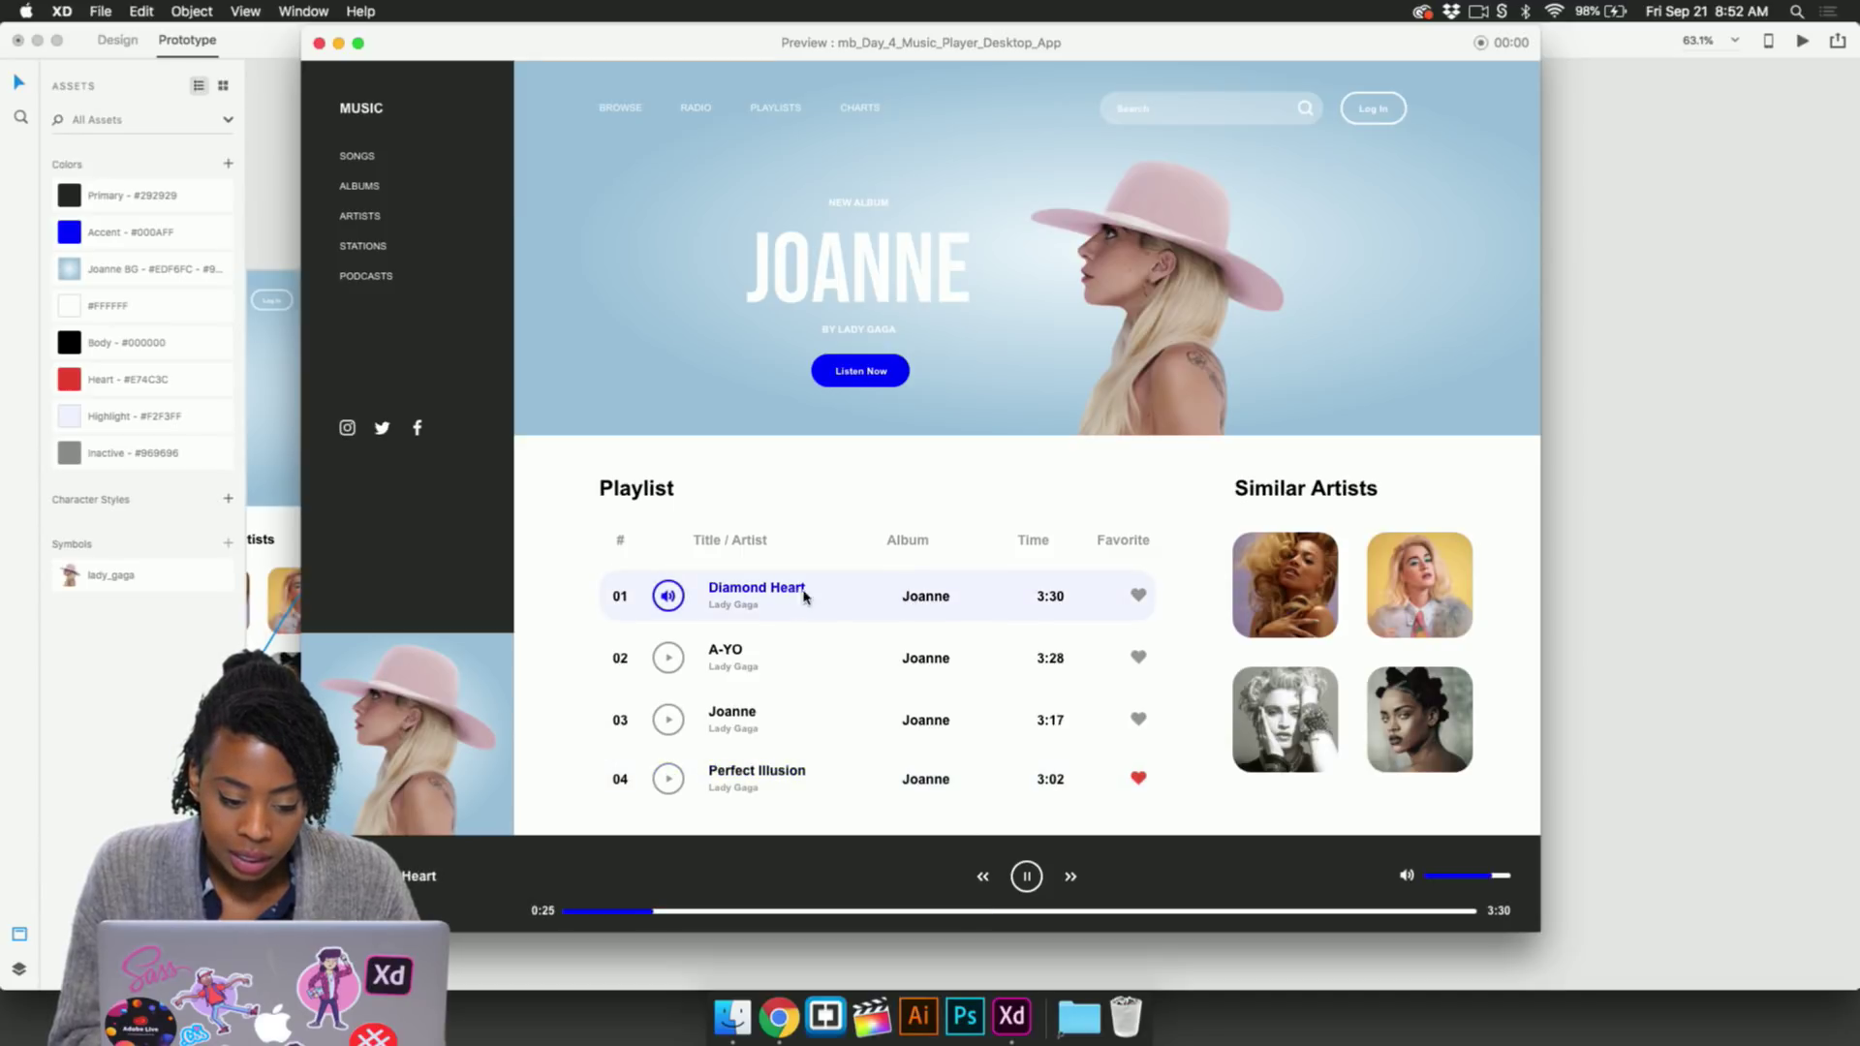
click(819, 783)
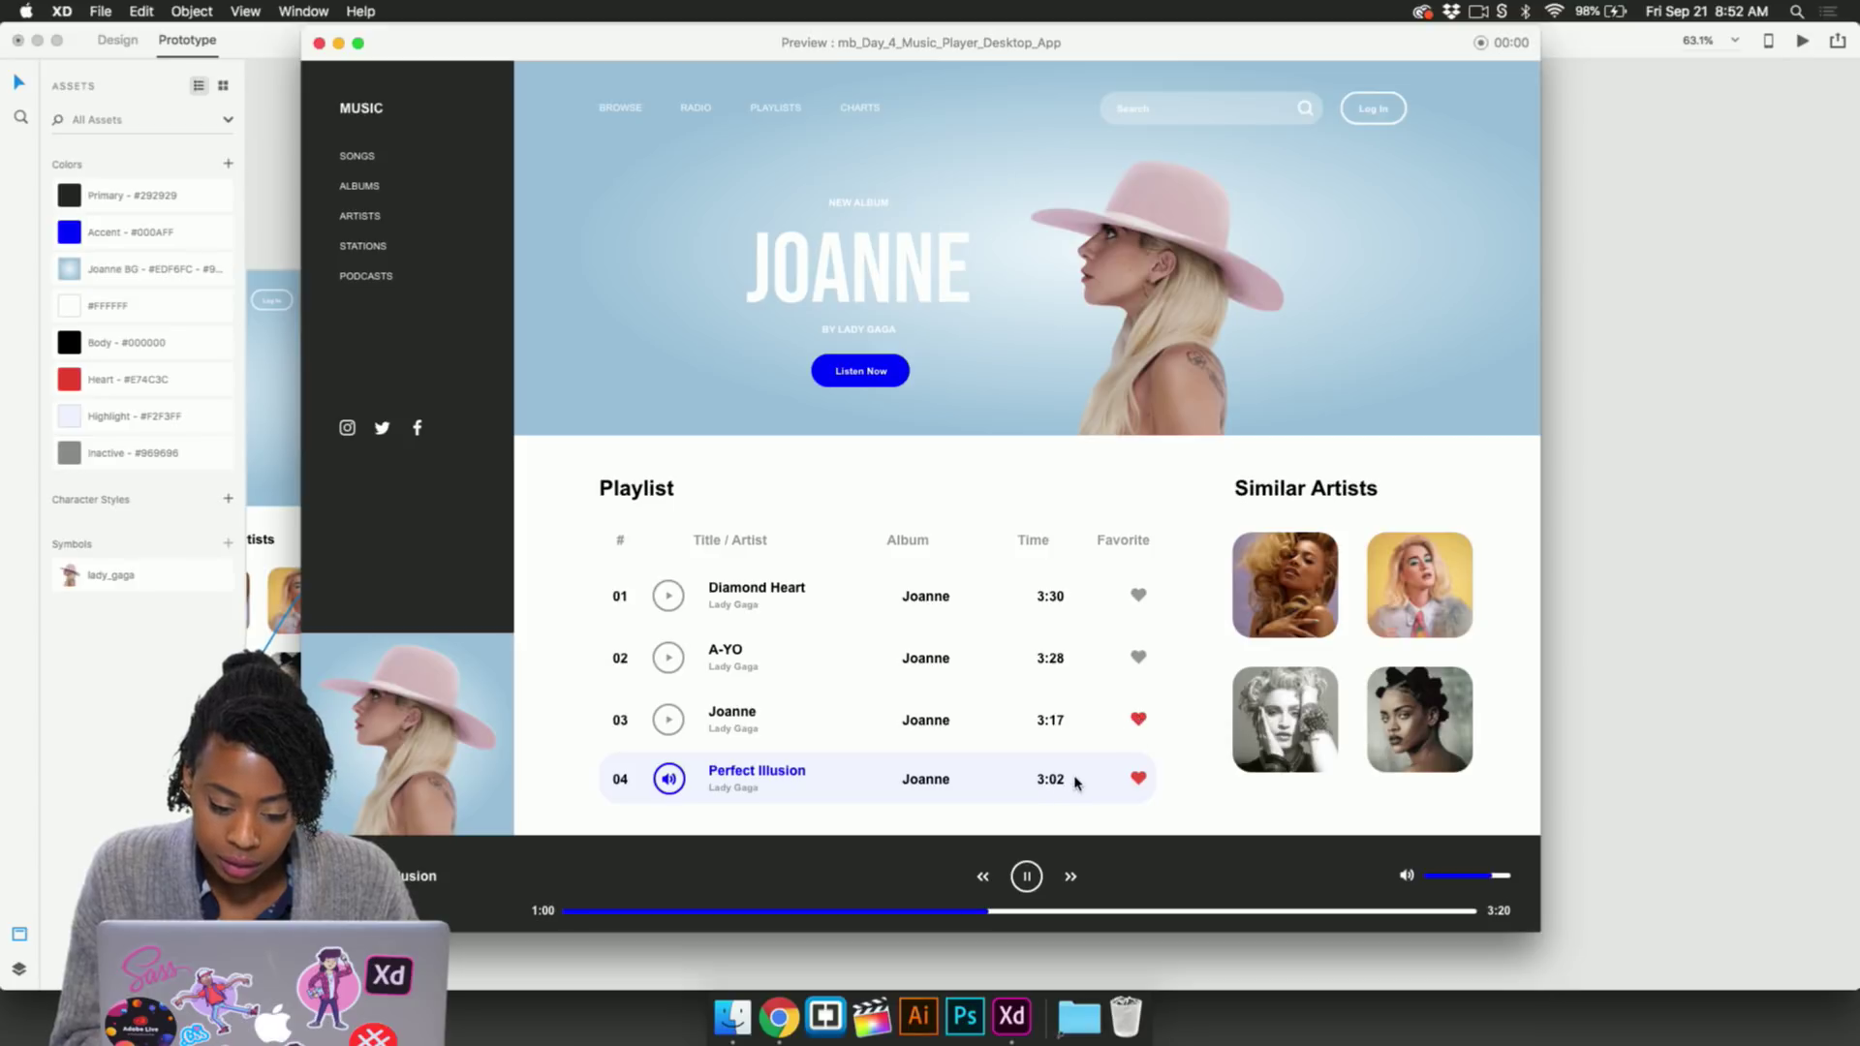
click(1136, 721)
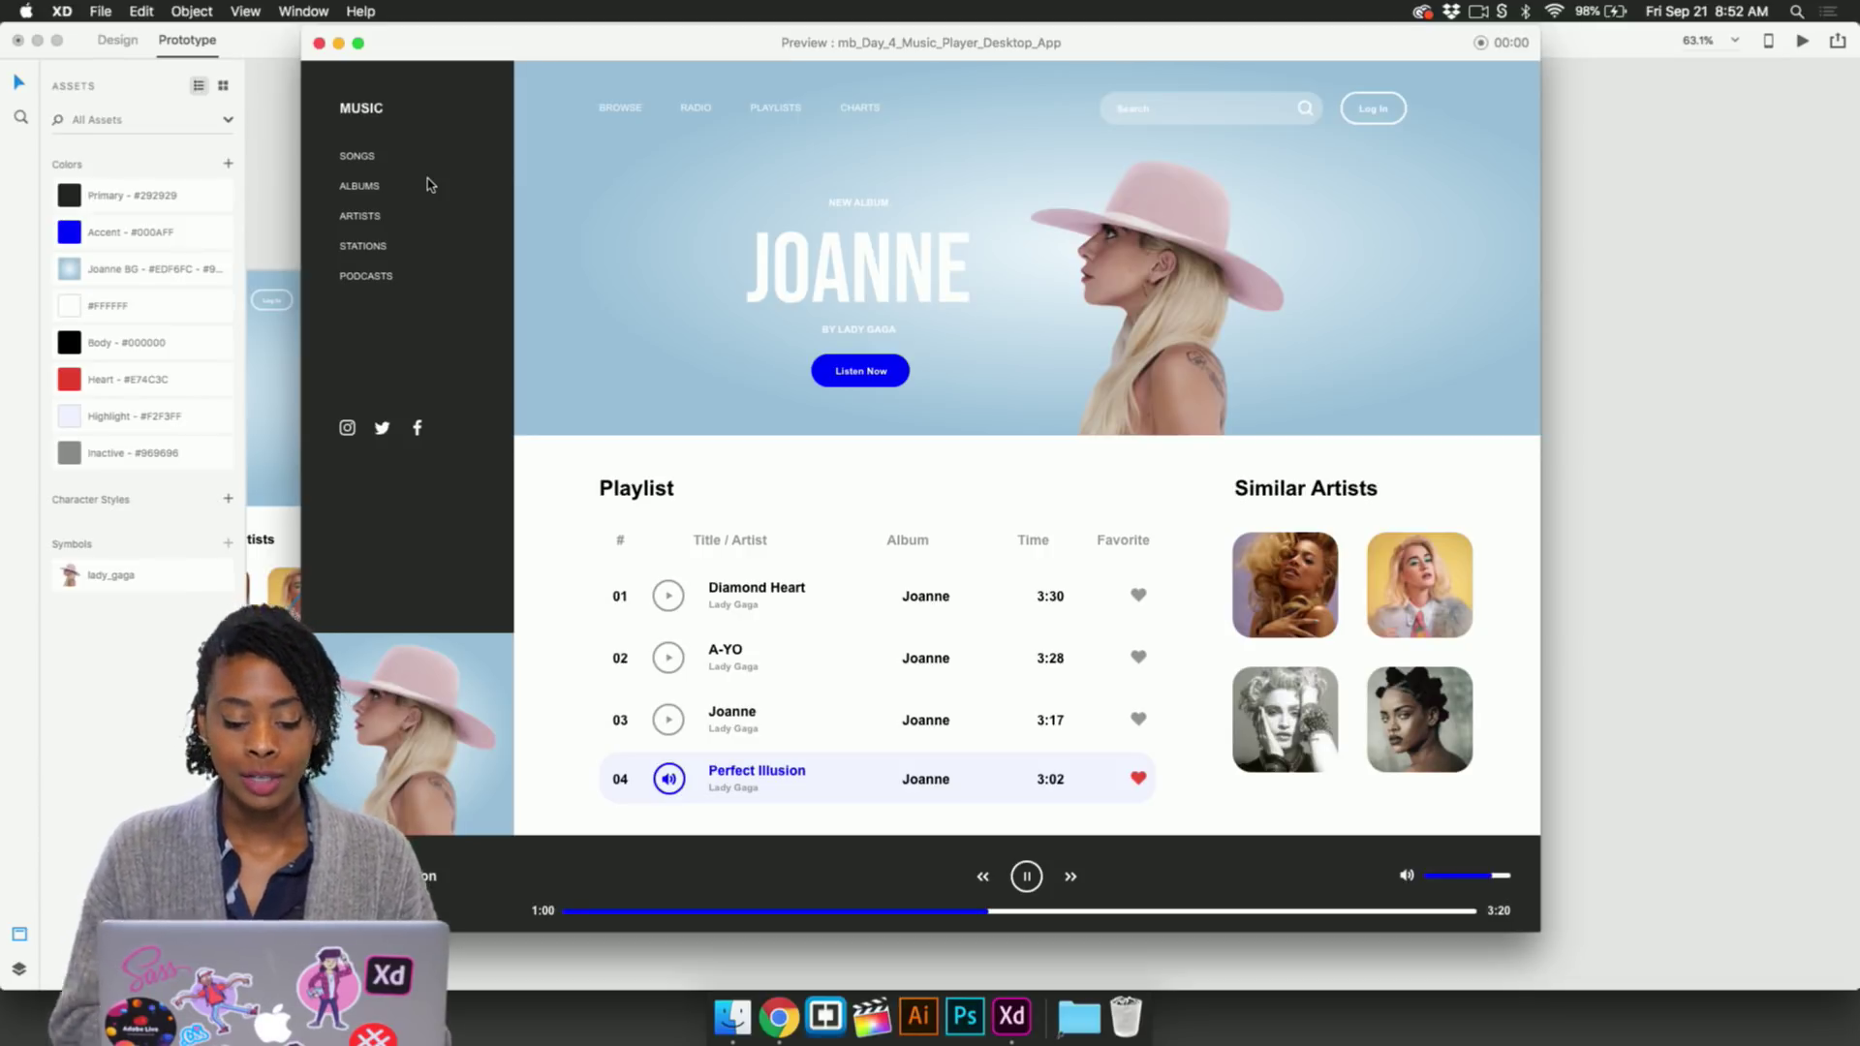
click(319, 44)
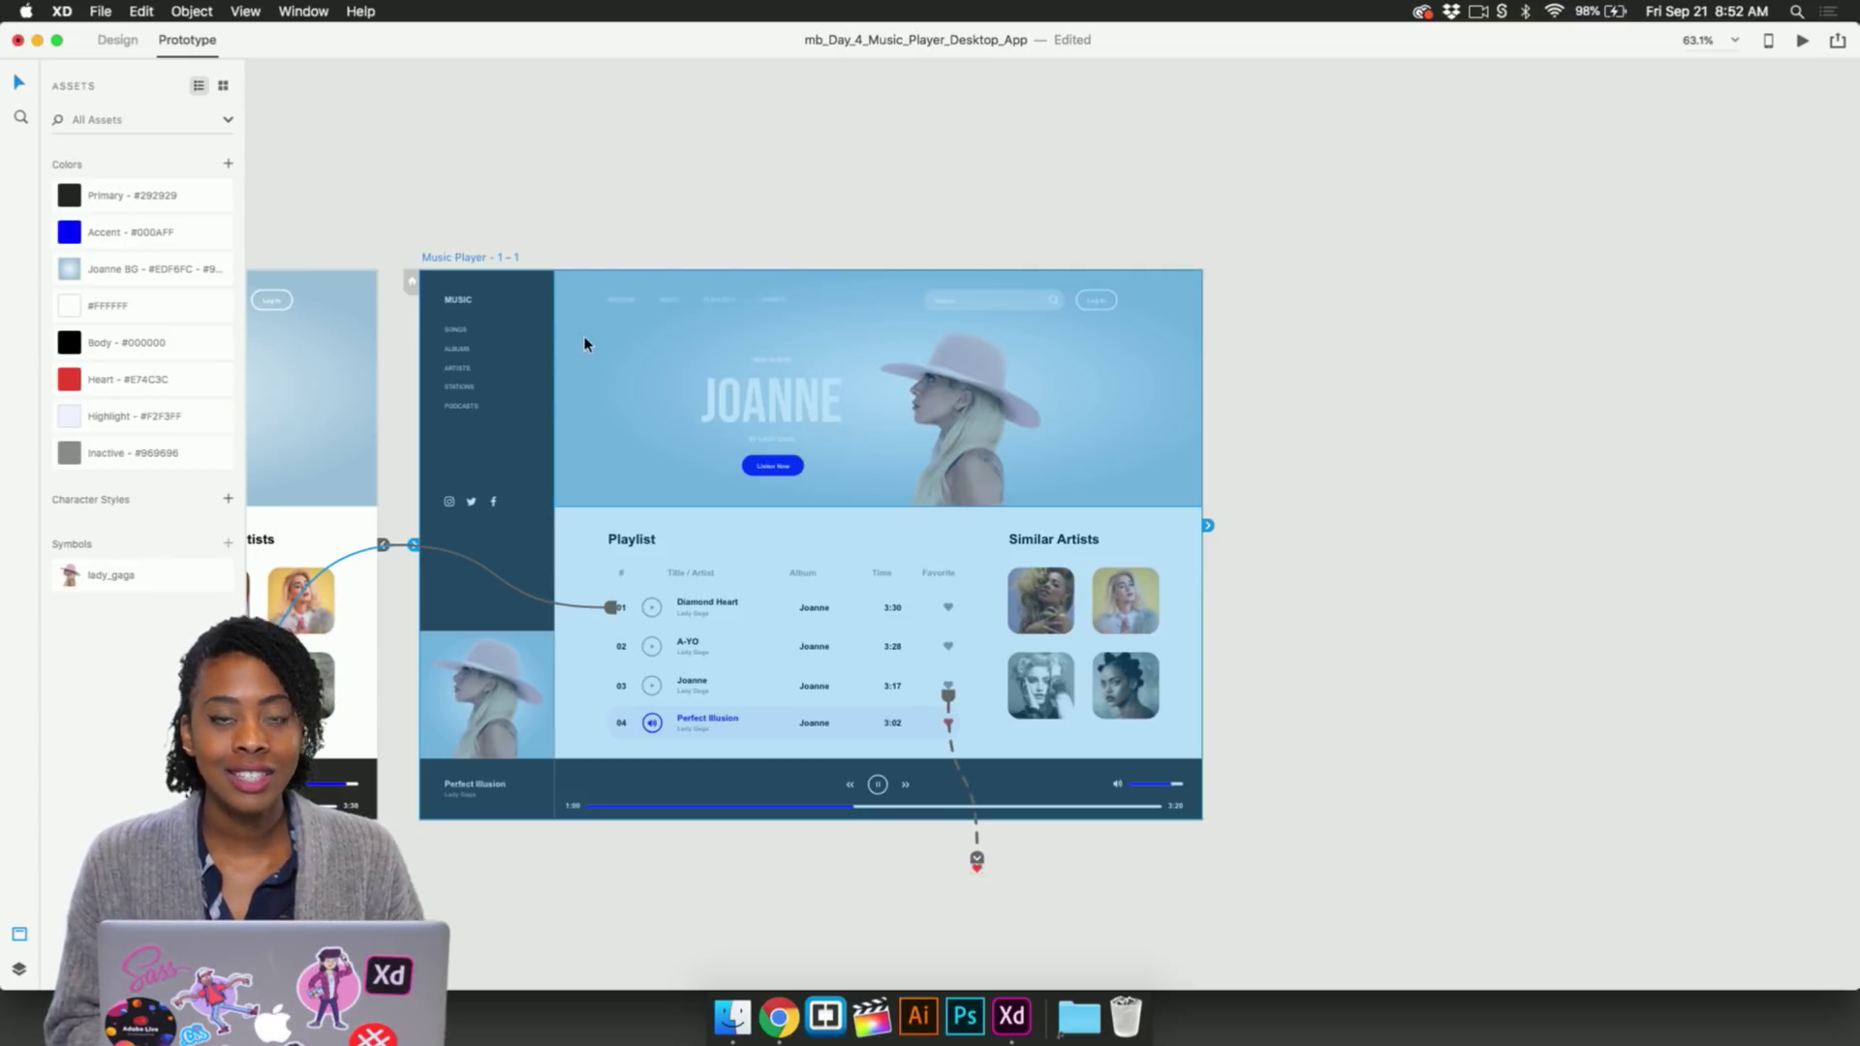
Select the Music Player - 1 artboard and switch the document back to Design mode
click(652, 236)
scroll(636, 221, left, 10)
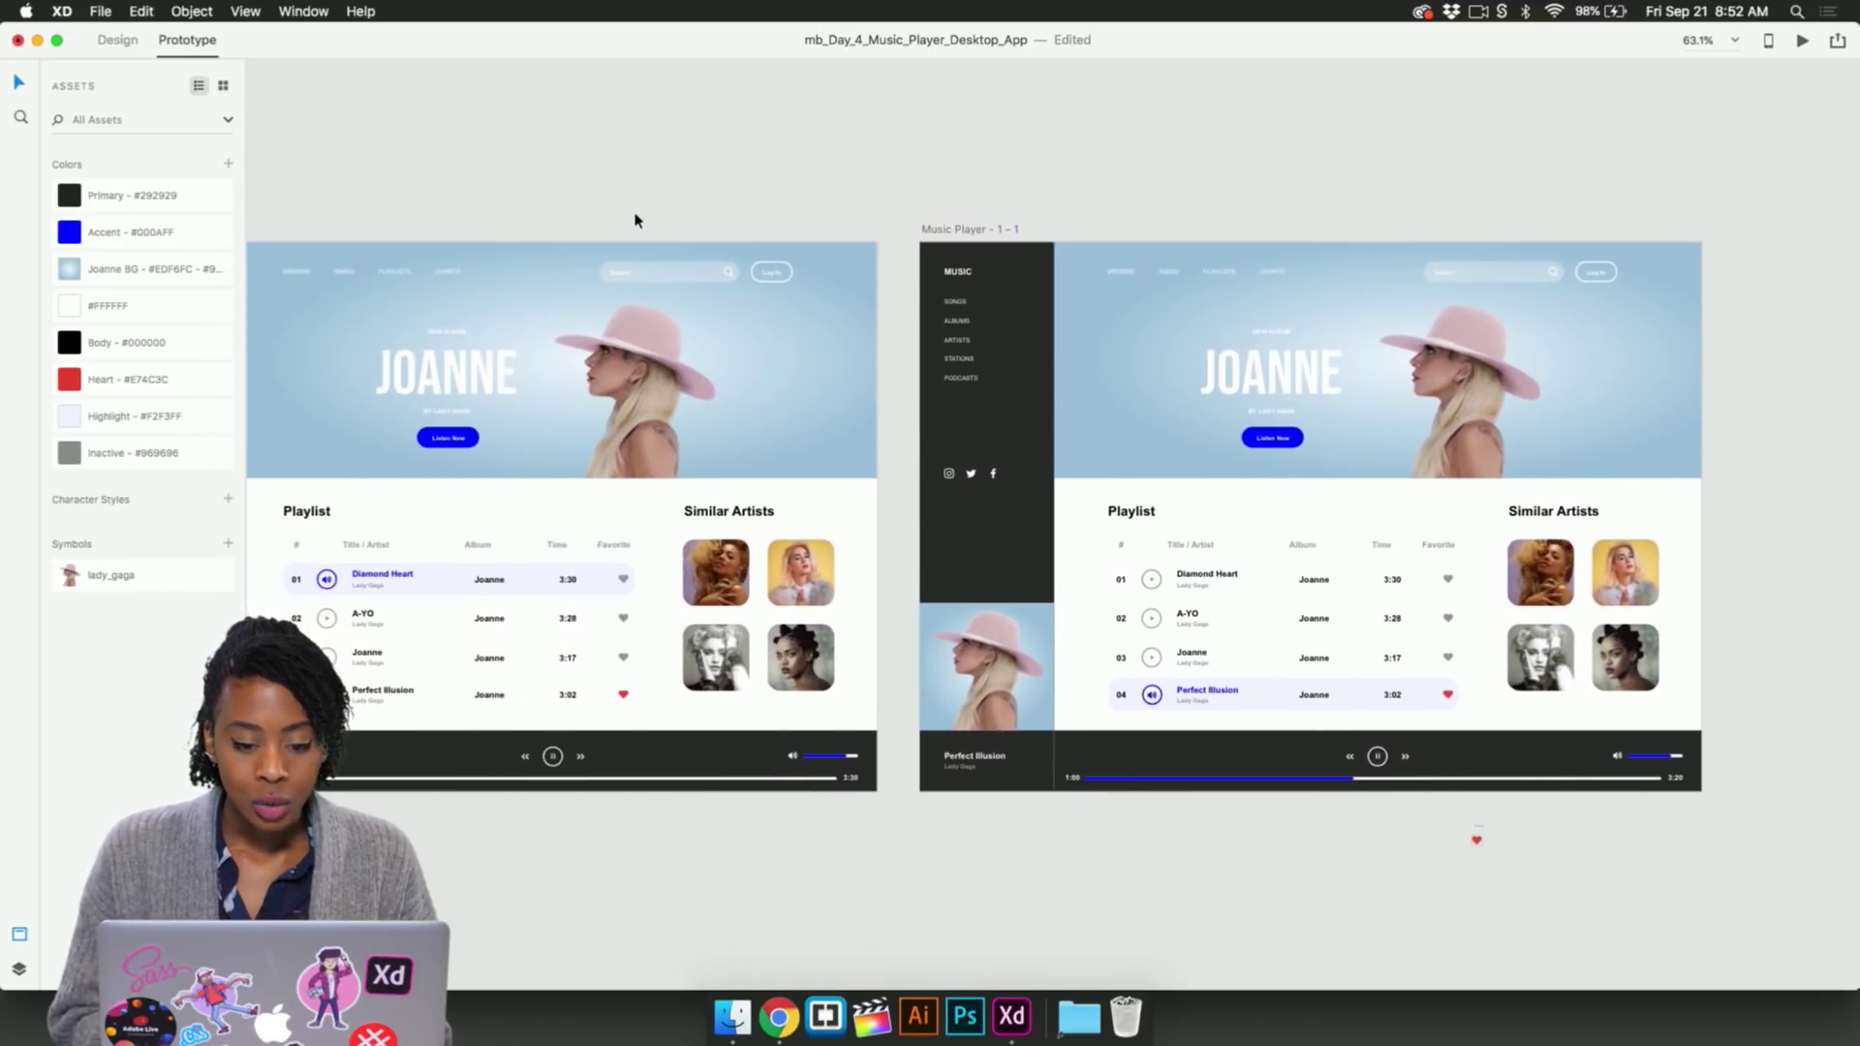
scroll(635, 221, left, 2)
scroll(632, 221, down, 3)
scroll(632, 224, up, 1)
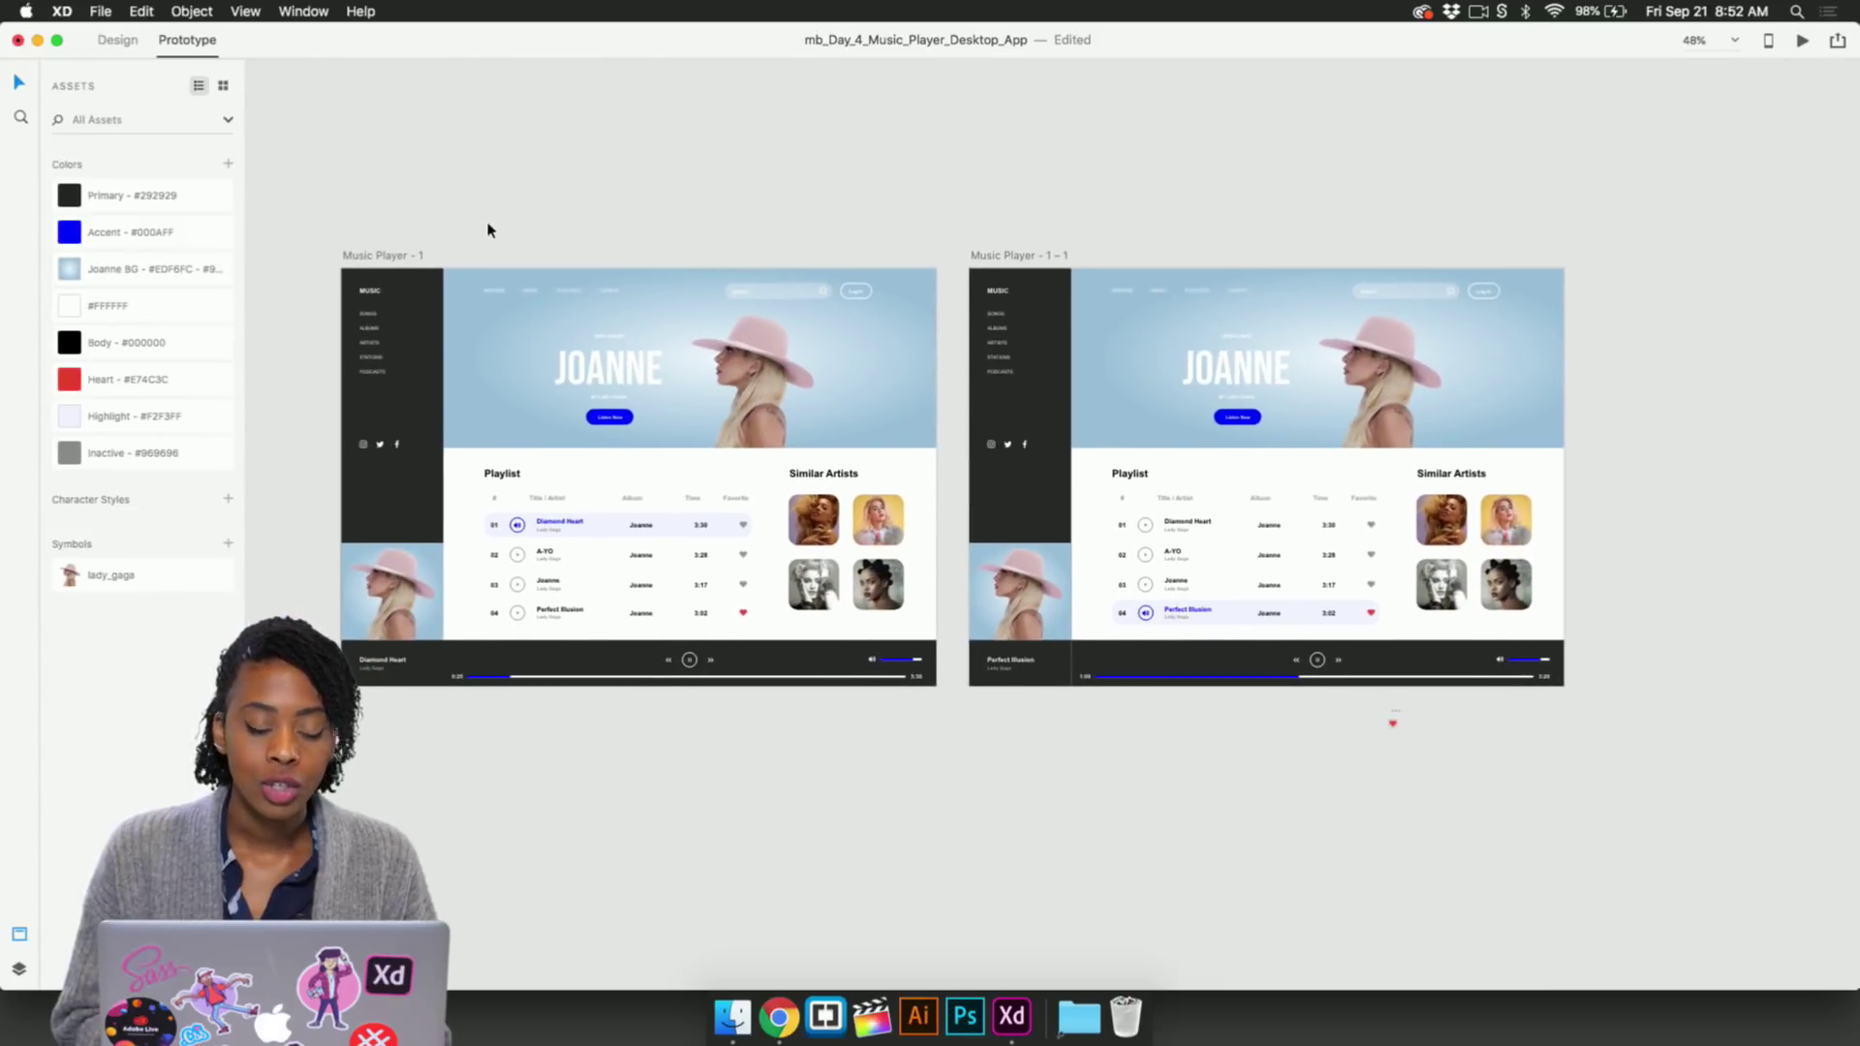
click(399, 259)
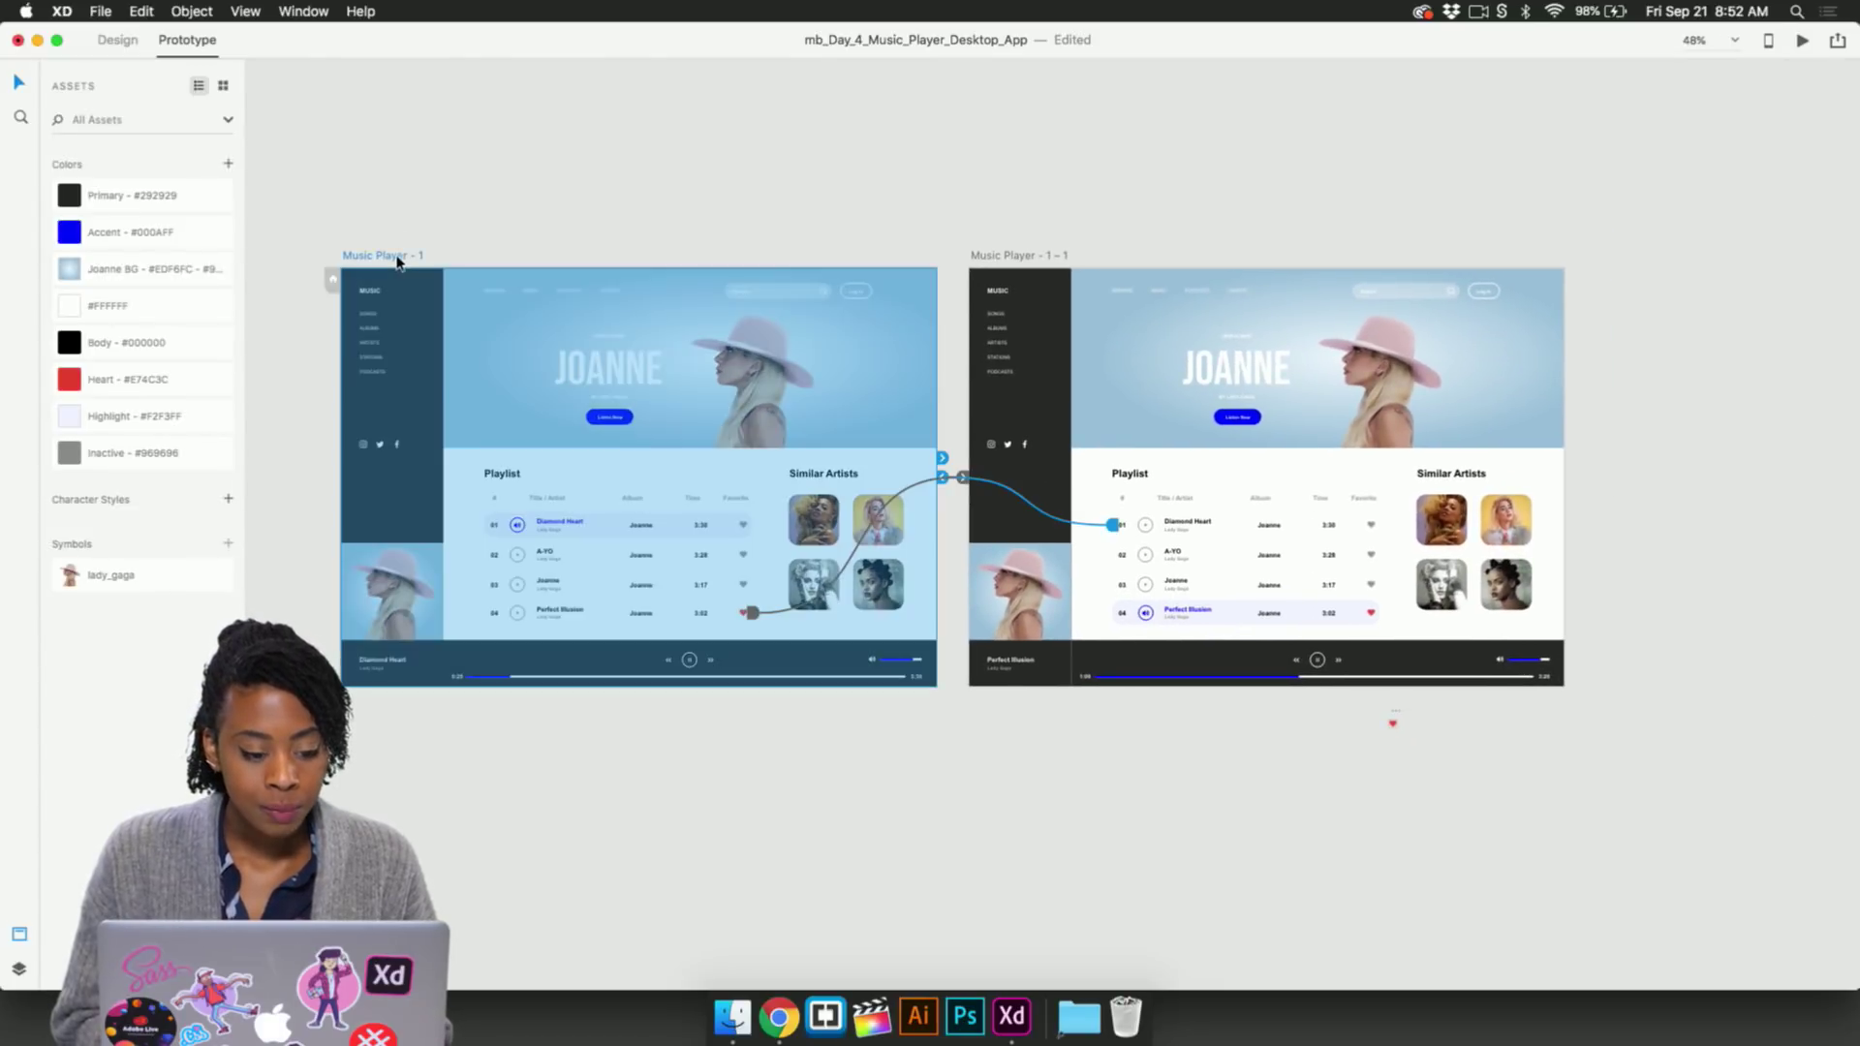
click(115, 42)
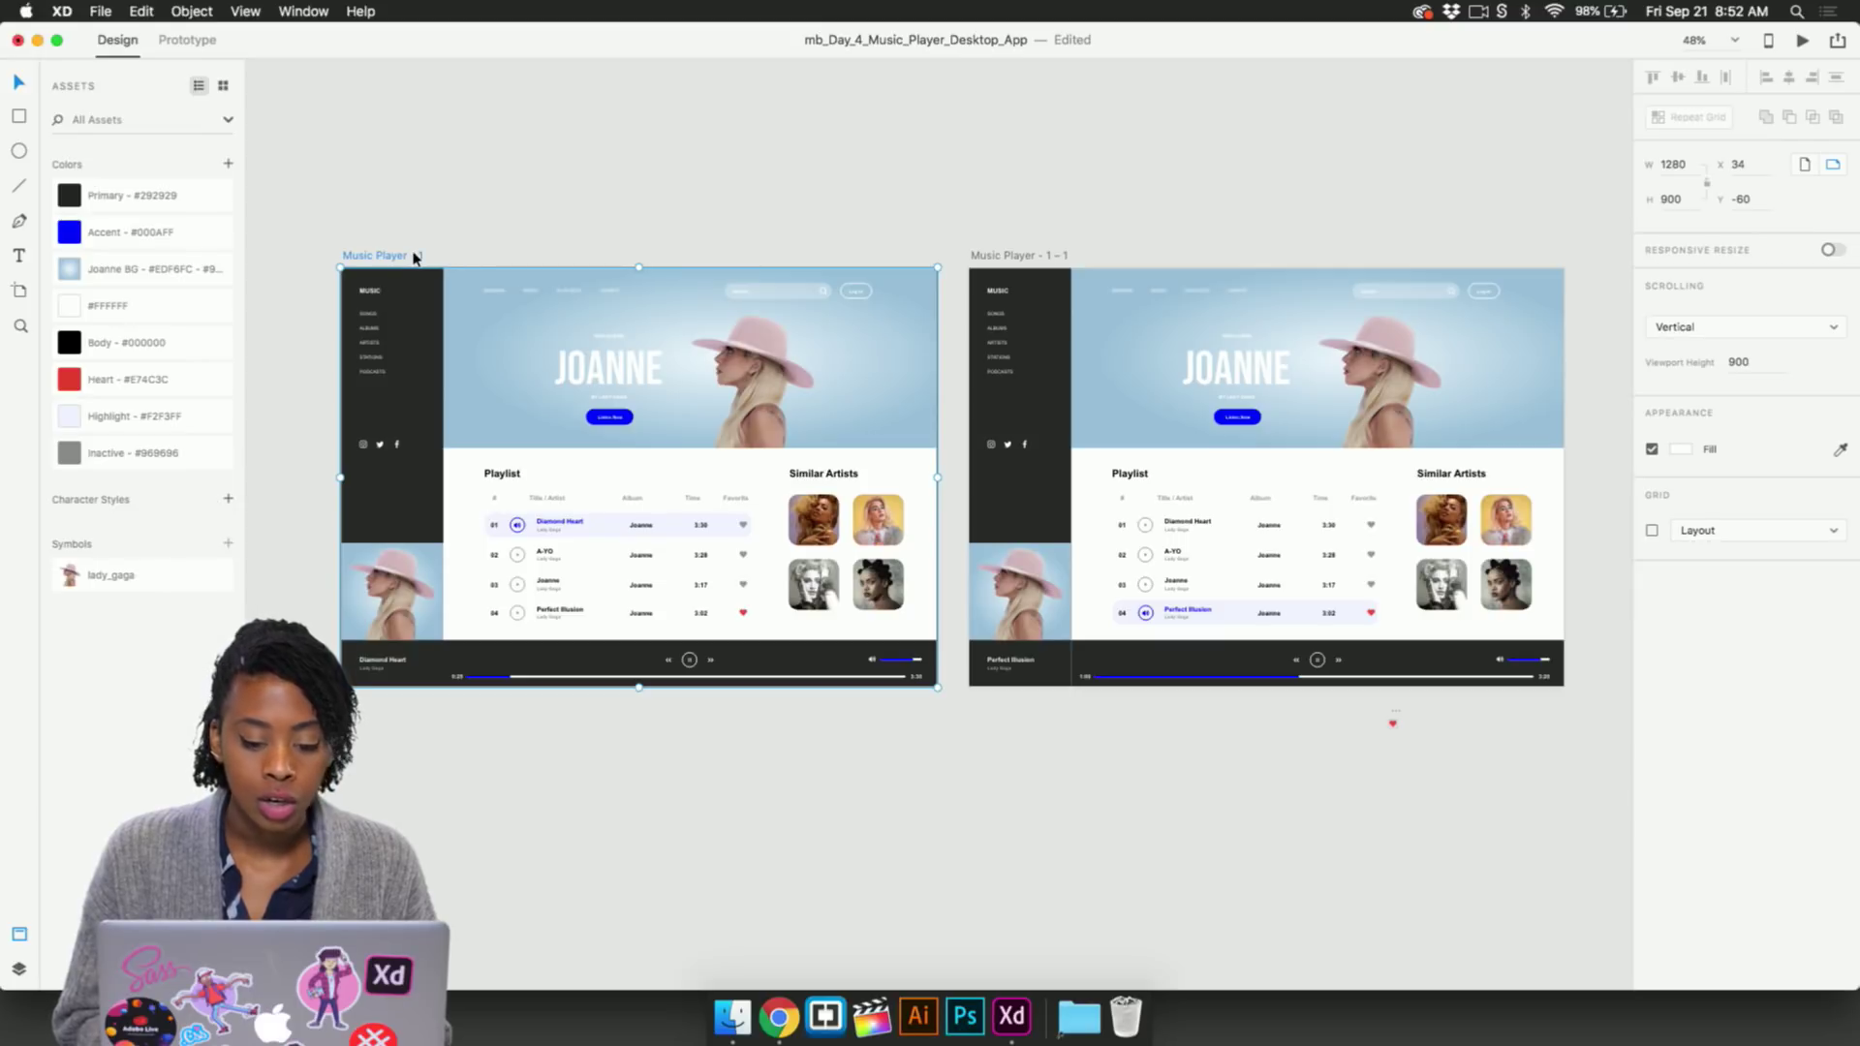
Publish the prototype by creating a public link with comments and hotspot hints enabled, and copy its embed code
click(1837, 41)
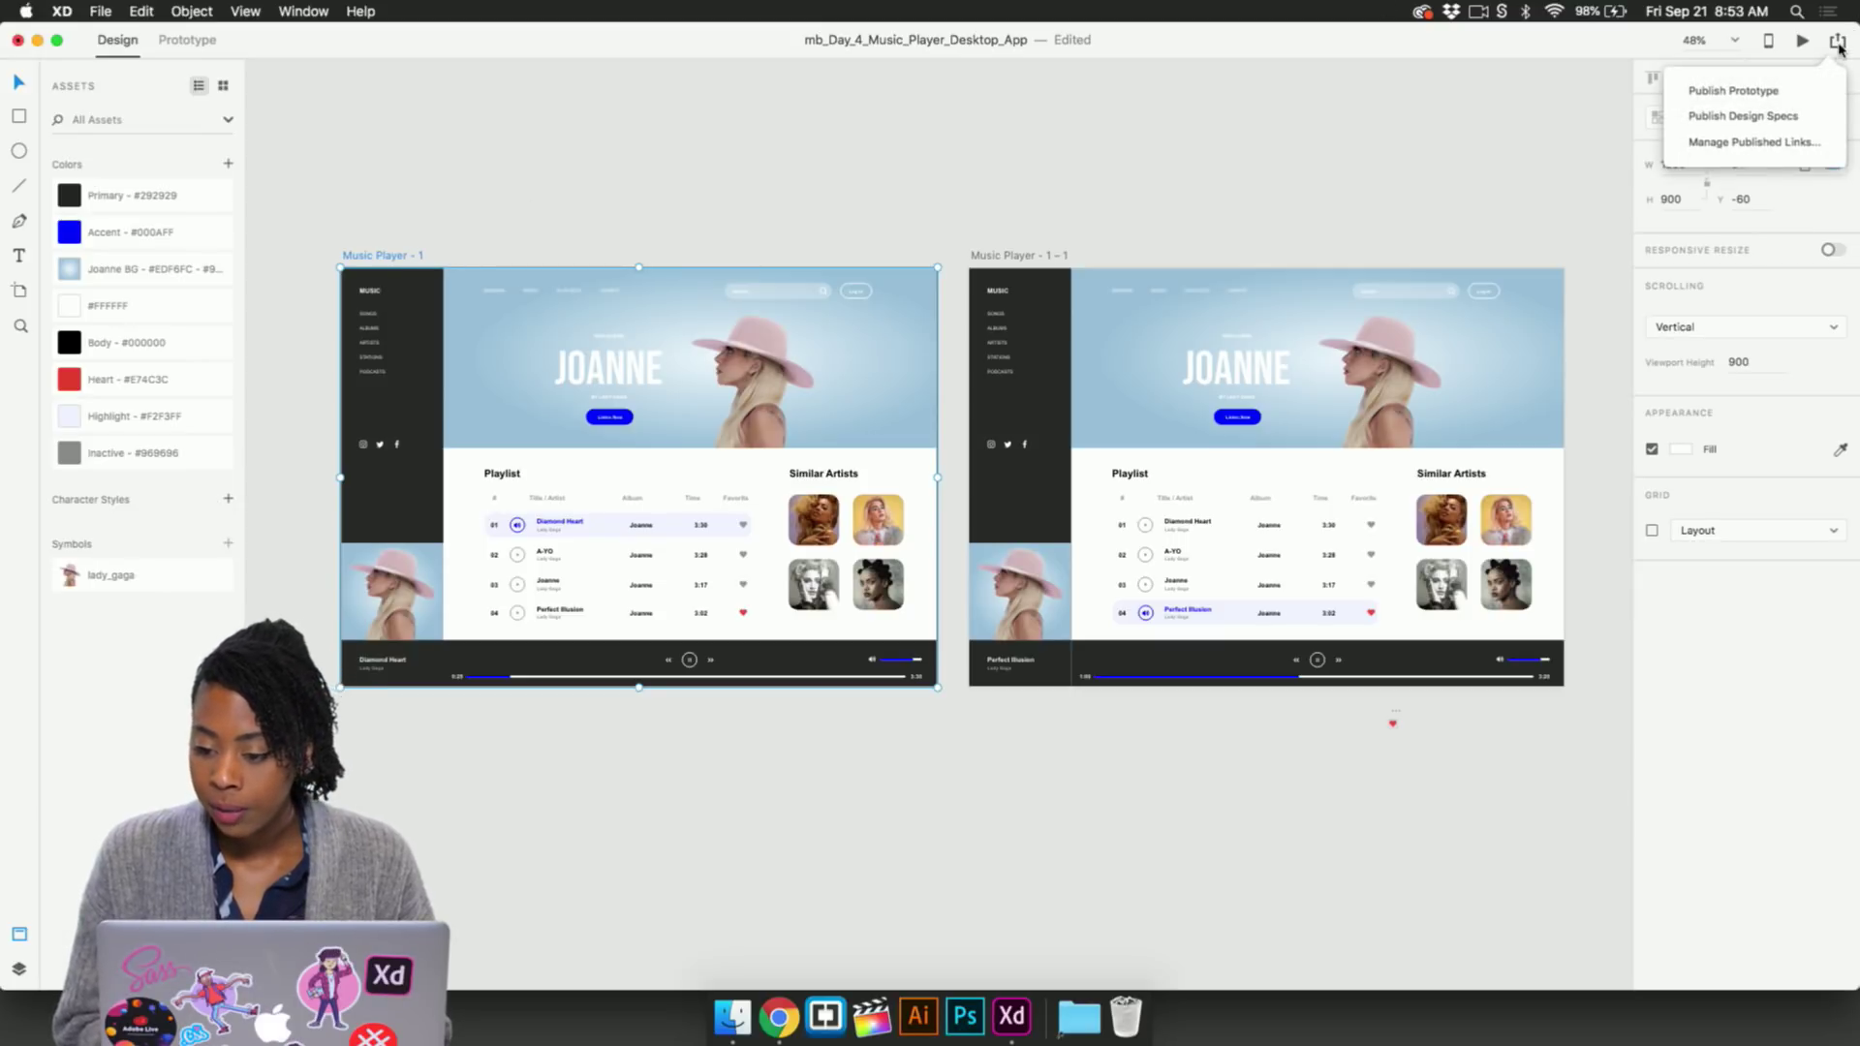
click(1750, 98)
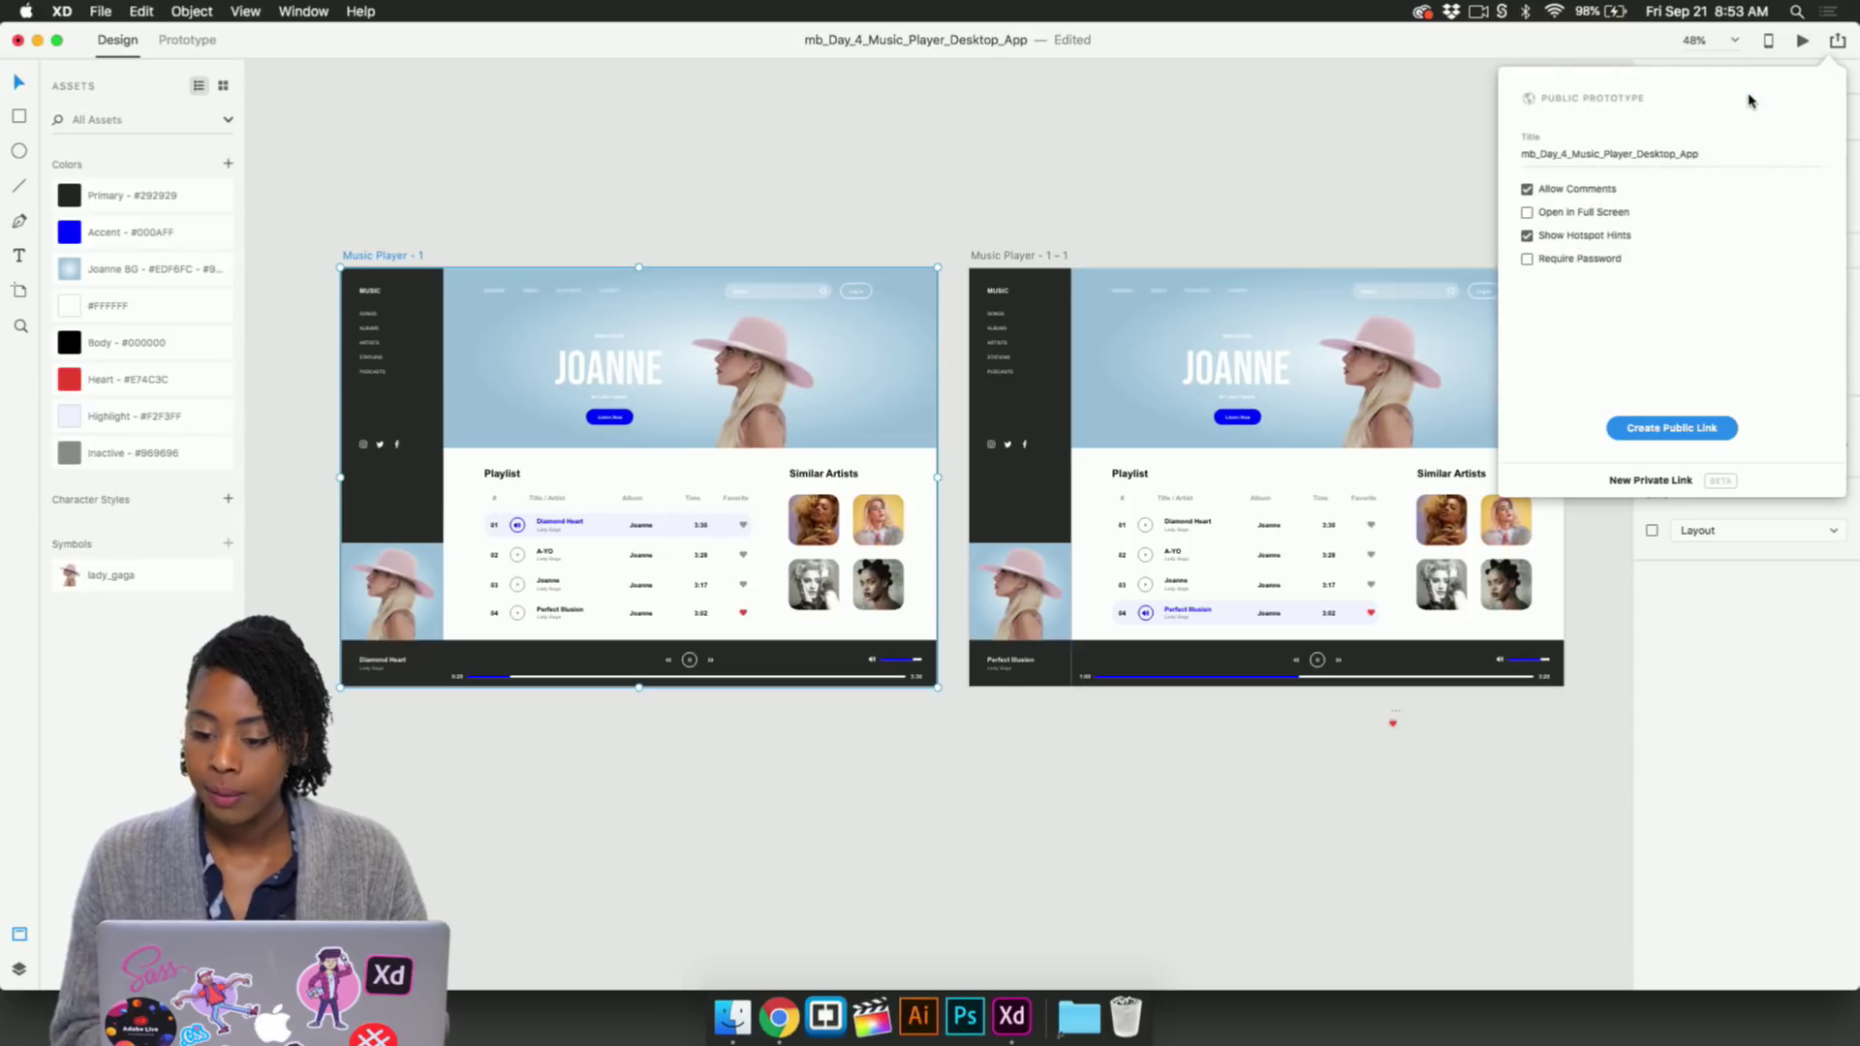
click(1702, 438)
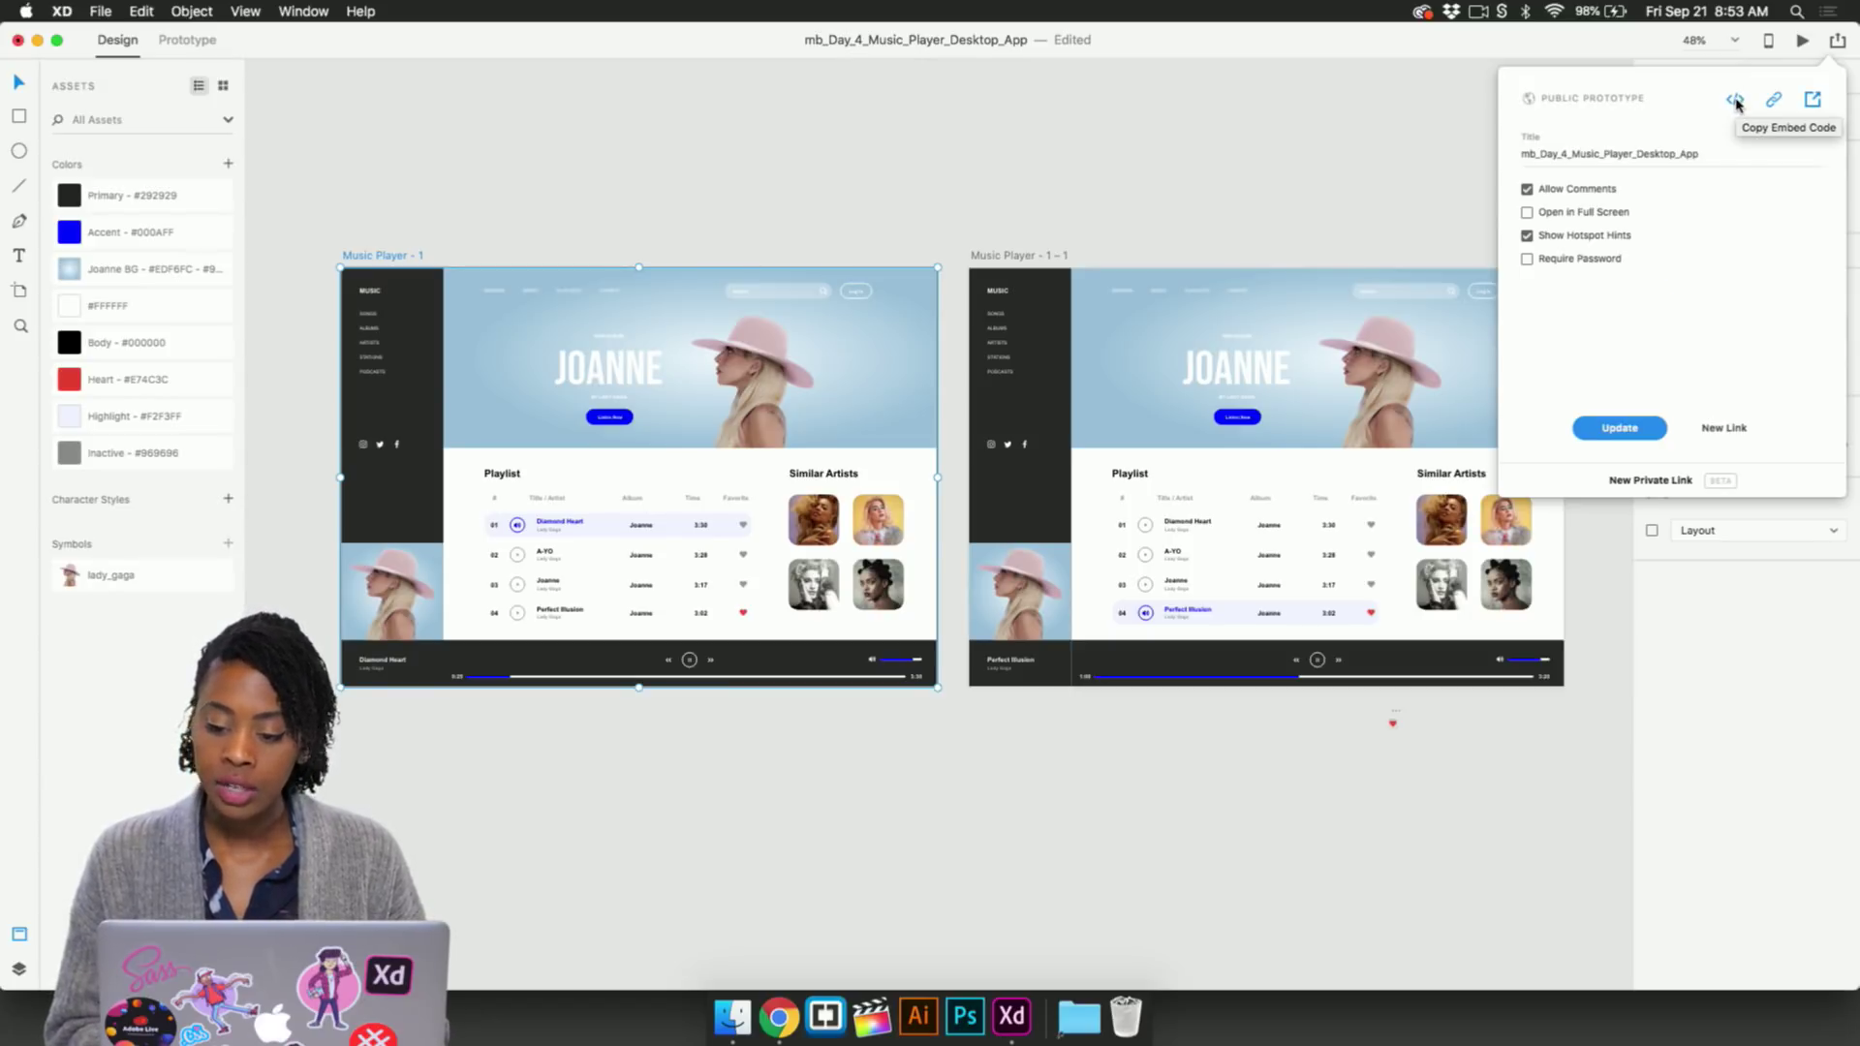
click(1735, 101)
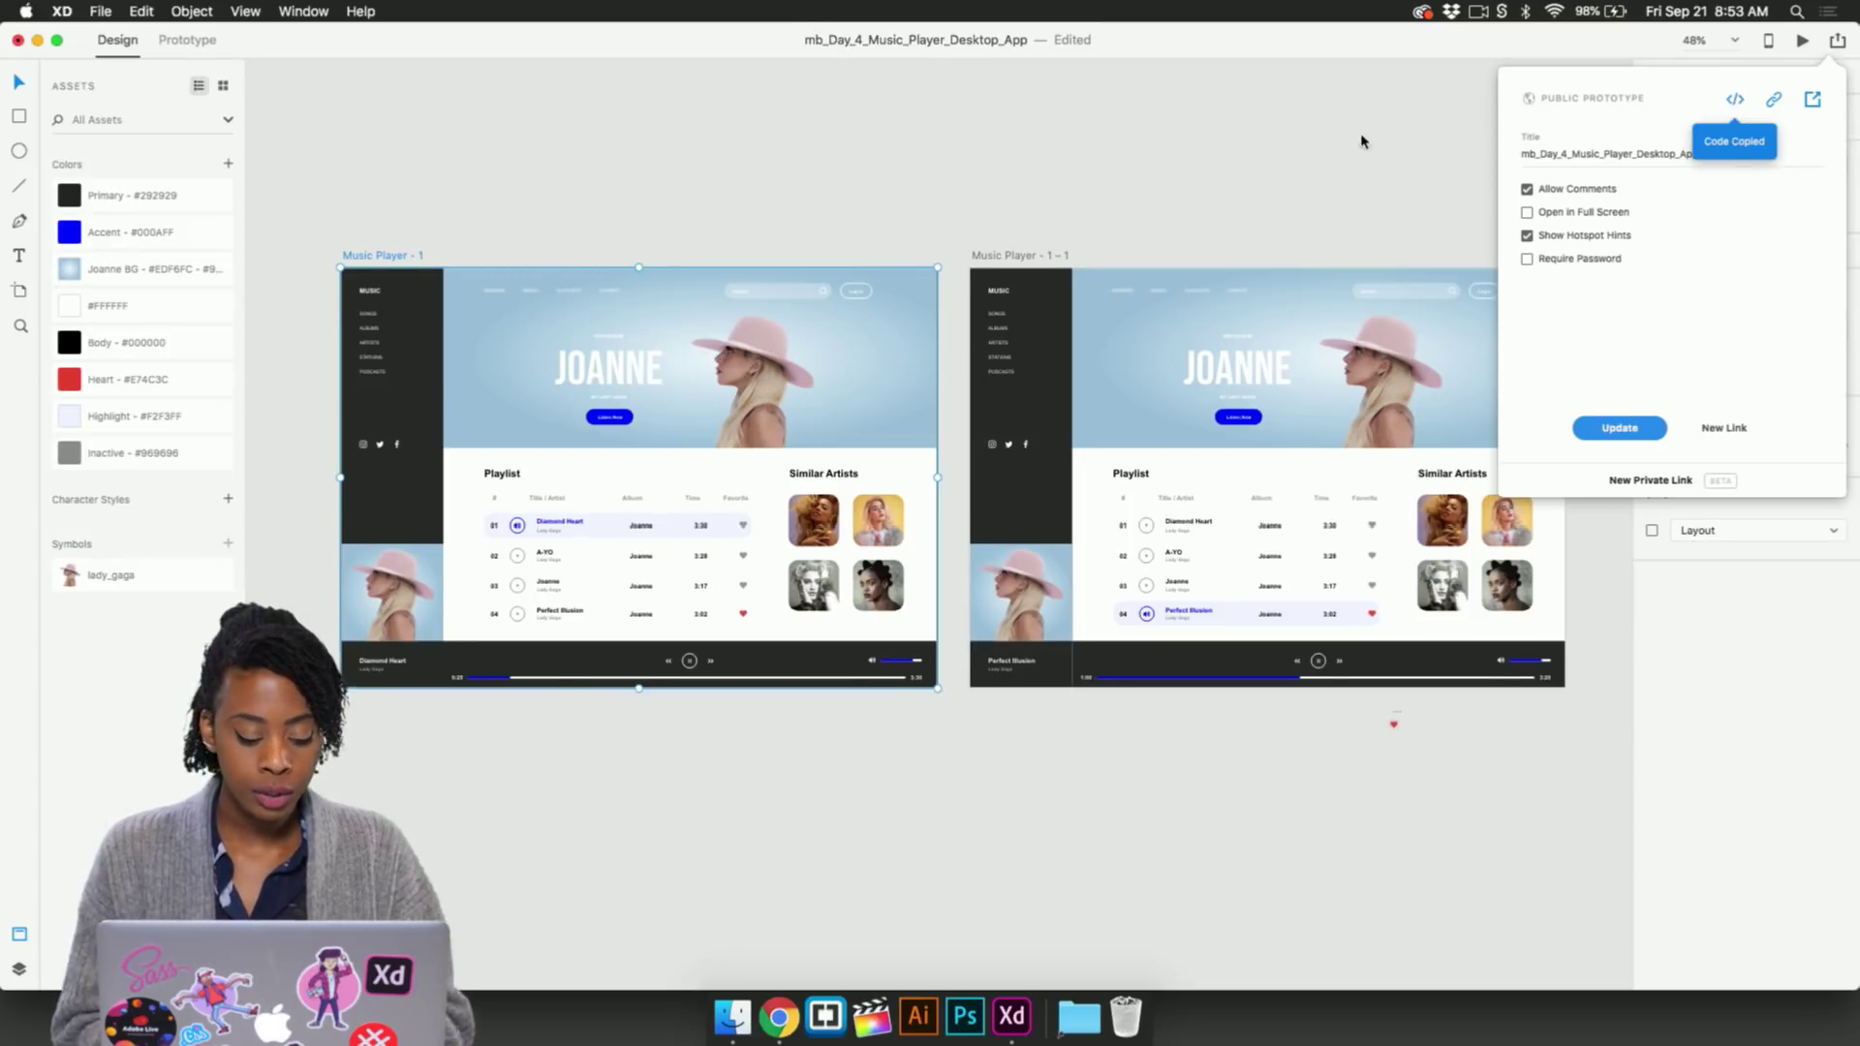
Switch to Chrome and open the purple XD Daily Creative Challenge project from the Behance profile for editing
key(ctrl+Up)
click(841, 89)
click(1246, 50)
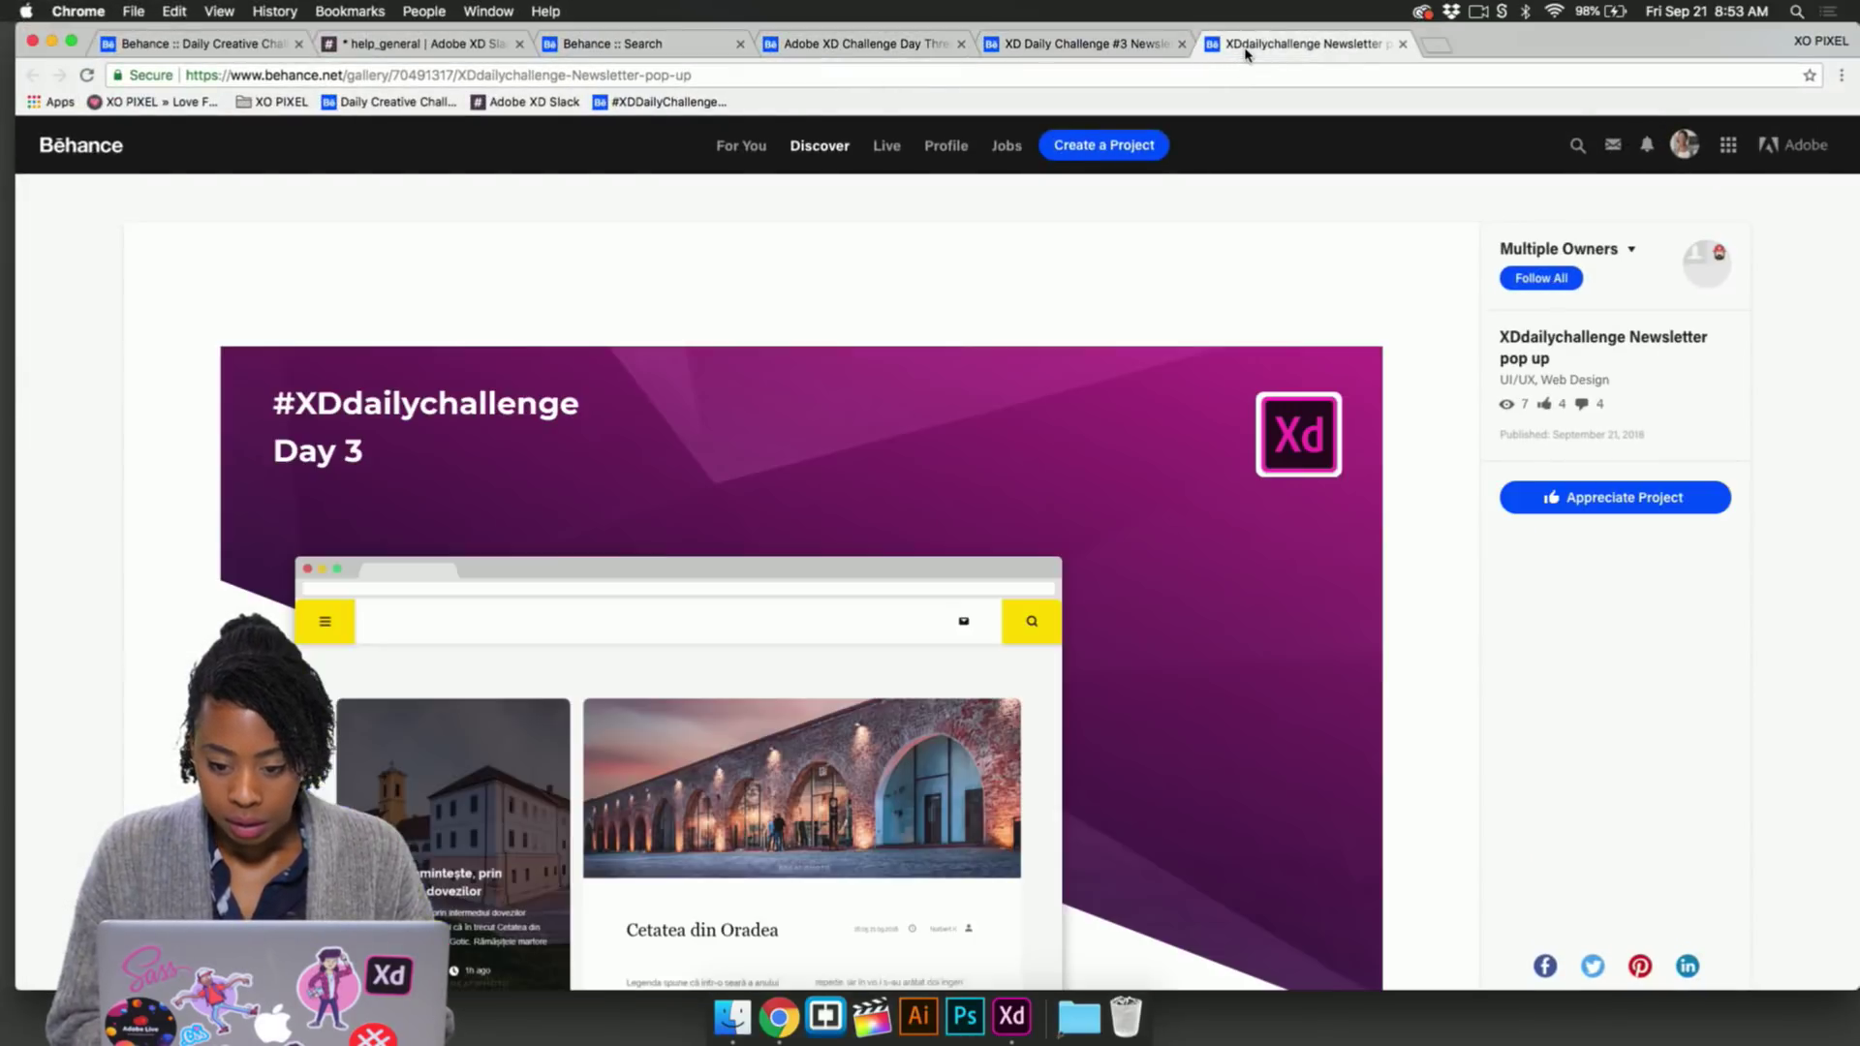
mouse_move(1685, 145)
click(1453, 299)
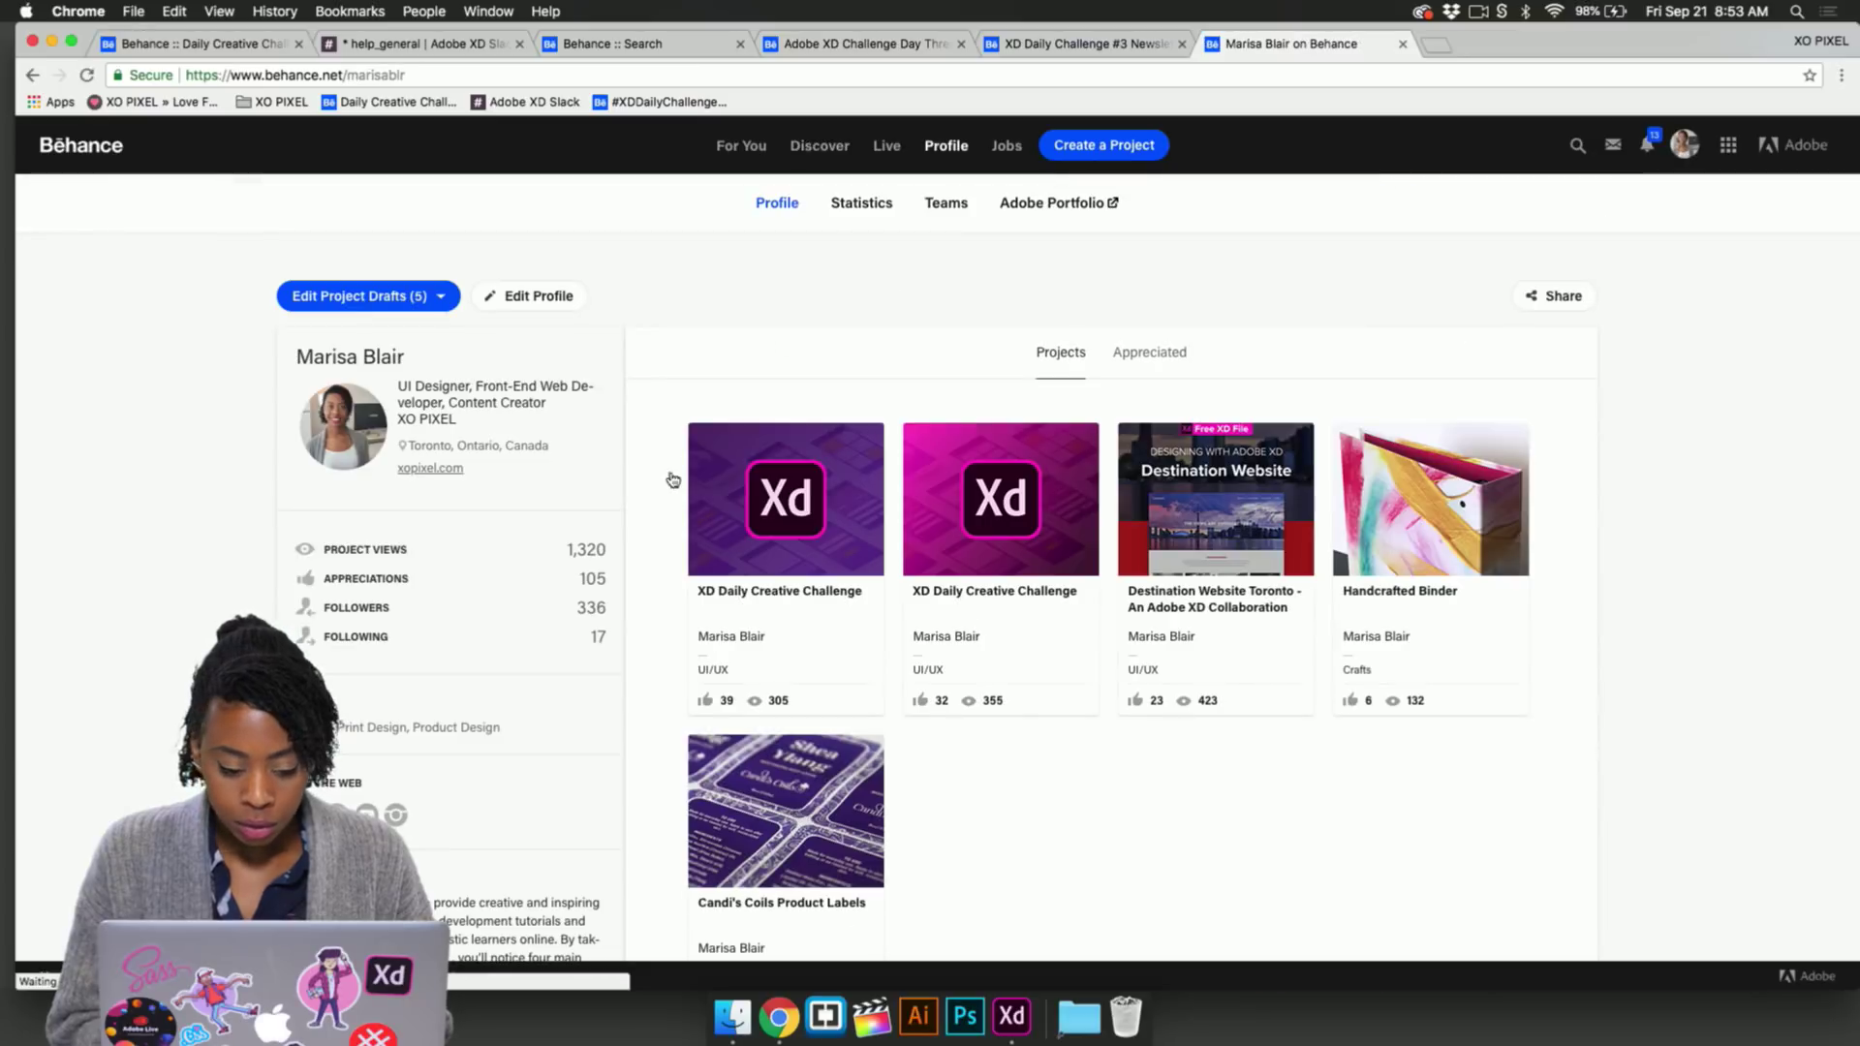
click(850, 438)
click(842, 491)
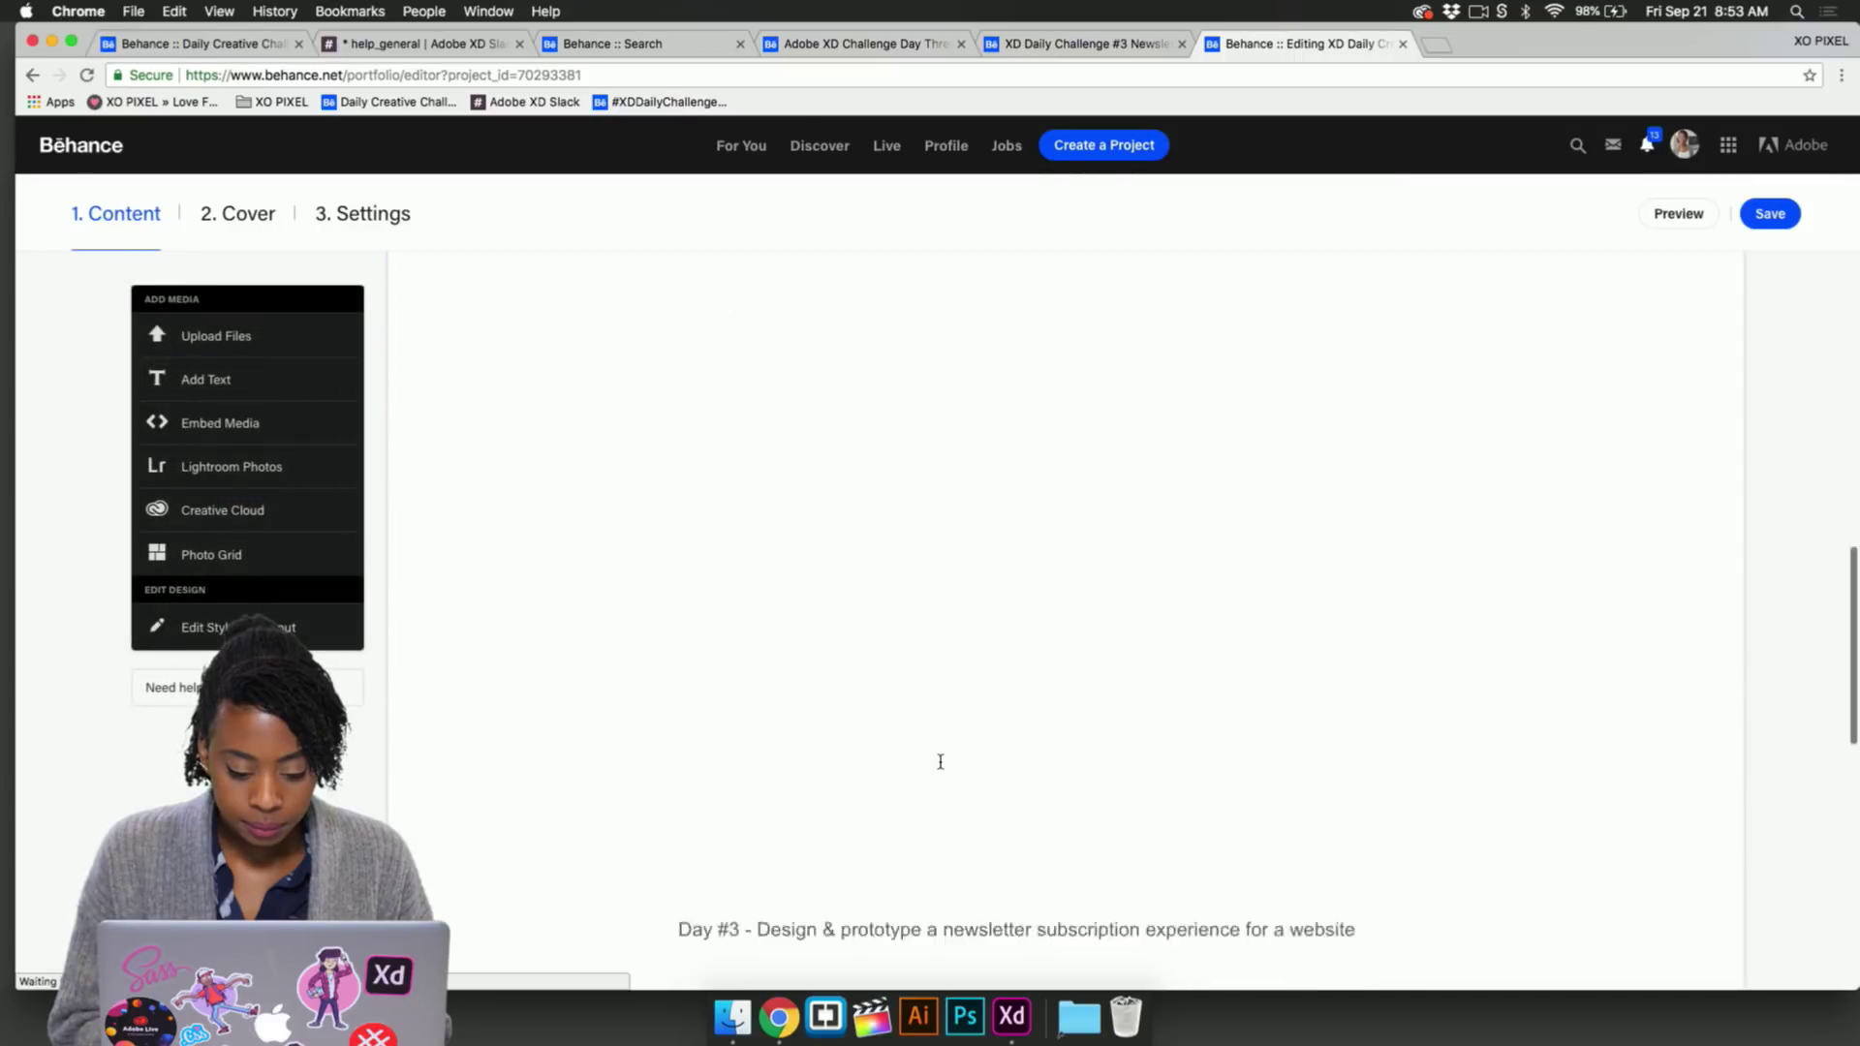
Embed the copied music player prototype code below the Day #3 newsletter prototype at the end of the project
mouse_move(1097, 816)
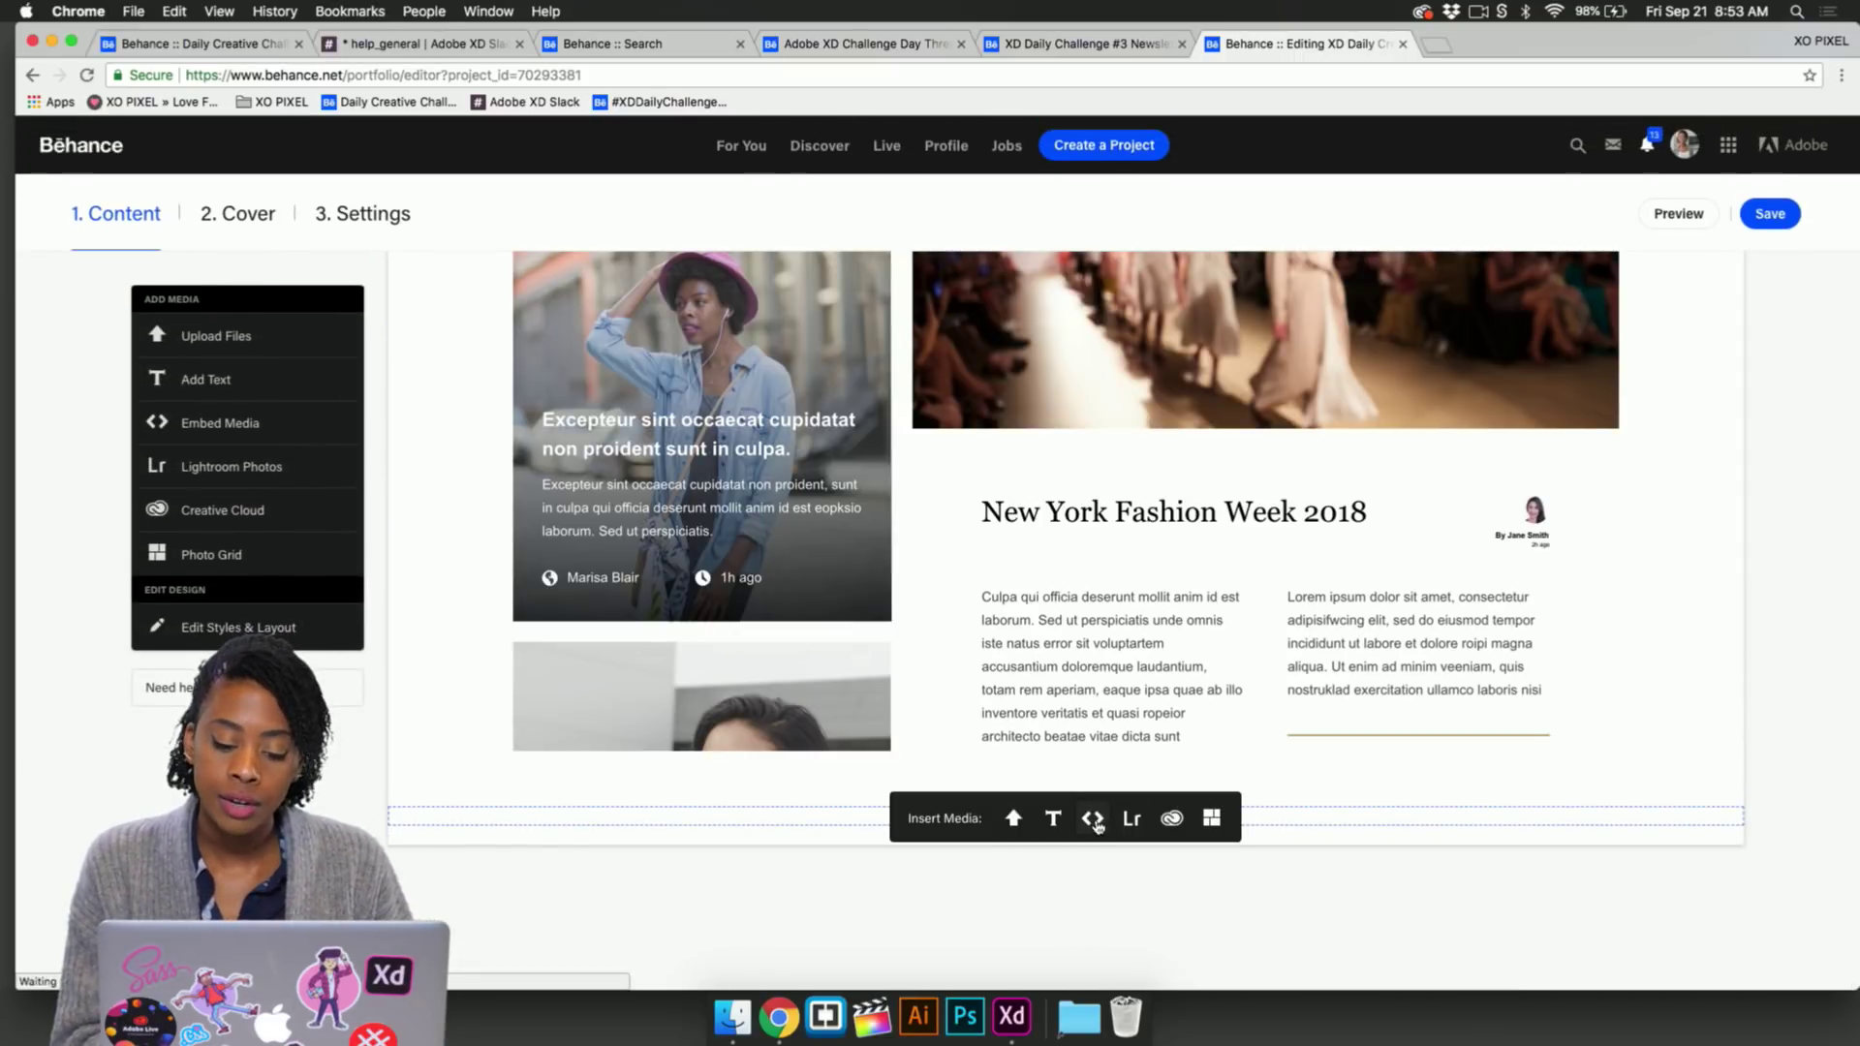
click(1094, 820)
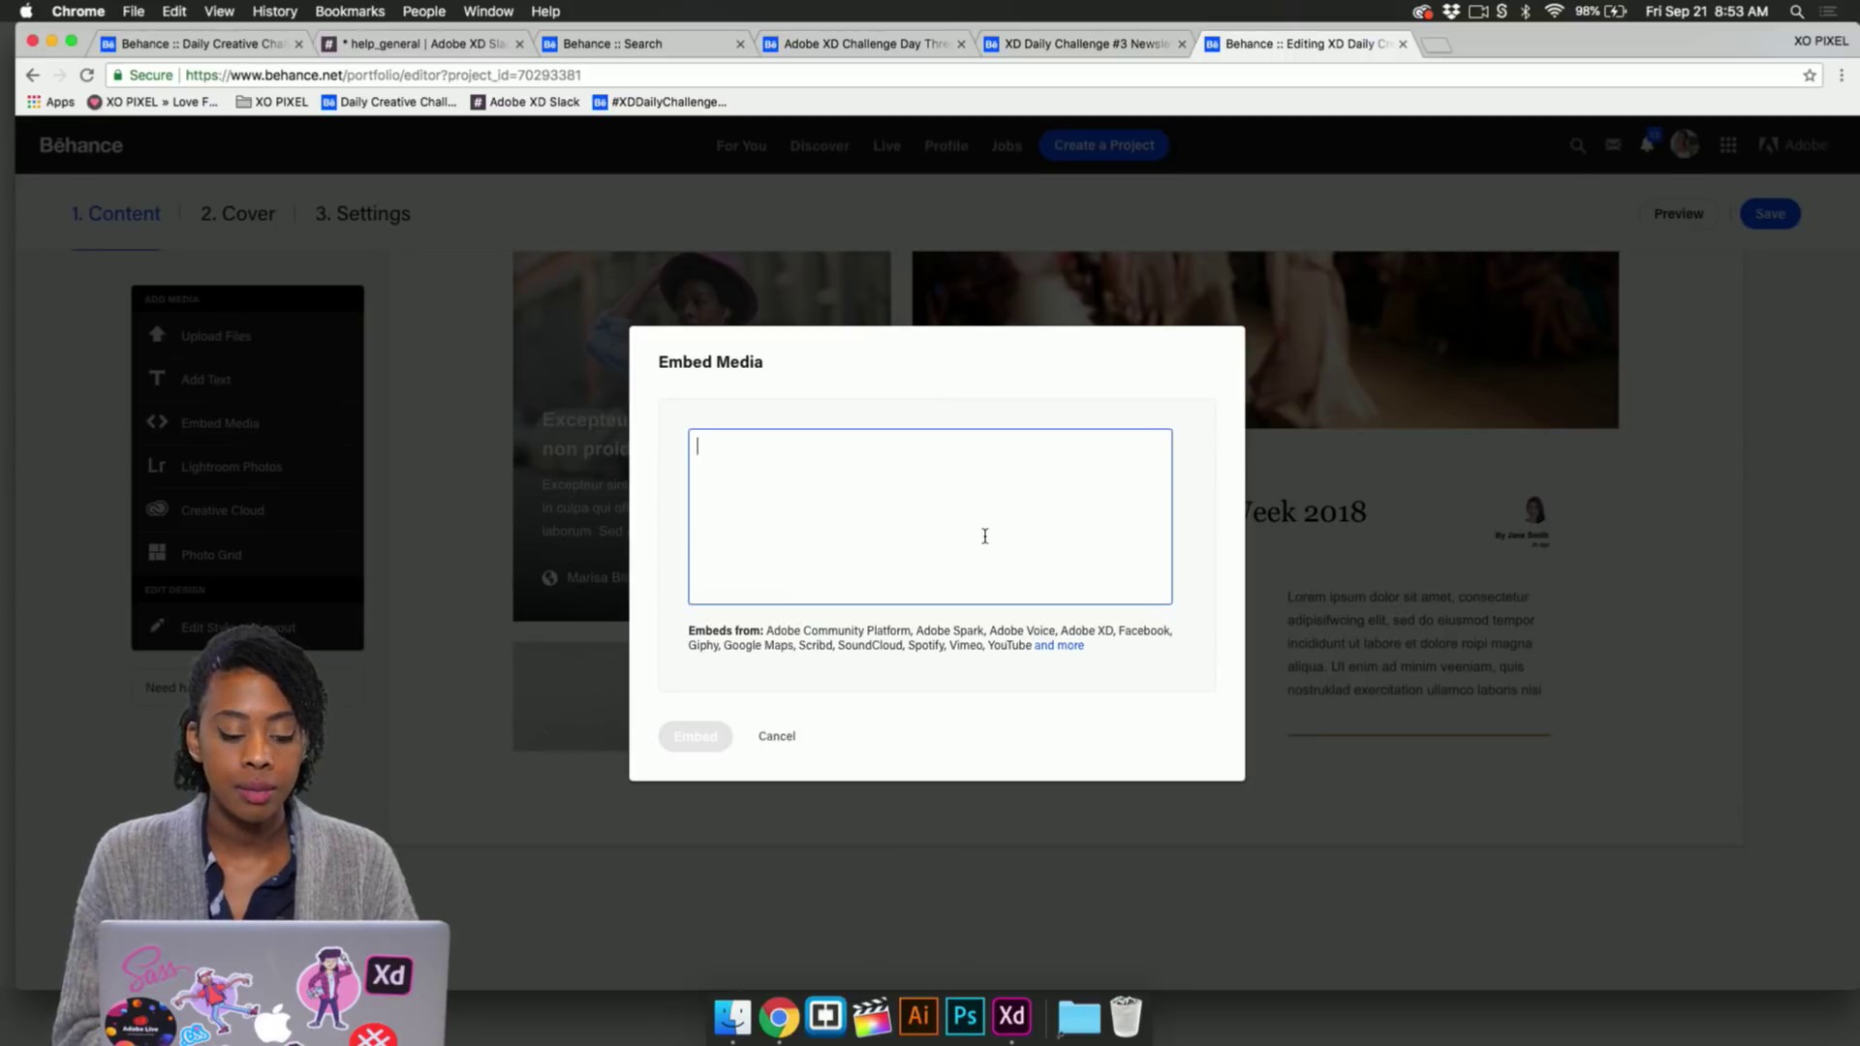
key(super+v)
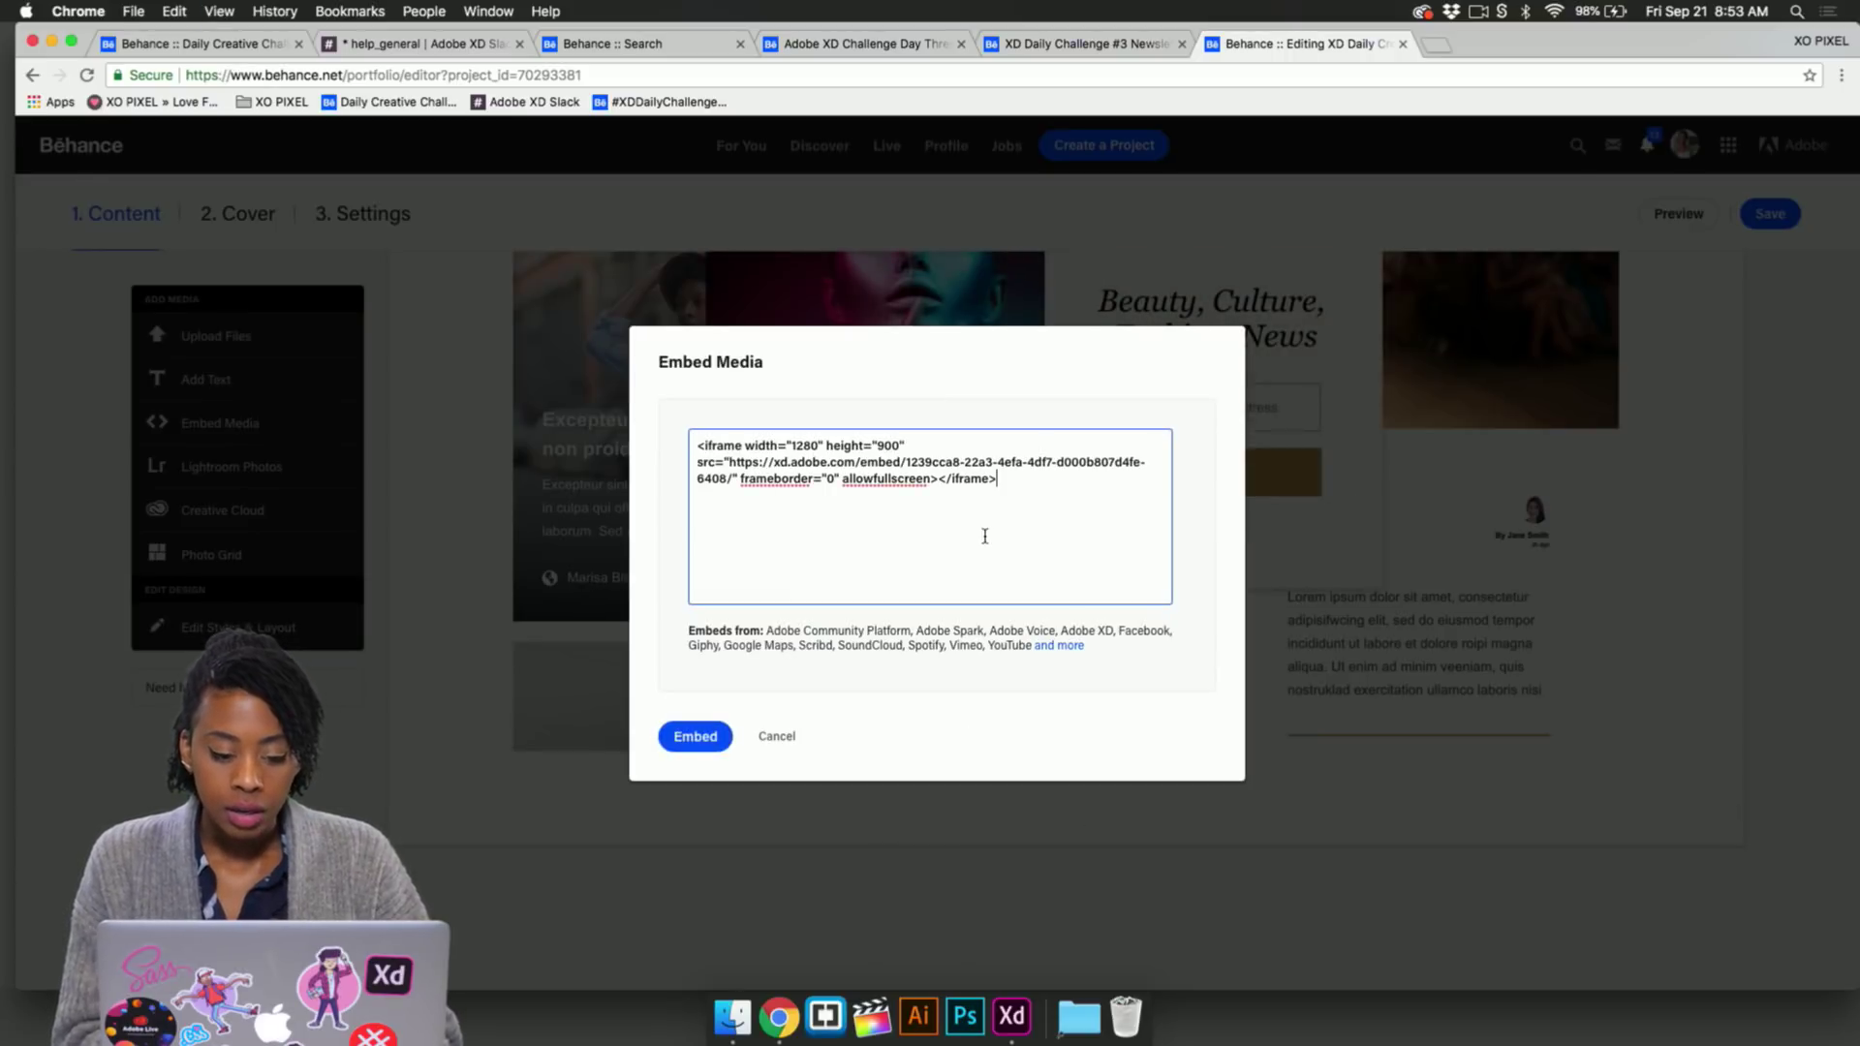
click(697, 735)
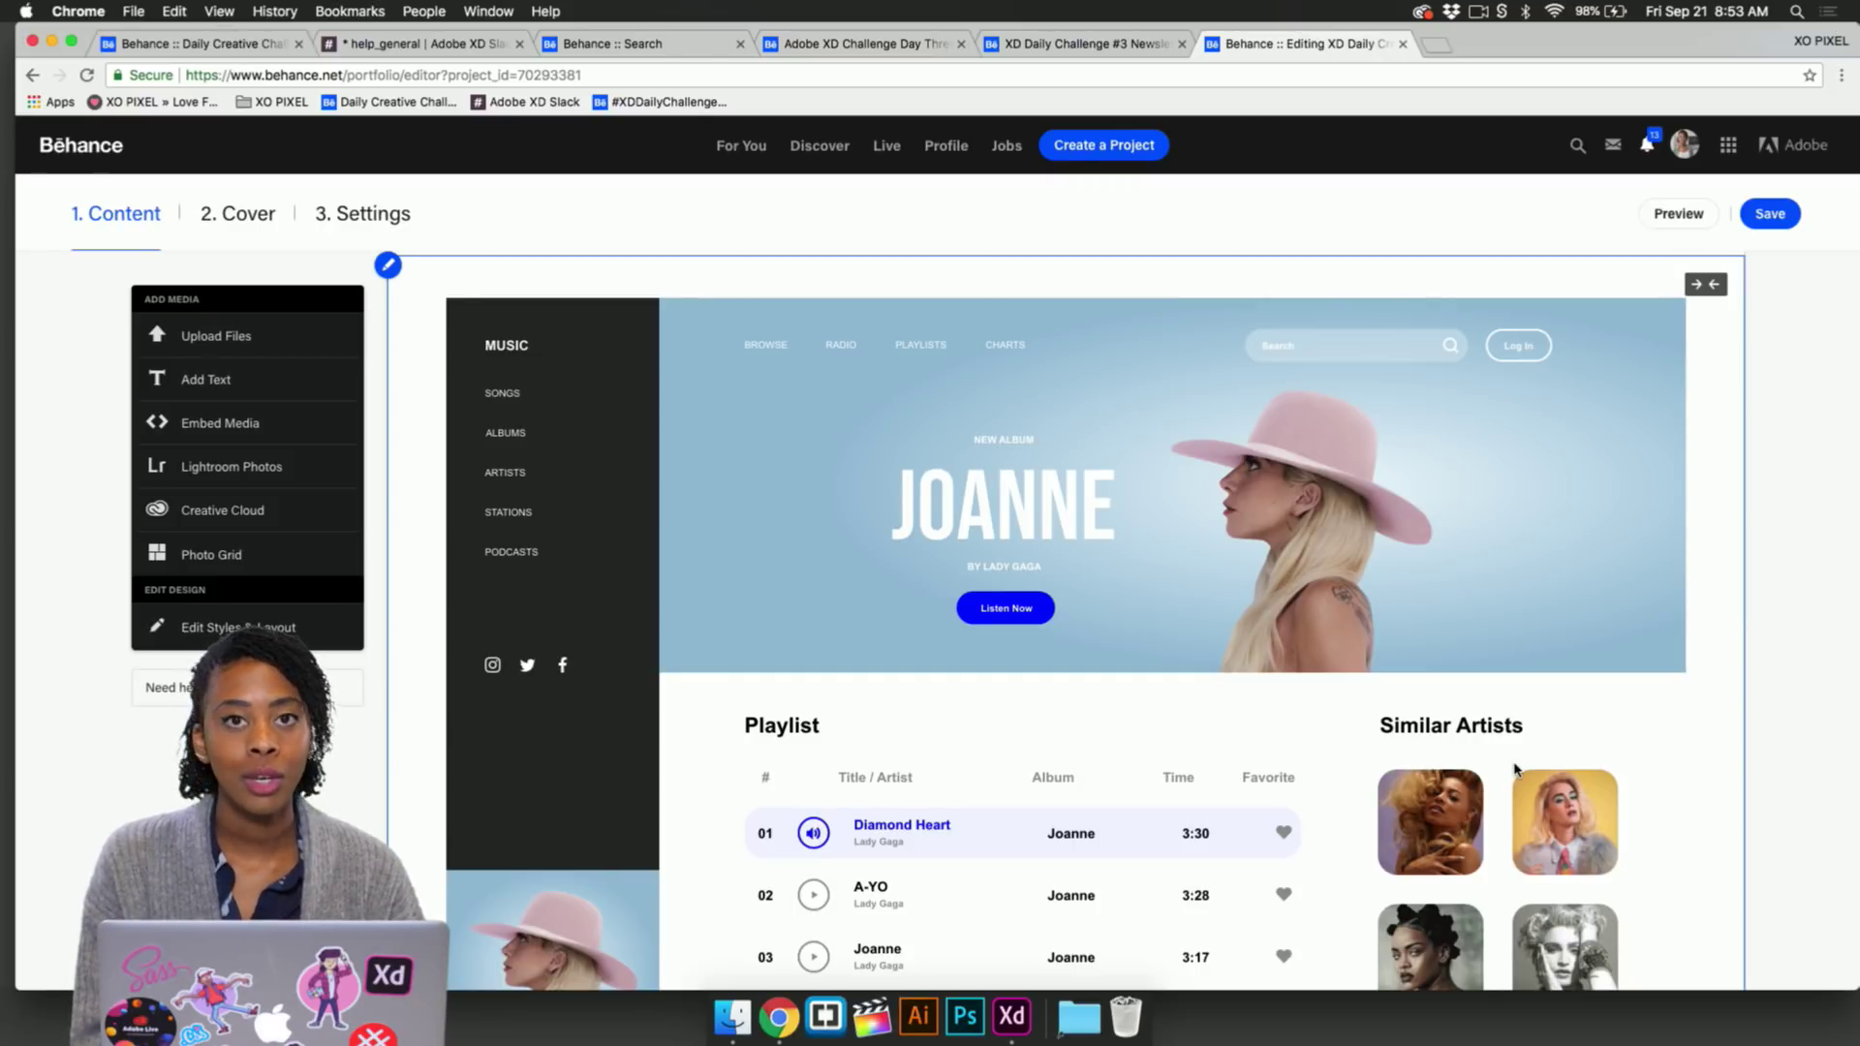
Test the Perfect Illusion row link in the embedded music player prototype
scroll(1208, 723, down, 2)
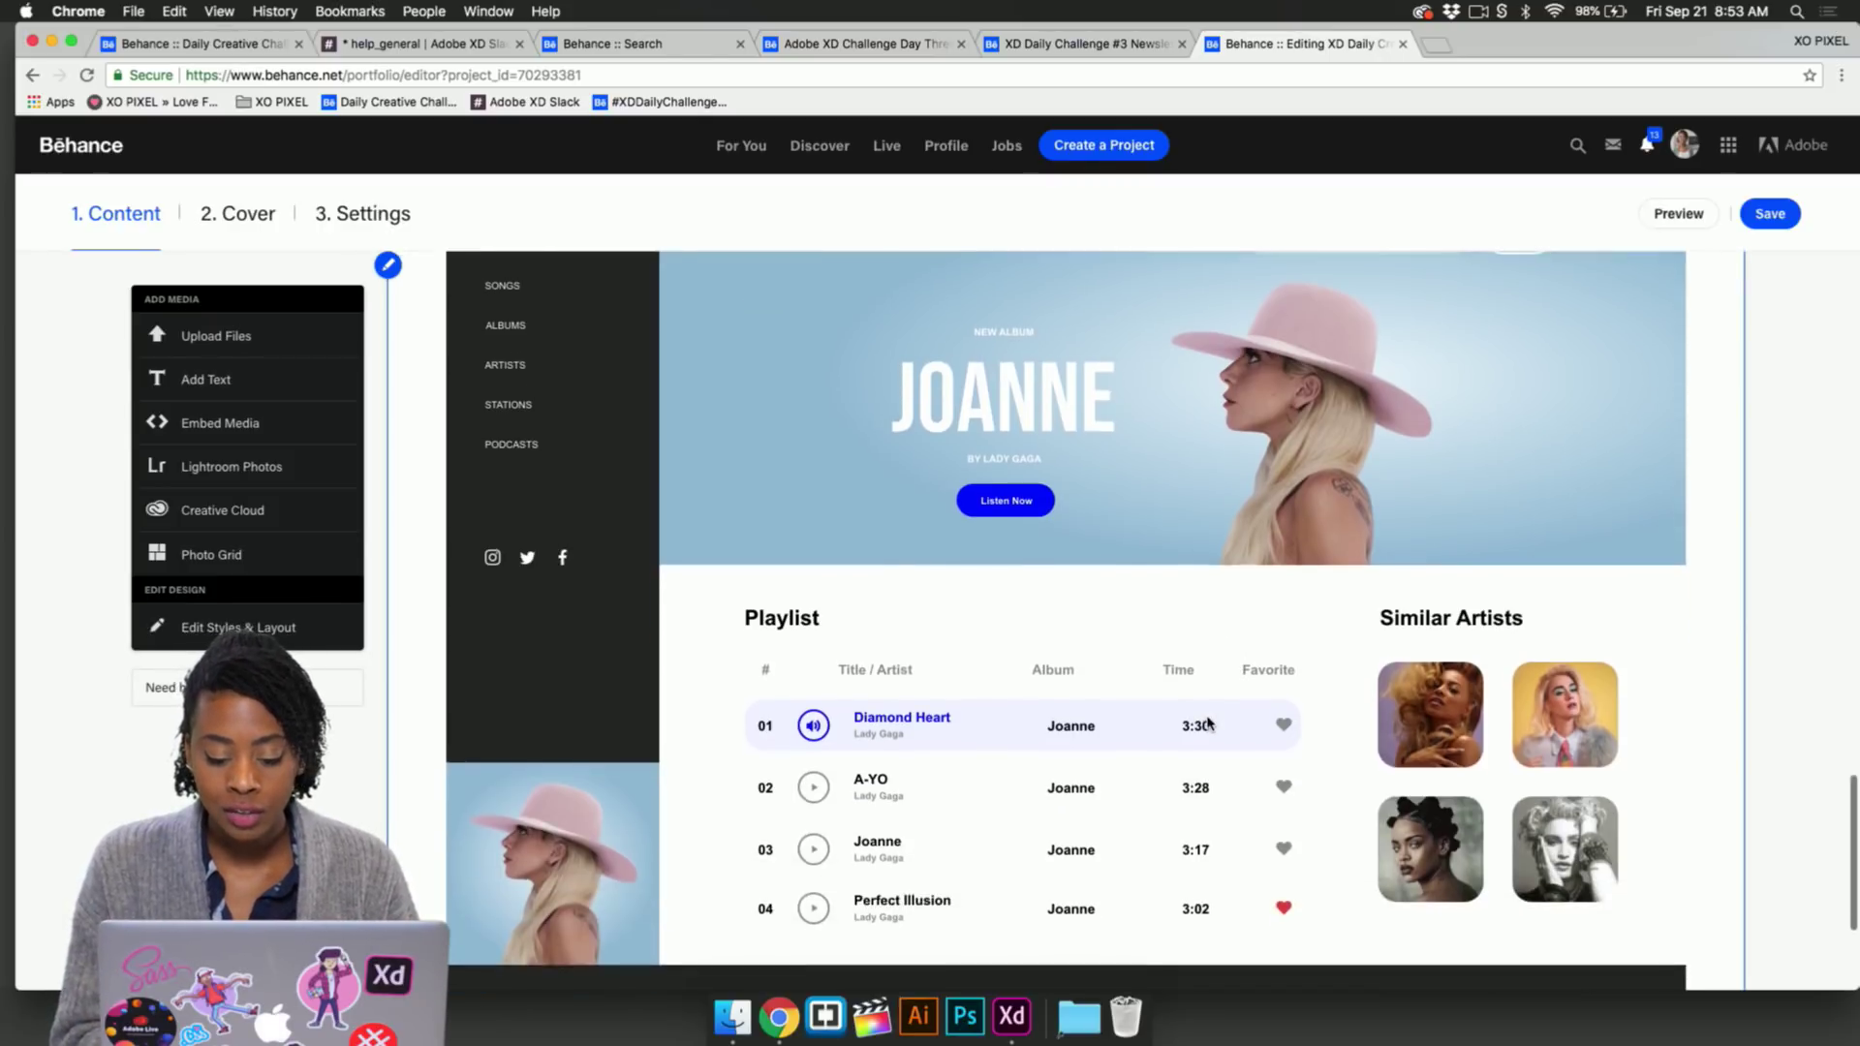
click(1119, 824)
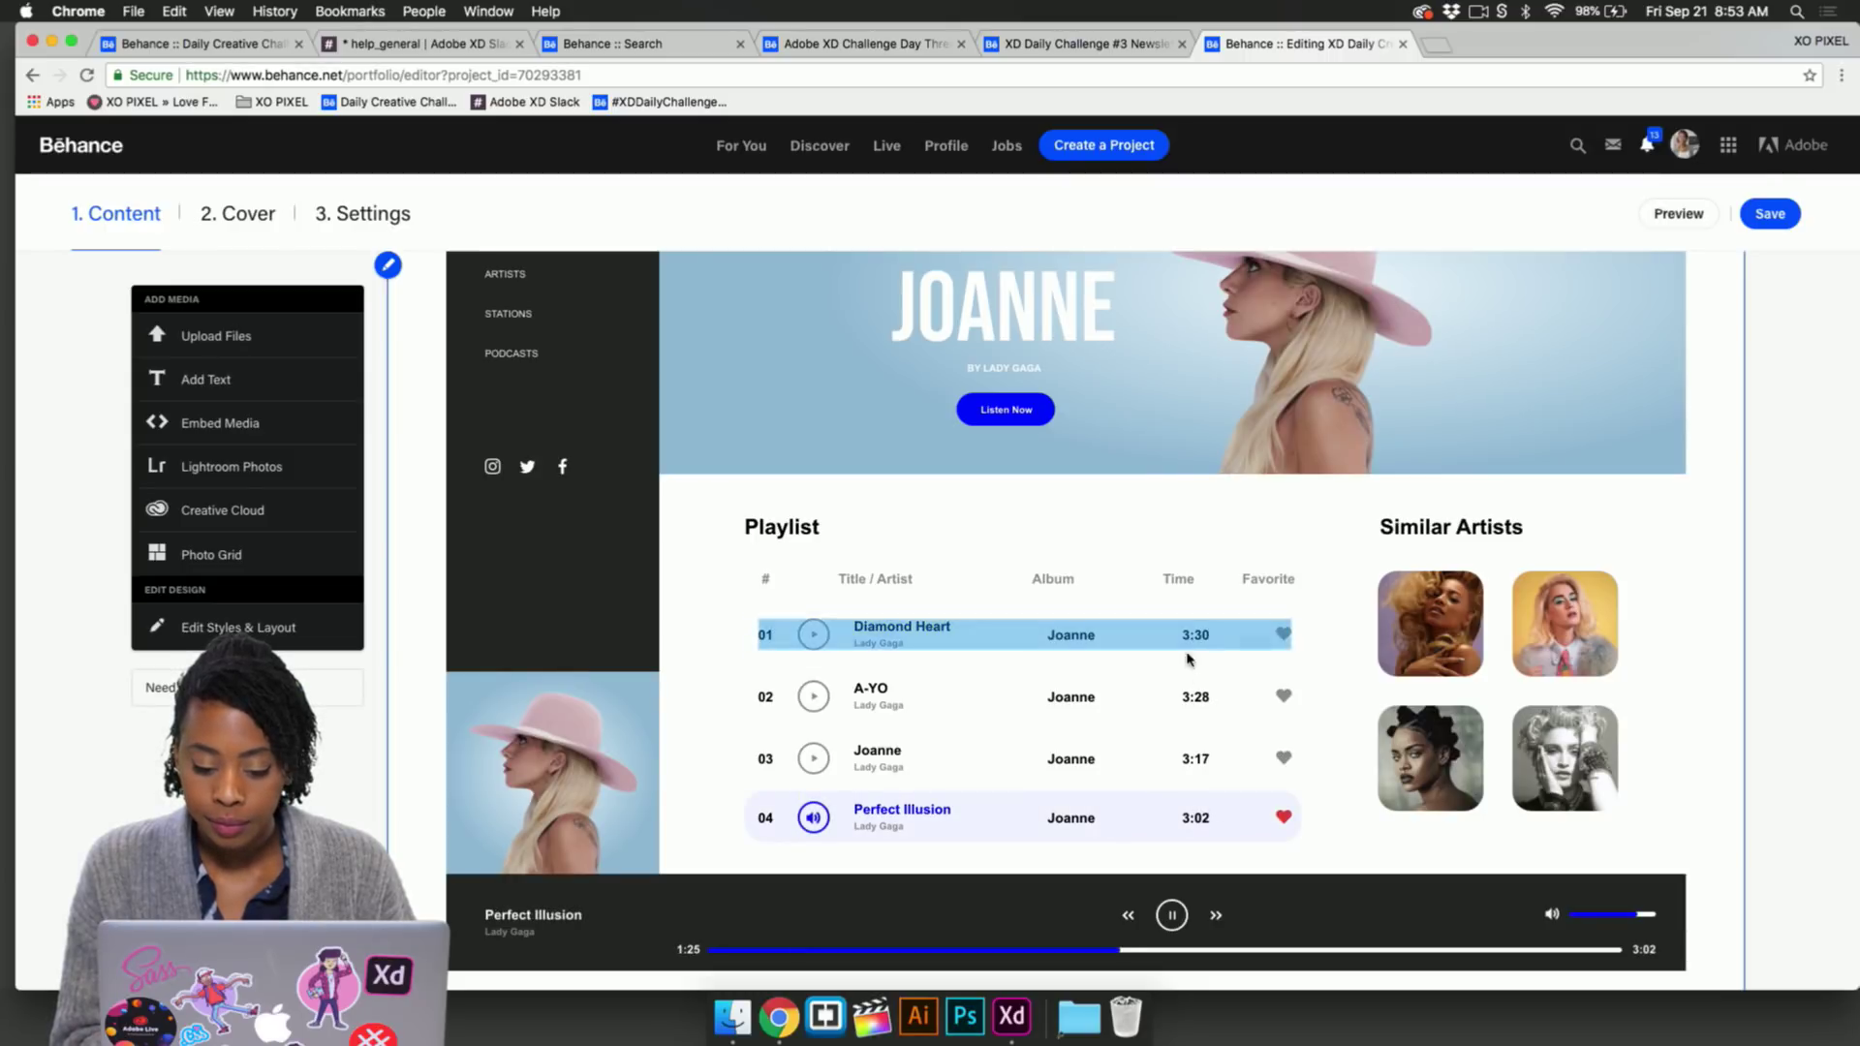
scroll(1417, 602, up, 5)
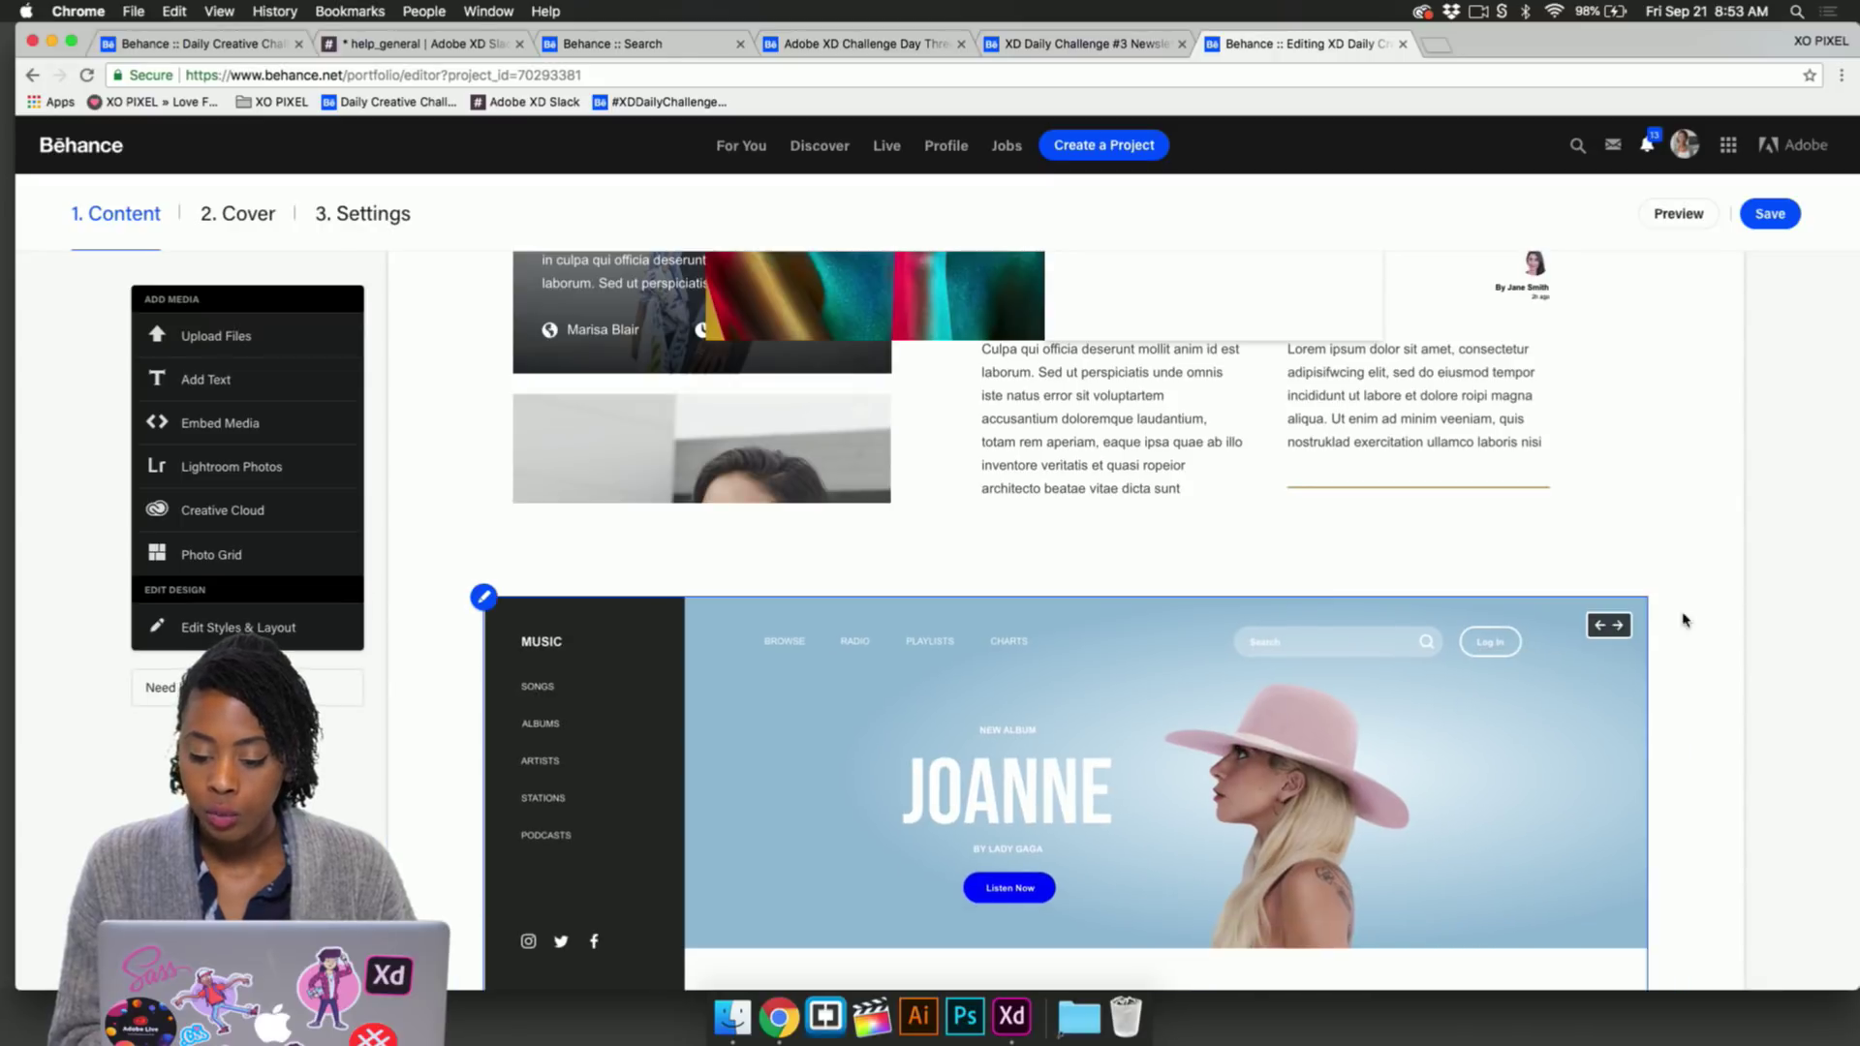
Compare the music player embed's standard and full-width layouts, keep it full-width, and save the Behance project
click(1622, 626)
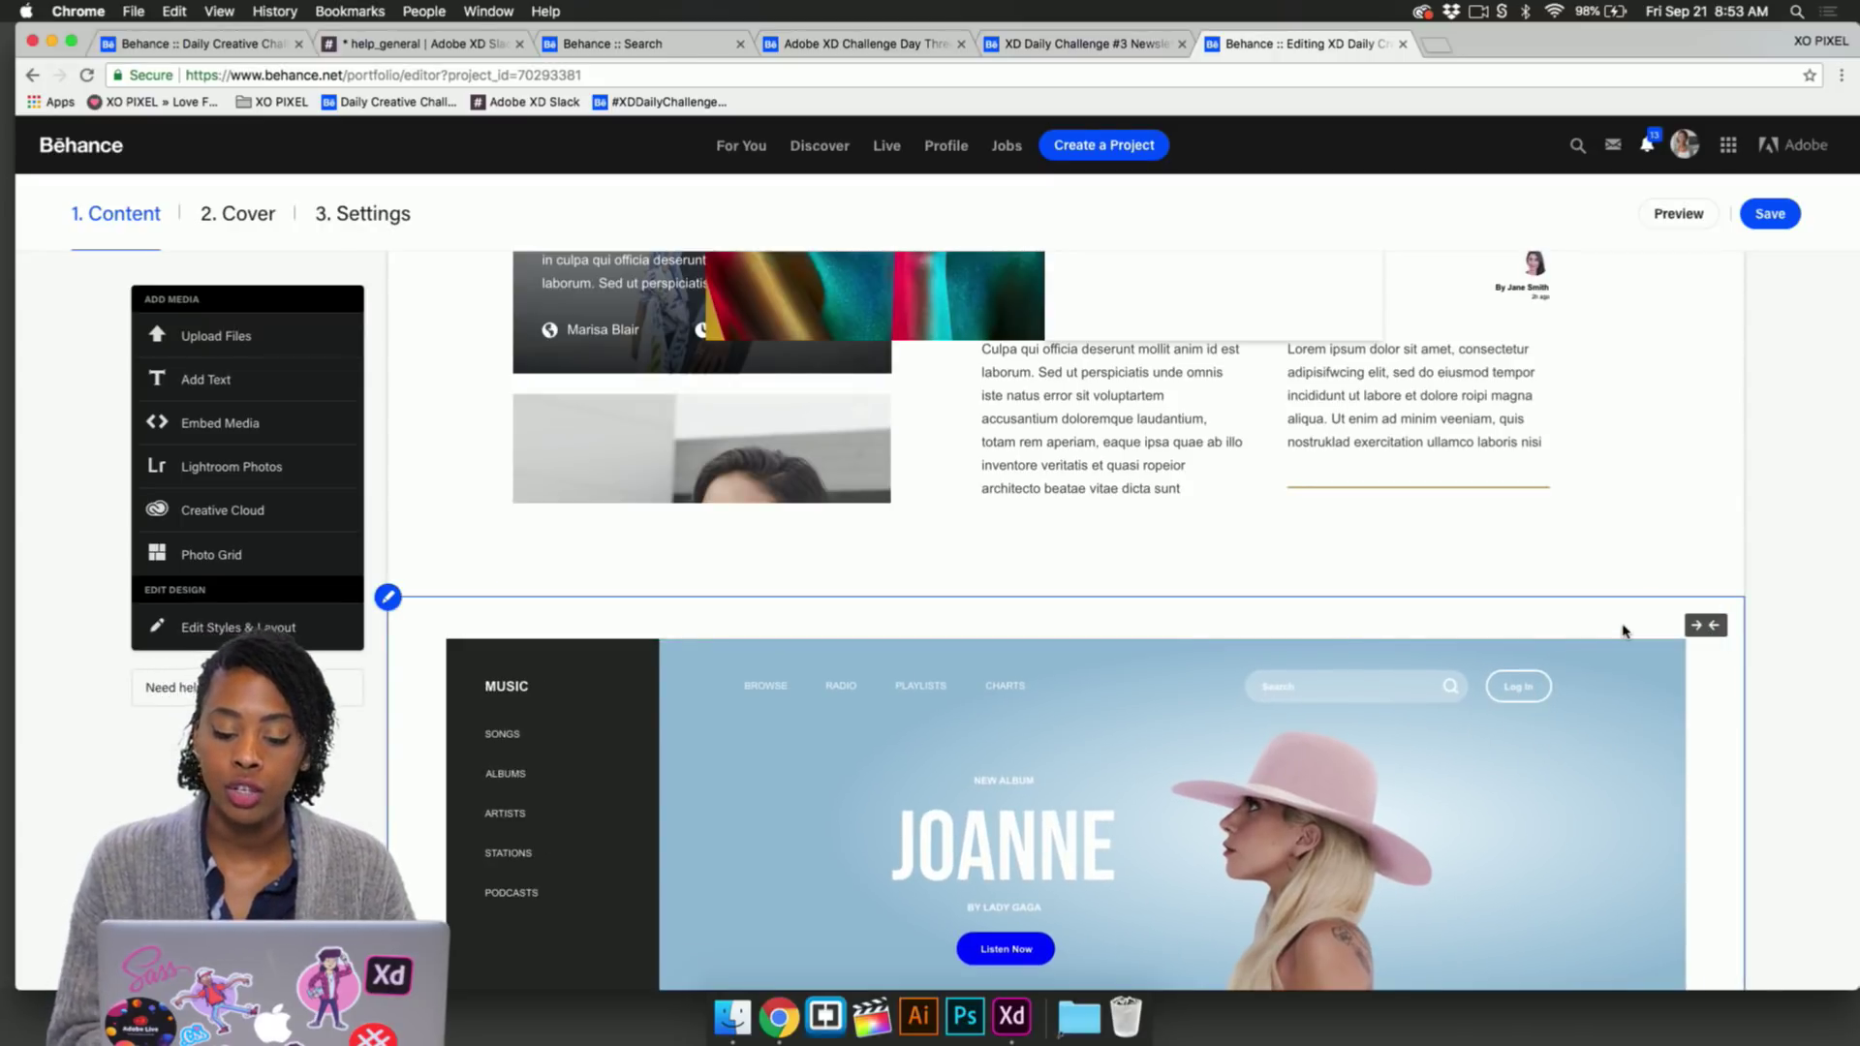
scroll(1624, 629, down, 3)
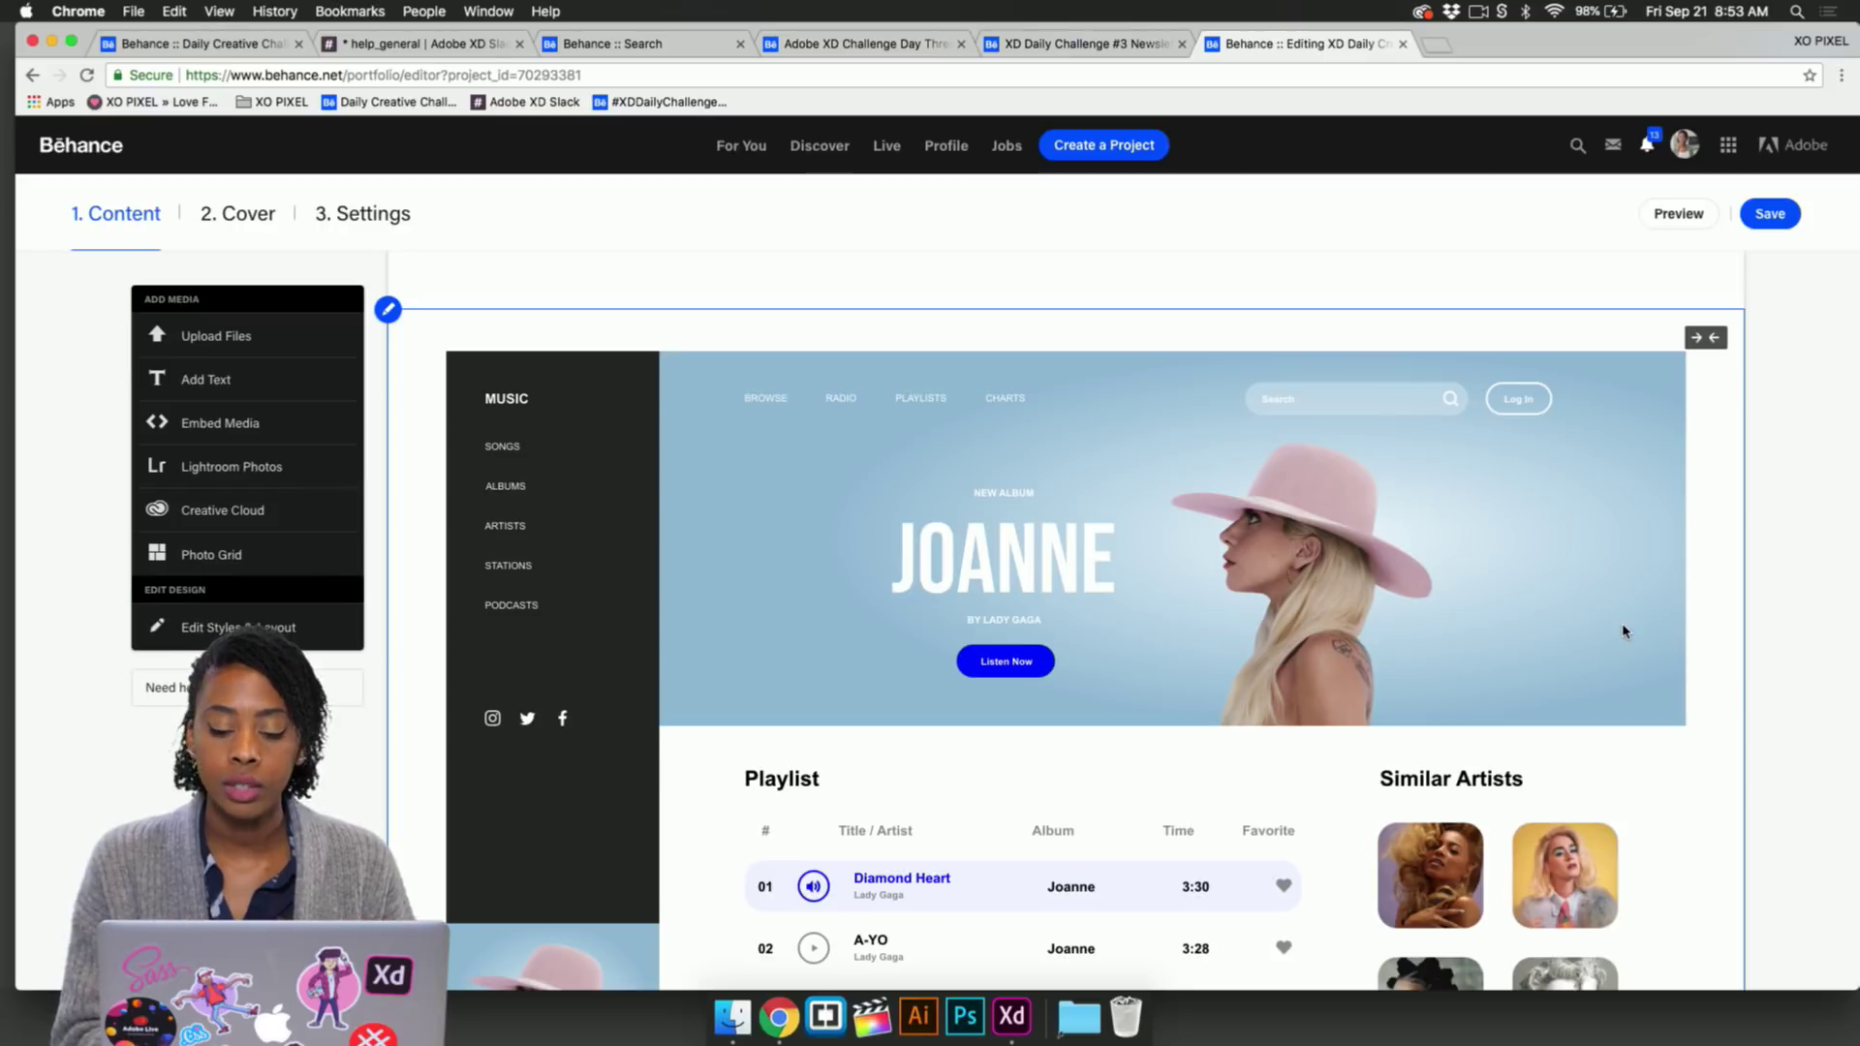
click(1705, 339)
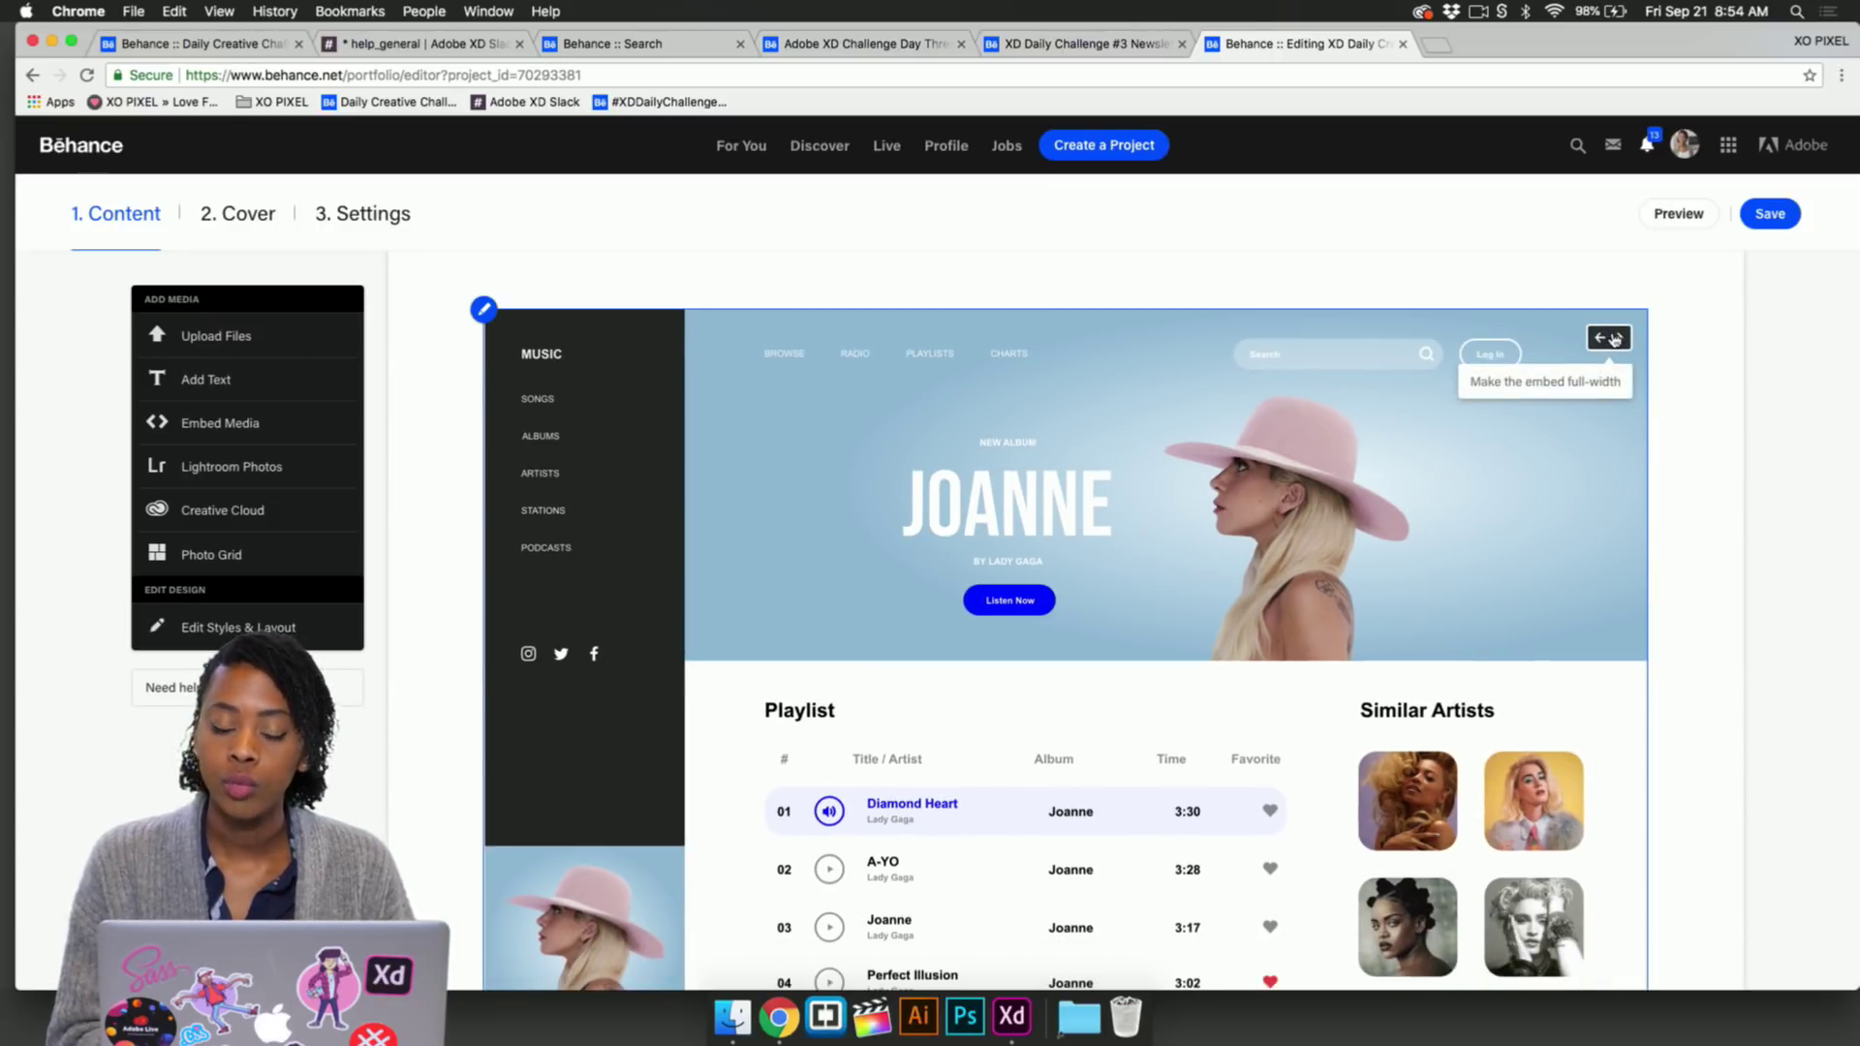
click(1613, 339)
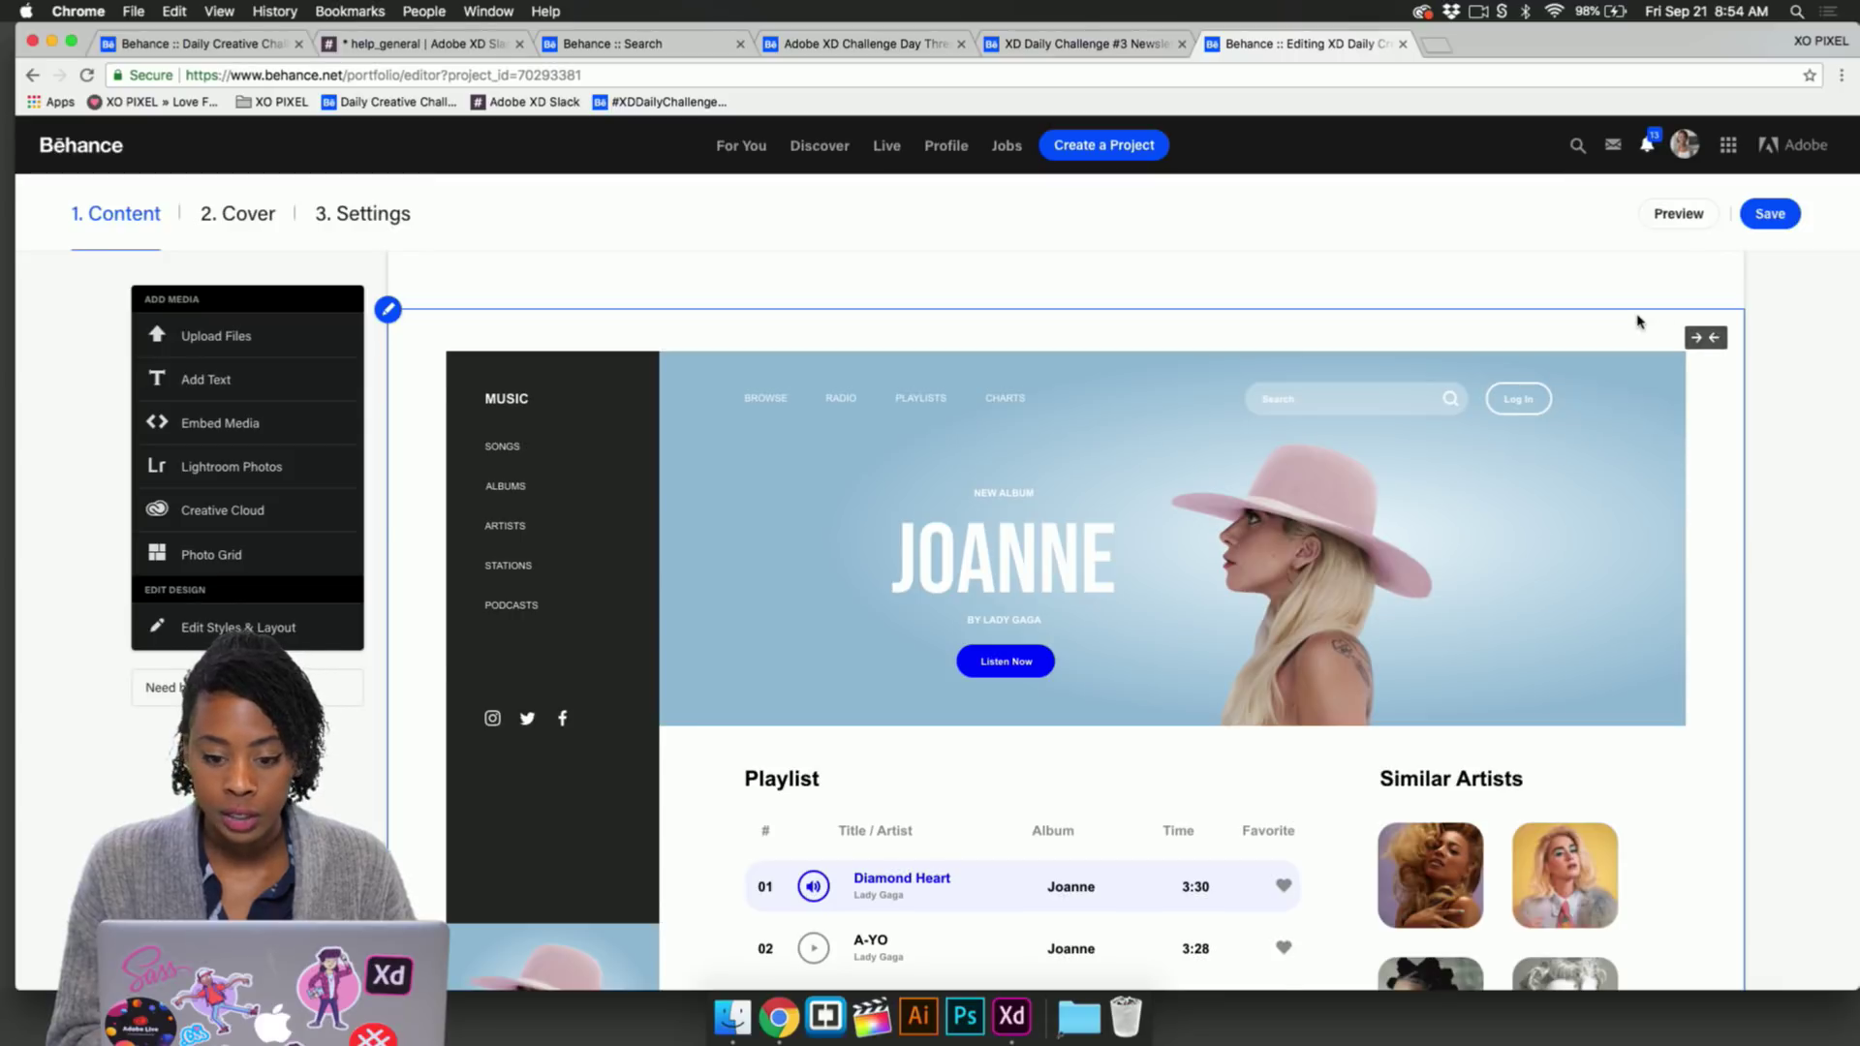
scroll(1640, 320, down, 10)
click(1759, 221)
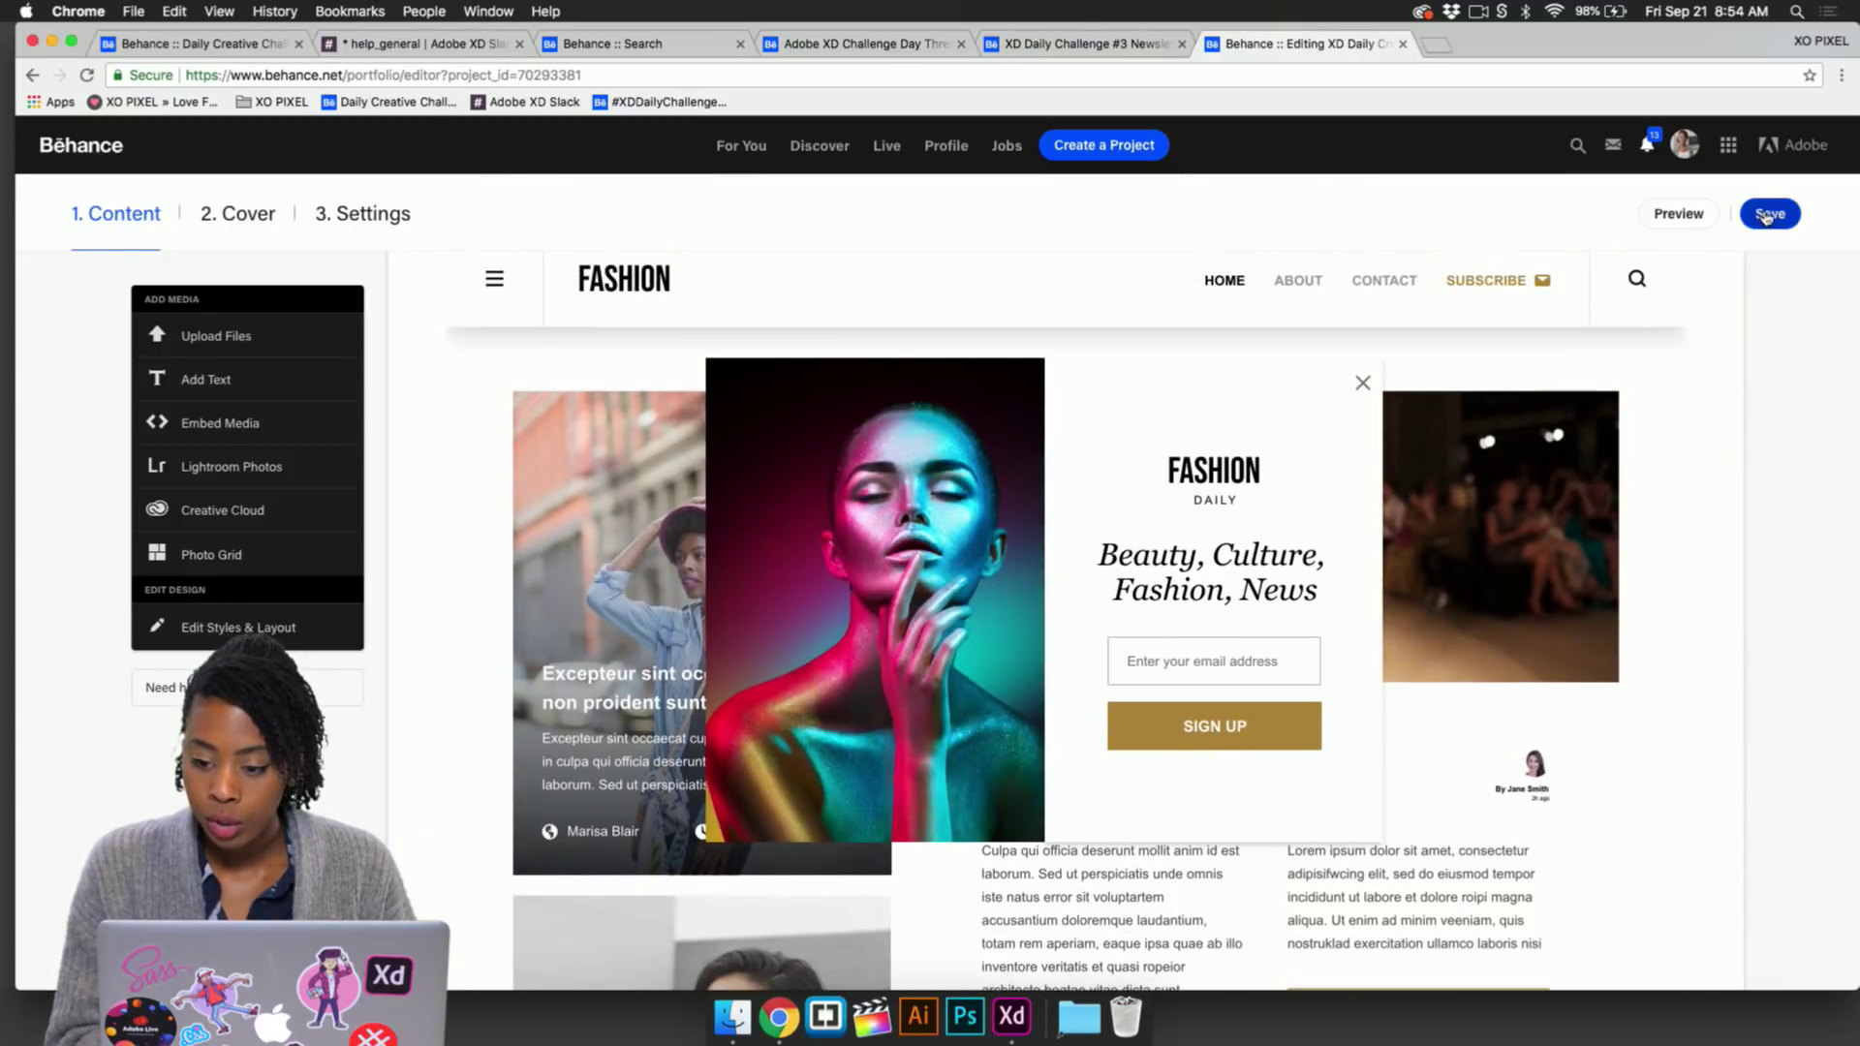